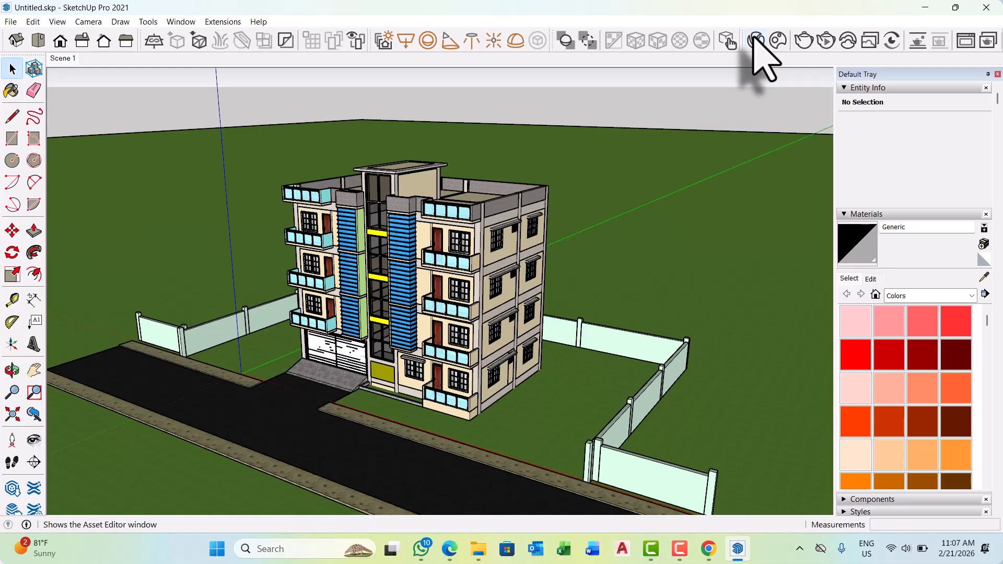
Open the V-Ray Asset Editor, show only the scene's materials, and move the window clear of the building.
{"action": "left_click", "coordinate": [753, 40]}
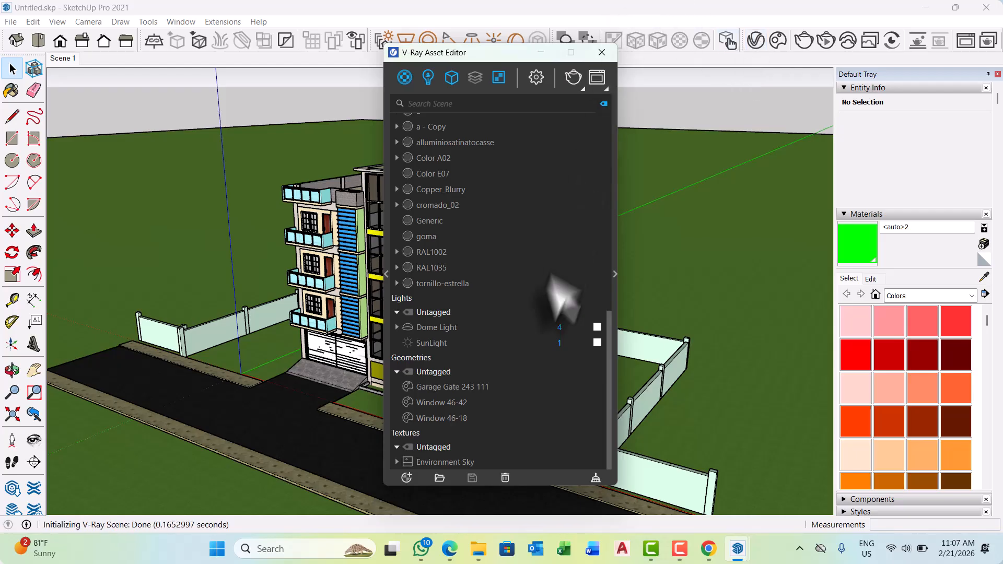
{"action": "left_click", "coordinate": [404, 77]}
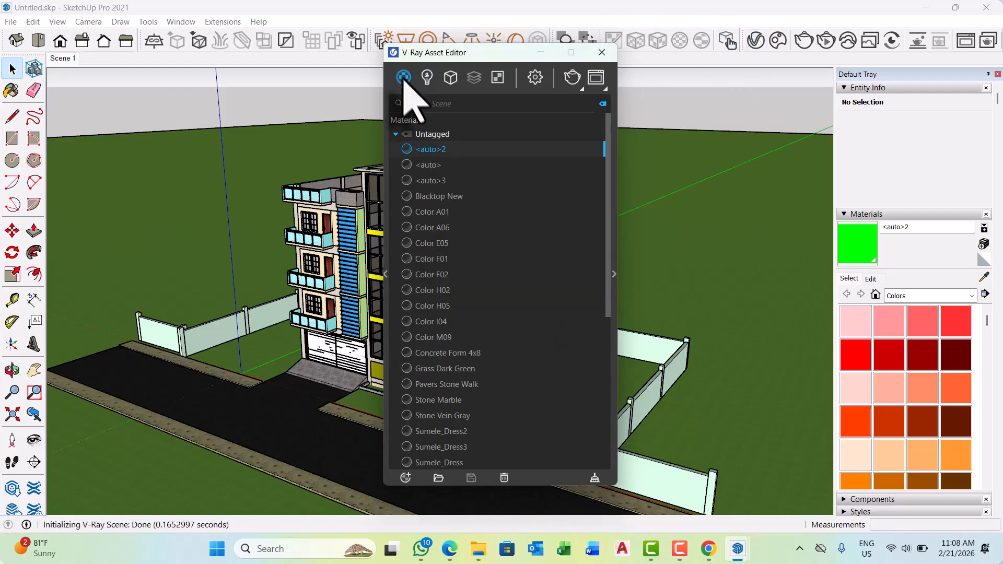
{"action": "scroll", "coordinate": [401, 333], "scroll_direction": "down", "scroll_amount": 5}
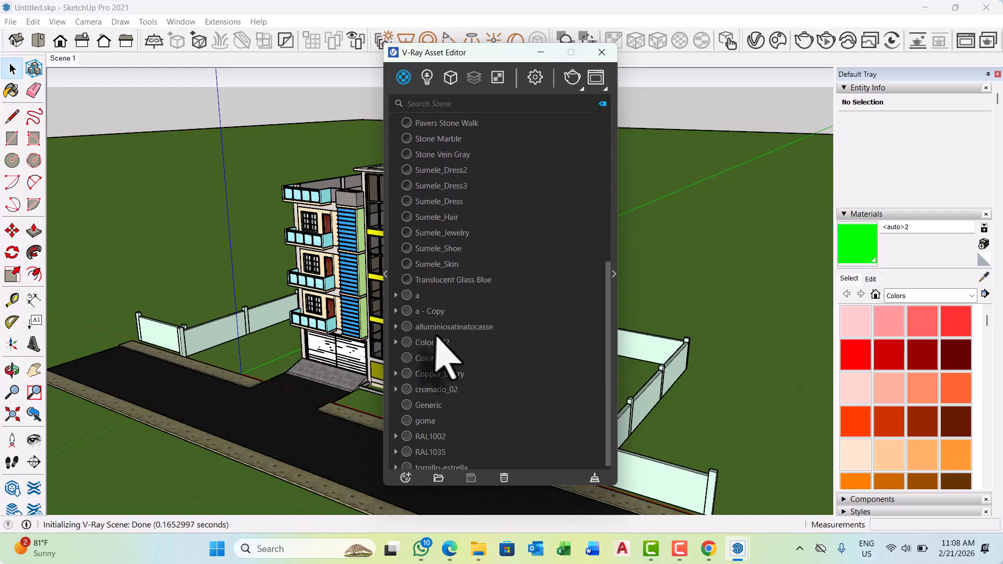
{"action": "left_click_drag", "start_coordinate": [521, 56], "coordinate": [194, 62]}
Sample the RAL1002 paint from the balcony's end wall and expand its V-Ray material preview and settings.
{"action": "scroll", "coordinate": [467, 290], "scroll_direction": "up", "scroll_amount": 6}
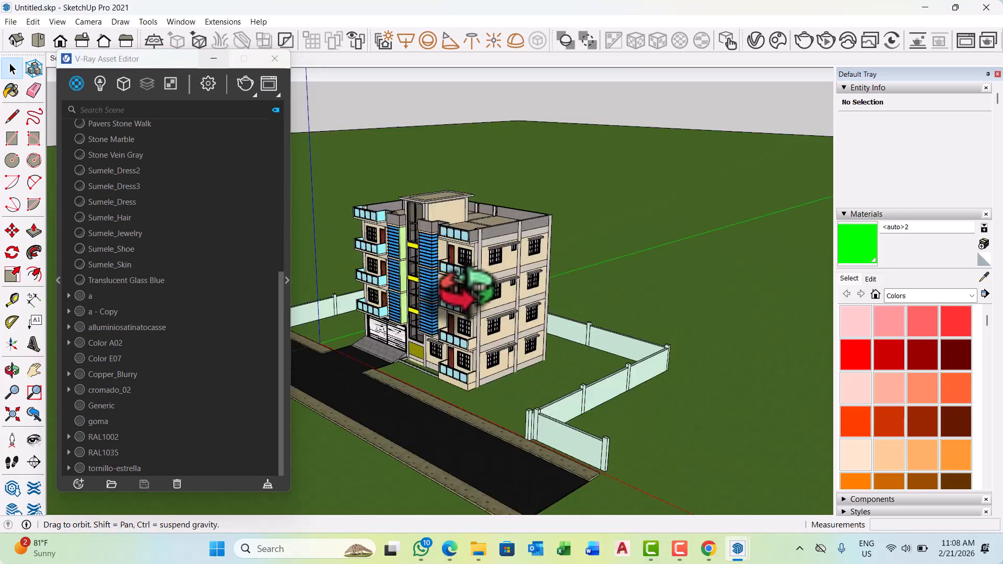
{"action": "scroll", "coordinate": [466, 286], "scroll_direction": "up", "scroll_amount": 8}
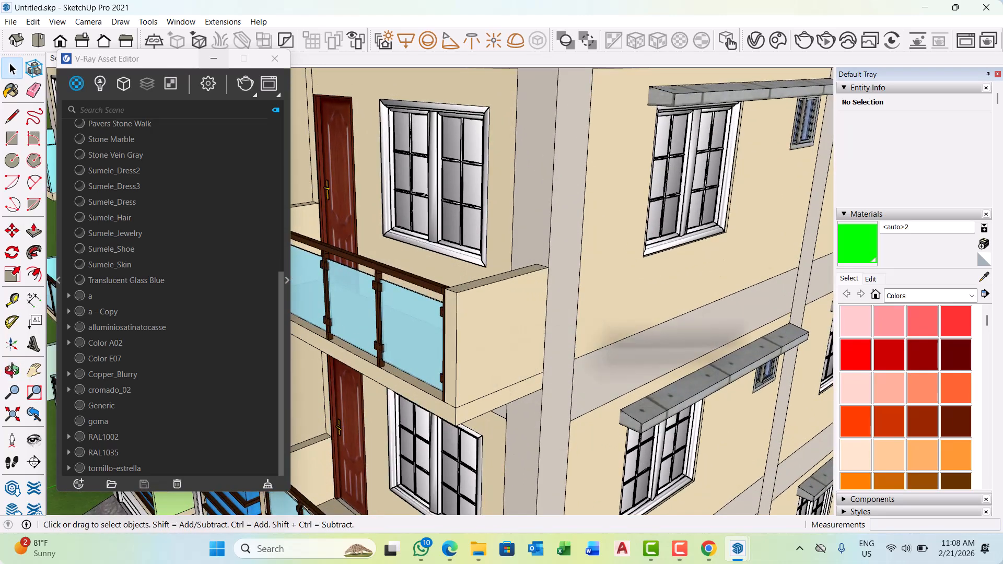
{"action": "left_click", "coordinate": [983, 276]}
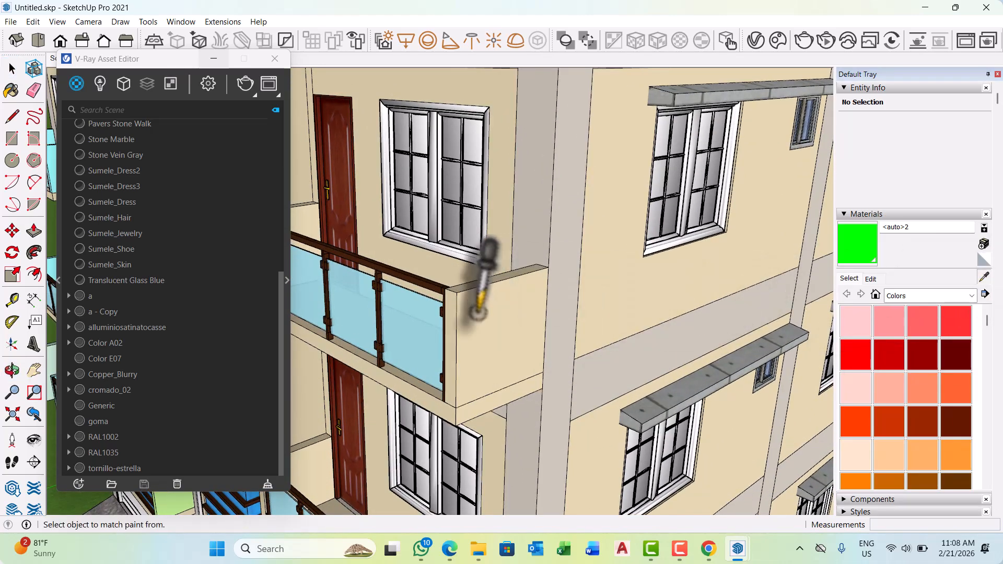
{"action": "left_click", "coordinate": [473, 305]}
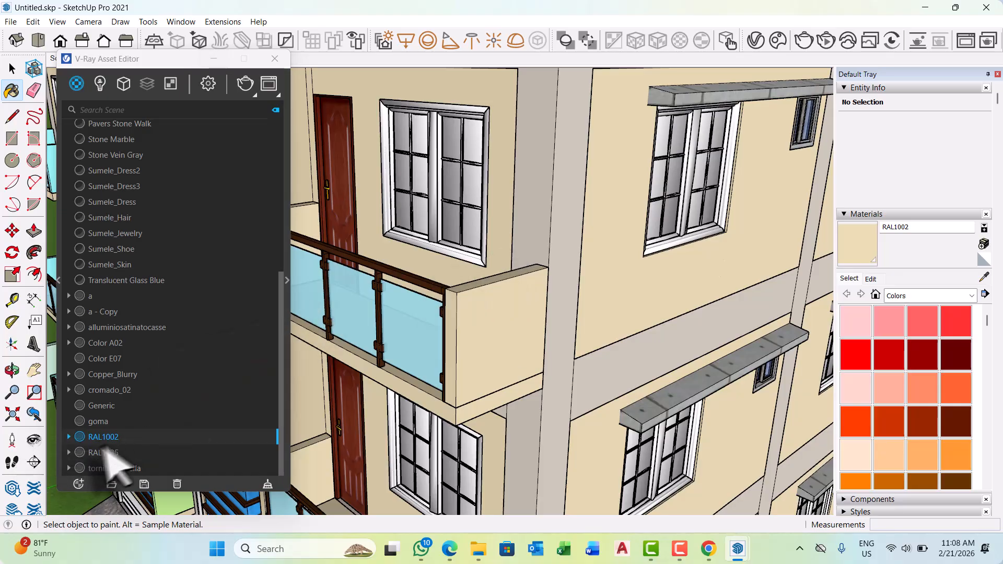
{"action": "left_click_drag", "start_coordinate": [166, 58], "coordinate": [209, 38]}
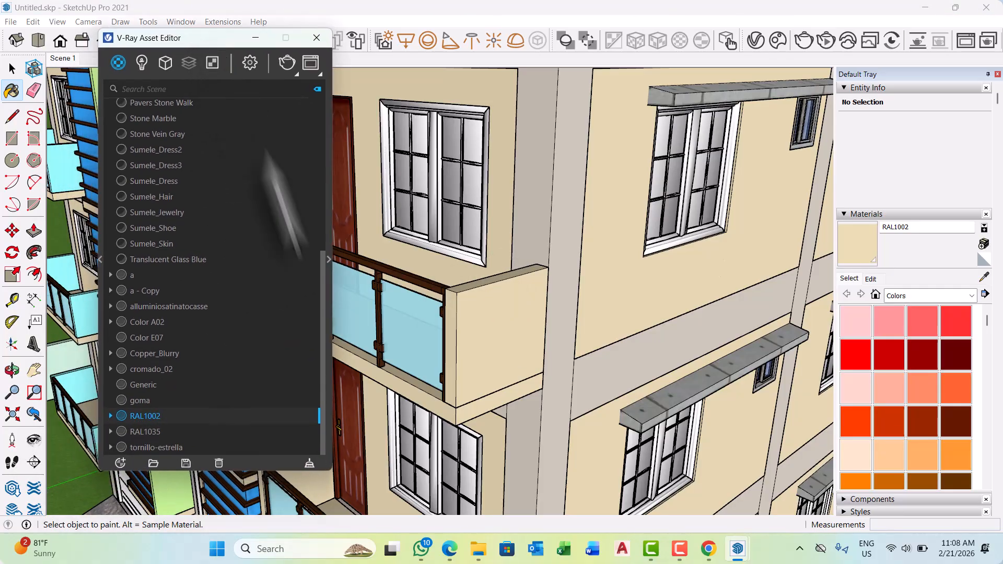
{"action": "left_click", "coordinate": [327, 258]}
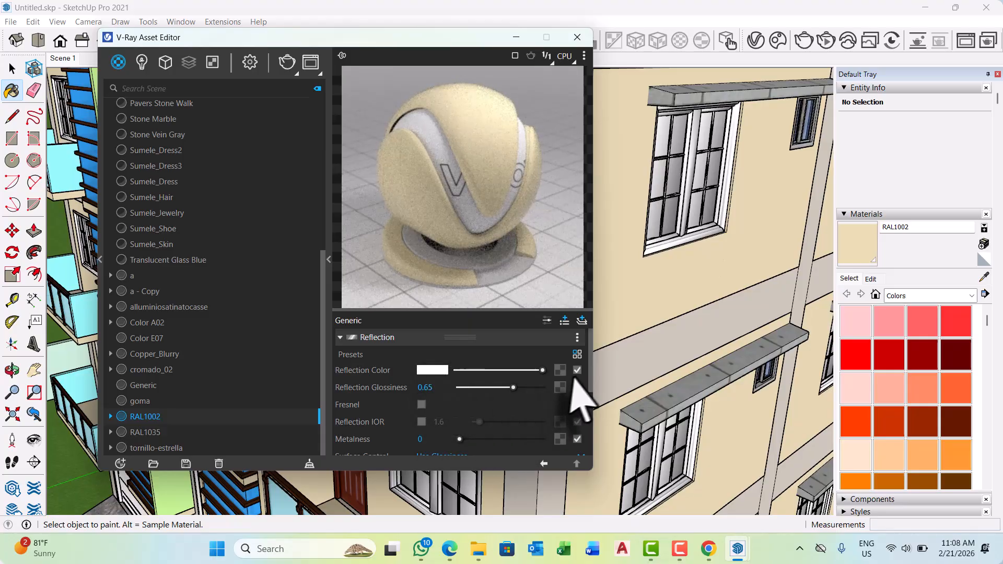
Review the RAL1002 material's reflection and other V-Ray parameters, and minimize the Asset Editor.
{"action": "scroll", "coordinate": [544, 391], "scroll_direction": "down", "scroll_amount": 5}
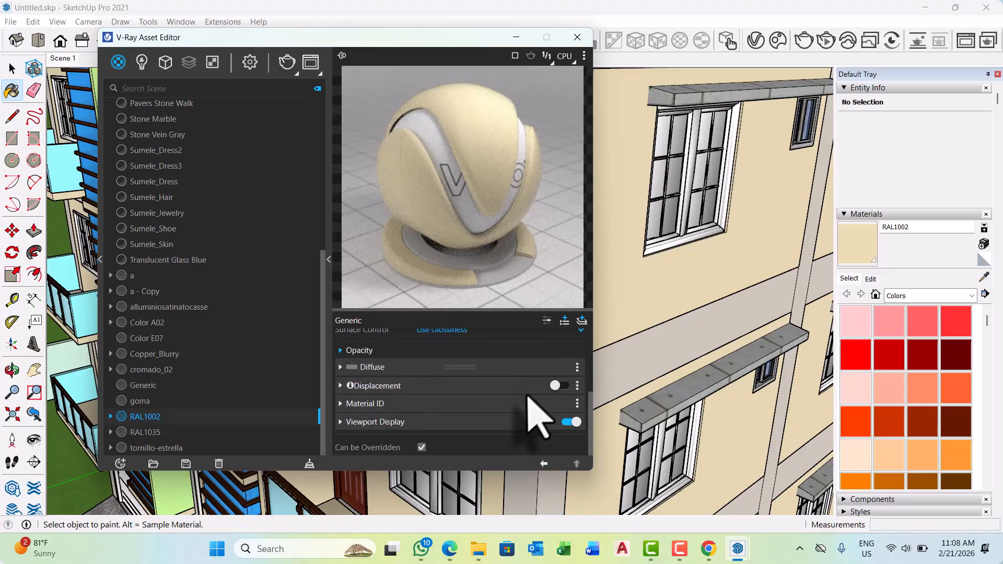
{"action": "scroll", "coordinate": [537, 414], "scroll_direction": "up", "scroll_amount": 5}
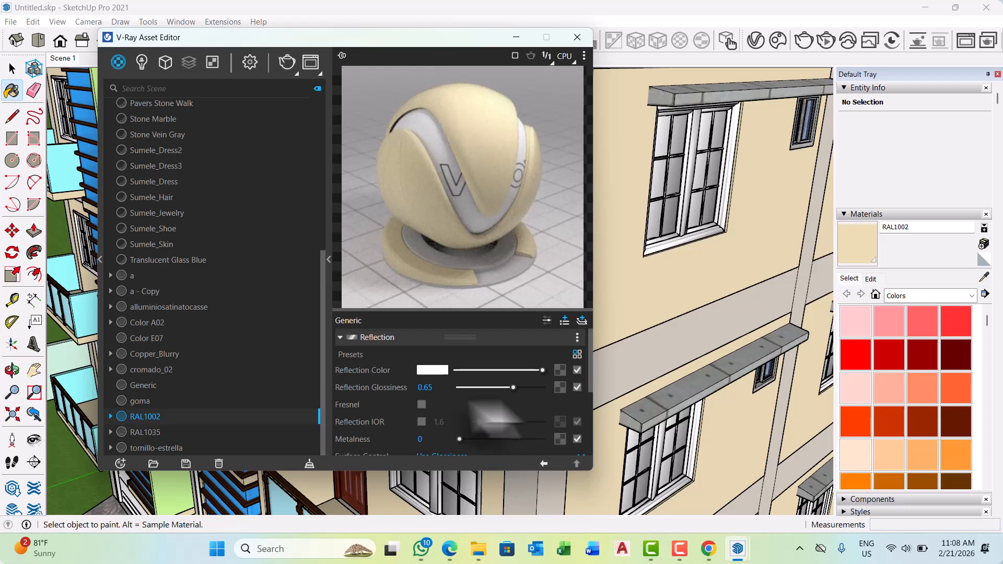
{"action": "scroll", "coordinate": [395, 389], "scroll_direction": "down", "scroll_amount": 5}
{"action": "scroll", "coordinate": [395, 407], "scroll_direction": "up", "scroll_amount": 5}
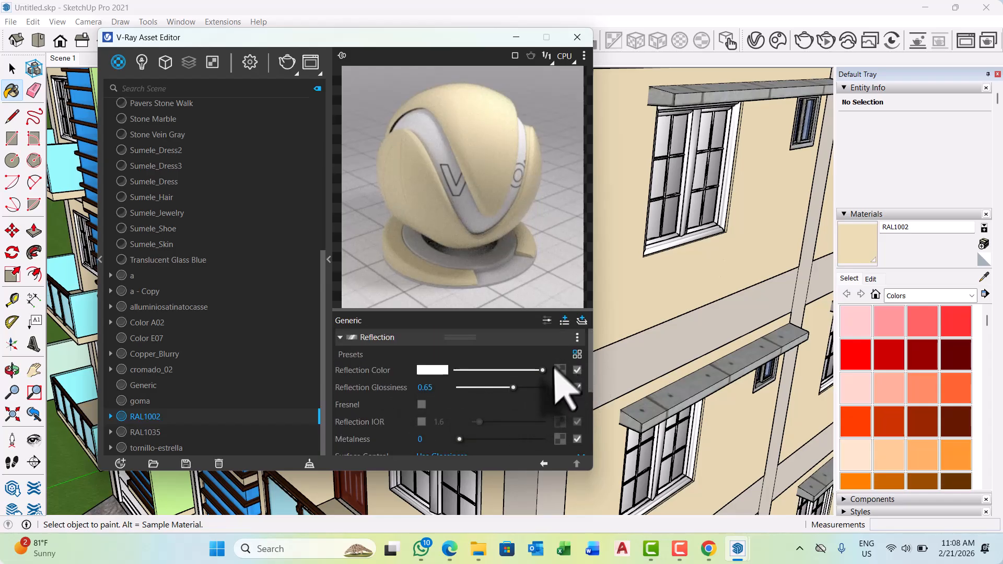
{"action": "scroll", "coordinate": [565, 392], "scroll_direction": "down", "scroll_amount": 5}
{"action": "scroll", "coordinate": [515, 436], "scroll_direction": "up", "scroll_amount": 5}
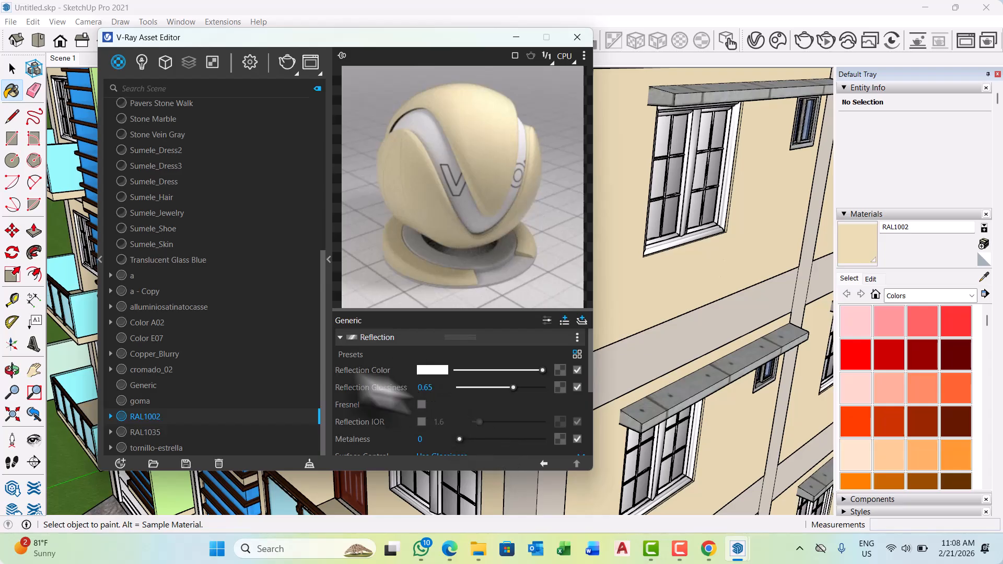
{"action": "left_click", "coordinate": [515, 38]}
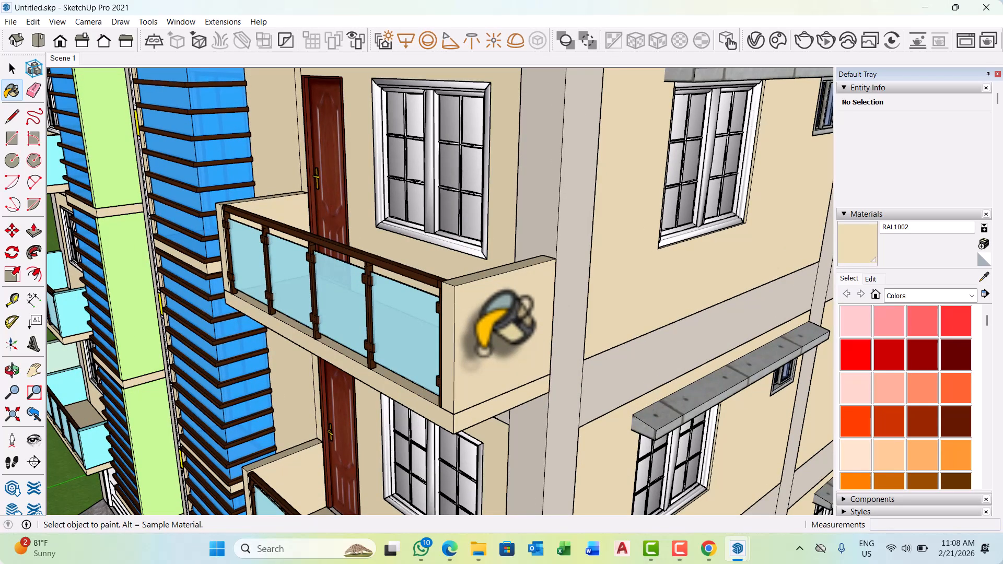
Select all connected faces of the balcony's end wall inside its group and paint them with the pink Color A02.
{"action": "key", "text": "space"}
{"action": "middle_click_drag", "start_coordinate": [477, 385], "coordinate": [487, 342]}
{"action": "double_click", "coordinate": [486, 325]}
{"action": "double_click", "coordinate": [488, 327]}
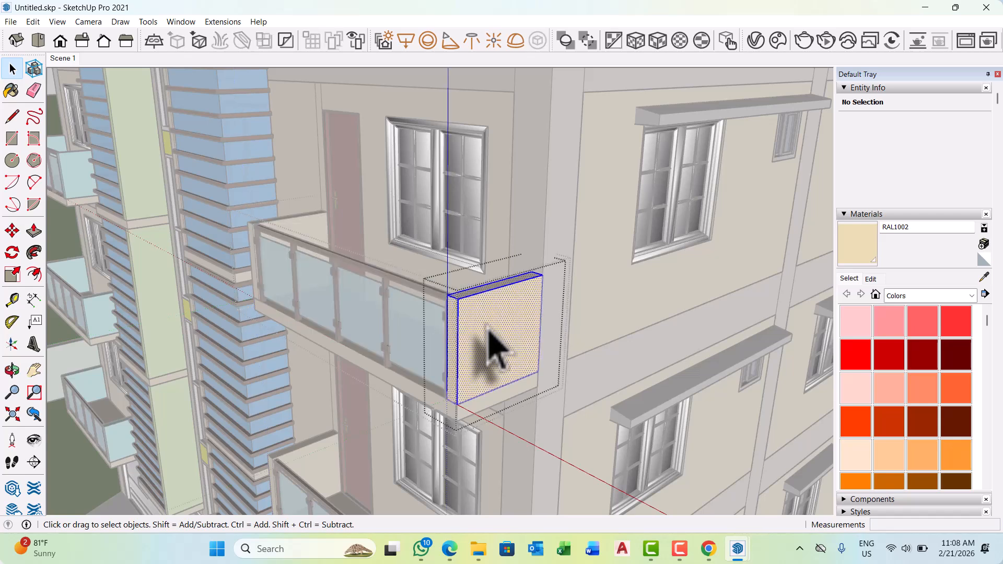
{"action": "left_click", "coordinate": [897, 320]}
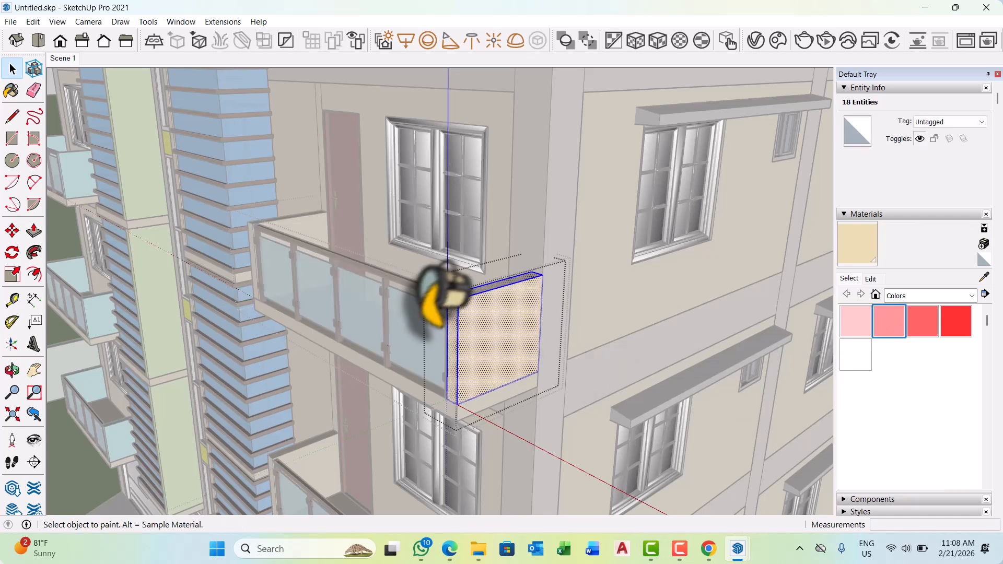
{"action": "left_click", "coordinate": [494, 305]}
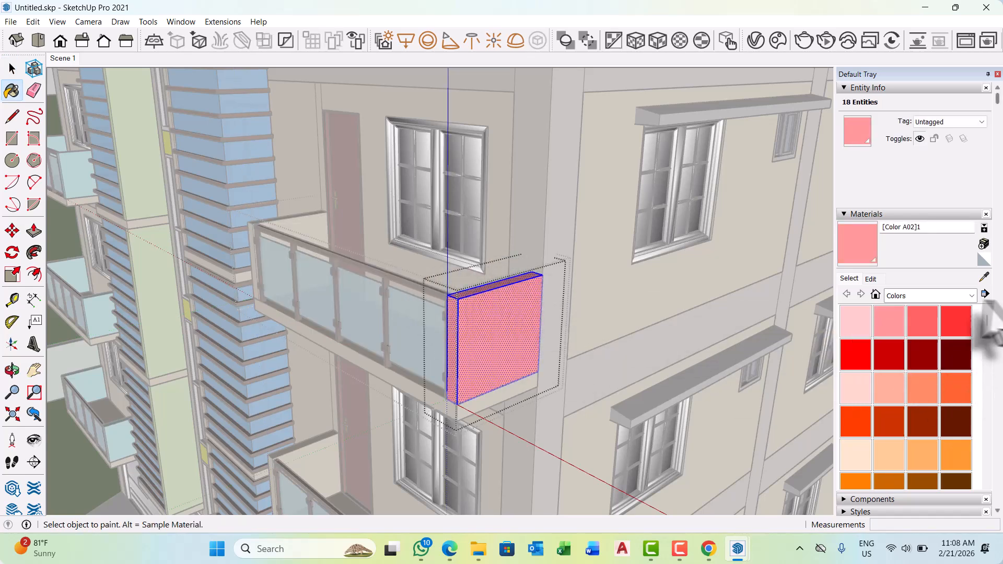
{"action": "key", "text": "space"}
Apply the grey stone image 360_F_305775829 from the Desktop as the texture of the balcony end wall's material, and exit the group.
{"action": "left_click", "coordinate": [871, 279]}
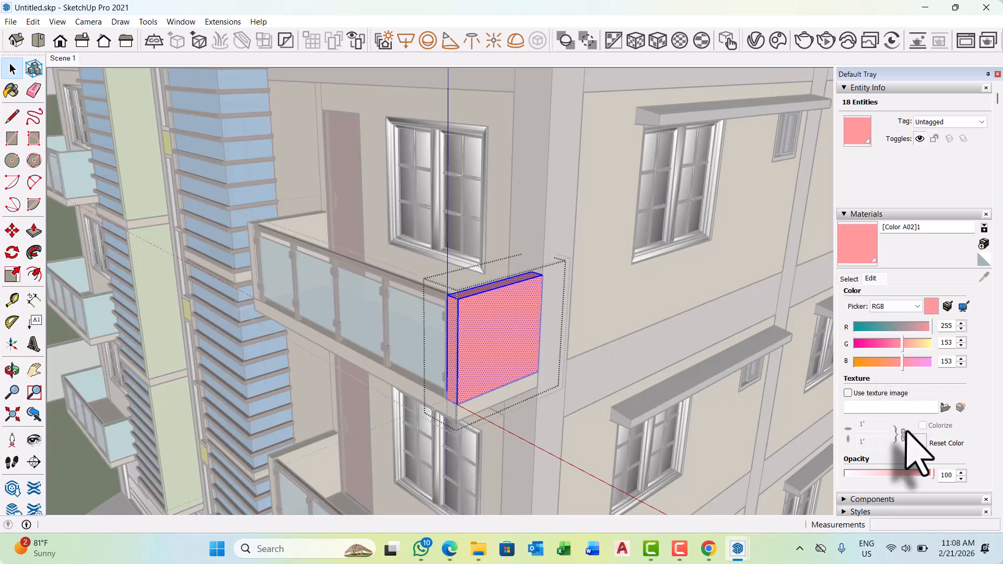
{"action": "left_click", "coordinate": [944, 407]}
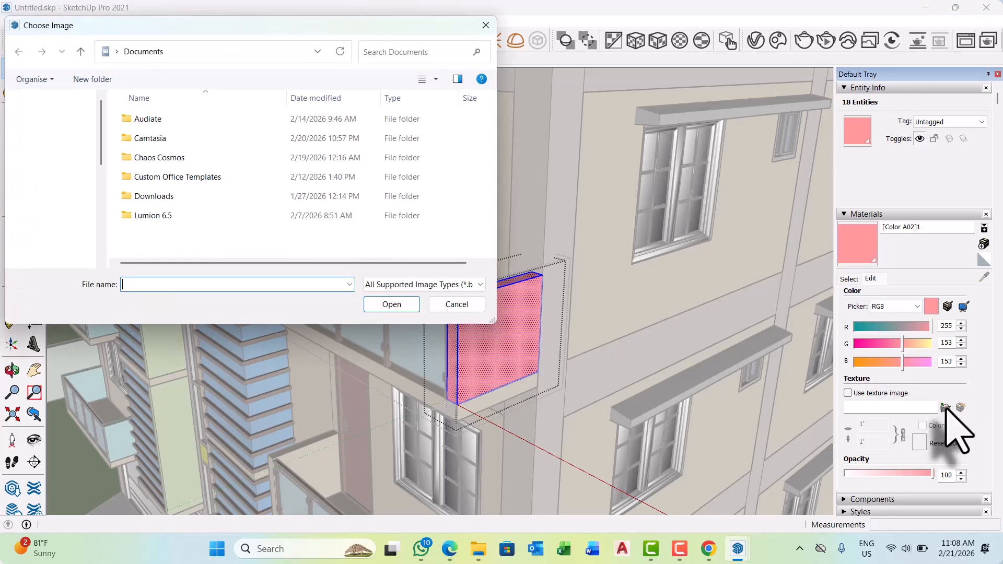
{"action": "scroll", "coordinate": [70, 179], "scroll_direction": "up", "scroll_amount": 3}
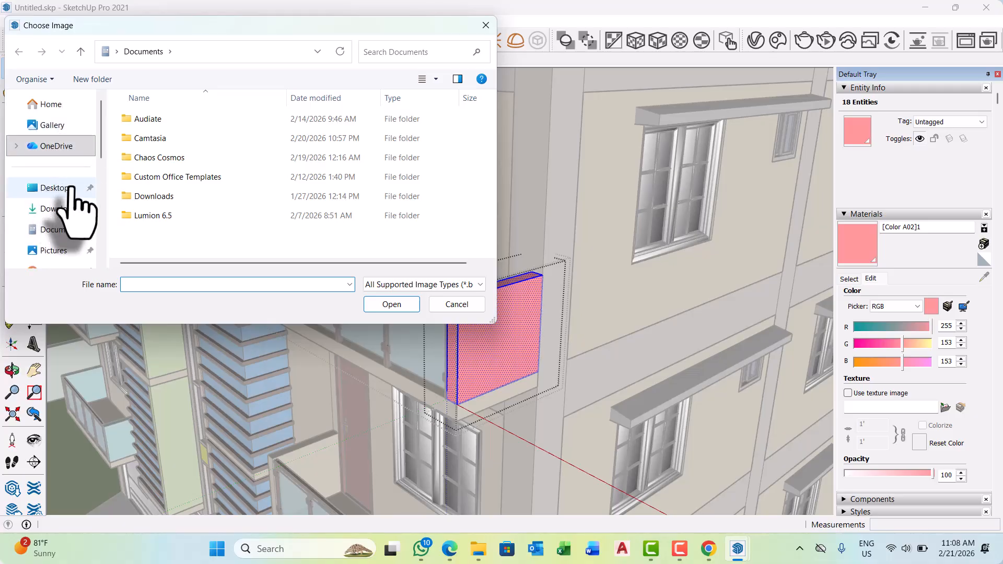
{"action": "left_click", "coordinate": [71, 188]}
{"action": "left_click", "coordinate": [472, 177]}
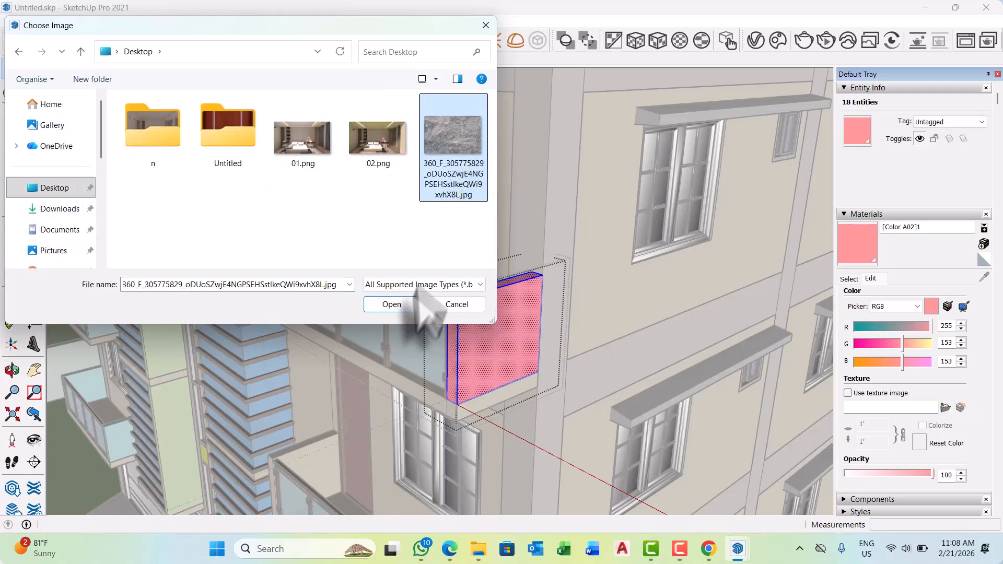
{"action": "left_click", "coordinate": [392, 305]}
{"action": "scroll", "coordinate": [538, 392], "scroll_direction": "up", "scroll_amount": 4}
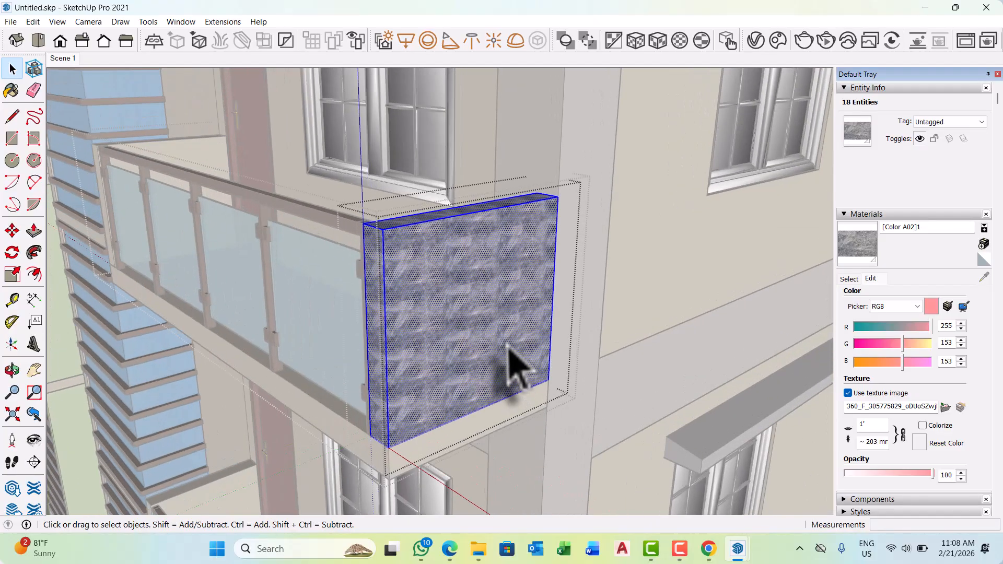
{"action": "mouse_move", "coordinate": [509, 355]}
{"action": "middle_mouse_down"}
{"action": "mouse_move", "coordinate": [459, 347]}
{"action": "mouse_move", "coordinate": [470, 340]}
{"action": "middle_mouse_up"}
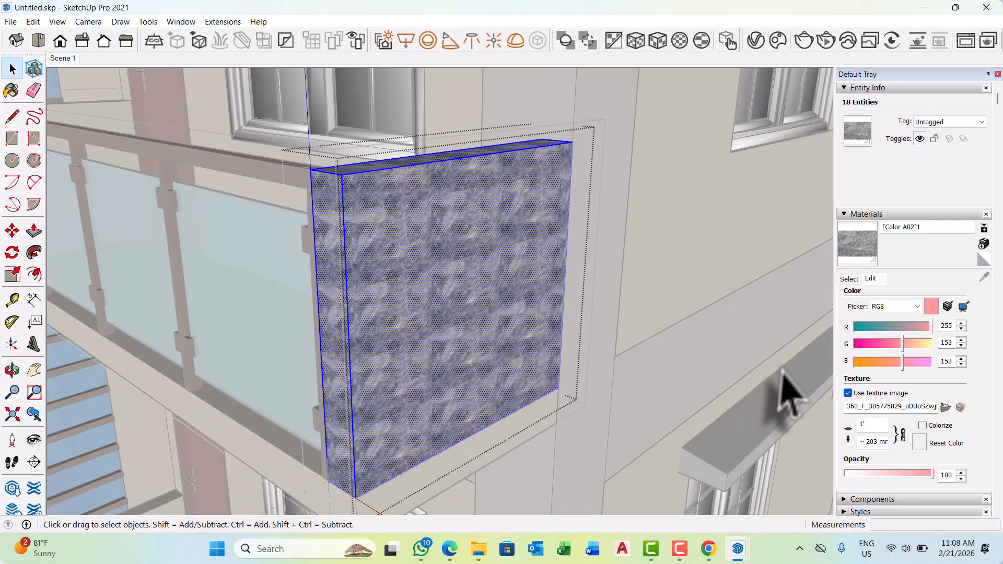
{"action": "left_click", "coordinate": [793, 460]}
Examine the stone texture on the balcony's end wall and compare it with the stone finish on the rooftop parapet.
{"action": "scroll", "coordinate": [403, 245], "scroll_direction": "up", "scroll_amount": 4}
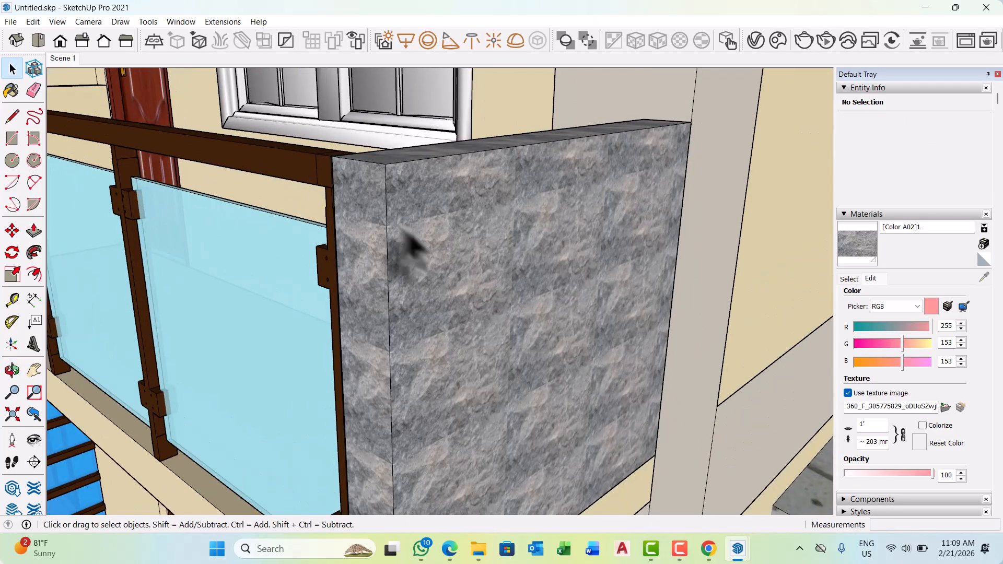
{"action": "middle_click_drag", "start_coordinate": [486, 285], "coordinate": [586, 280]}
{"action": "scroll", "coordinate": [459, 336], "scroll_direction": "up", "scroll_amount": 4}
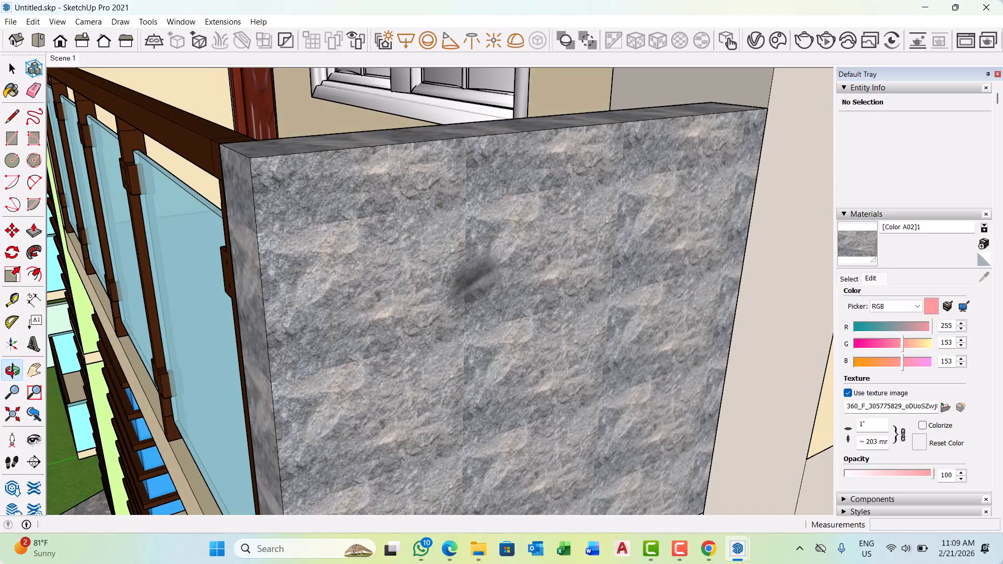
{"action": "middle_click_drag", "start_coordinate": [514, 212], "coordinate": [462, 248]}
{"action": "scroll", "coordinate": [413, 261], "scroll_direction": "down", "scroll_amount": 8}
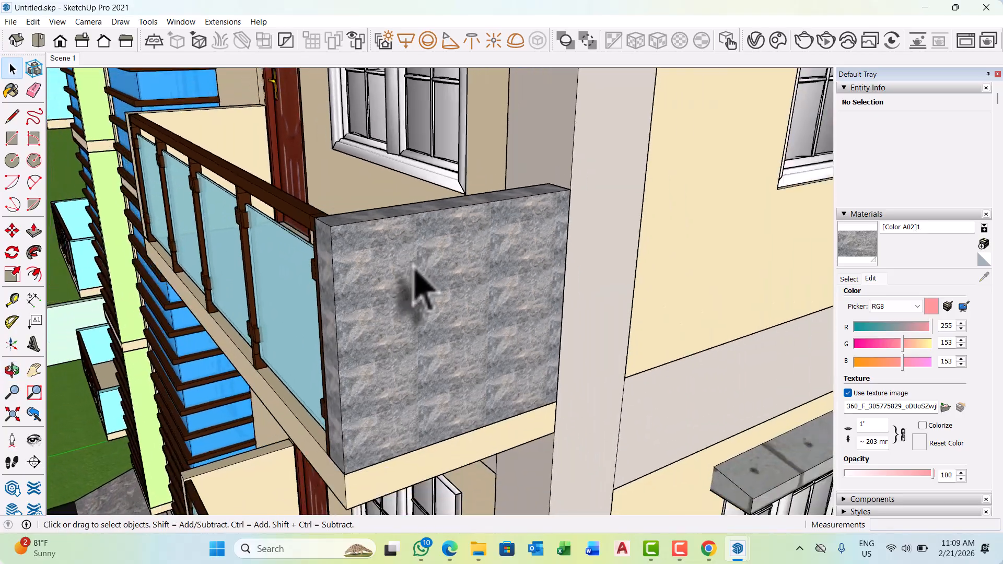
{"action": "scroll", "coordinate": [415, 293], "scroll_direction": "down", "scroll_amount": 10}
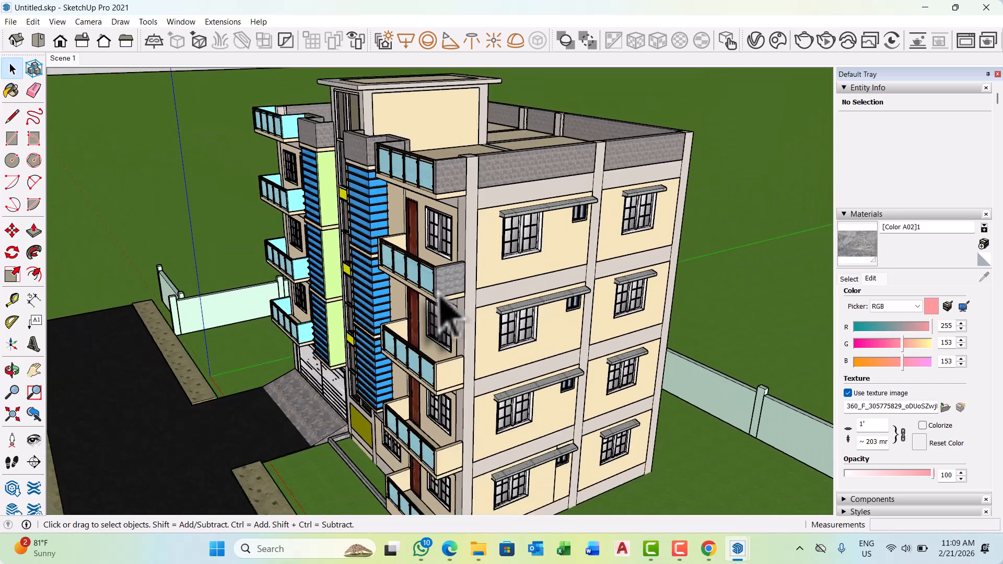
{"action": "middle_click_drag", "start_coordinate": [441, 296], "coordinate": [520, 329]}
{"action": "scroll", "coordinate": [544, 242], "scroll_direction": "up", "scroll_amount": 10}
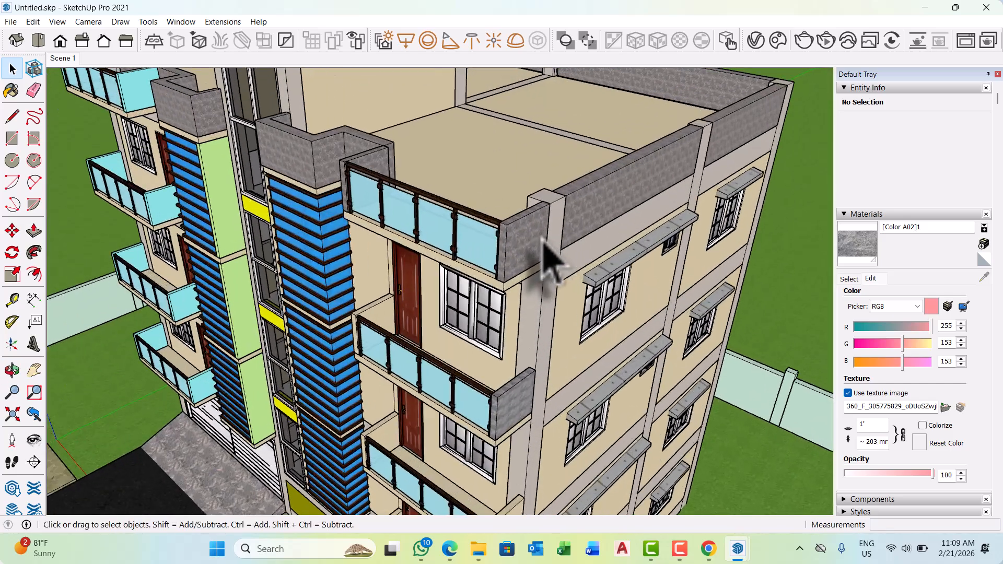
{"action": "scroll", "coordinate": [509, 269], "scroll_direction": "down", "scroll_amount": 8}
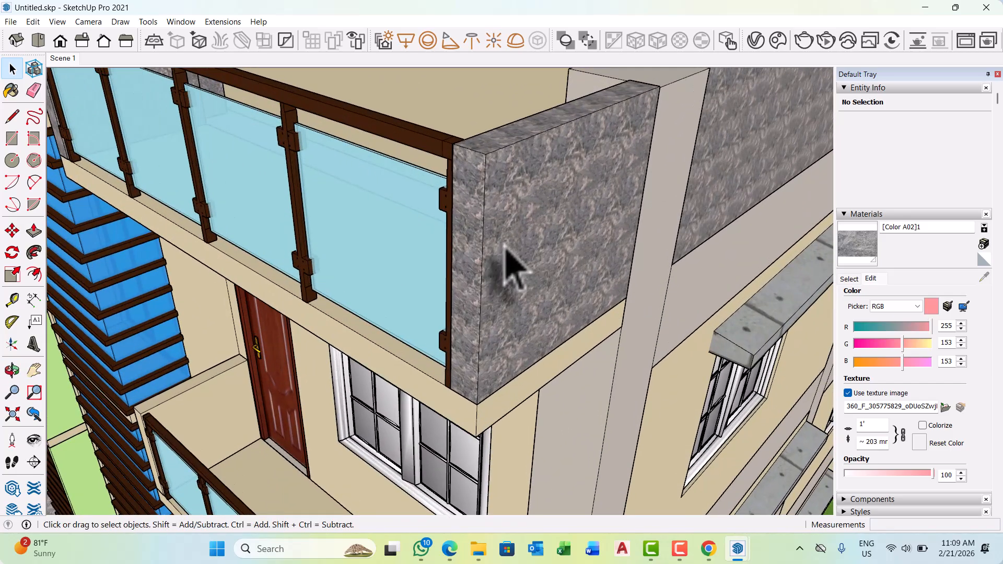
{"action": "scroll", "coordinate": [532, 180], "scroll_direction": "down", "scroll_amount": 8}
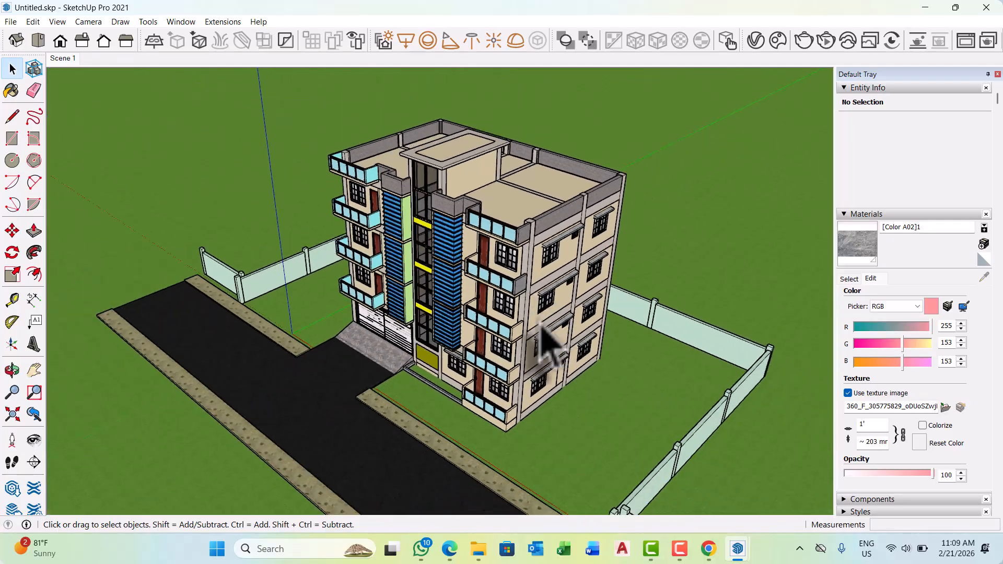
{"action": "middle_click_drag", "start_coordinate": [546, 340], "coordinate": [546, 274]}
Sample the Generic glass material from the front stairwell windows and open it for editing.
{"action": "scroll", "coordinate": [459, 366], "scroll_direction": "up", "scroll_amount": 6}
{"action": "scroll", "coordinate": [459, 337], "scroll_direction": "up", "scroll_amount": 6}
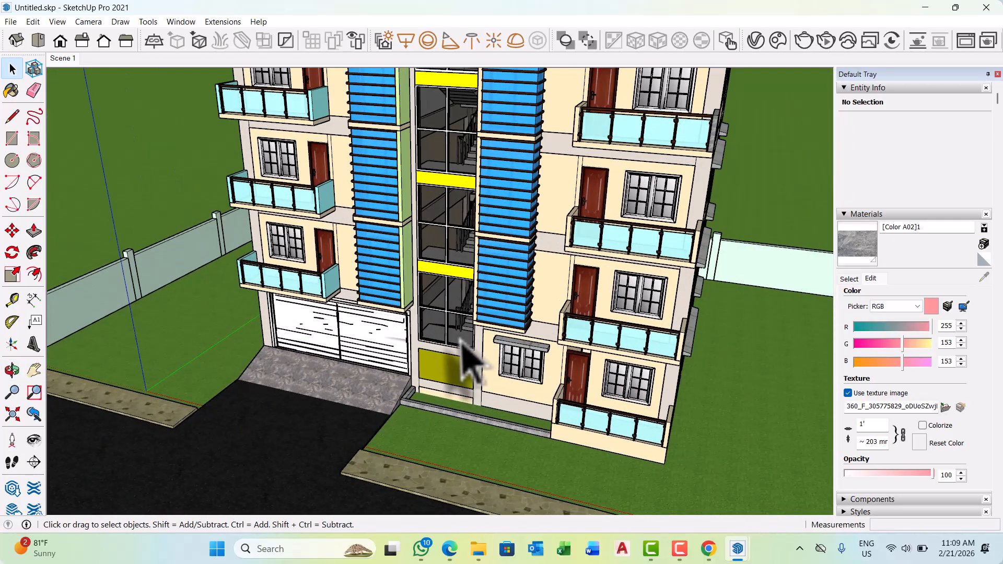
{"action": "middle_click_drag", "start_coordinate": [448, 334], "coordinate": [491, 320]}
{"action": "scroll", "coordinate": [491, 319], "scroll_direction": "up", "scroll_amount": 1}
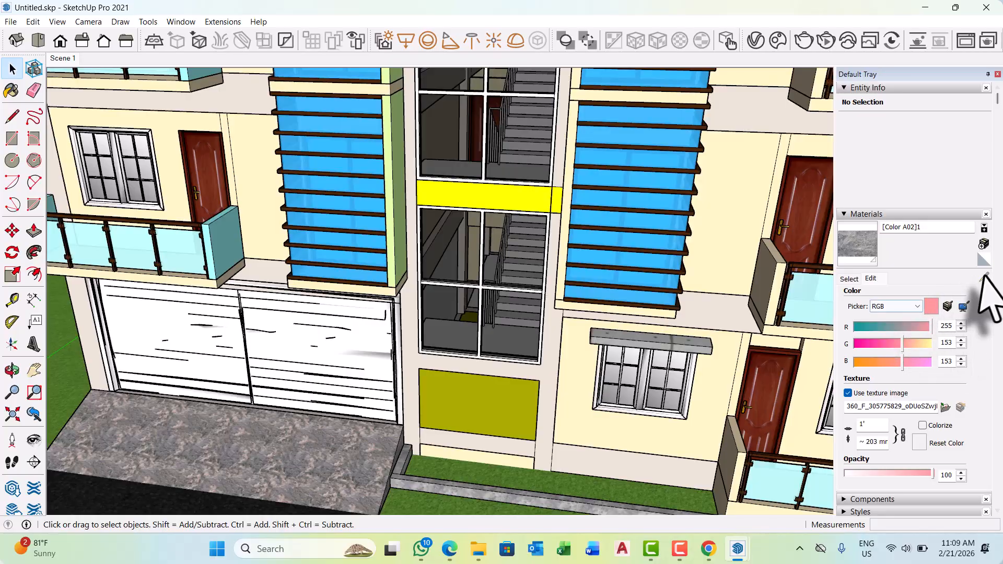
{"action": "left_click", "coordinate": [849, 279]}
{"action": "left_click", "coordinate": [984, 277]}
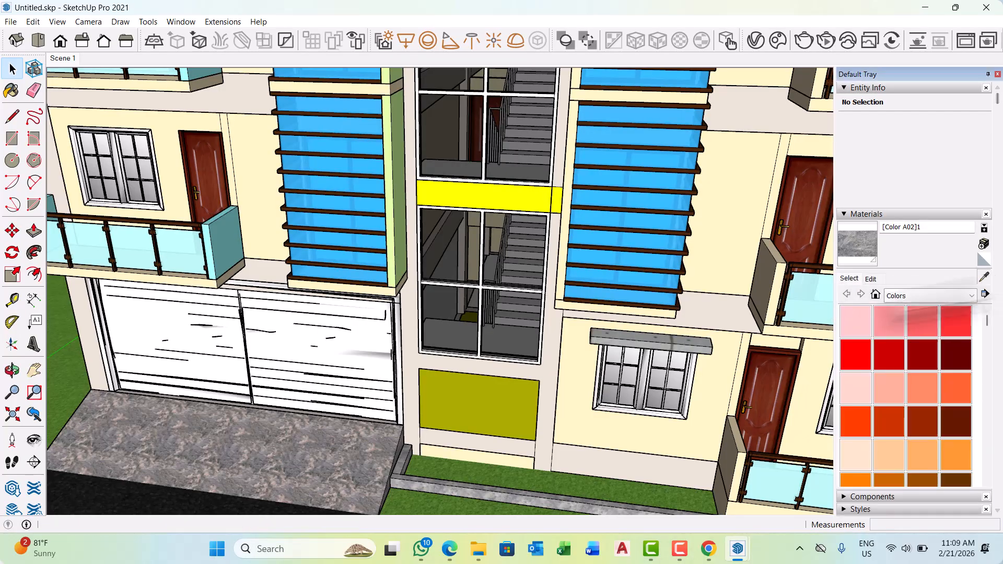
{"action": "scroll", "coordinate": [558, 318], "scroll_direction": "up", "scroll_amount": 4}
{"action": "left_click", "coordinate": [481, 321]}
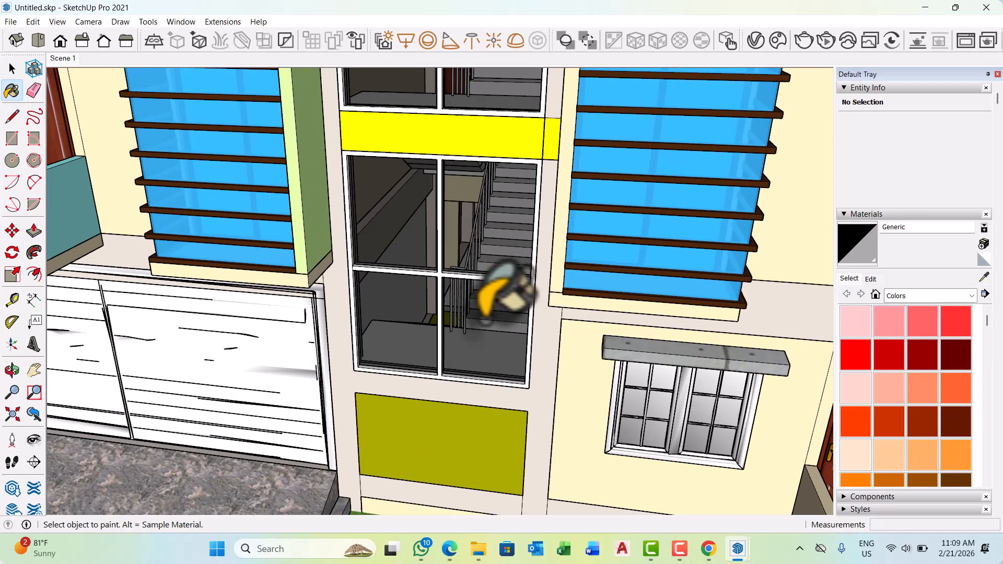
{"action": "left_click", "coordinate": [870, 278]}
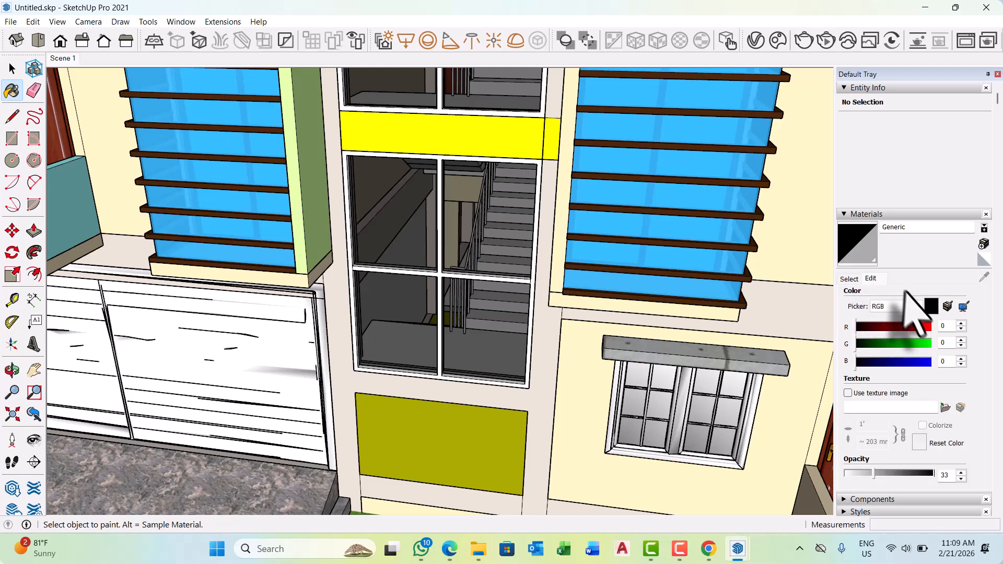
Recolour the stairwell glass material to RGB 212, 217, 91 and set its opacity to 54.
{"action": "scroll", "coordinate": [903, 386], "scroll_direction": "down", "scroll_amount": 3}
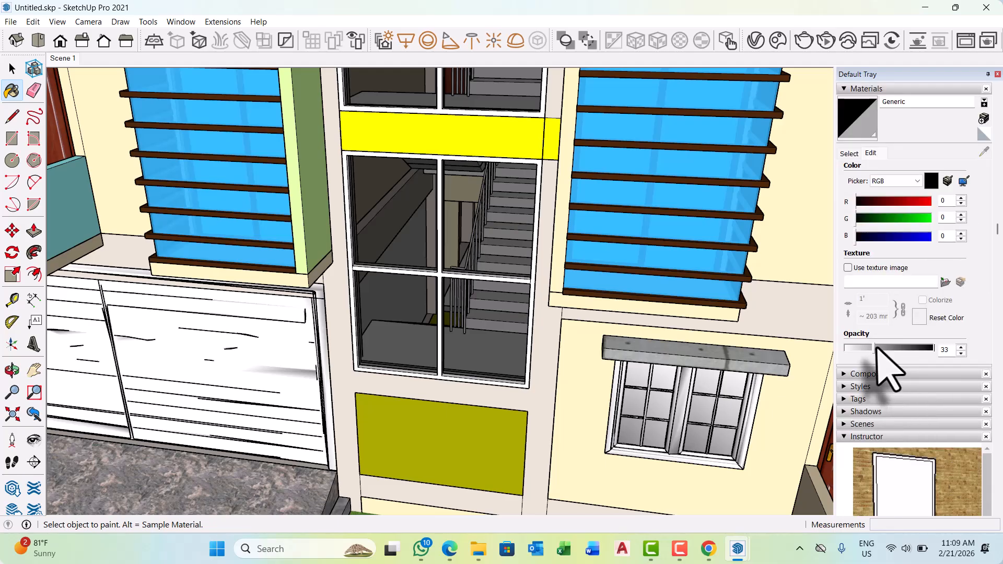
{"action": "left_click_drag", "start_coordinate": [874, 348], "coordinate": [894, 349]}
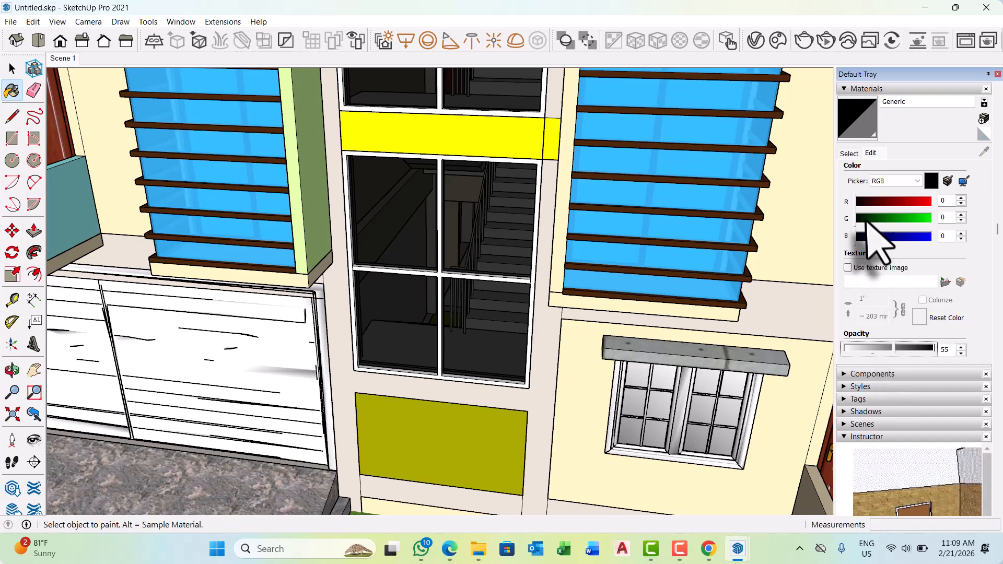
{"action": "left_click", "coordinate": [893, 218]}
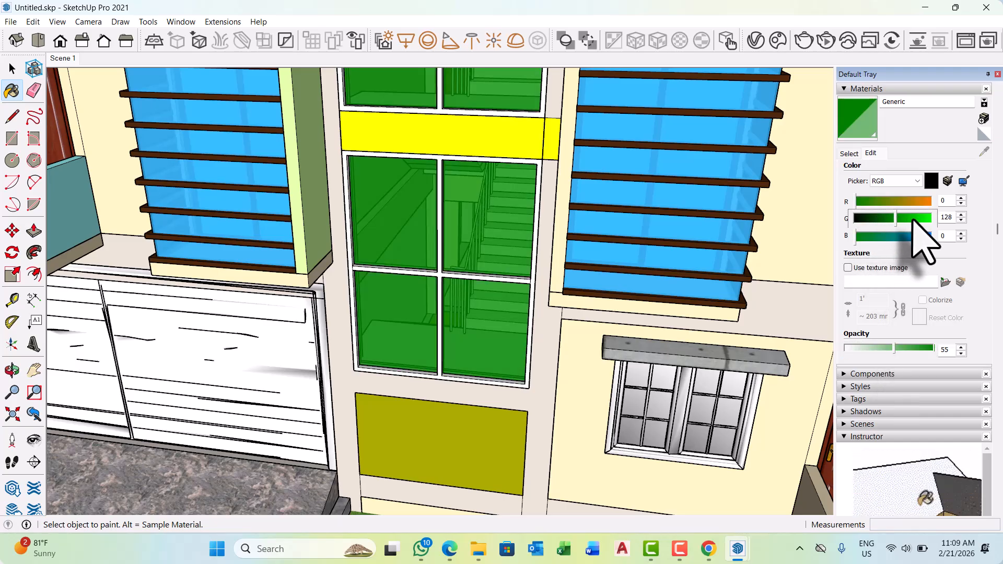
{"action": "left_click", "coordinate": [875, 201]}
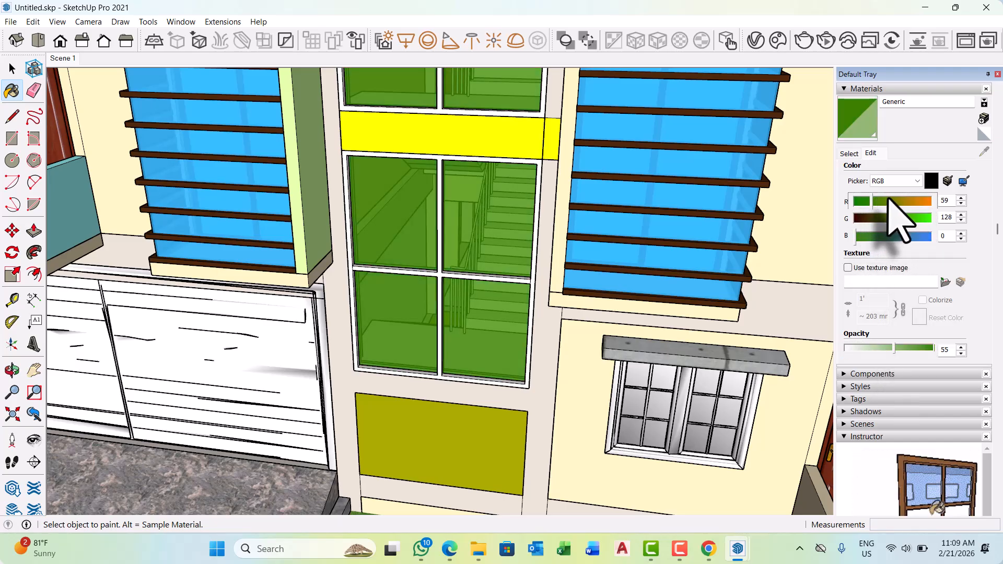
{"action": "left_click", "coordinate": [888, 201]}
{"action": "left_click_drag", "start_coordinate": [896, 201], "coordinate": [917, 202]}
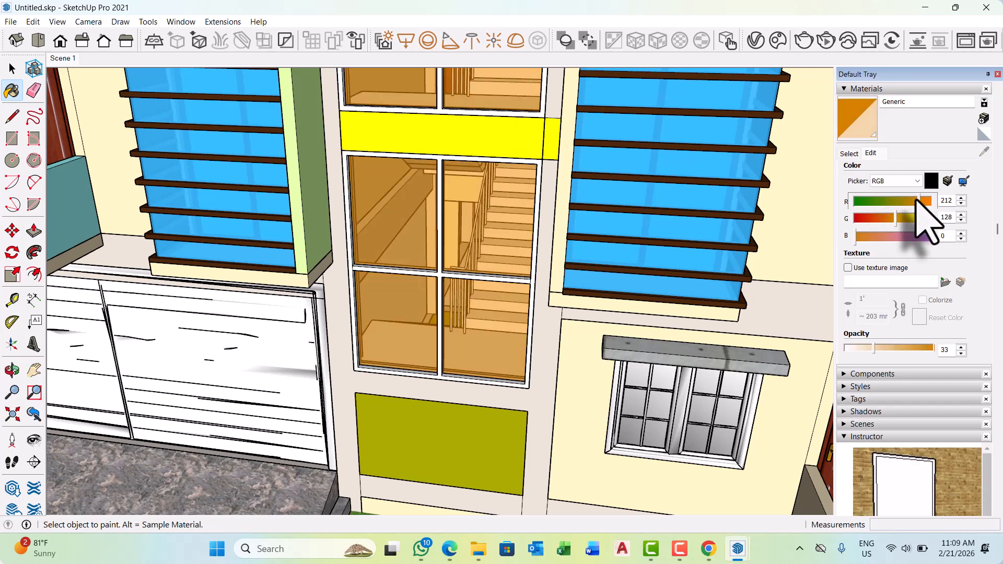
{"action": "left_click", "coordinate": [919, 218]}
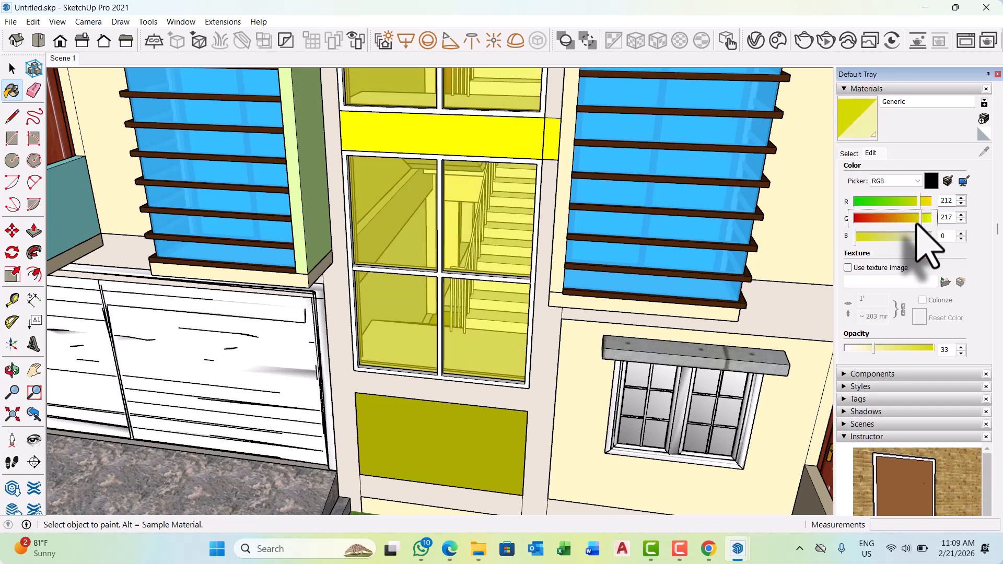
{"action": "left_click", "coordinate": [882, 237]}
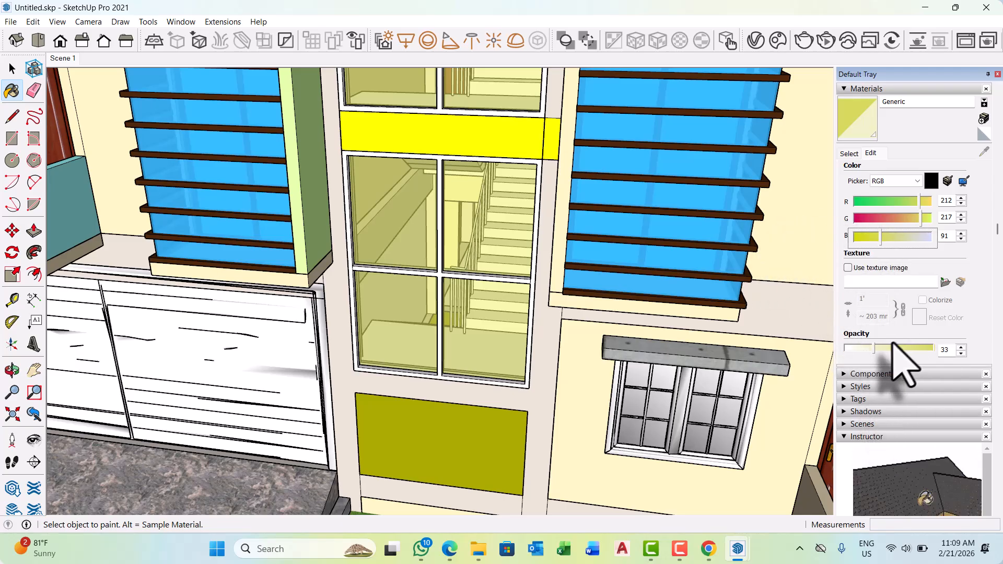
{"action": "left_click_drag", "start_coordinate": [876, 350], "coordinate": [894, 351]}
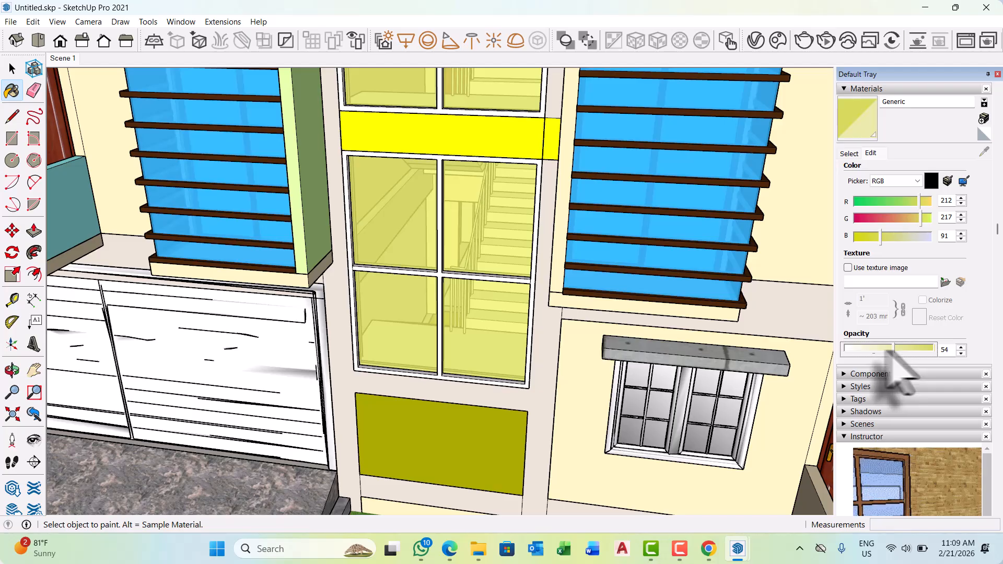
Open the V-Ray Asset Editor from a close view of the yellow stairwell band and expand its material library.
{"action": "scroll", "coordinate": [543, 314], "scroll_direction": "down", "scroll_amount": 3}
{"action": "scroll", "coordinate": [538, 313], "scroll_direction": "down", "scroll_amount": 8}
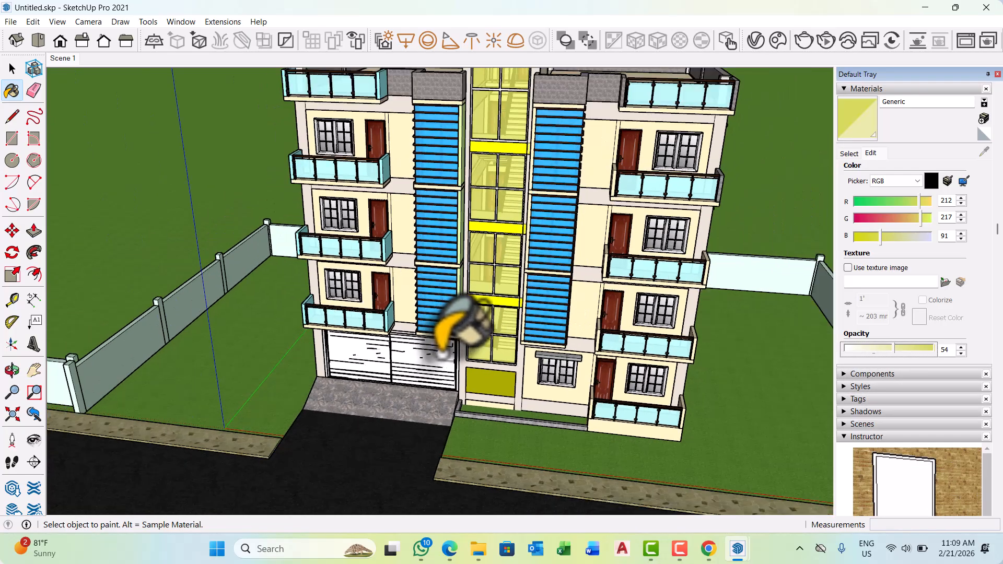
{"action": "scroll", "coordinate": [496, 218], "scroll_direction": "up", "scroll_amount": 8}
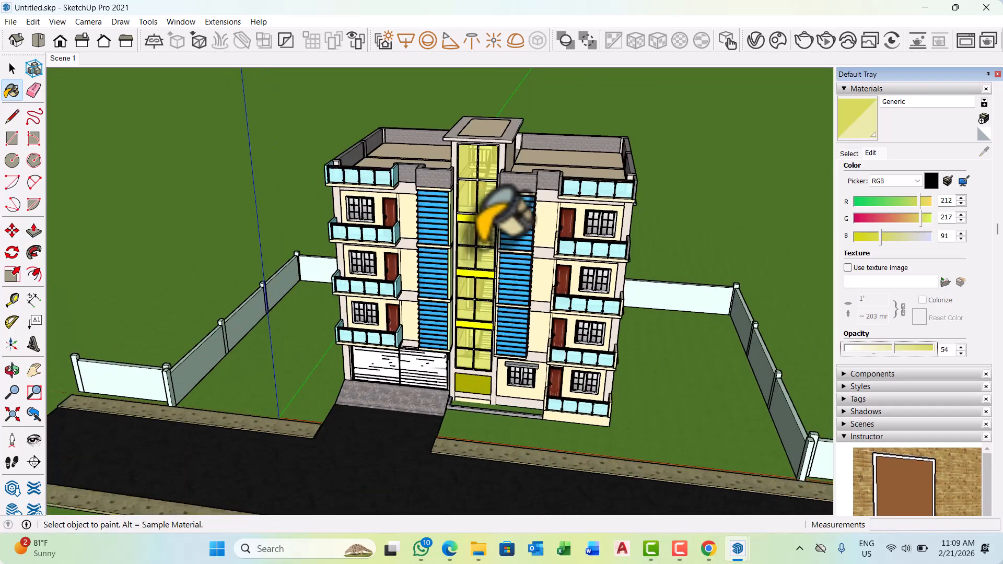
{"action": "scroll", "coordinate": [491, 191], "scroll_direction": "up", "scroll_amount": 5}
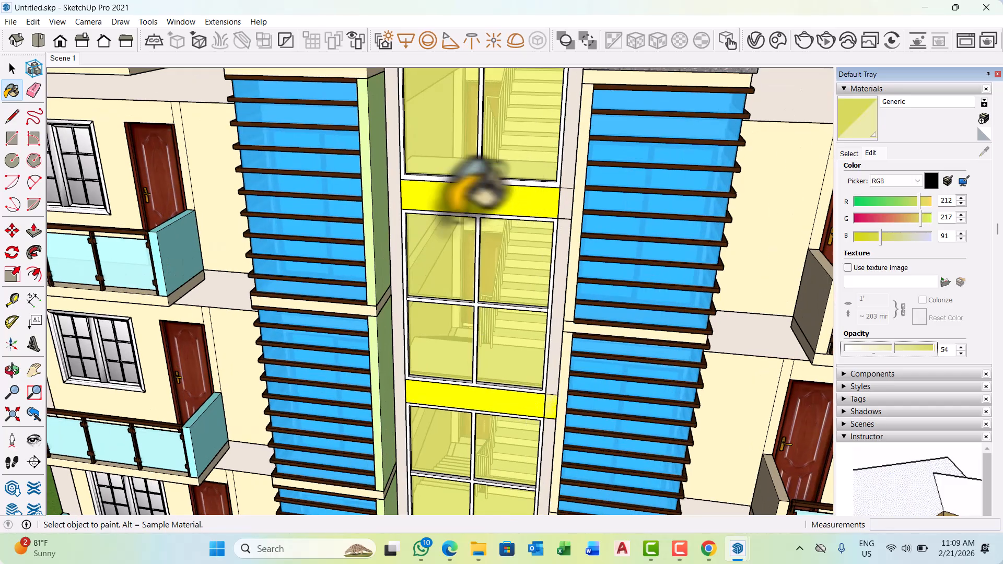
{"action": "scroll", "coordinate": [554, 183], "scroll_direction": "up", "scroll_amount": 4}
{"action": "scroll", "coordinate": [574, 180], "scroll_direction": "up", "scroll_amount": 1}
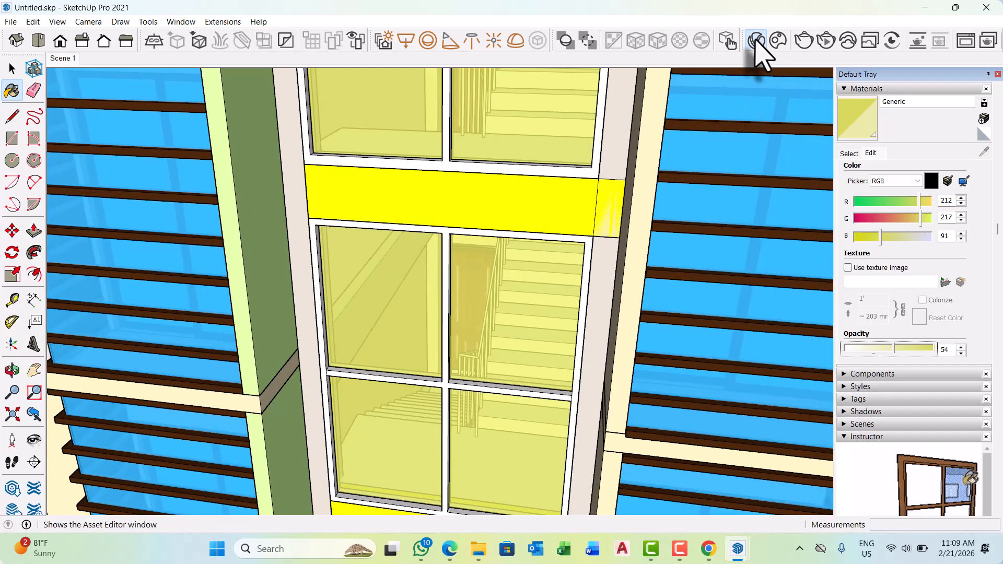
{"action": "left_click", "coordinate": [756, 41]}
{"action": "scroll", "coordinate": [228, 308], "scroll_direction": "up", "scroll_amount": 8}
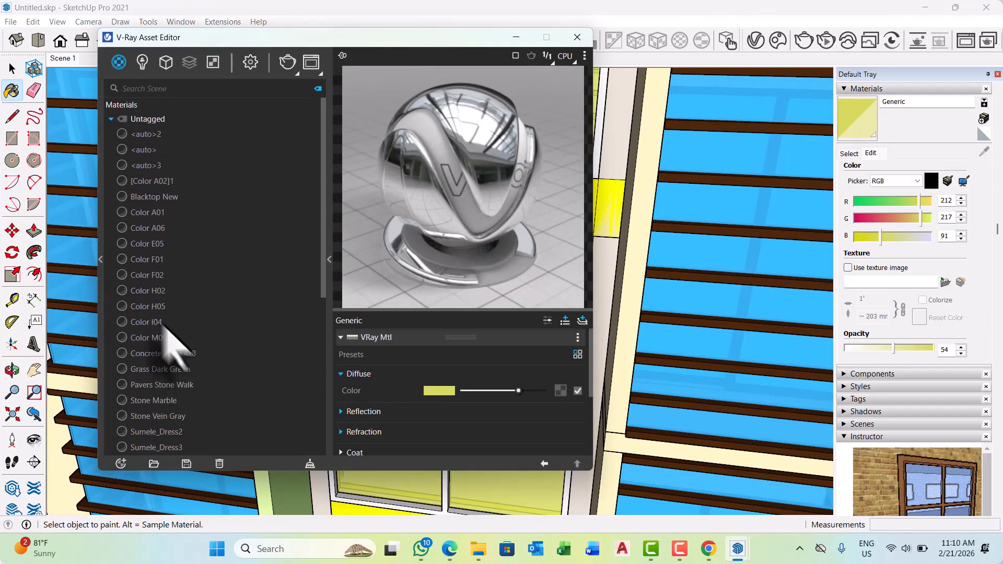
{"action": "left_click", "coordinate": [101, 259]}
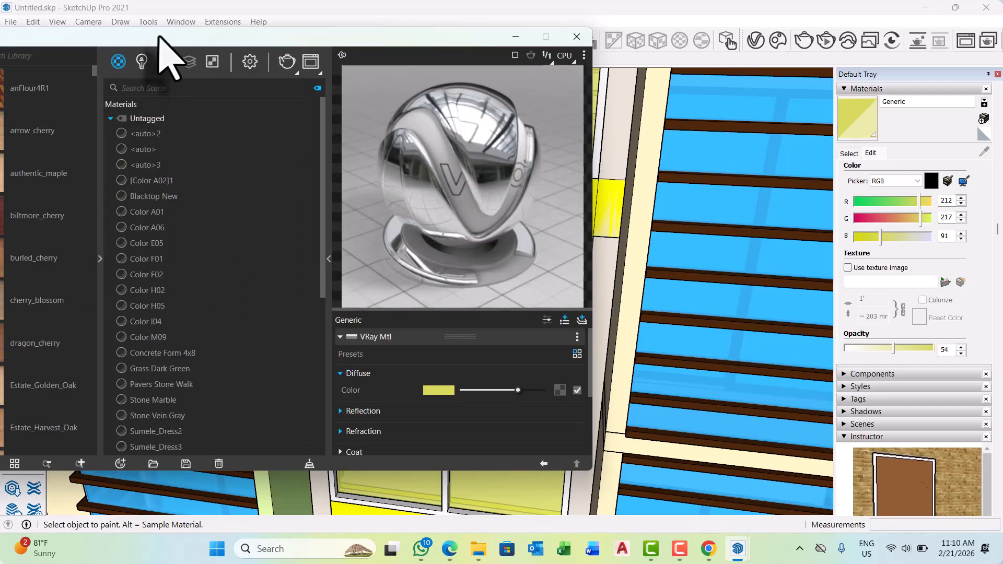
{"action": "left_click_drag", "start_coordinate": [158, 36], "coordinate": [316, 36]}
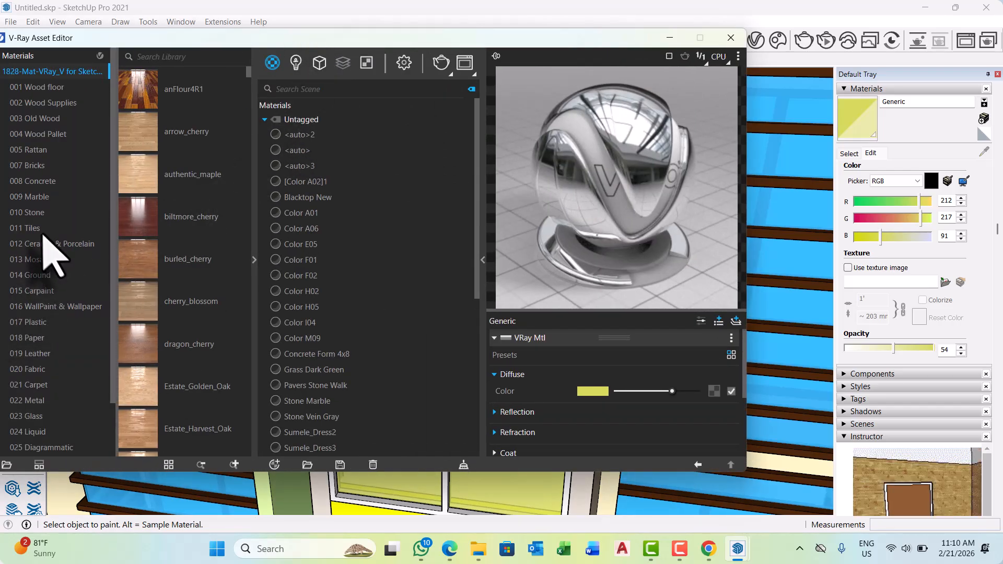
Look through the 010 Stone category of the V-Ray library, and browse the materials in 008 Concrete.
{"action": "left_click", "coordinate": [30, 213]}
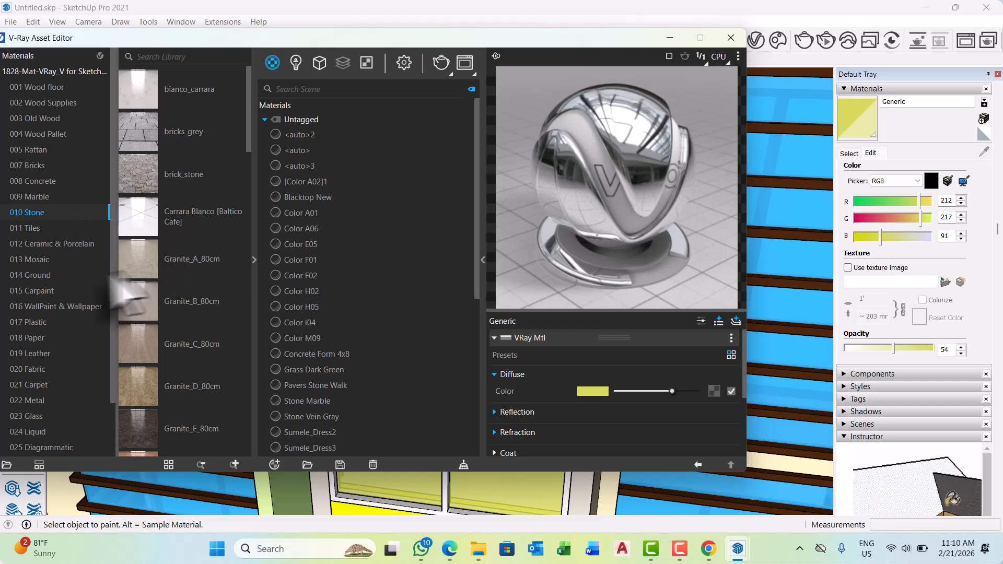
{"action": "scroll", "coordinate": [65, 274], "scroll_direction": "down", "scroll_amount": 2}
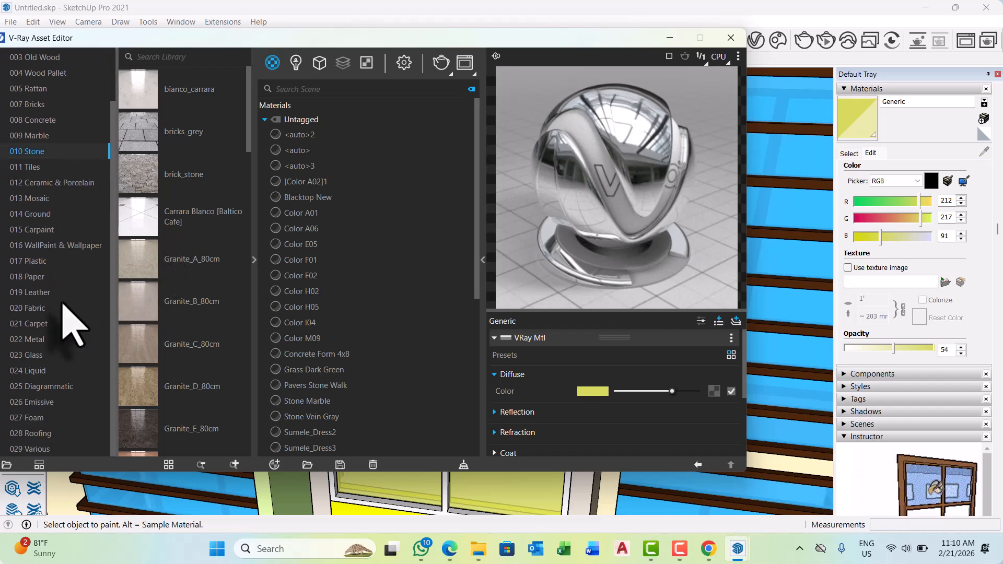
{"action": "scroll", "coordinate": [73, 331], "scroll_direction": "up", "scroll_amount": 2}
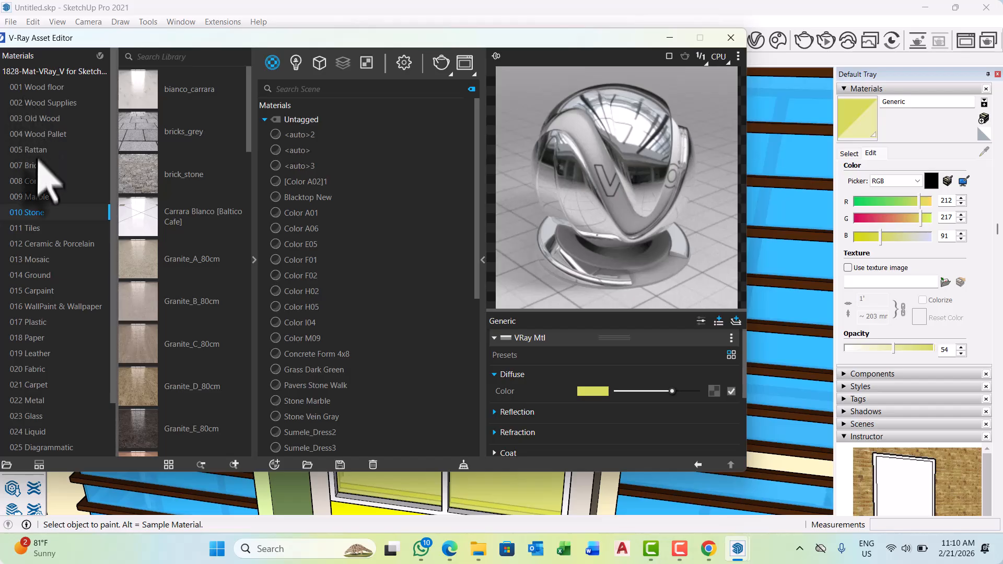
{"action": "left_click", "coordinate": [40, 183]}
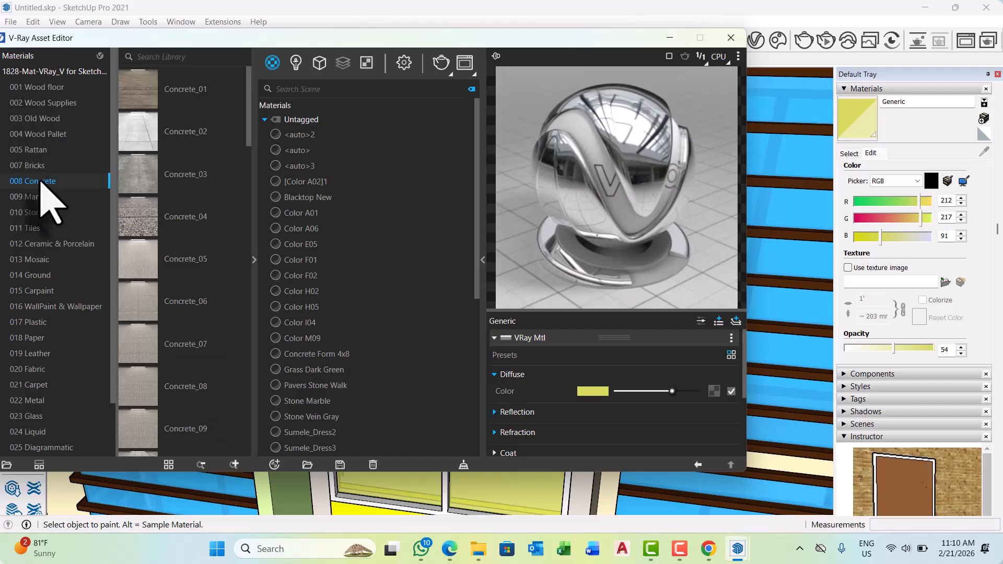
{"action": "scroll", "coordinate": [159, 290], "scroll_direction": "down", "scroll_amount": 9}
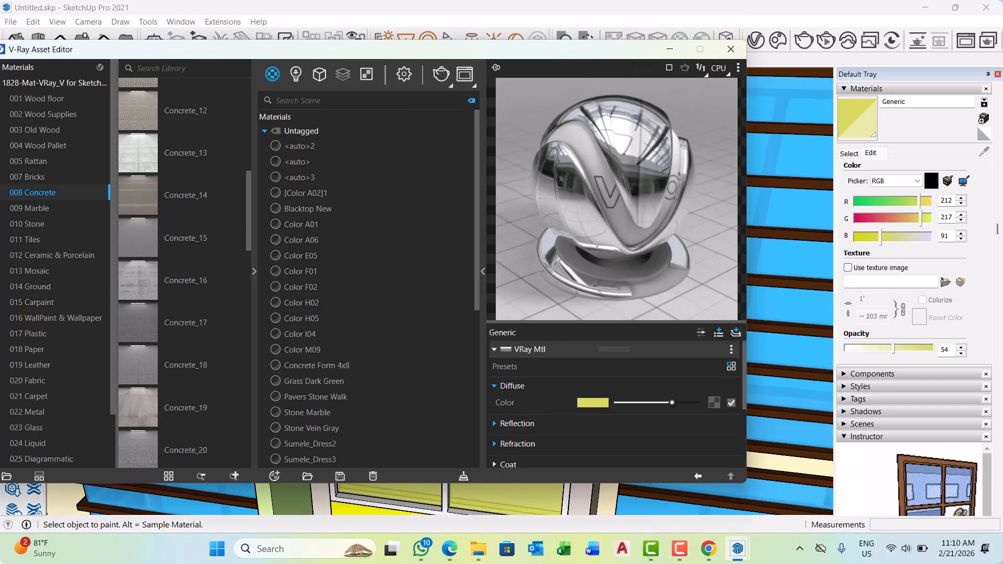
Select the connected faces of the yellow stairwell band inside its group, apply Concrete_16 from the library, and exit the group.
{"action": "left_click_drag", "start_coordinate": [673, 39], "coordinate": [661, 298]}
{"action": "left_click", "coordinate": [476, 198]}
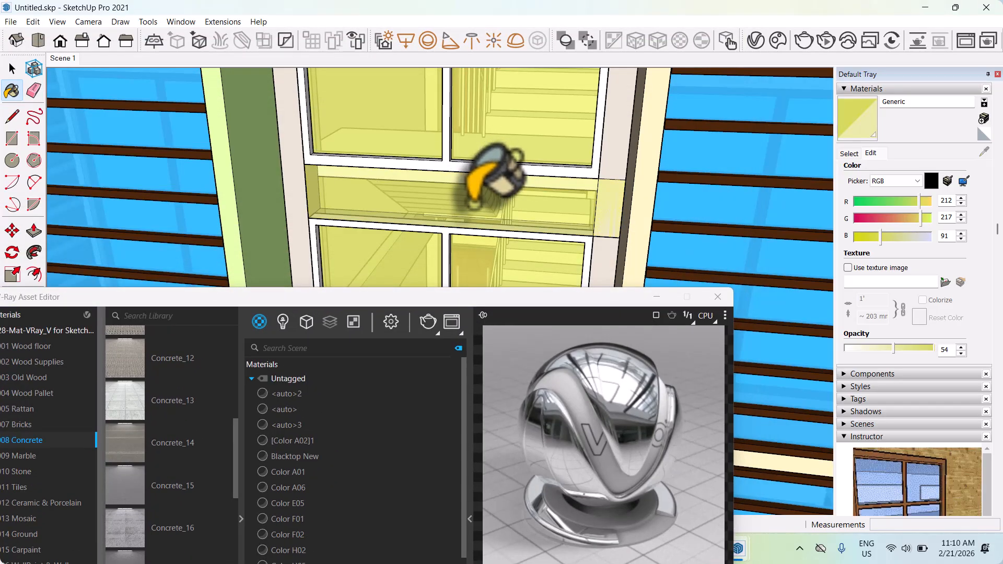
{"action": "key", "text": "ctrl+z"}
{"action": "key", "text": "space"}
{"action": "double_click", "coordinate": [476, 217]}
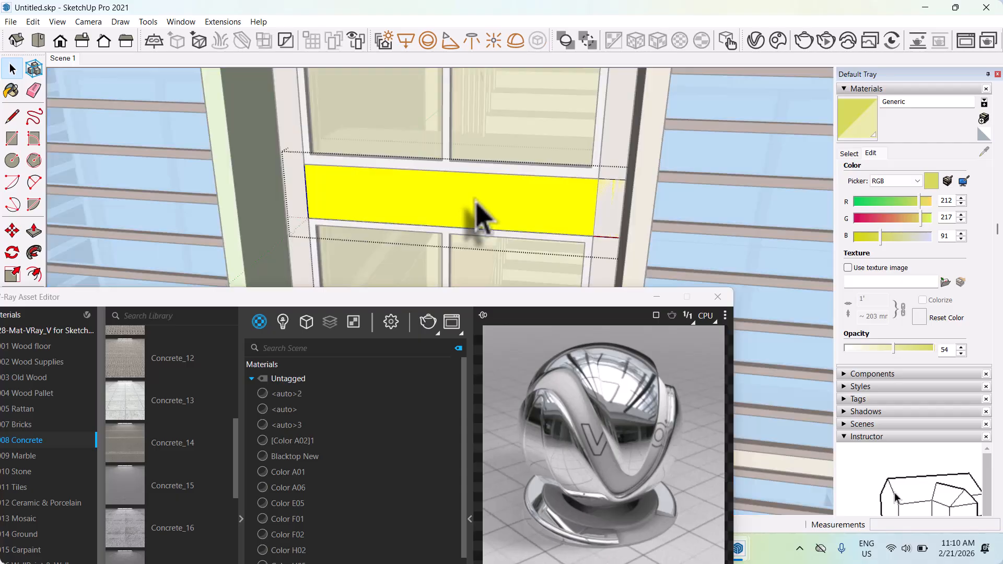
{"action": "left_click", "coordinate": [476, 215]}
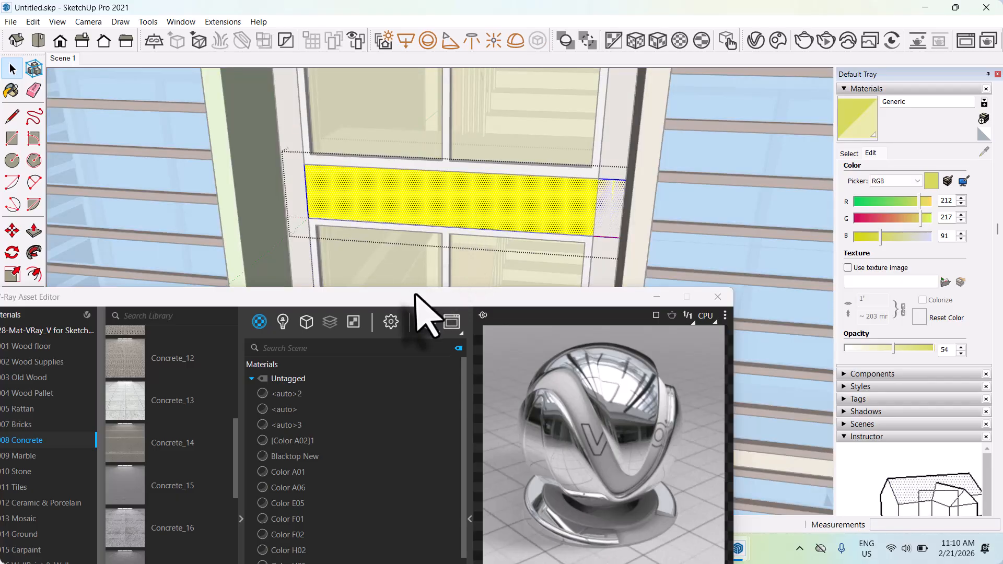
{"action": "left_click_drag", "start_coordinate": [417, 296], "coordinate": [548, 183]}
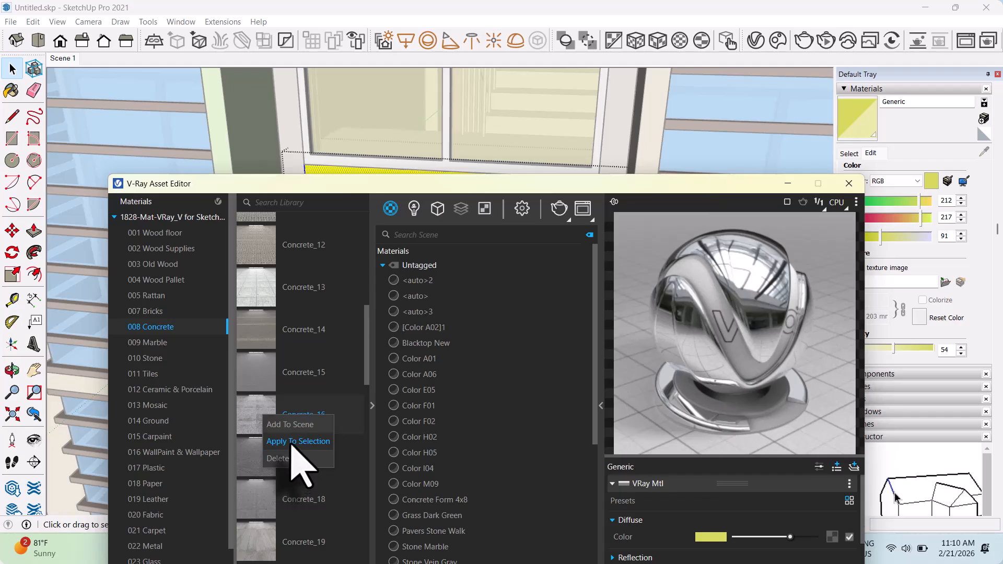
{"action": "left_click_drag", "start_coordinate": [348, 415], "coordinate": [240, 377]}
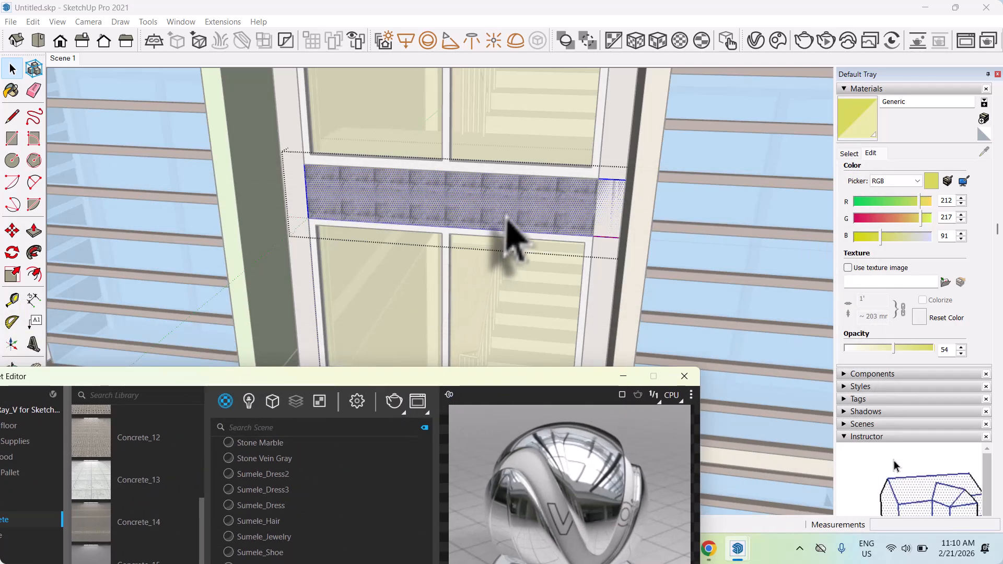
{"action": "left_click", "coordinate": [632, 280]}
Check the concrete texture on the upper stairwell band up close, and sample Concrete_16 from it as the current paint material.
{"action": "scroll", "coordinate": [502, 215], "scroll_direction": "up", "scroll_amount": 3}
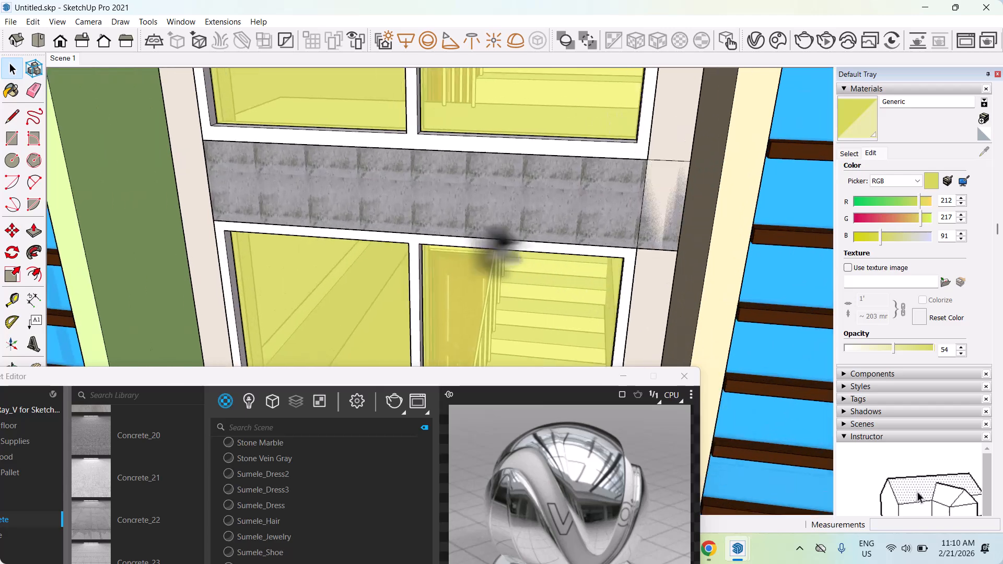
{"action": "scroll", "coordinate": [384, 220], "scroll_direction": "up", "scroll_amount": 3}
{"action": "scroll", "coordinate": [384, 222], "scroll_direction": "up", "scroll_amount": 2}
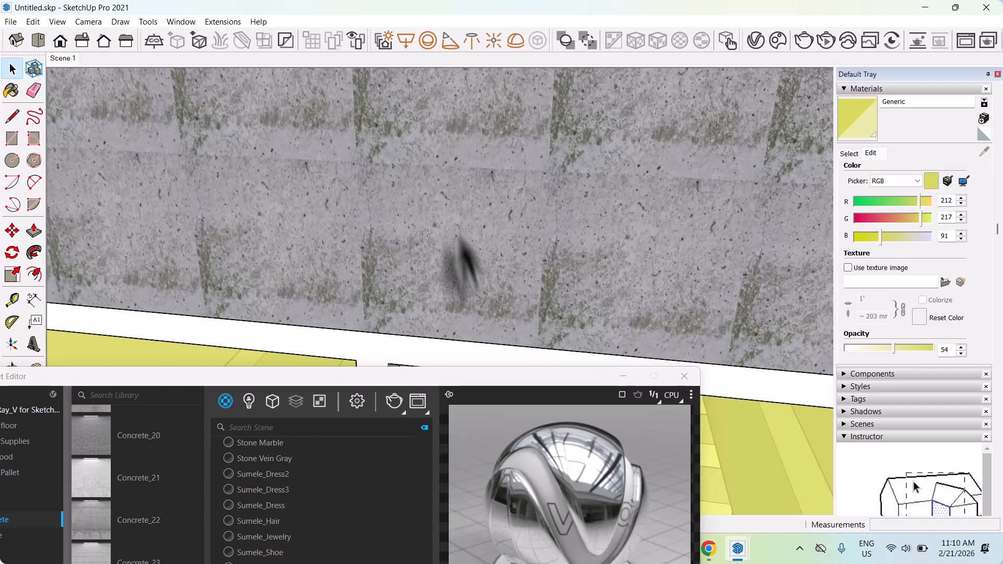
{"action": "scroll", "coordinate": [465, 277], "scroll_direction": "down", "scroll_amount": 8}
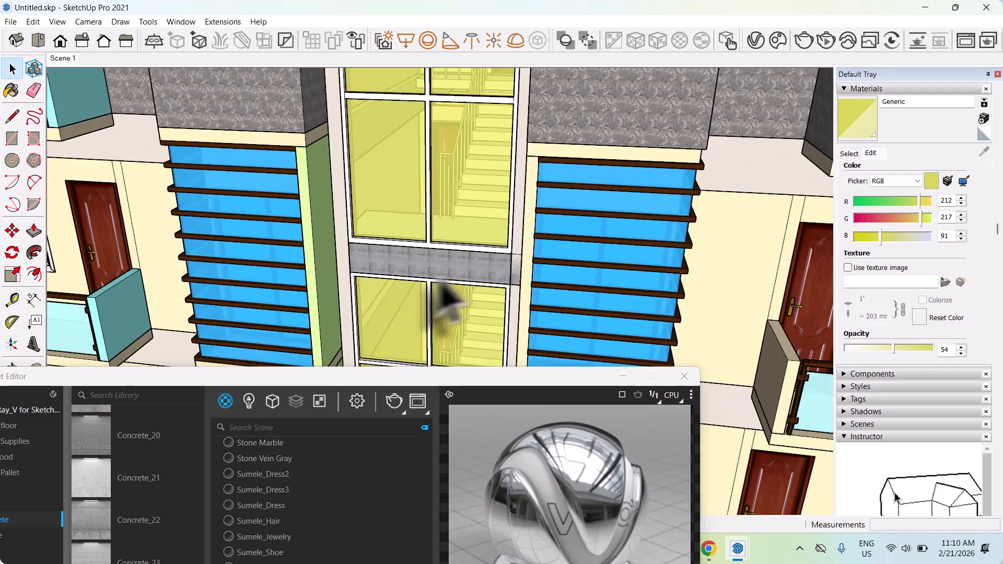
{"action": "scroll", "coordinate": [460, 295], "scroll_direction": "down", "scroll_amount": 3}
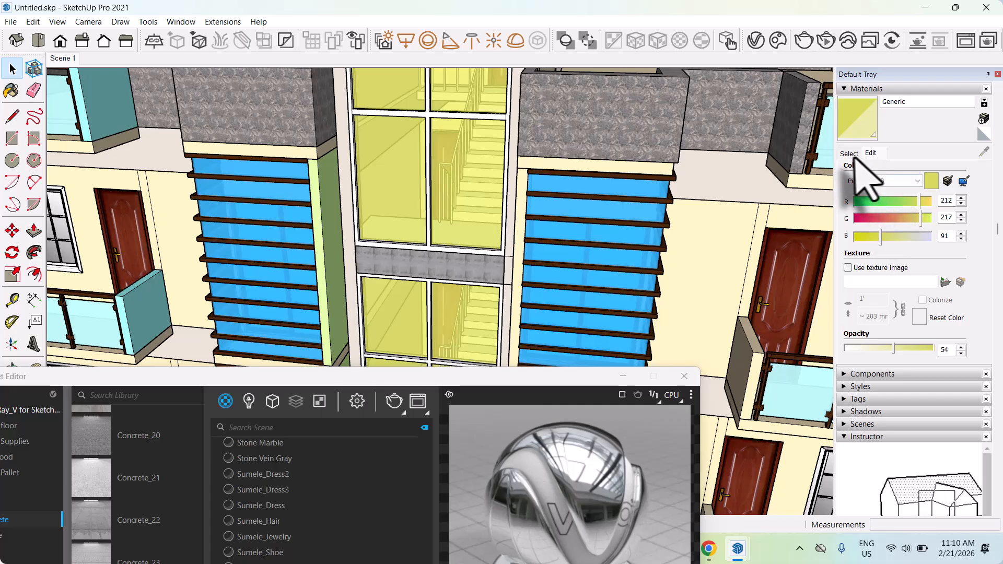
{"action": "left_click", "coordinate": [852, 154]}
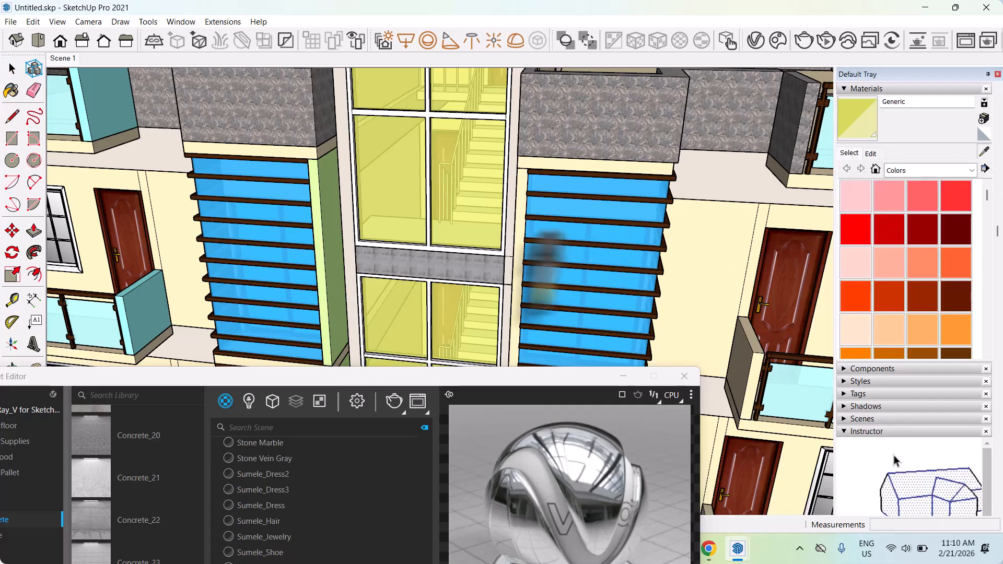
{"action": "left_click", "coordinate": [461, 275]}
{"action": "scroll", "coordinate": [485, 313], "scroll_direction": "down", "scroll_amount": 6}
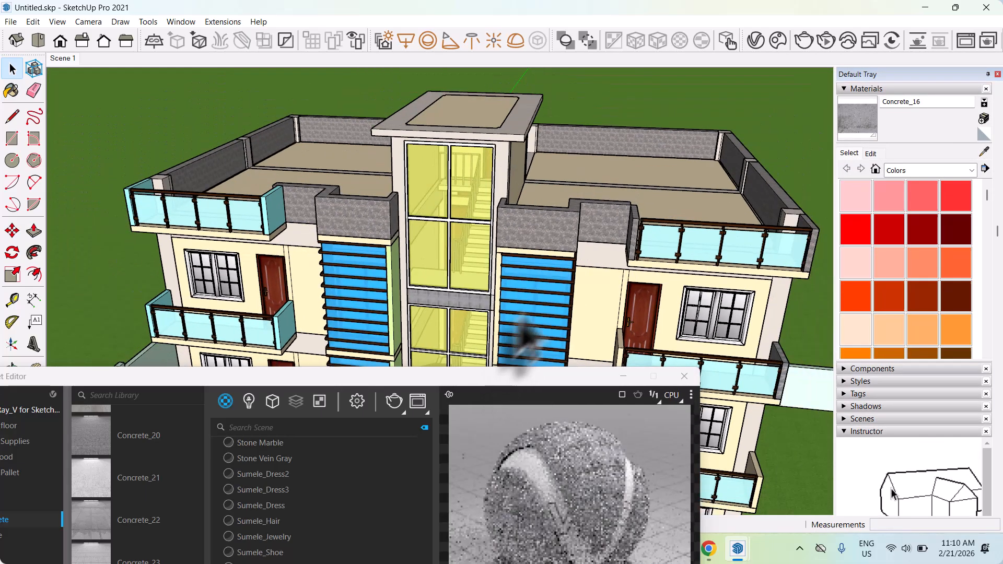
{"action": "key", "text": "space"}
Select the connected faces of the lowest yellow stairwell band inside its group and paint them with Concrete_16.
{"action": "left_click", "coordinate": [857, 123]}
{"action": "scroll", "coordinate": [460, 152], "scroll_direction": "down", "scroll_amount": 4}
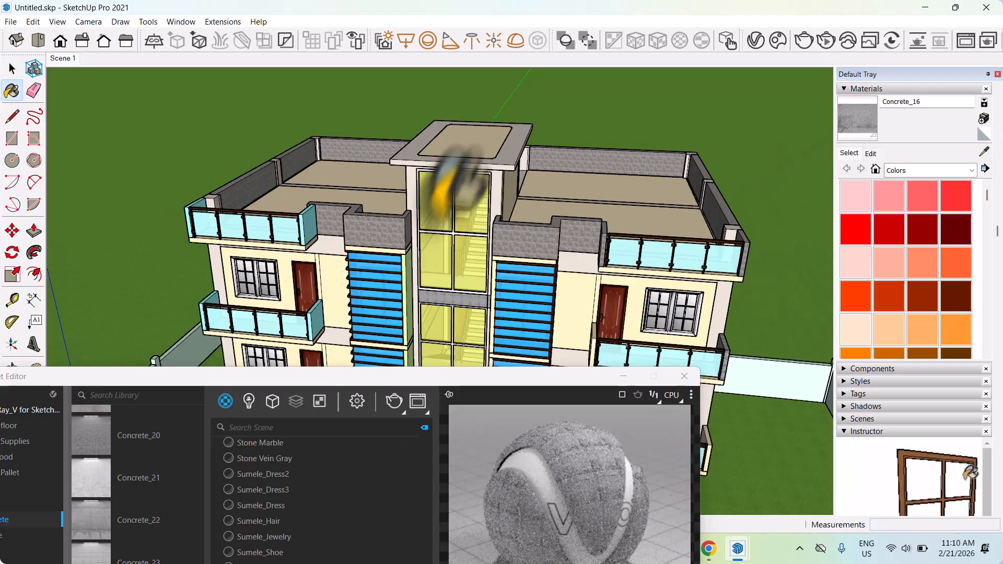
{"action": "scroll", "coordinate": [462, 282], "scroll_direction": "up", "scroll_amount": 5}
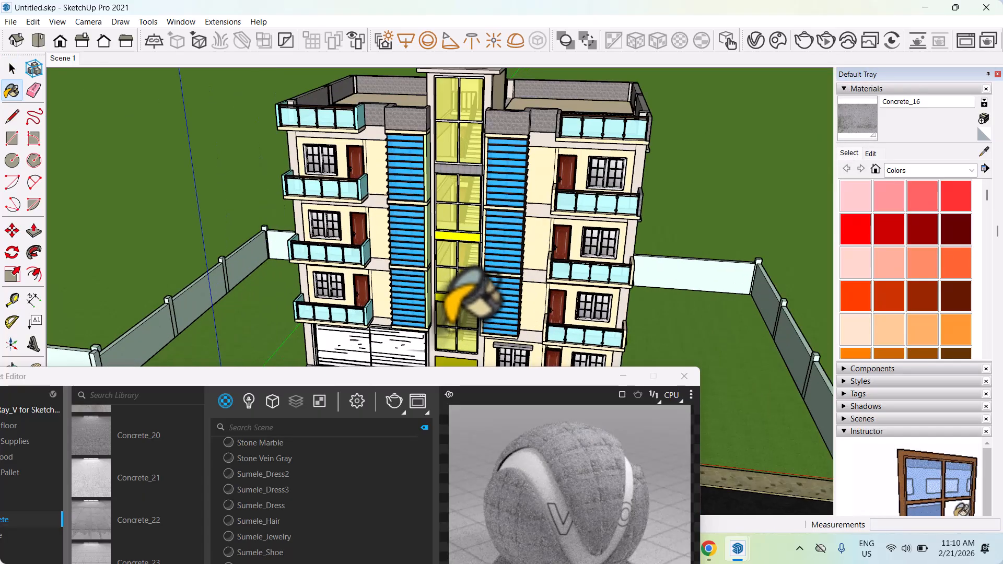
{"action": "scroll", "coordinate": [448, 298], "scroll_direction": "up", "scroll_amount": 5}
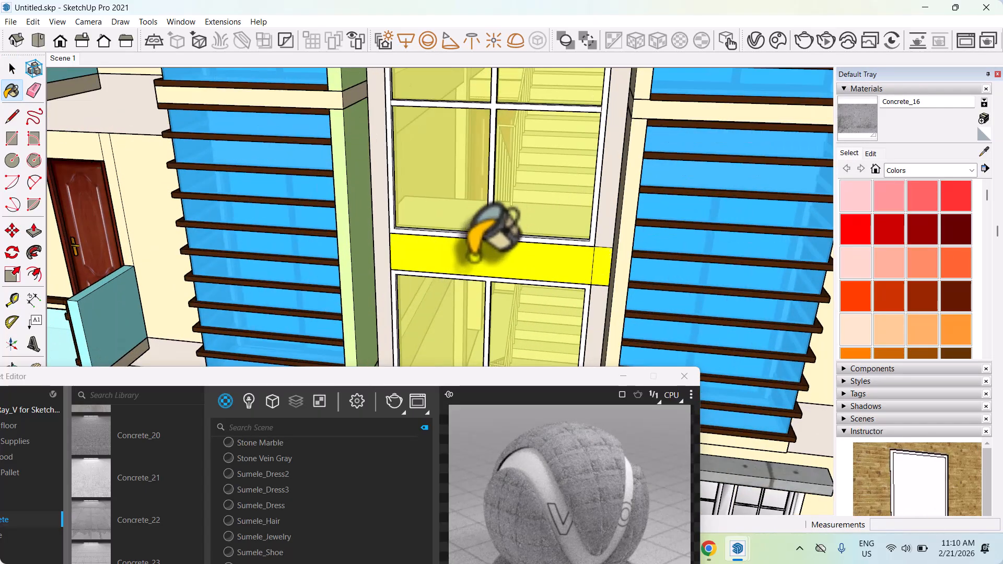
{"action": "scroll", "coordinate": [465, 259], "scroll_direction": "up", "scroll_amount": 3}
{"action": "key", "text": "space"}
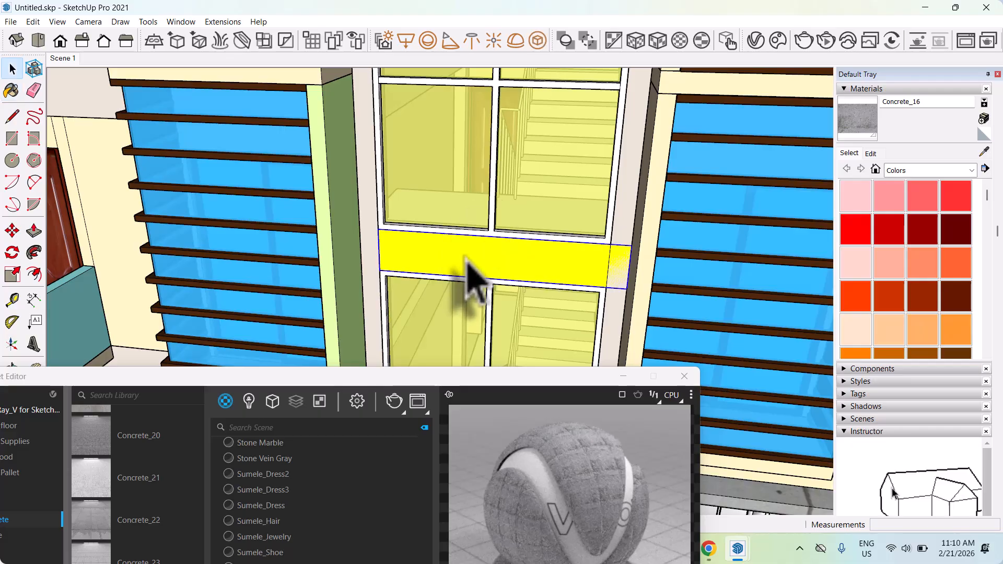
{"action": "triple_click", "coordinate": [465, 258]}
{"action": "left_click", "coordinate": [842, 127]}
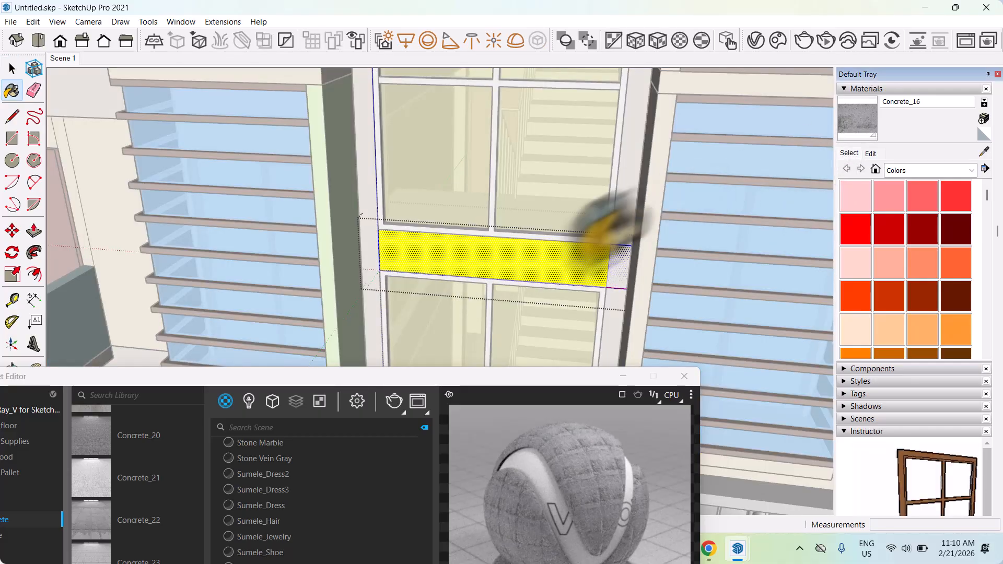
{"action": "left_click", "coordinate": [561, 267]}
{"action": "key", "text": "space"}
Apply Concrete_16 to all connected faces of the remaining yellow band at mid-height of the stairwell.
{"action": "scroll", "coordinate": [554, 340], "scroll_direction": "down", "scroll_amount": 5}
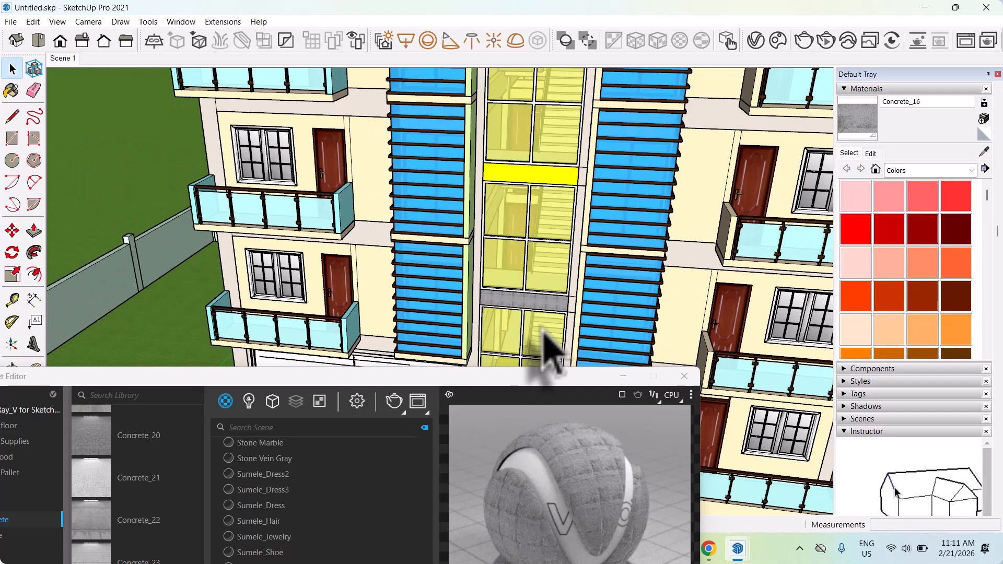
{"action": "scroll", "coordinate": [555, 219], "scroll_direction": "up", "scroll_amount": 5}
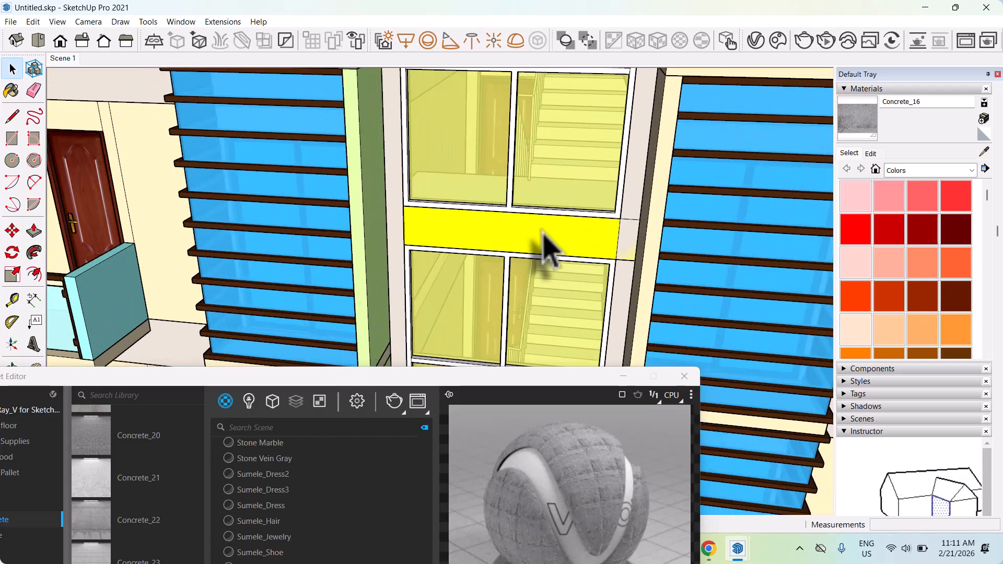
{"action": "triple_click", "coordinate": [547, 245]}
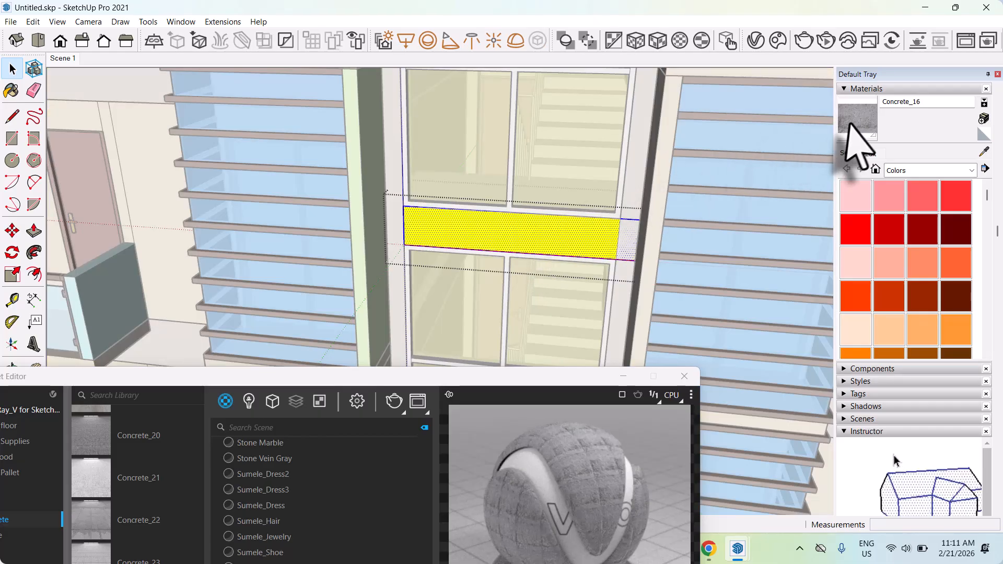
{"action": "left_click", "coordinate": [848, 121]}
{"action": "left_click", "coordinate": [572, 244]}
{"action": "key", "text": "space"}
{"action": "scroll", "coordinate": [578, 246], "scroll_direction": "down", "scroll_amount": 5}
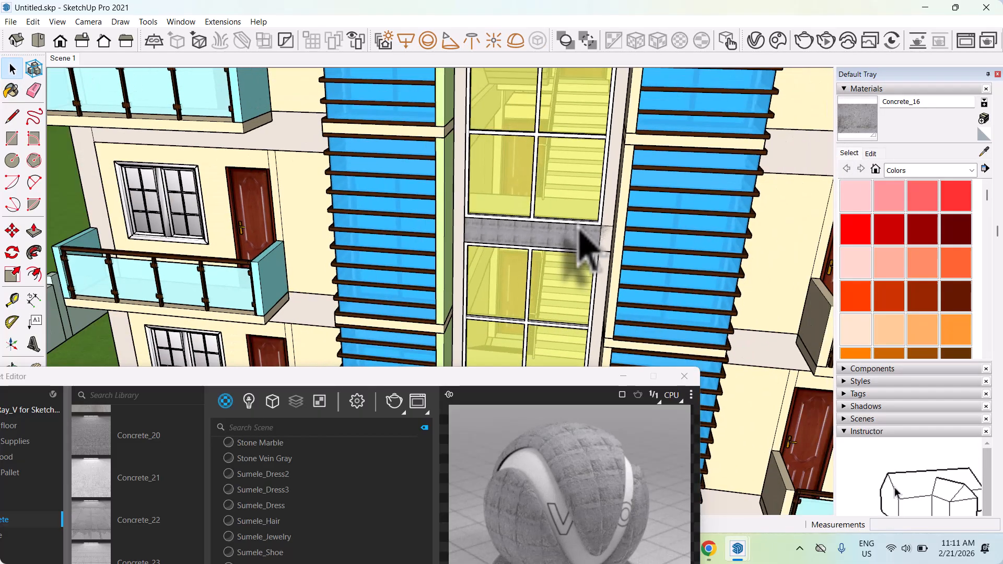
Review the Concrete_16 settings in the V-Ray Asset Editor, and switch its preview scene to Wall.
{"action": "left_click_drag", "start_coordinate": [452, 385], "coordinate": [438, 85]}
{"action": "scroll", "coordinate": [487, 437], "scroll_direction": "up", "scroll_amount": 2}
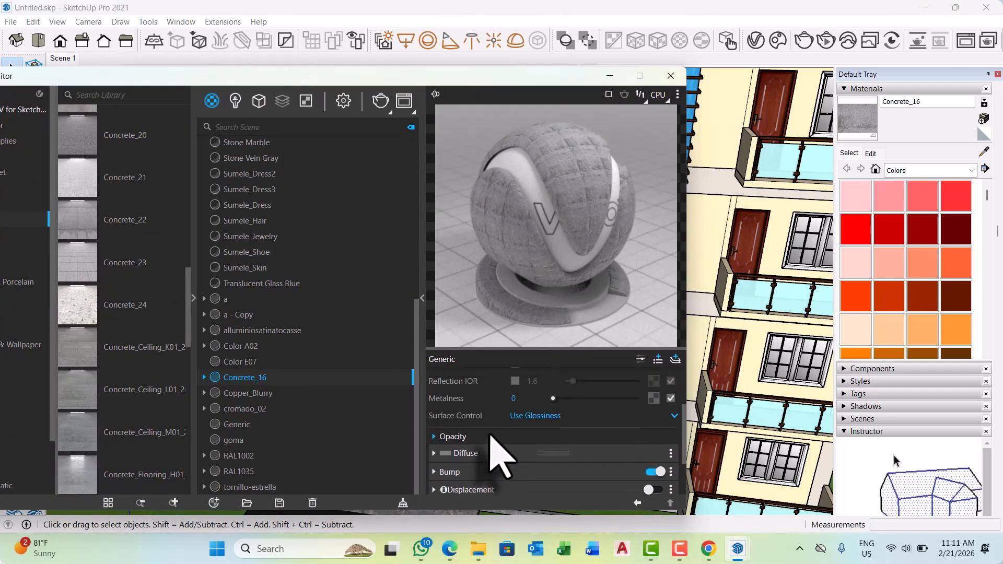
{"action": "scroll", "coordinate": [489, 439], "scroll_direction": "down", "scroll_amount": 2}
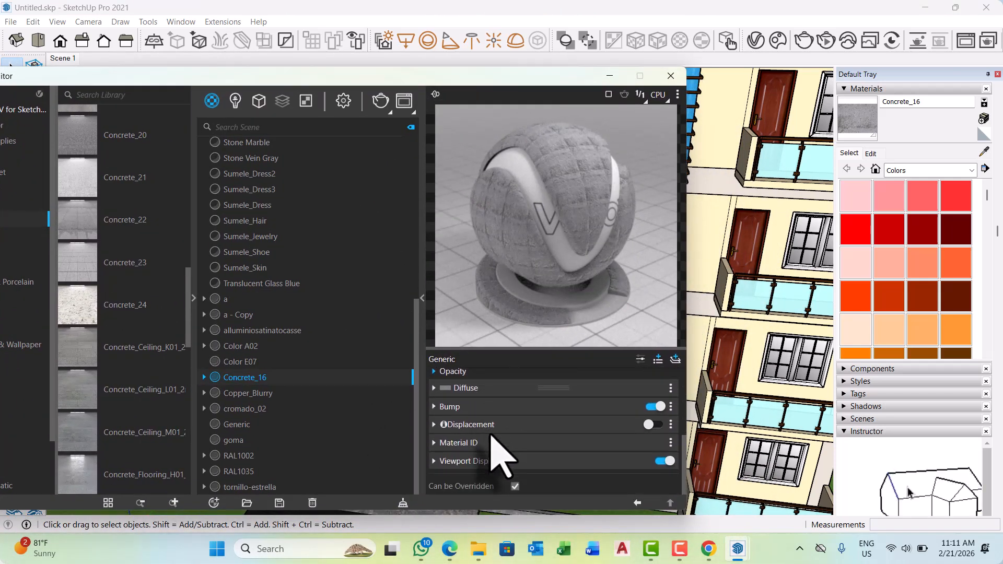
{"action": "scroll", "coordinate": [491, 436], "scroll_direction": "up", "scroll_amount": 2}
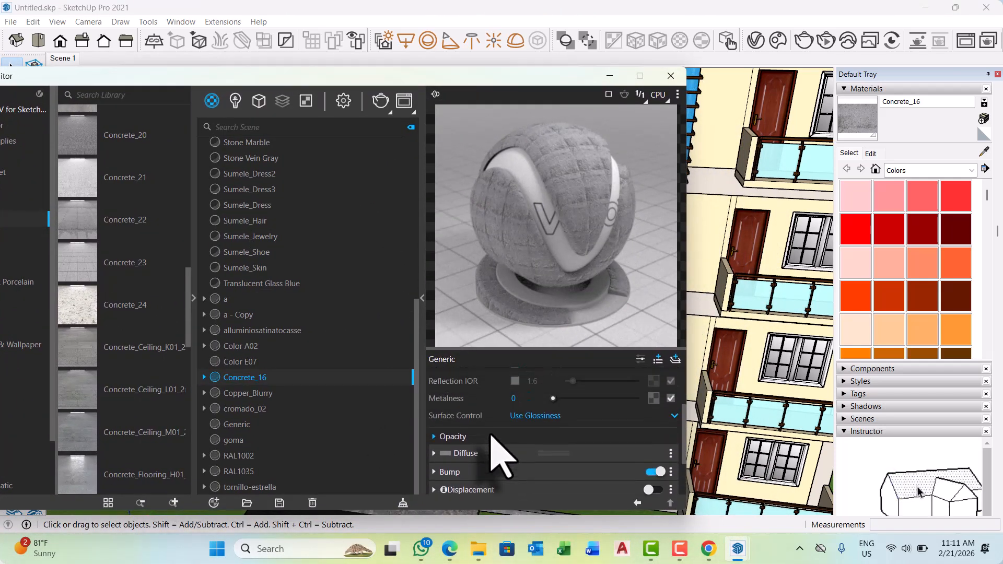
{"action": "left_click", "coordinate": [678, 94]}
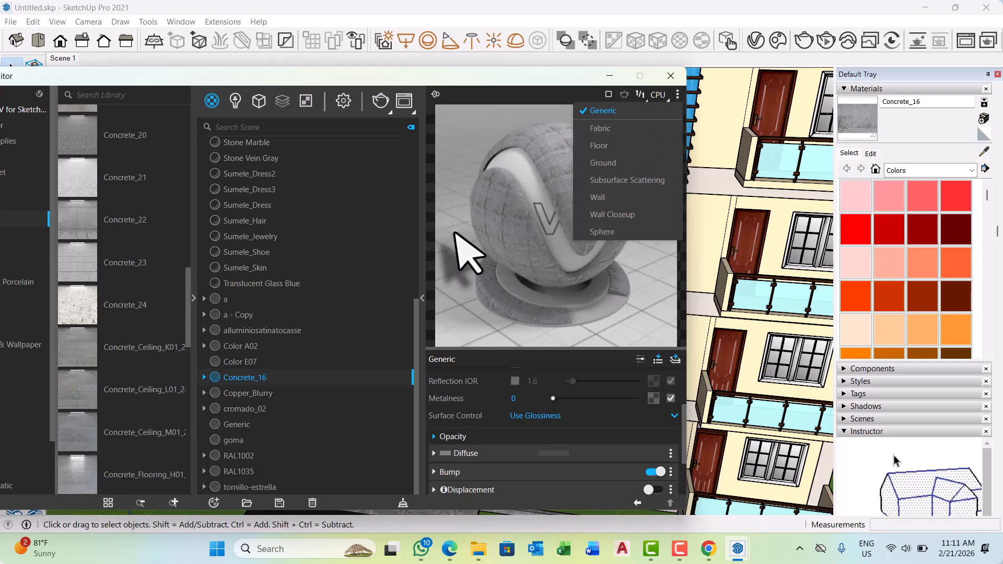
{"action": "left_click", "coordinate": [593, 197]}
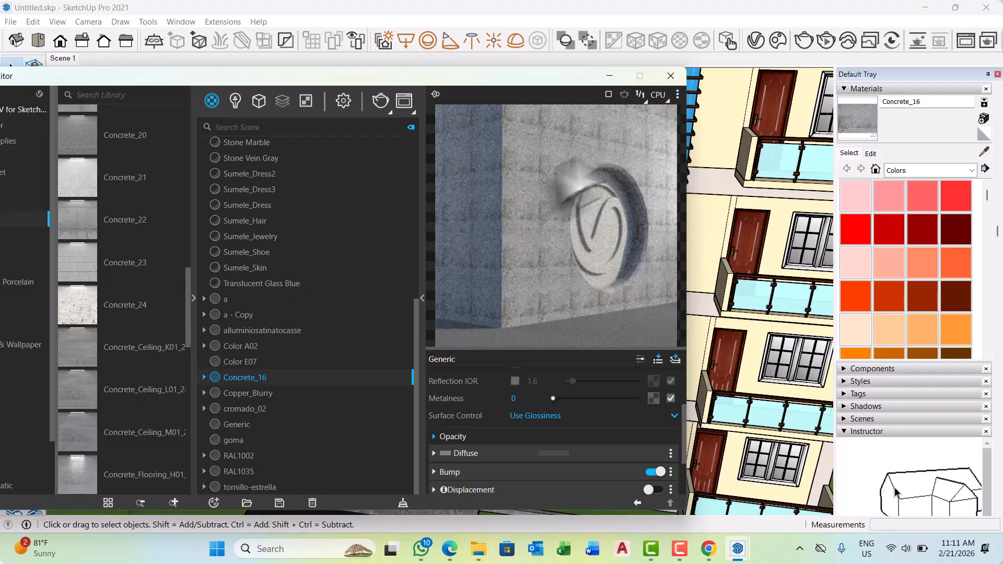
{"action": "left_click_drag", "start_coordinate": [522, 78], "coordinate": [377, 395]}
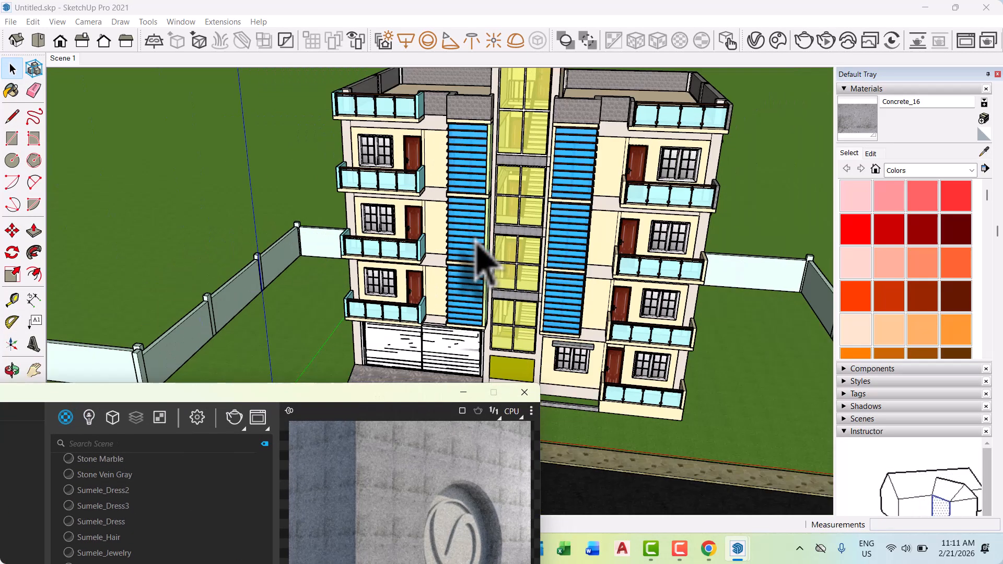
Examine the concrete stairwell bands and the olive panel below the glazing at ground level.
{"action": "scroll", "coordinate": [483, 261], "scroll_direction": "down", "scroll_amount": 5}
{"action": "mouse_move", "coordinate": [577, 264]}
{"action": "middle_mouse_down"}
{"action": "mouse_move", "coordinate": [531, 241]}
{"action": "mouse_move", "coordinate": [543, 287]}
{"action": "mouse_move", "coordinate": [542, 263]}
{"action": "middle_mouse_up"}
{"action": "scroll", "coordinate": [516, 325], "scroll_direction": "up", "scroll_amount": 4}
{"action": "scroll", "coordinate": [533, 275], "scroll_direction": "down", "scroll_amount": 2}
{"action": "scroll", "coordinate": [517, 319], "scroll_direction": "up", "scroll_amount": 8}
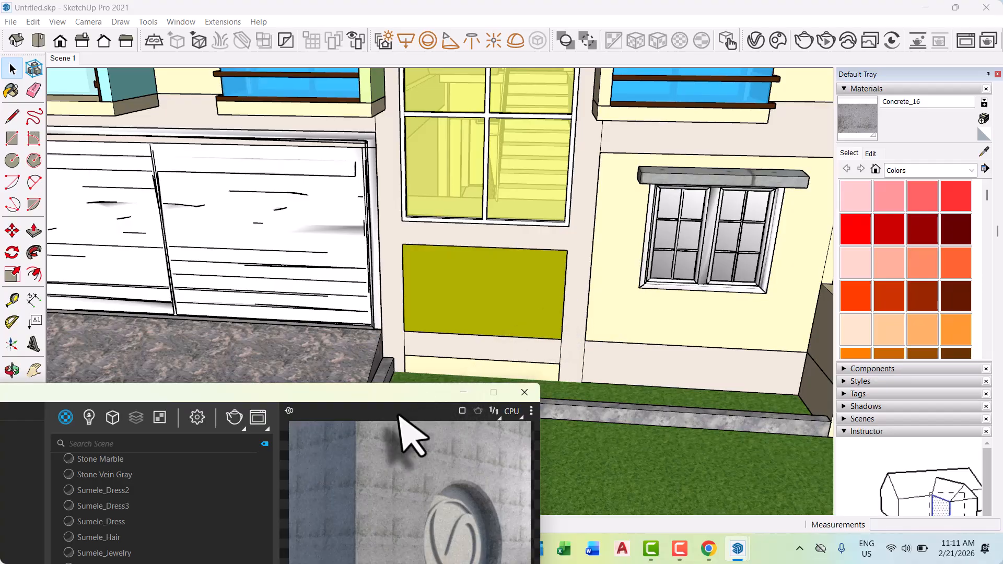
{"action": "mouse_move", "coordinate": [400, 395]}
{"action": "left_mouse_down"}
{"action": "mouse_move", "coordinate": [629, 214]}
{"action": "mouse_move", "coordinate": [629, 246]}
{"action": "mouse_move", "coordinate": [600, 251]}
{"action": "mouse_move", "coordinate": [582, 172]}
{"action": "mouse_move", "coordinate": [656, 103]}
{"action": "mouse_move", "coordinate": [615, 120]}
{"action": "mouse_move", "coordinate": [547, 259]}
{"action": "mouse_move", "coordinate": [477, 364]}
{"action": "left_mouse_up"}
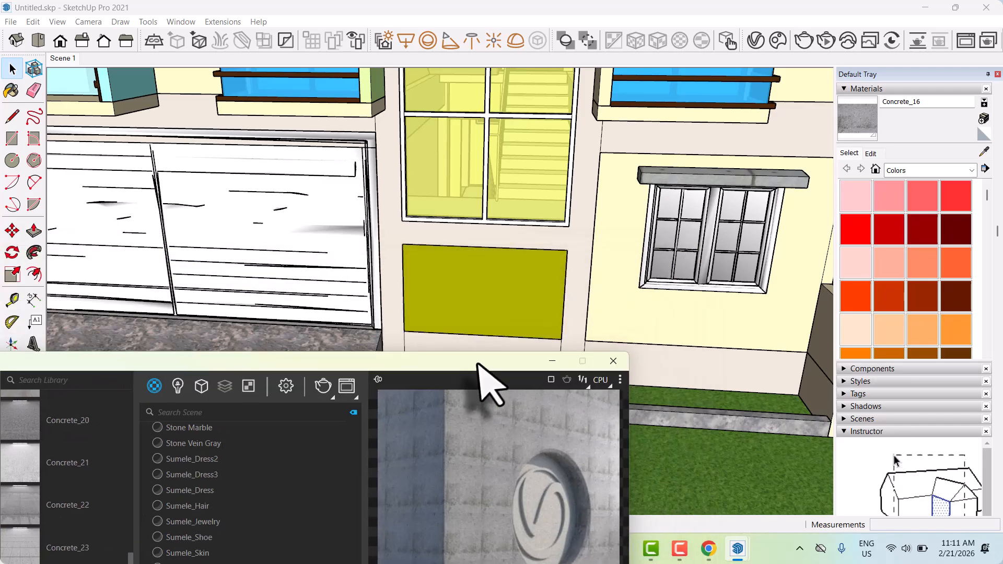
Sample the rough stone material from the end wall of the balcony on the building's front corner.
{"action": "scroll", "coordinate": [409, 261], "scroll_direction": "down", "scroll_amount": 3}
{"action": "mouse_move", "coordinate": [459, 256]}
{"action": "middle_mouse_down"}
{"action": "mouse_move", "coordinate": [412, 206]}
{"action": "mouse_move", "coordinate": [470, 243]}
{"action": "middle_mouse_up"}
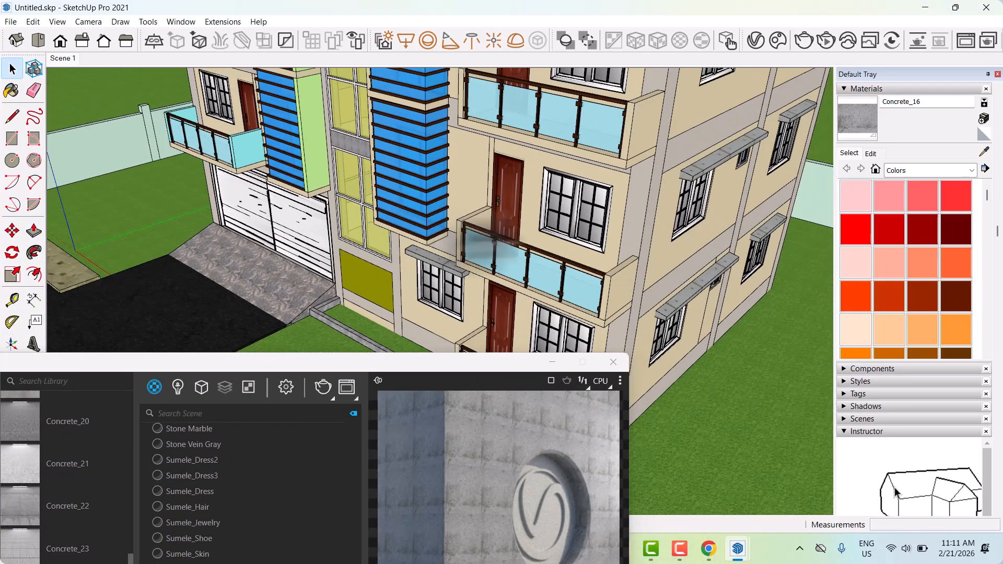
{"action": "left_click", "coordinate": [981, 151]}
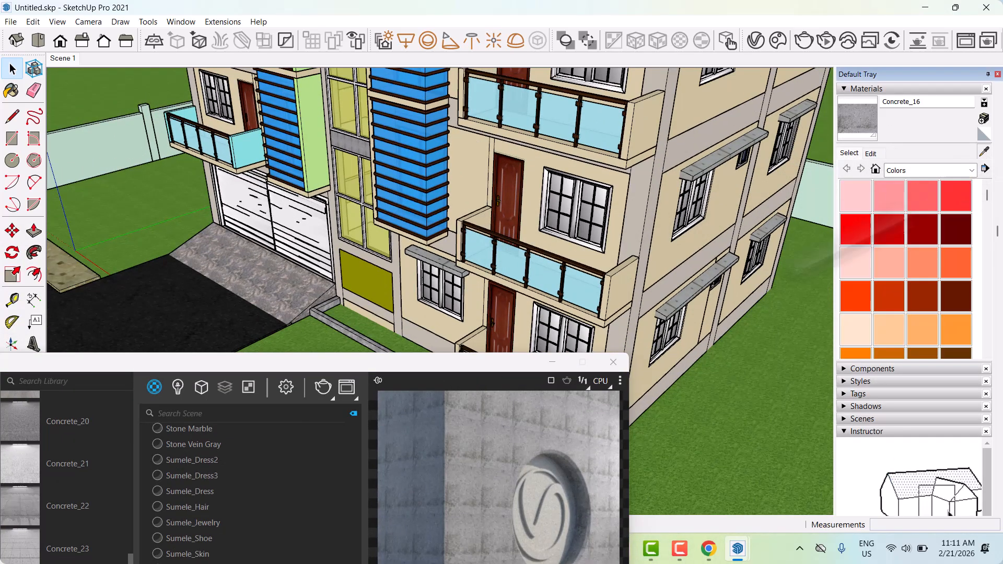
{"action": "scroll", "coordinate": [542, 302], "scroll_direction": "down", "scroll_amount": 4}
{"action": "scroll", "coordinate": [603, 196], "scroll_direction": "up", "scroll_amount": 6}
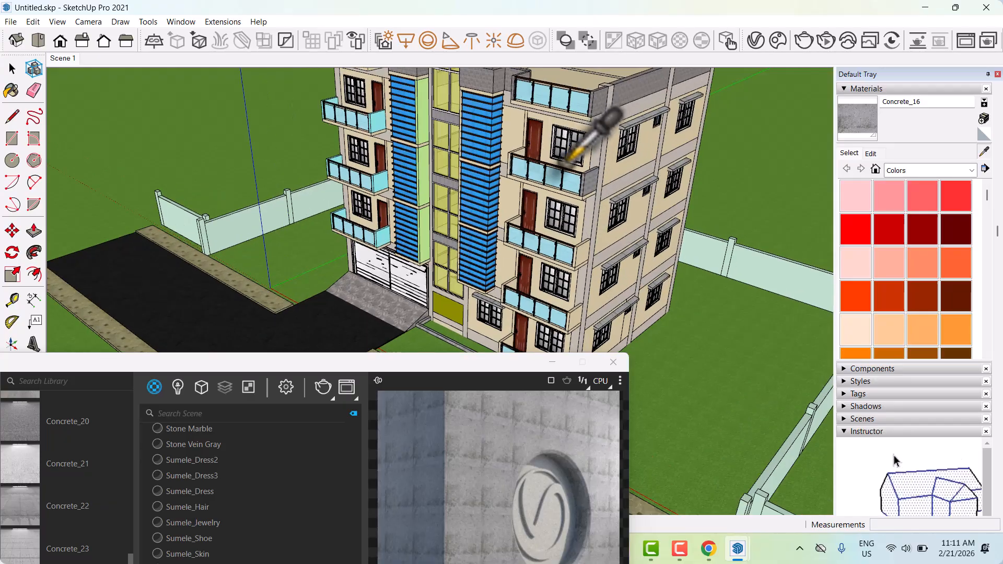
{"action": "left_click", "coordinate": [608, 197]}
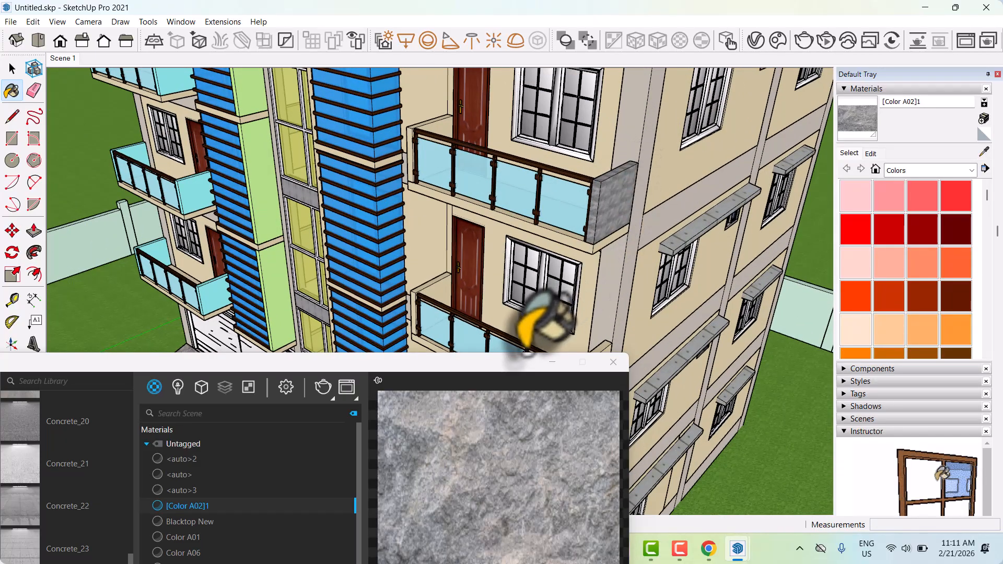
Make the sampled stone material [Color A02]1 editable in V-Ray, and expand its Bump settings to view the available map types.
{"action": "left_click_drag", "start_coordinate": [504, 363], "coordinate": [544, 74]}
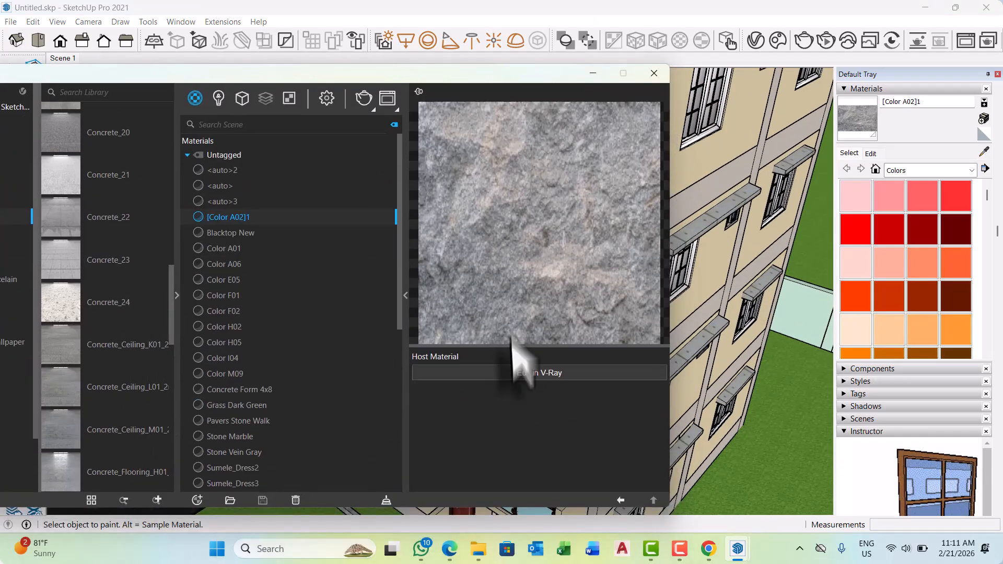
{"action": "left_click", "coordinate": [522, 373]}
{"action": "scroll", "coordinate": [531, 389], "scroll_direction": "down", "scroll_amount": 1}
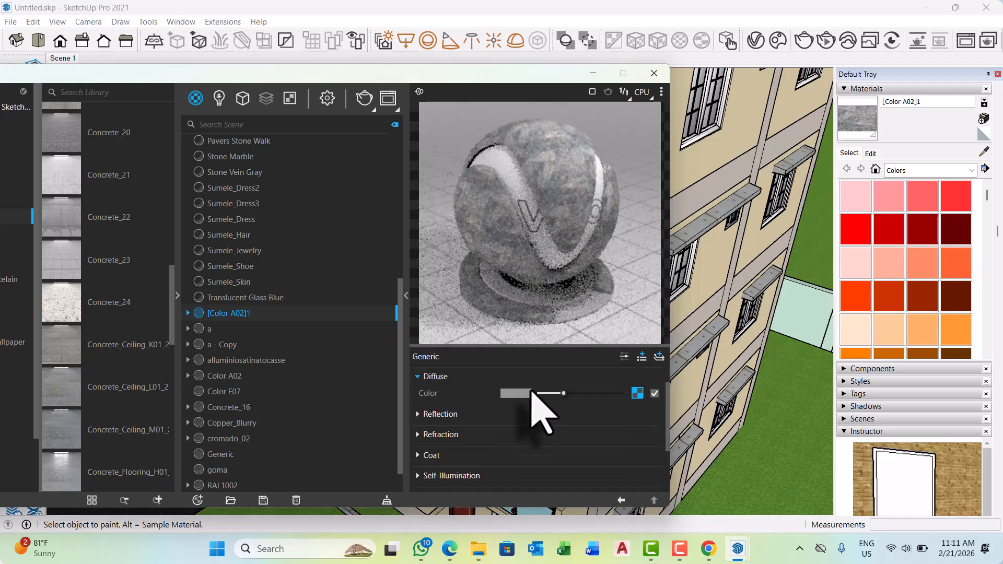
{"action": "scroll", "coordinate": [536, 440], "scroll_direction": "down", "scroll_amount": 1}
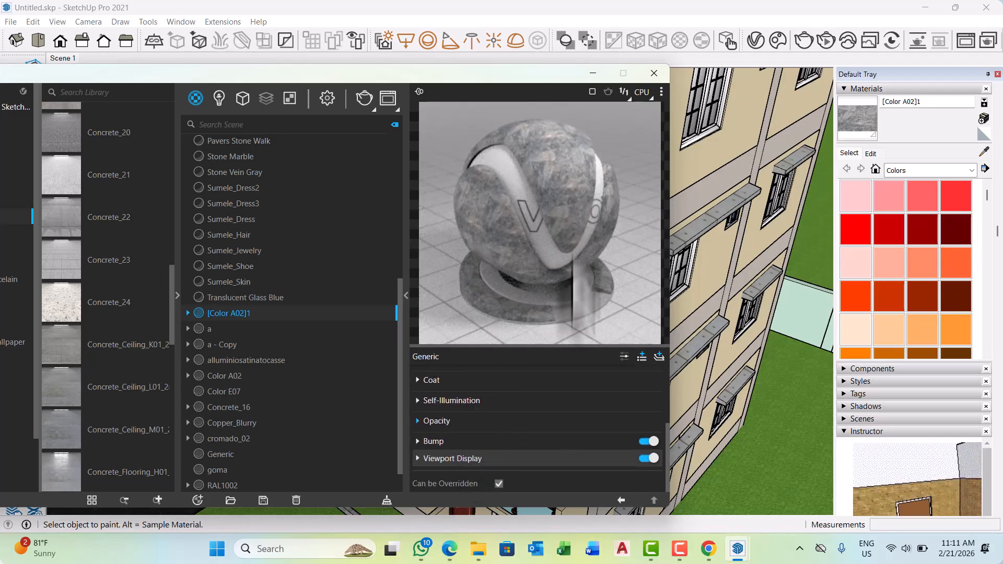
{"action": "left_click", "coordinate": [418, 441]}
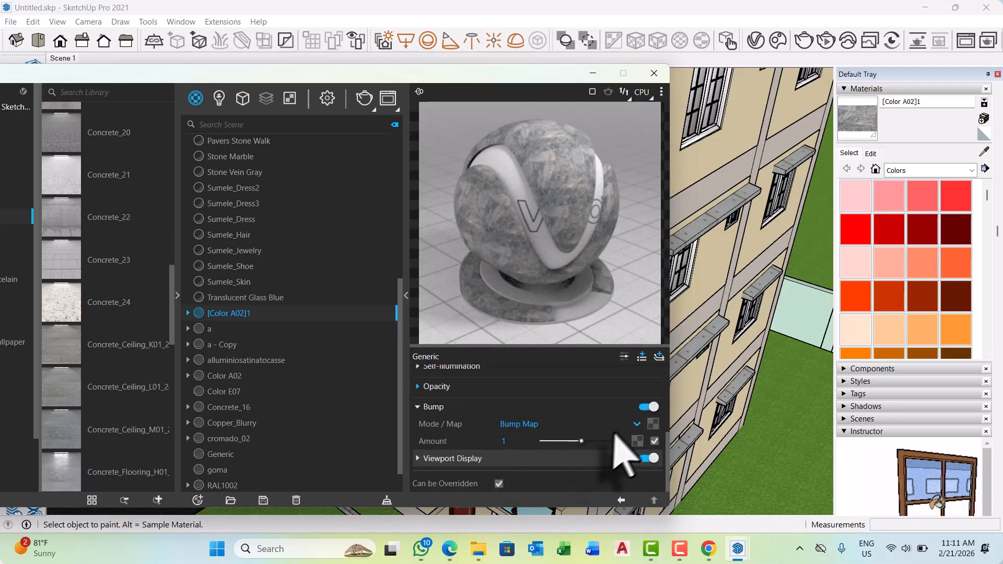
{"action": "left_click", "coordinate": [652, 424]}
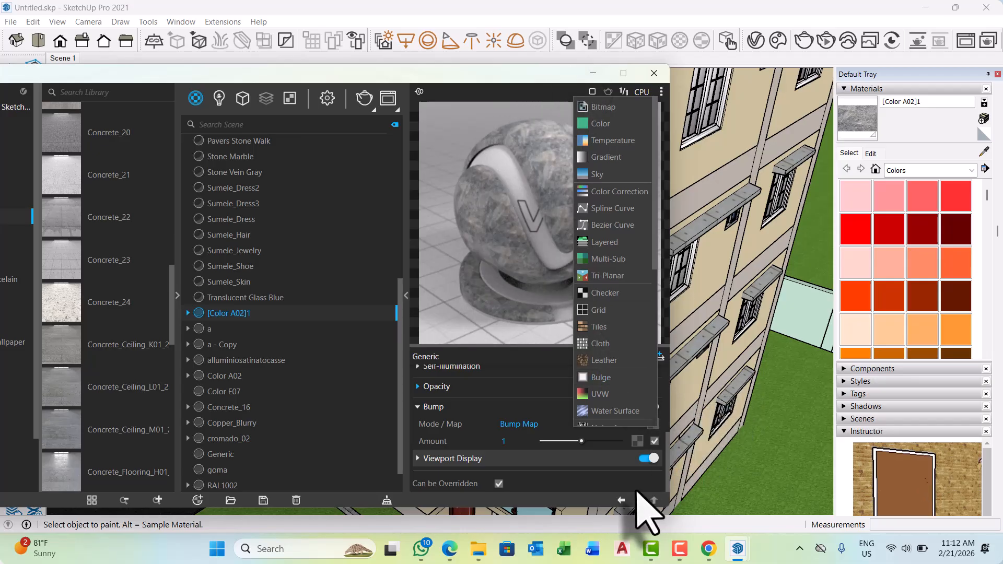
{"action": "left_click", "coordinate": [635, 489]}
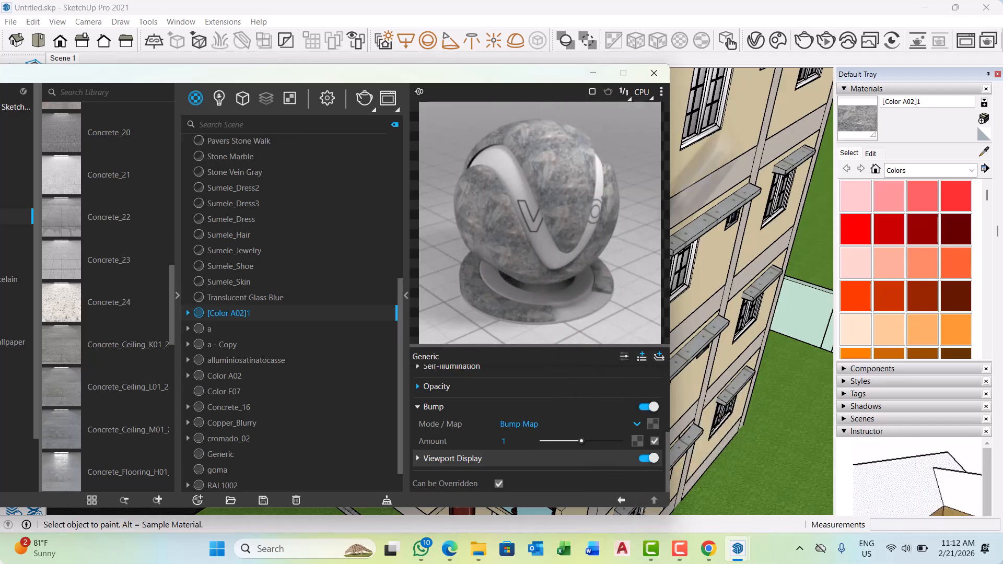
Switch to Chrome, search for "normal map generator" in a new tab, and open the NormalMap-Online site.
{"action": "left_click", "coordinate": [925, 7]}
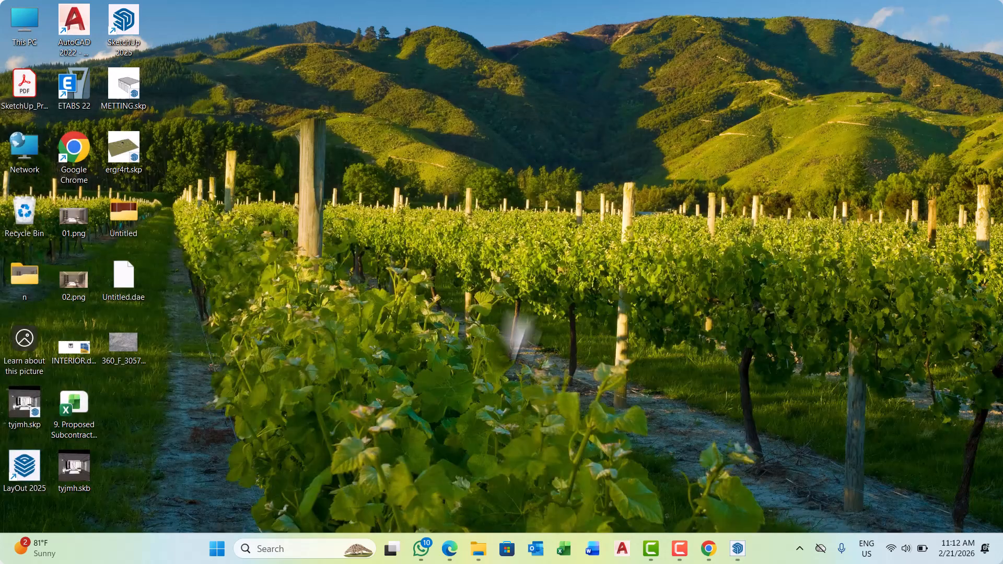
{"action": "left_click", "coordinate": [705, 550]}
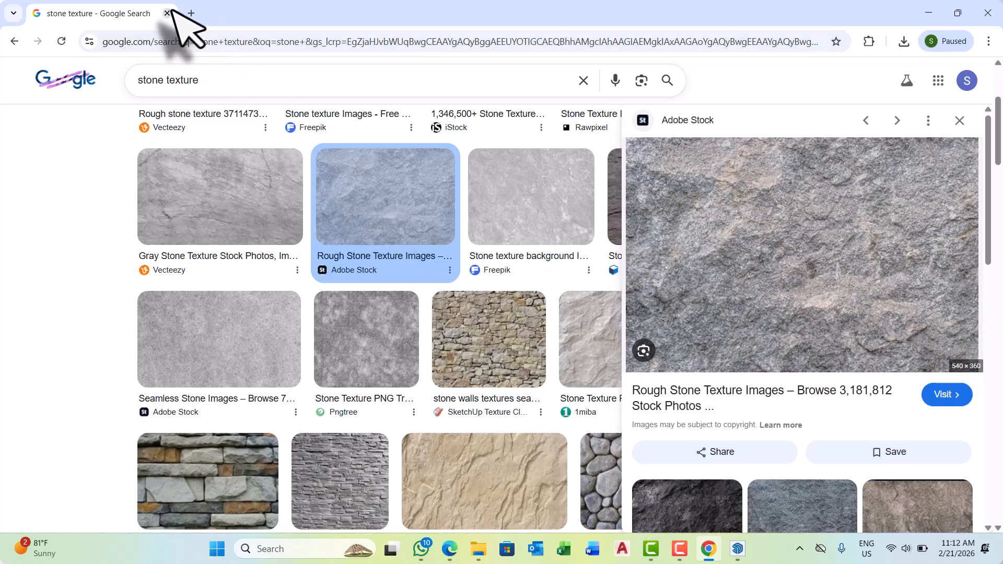
{"action": "left_click", "coordinate": [191, 13]}
{"action": "left_click", "coordinate": [196, 43]}
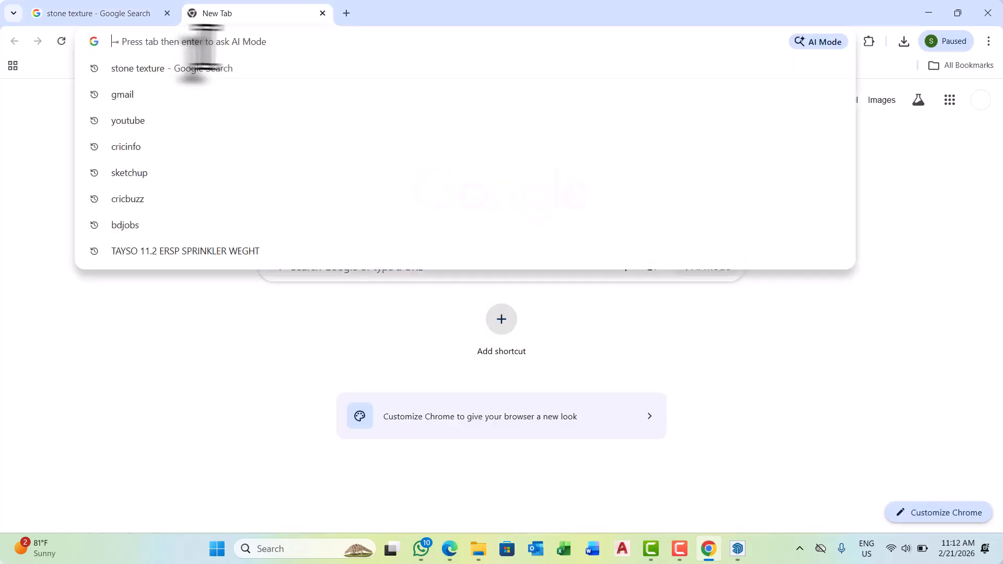
{"action": "type", "text": "nor"}
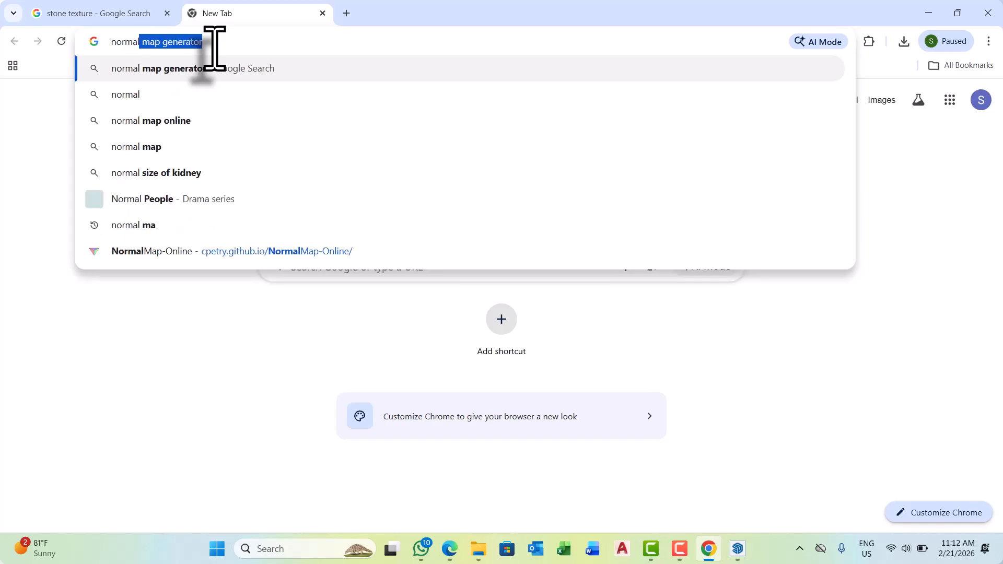
{"action": "type", "text": "mal"}
{"action": "key", "text": "Return"}
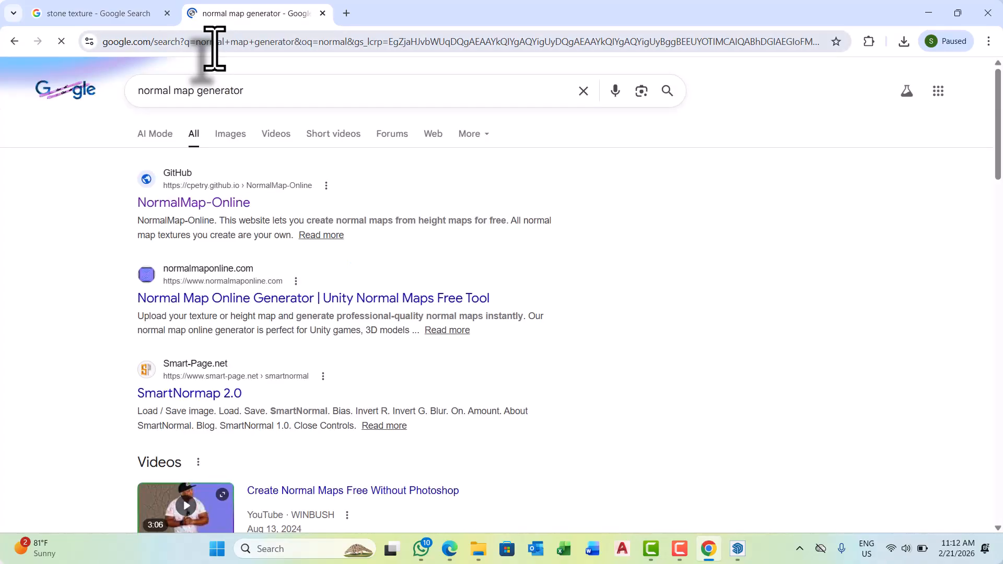
{"action": "left_click", "coordinate": [200, 204]}
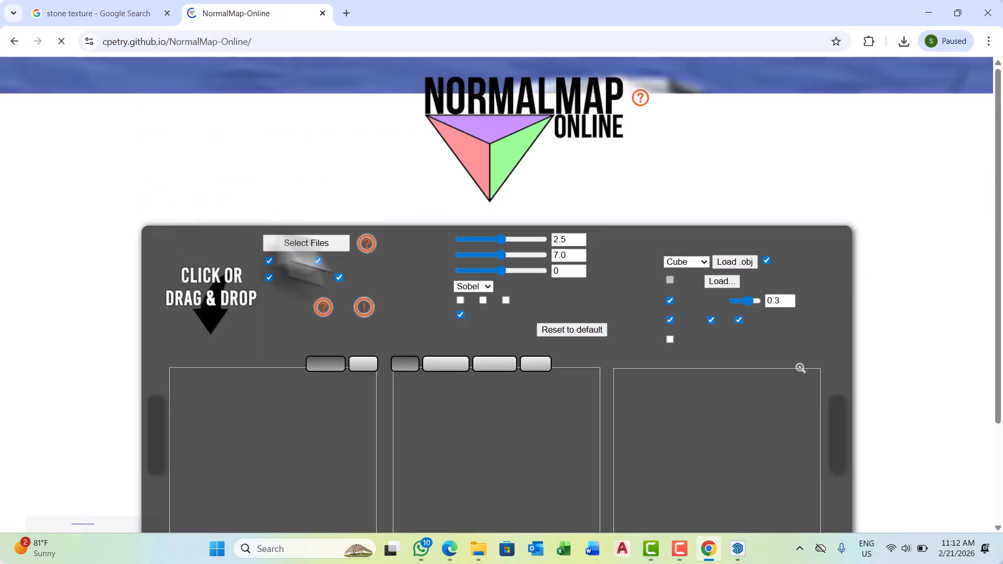
Generate a normal map from the desktop's rough stone image with Strength 0.82, and download it as a PNG.
{"action": "scroll", "coordinate": [624, 319], "scroll_direction": "down", "scroll_amount": 2}
{"action": "scroll", "coordinate": [617, 339], "scroll_direction": "down", "scroll_amount": 1}
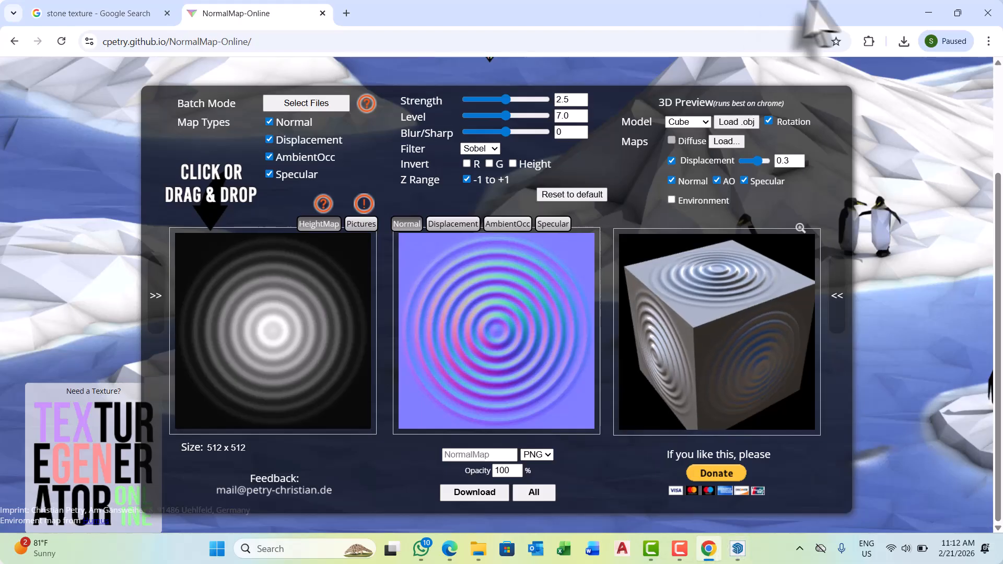
{"action": "left_click", "coordinate": [928, 13]}
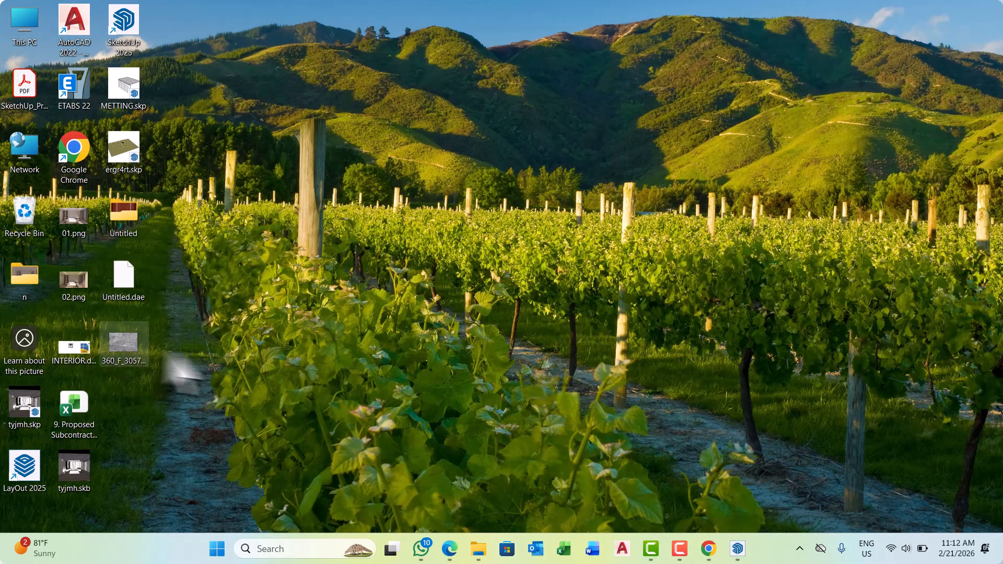
{"action": "left_click_drag", "start_coordinate": [170, 360], "coordinate": [648, 443]}
{"action": "left_click_drag", "start_coordinate": [713, 551], "coordinate": [263, 336]}
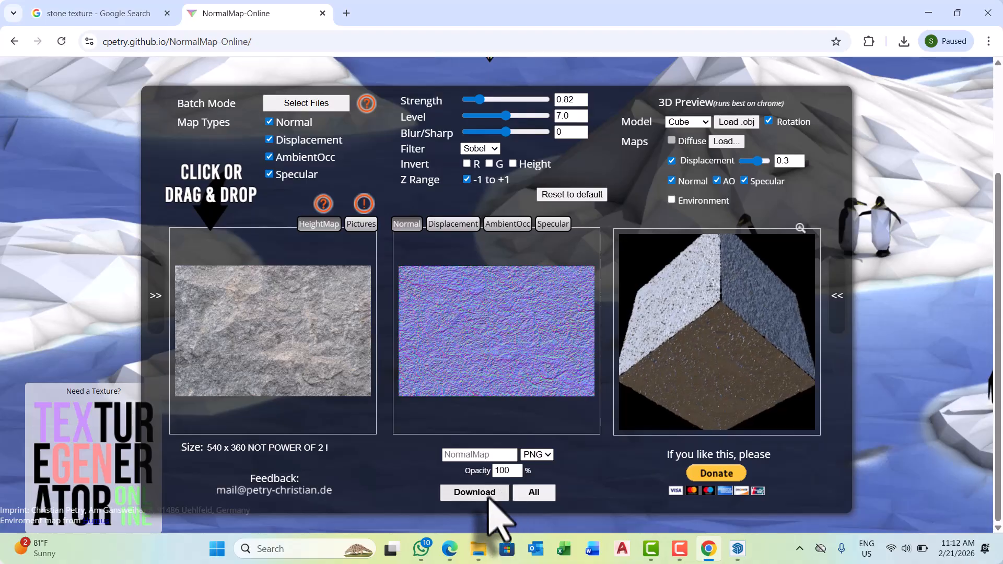
{"action": "left_click", "coordinate": [487, 494]}
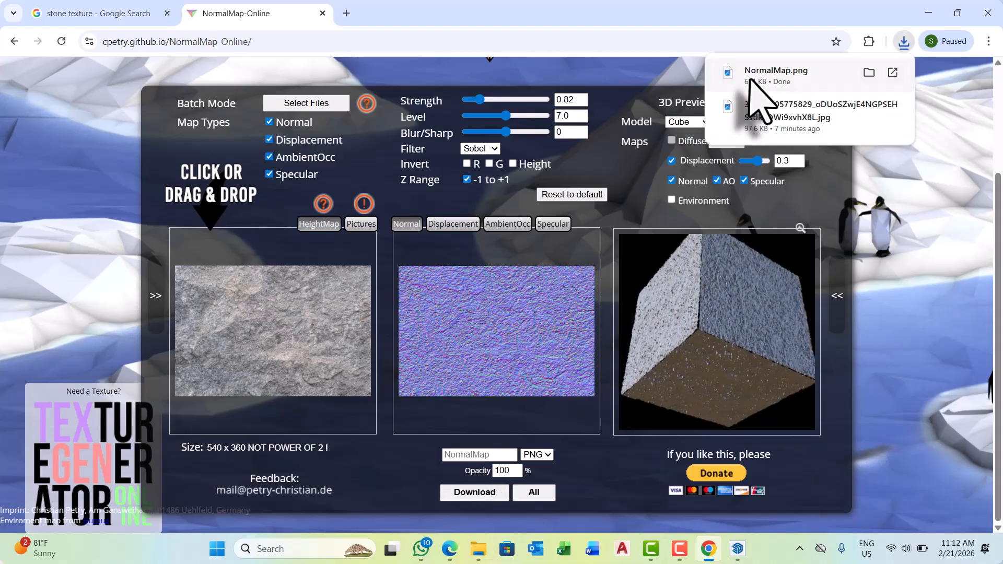
Switch back to SketchUp and set the bump mode of [Color A02]1 to Normal Map.
{"action": "left_click", "coordinate": [928, 13]}
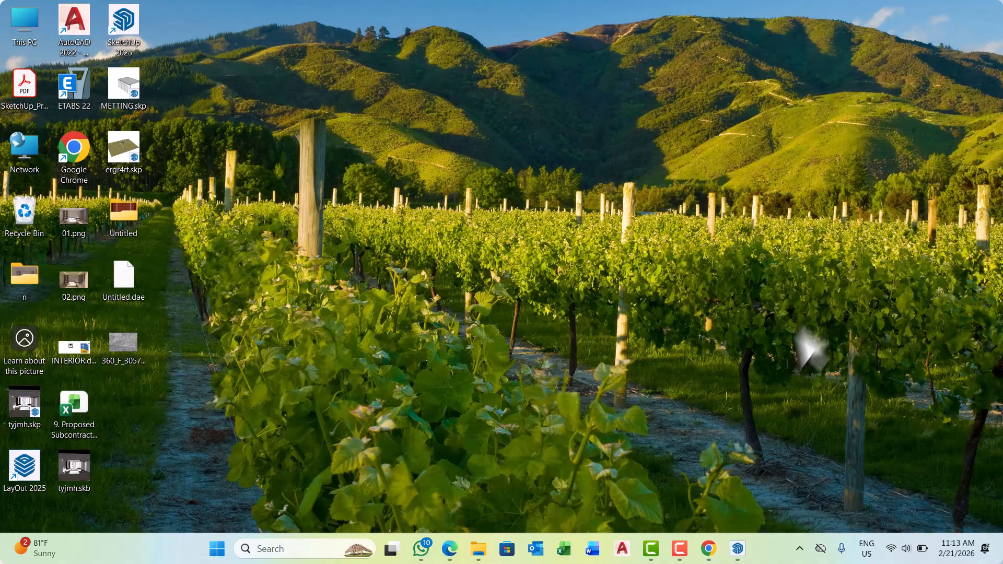
{"action": "left_click", "coordinate": [742, 551]}
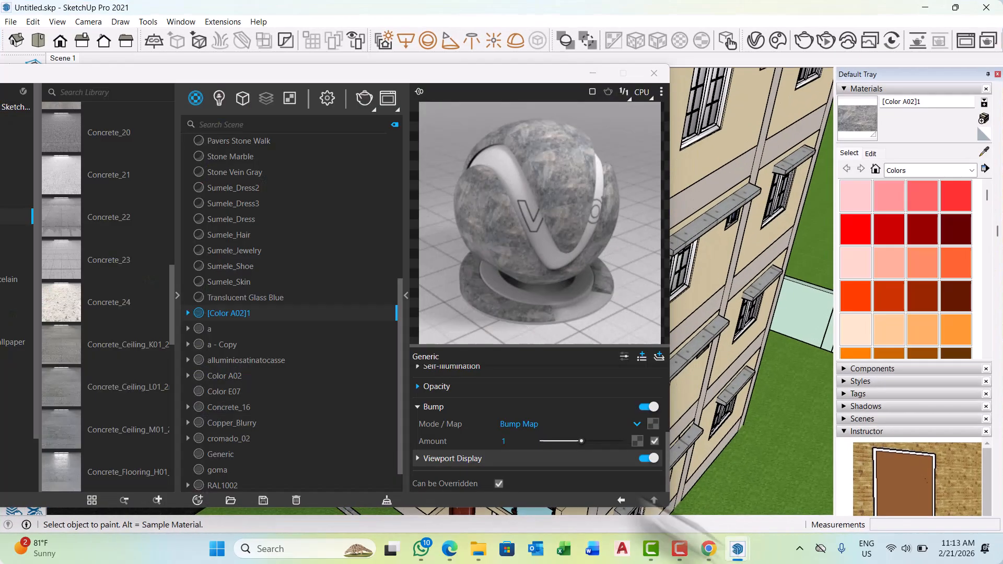
{"action": "left_click", "coordinate": [637, 425]}
{"action": "left_click", "coordinate": [530, 475]}
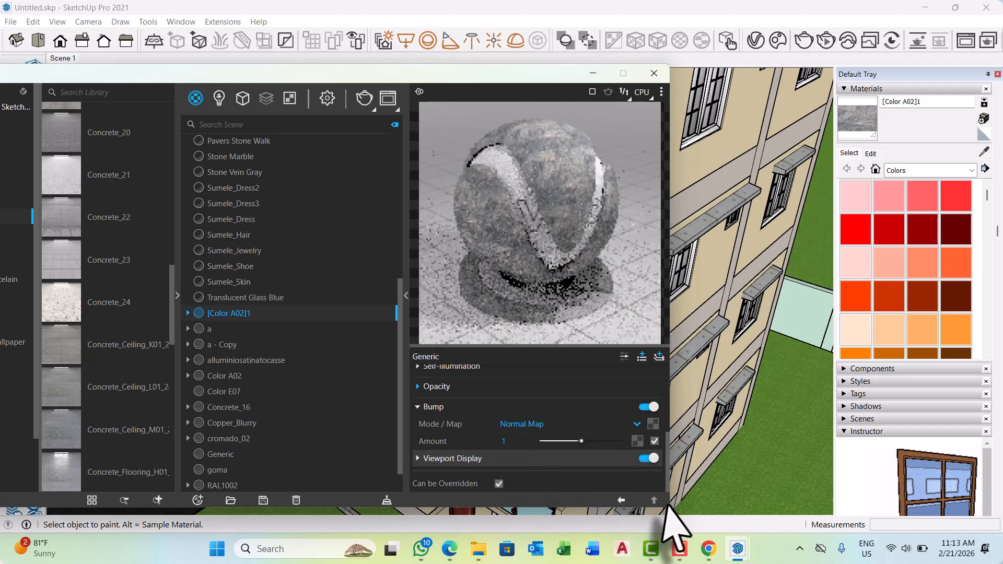
Assign a Bitmap texture to the stone's normal map slot, using NormalMap.png from the Downloads folder.
{"action": "left_click", "coordinate": [652, 423]}
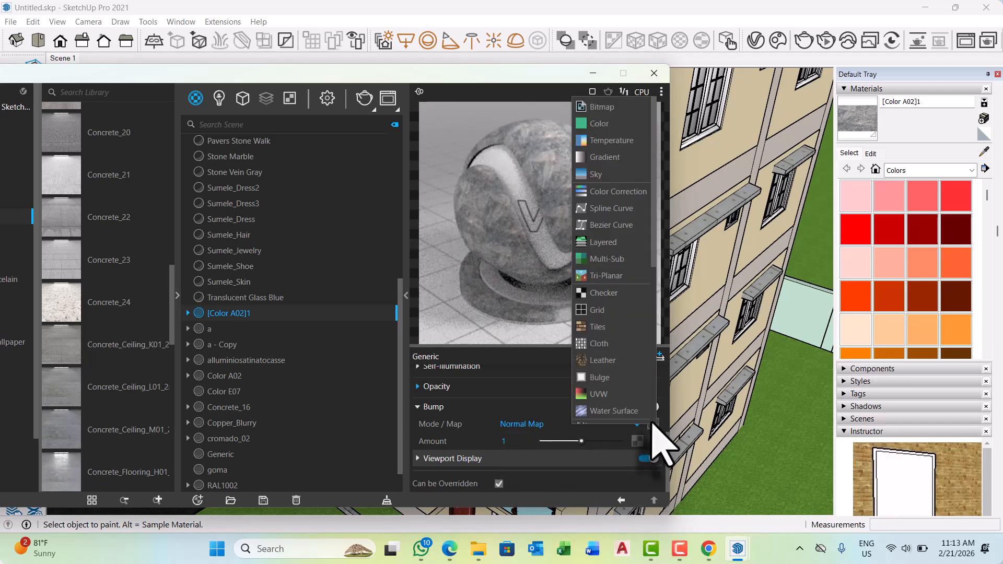
{"action": "left_click", "coordinate": [606, 106]}
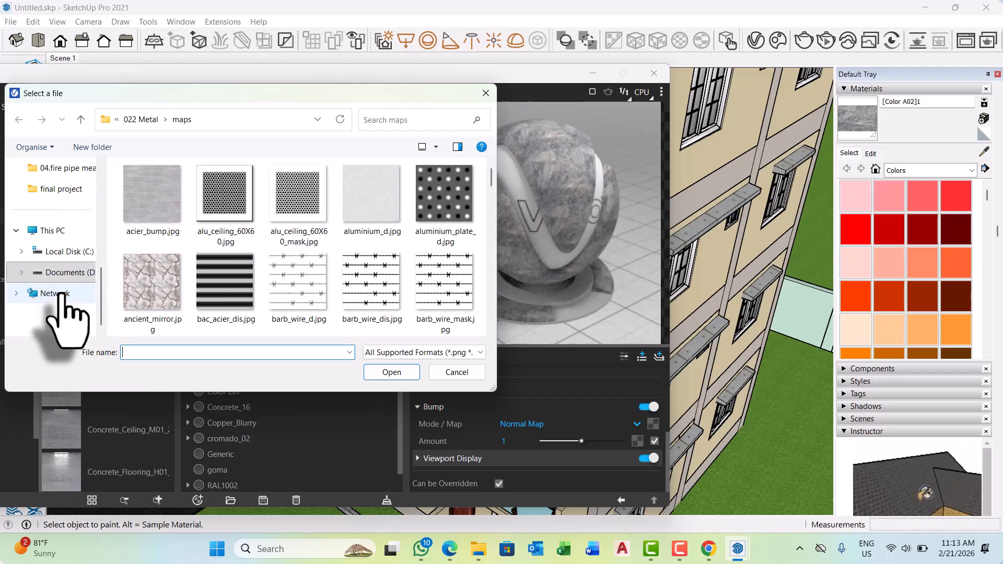
{"action": "scroll", "coordinate": [62, 292], "scroll_direction": "up", "scroll_amount": 2}
{"action": "scroll", "coordinate": [61, 261], "scroll_direction": "up", "scroll_amount": 3}
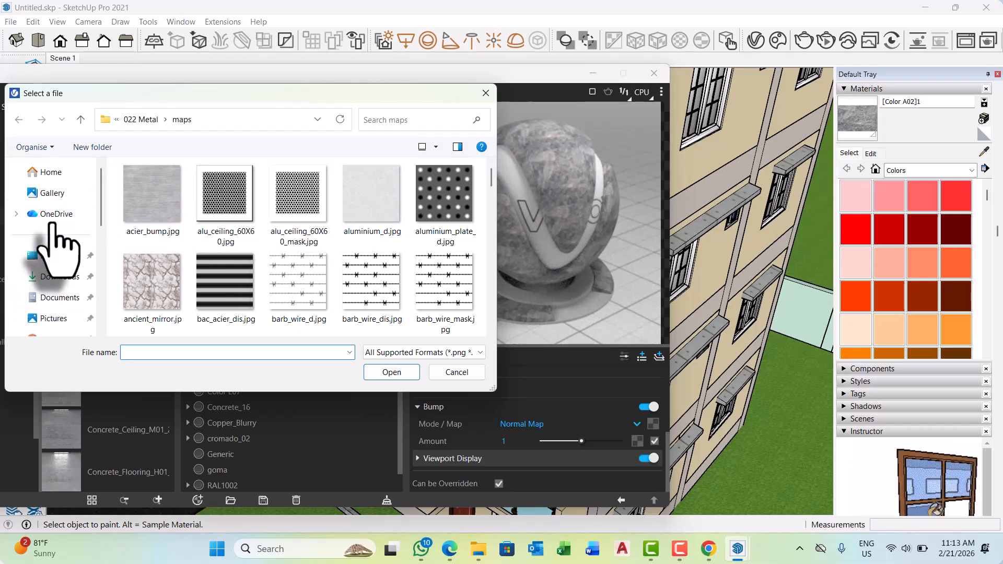
{"action": "left_click", "coordinate": [58, 276]}
{"action": "left_click", "coordinate": [179, 202]}
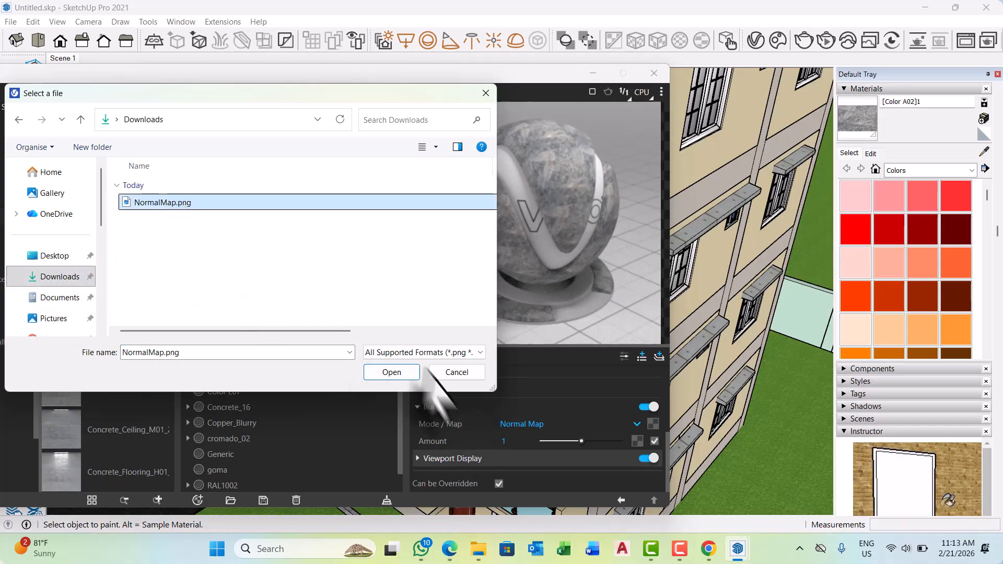
{"action": "left_click", "coordinate": [400, 372]}
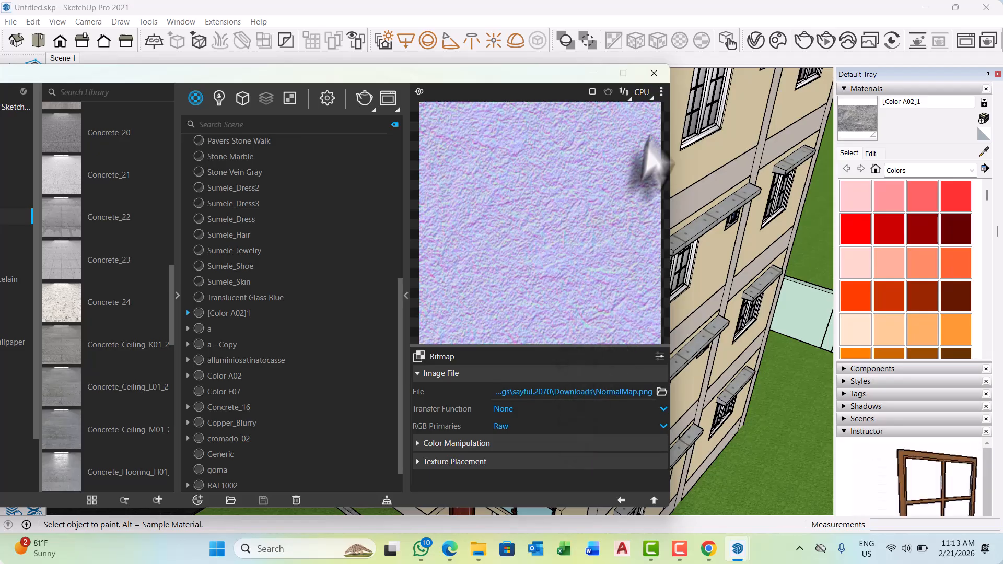
Choose the 3D preview for the bitmap, and move the Asset Editor clear of the balcony's stone end wall.
{"action": "left_click_drag", "start_coordinate": [416, 74], "coordinate": [305, 80]}
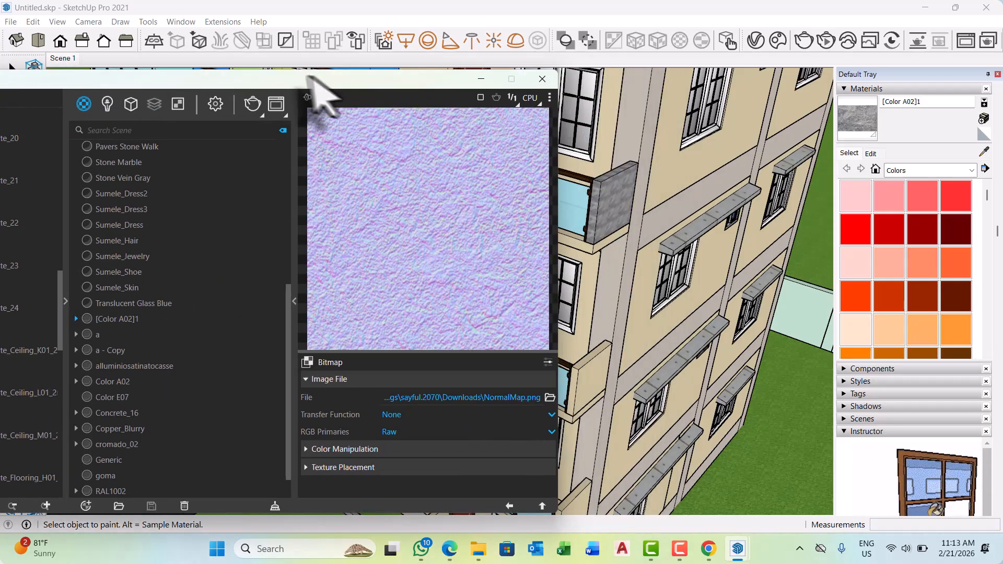
{"action": "left_click", "coordinate": [549, 99]}
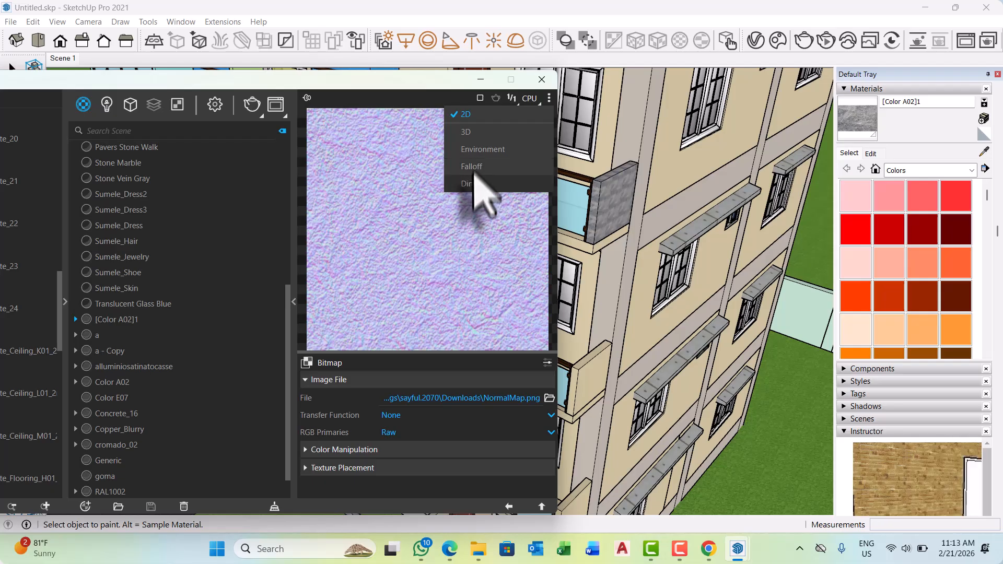
{"action": "left_click", "coordinate": [482, 137]}
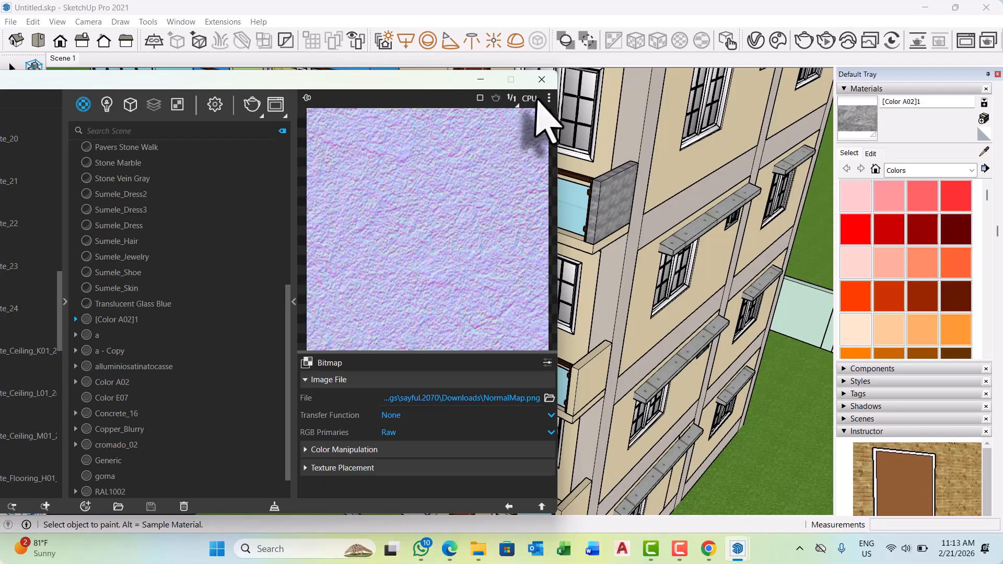
{"action": "left_click_drag", "start_coordinate": [418, 80], "coordinate": [373, 103]}
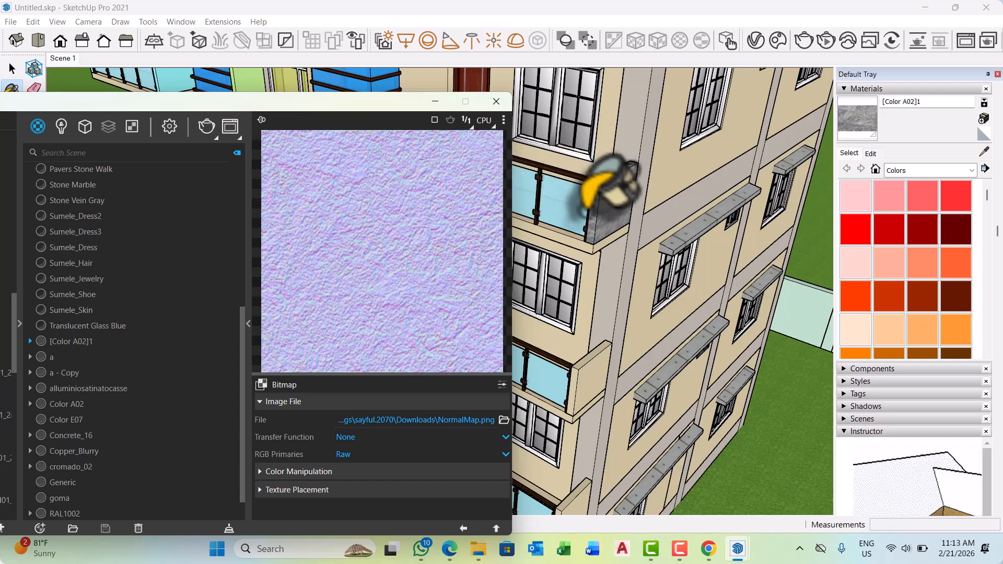
Examine the stone texture on the balcony's end wall up close.
{"action": "scroll", "coordinate": [609, 186], "scroll_direction": "up", "scroll_amount": 6}
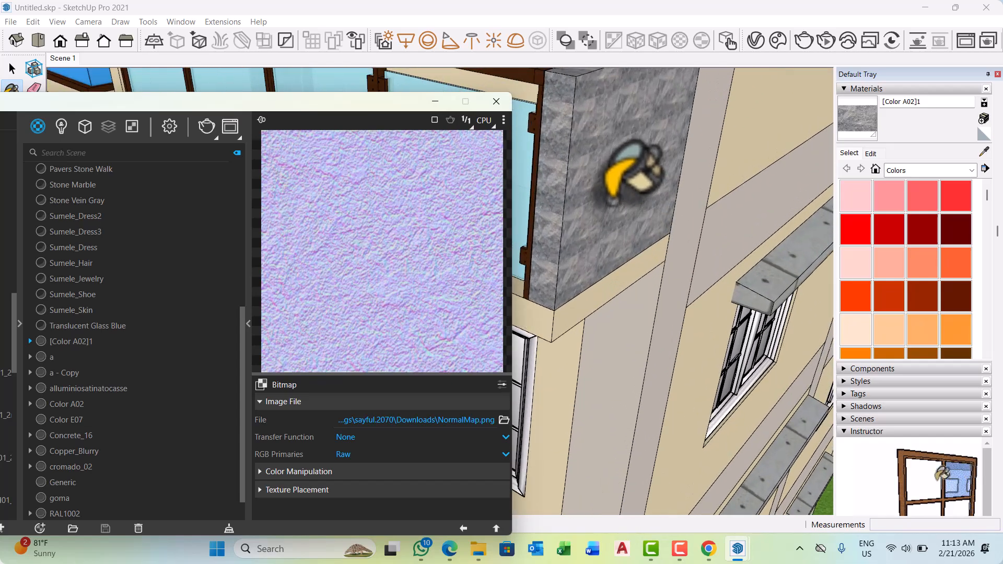
{"action": "scroll", "coordinate": [622, 194], "scroll_direction": "up", "scroll_amount": 2}
{"action": "middle_click_drag", "start_coordinate": [598, 164], "coordinate": [569, 132]}
{"action": "scroll", "coordinate": [590, 133], "scroll_direction": "up", "scroll_amount": 4}
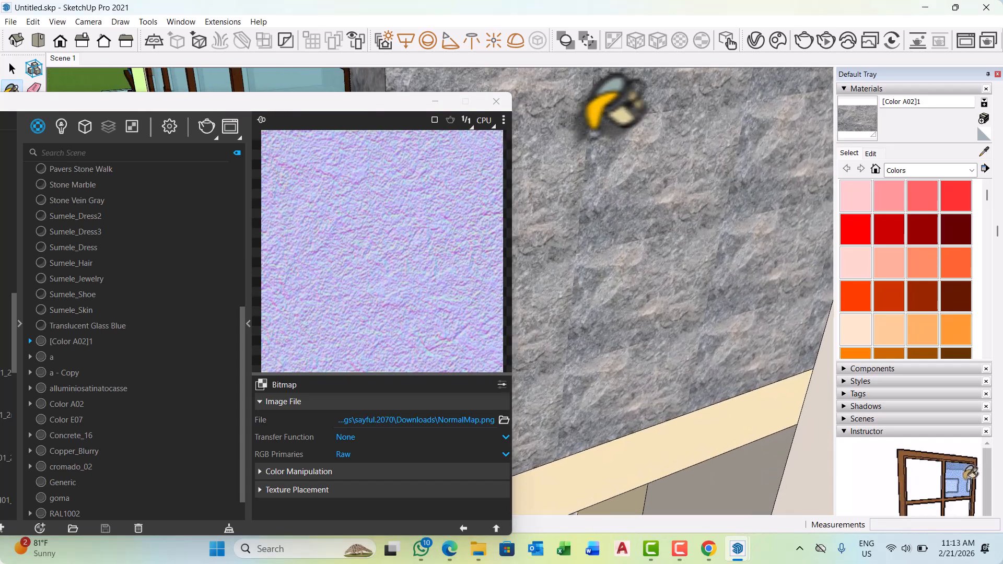
{"action": "scroll", "coordinate": [645, 140], "scroll_direction": "up", "scroll_amount": 5}
{"action": "scroll", "coordinate": [697, 304], "scroll_direction": "down", "scroll_amount": 3}
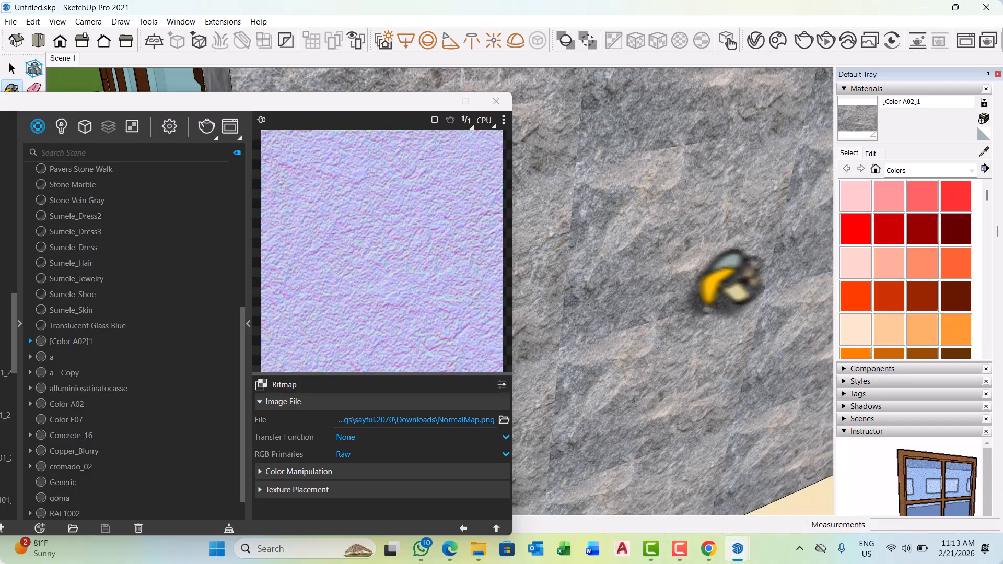
{"action": "scroll", "coordinate": [703, 309], "scroll_direction": "down", "scroll_amount": 4}
{"action": "middle_click_drag", "start_coordinate": [699, 305], "coordinate": [697, 293]}
{"action": "scroll", "coordinate": [736, 272], "scroll_direction": "up", "scroll_amount": 4}
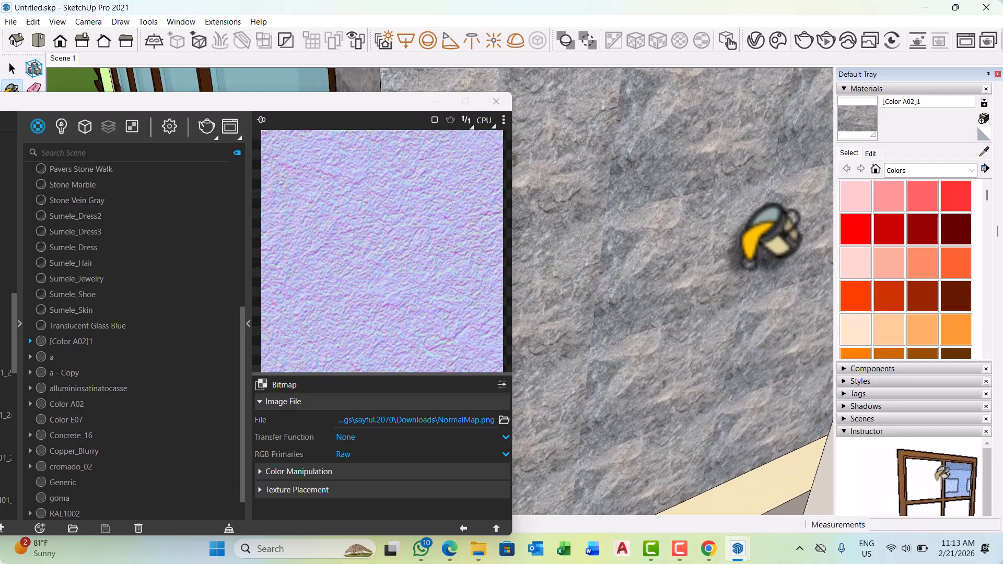
{"action": "scroll", "coordinate": [694, 320], "scroll_direction": "down", "scroll_amount": 5}
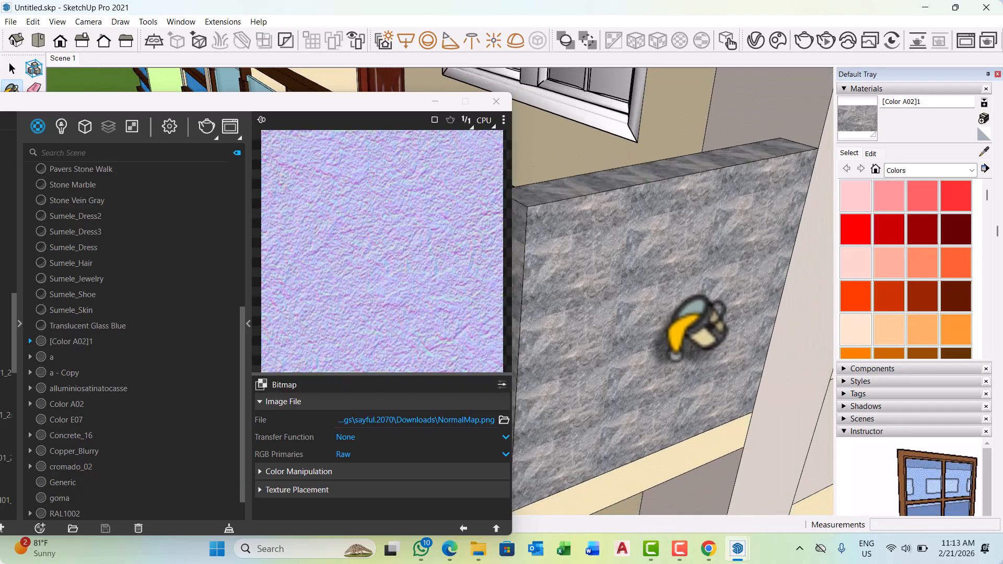
{"action": "middle_click_drag", "start_coordinate": [627, 340], "coordinate": [712, 314]}
{"action": "scroll", "coordinate": [601, 175], "scroll_direction": "up", "scroll_amount": 5}
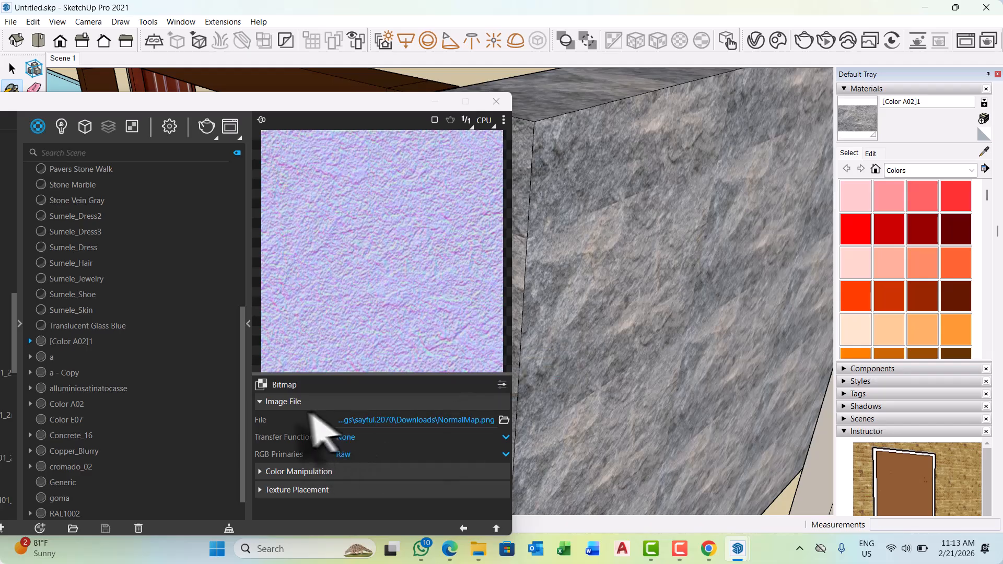
Review the NormalMap.png bitmap's settings with advanced options shown, and close the V-Ray Asset Editor.
{"action": "left_click", "coordinate": [261, 402]}
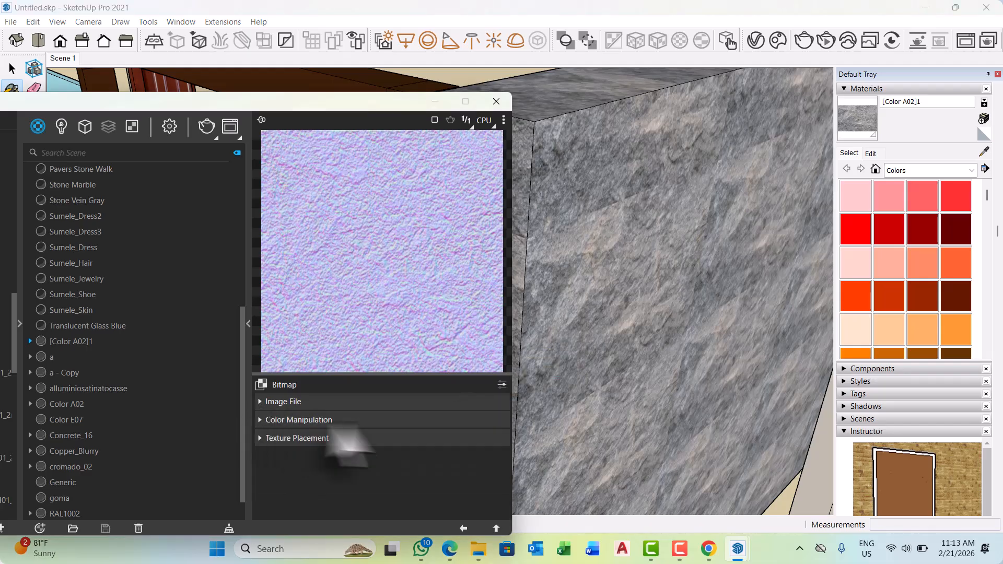
{"action": "left_click", "coordinate": [259, 403]}
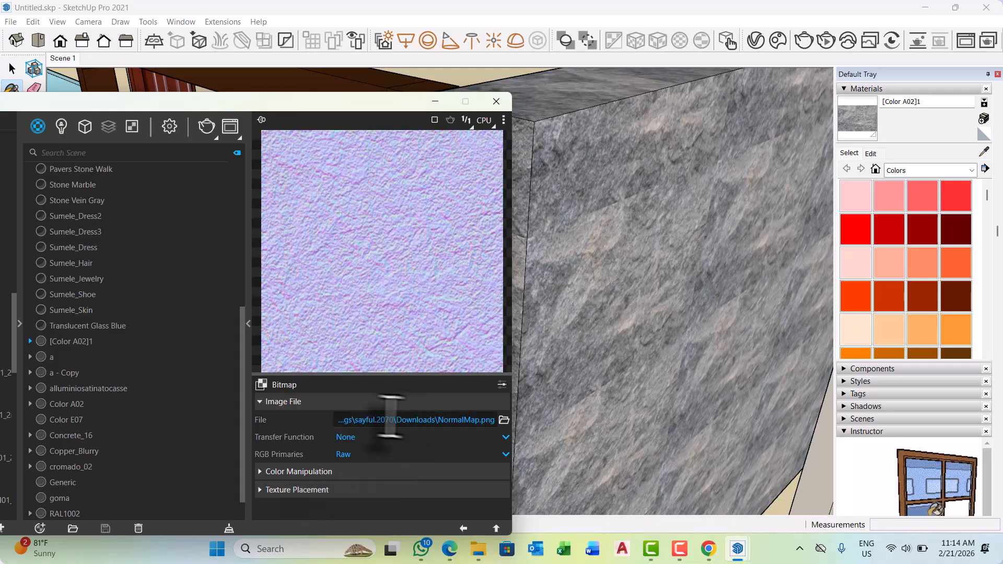
{"action": "left_click", "coordinate": [502, 385]}
{"action": "scroll", "coordinate": [409, 458], "scroll_direction": "down", "scroll_amount": 2}
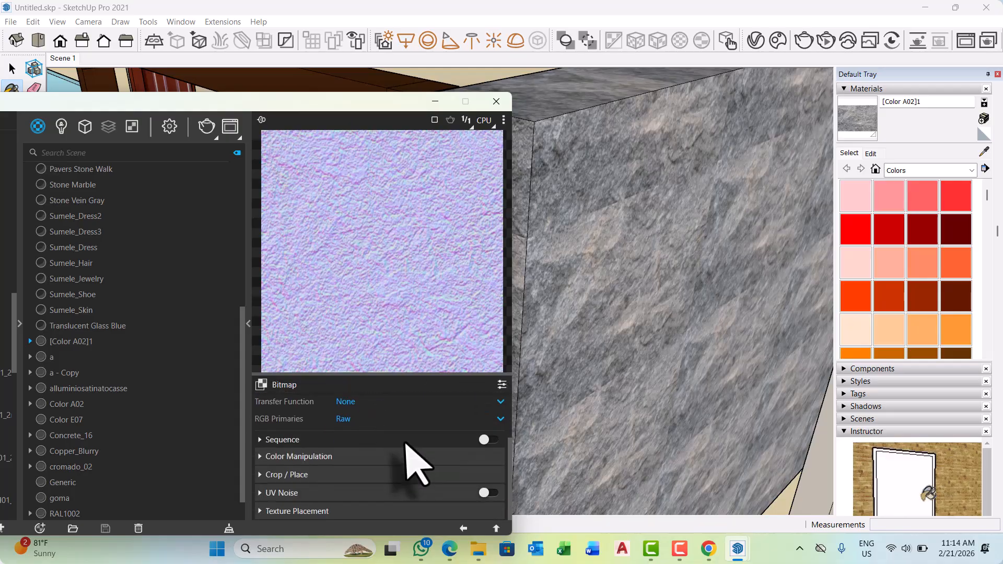
{"action": "scroll", "coordinate": [406, 459], "scroll_direction": "up", "scroll_amount": 2}
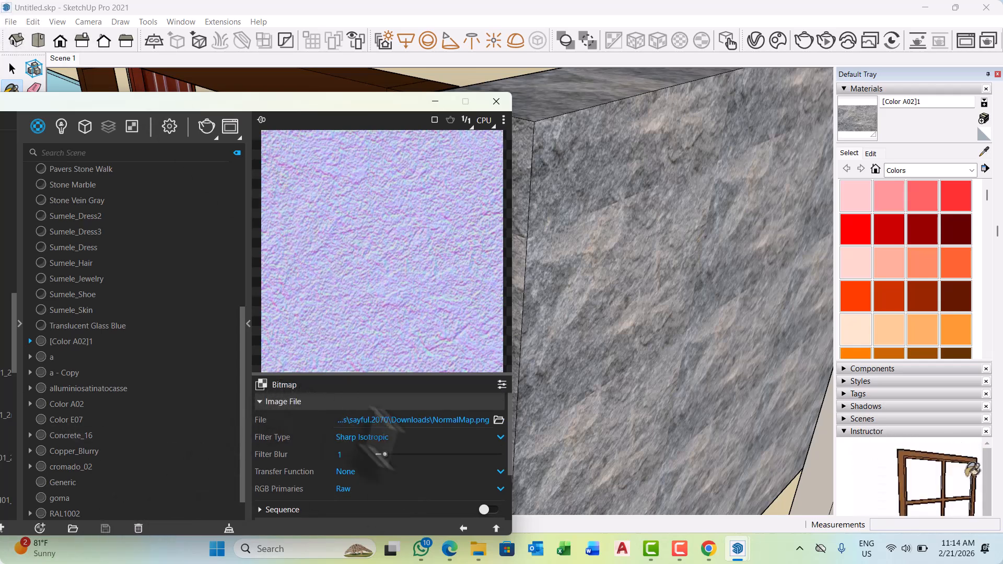
{"action": "scroll", "coordinate": [404, 459], "scroll_direction": "down", "scroll_amount": 2}
{"action": "scroll", "coordinate": [405, 473], "scroll_direction": "up", "scroll_amount": 2}
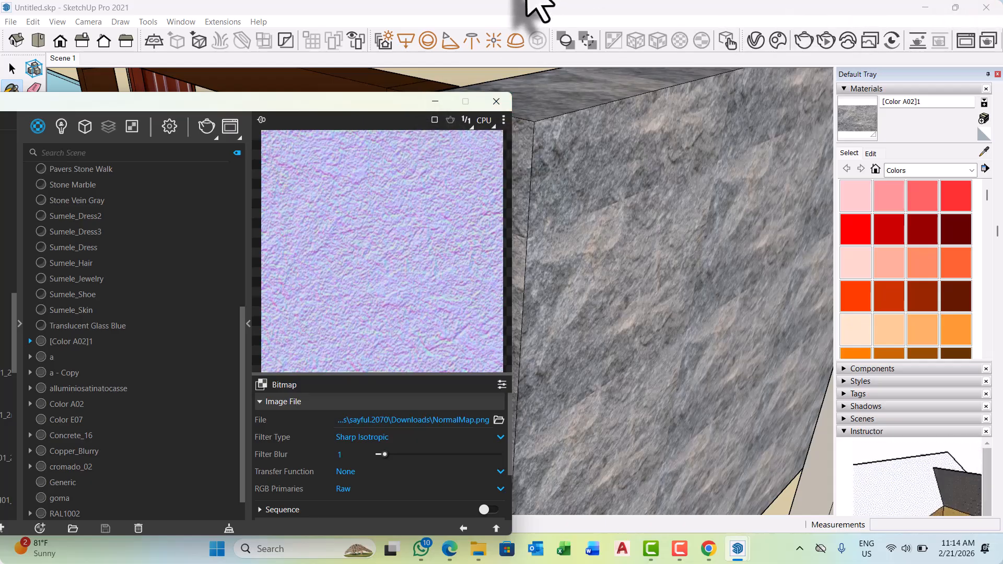
{"action": "left_click", "coordinate": [496, 101]}
{"action": "scroll", "coordinate": [369, 246], "scroll_direction": "down", "scroll_amount": 6}
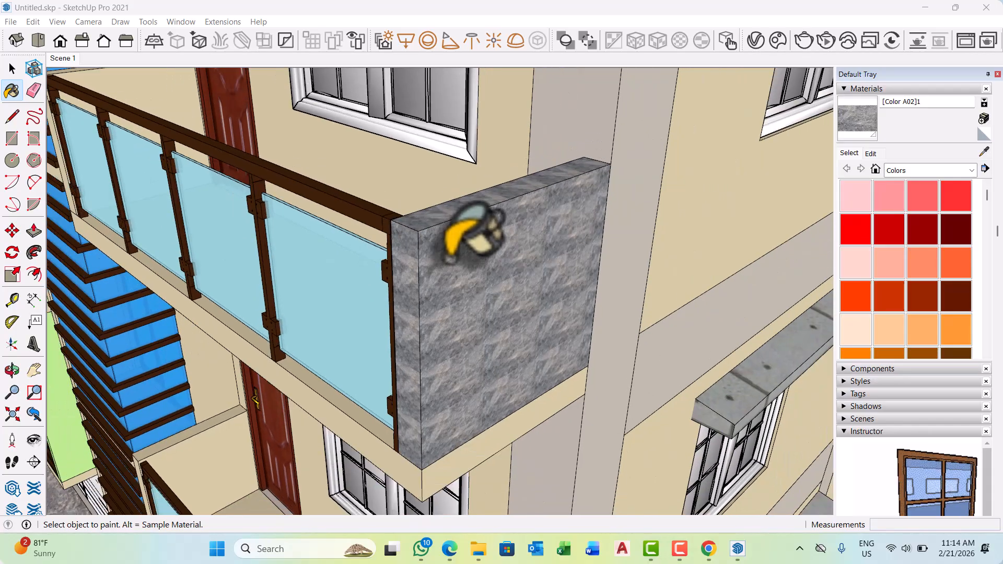
{"action": "scroll", "coordinate": [470, 256], "scroll_direction": "down", "scroll_amount": 8}
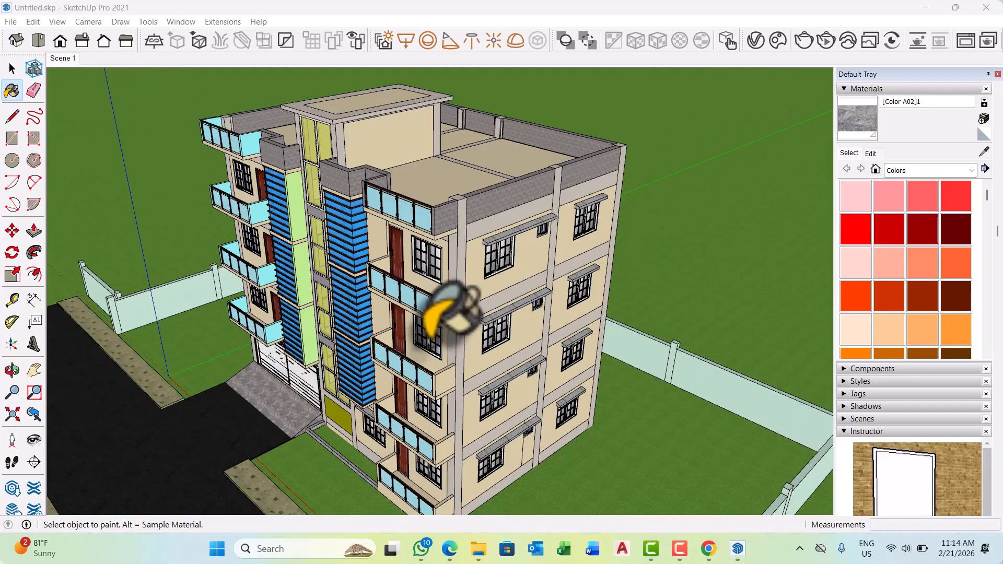
Sample the white frame material of the stairwell window on the building's front facade.
{"action": "scroll", "coordinate": [449, 309], "scroll_direction": "down", "scroll_amount": 2}
{"action": "middle_click_drag", "start_coordinate": [562, 332], "coordinate": [548, 324]}
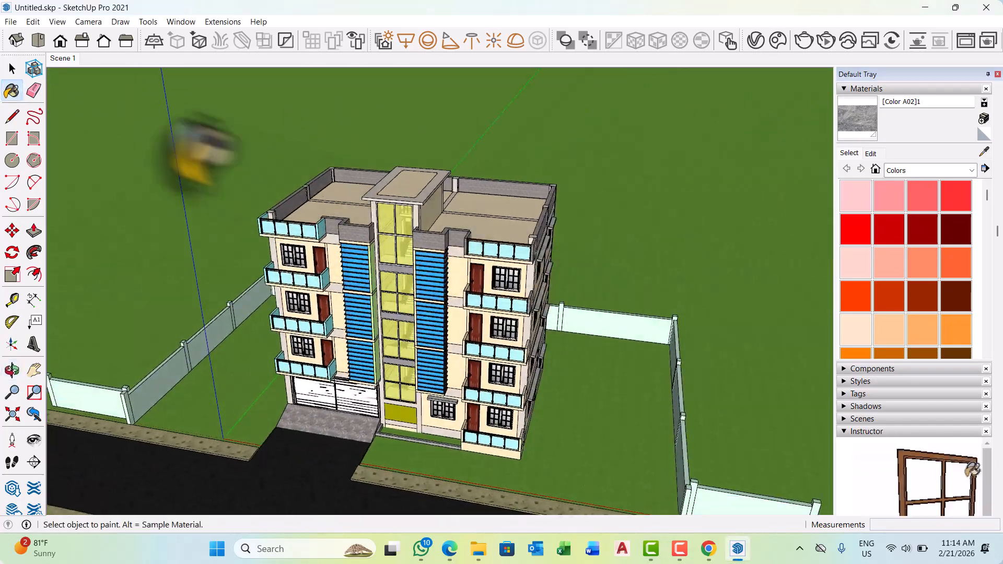
{"action": "scroll", "coordinate": [522, 287], "scroll_direction": "up", "scroll_amount": 3}
{"action": "scroll", "coordinate": [282, 287], "scroll_direction": "up", "scroll_amount": 10}
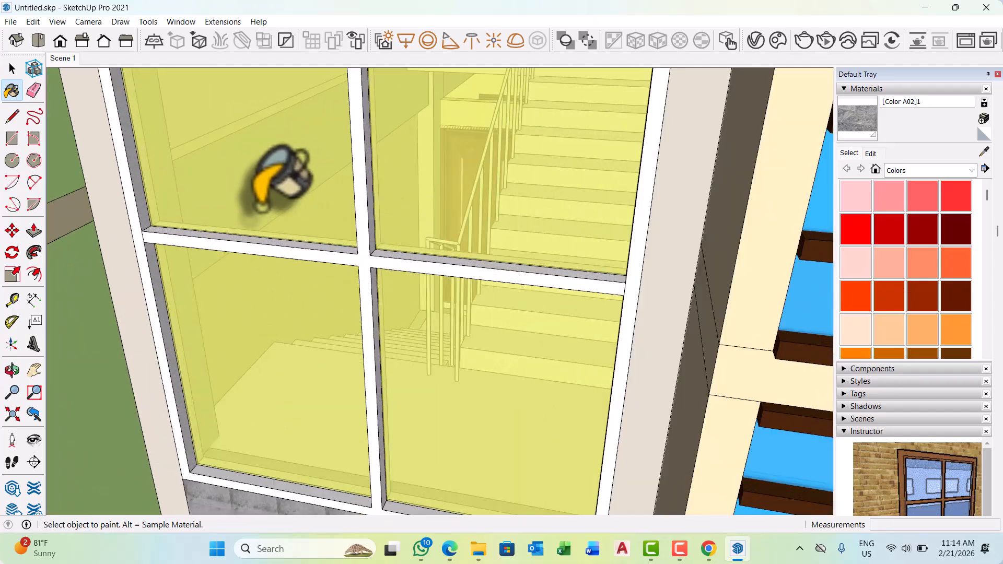
{"action": "mouse_move", "coordinate": [260, 208]}
{"action": "middle_mouse_down"}
{"action": "mouse_move", "coordinate": [314, 324]}
{"action": "mouse_move", "coordinate": [355, 290]}
{"action": "middle_mouse_up"}
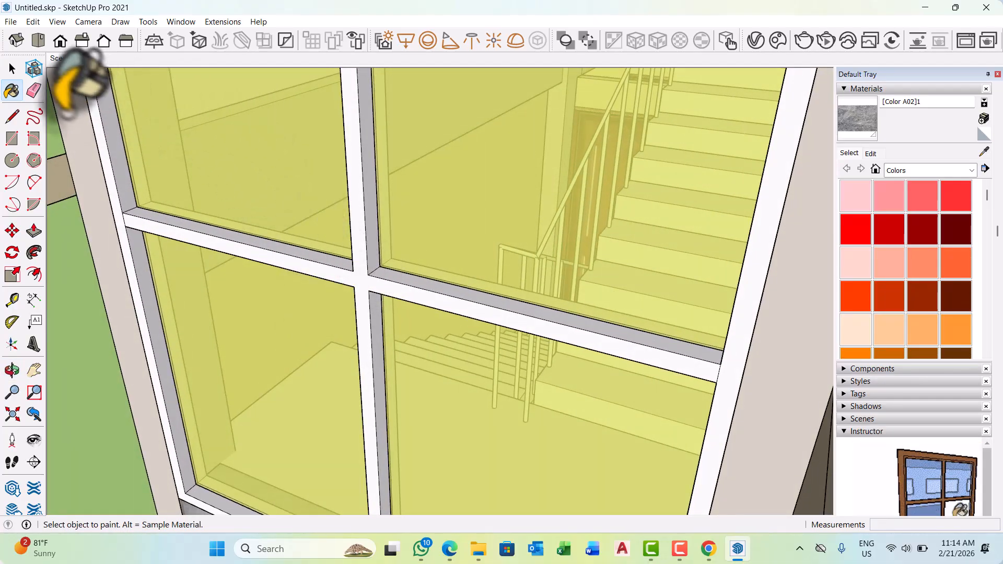
{"action": "left_click", "coordinate": [12, 69]}
{"action": "scroll", "coordinate": [378, 328], "scroll_direction": "up", "scroll_amount": 2}
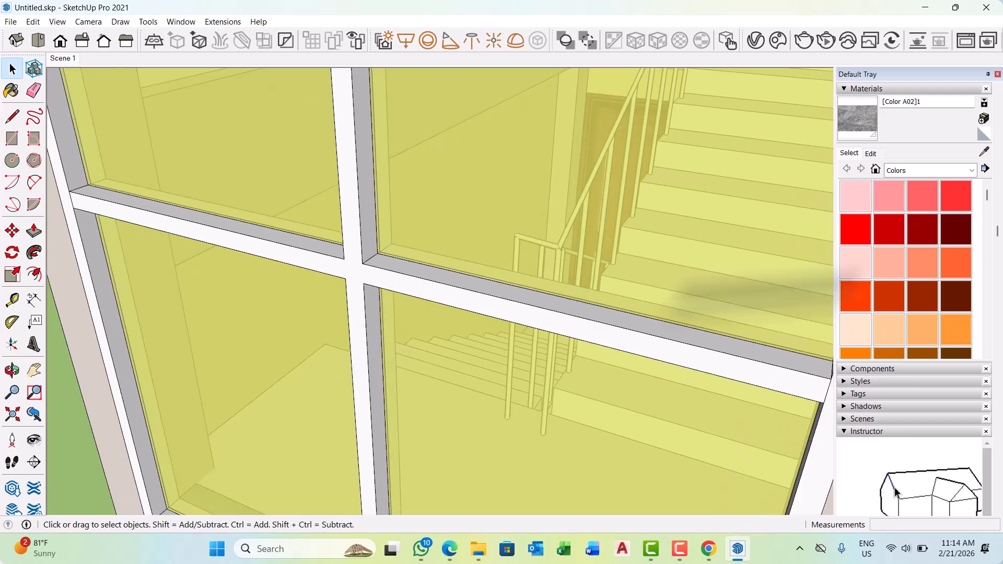
{"action": "left_click", "coordinate": [984, 152]}
{"action": "scroll", "coordinate": [387, 274], "scroll_direction": "up", "scroll_amount": 3}
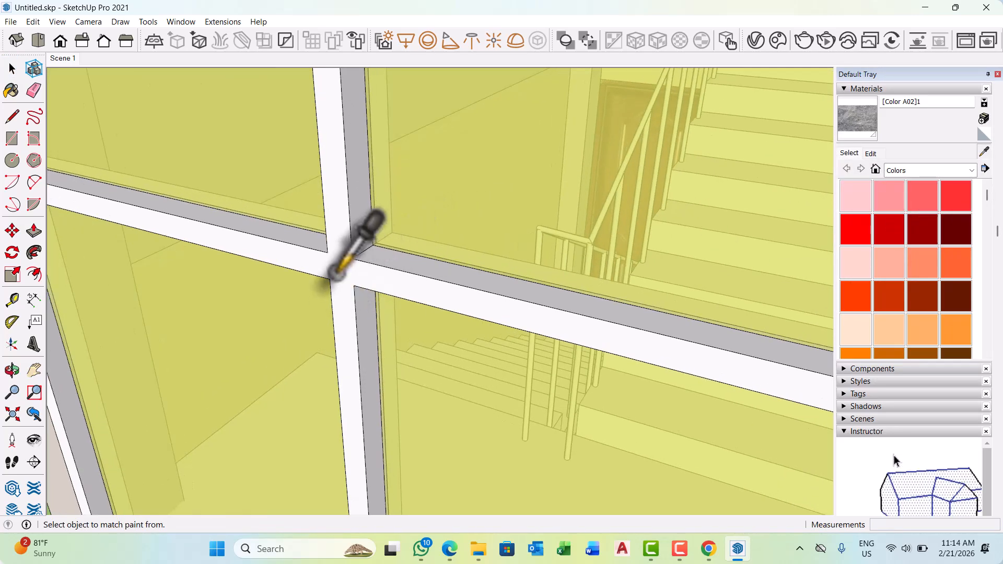
{"action": "left_click", "coordinate": [330, 277]}
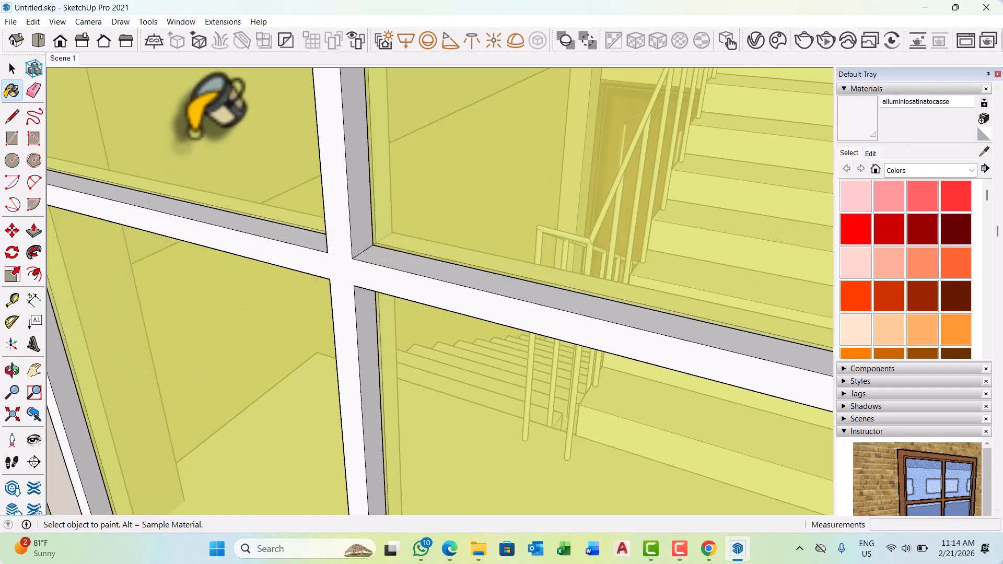
Open the V-Ray Asset Editor, browse the 022 Metal library, and move the editor clear of the stairwell window frame.
{"action": "left_click", "coordinate": [760, 40]}
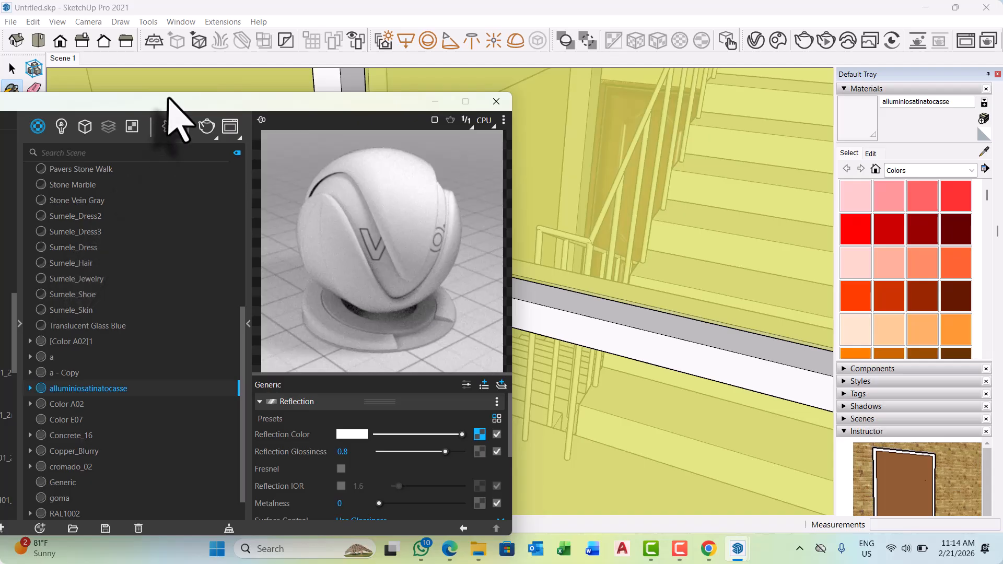
{"action": "left_click_drag", "start_coordinate": [168, 102], "coordinate": [490, 61]}
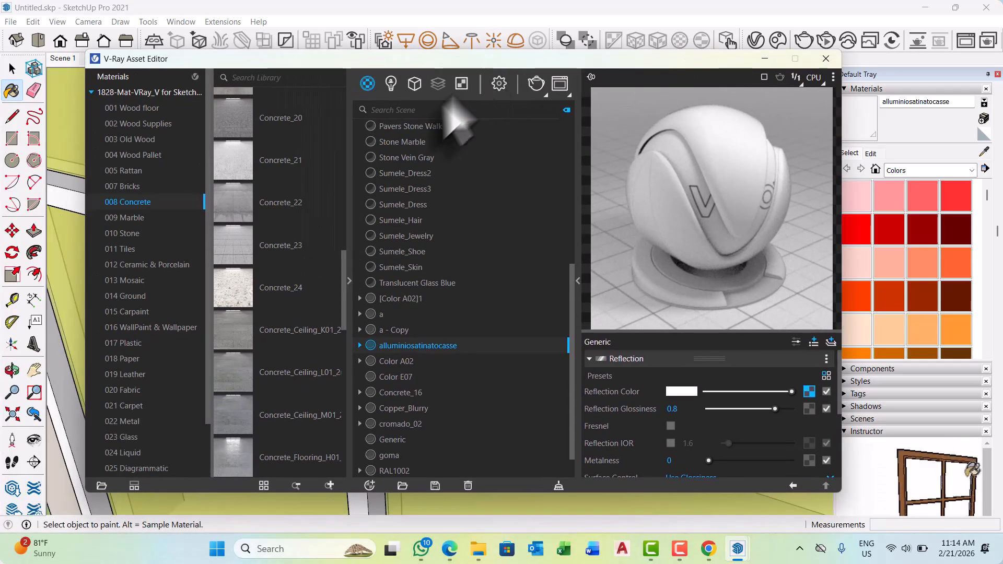
{"action": "left_click", "coordinate": [122, 422]}
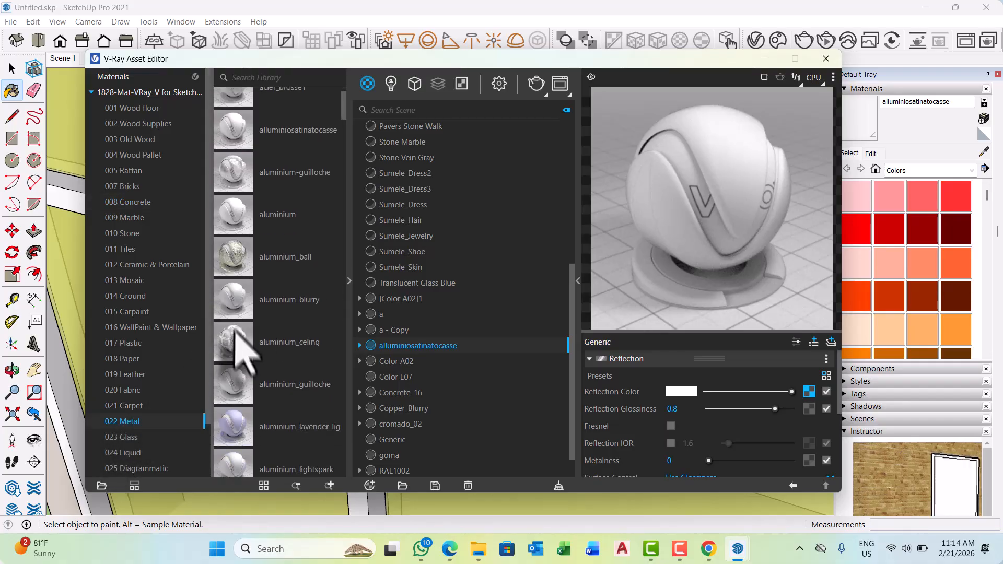
{"action": "scroll", "coordinate": [242, 351], "scroll_direction": "down", "scroll_amount": 3}
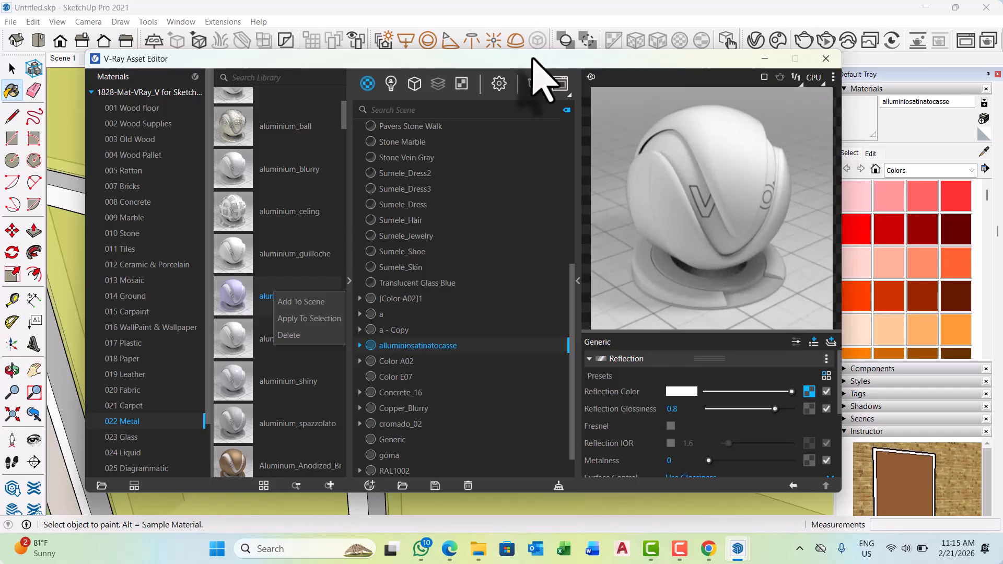
{"action": "left_click_drag", "start_coordinate": [531, 58], "coordinate": [449, 279]}
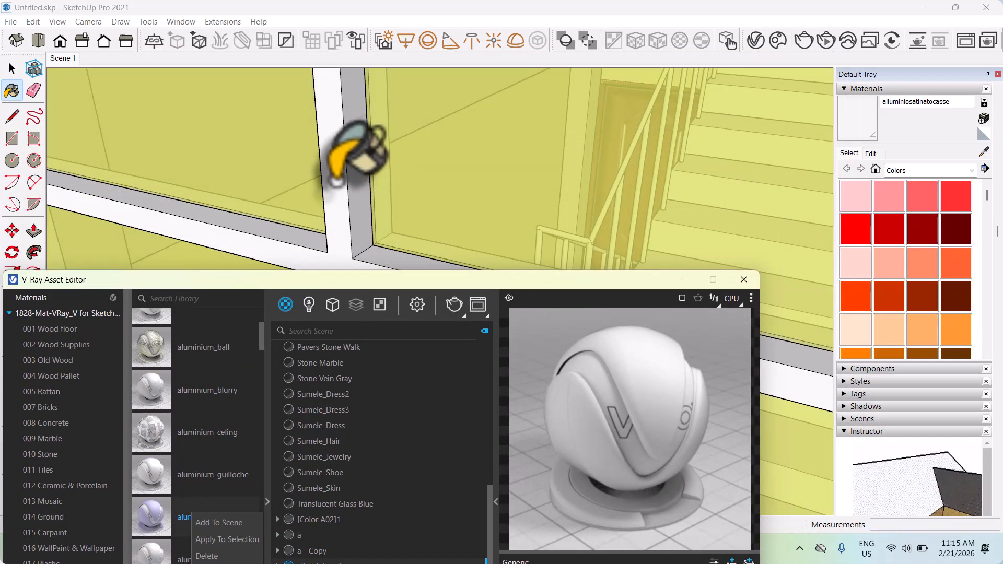
{"action": "scroll", "coordinate": [340, 185], "scroll_direction": "down", "scroll_amount": 10}
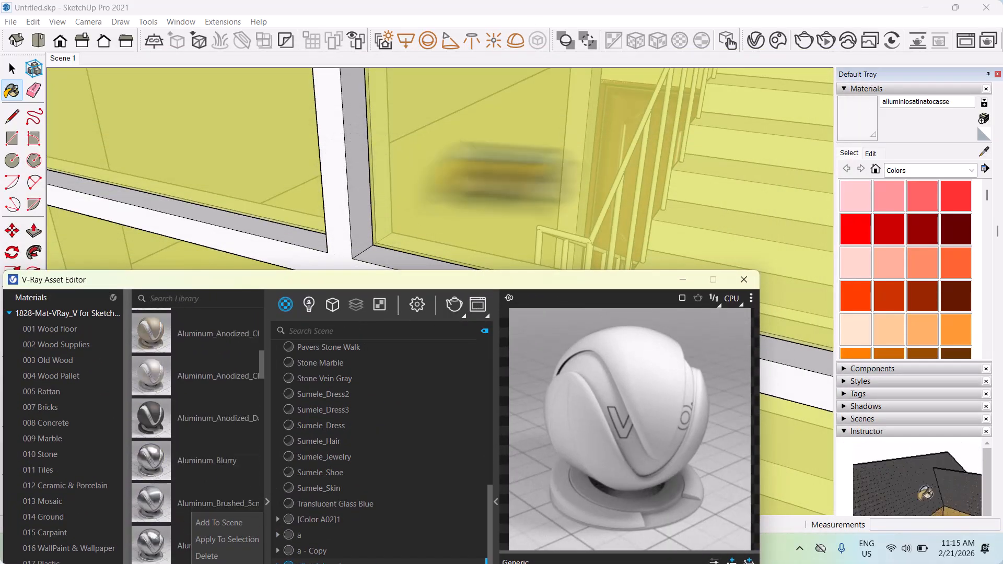
Select all the geometry of the stairwell window frame and apply the aluminium_lavender_lightspark metal material to it.
{"action": "left_click", "coordinate": [853, 154]}
{"action": "key", "text": "c"}
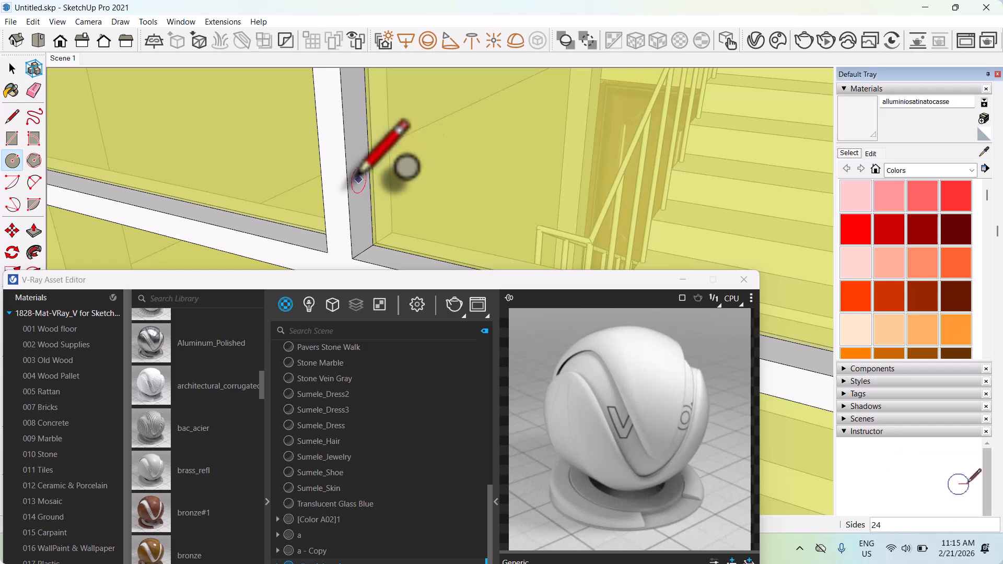
{"action": "left_click", "coordinate": [12, 68]}
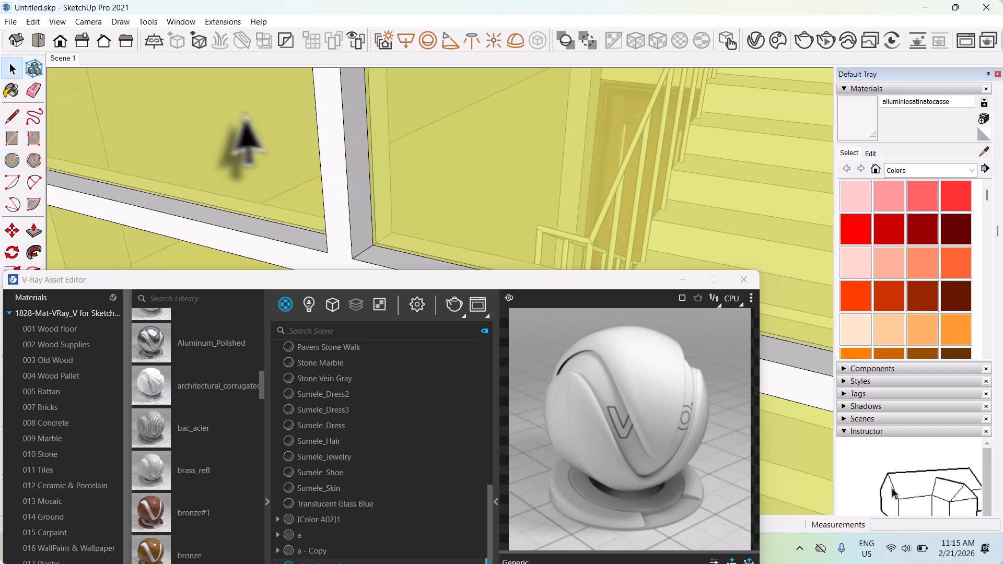
{"action": "key", "text": "ctrl+a"}
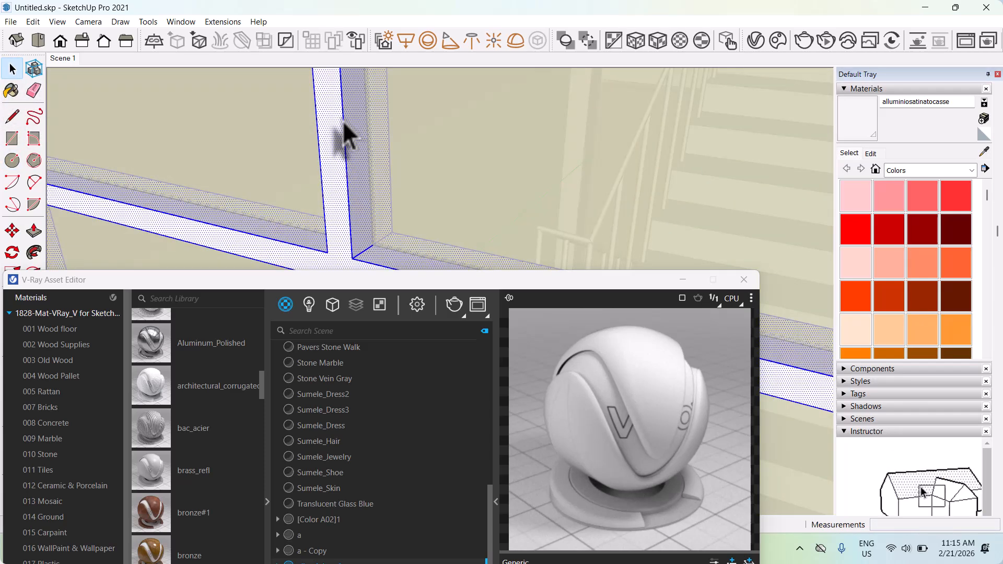
{"action": "scroll", "coordinate": [204, 449], "scroll_direction": "down", "scroll_amount": 10}
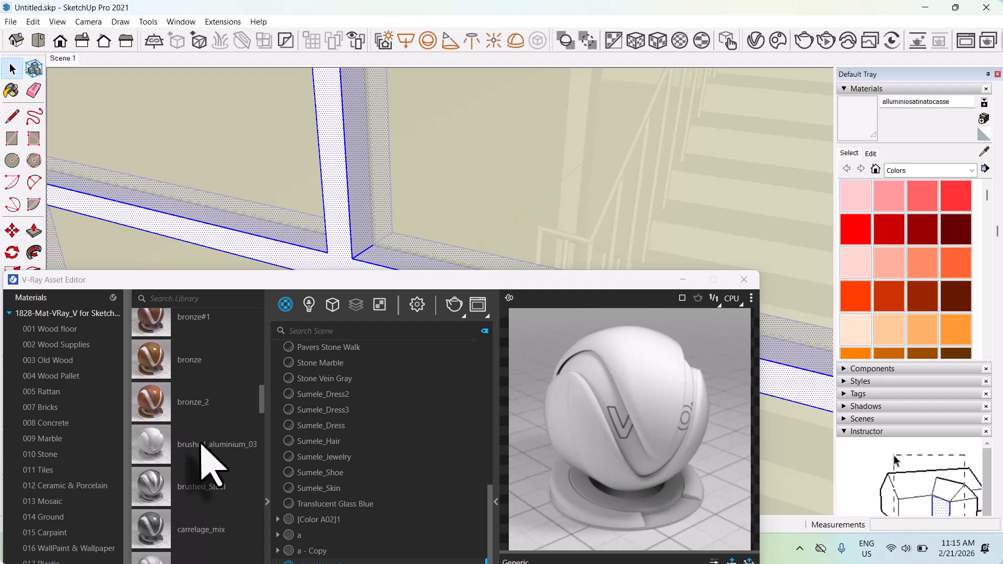
{"action": "scroll", "coordinate": [209, 462], "scroll_direction": "down", "scroll_amount": 5}
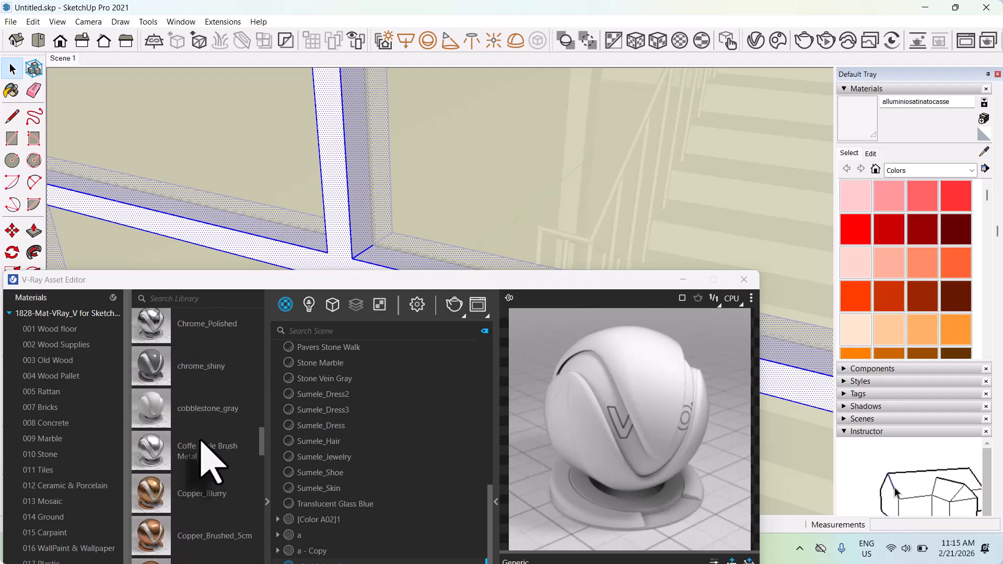
{"action": "scroll", "coordinate": [203, 442], "scroll_direction": "down", "scroll_amount": 8}
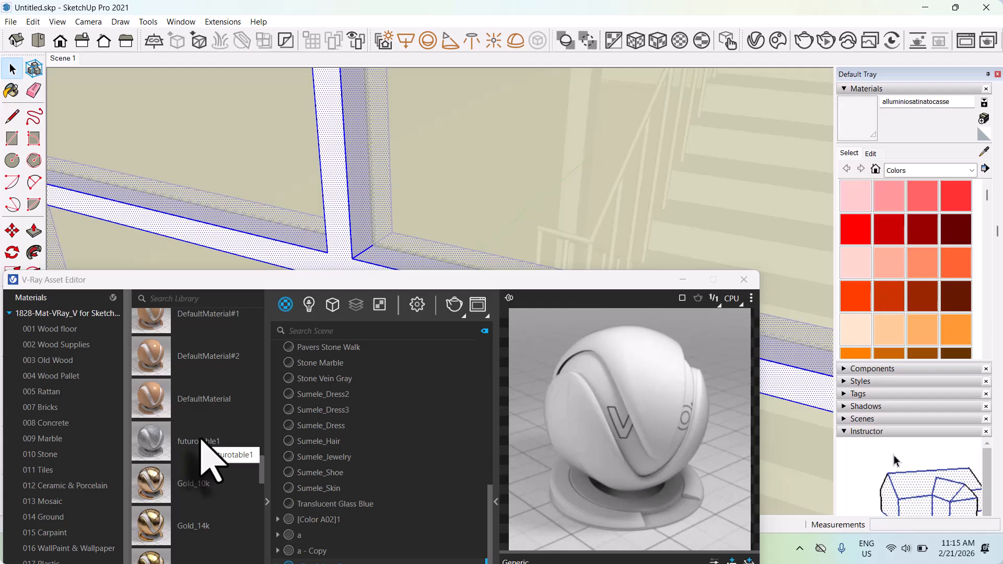
{"action": "scroll", "coordinate": [202, 439], "scroll_direction": "up", "scroll_amount": 8}
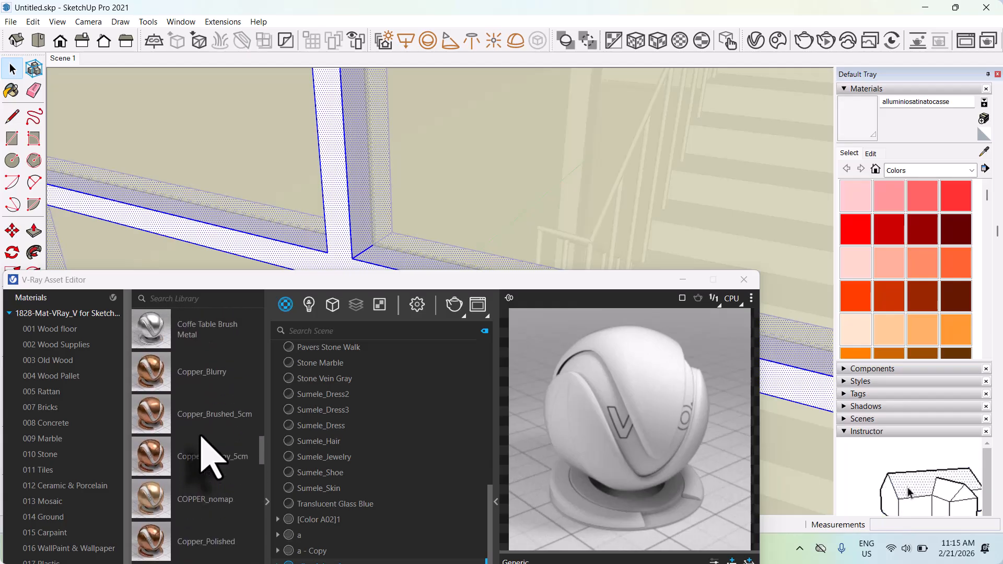
{"action": "scroll", "coordinate": [202, 436], "scroll_direction": "up", "scroll_amount": 6}
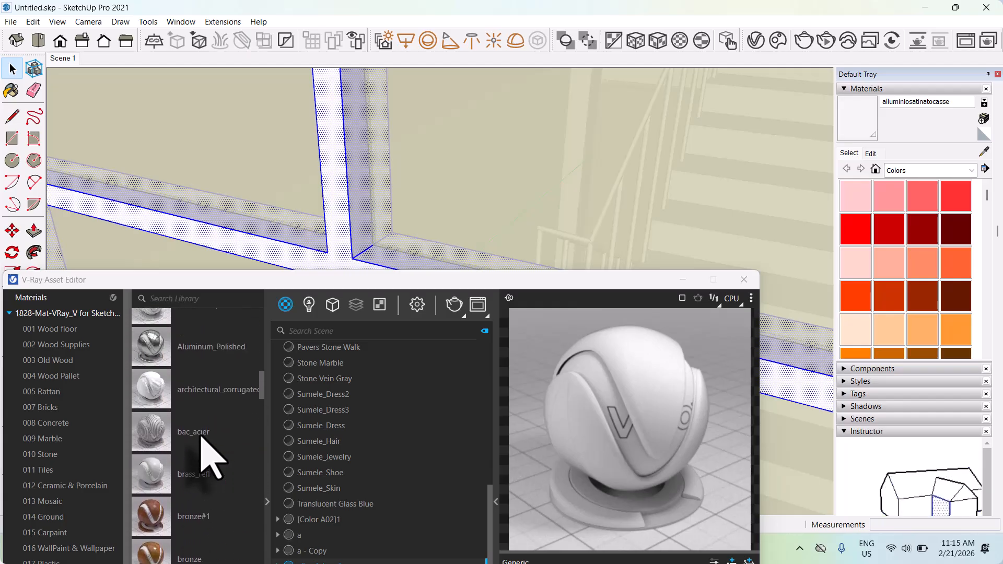
{"action": "scroll", "coordinate": [209, 454], "scroll_direction": "up", "scroll_amount": 5}
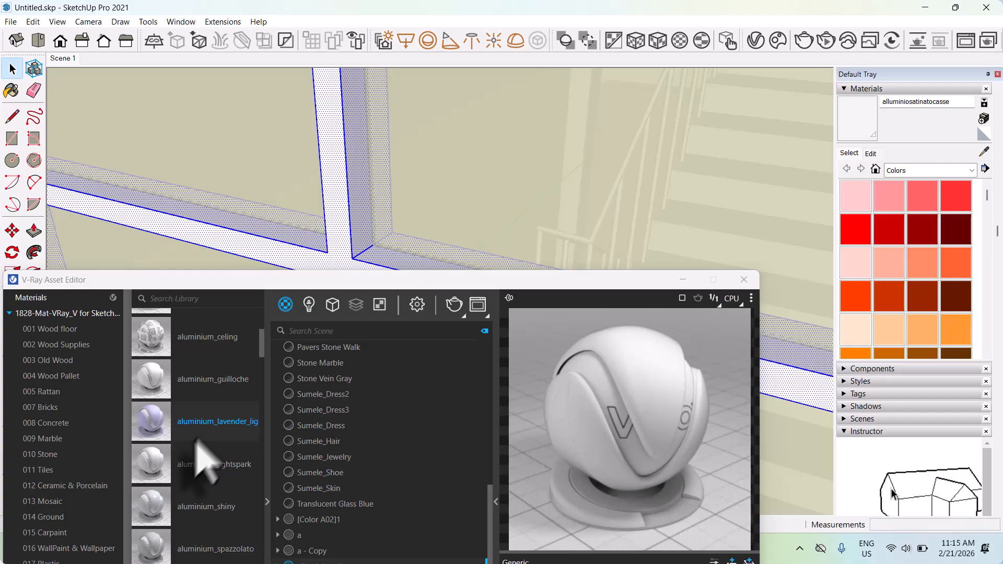
{"action": "right_click", "coordinate": [203, 424]}
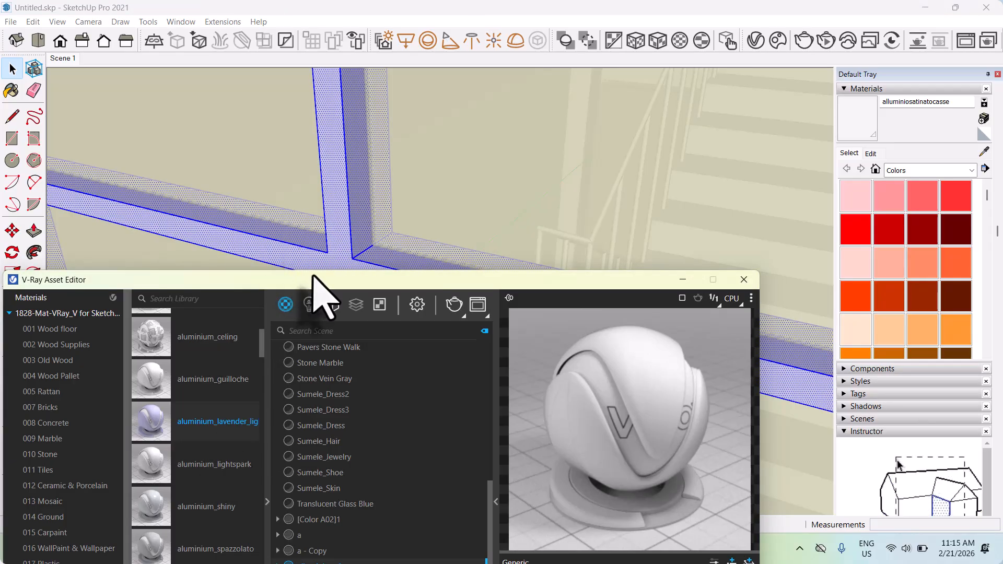
Leave the window frame's editing context and examine the stairwell facade down to the yellow ground-floor panel.
{"action": "left_click_drag", "start_coordinate": [313, 277], "coordinate": [149, 420]}
{"action": "scroll", "coordinate": [387, 323], "scroll_direction": "down", "scroll_amount": 5}
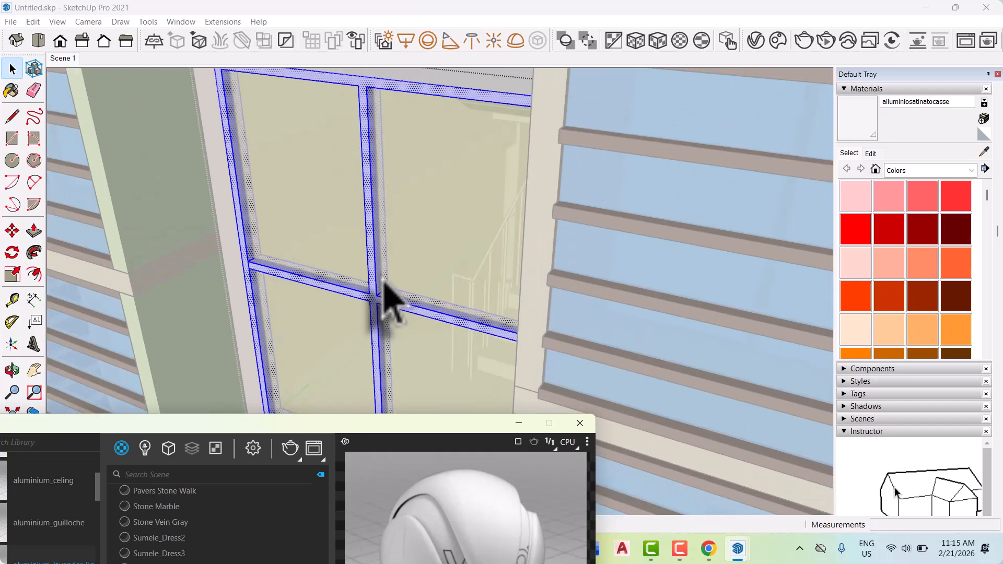
{"action": "scroll", "coordinate": [389, 300], "scroll_direction": "down", "scroll_amount": 10}
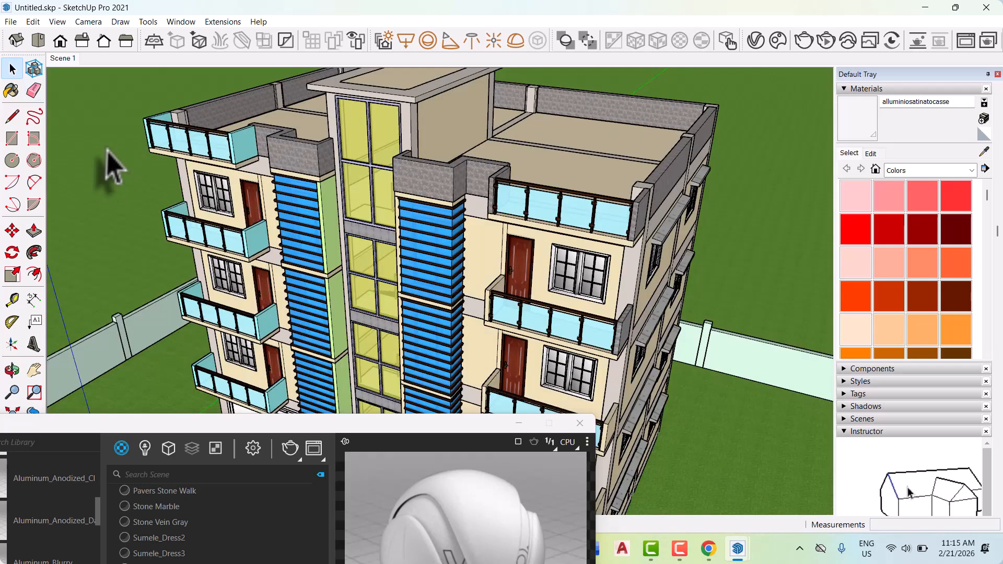
{"action": "scroll", "coordinate": [336, 280], "scroll_direction": "down", "scroll_amount": 4}
{"action": "middle_click_drag", "start_coordinate": [358, 264], "coordinate": [415, 347]}
{"action": "scroll", "coordinate": [402, 340], "scroll_direction": "up", "scroll_amount": 6}
{"action": "middle_click_drag", "start_coordinate": [333, 337], "coordinate": [369, 306]}
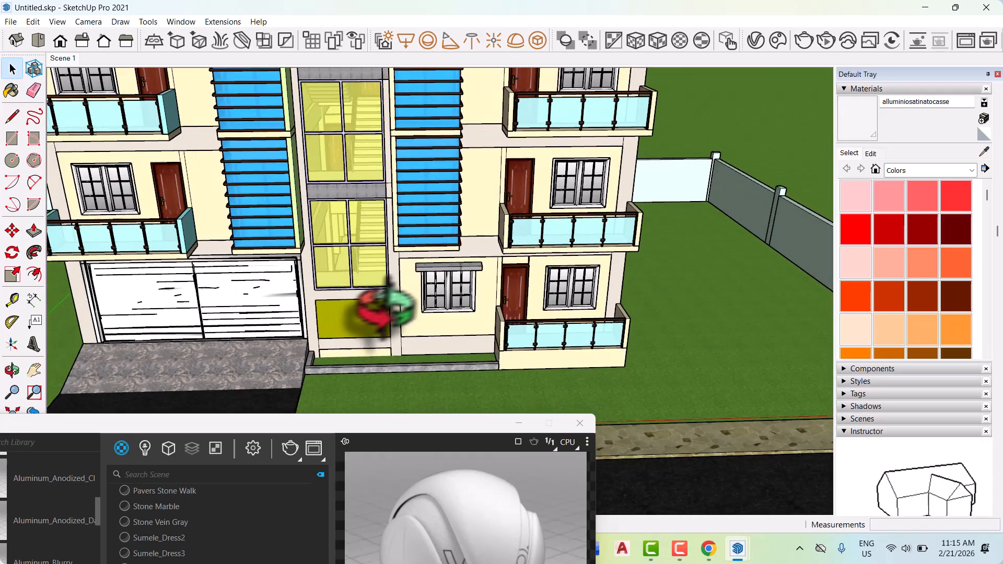
{"action": "scroll", "coordinate": [354, 336], "scroll_direction": "up", "scroll_amount": 5}
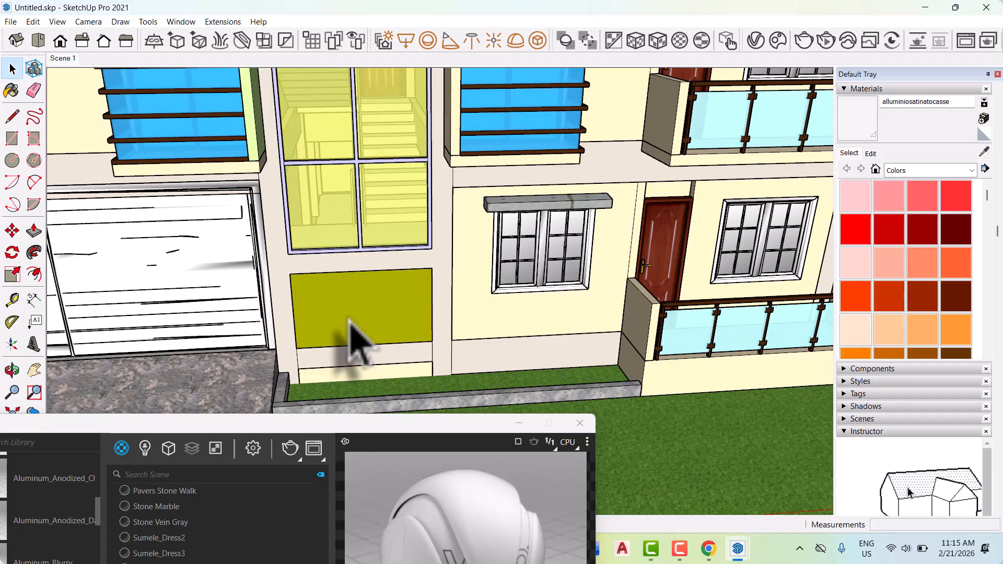
Show the 007 Bricks material library and reposition the Asset Editor clear of the yellow ground-floor panel.
{"action": "left_click_drag", "start_coordinate": [369, 427], "coordinate": [597, 248]}
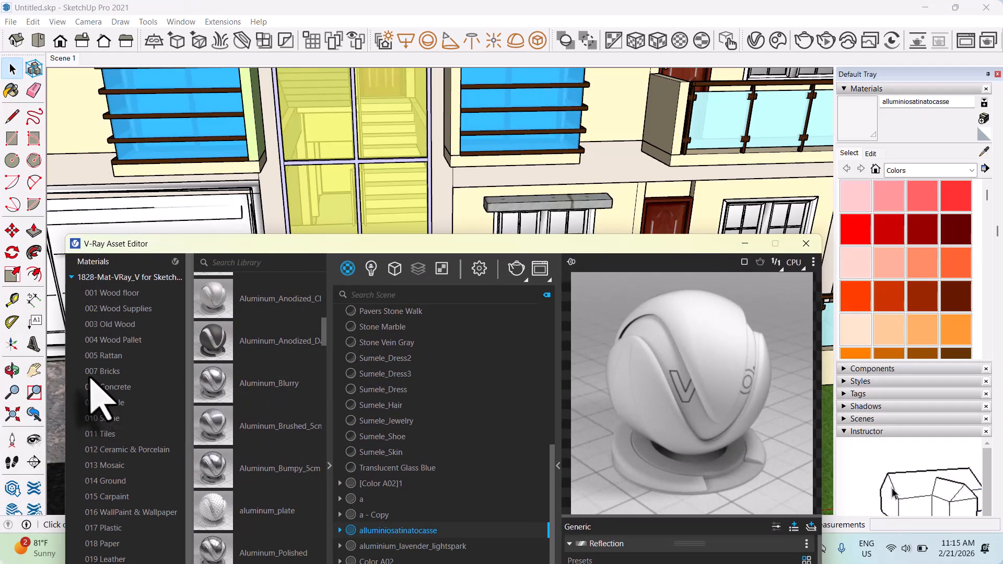
{"action": "left_click", "coordinate": [107, 372]}
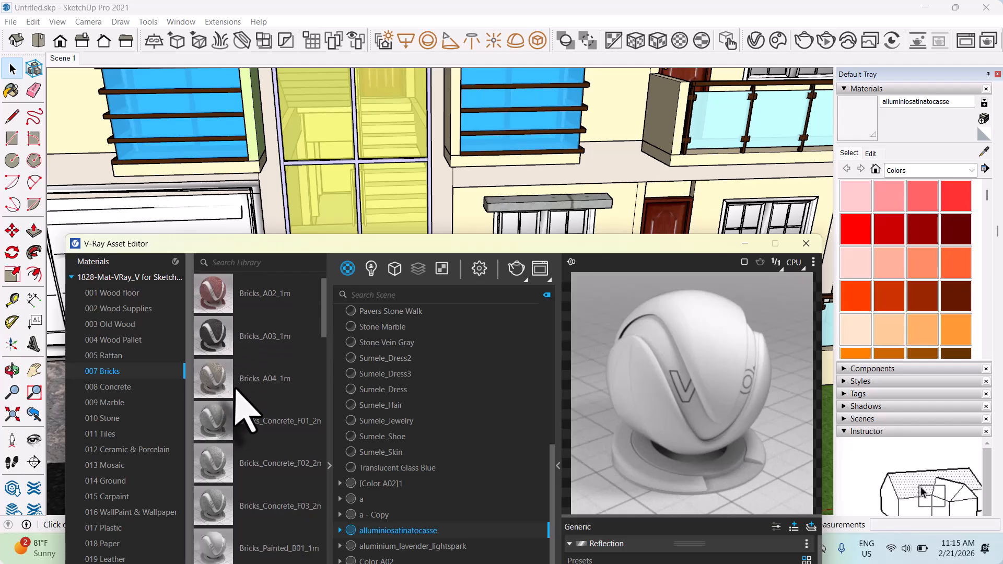
{"action": "scroll", "coordinate": [253, 453], "scroll_direction": "down", "scroll_amount": 3}
{"action": "scroll", "coordinate": [248, 412], "scroll_direction": "up", "scroll_amount": 3}
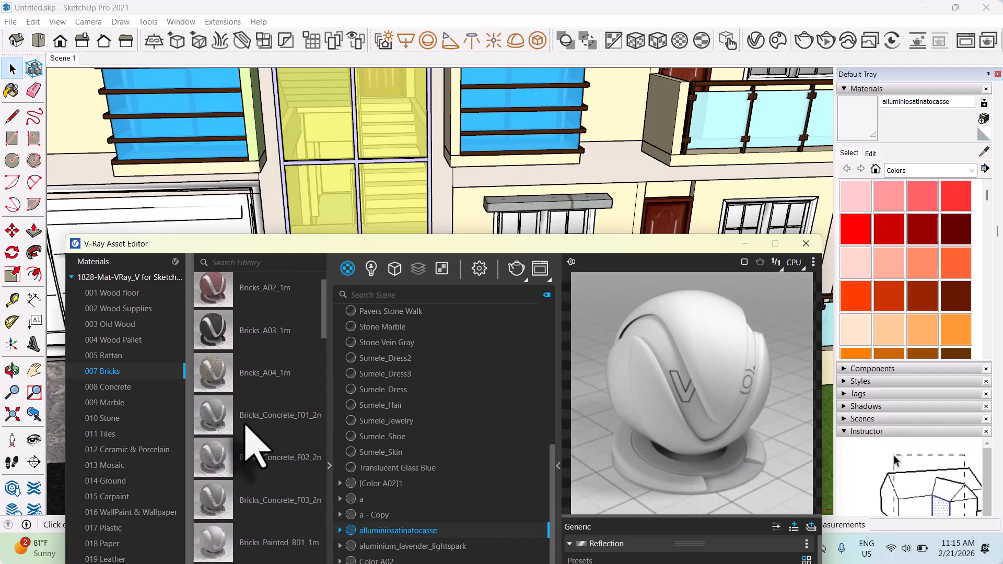
{"action": "left_click_drag", "start_coordinate": [412, 250], "coordinate": [369, 346]}
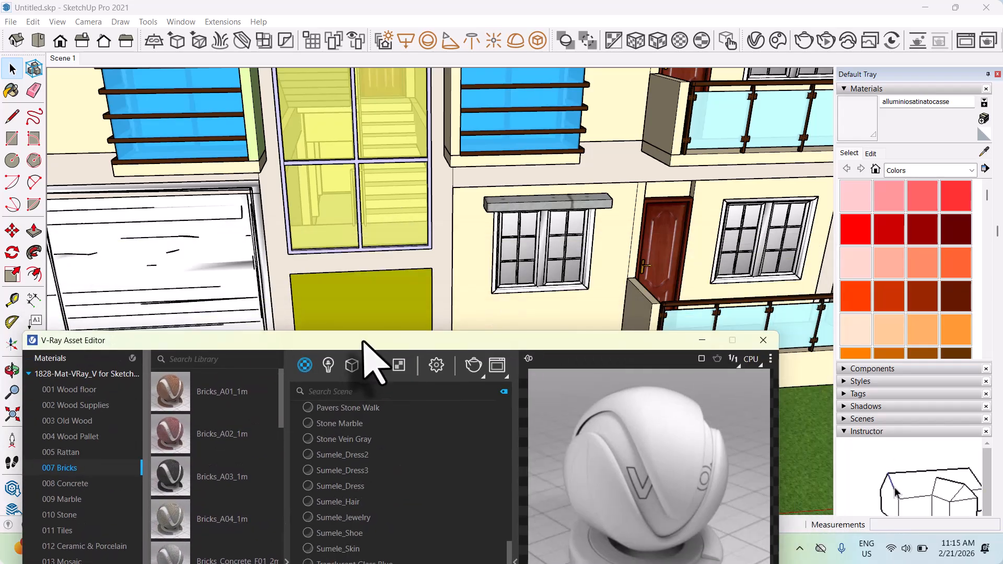
Enter the ground-floor panel below the stairwell window and apply the Bricks_Simple_01_2m material to it.
{"action": "double_click", "coordinate": [357, 291]}
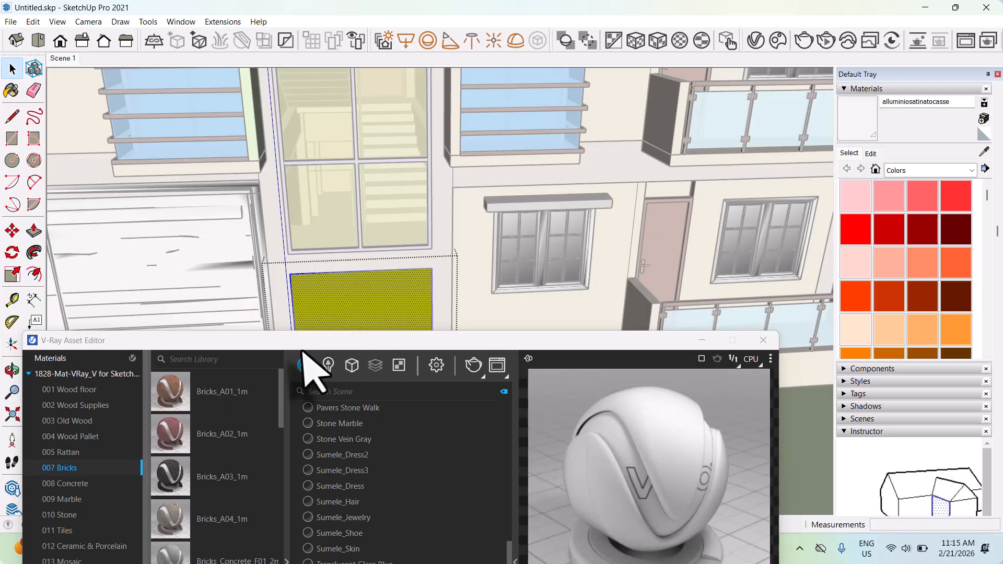
{"action": "left_click_drag", "start_coordinate": [302, 347], "coordinate": [313, 203]}
{"action": "scroll", "coordinate": [177, 416], "scroll_direction": "down", "scroll_amount": 1}
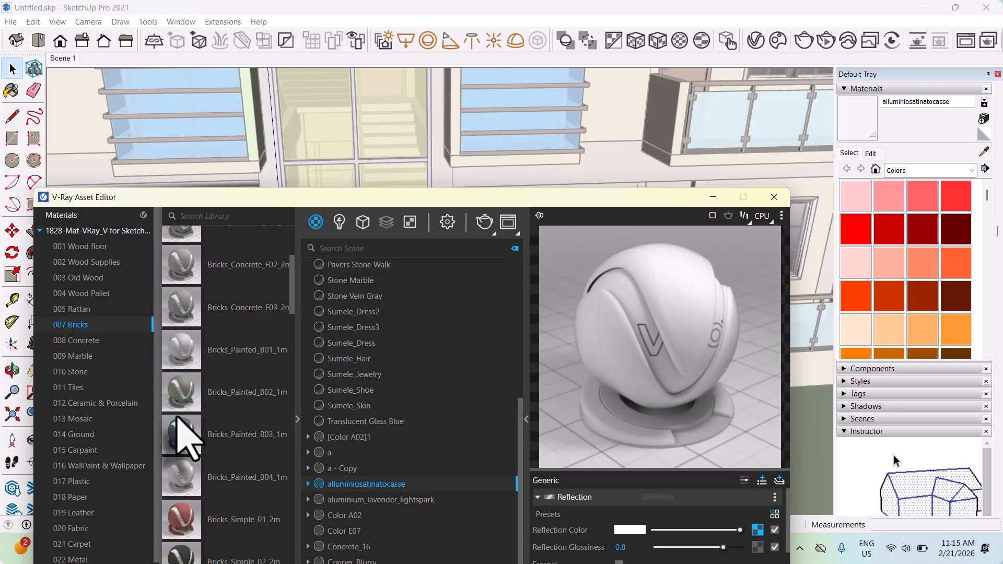
{"action": "scroll", "coordinate": [185, 433], "scroll_direction": "up", "scroll_amount": 2}
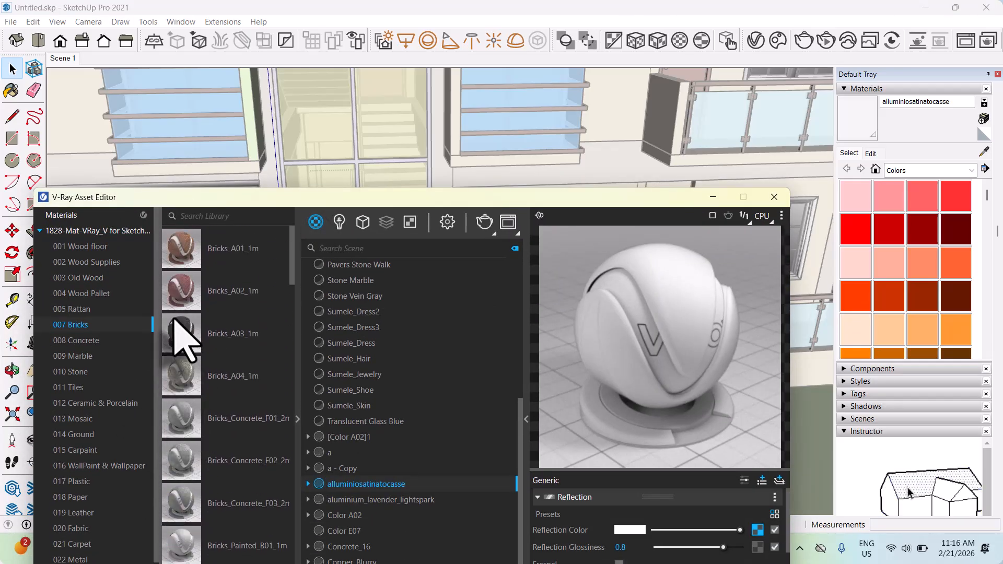
{"action": "scroll", "coordinate": [195, 368], "scroll_direction": "down", "scroll_amount": 5}
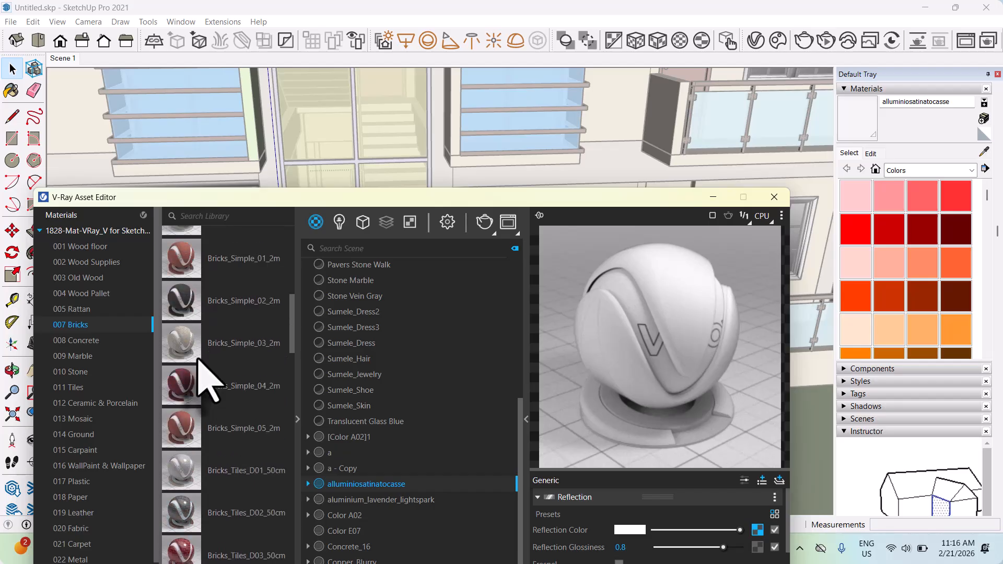
{"action": "right_click", "coordinate": [233, 260]}
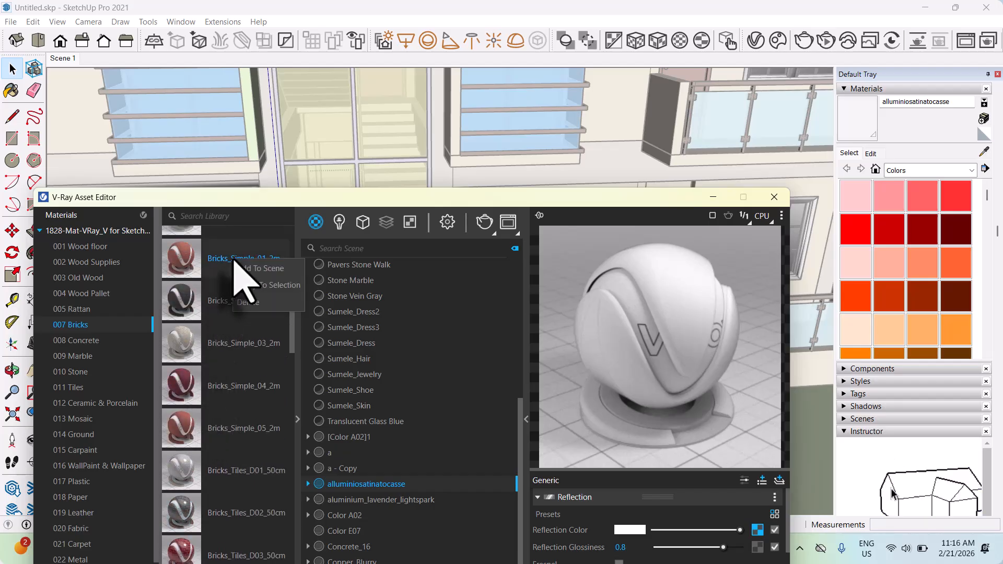
{"action": "left_click_drag", "start_coordinate": [346, 200], "coordinate": [306, 353]}
{"action": "scroll", "coordinate": [364, 328], "scroll_direction": "up", "scroll_amount": 2}
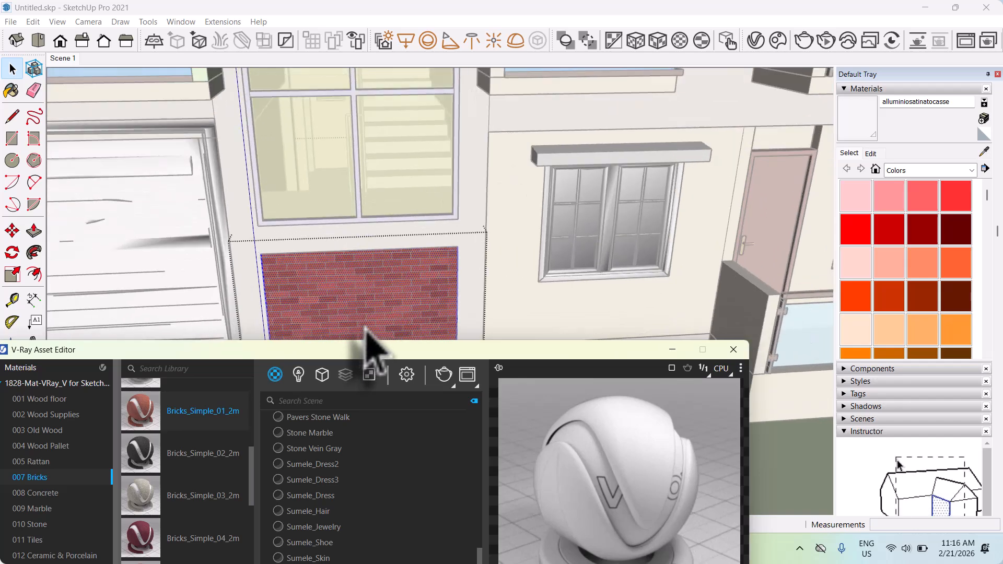
{"action": "scroll", "coordinate": [412, 207], "scroll_direction": "down", "scroll_amount": 4}
{"action": "scroll", "coordinate": [400, 285], "scroll_direction": "up", "scroll_amount": 3}
{"action": "scroll", "coordinate": [400, 308], "scroll_direction": "up", "scroll_amount": 3}
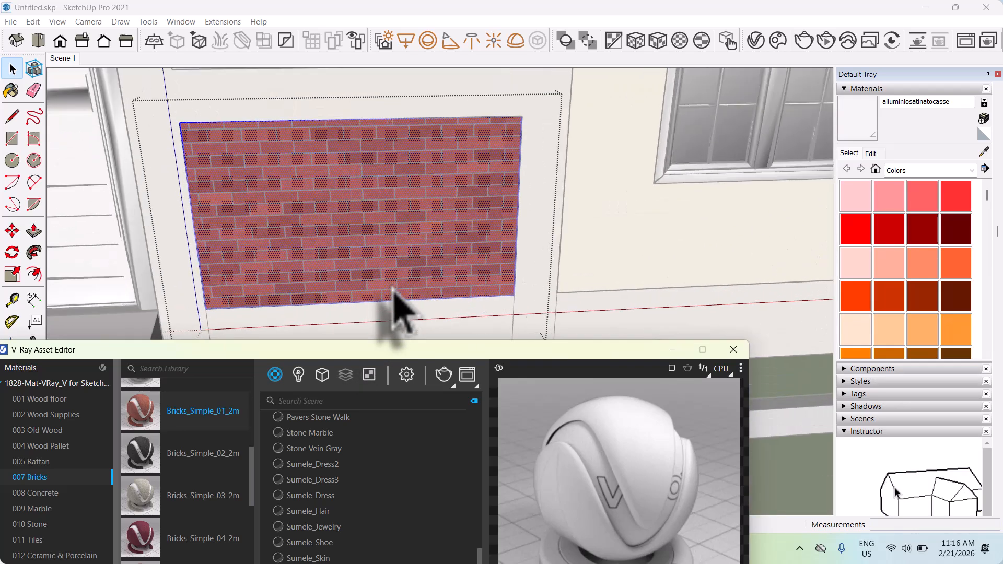
Sample the brick material from the ground-floor panel and review its settings in the V-Ray Asset Editor.
{"action": "left_click_drag", "start_coordinate": [372, 356], "coordinate": [292, 209]}
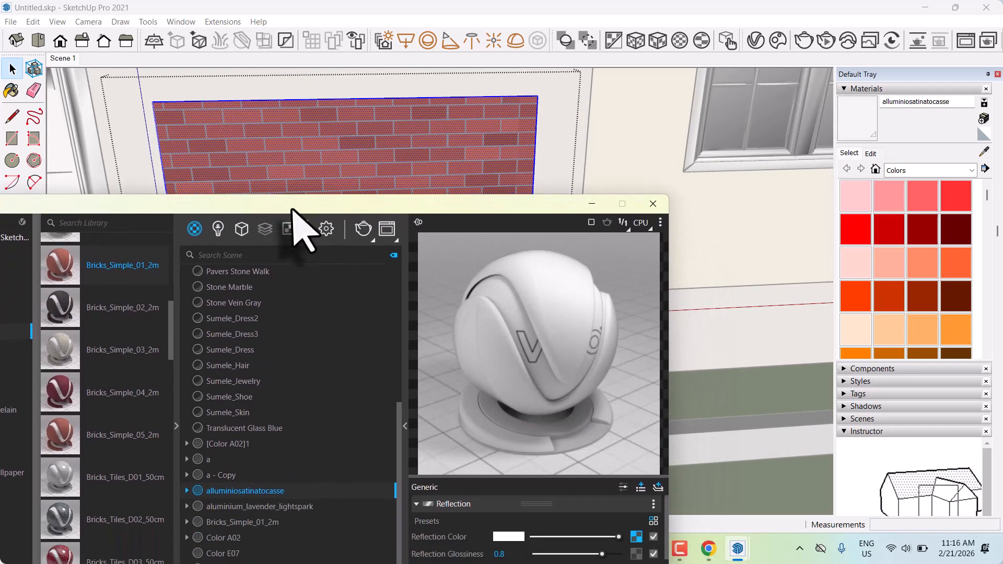
{"action": "left_click", "coordinate": [405, 426]}
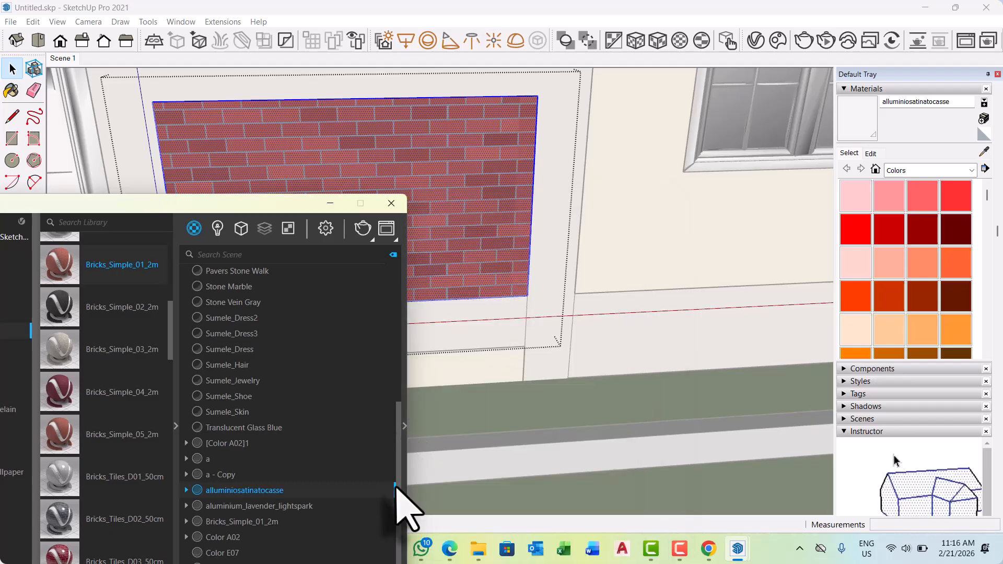
{"action": "left_click", "coordinate": [405, 424]}
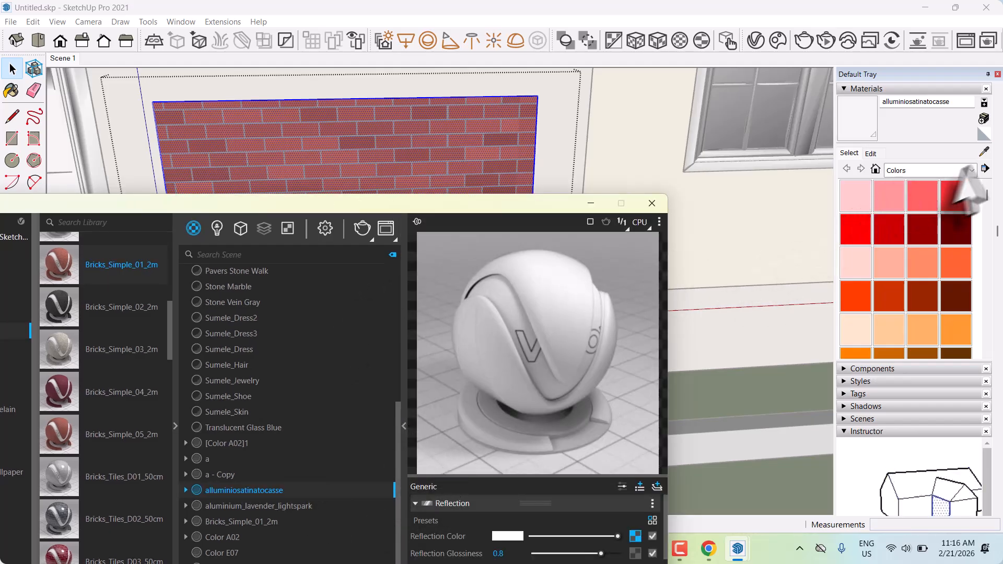
{"action": "left_click", "coordinate": [983, 152]}
{"action": "left_click", "coordinate": [329, 130]}
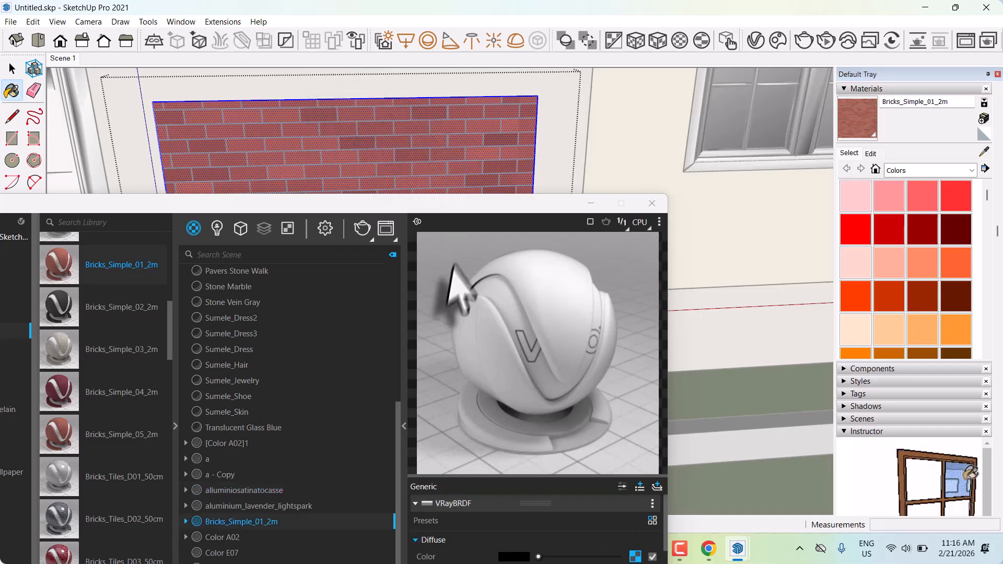
{"action": "left_click_drag", "start_coordinate": [413, 200], "coordinate": [150, 110]}
{"action": "scroll", "coordinate": [191, 507], "scroll_direction": "down", "scroll_amount": 5}
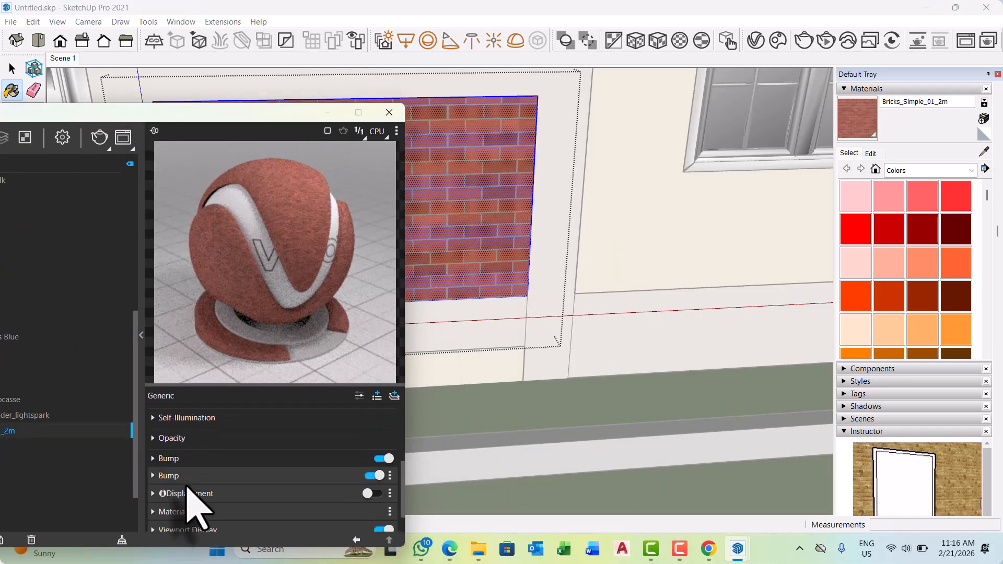
{"action": "scroll", "coordinate": [193, 496], "scroll_direction": "down", "scroll_amount": 2}
{"action": "scroll", "coordinate": [267, 464], "scroll_direction": "up", "scroll_amount": 6}
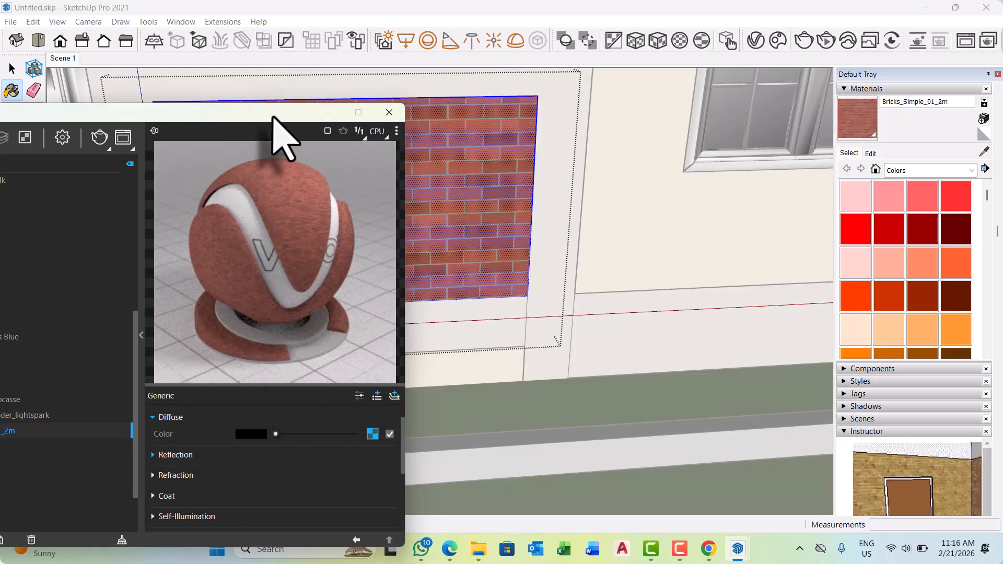
Set the Bricks_Simple_01_2m texture size to 2500 mm and leave the panel's editing context.
{"action": "left_click_drag", "start_coordinate": [274, 112], "coordinate": [327, 350]}
{"action": "left_click", "coordinate": [870, 153]}
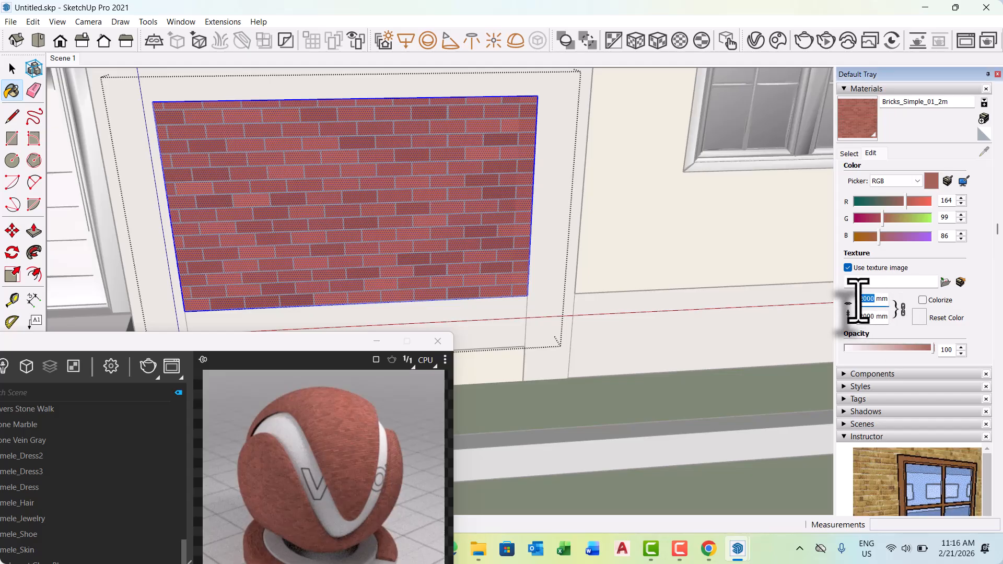
{"action": "type", "text": "2"}
{"action": "key", "text": "Return"}
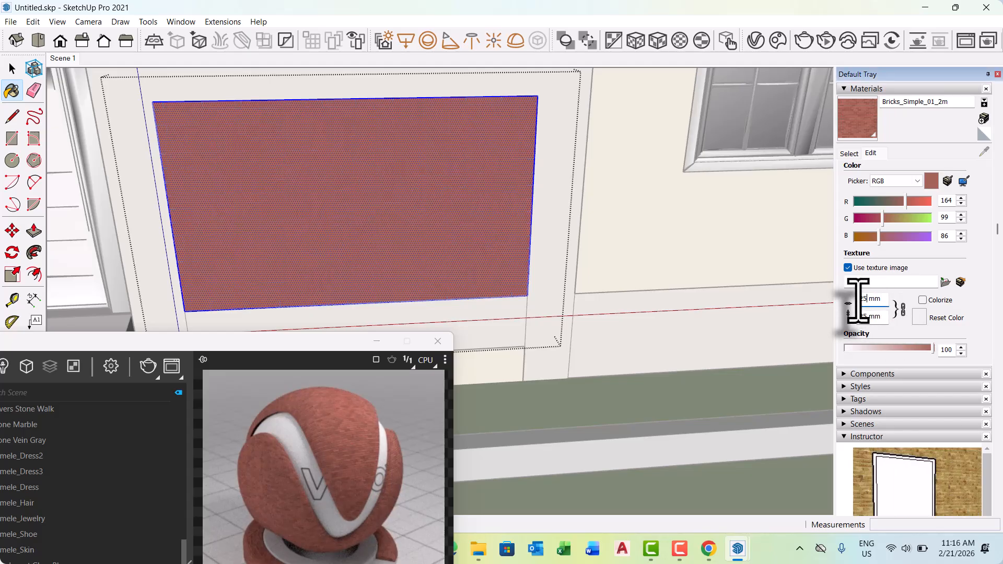
{"action": "type", "text": "500"}
{"action": "key", "text": "Return"}
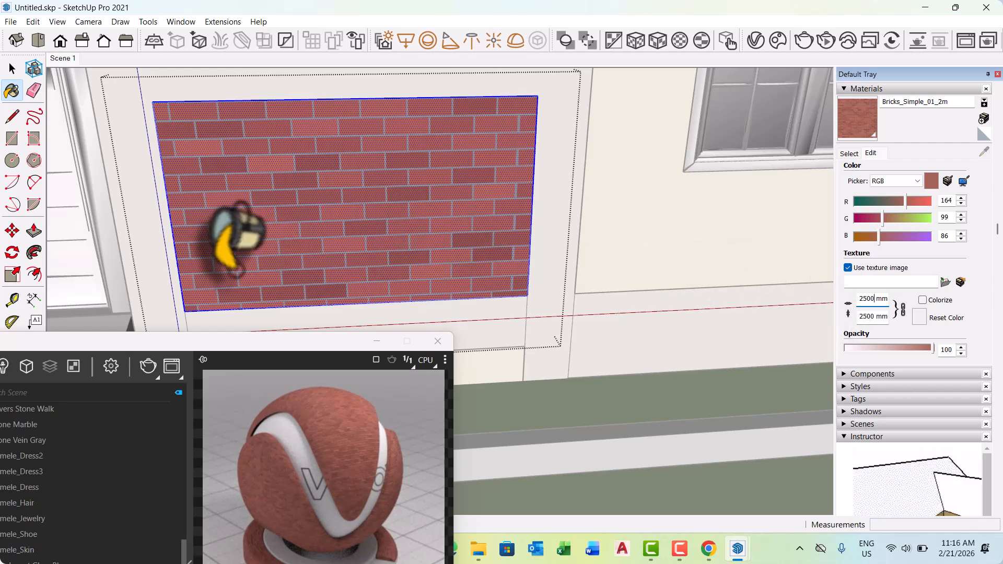
{"action": "scroll", "coordinate": [250, 208], "scroll_direction": "down", "scroll_amount": 5}
{"action": "scroll", "coordinate": [402, 230], "scroll_direction": "down", "scroll_amount": 6}
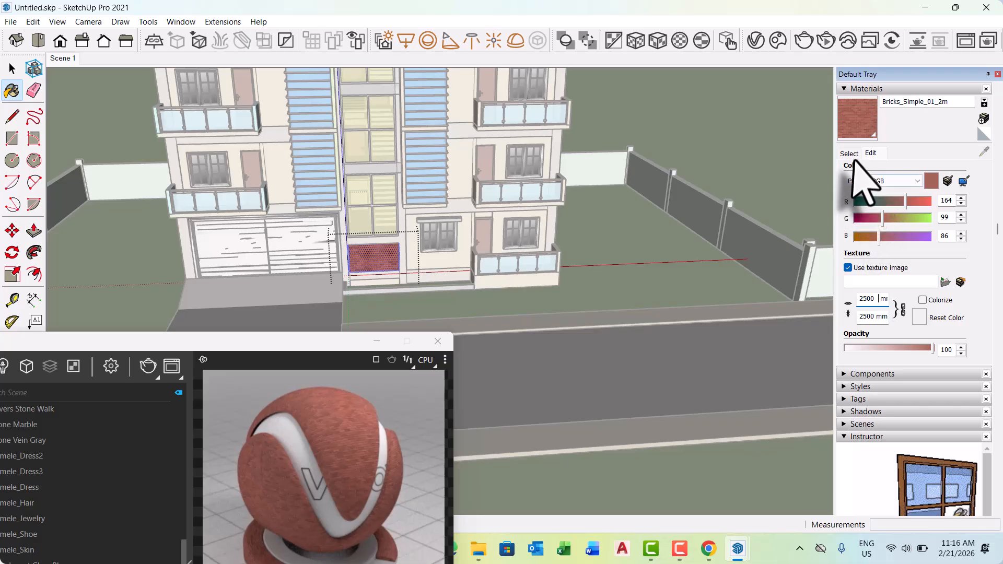
{"action": "left_click", "coordinate": [849, 153]}
{"action": "left_click", "coordinate": [11, 64]}
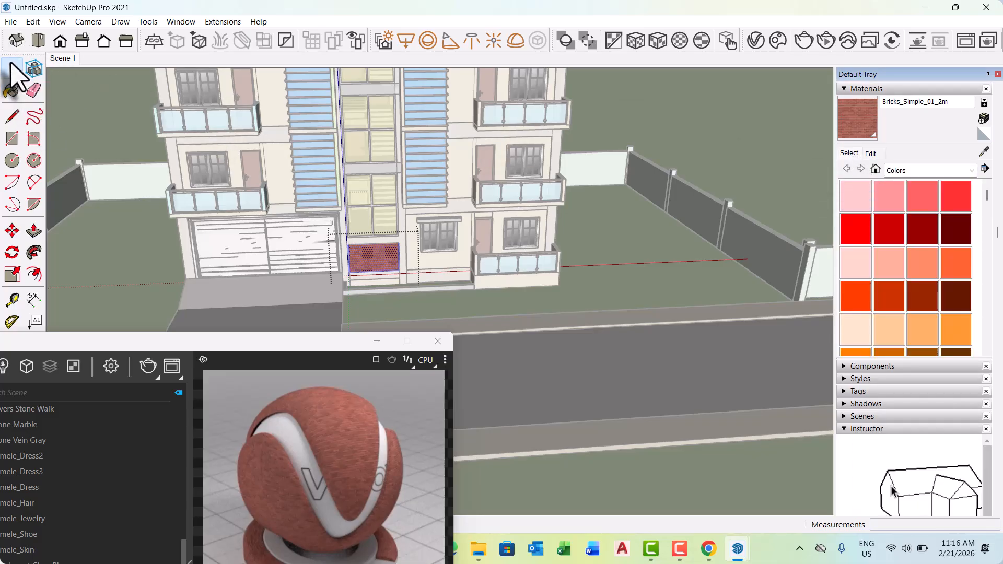
{"action": "left_click", "coordinate": [703, 244]}
Examine the brick panel, balconies and whole building from several angles, from ground floor to roof.
{"action": "middle_click_drag", "start_coordinate": [608, 275], "coordinate": [410, 261]}
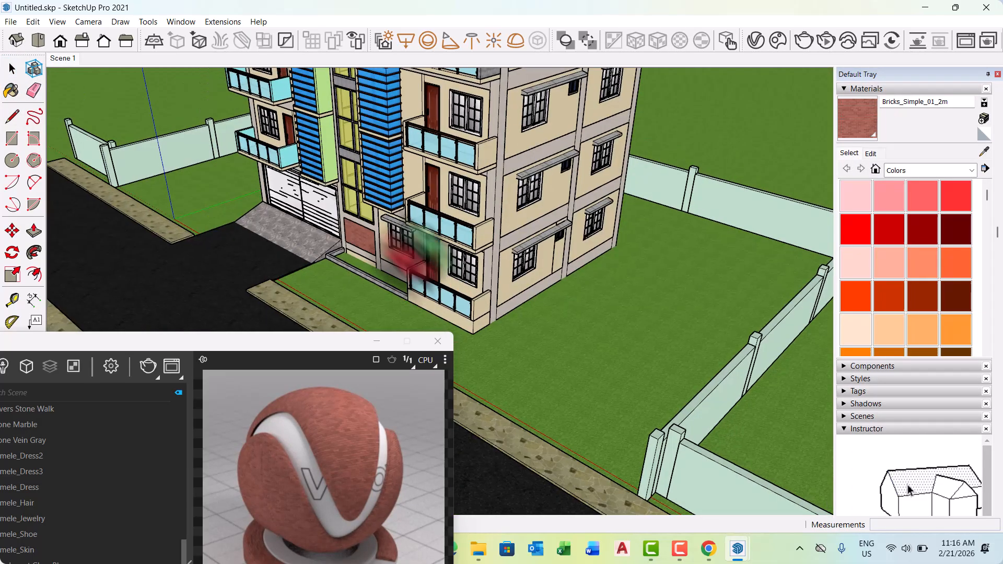
{"action": "scroll", "coordinate": [351, 249], "scroll_direction": "up", "scroll_amount": 5}
{"action": "scroll", "coordinate": [345, 251], "scroll_direction": "up", "scroll_amount": 5}
{"action": "mouse_move", "coordinate": [351, 276]}
{"action": "middle_mouse_down"}
{"action": "mouse_move", "coordinate": [515, 248]}
{"action": "mouse_move", "coordinate": [402, 212]}
{"action": "mouse_move", "coordinate": [363, 259]}
{"action": "mouse_move", "coordinate": [477, 235]}
{"action": "mouse_move", "coordinate": [414, 197]}
{"action": "middle_mouse_up"}
{"action": "scroll", "coordinate": [527, 240], "scroll_direction": "down", "scroll_amount": 4}
{"action": "scroll", "coordinate": [537, 256], "scroll_direction": "down", "scroll_amount": 6}
{"action": "scroll", "coordinate": [364, 258], "scroll_direction": "up", "scroll_amount": 2}
{"action": "scroll", "coordinate": [366, 261], "scroll_direction": "down", "scroll_amount": 5}
{"action": "scroll", "coordinate": [412, 188], "scroll_direction": "up", "scroll_amount": 5}
{"action": "scroll", "coordinate": [415, 191], "scroll_direction": "up", "scroll_amount": 2}
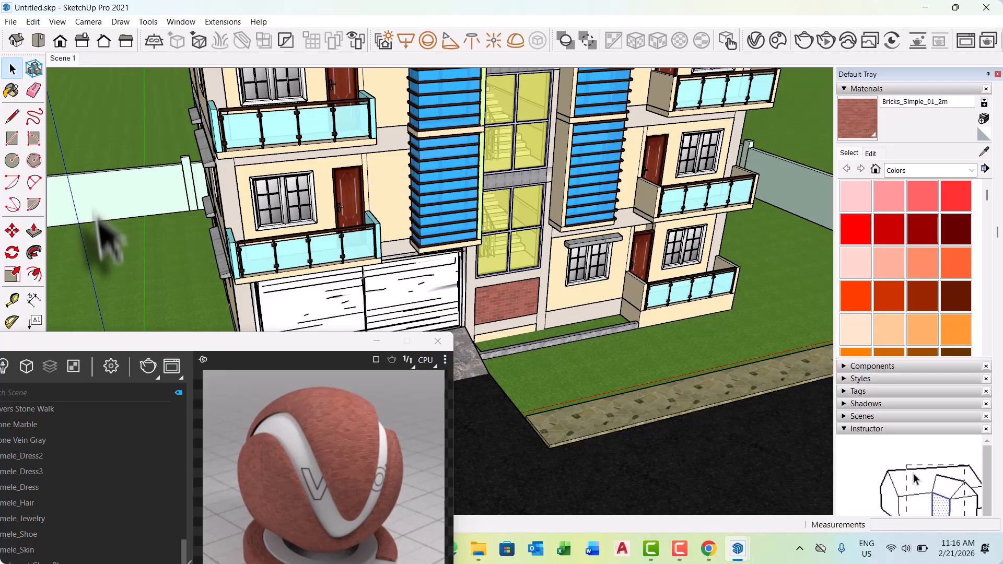
{"action": "scroll", "coordinate": [297, 293], "scroll_direction": "down", "scroll_amount": 4}
{"action": "middle_click_drag", "start_coordinate": [404, 261], "coordinate": [246, 251]}
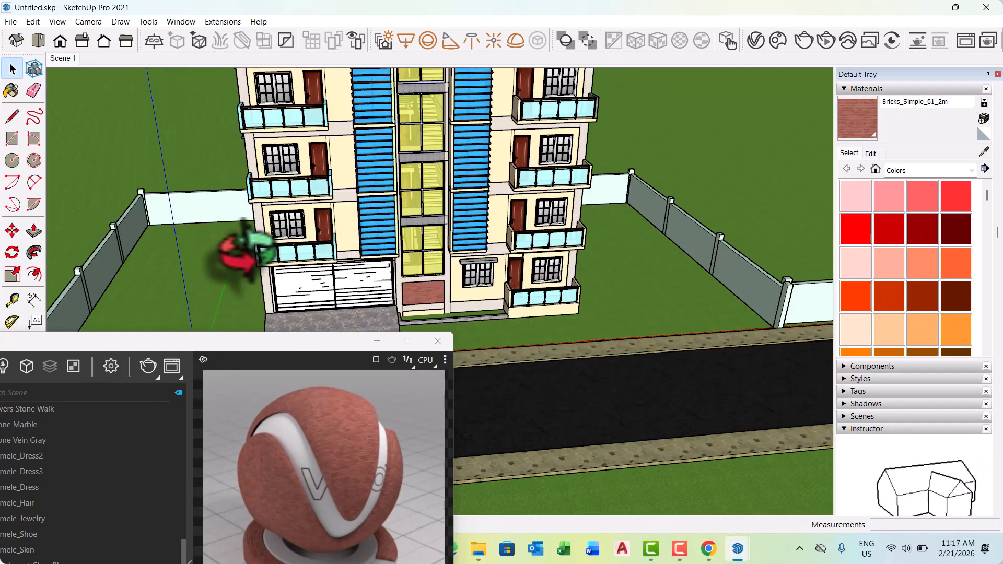
{"action": "scroll", "coordinate": [336, 303], "scroll_direction": "down", "scroll_amount": 3}
{"action": "scroll", "coordinate": [414, 273], "scroll_direction": "down", "scroll_amount": 3}
{"action": "middle_click_drag", "start_coordinate": [415, 273], "coordinate": [297, 235]}
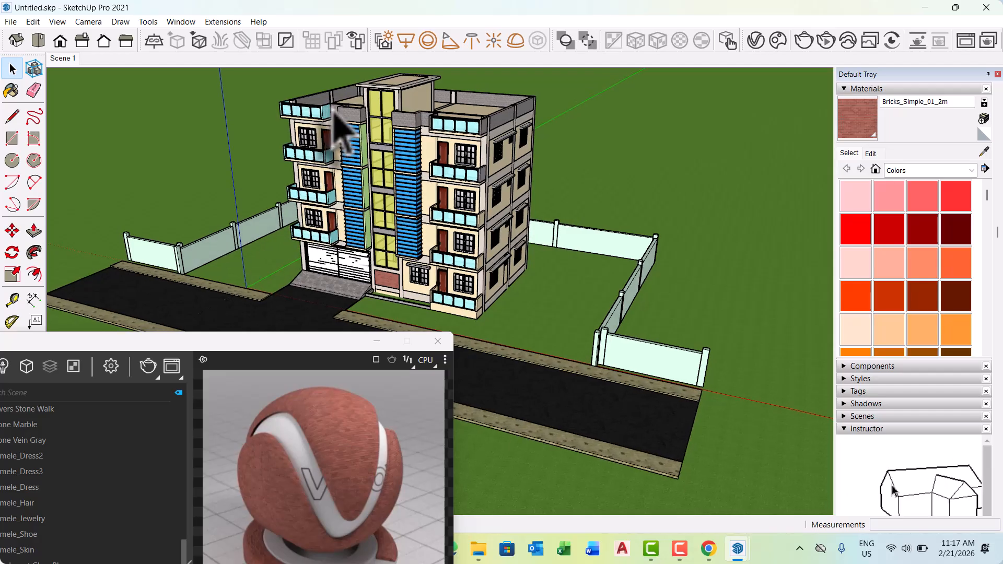
Paint the inner end panel of the top balcony above the garage side with Bricks_Simple_01_2m.
{"action": "scroll", "coordinate": [334, 112], "scroll_direction": "up", "scroll_amount": 5}
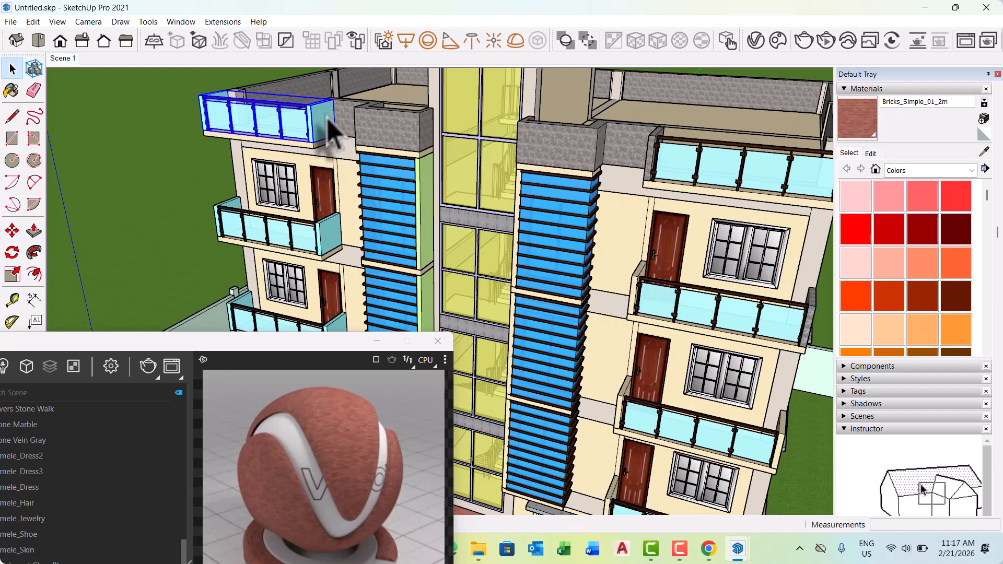
{"action": "double_click", "coordinate": [327, 118]}
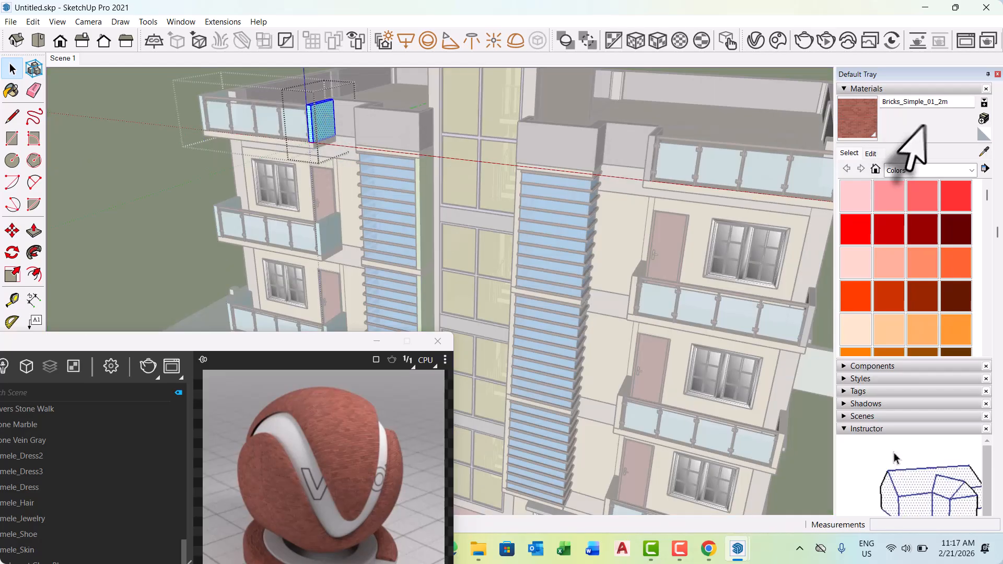
{"action": "left_click", "coordinate": [867, 120]}
{"action": "scroll", "coordinate": [329, 115], "scroll_direction": "up", "scroll_amount": 3}
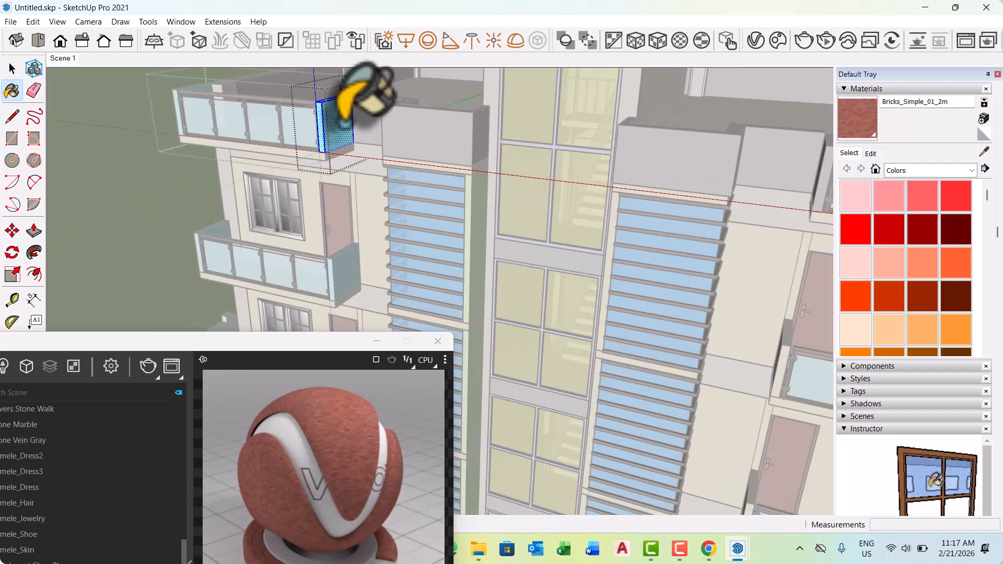
{"action": "left_click", "coordinate": [346, 126]}
{"action": "scroll", "coordinate": [351, 135], "scroll_direction": "down", "scroll_amount": 3}
{"action": "middle_click_drag", "start_coordinate": [292, 161], "coordinate": [418, 167]}
{"action": "middle_click_drag", "start_coordinate": [365, 163], "coordinate": [464, 165]}
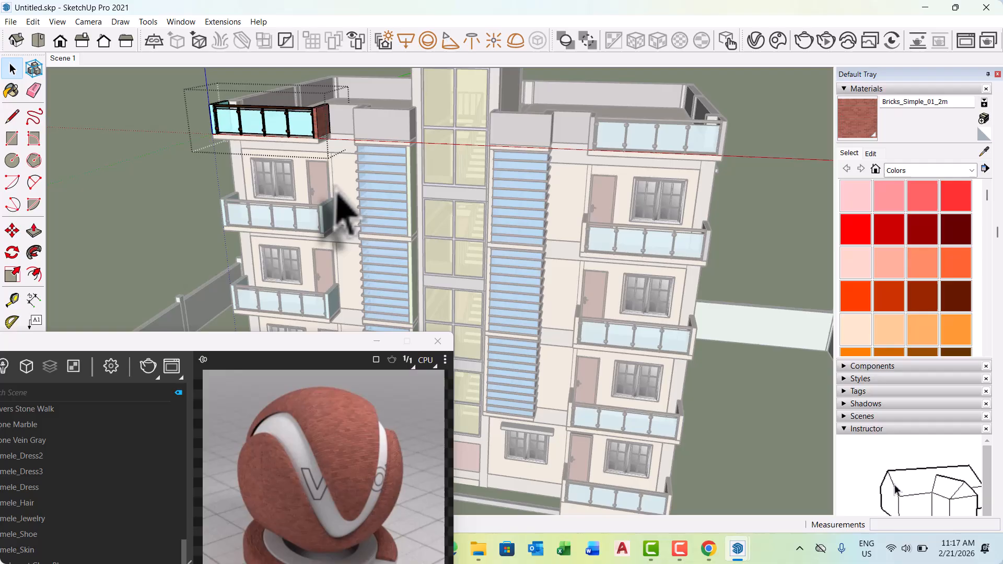
Paint the outer end panel of the same top balcony with Bricks_Simple_01_2m and exit its editing context.
{"action": "middle_click_drag", "start_coordinate": [340, 217], "coordinate": [448, 192]}
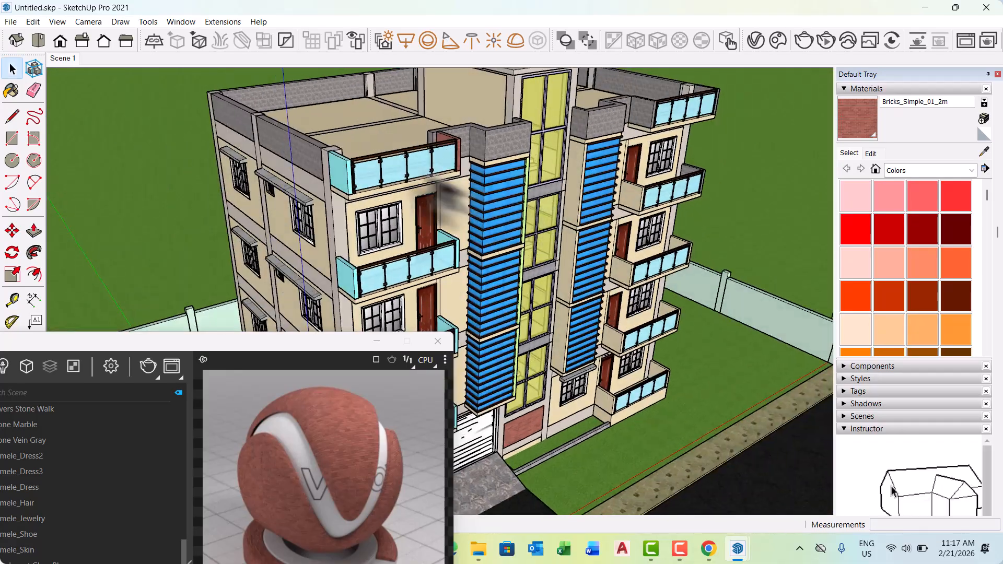
{"action": "scroll", "coordinate": [348, 201], "scroll_direction": "up", "scroll_amount": 2}
{"action": "double_click", "coordinate": [345, 180]}
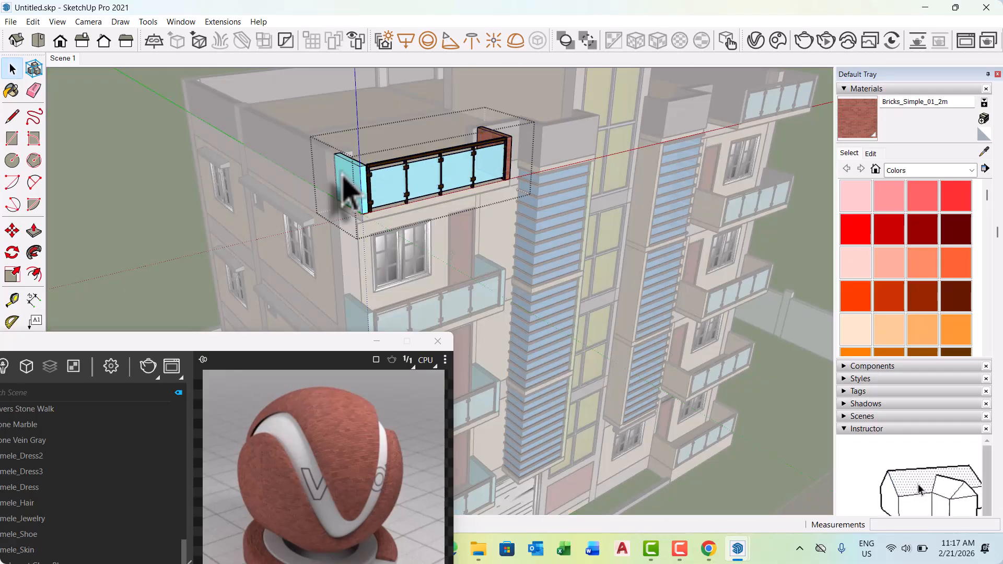
{"action": "triple_click", "coordinate": [342, 174]}
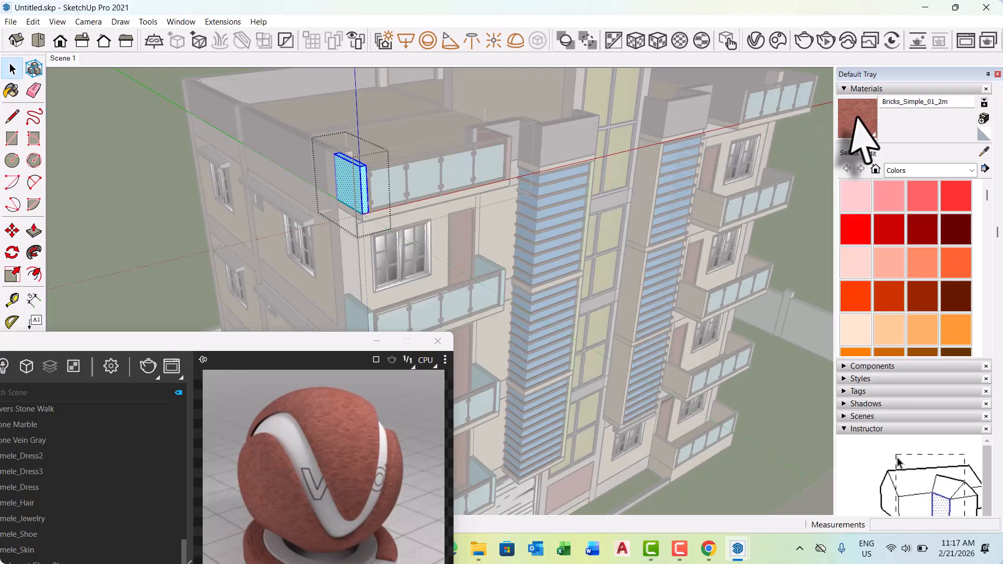
{"action": "left_click", "coordinate": [855, 118]}
{"action": "left_click", "coordinate": [357, 179]}
{"action": "key", "text": "space"}
{"action": "key", "text": "Escape"}
{"action": "key", "text": "Escape"}
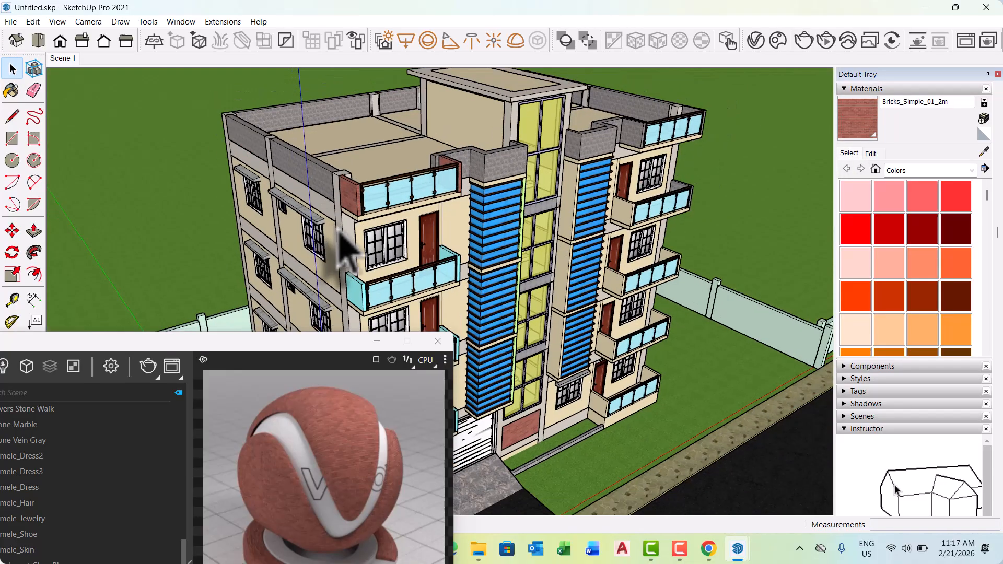
Open the inner end panel of the second balcony above the garage for editing, with the V-Ray brick library kept accessible.
{"action": "scroll", "coordinate": [340, 233], "scroll_direction": "down", "scroll_amount": 3}
{"action": "middle_click_drag", "start_coordinate": [483, 222], "coordinate": [365, 229]}
{"action": "scroll", "coordinate": [287, 194], "scroll_direction": "down", "scroll_amount": 2}
{"action": "scroll", "coordinate": [345, 266], "scroll_direction": "up", "scroll_amount": 5}
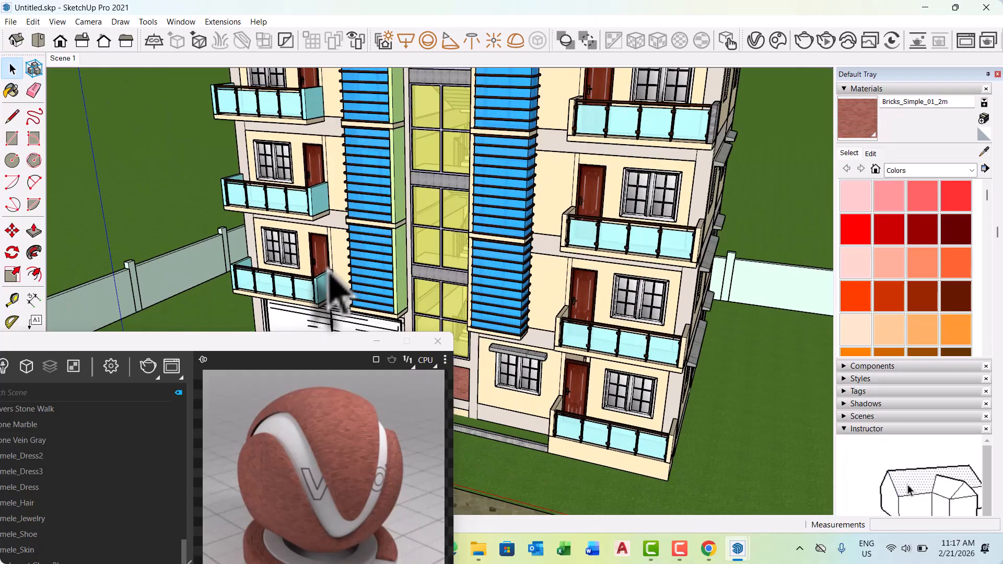
{"action": "scroll", "coordinate": [328, 270], "scroll_direction": "up", "scroll_amount": 3}
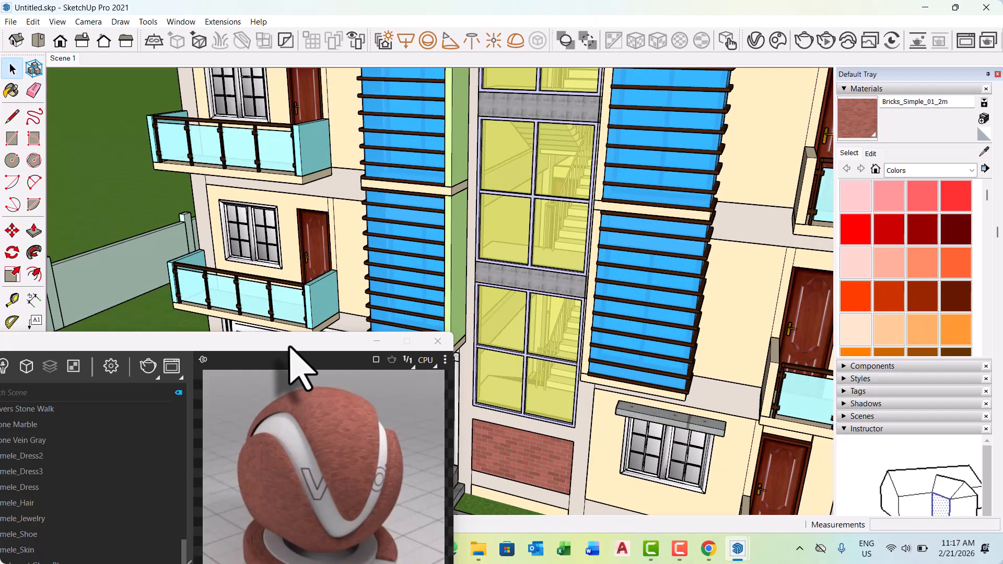
{"action": "left_click_drag", "start_coordinate": [290, 347], "coordinate": [486, 90]}
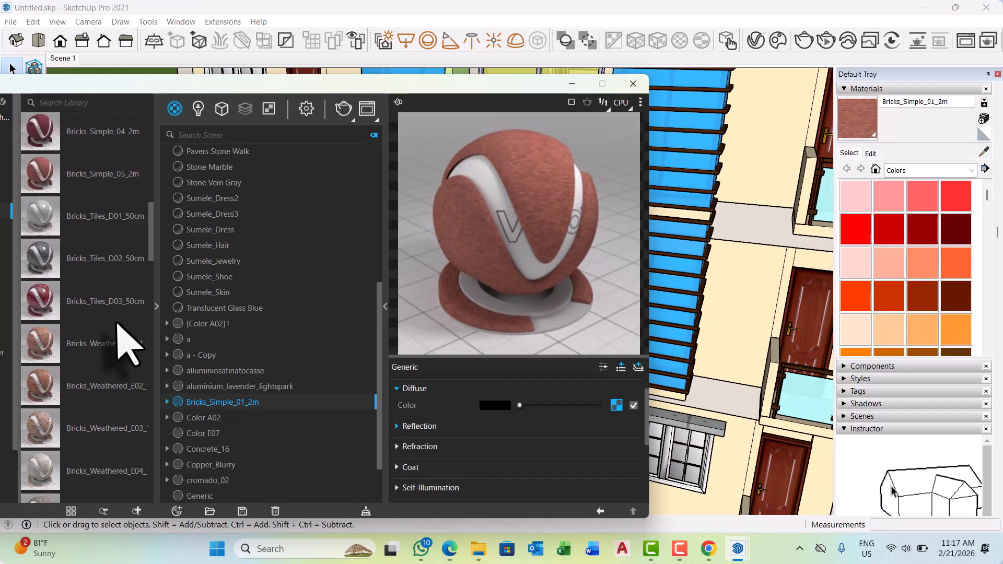
{"action": "scroll", "coordinate": [126, 342], "scroll_direction": "down", "scroll_amount": 3}
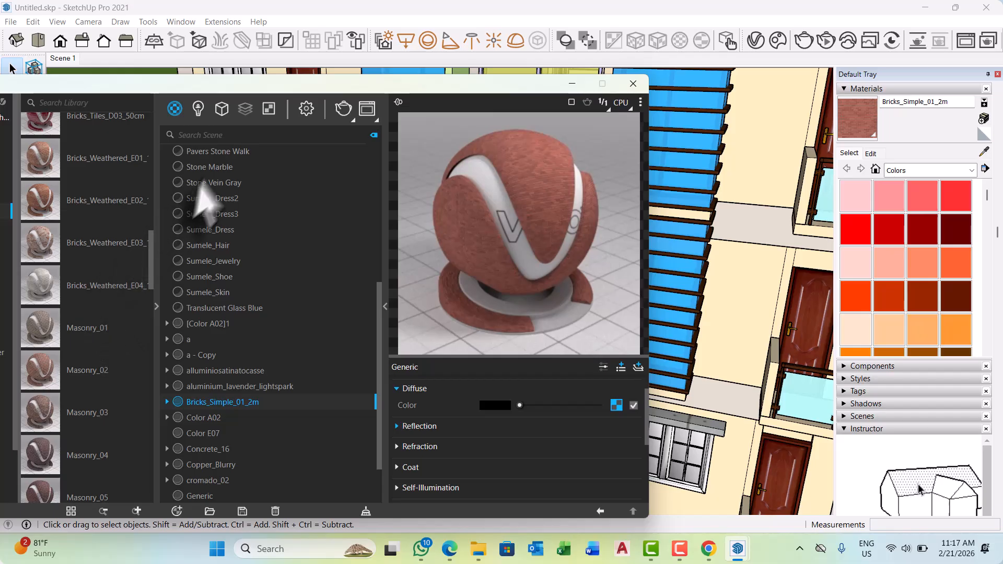
{"action": "left_click_drag", "start_coordinate": [277, 83], "coordinate": [425, 235]}
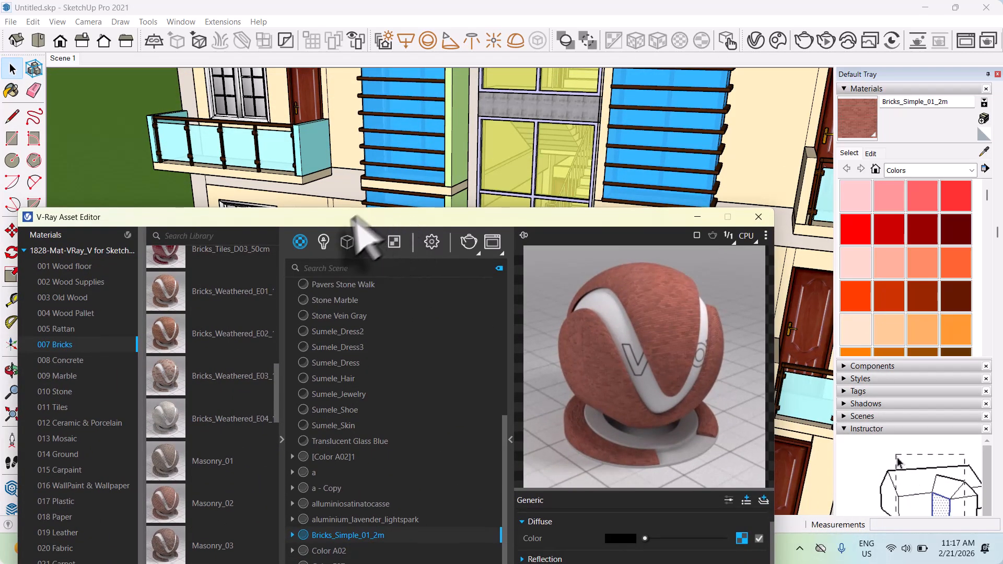
{"action": "left_click", "coordinate": [325, 151]}
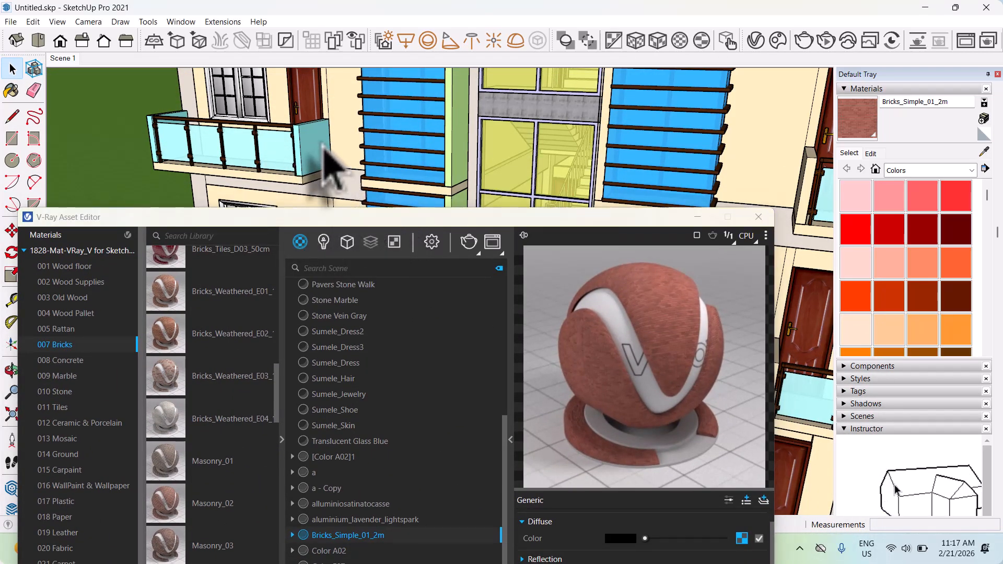
{"action": "double_click", "coordinate": [323, 149]}
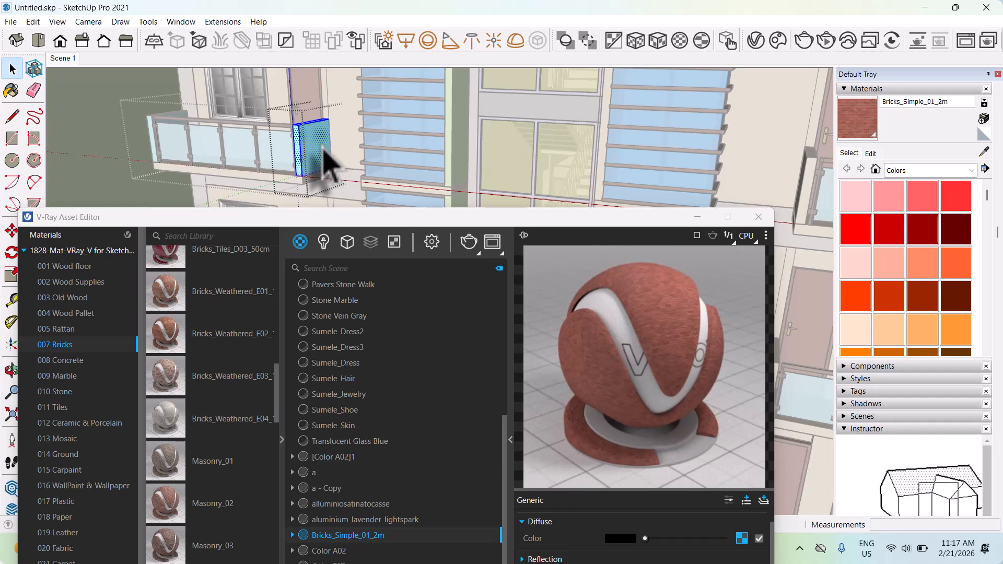
Apply the Bricks_Weathered_E03 library material to the balcony's inner end panel.
{"action": "left_click", "coordinate": [223, 381]}
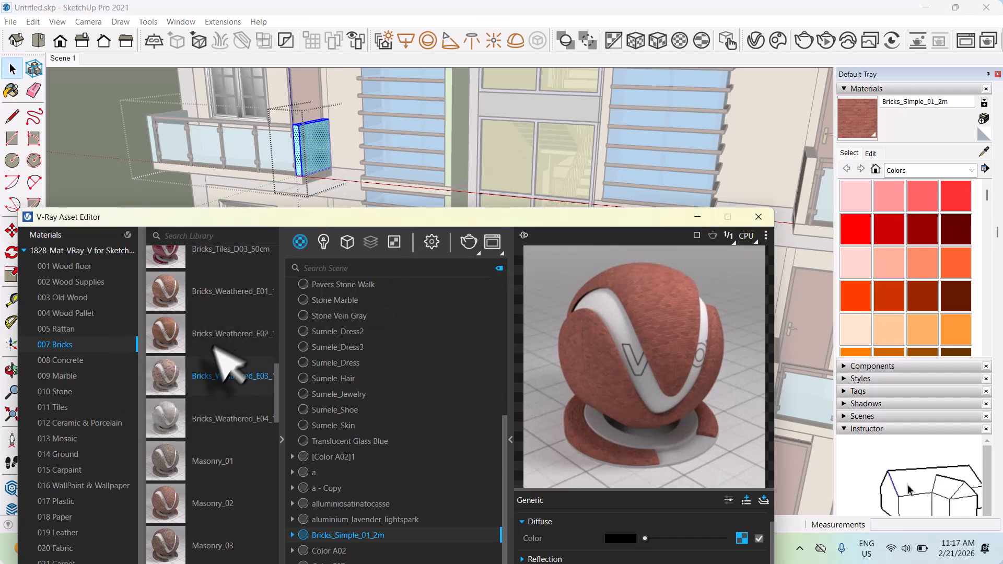
{"action": "scroll", "coordinate": [214, 347], "scroll_direction": "down", "scroll_amount": 6}
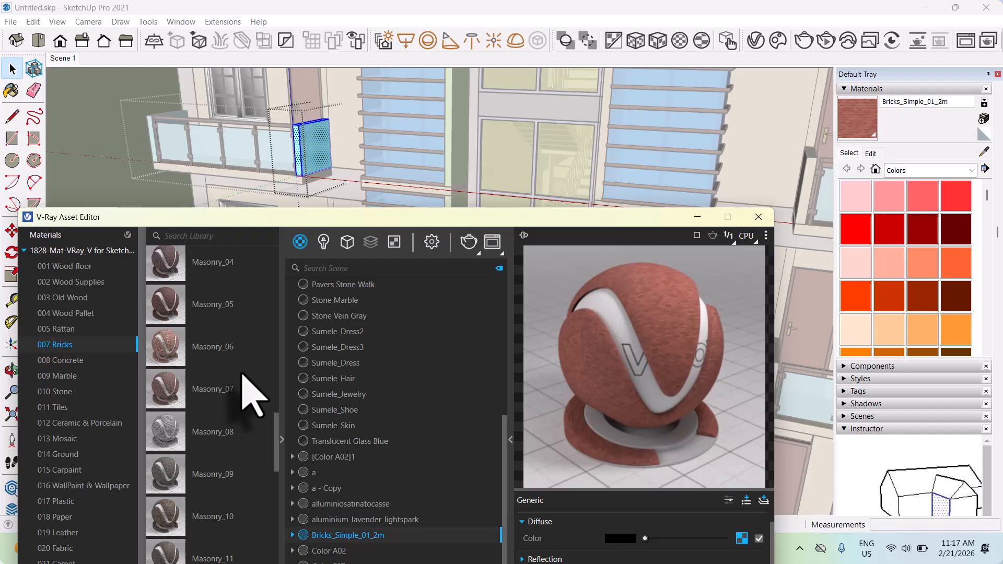
{"action": "scroll", "coordinate": [250, 394], "scroll_direction": "down", "scroll_amount": 2}
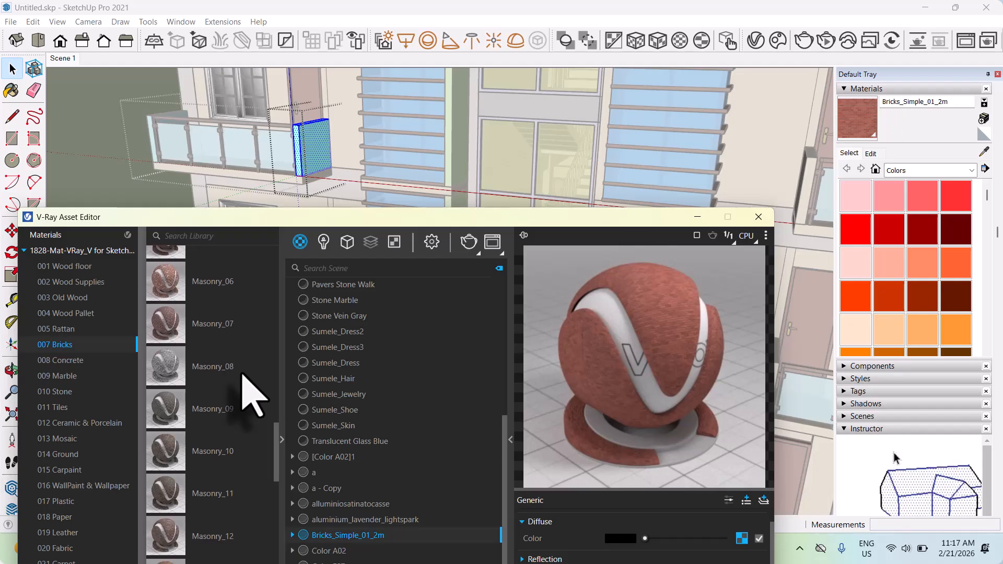
{"action": "scroll", "coordinate": [242, 374], "scroll_direction": "up", "scroll_amount": 8}
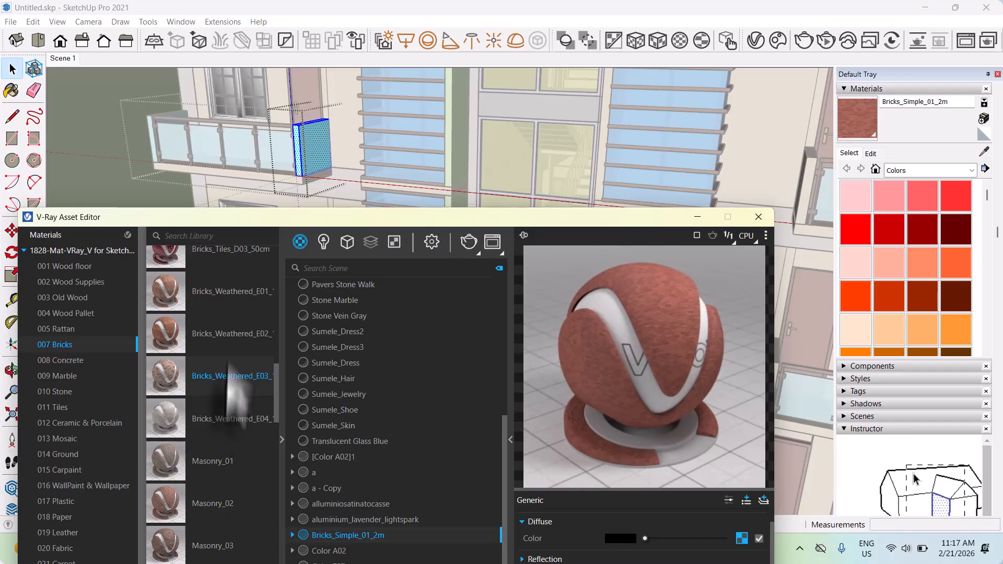
{"action": "left_click_drag", "start_coordinate": [232, 391], "coordinate": [301, 292]}
{"action": "left_click_drag", "start_coordinate": [334, 235], "coordinate": [229, 434]}
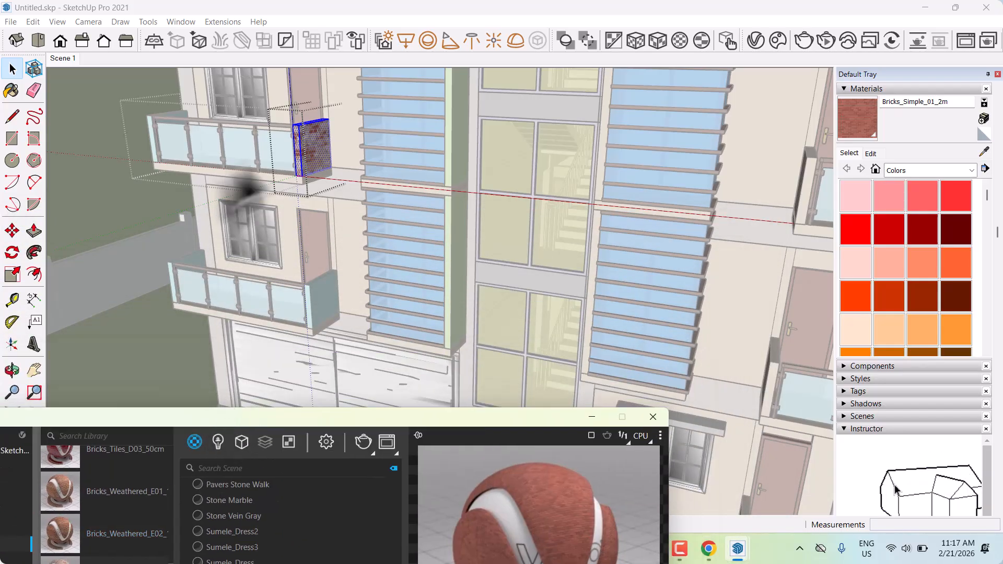
Inspect the weathered brick panel up close and leave its editing context.
{"action": "scroll", "coordinate": [321, 151], "scroll_direction": "up", "scroll_amount": 4}
{"action": "scroll", "coordinate": [313, 167], "scroll_direction": "up", "scroll_amount": 6}
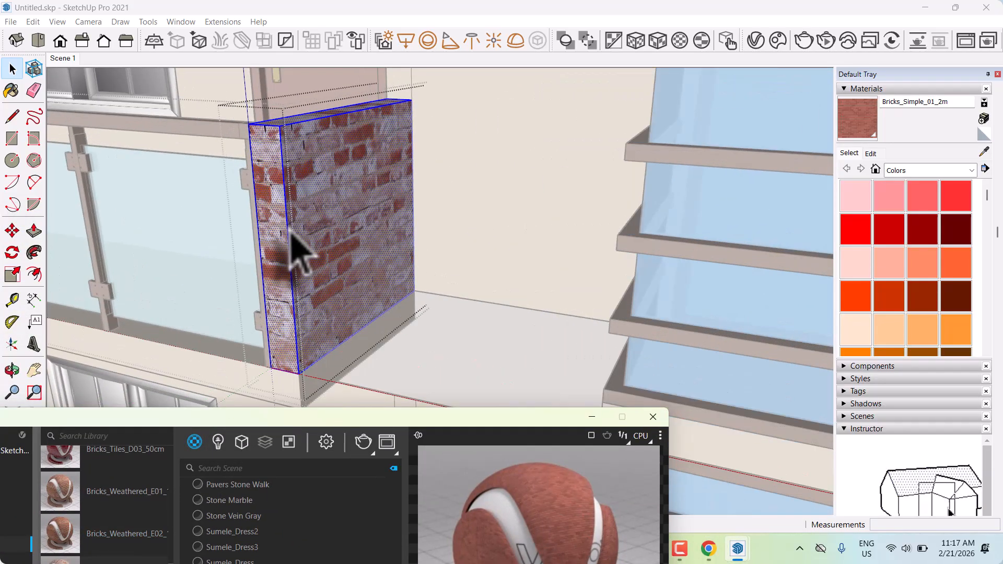
{"action": "left_click", "coordinate": [870, 153]}
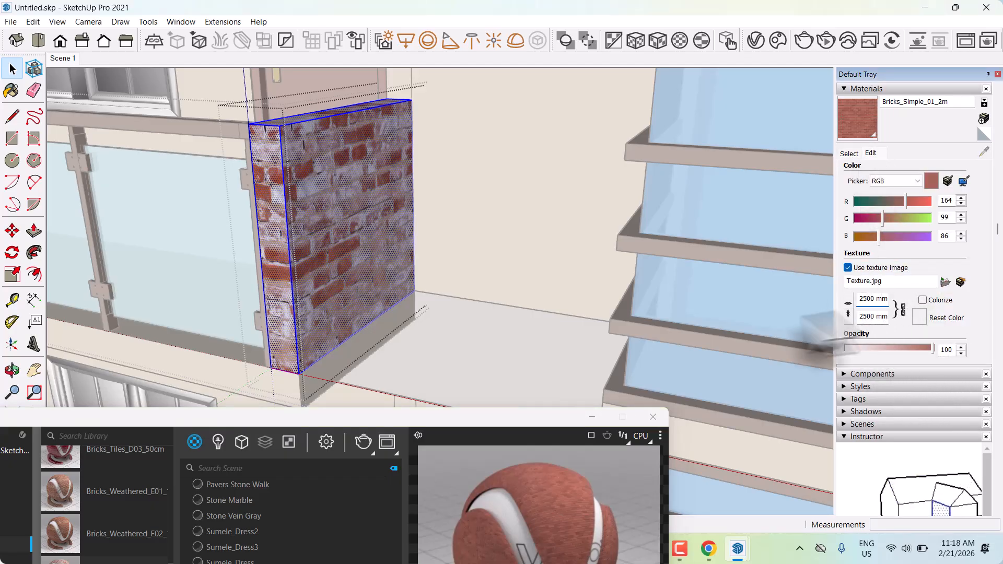
{"action": "scroll", "coordinate": [411, 290], "scroll_direction": "up", "scroll_amount": 5}
{"action": "scroll", "coordinate": [514, 292], "scroll_direction": "down", "scroll_amount": 8}
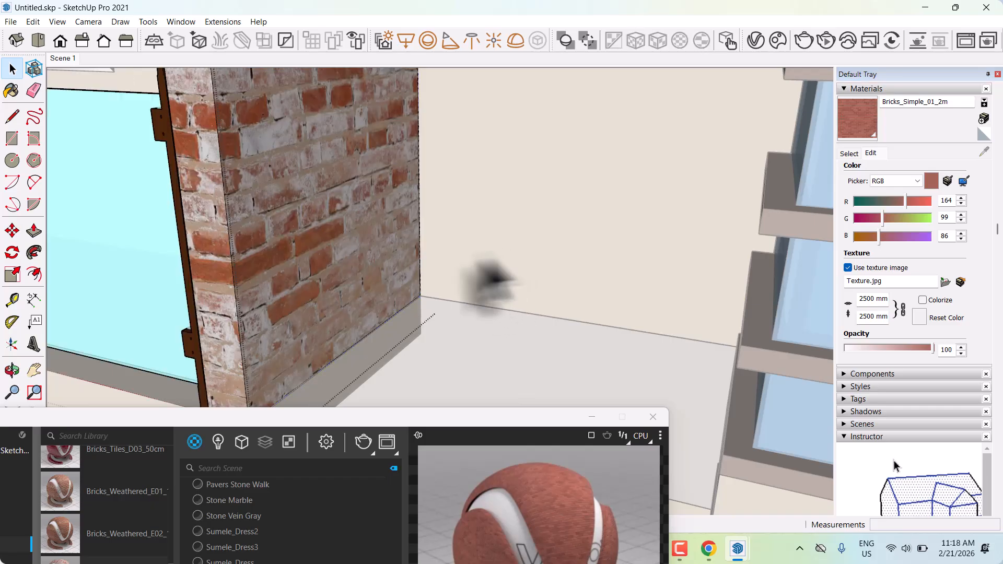
{"action": "scroll", "coordinate": [437, 304], "scroll_direction": "down", "scroll_amount": 10}
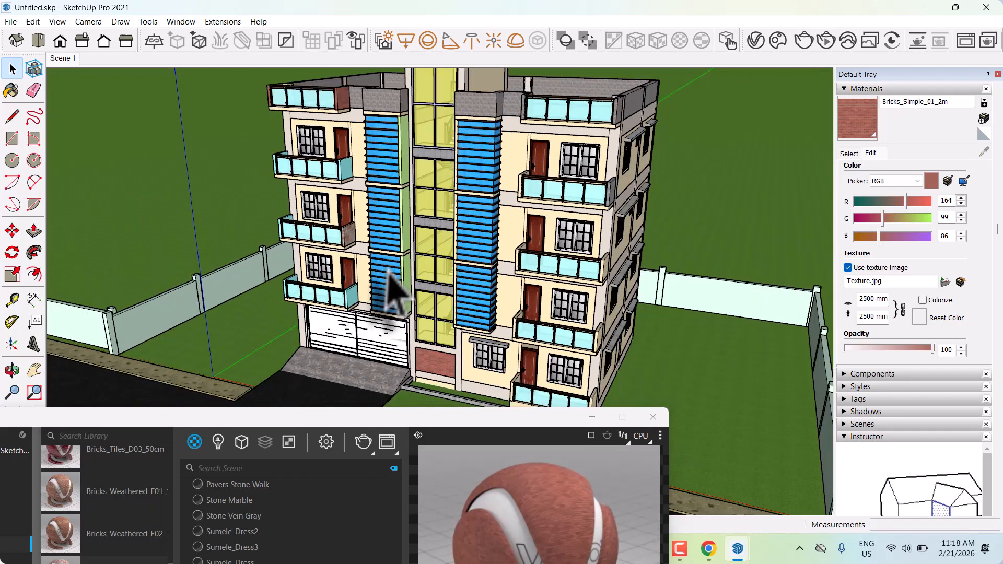
Examine the whole building from several angles, including the balconies, the ground-floor brick panel and the garage door.
{"action": "middle_click_drag", "start_coordinate": [387, 270], "coordinate": [371, 277]}
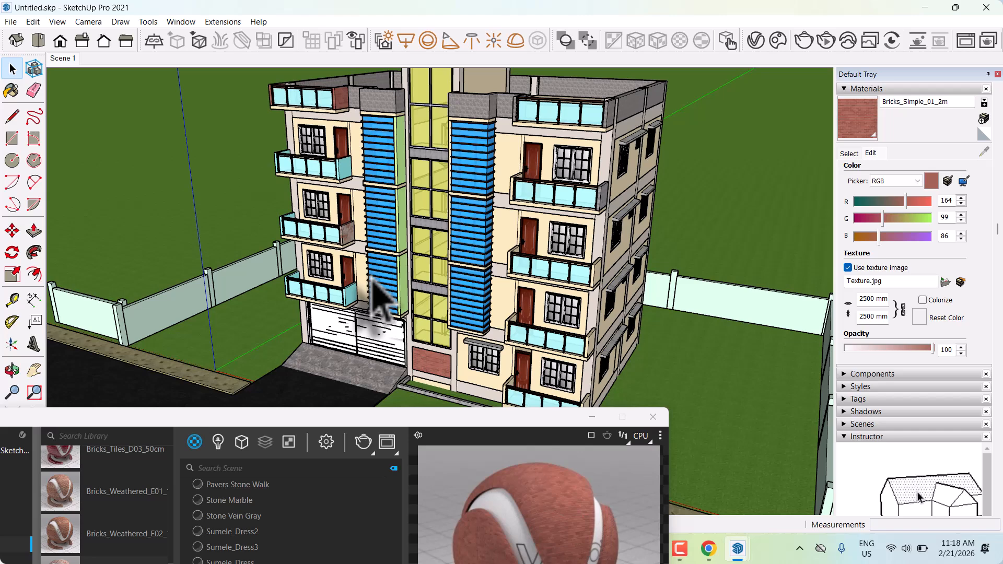
{"action": "scroll", "coordinate": [403, 335], "scroll_direction": "down", "scroll_amount": 10}
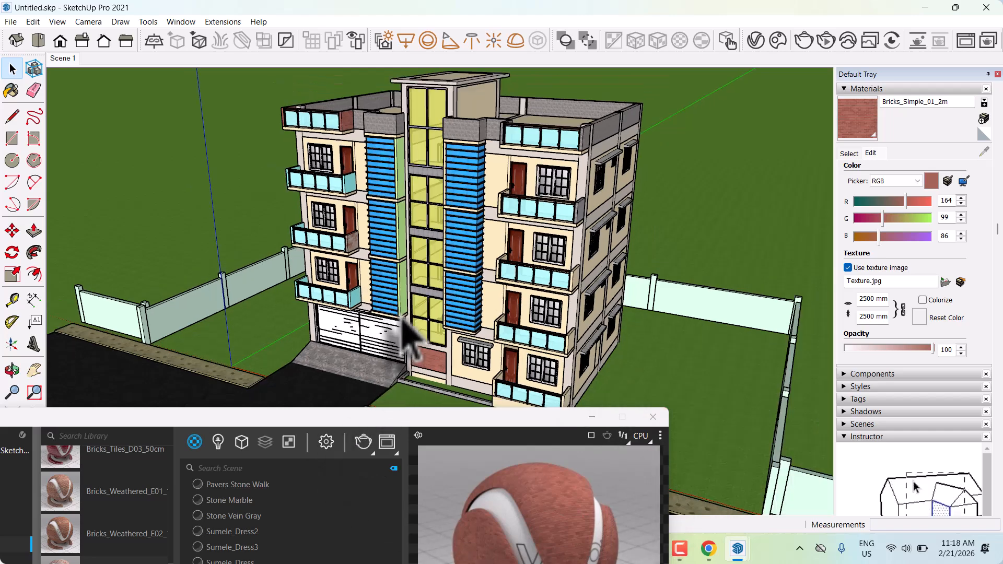
{"action": "middle_click_drag", "start_coordinate": [423, 309], "coordinate": [413, 256]}
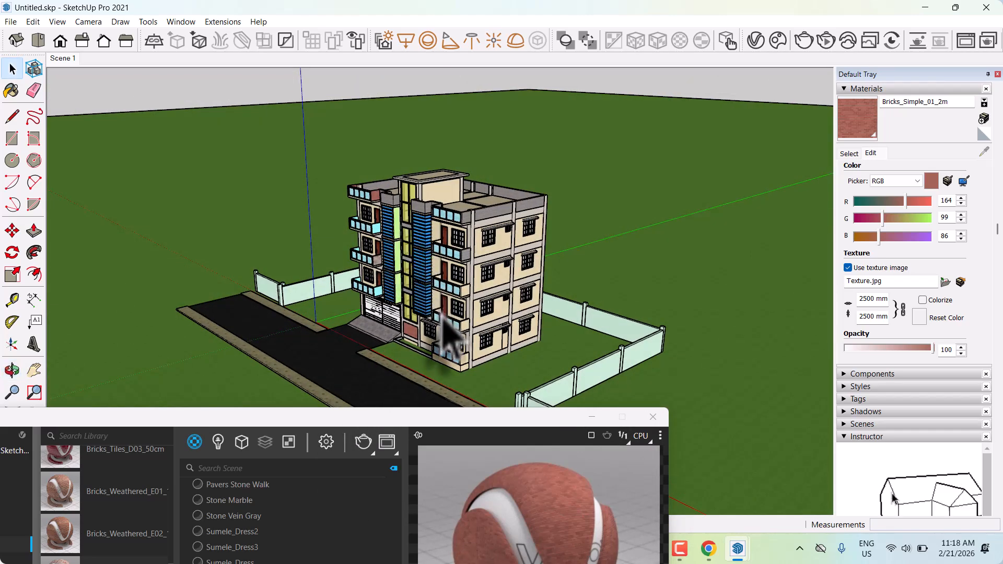
{"action": "scroll", "coordinate": [448, 363], "scroll_direction": "up", "scroll_amount": 5}
{"action": "middle_click_drag", "start_coordinate": [401, 326], "coordinate": [501, 337]}
{"action": "scroll", "coordinate": [377, 336], "scroll_direction": "up", "scroll_amount": 7}
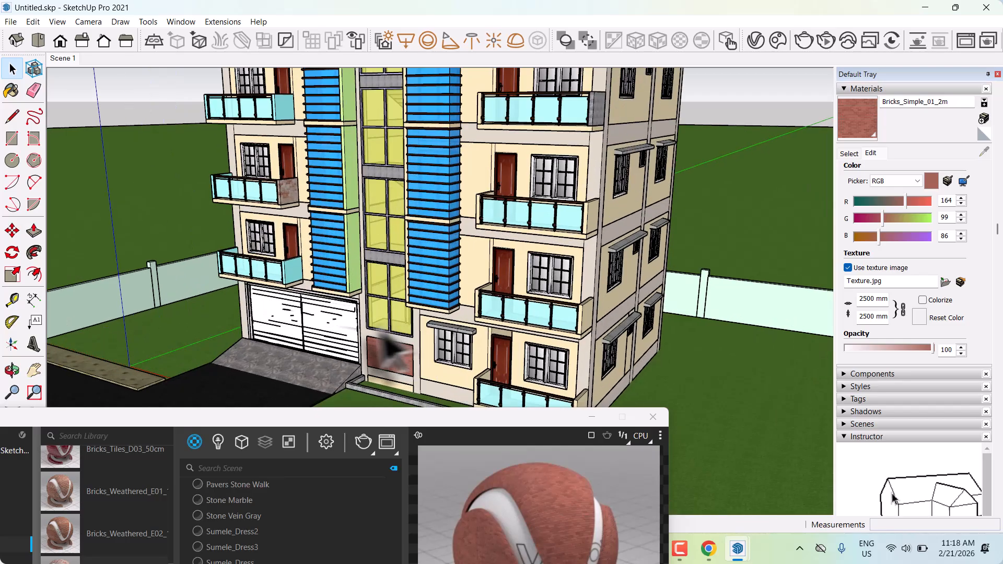
{"action": "middle_click_drag", "start_coordinate": [410, 335], "coordinate": [526, 372]}
{"action": "scroll", "coordinate": [394, 387], "scroll_direction": "up", "scroll_amount": 4}
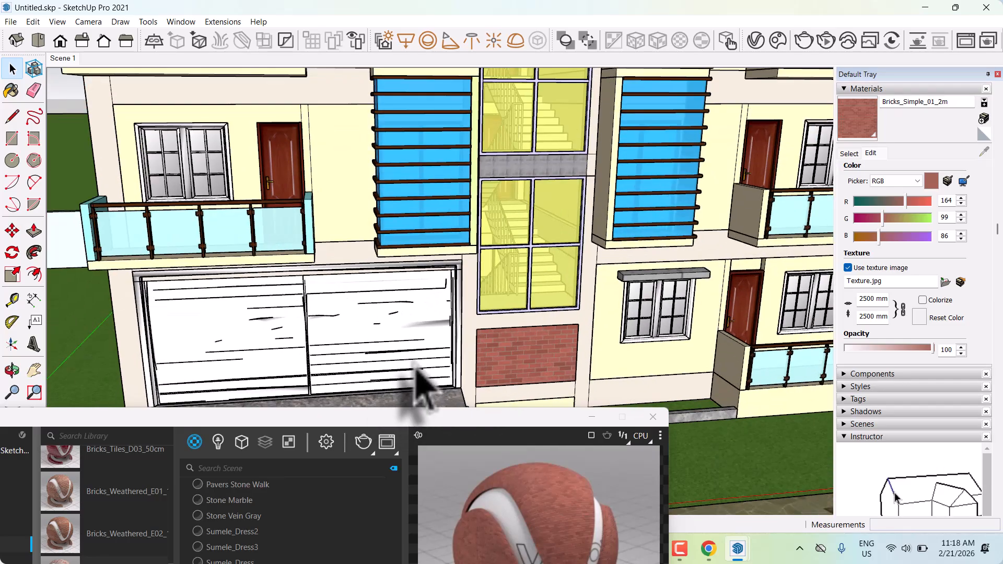
{"action": "middle_click_drag", "start_coordinate": [414, 366], "coordinate": [286, 374]}
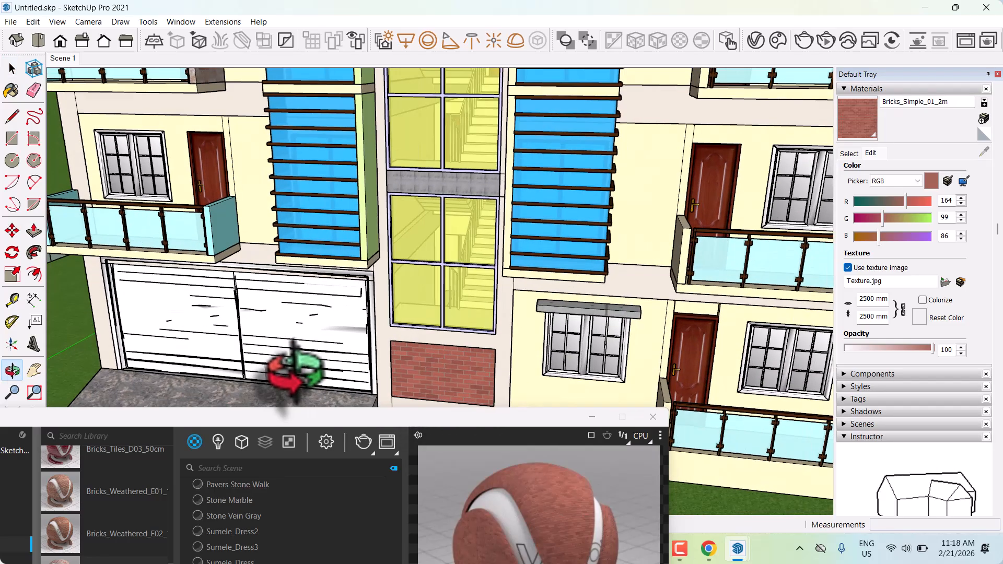
{"action": "left_click", "coordinate": [250, 346]}
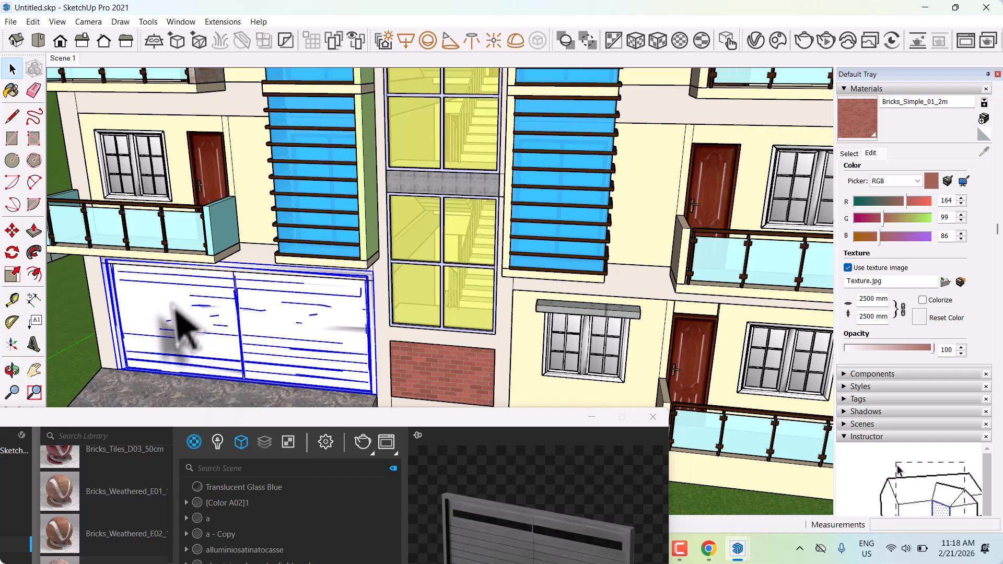
{"action": "scroll", "coordinate": [191, 324], "scroll_direction": "down", "scroll_amount": 10}
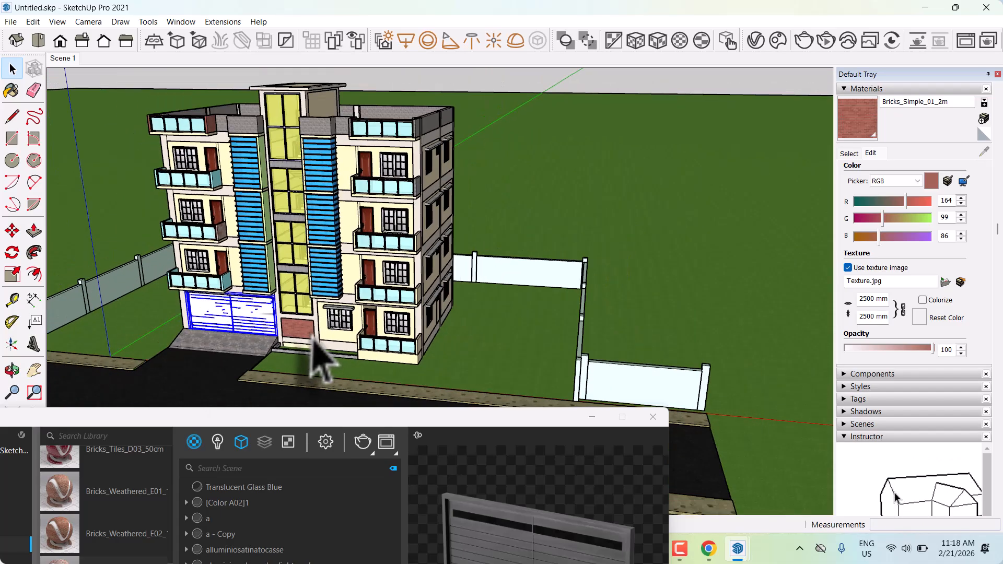
{"action": "scroll", "coordinate": [313, 340], "scroll_direction": "down", "scroll_amount": 2}
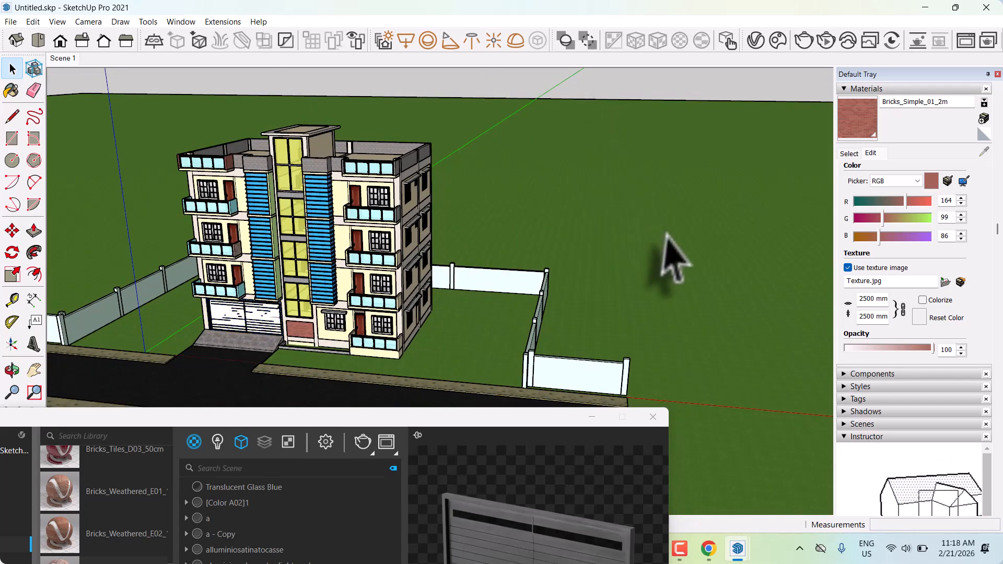
{"action": "mouse_move", "coordinate": [674, 259]}
{"action": "middle_mouse_down"}
{"action": "mouse_move", "coordinate": [314, 235]}
{"action": "mouse_move", "coordinate": [467, 370]}
{"action": "mouse_move", "coordinate": [522, 359]}
{"action": "middle_mouse_up"}
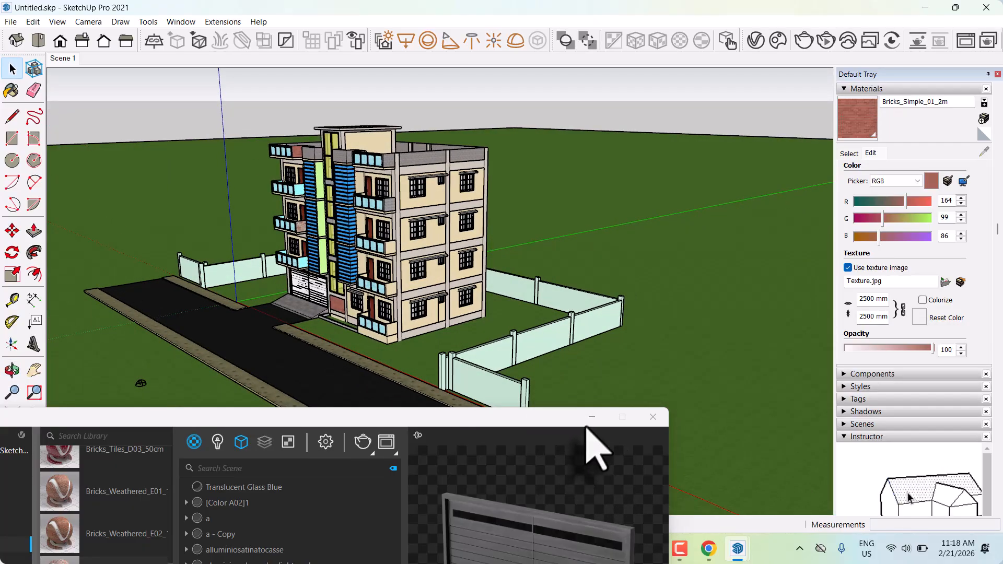
Minimize the V-Ray Asset Editor, switch to Chrome and search Google for "wall texture".
{"action": "left_click", "coordinate": [592, 417]}
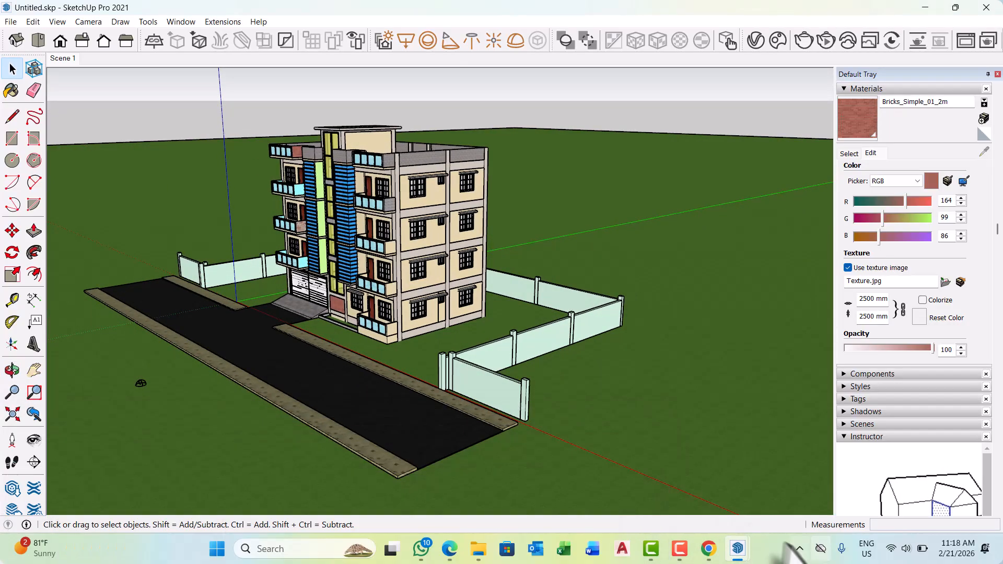
{"action": "left_click", "coordinate": [707, 550]}
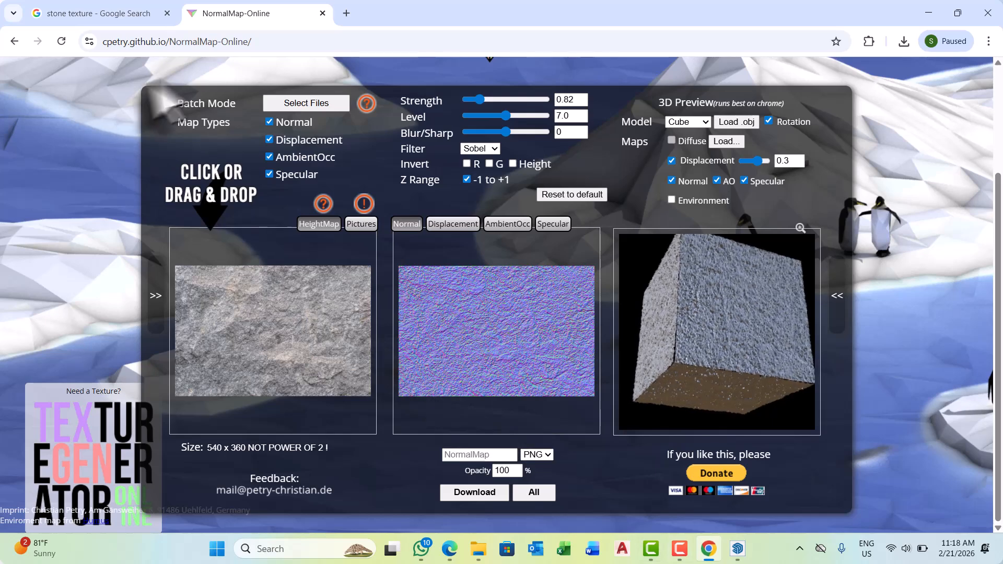
{"action": "left_click", "coordinate": [96, 14]}
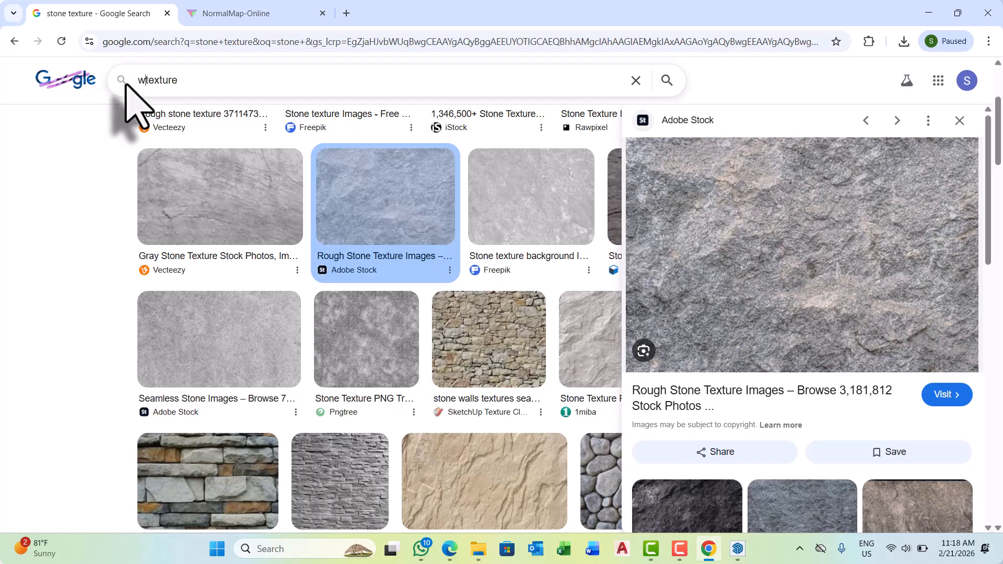
{"action": "type", "text": "all"}
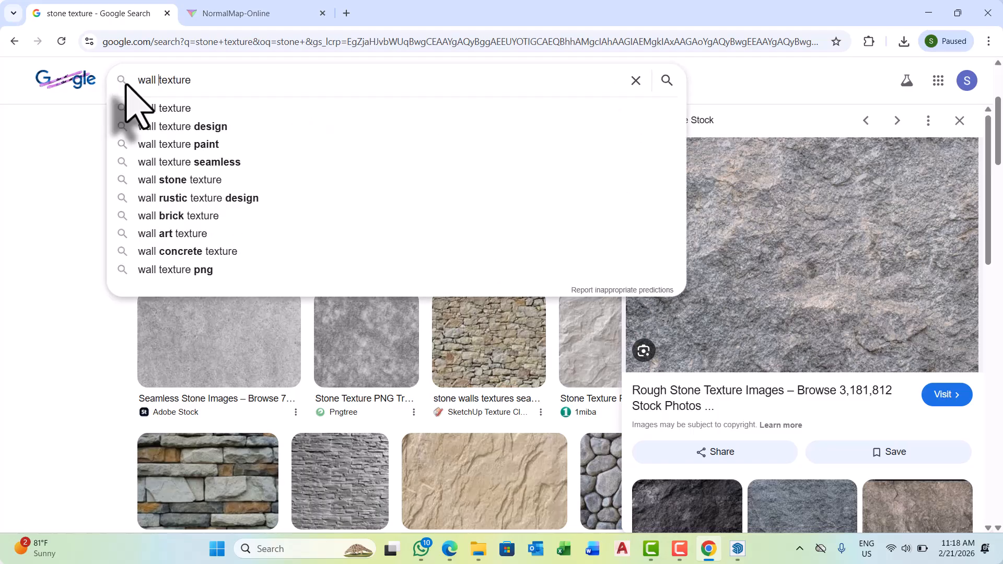
{"action": "key", "text": "Return"}
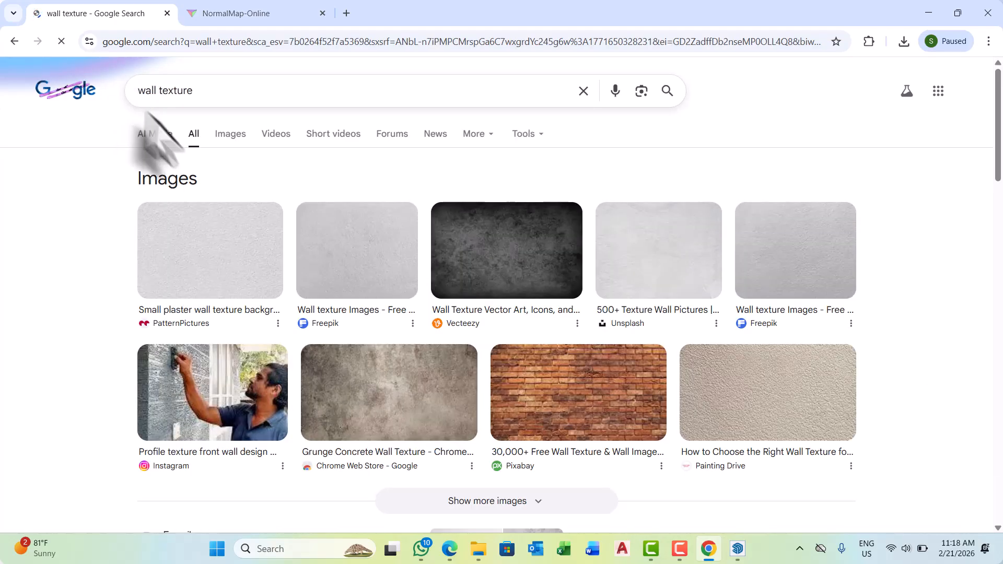
Examine the wall texture image results, expanding the list to compare more plaster, concrete and brick pictures.
{"action": "scroll", "coordinate": [381, 392], "scroll_direction": "down", "scroll_amount": 5}
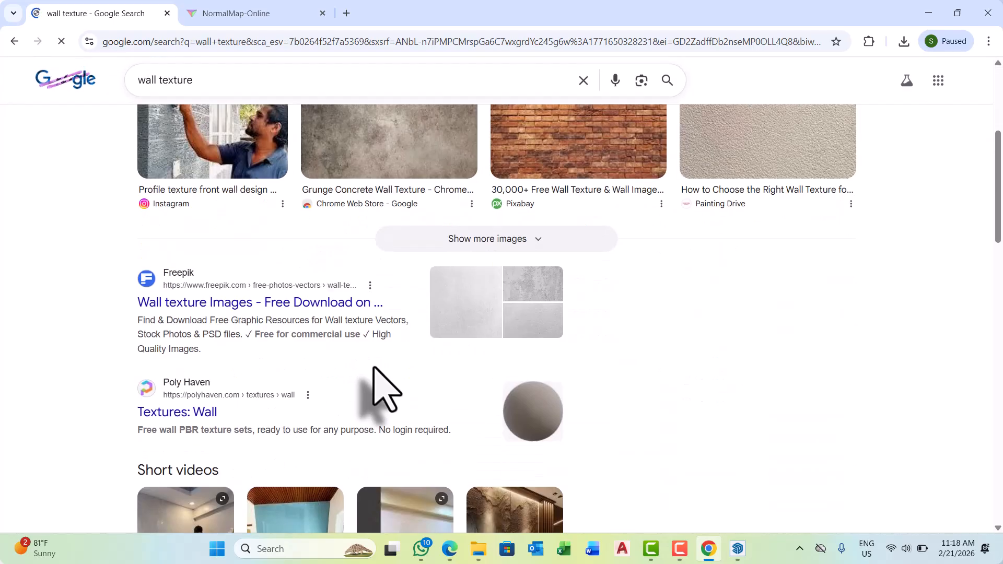
{"action": "scroll", "coordinate": [335, 447], "scroll_direction": "up", "scroll_amount": 3}
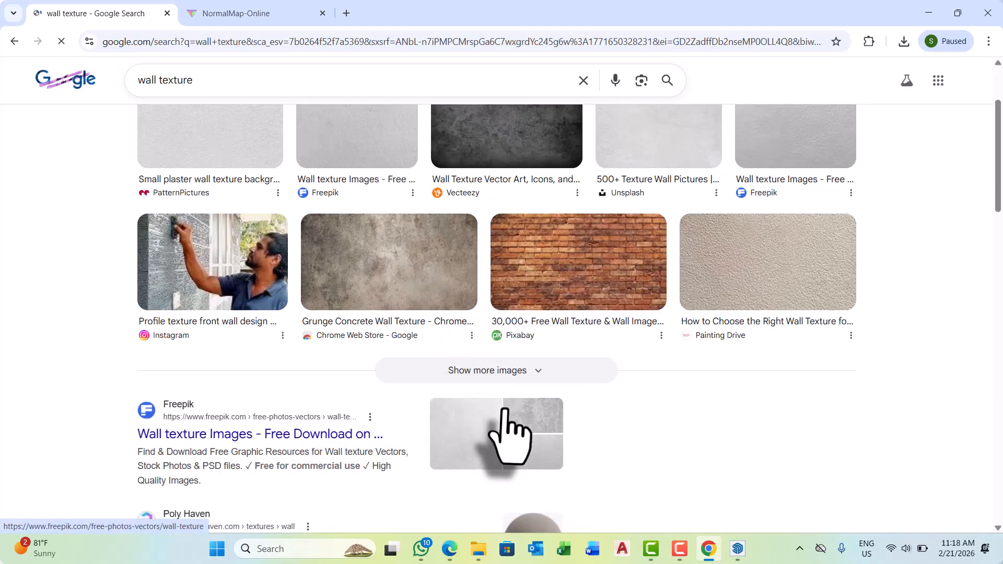
{"action": "left_click", "coordinate": [505, 370]}
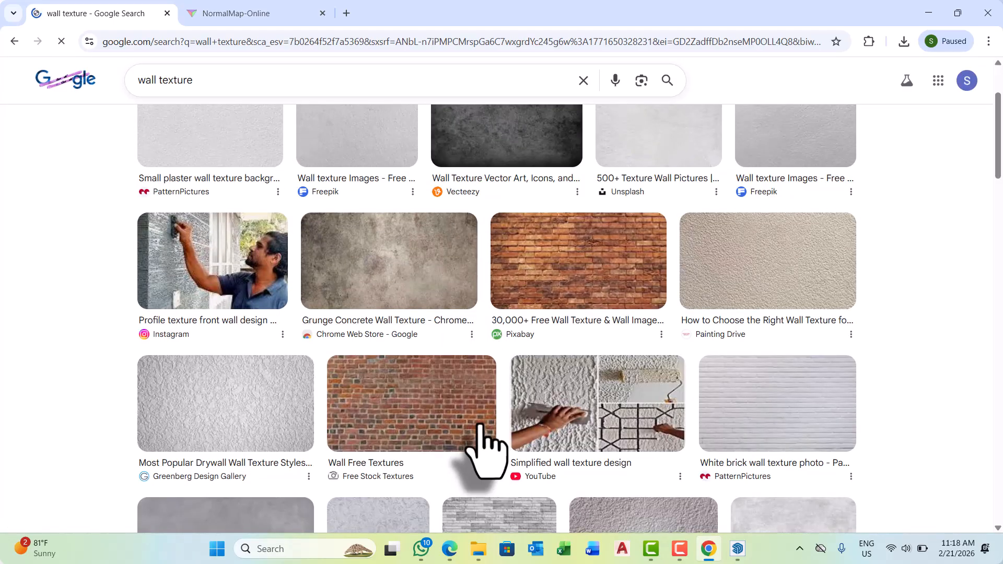
{"action": "scroll", "coordinate": [476, 454], "scroll_direction": "down", "scroll_amount": 4}
{"action": "scroll", "coordinate": [476, 454], "scroll_direction": "down", "scroll_amount": 10}
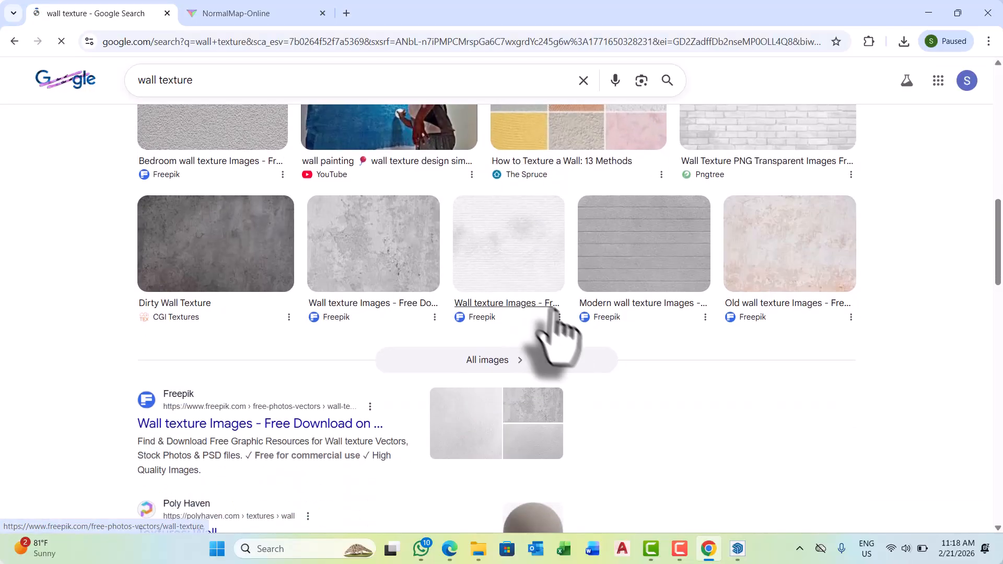
{"action": "scroll", "coordinate": [526, 402], "scroll_direction": "up", "scroll_amount": 4}
{"action": "scroll", "coordinate": [544, 517], "scroll_direction": "up", "scroll_amount": 8}
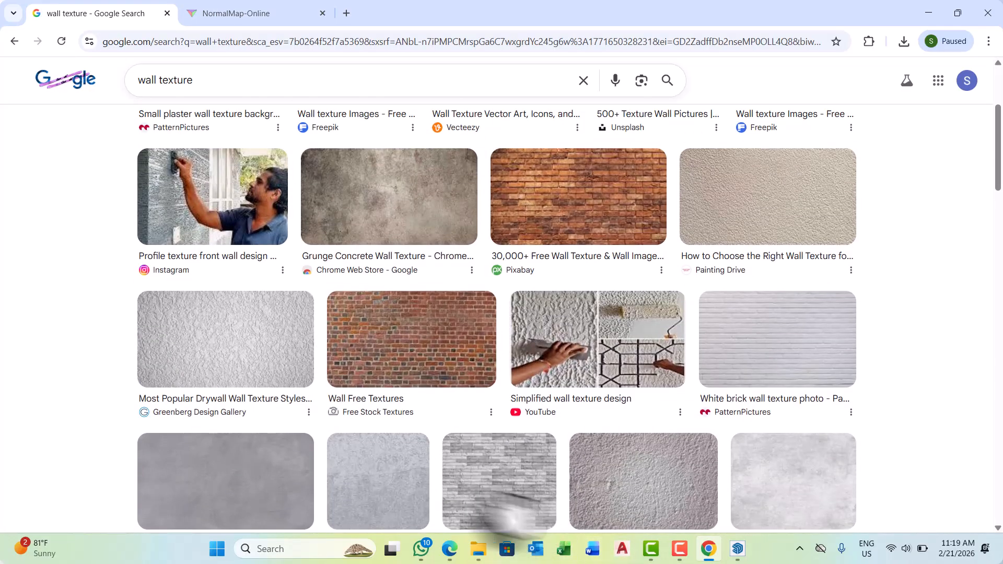
{"action": "scroll", "coordinate": [418, 459], "scroll_direction": "up", "scroll_amount": 3}
{"action": "scroll", "coordinate": [407, 449], "scroll_direction": "up", "scroll_amount": 2}
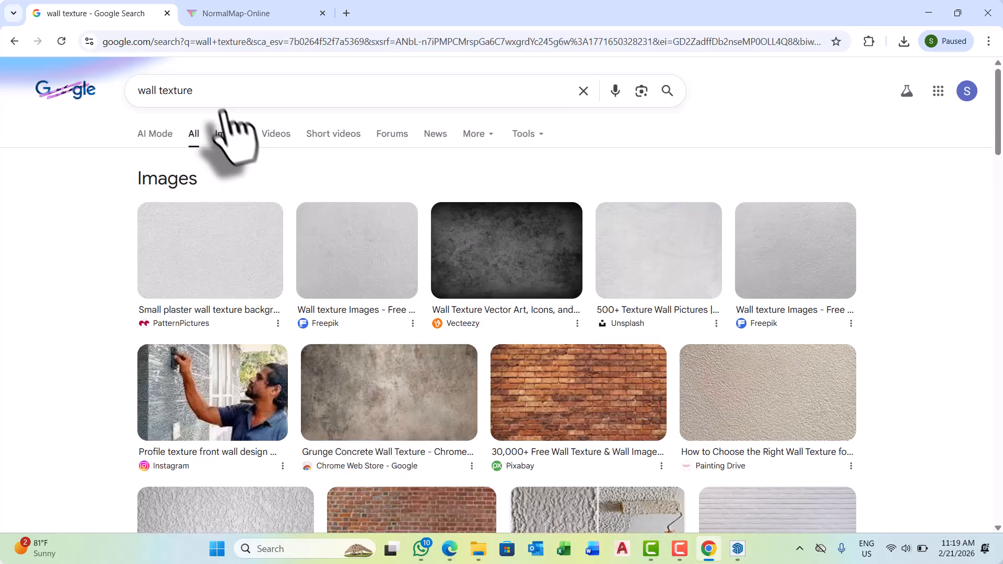
Refine the Google search to "wall texture brick".
{"action": "left_click", "coordinate": [193, 91]}
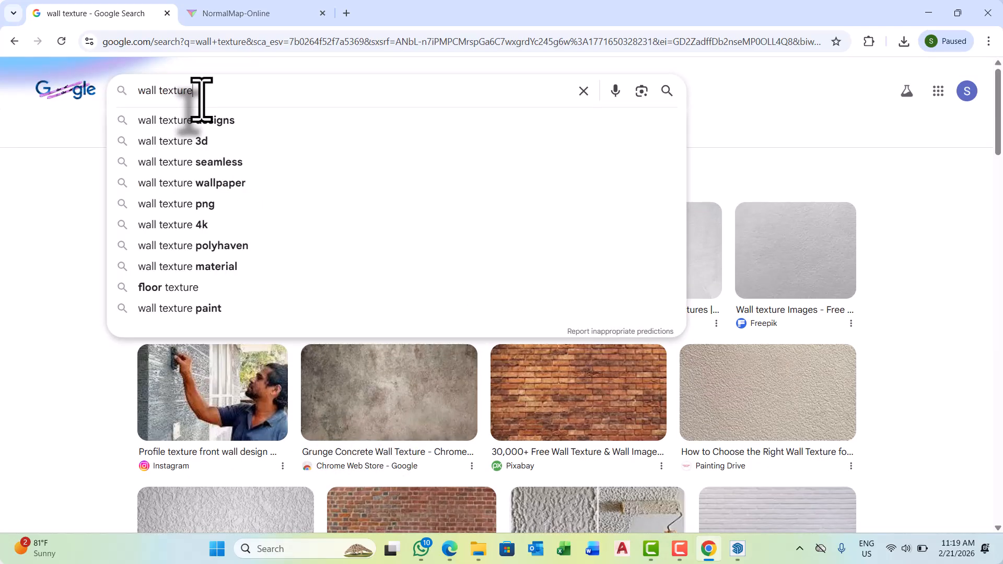
{"action": "type", "text": "bri"}
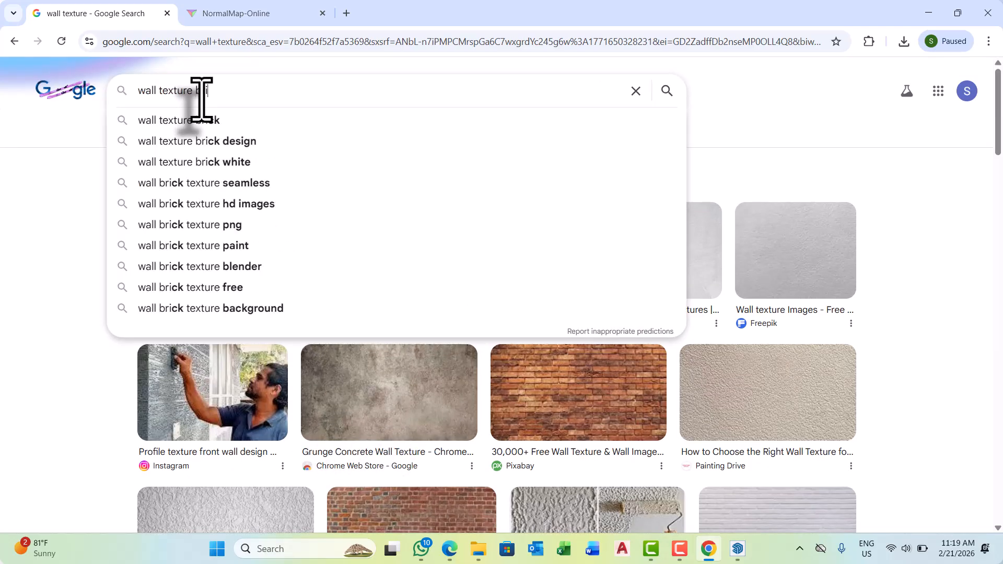
{"action": "left_click", "coordinate": [201, 121]}
Expand the brick wall image results and compare the available textures for a suitable picture.
{"action": "scroll", "coordinate": [469, 375], "scroll_direction": "down", "scroll_amount": 3}
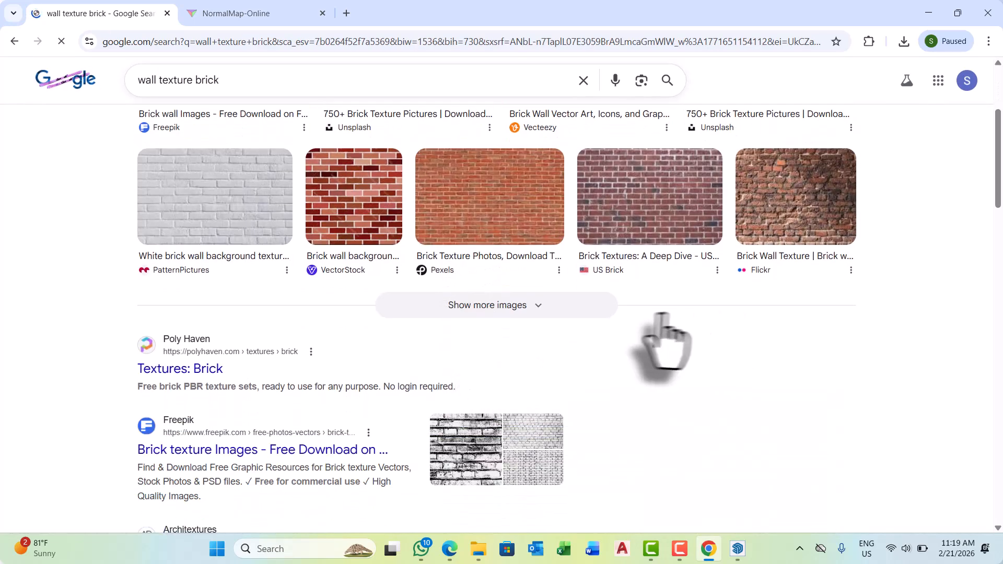
{"action": "left_click", "coordinate": [574, 310]}
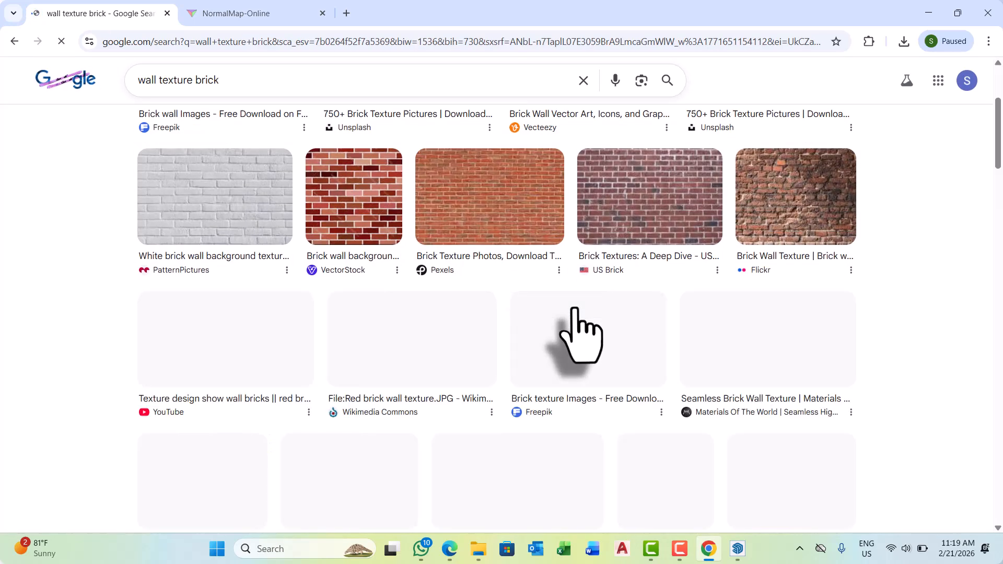
{"action": "scroll", "coordinate": [558, 355], "scroll_direction": "down", "scroll_amount": 2}
{"action": "scroll", "coordinate": [553, 355], "scroll_direction": "down", "scroll_amount": 3}
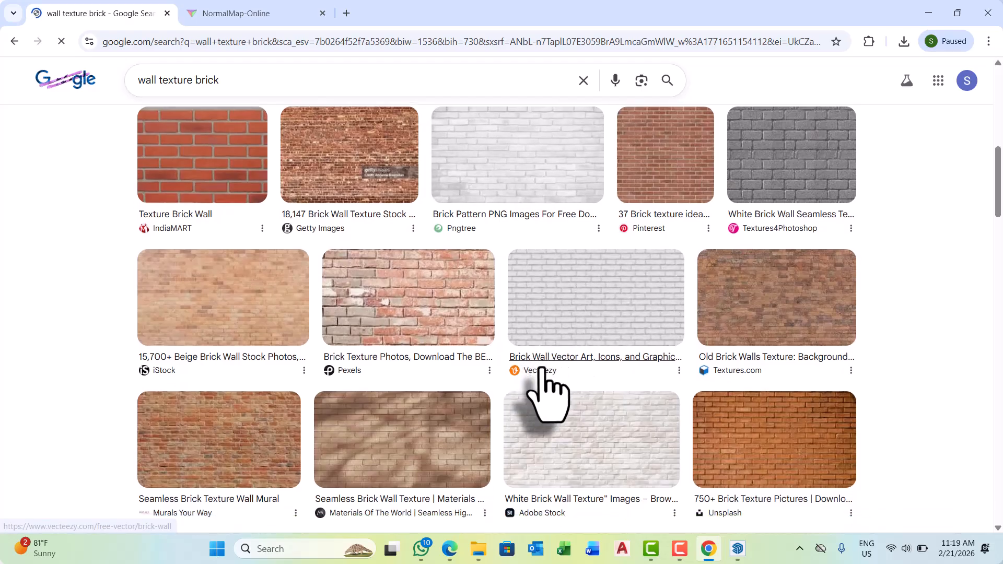
{"action": "scroll", "coordinate": [536, 379], "scroll_direction": "down", "scroll_amount": 5}
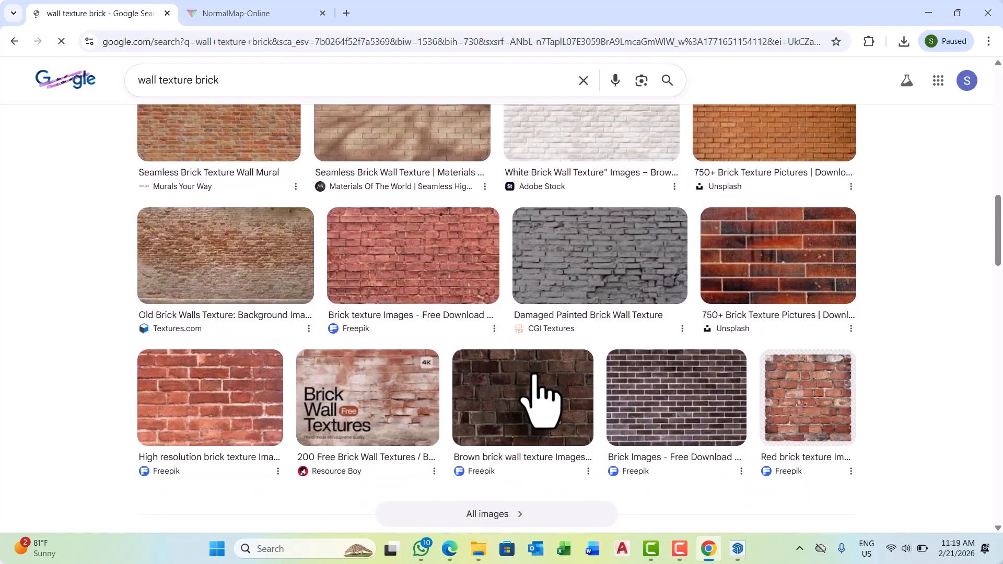
{"action": "scroll", "coordinate": [410, 467], "scroll_direction": "down", "scroll_amount": 1}
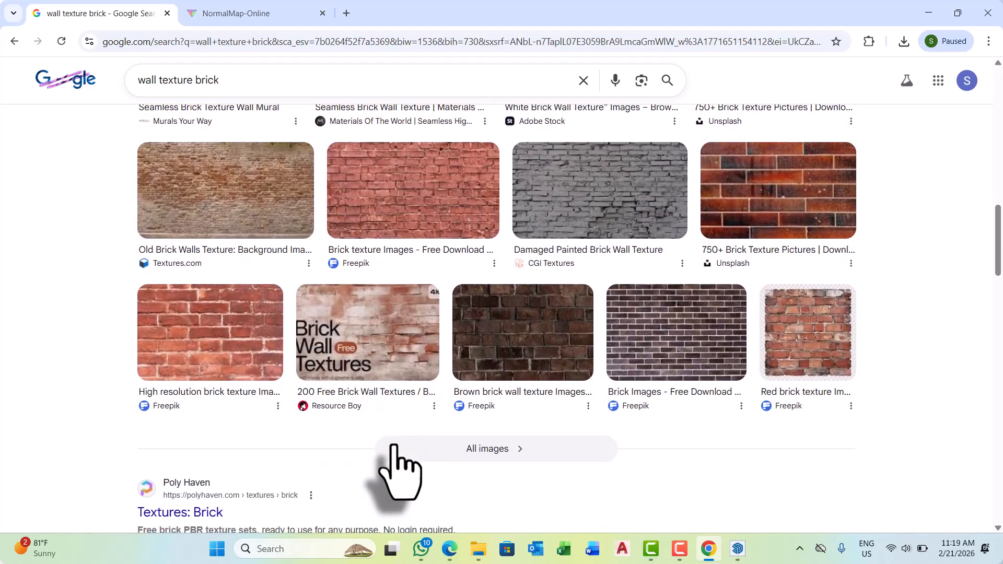
{"action": "scroll", "coordinate": [439, 468], "scroll_direction": "down", "scroll_amount": 5}
{"action": "scroll", "coordinate": [446, 460], "scroll_direction": "up", "scroll_amount": 9}
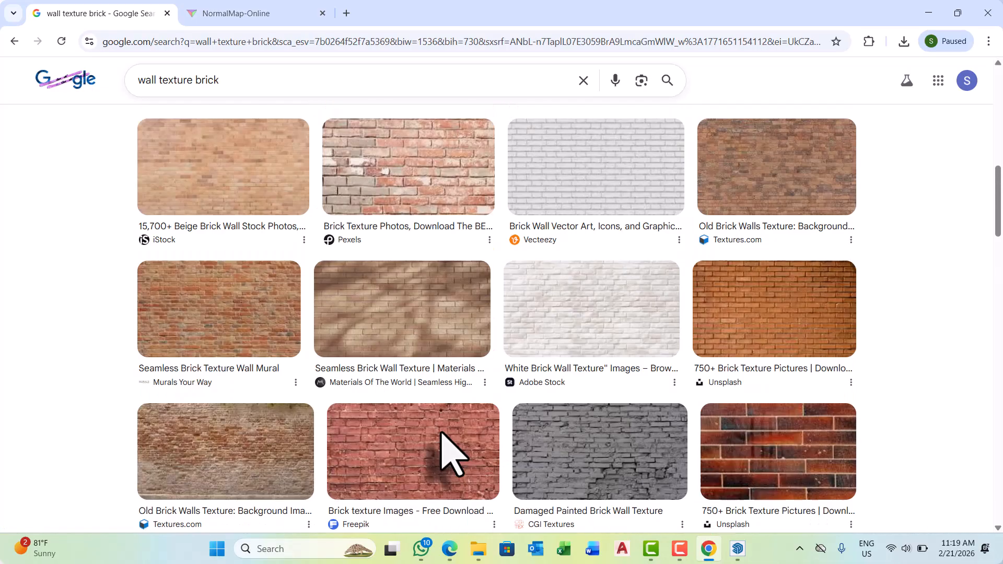
{"action": "scroll", "coordinate": [446, 460], "scroll_direction": "up", "scroll_amount": 3}
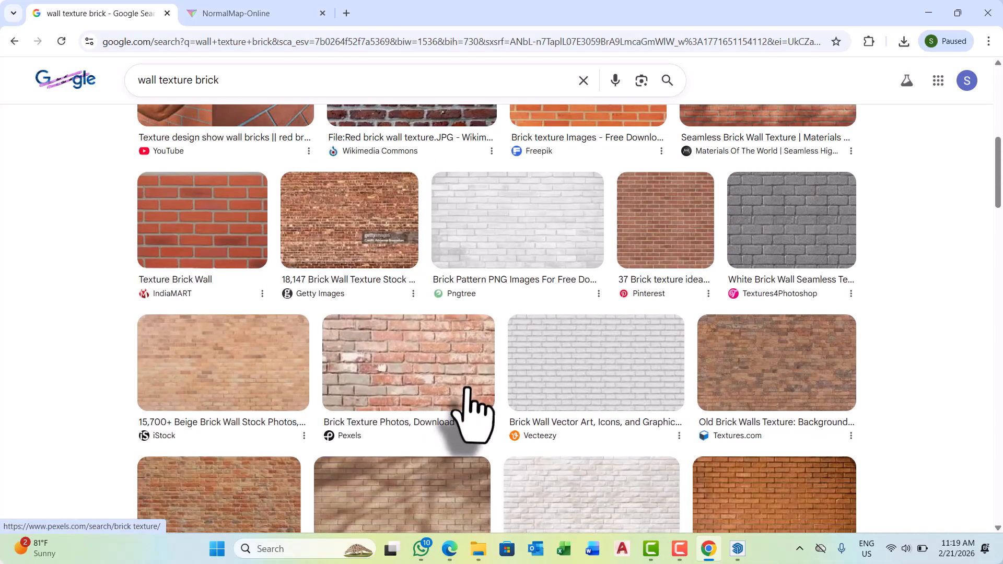
{"action": "scroll", "coordinate": [468, 412], "scroll_direction": "up", "scroll_amount": 5}
{"action": "scroll", "coordinate": [468, 412], "scroll_direction": "up", "scroll_amount": 3}
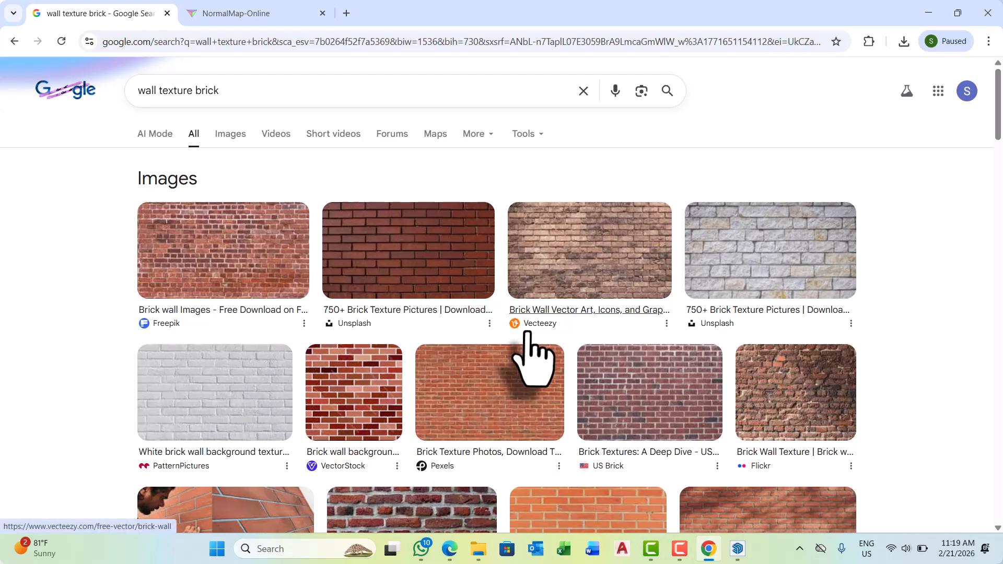
Save the pale stone brick picture from Unsplash to the Desktop as images.jpeg.
{"action": "left_click", "coordinate": [791, 260]}
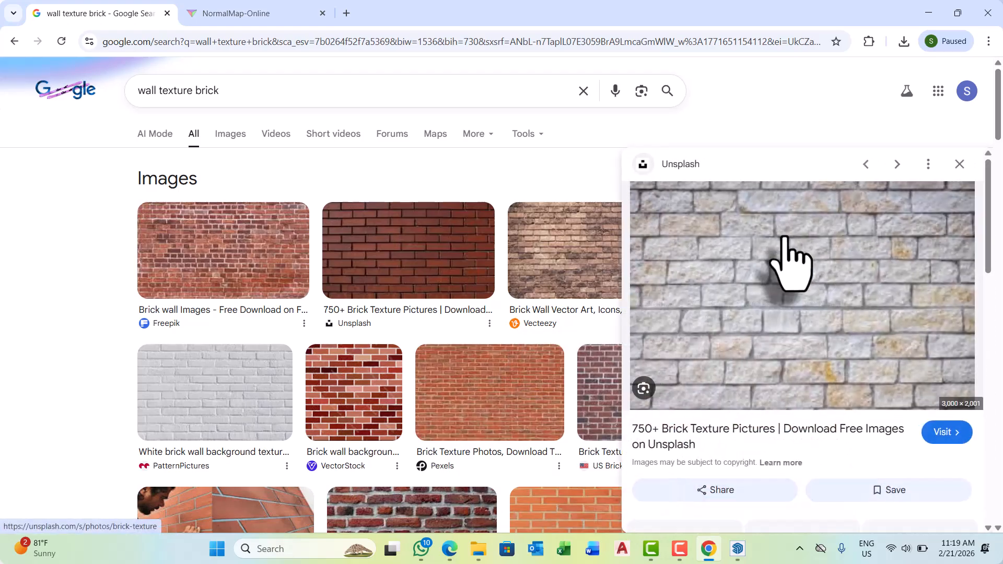
{"action": "right_click", "coordinate": [756, 263]}
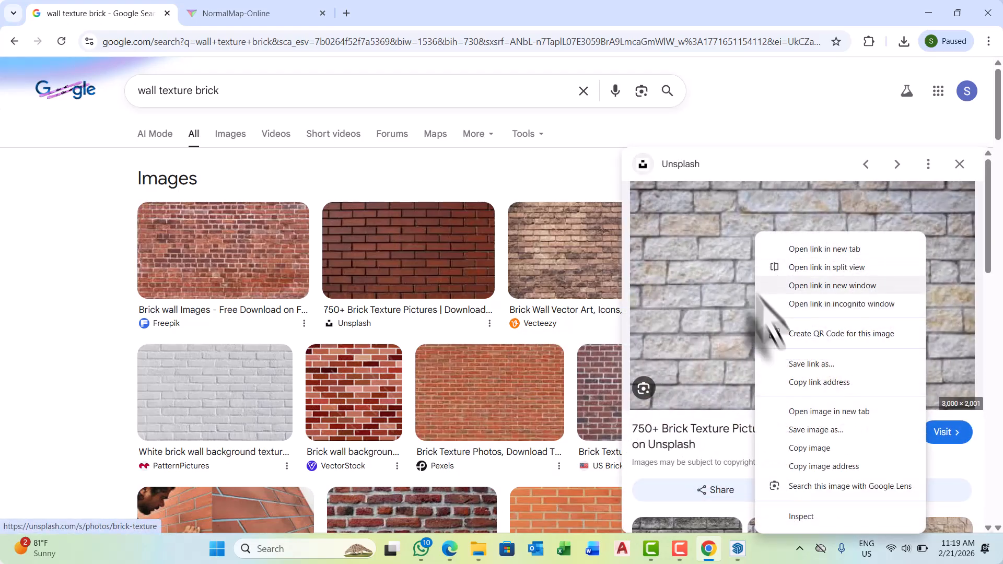
{"action": "left_click", "coordinate": [824, 429]}
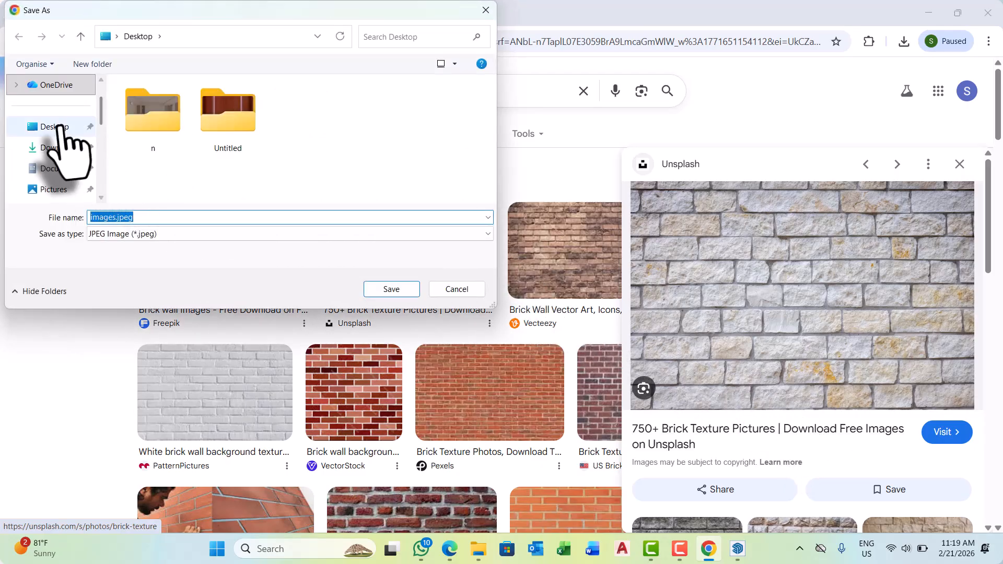
{"action": "left_click", "coordinate": [57, 127]}
{"action": "left_click", "coordinate": [391, 289]}
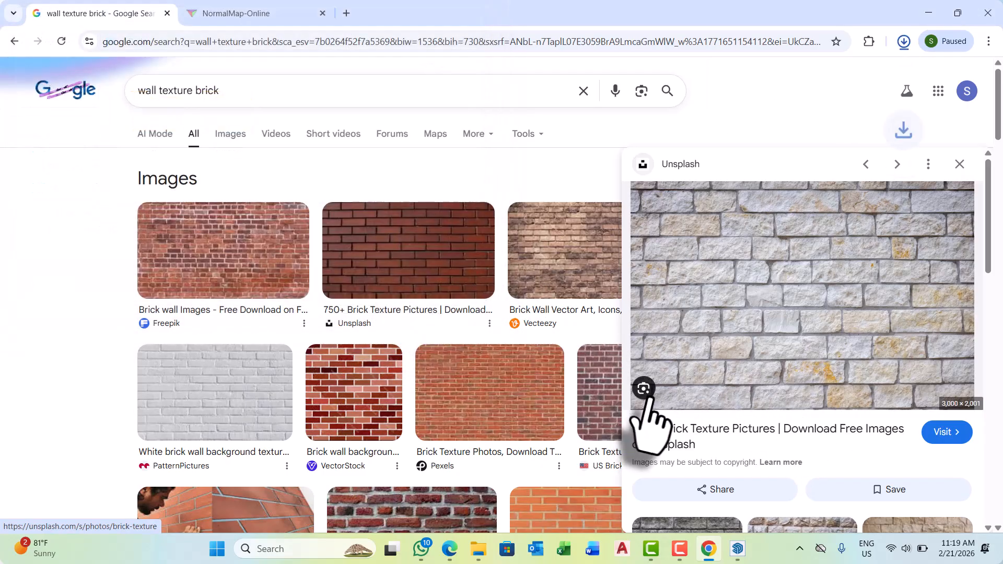
Switch to SketchUp, open the boundary wall group and paint the panel behind the front corner posts with Color A03.
{"action": "left_click", "coordinate": [928, 13]}
{"action": "scroll", "coordinate": [454, 359], "scroll_direction": "up", "scroll_amount": 3}
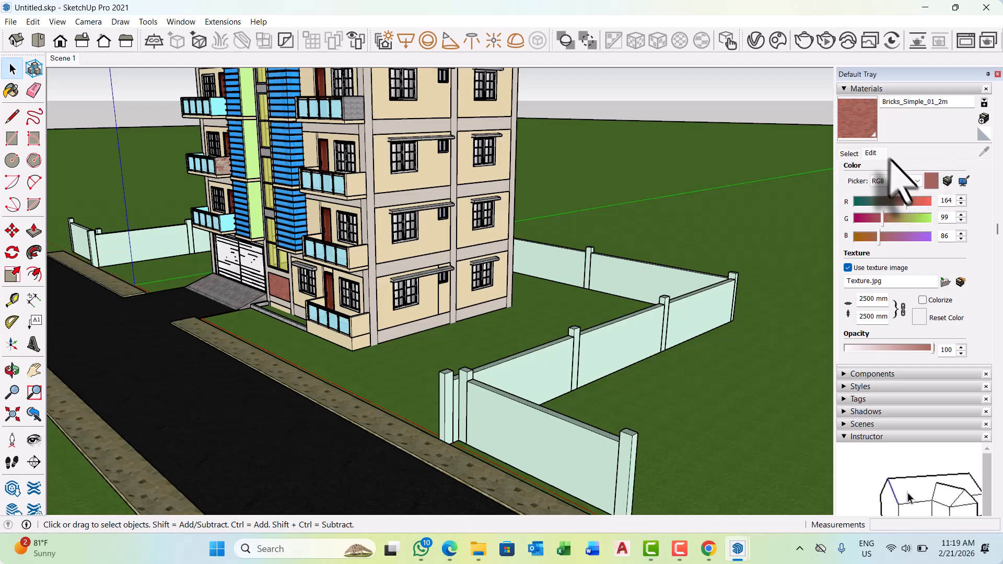
{"action": "scroll", "coordinate": [922, 224], "scroll_direction": "up", "scroll_amount": 3}
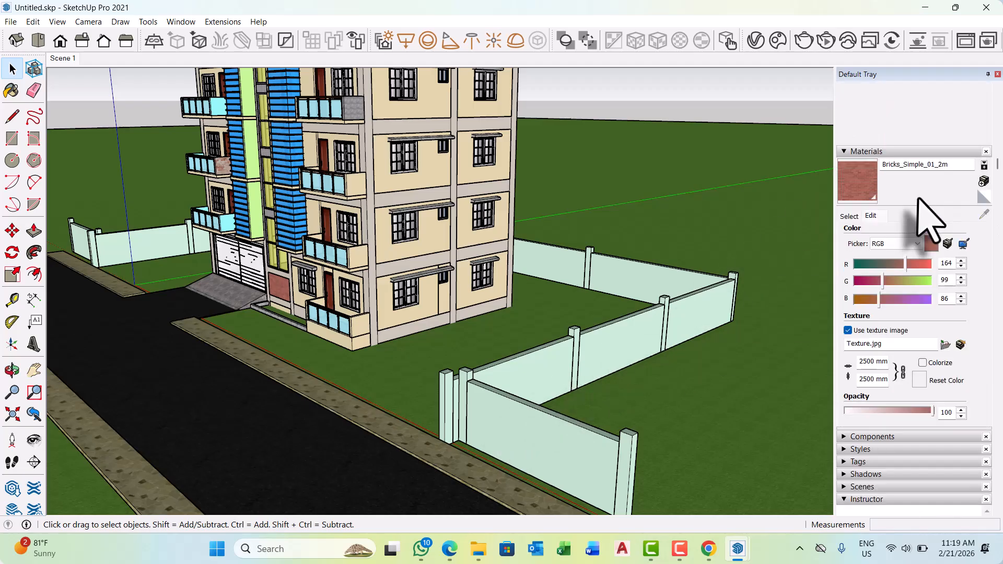
{"action": "left_click", "coordinate": [851, 218]}
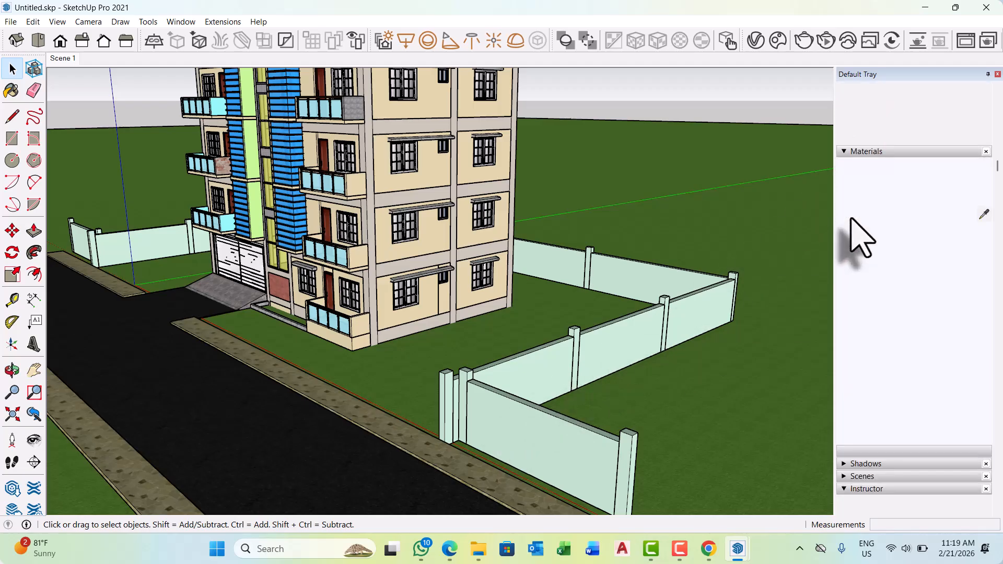
{"action": "left_click", "coordinate": [929, 273]}
{"action": "scroll", "coordinate": [530, 371], "scroll_direction": "up", "scroll_amount": 1}
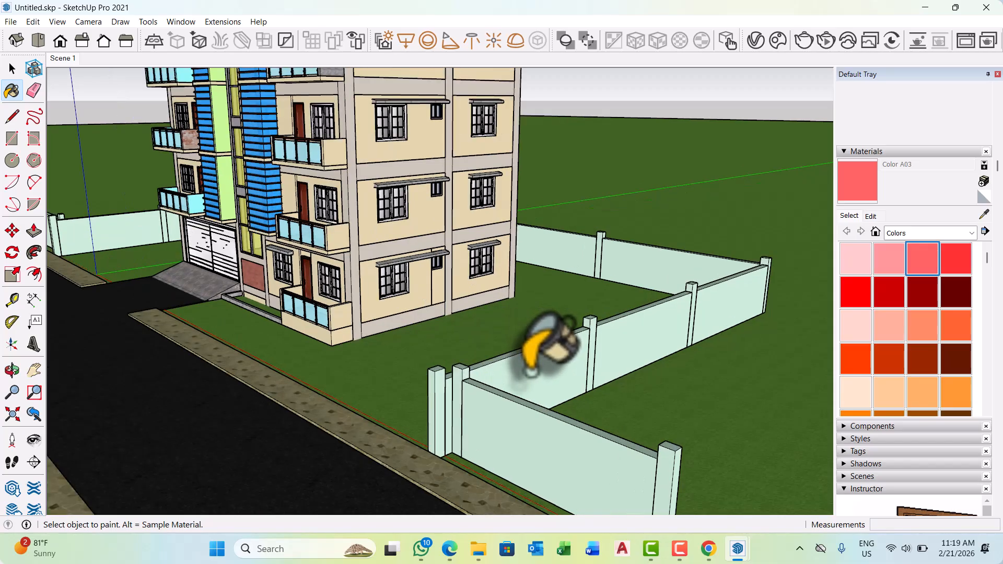
{"action": "scroll", "coordinate": [530, 372], "scroll_direction": "up", "scroll_amount": 2}
{"action": "key", "text": "space"}
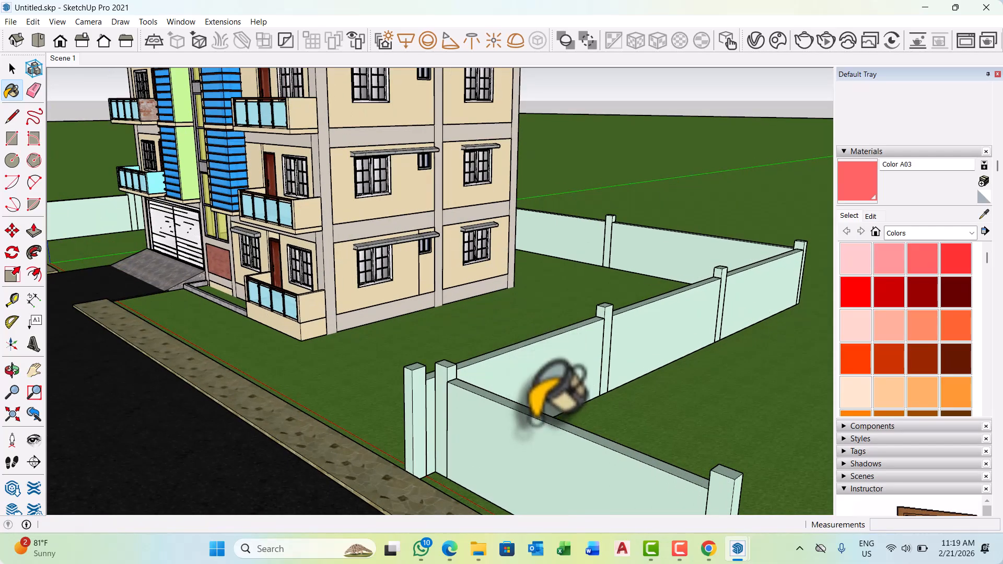
{"action": "double_click", "coordinate": [519, 381]}
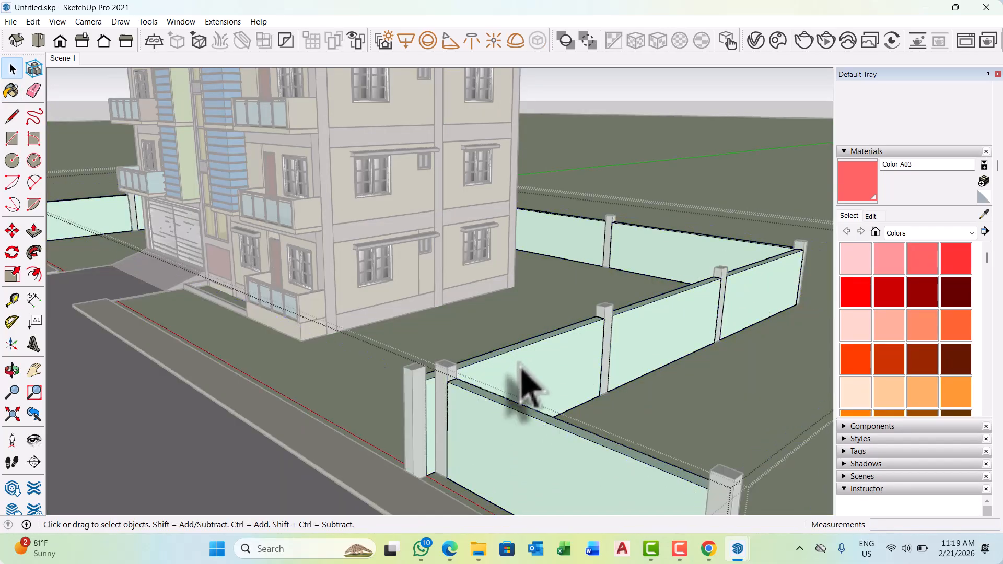
{"action": "left_click", "coordinate": [520, 381]}
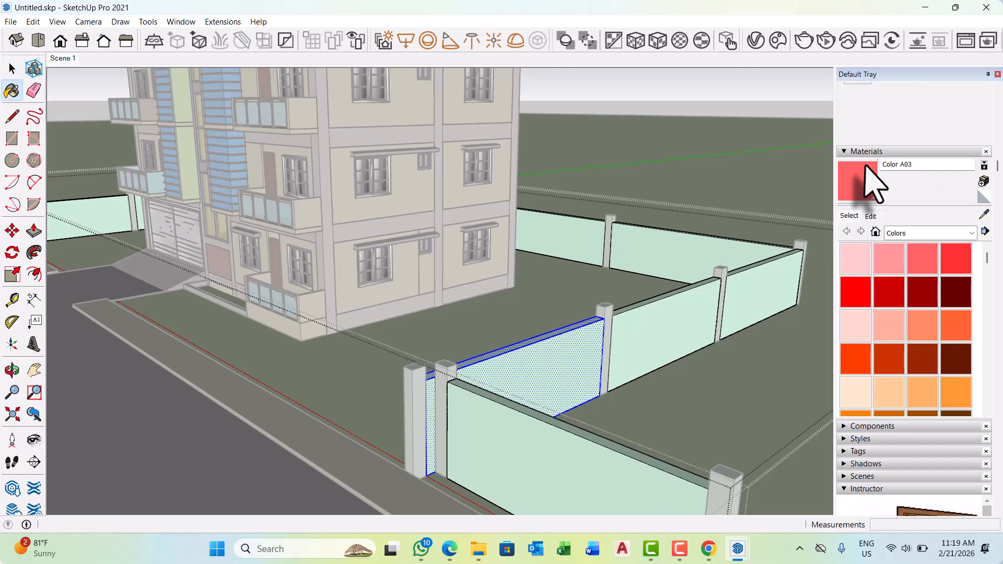
{"action": "left_click", "coordinate": [561, 353]}
{"action": "key", "text": "space"}
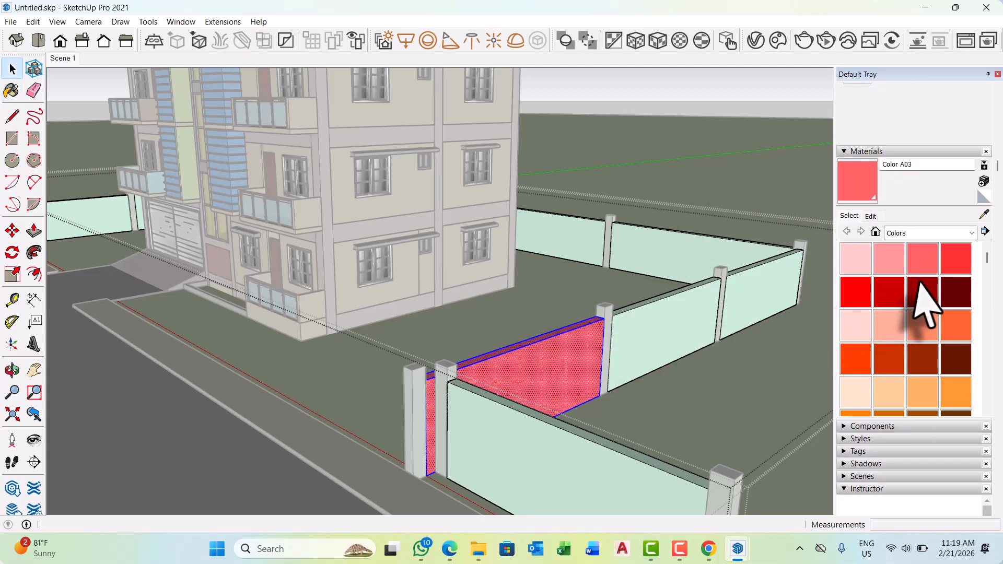
Try to load the saved brick picture as Color A03's texture image from the Downloads or Desktop folder.
{"action": "left_click", "coordinate": [875, 216]}
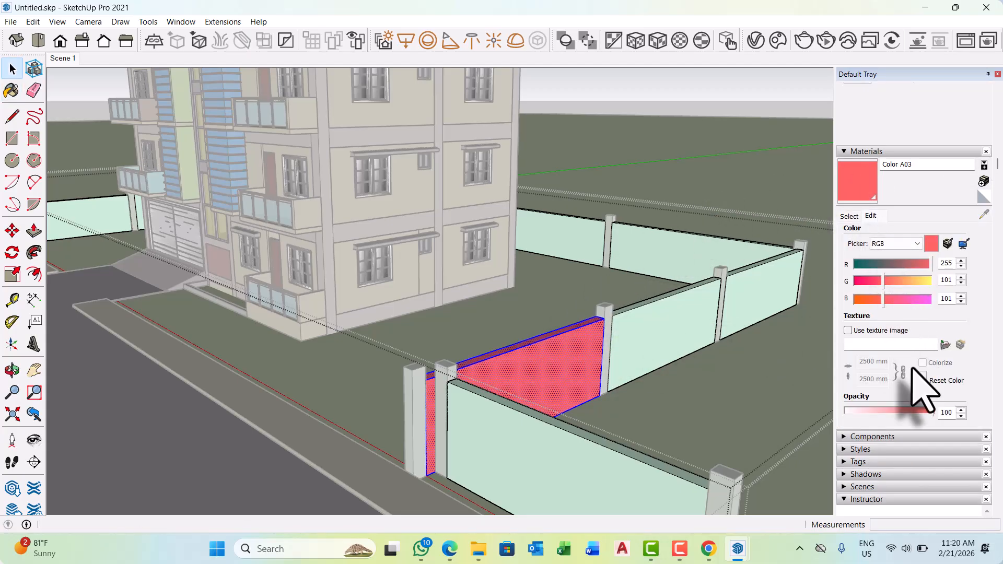
{"action": "scroll", "coordinate": [919, 340], "scroll_direction": "down", "scroll_amount": 2}
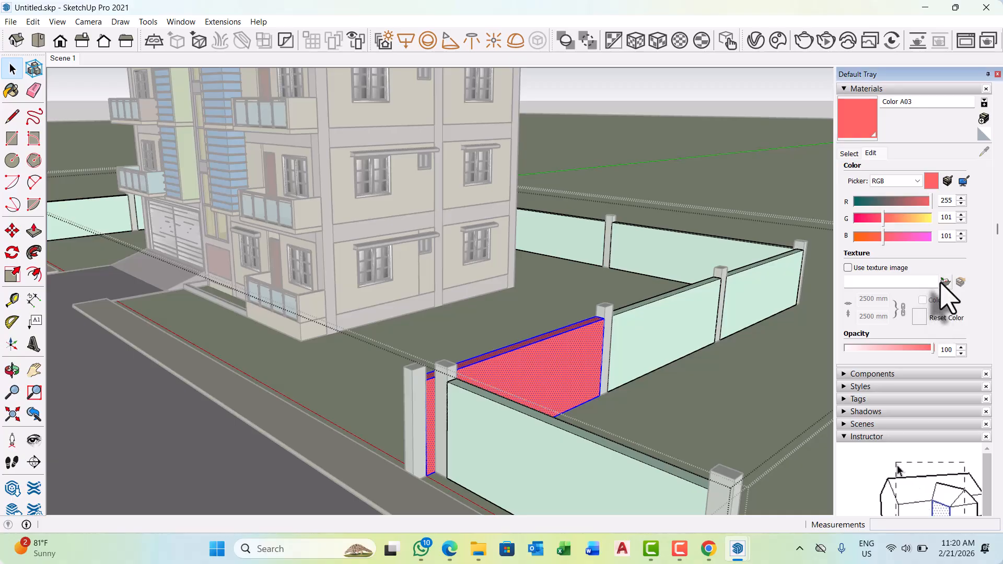
{"action": "left_click", "coordinate": [944, 282]}
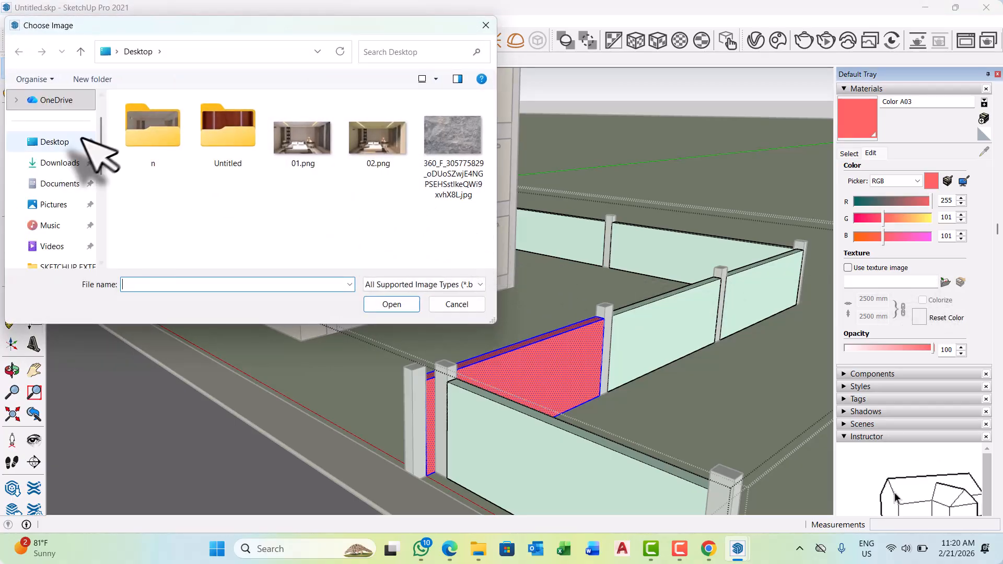
{"action": "left_click", "coordinate": [50, 163]}
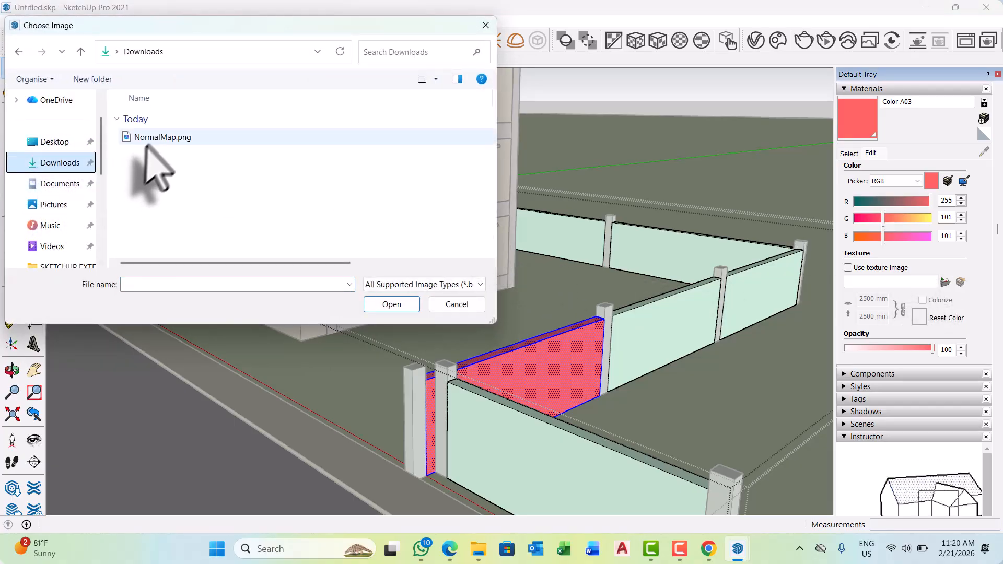
{"action": "left_click", "coordinate": [52, 142]}
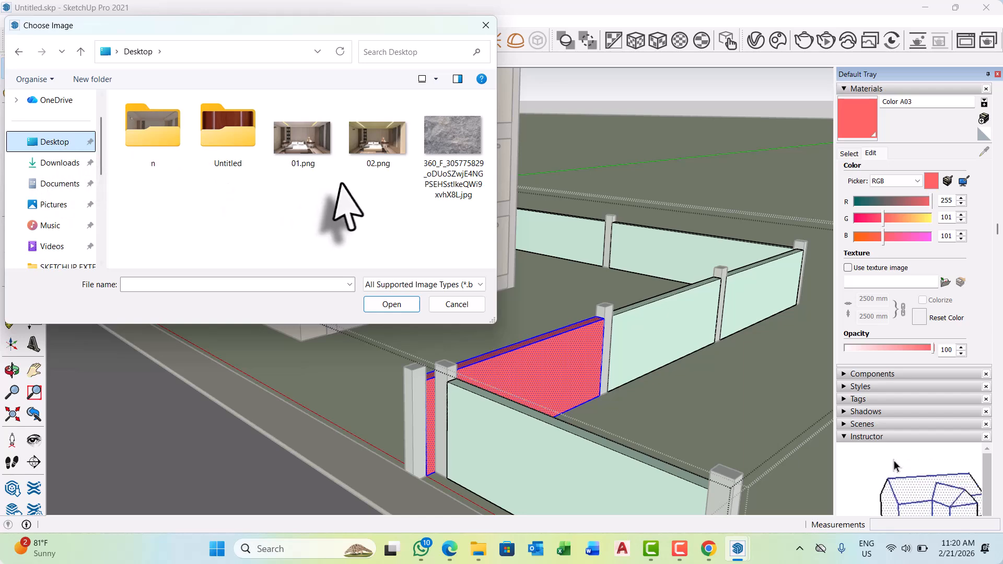
{"action": "key", "text": "Escape"}
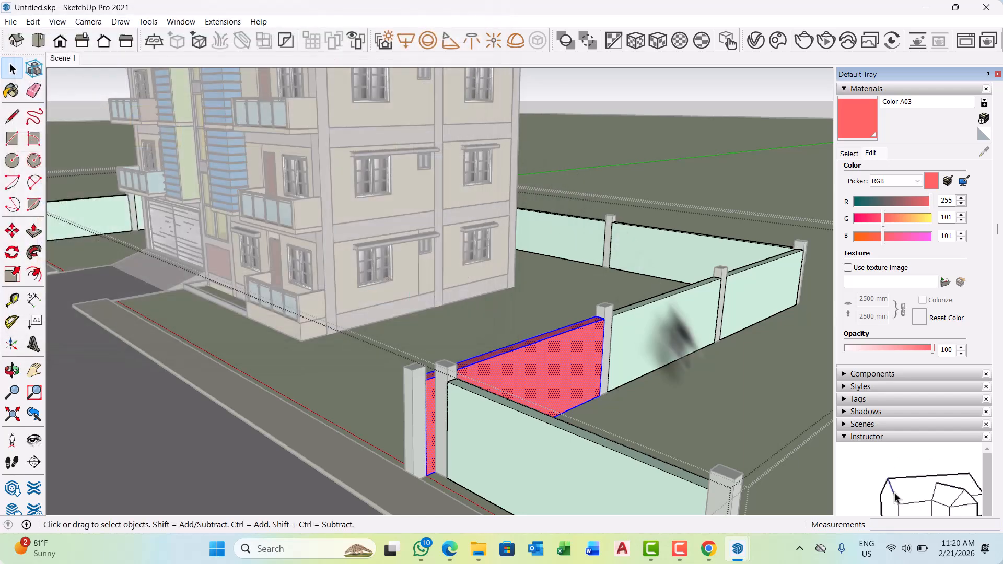
Switch to Chrome and check which file types the pale stone brick picture from Unsplash can be saved as.
{"action": "left_click", "coordinate": [709, 548]}
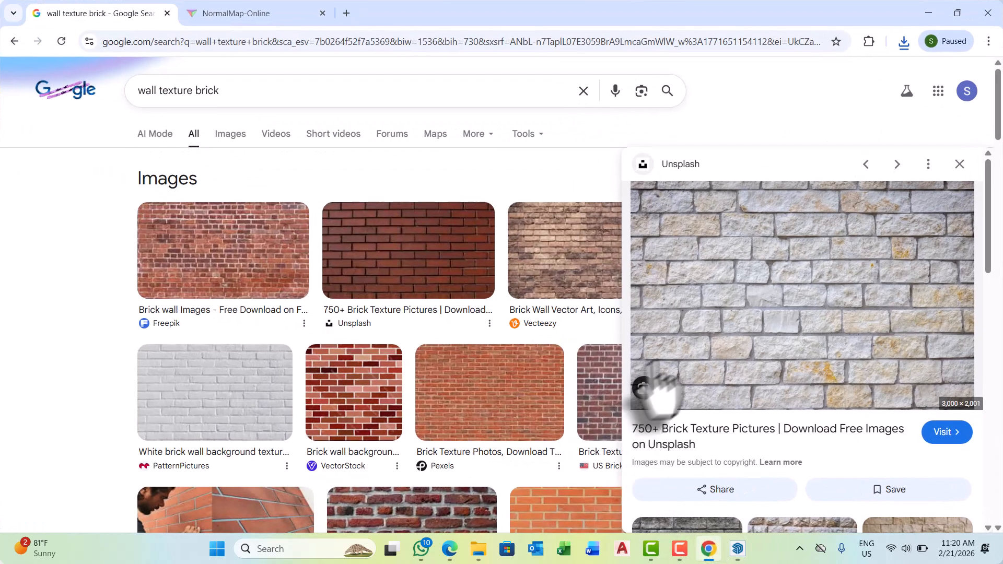
{"action": "right_click", "coordinate": [795, 253]}
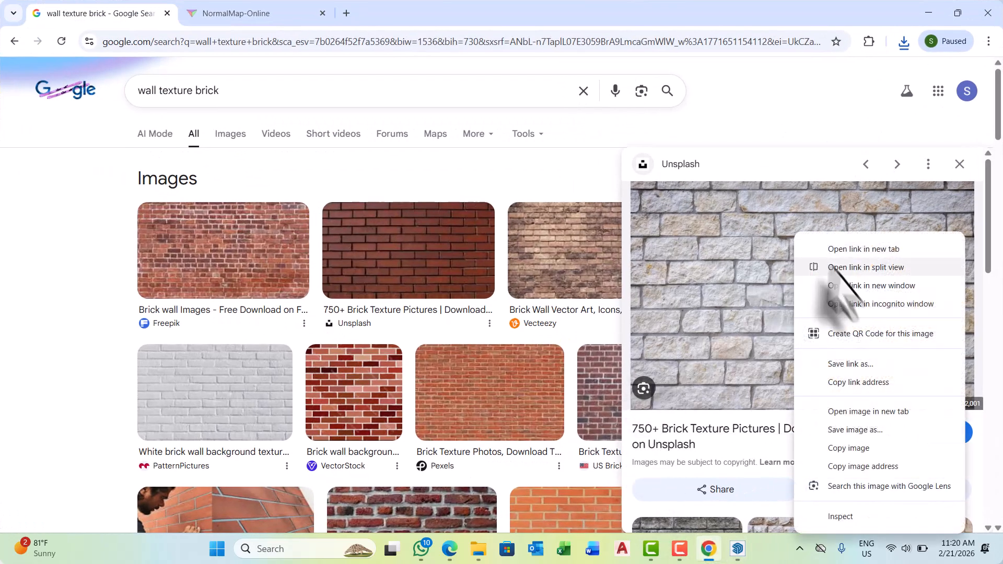
{"action": "left_click", "coordinate": [887, 430]}
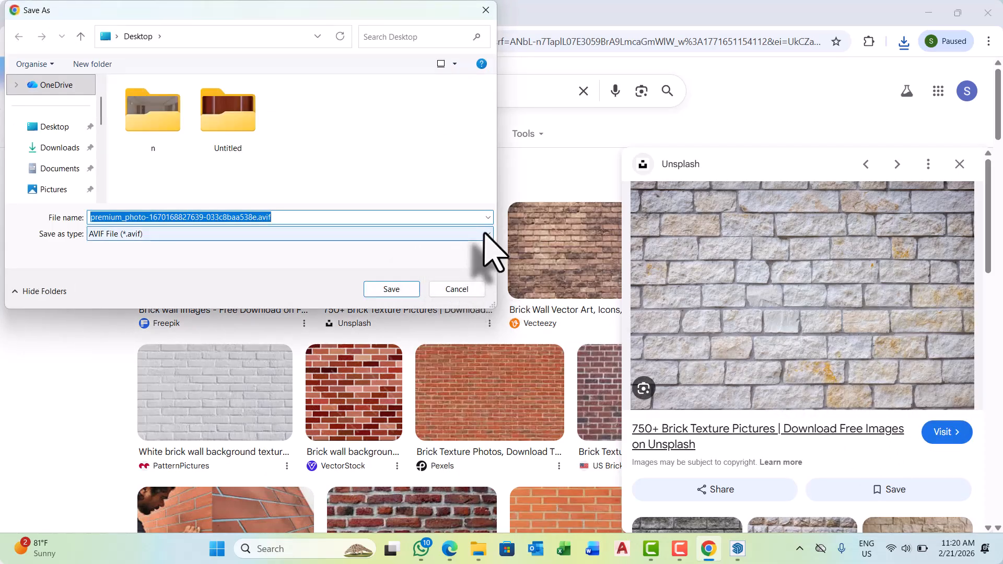
{"action": "left_click", "coordinate": [484, 234]}
{"action": "left_click", "coordinate": [482, 33]}
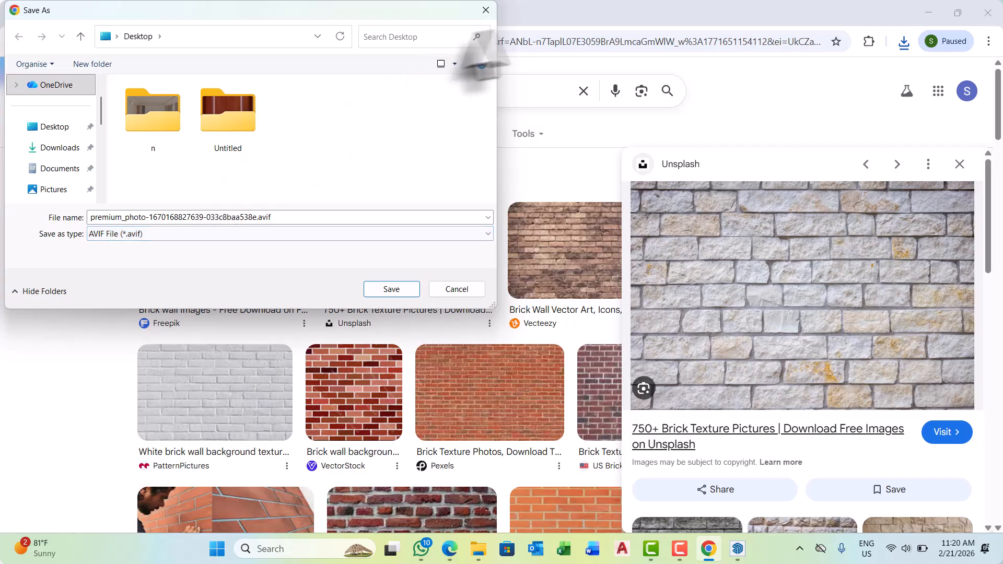
{"action": "left_click", "coordinate": [486, 10]}
Examine the brick wall image results and the related stone textures for an alternative picture for the boundary wall.
{"action": "scroll", "coordinate": [459, 308], "scroll_direction": "down", "scroll_amount": 5}
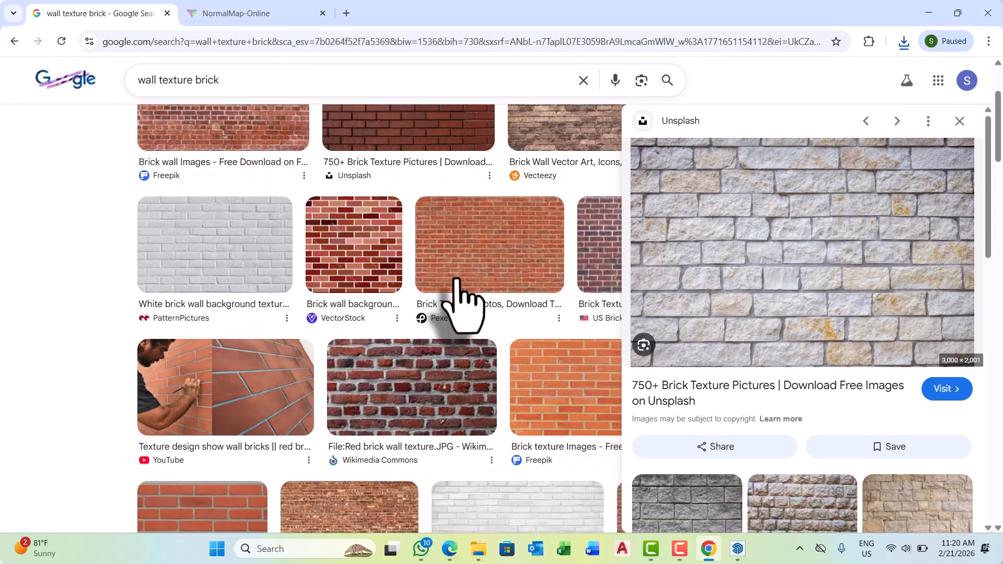
{"action": "scroll", "coordinate": [456, 281], "scroll_direction": "down", "scroll_amount": 8}
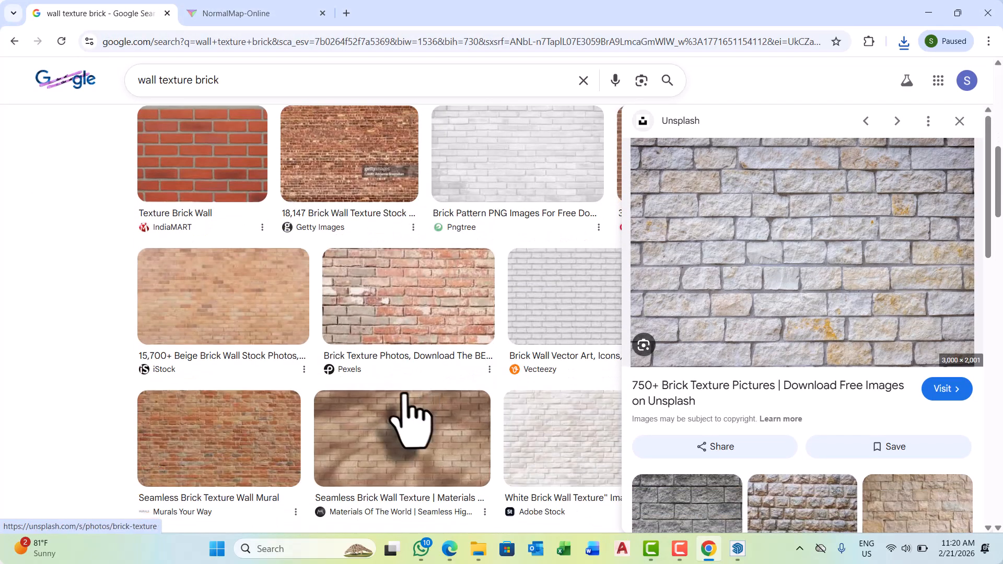
{"action": "scroll", "coordinate": [410, 417], "scroll_direction": "down", "scroll_amount": 4}
{"action": "scroll", "coordinate": [401, 392], "scroll_direction": "down", "scroll_amount": 1}
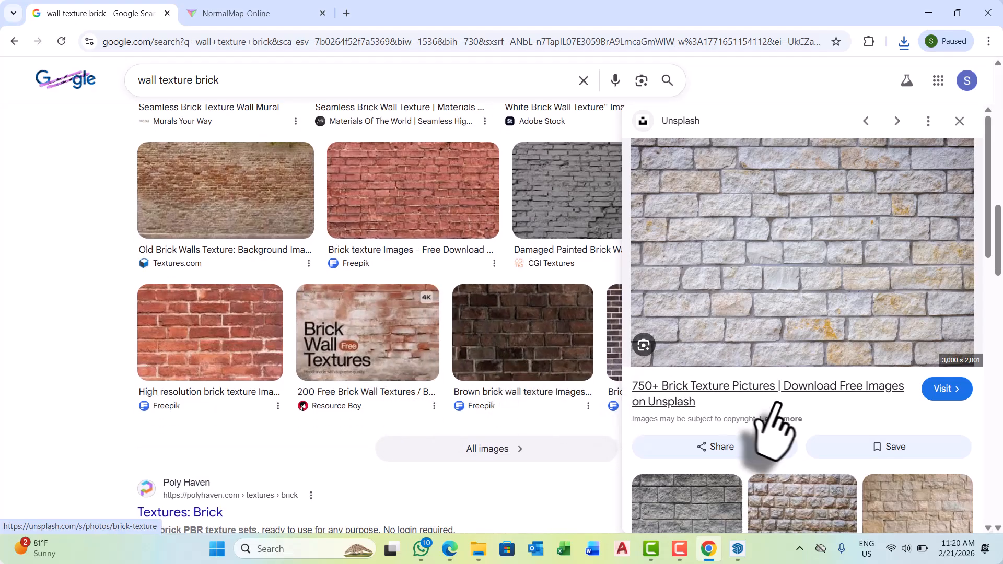
{"action": "scroll", "coordinate": [775, 444], "scroll_direction": "down", "scroll_amount": 6}
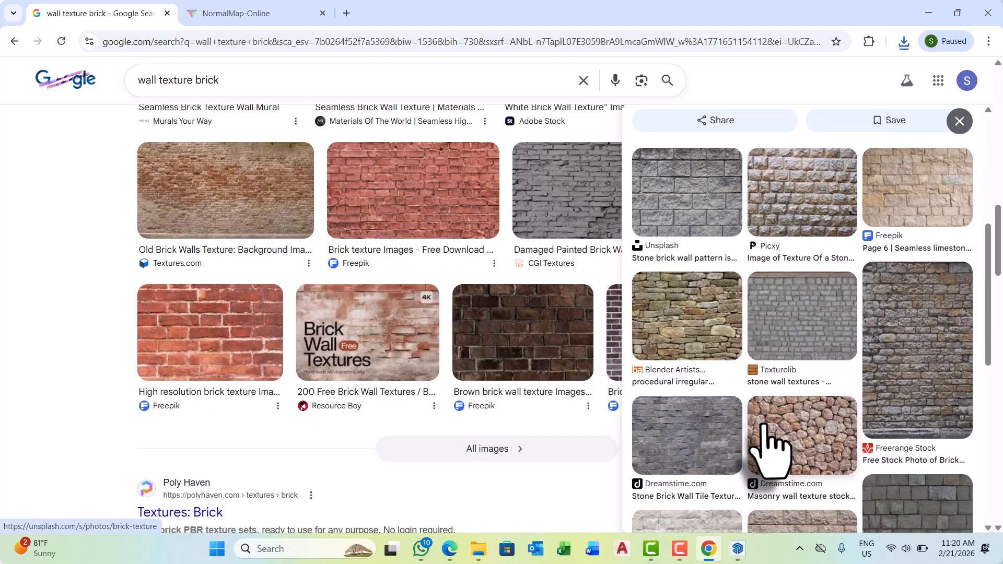
{"action": "scroll", "coordinate": [768, 444], "scroll_direction": "down", "scroll_amount": 4}
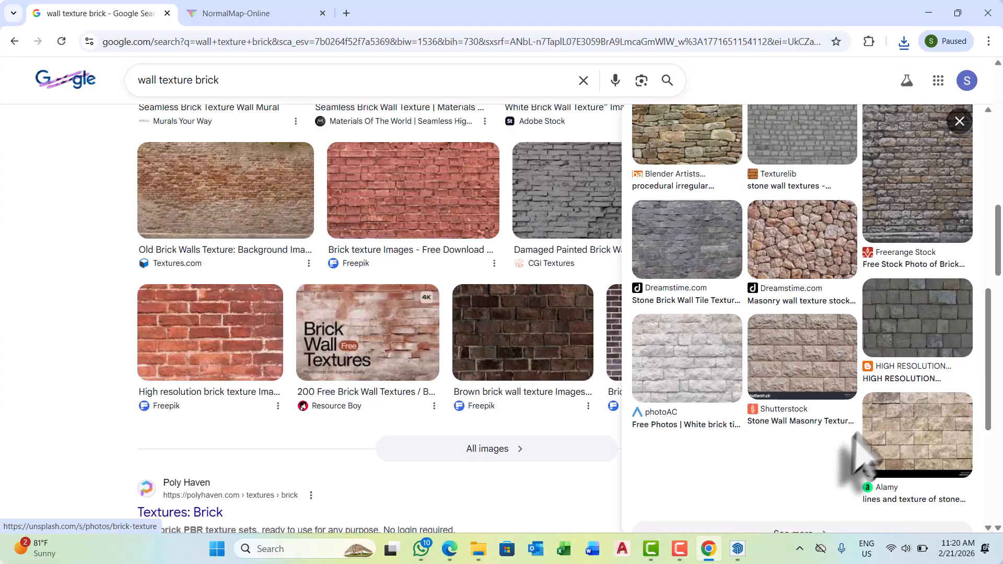
{"action": "scroll", "coordinate": [906, 425], "scroll_direction": "up", "scroll_amount": 5}
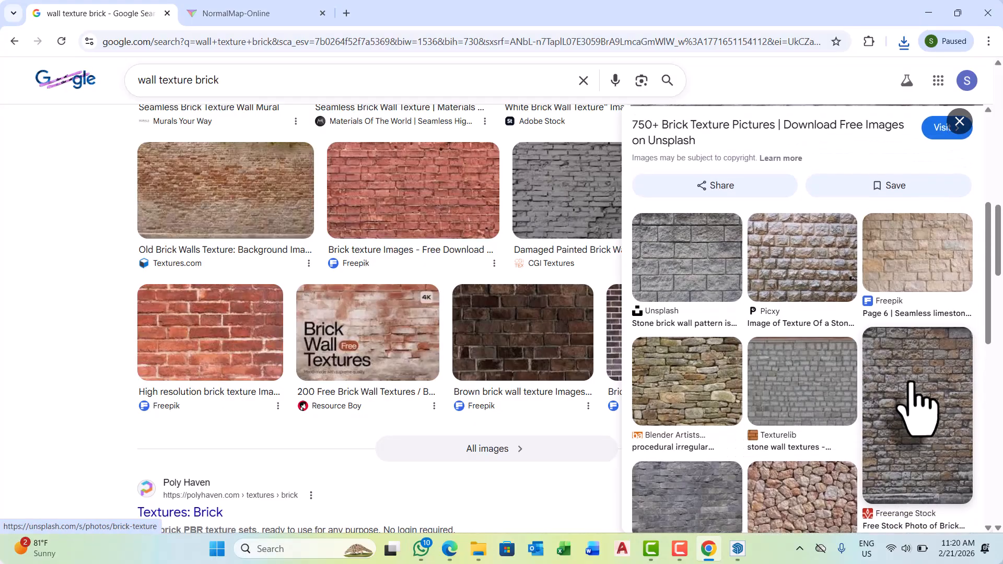
{"action": "scroll", "coordinate": [911, 389], "scroll_direction": "down", "scroll_amount": 10}
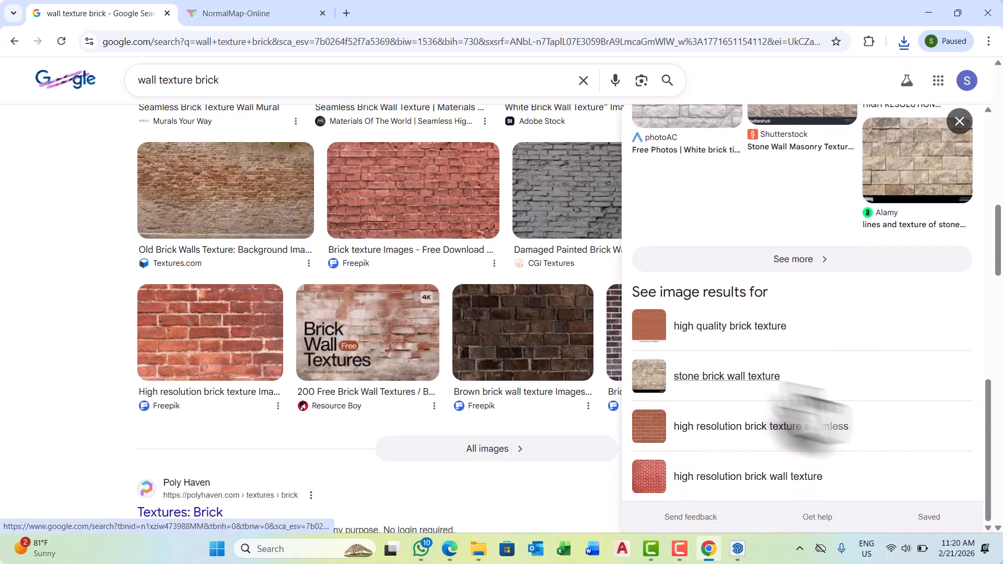
{"action": "scroll", "coordinate": [336, 313], "scroll_direction": "down", "scroll_amount": 2}
{"action": "scroll", "coordinate": [331, 313], "scroll_direction": "up", "scroll_amount": 10}
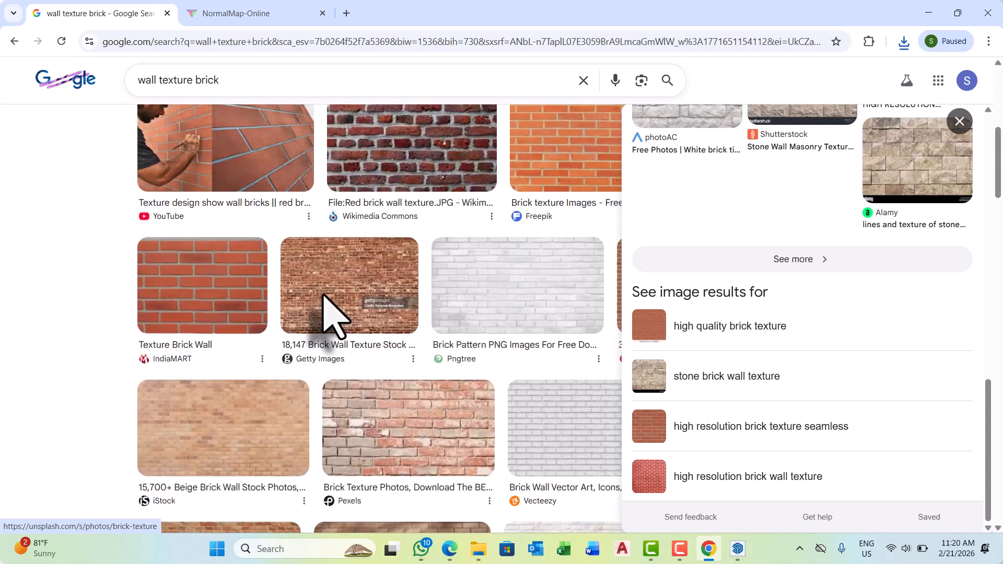
{"action": "scroll", "coordinate": [331, 313], "scroll_direction": "up", "scroll_amount": 6}
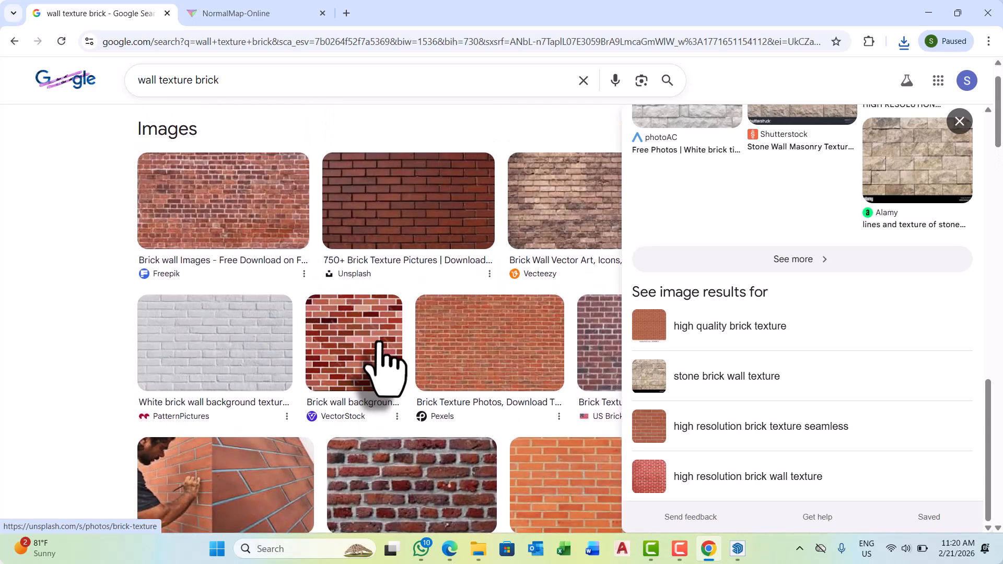
{"action": "scroll", "coordinate": [396, 350], "scroll_direction": "up", "scroll_amount": 1}
Preview the brown brick wall picture from Vecteezy and save it to the Desktop as images (1).jpeg.
{"action": "left_click", "coordinate": [564, 277]}
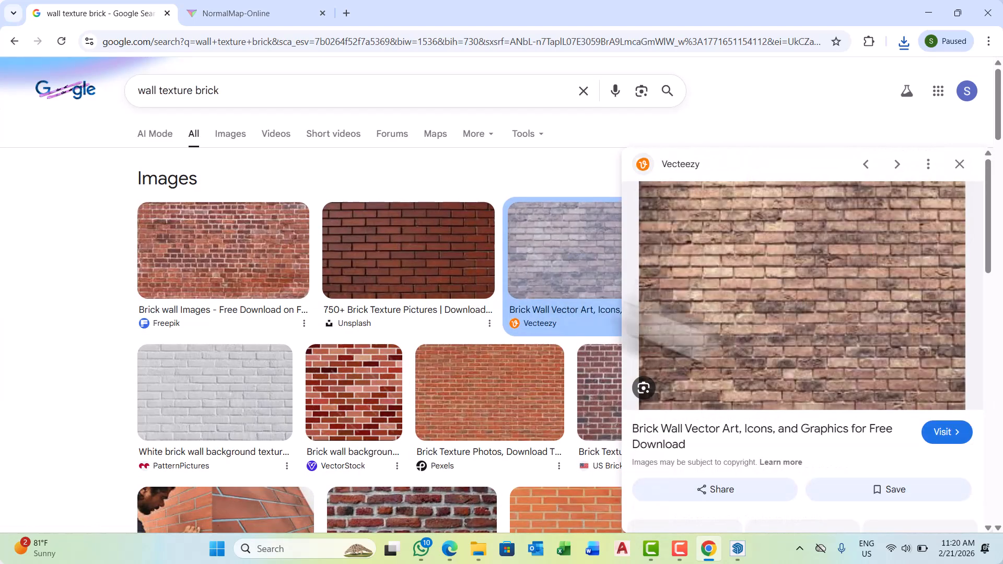
{"action": "right_click", "coordinate": [828, 272]}
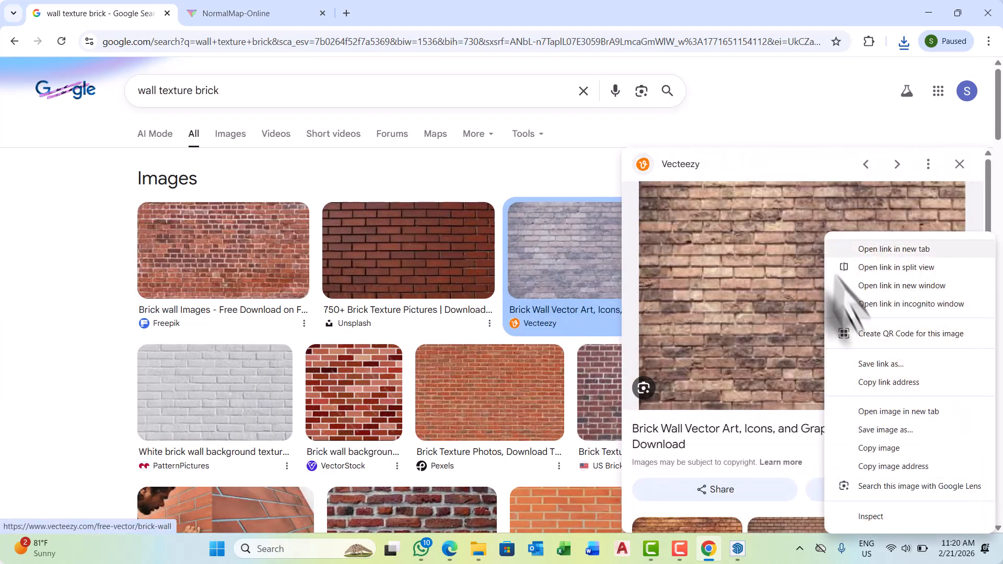
{"action": "left_click", "coordinate": [887, 429]}
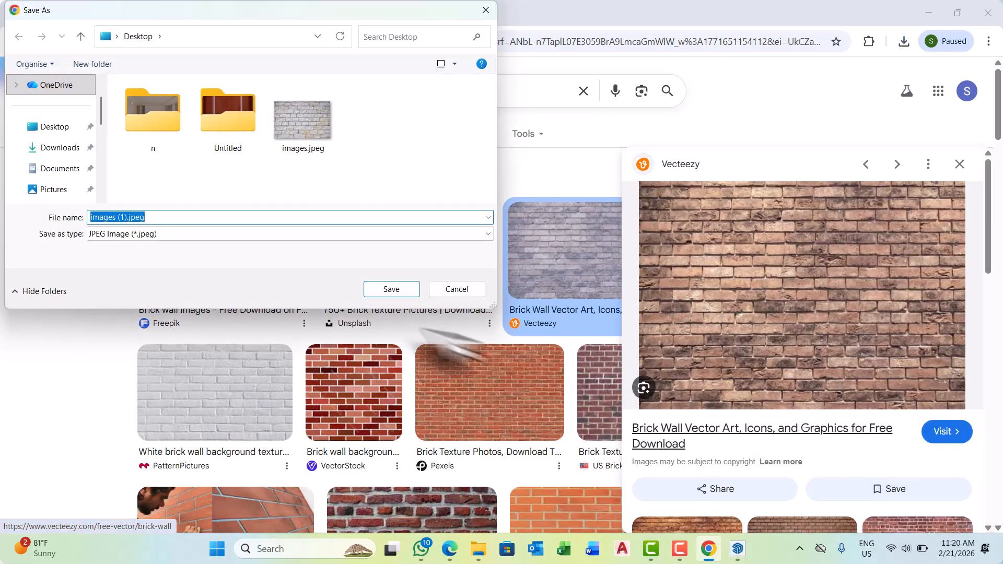
{"action": "left_click", "coordinate": [67, 128]}
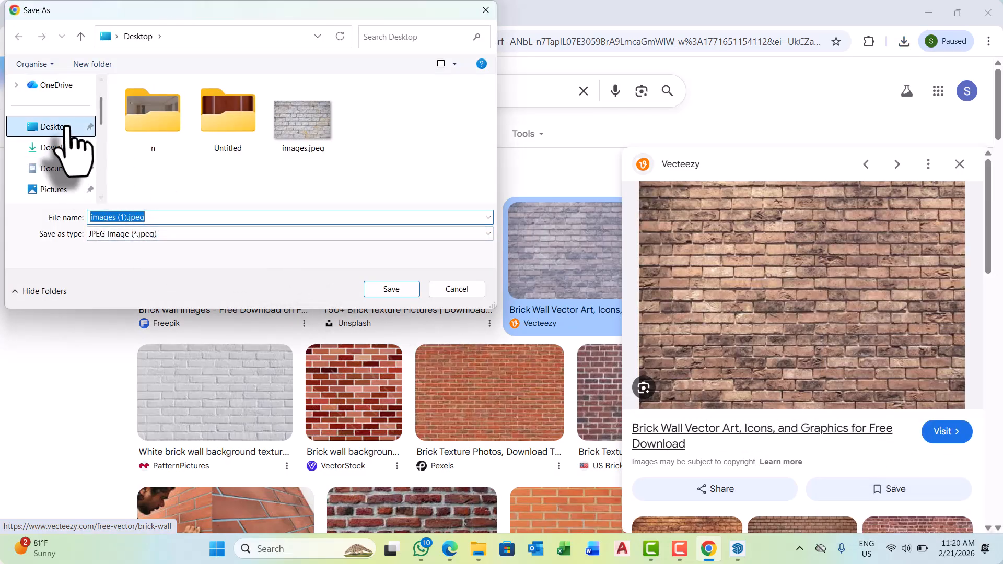
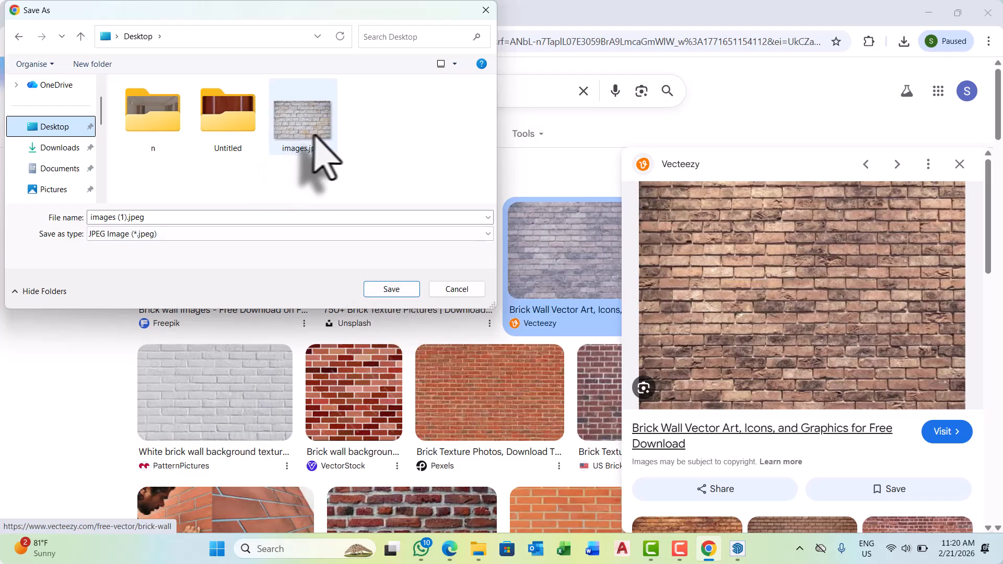
Save the brown brick picture to the Desktop as images (1).jpeg, switch to SketchUp and browse the Desktop for Color A03's texture image.
{"action": "left_click", "coordinate": [384, 292]}
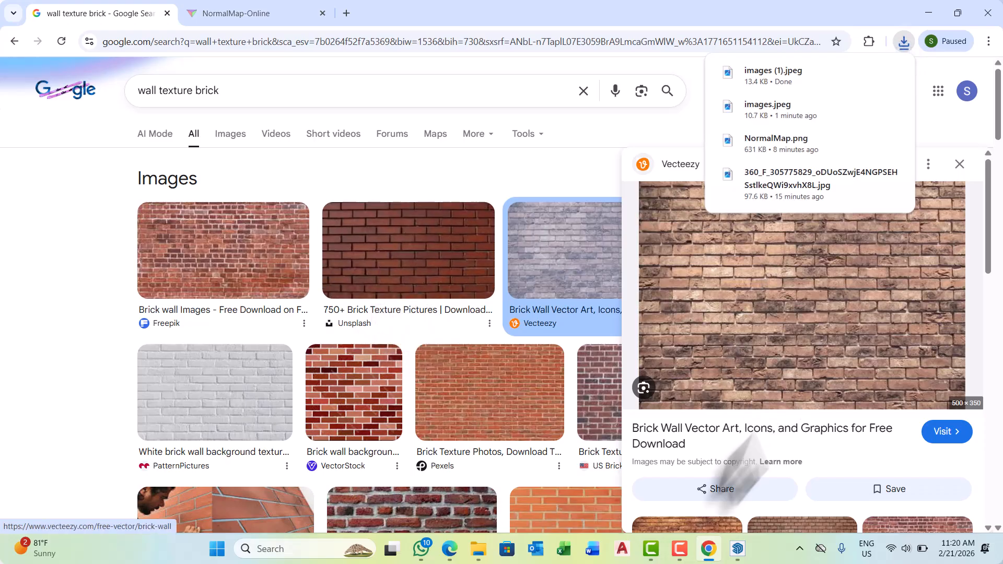
{"action": "mouse_move", "coordinate": [737, 548]}
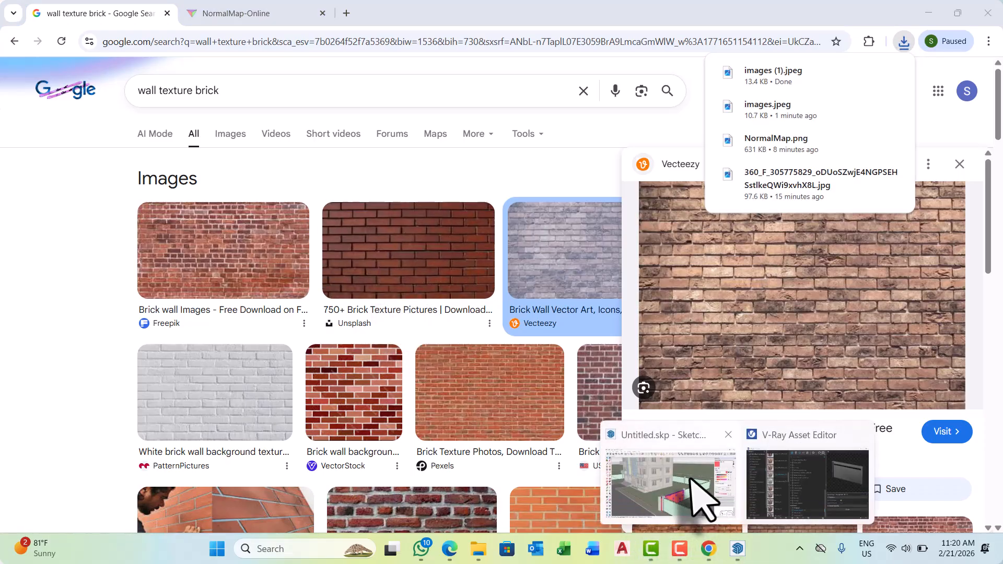
{"action": "left_click", "coordinate": [698, 494]}
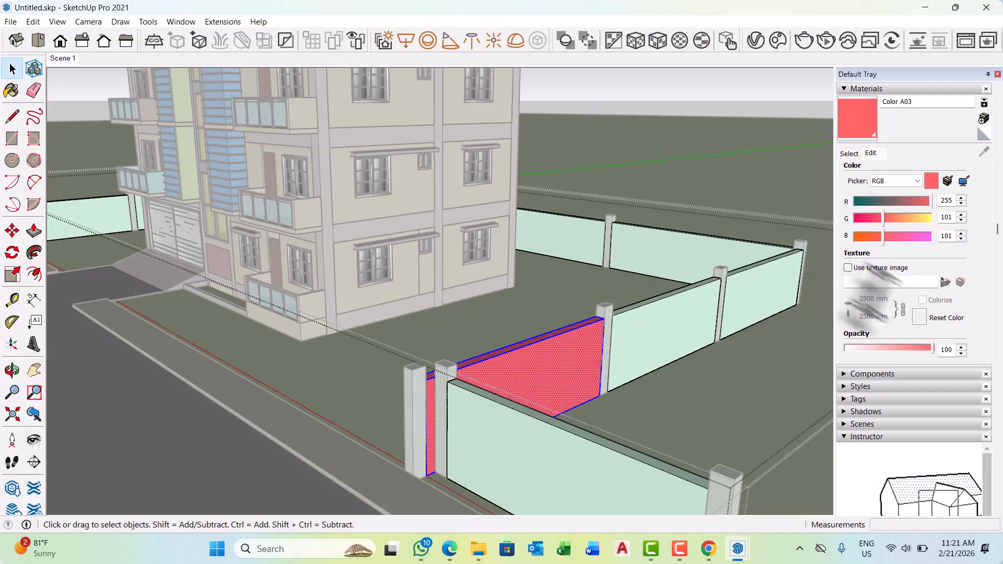
{"action": "left_click", "coordinate": [945, 282]}
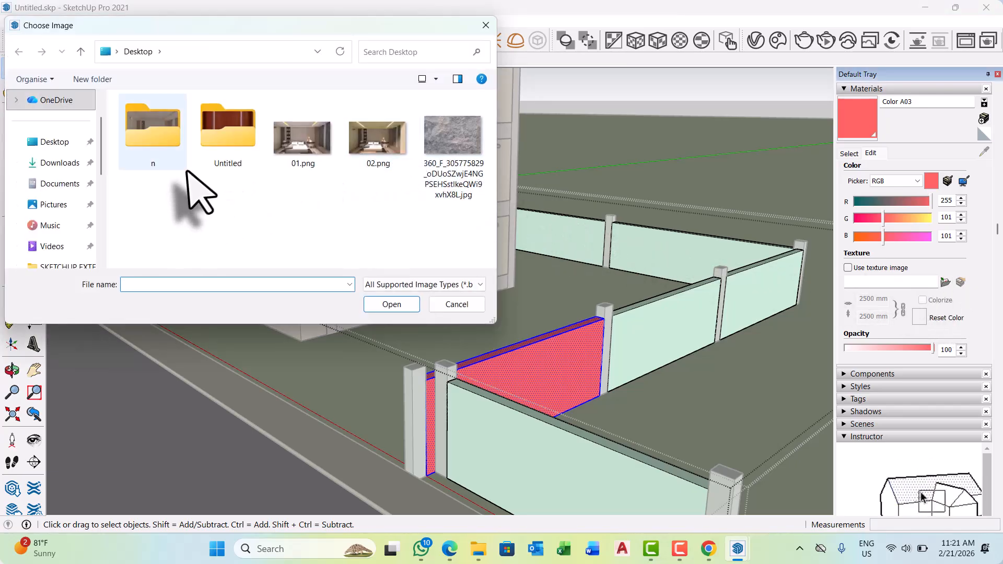
{"action": "left_click", "coordinate": [52, 143]}
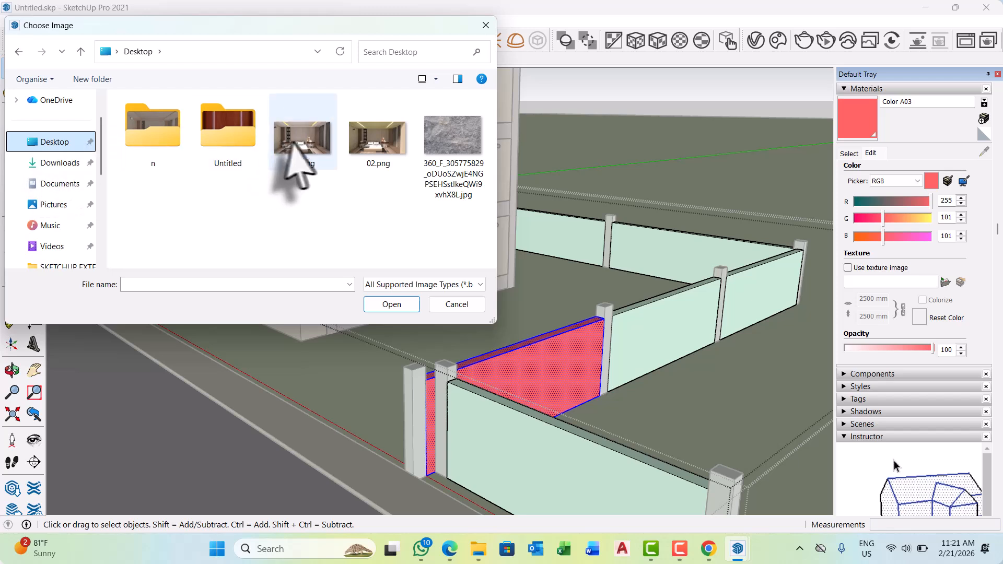
Check which Desktop pictures are offered under the JPEG, PNG and all supported image type filters, and close the image chooser.
{"action": "left_click", "coordinate": [481, 285]}
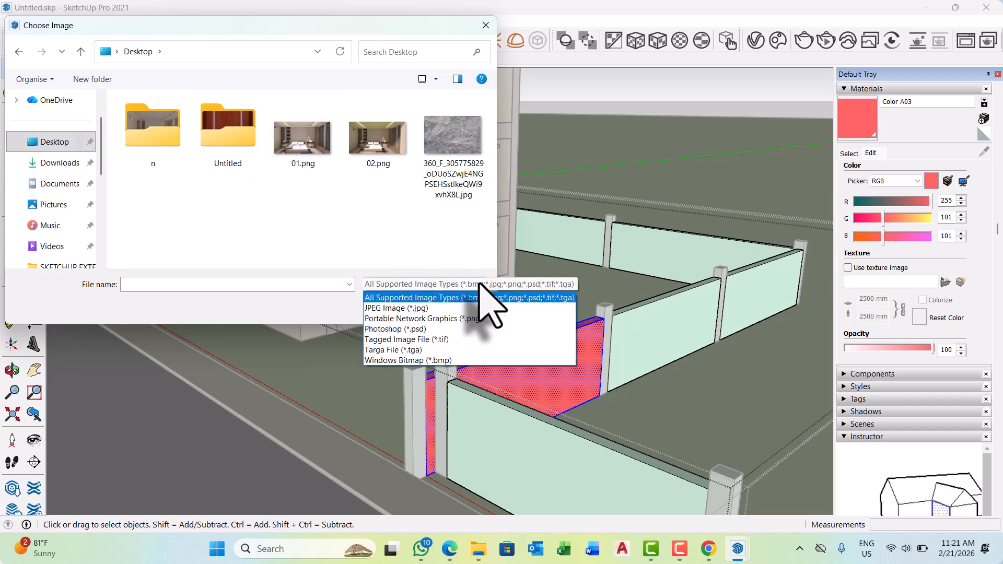
{"action": "left_click", "coordinate": [427, 308]}
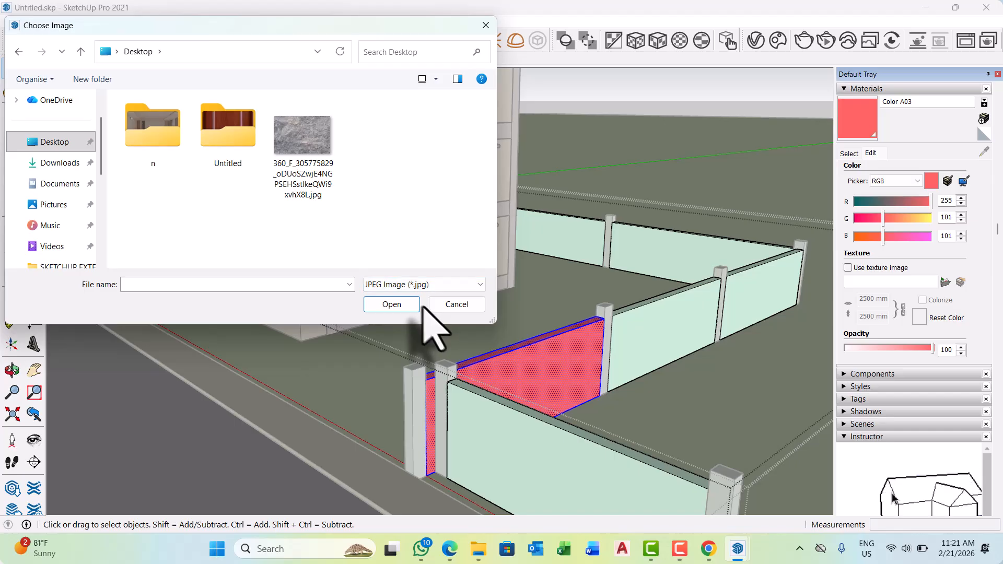
{"action": "left_click", "coordinate": [453, 286]}
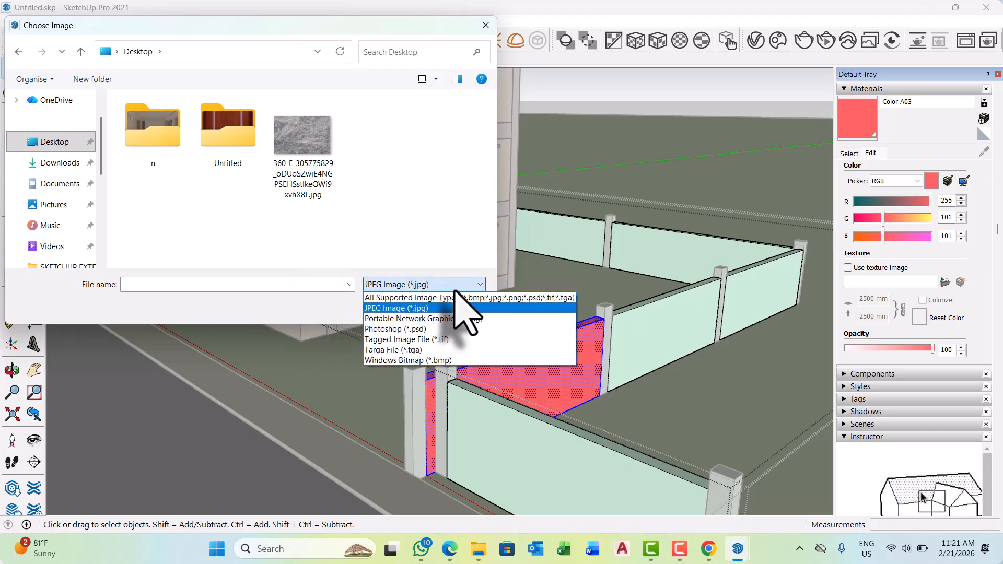
{"action": "left_click", "coordinate": [430, 298]}
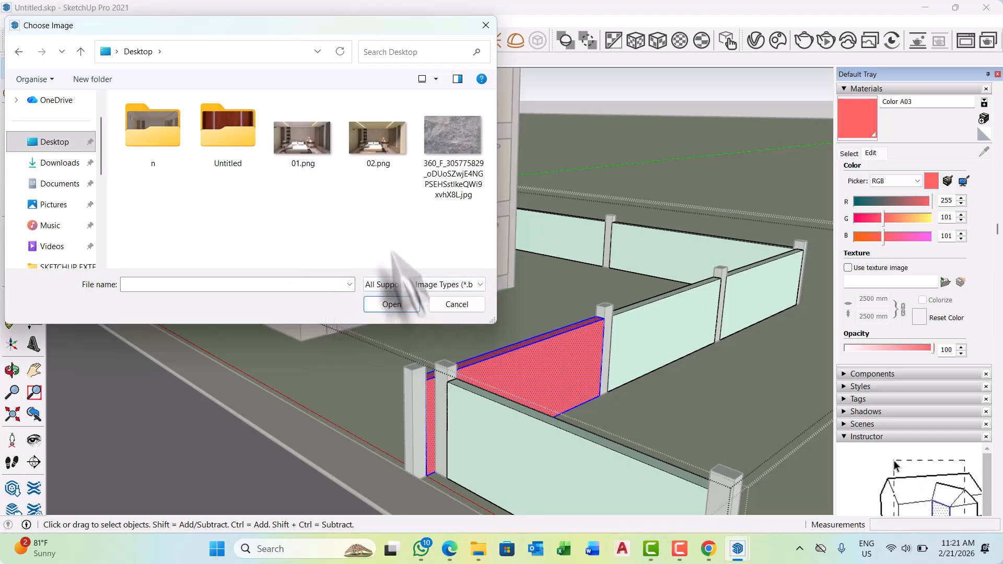
{"action": "left_click", "coordinate": [474, 284]}
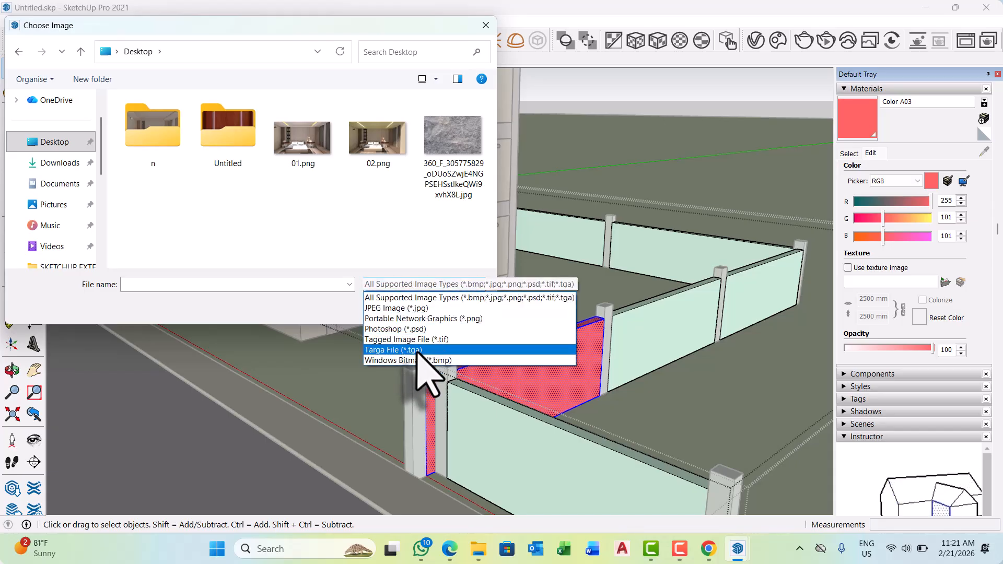
{"action": "left_click", "coordinate": [432, 318]}
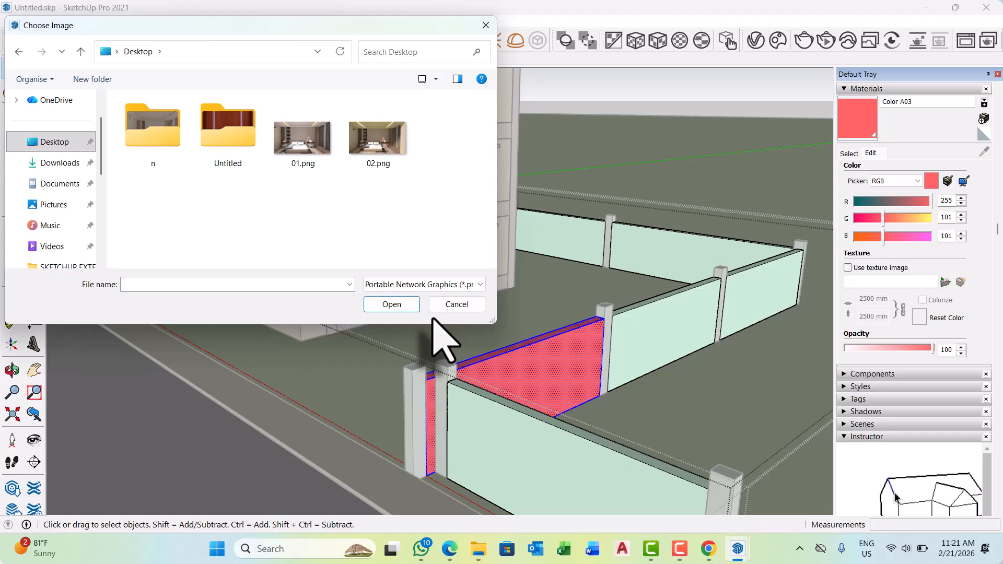
{"action": "left_click", "coordinate": [457, 285]}
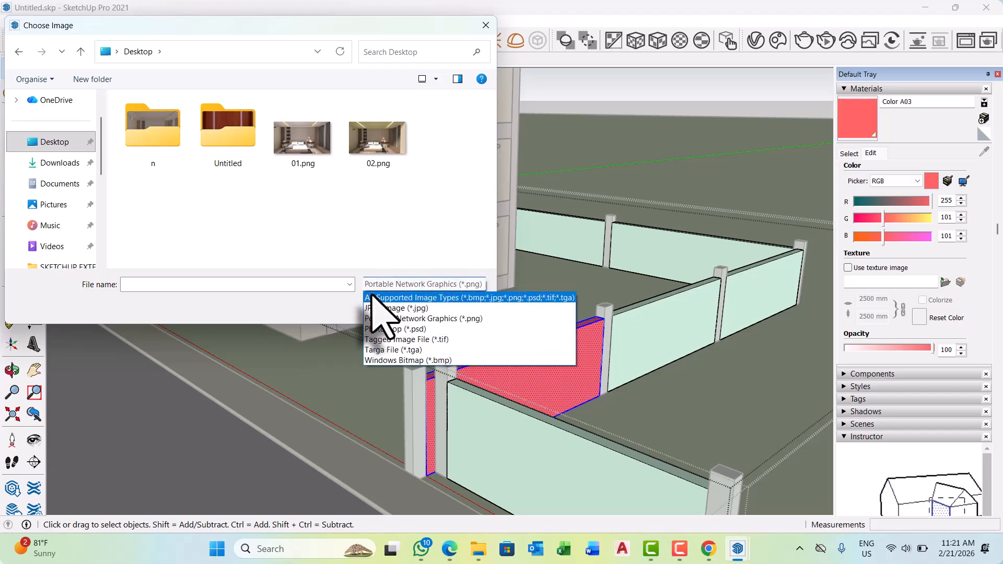
{"action": "left_click", "coordinate": [374, 308]}
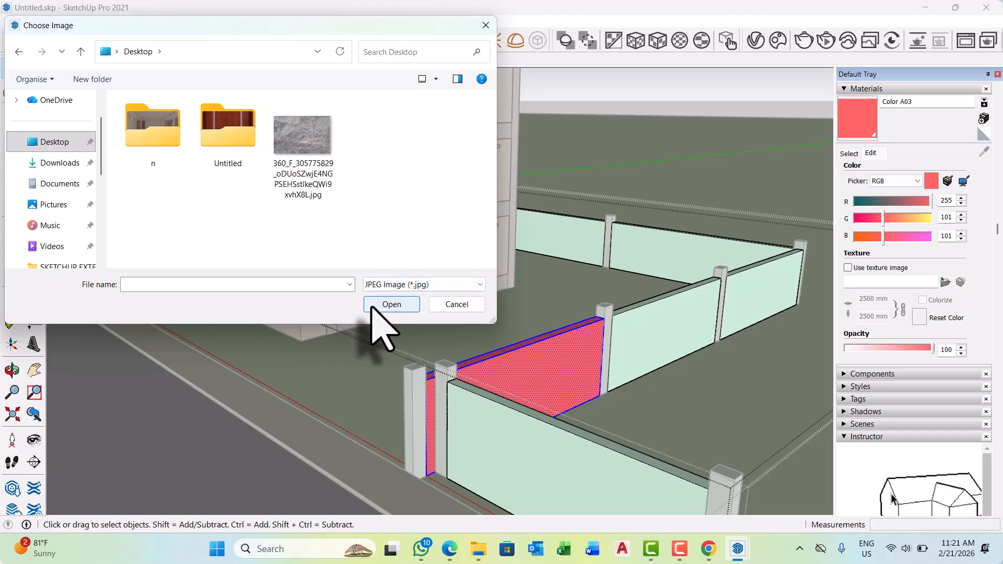
{"action": "left_click", "coordinate": [457, 285]}
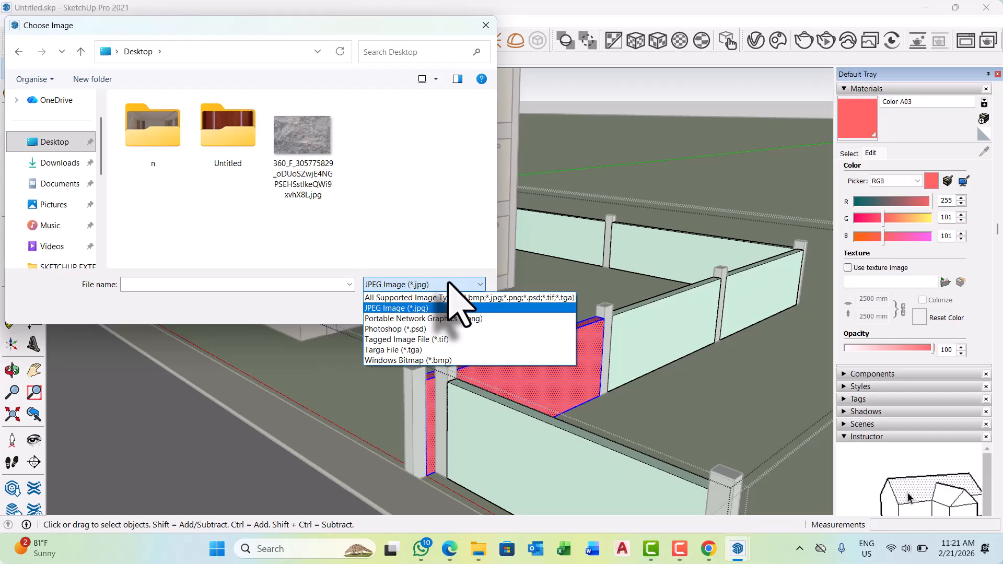
{"action": "left_click", "coordinate": [408, 297]}
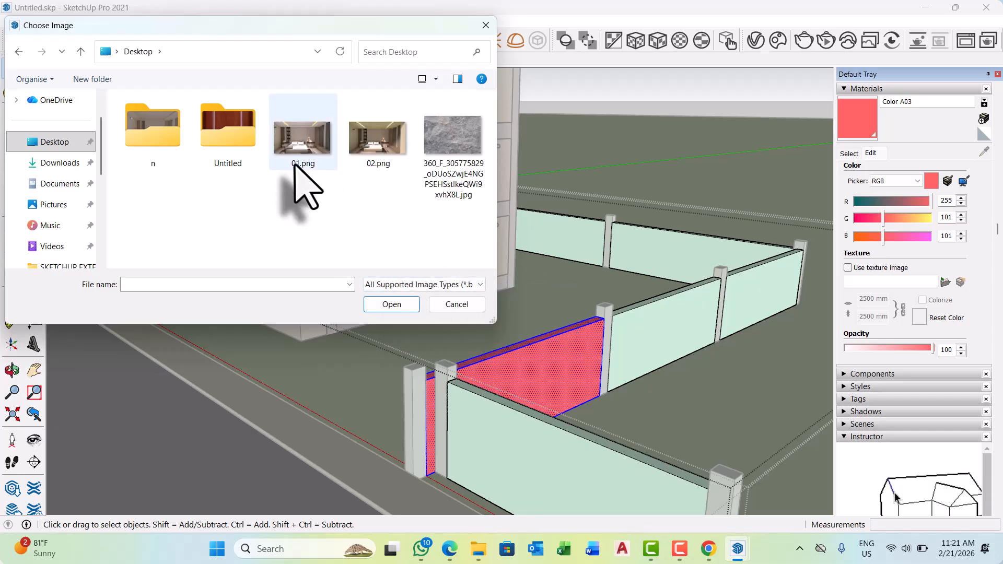
{"action": "left_click", "coordinate": [485, 25]}
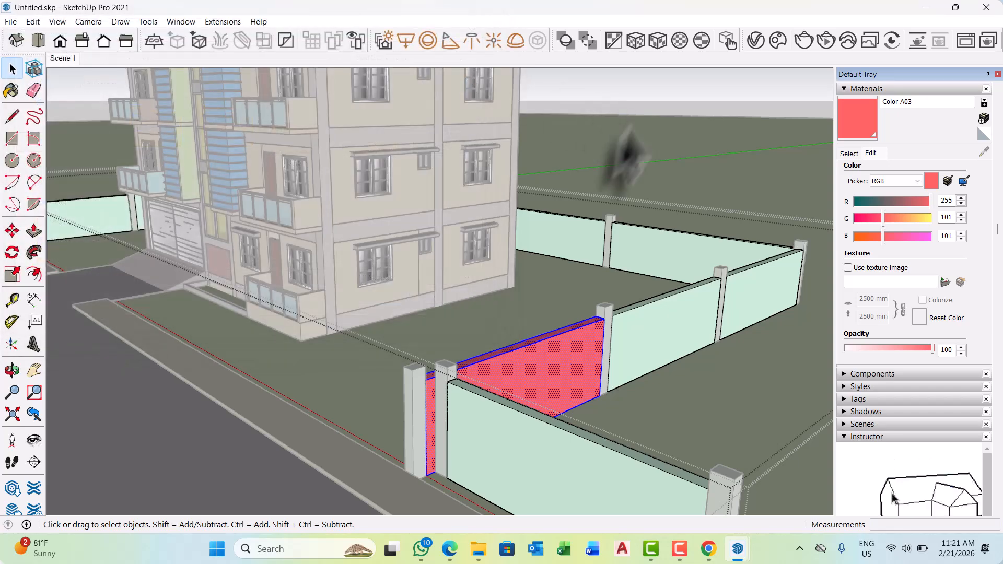
Switch to the Windows desktop, move the images (1).jpeg file to an empty spot and preview the picture.
{"action": "left_click", "coordinate": [925, 8]}
{"action": "left_click", "coordinate": [927, 13]}
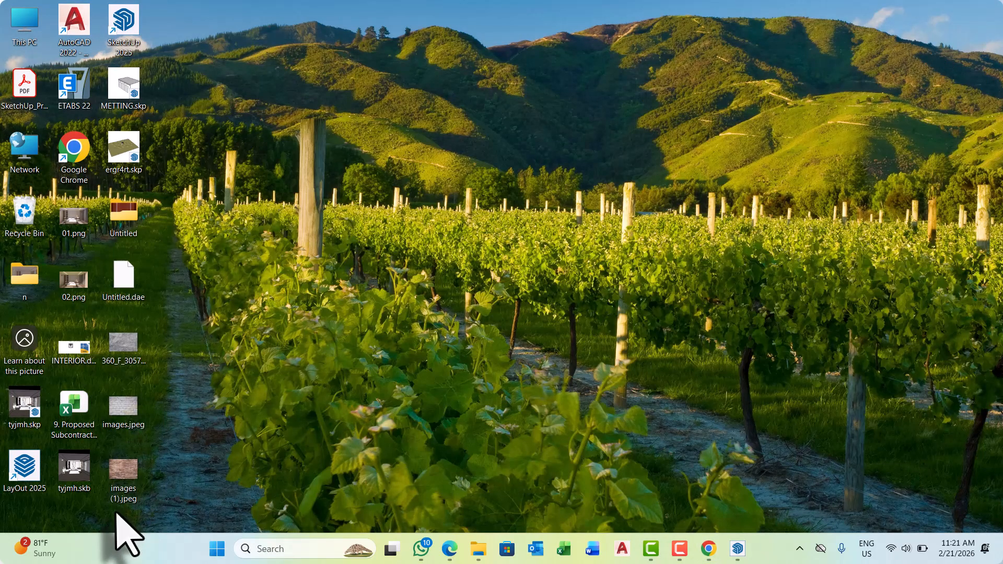
{"action": "left_click_drag", "start_coordinate": [136, 459], "coordinate": [245, 316]}
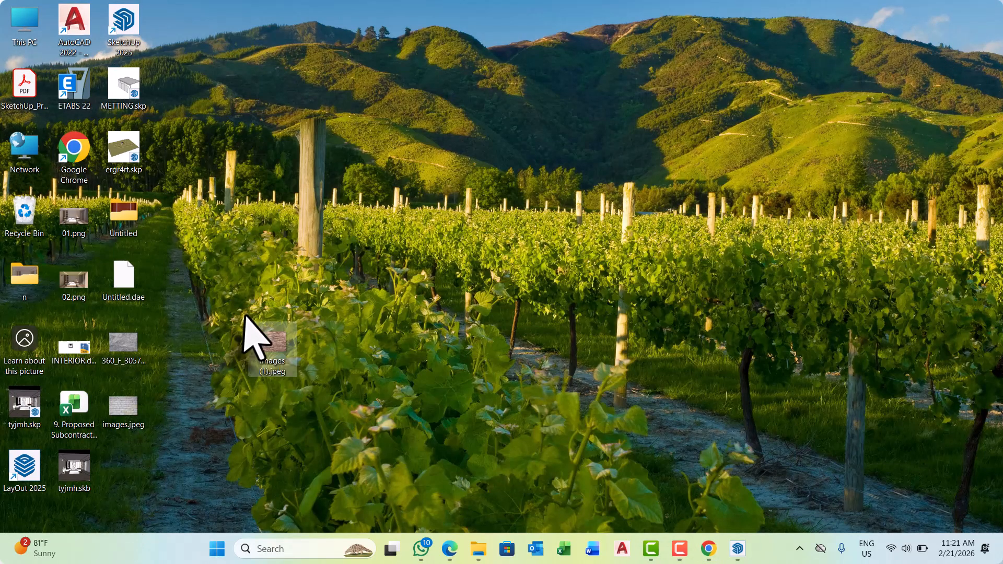
{"action": "left_click_drag", "start_coordinate": [268, 349], "coordinate": [269, 349]}
{"action": "double_click", "coordinate": [271, 344]}
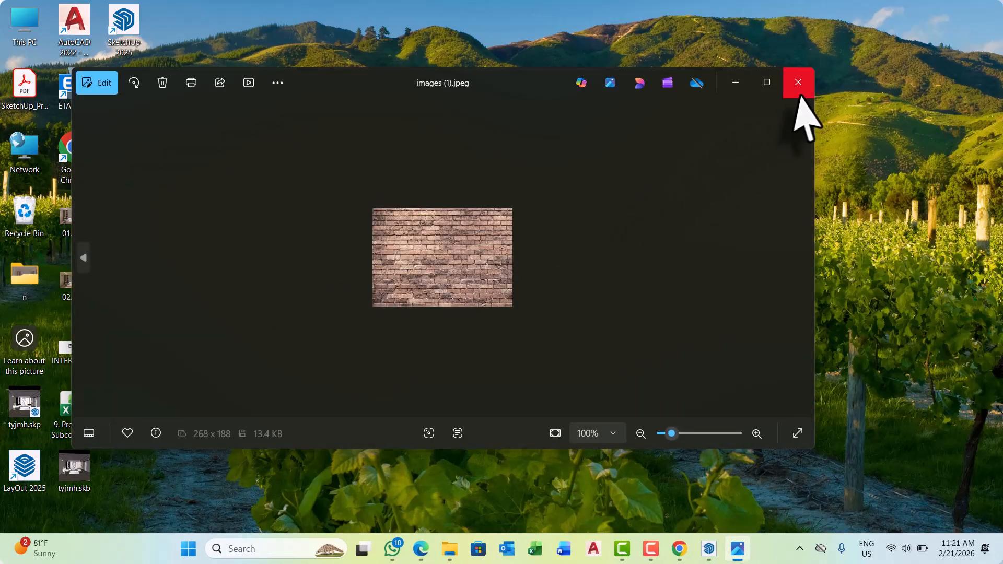
{"action": "left_click", "coordinate": [797, 82]}
Switch to Chrome and save the red brick wall picture from Wikimedia Commons to the Downloads folder as images (2).jpeg.
{"action": "left_click", "coordinate": [709, 549]}
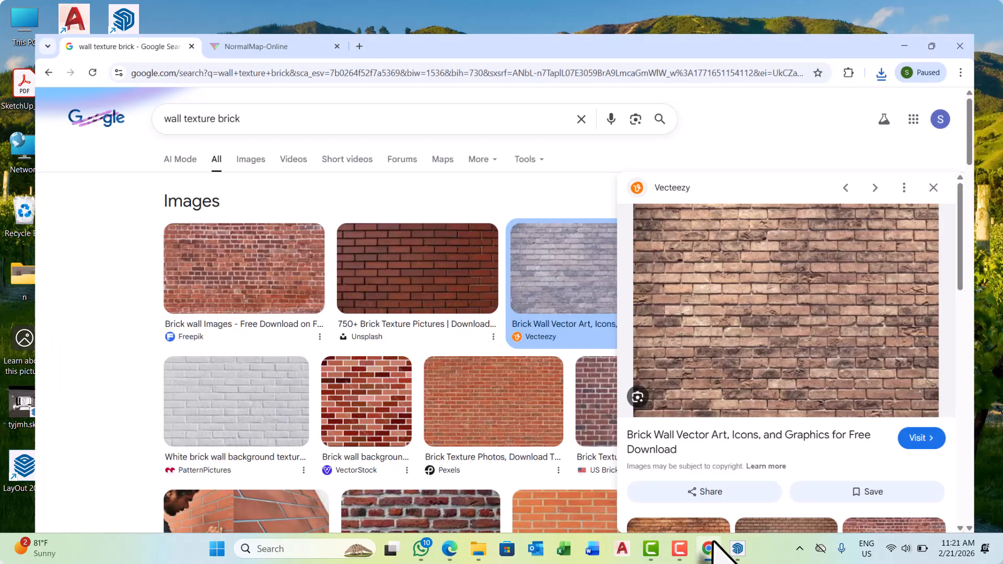
{"action": "scroll", "coordinate": [258, 282], "scroll_direction": "down", "scroll_amount": 5}
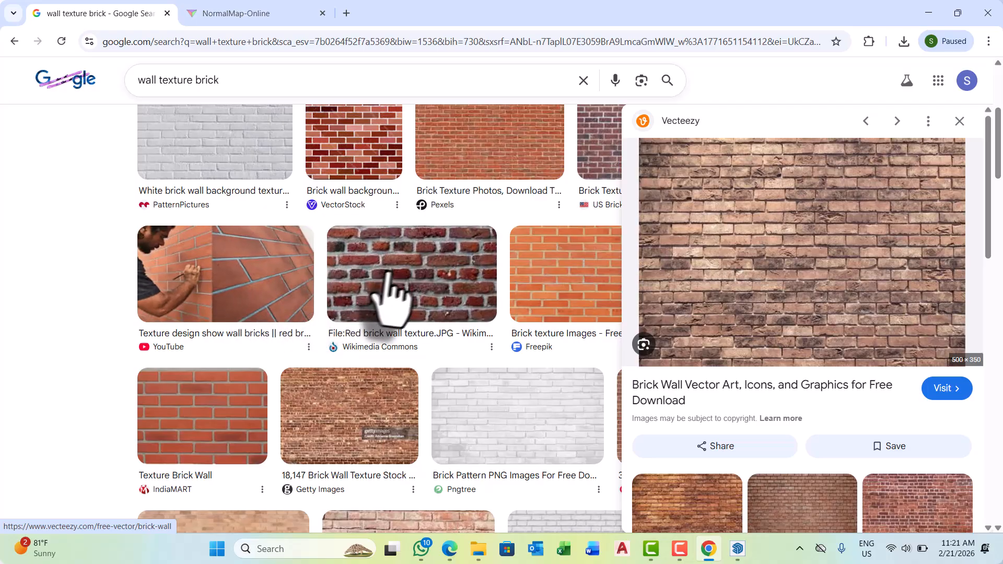
{"action": "left_click", "coordinate": [392, 270]}
{"action": "right_click", "coordinate": [792, 206]}
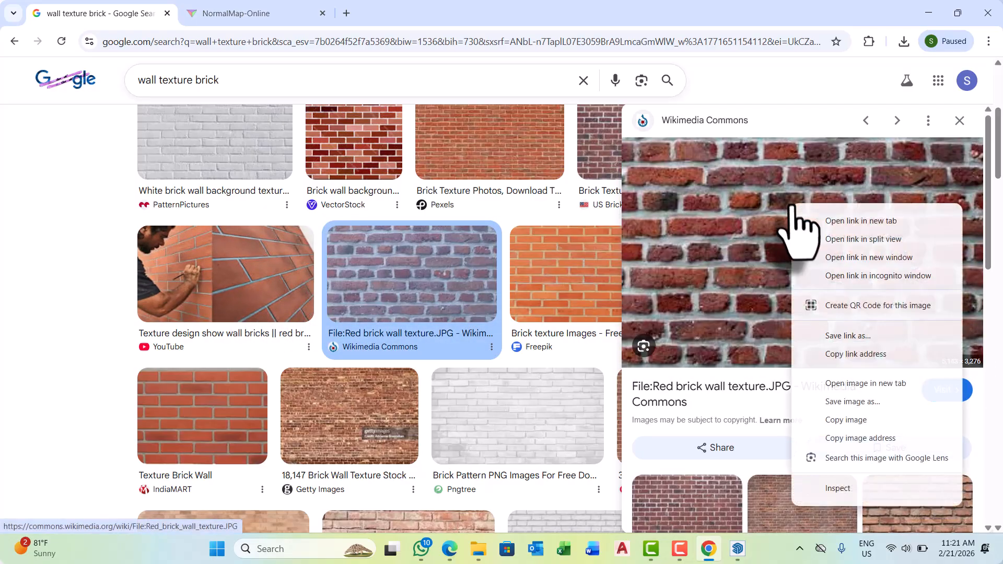
{"action": "left_click", "coordinate": [858, 419]}
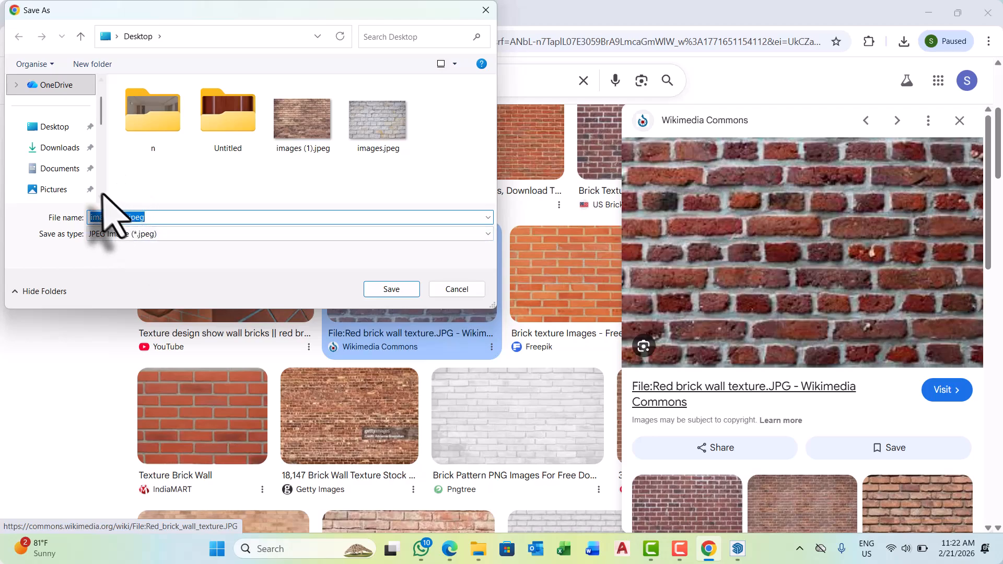
{"action": "left_click", "coordinate": [58, 148]}
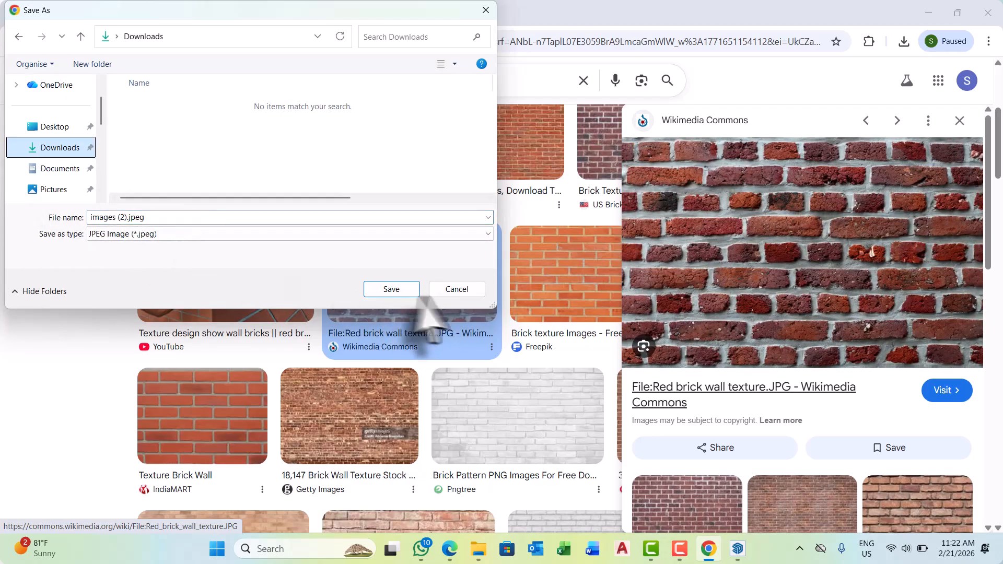
{"action": "left_click", "coordinate": [389, 291]}
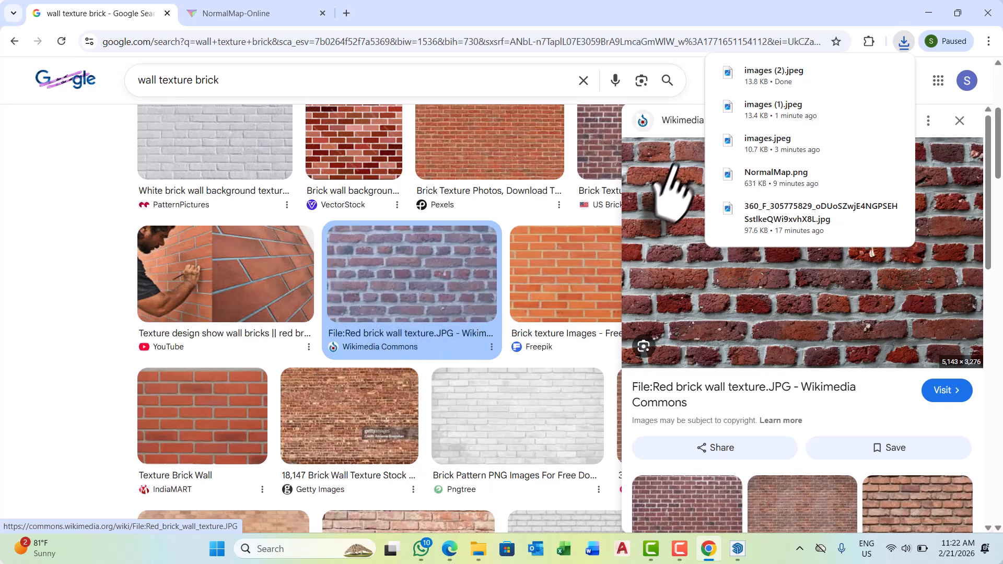
Switch to SketchUp and try to load the saved red brick picture from the Downloads folder as Color A03's texture image.
{"action": "left_click", "coordinate": [928, 13]}
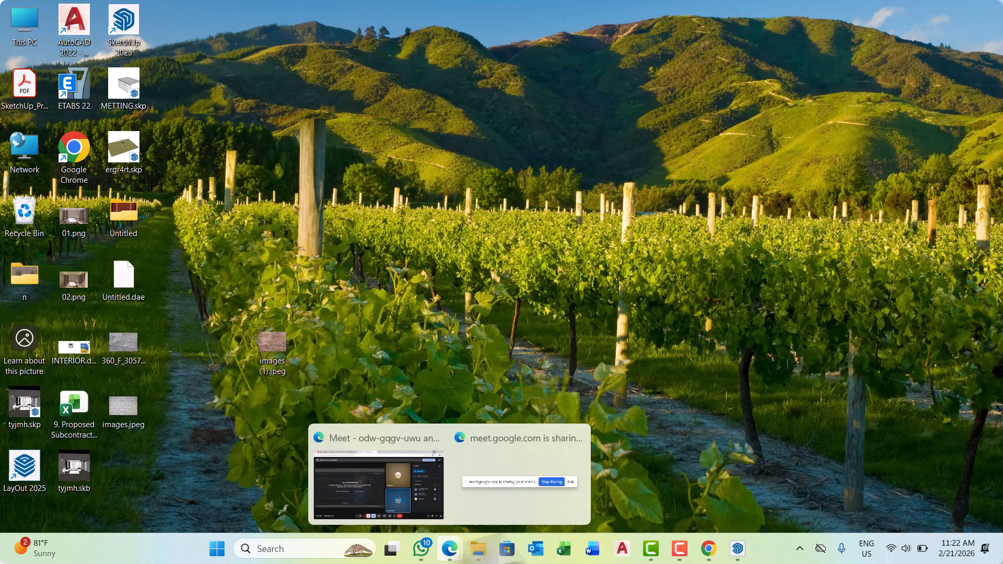
{"action": "left_click", "coordinate": [737, 547]}
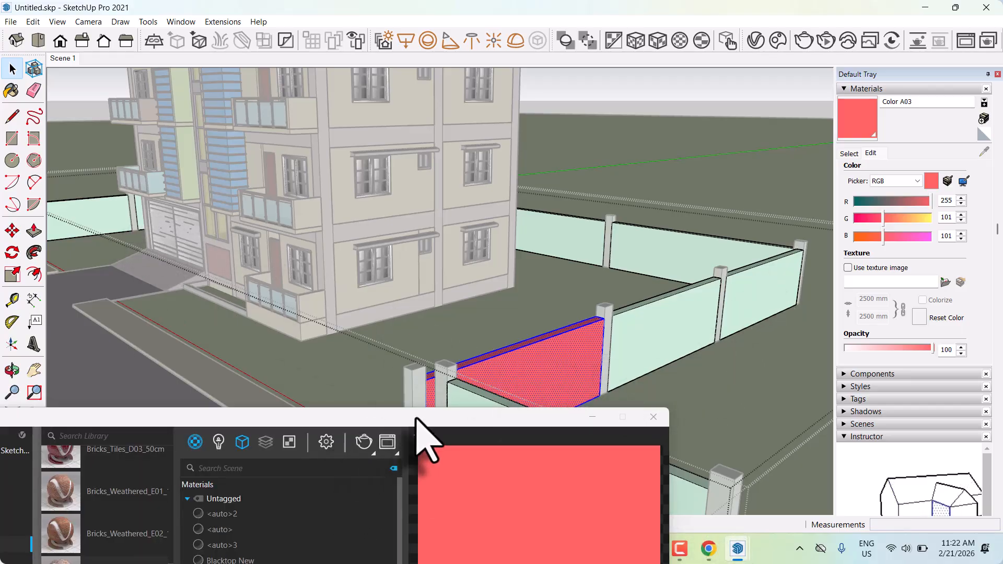
{"action": "left_click_drag", "start_coordinate": [417, 416], "coordinate": [210, 368]}
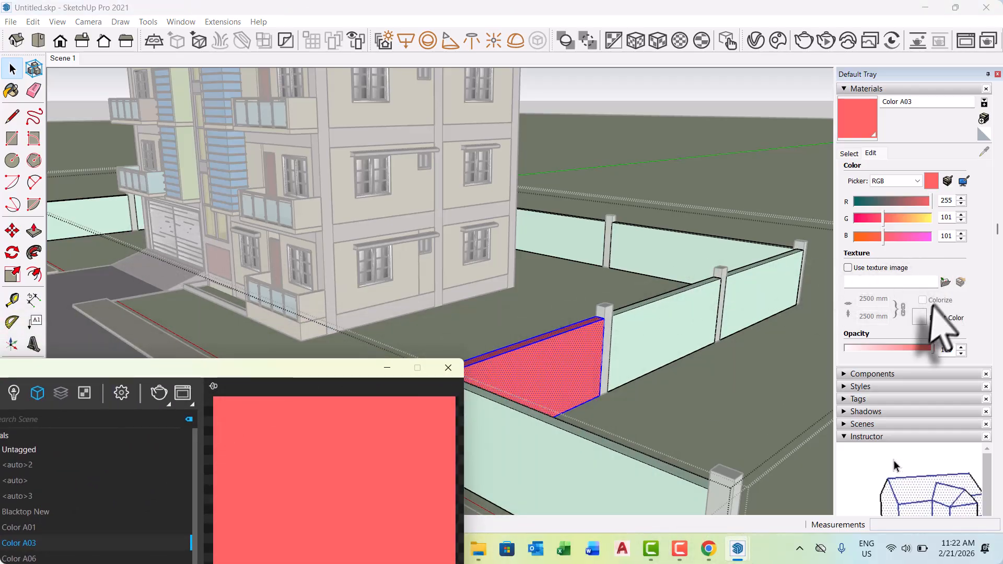
{"action": "left_click", "coordinate": [946, 283]}
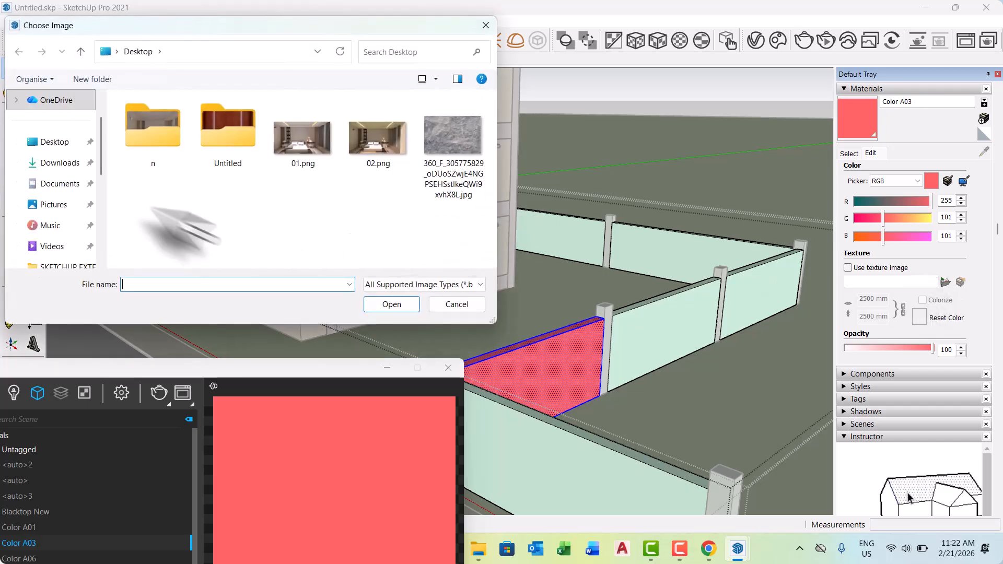
{"action": "left_click", "coordinate": [58, 169]}
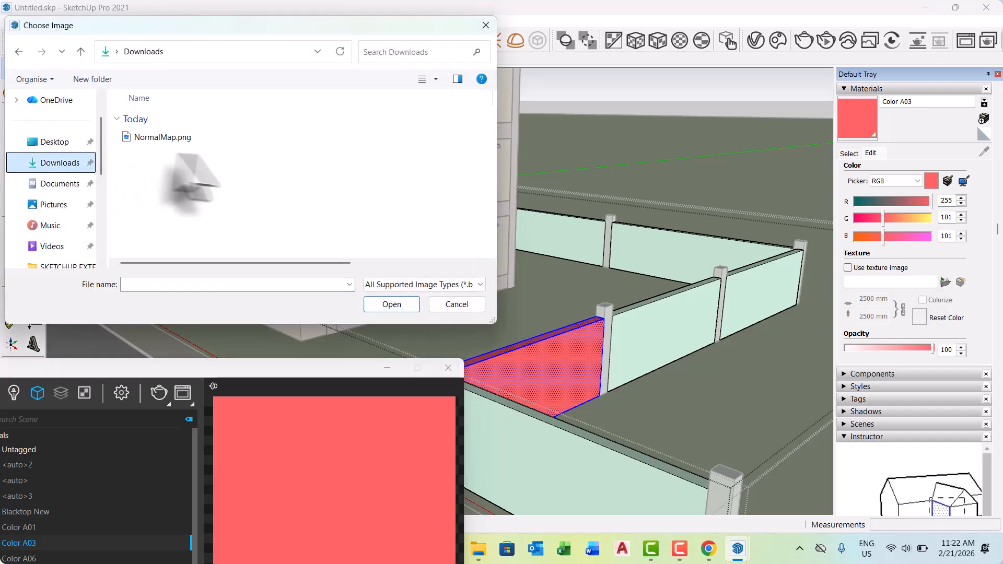
{"action": "left_click", "coordinate": [480, 29]}
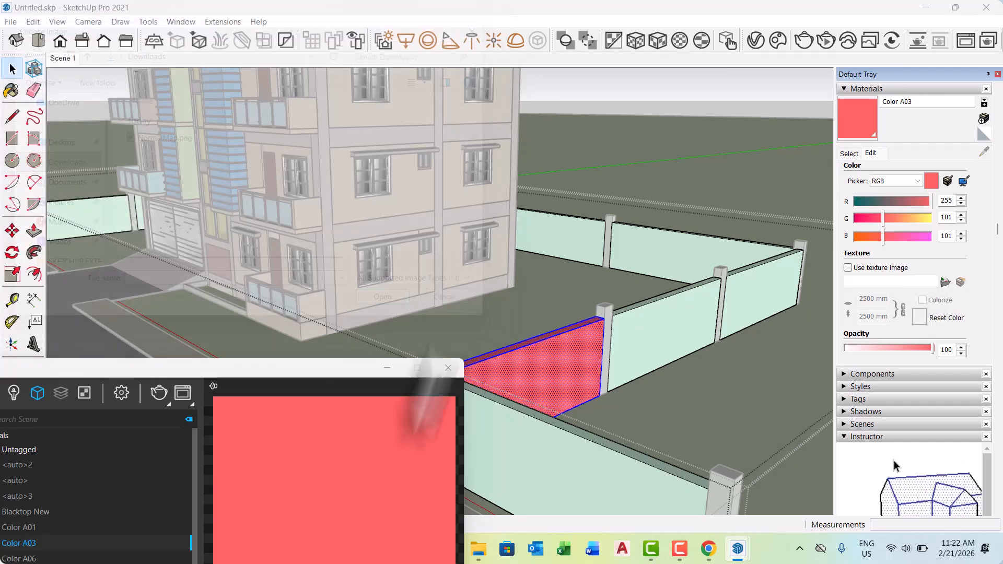
Bring the V-Ray material library into view, browse the 007 Bricks category and enlarge its material thumbnails.
{"action": "left_click_drag", "start_coordinate": [336, 369], "coordinate": [813, 118]}
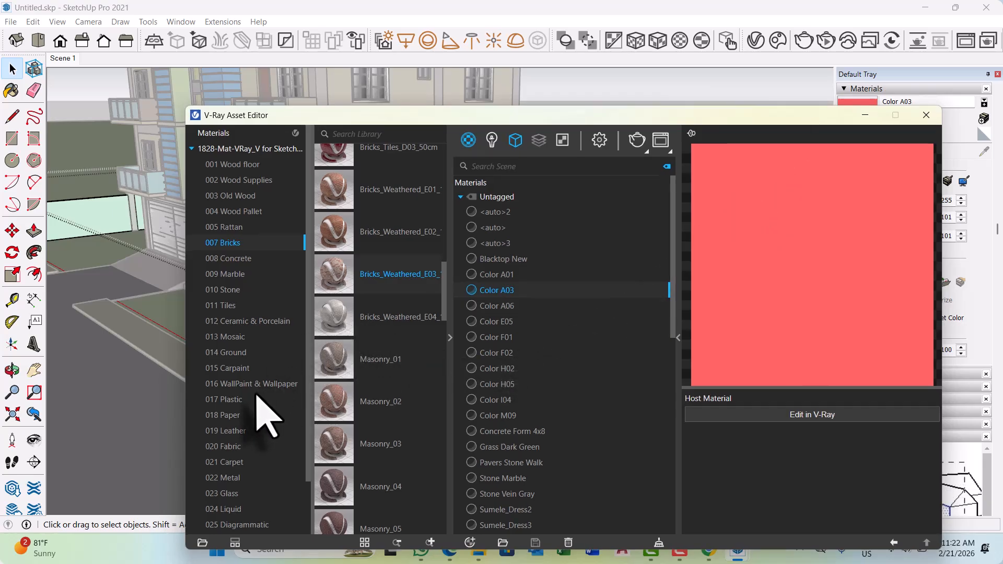
{"action": "scroll", "coordinate": [264, 415], "scroll_direction": "down", "scroll_amount": 1}
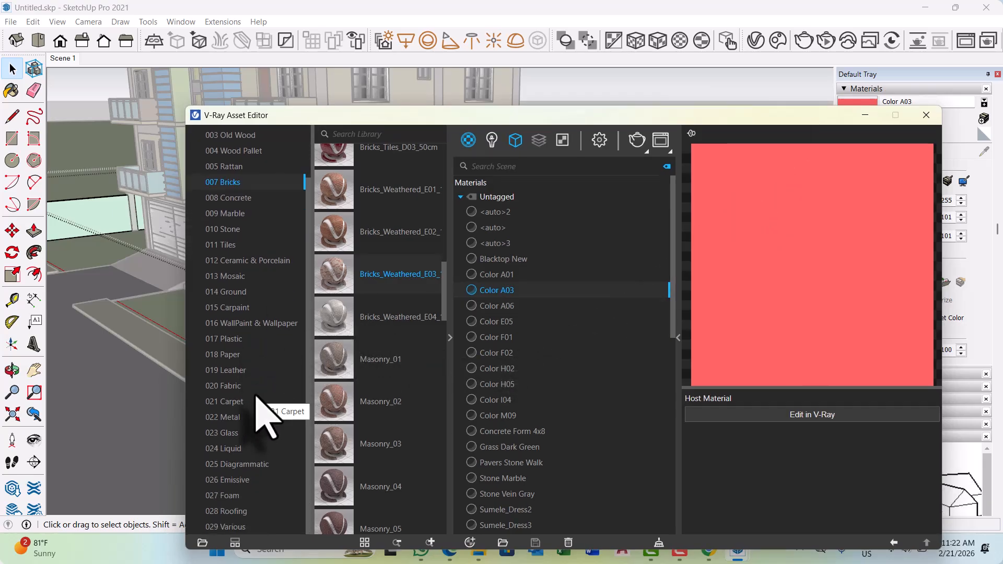
{"action": "scroll", "coordinate": [252, 294], "scroll_direction": "up", "scroll_amount": 1}
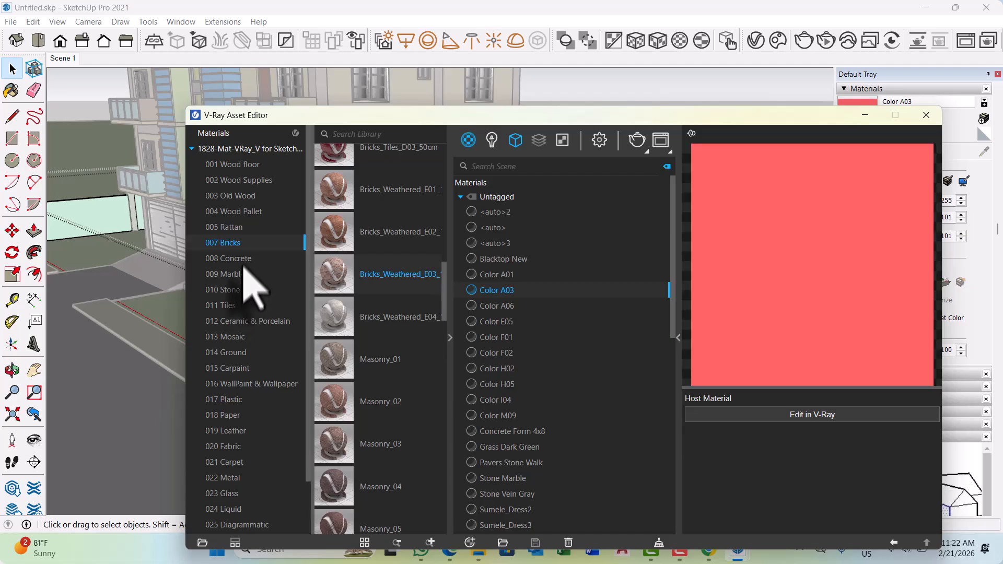
{"action": "scroll", "coordinate": [344, 314], "scroll_direction": "down", "scroll_amount": 3}
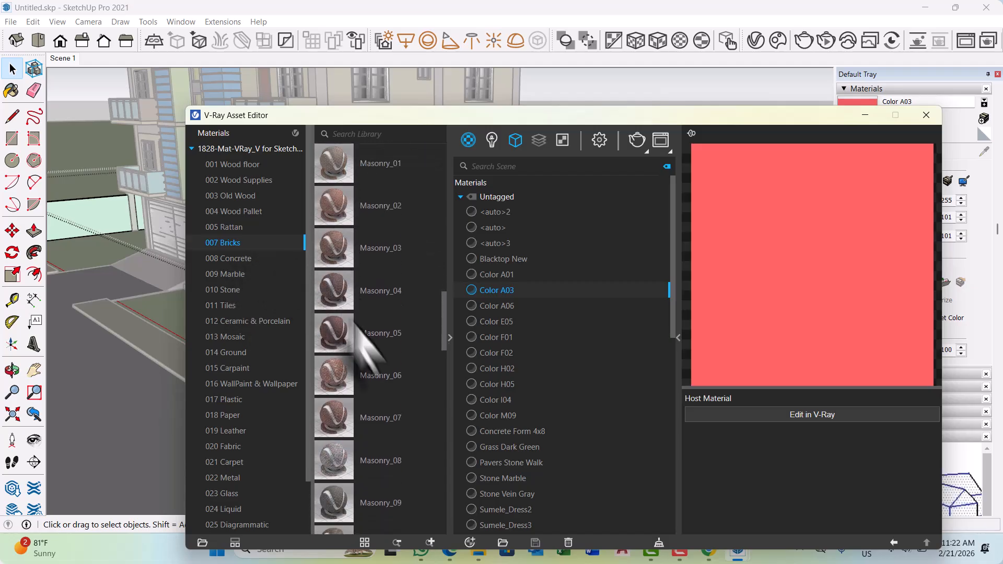
{"action": "scroll", "coordinate": [398, 402], "scroll_direction": "down", "scroll_amount": 3}
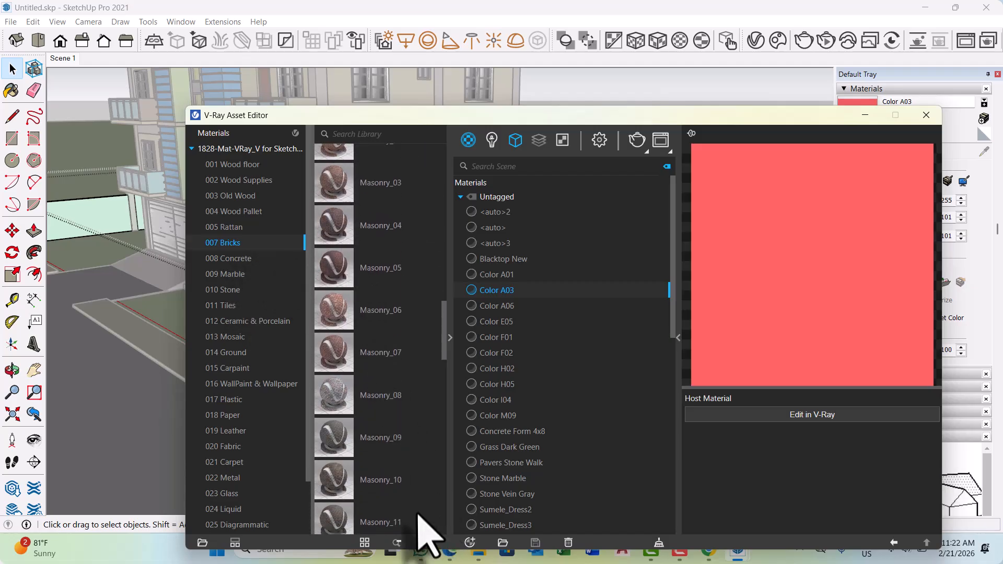
{"action": "scroll", "coordinate": [421, 470], "scroll_direction": "down", "scroll_amount": 3}
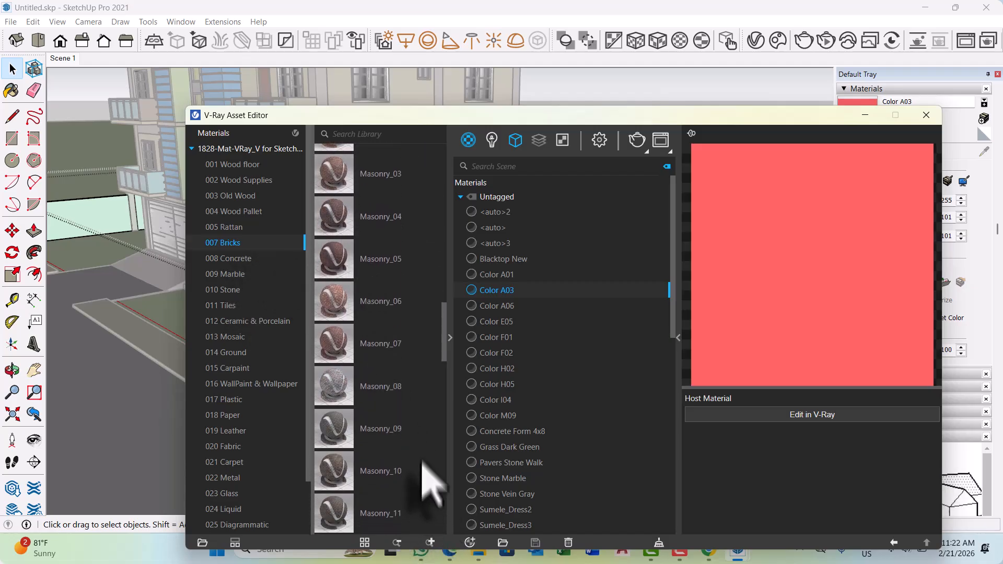
{"action": "left_click", "coordinate": [430, 542]}
{"action": "left_click", "coordinate": [430, 542]}
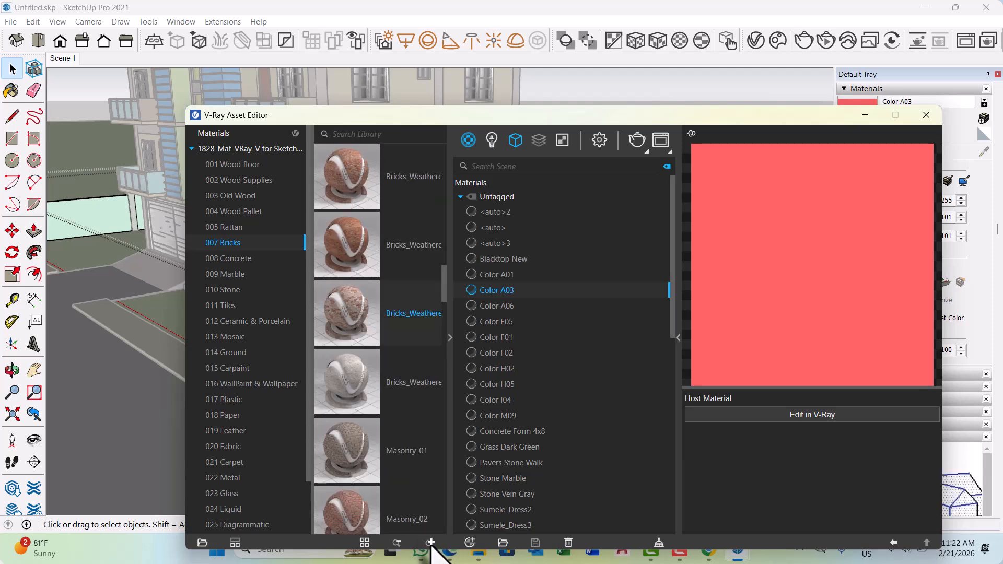
{"action": "left_click", "coordinate": [430, 542]}
Find Masonry_23 in the 007 Bricks library category, apply it to the selected boundary wall panel and inspect the panel up close.
{"action": "scroll", "coordinate": [403, 409], "scroll_direction": "down", "scroll_amount": 6}
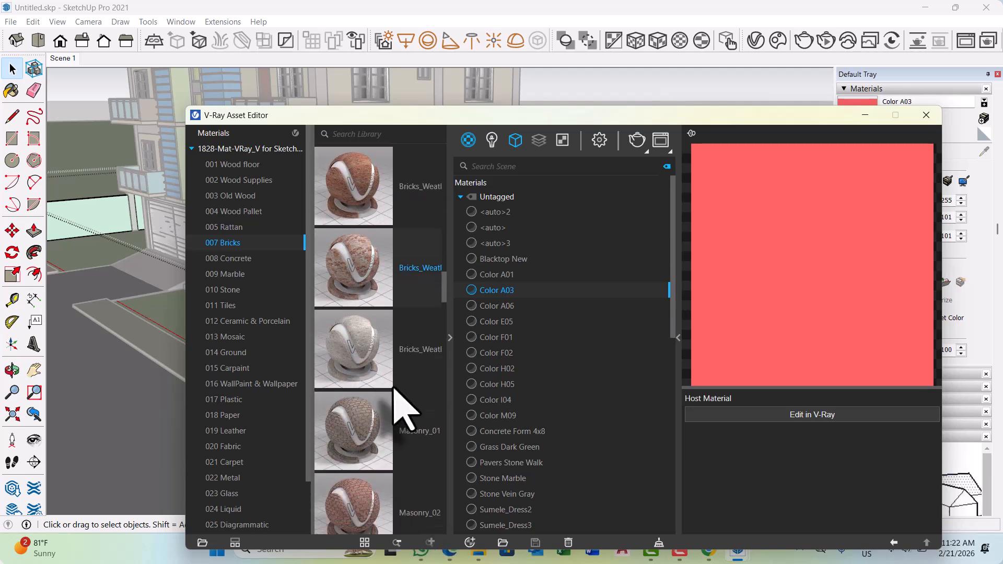
{"action": "scroll", "coordinate": [403, 410], "scroll_direction": "down", "scroll_amount": 6}
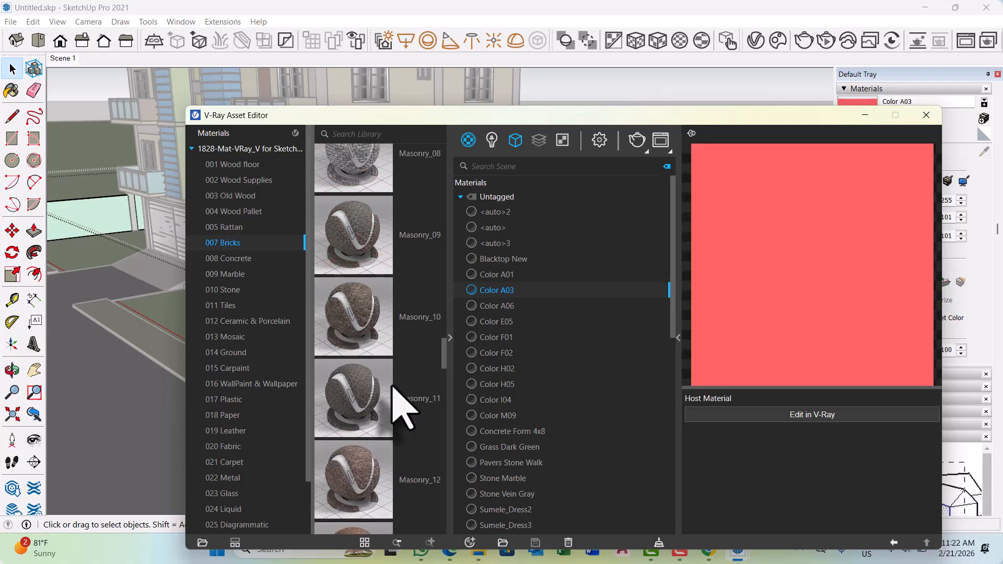
{"action": "scroll", "coordinate": [393, 385], "scroll_direction": "down", "scroll_amount": 5}
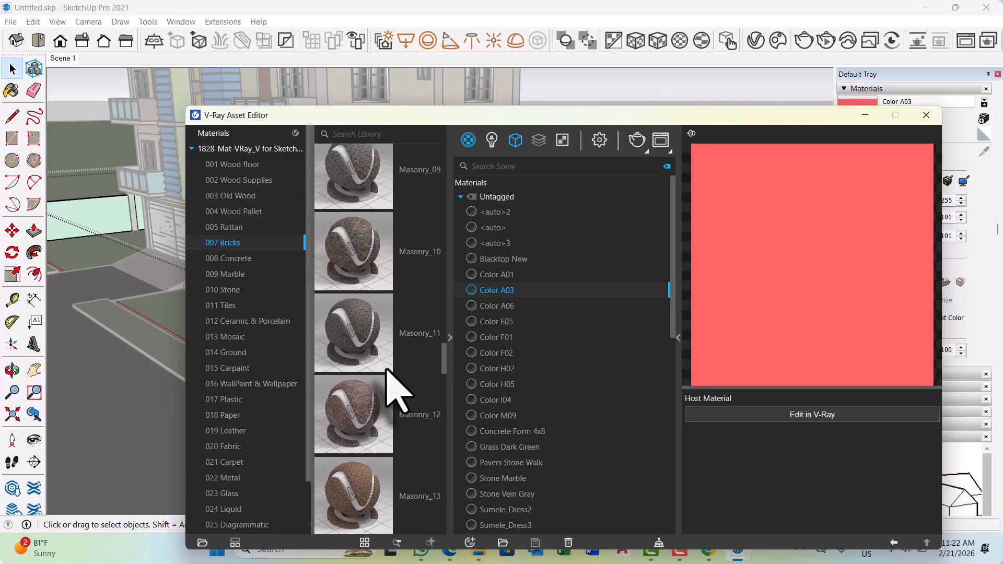
{"action": "scroll", "coordinate": [396, 389], "scroll_direction": "down", "scroll_amount": 3}
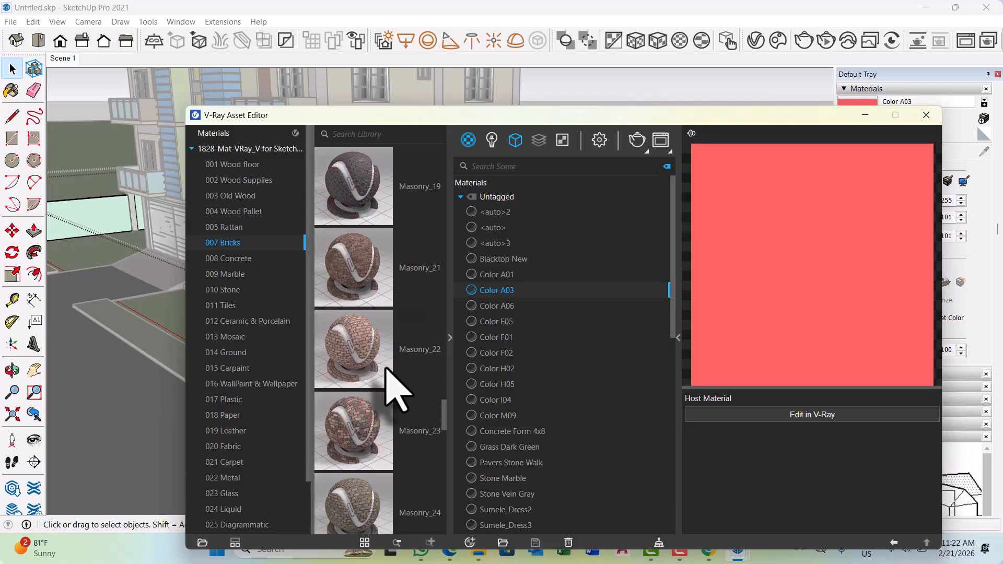
{"action": "scroll", "coordinate": [395, 389], "scroll_direction": "down", "scroll_amount": 4}
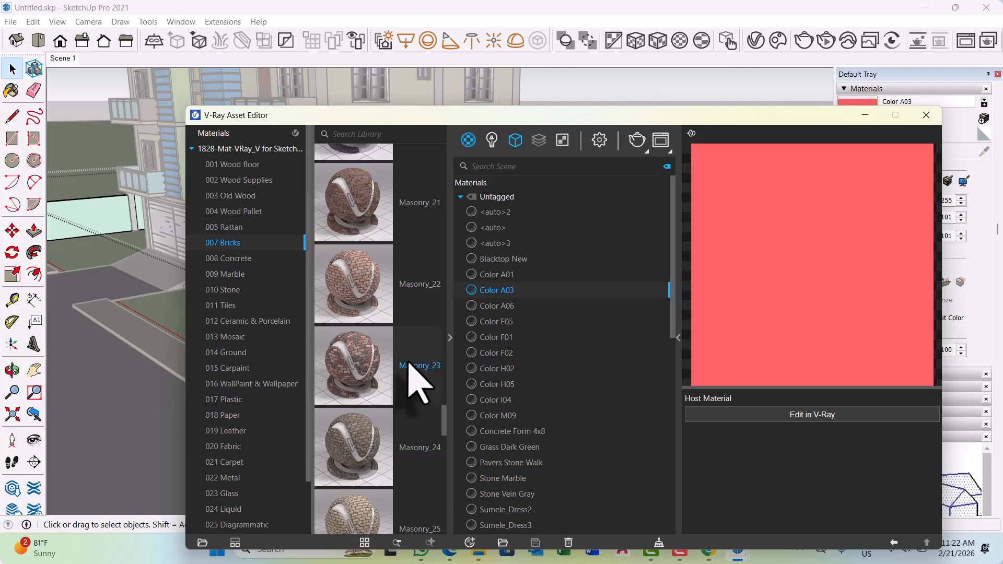
{"action": "left_click_drag", "start_coordinate": [585, 120], "coordinate": [340, 71]}
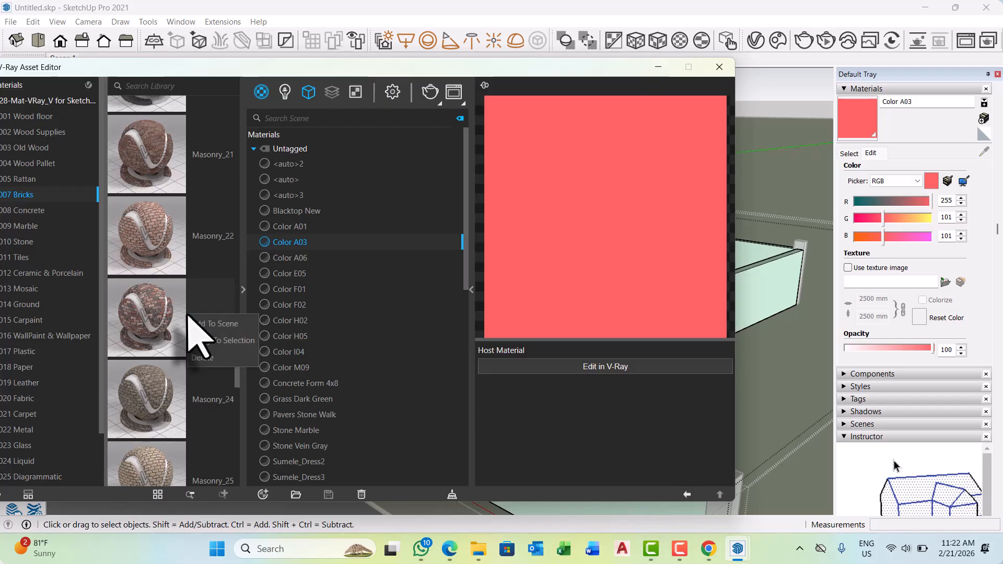
{"action": "left_click", "coordinate": [221, 343]}
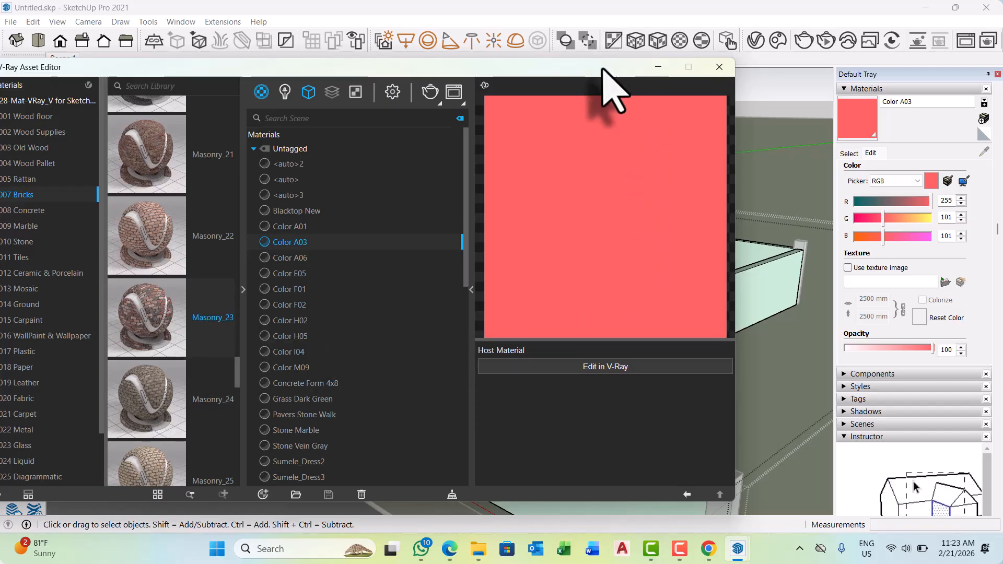
{"action": "mouse_move", "coordinate": [611, 89]}
{"action": "left_mouse_down"}
{"action": "mouse_move", "coordinate": [346, 156]}
{"action": "mouse_move", "coordinate": [144, 157]}
{"action": "left_mouse_up"}
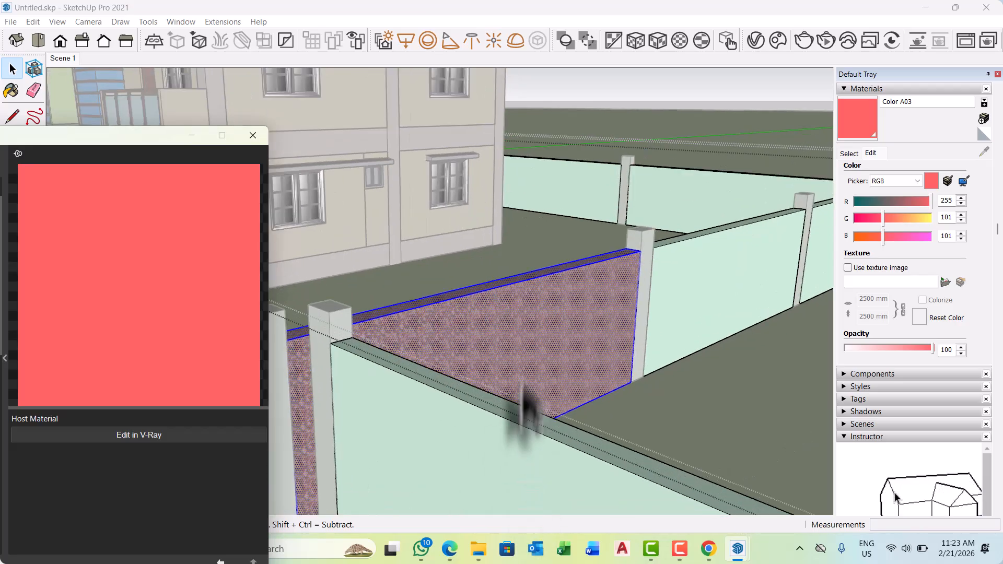
{"action": "scroll", "coordinate": [522, 387], "scroll_direction": "up", "scroll_amount": 5}
{"action": "scroll", "coordinate": [531, 354], "scroll_direction": "down", "scroll_amount": 3}
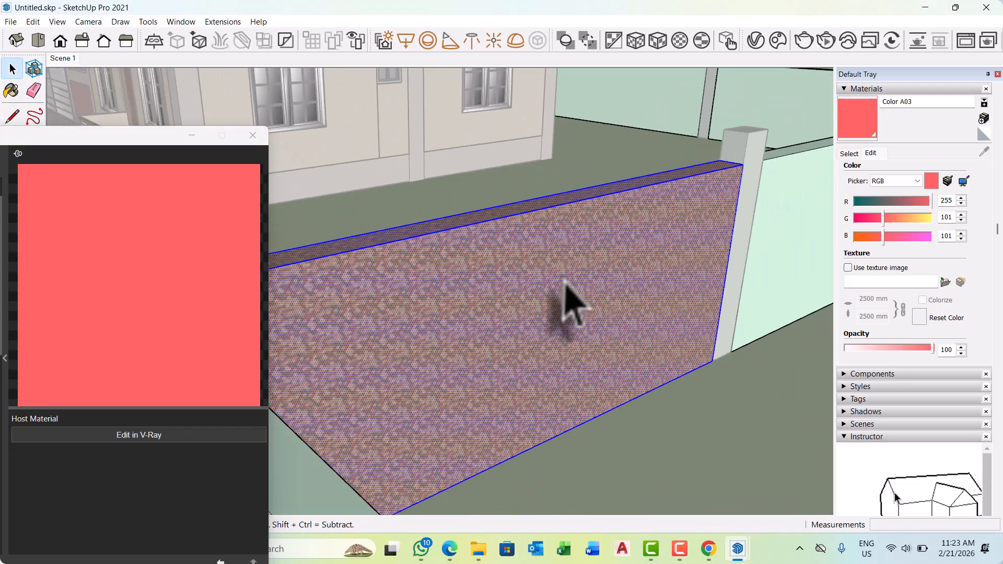
{"action": "scroll", "coordinate": [566, 303], "scroll_direction": "down", "scroll_amount": 3}
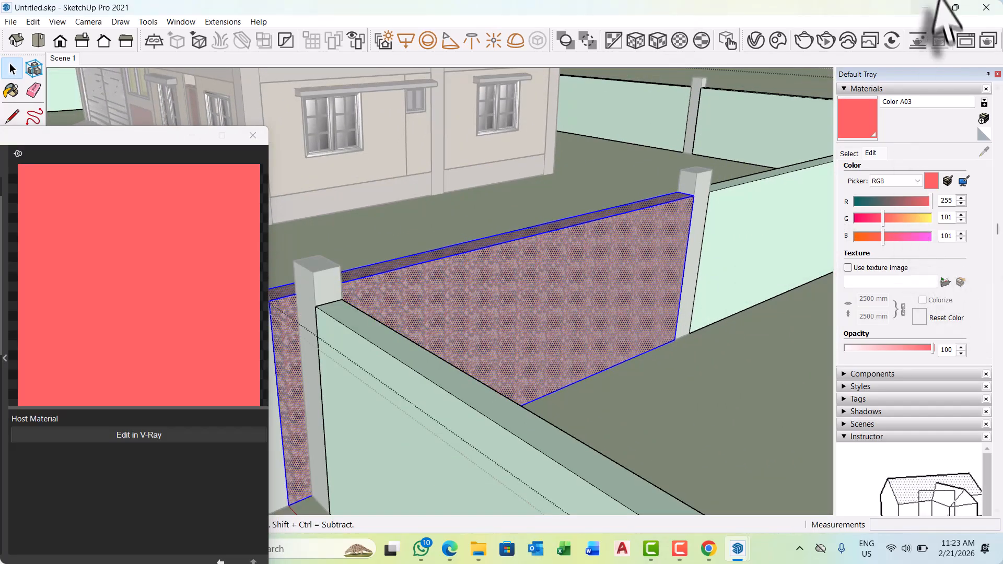
Sample the Masonry_23 material from the boundary wall panel and open it for editing in the SketchUp materials.
{"action": "left_click", "coordinate": [851, 153]}
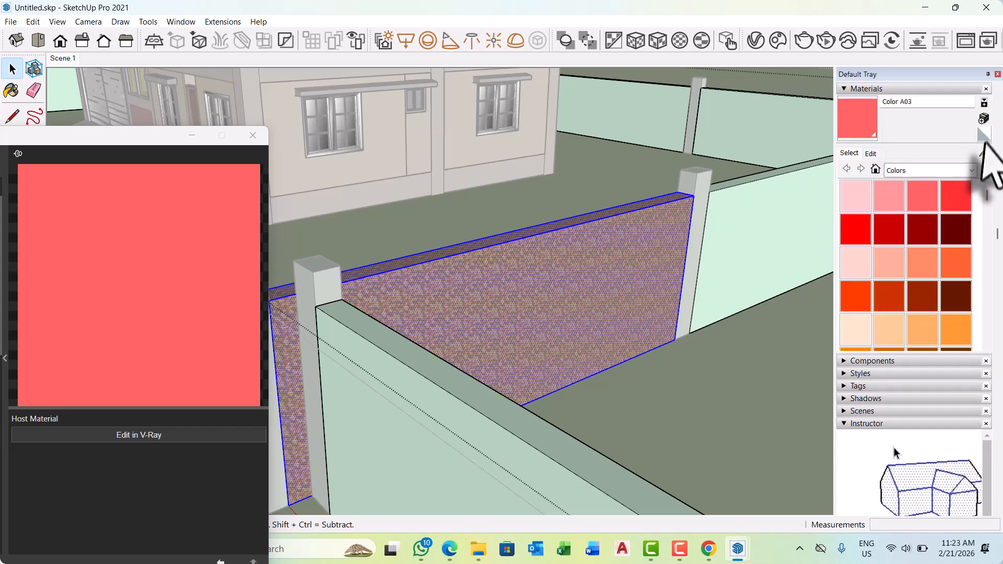
{"action": "left_click", "coordinate": [984, 151]}
{"action": "left_click", "coordinate": [550, 280]}
{"action": "scroll", "coordinate": [552, 278], "scroll_direction": "up", "scroll_amount": 2}
{"action": "scroll", "coordinate": [569, 251], "scroll_direction": "up", "scroll_amount": 2}
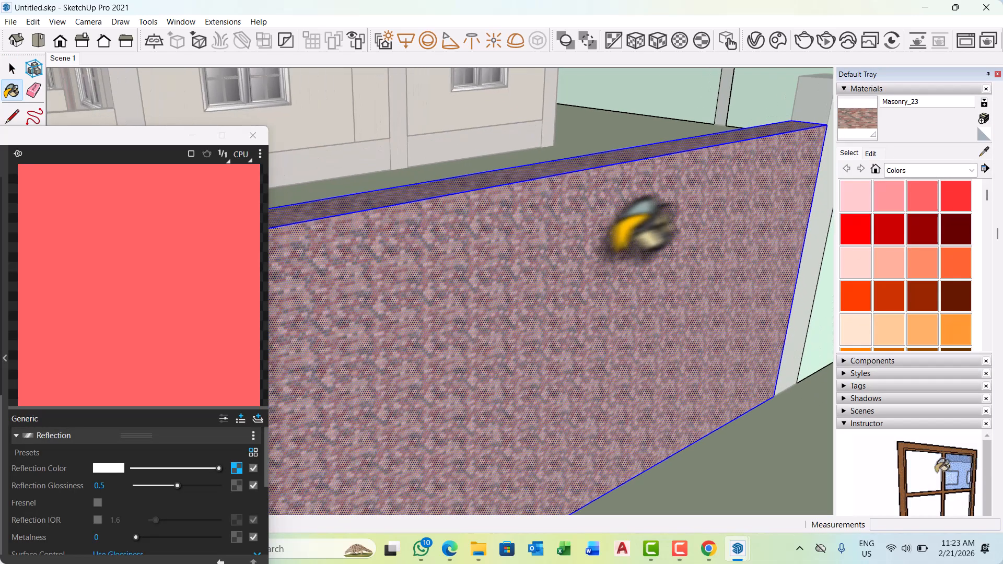
{"action": "left_click", "coordinate": [870, 155]}
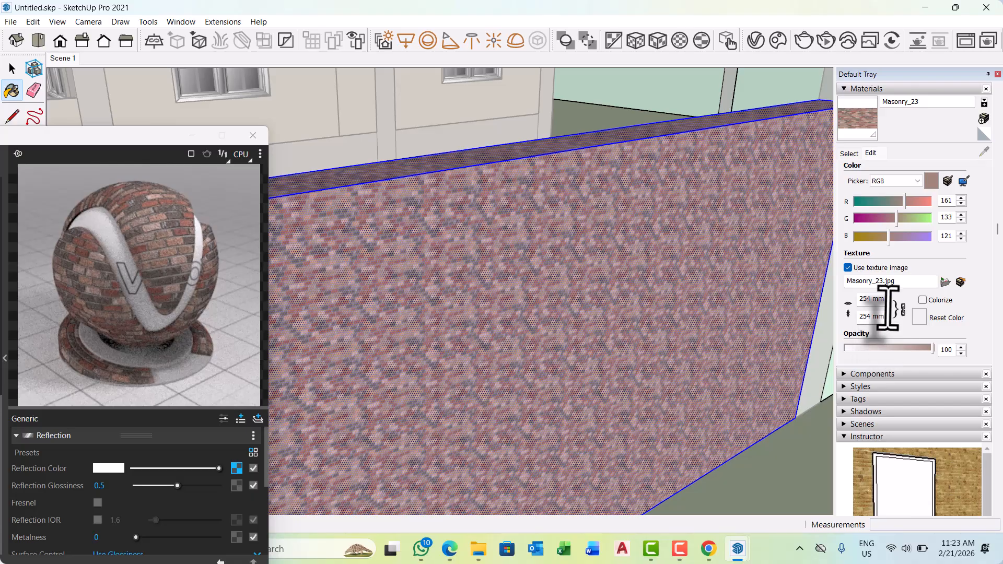
Try texture sizes of 500 mm and 200 mm for Masonry_23 with width and height linked.
{"action": "left_click_drag", "start_coordinate": [883, 302], "coordinate": [870, 302]}
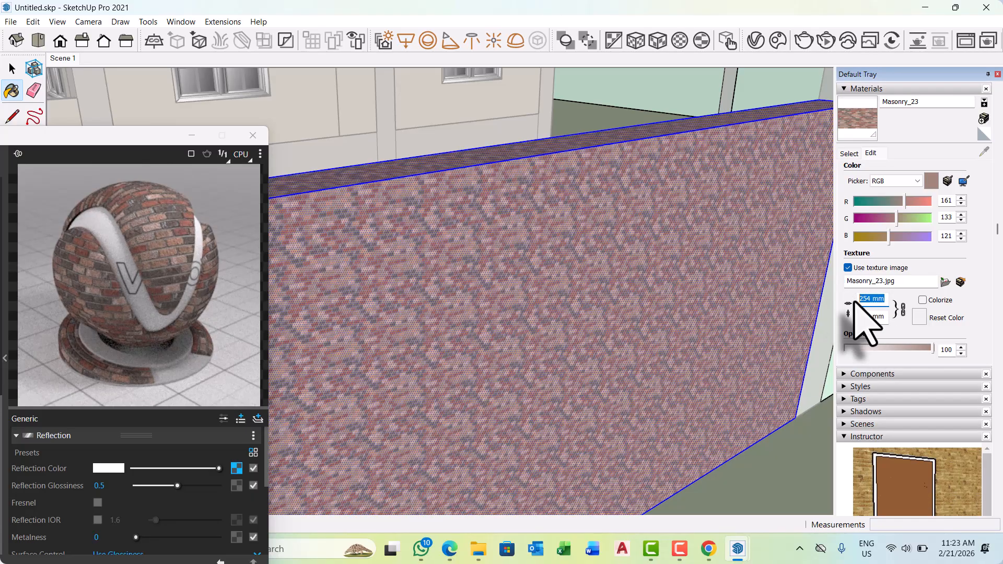
{"action": "type", "text": "500"}
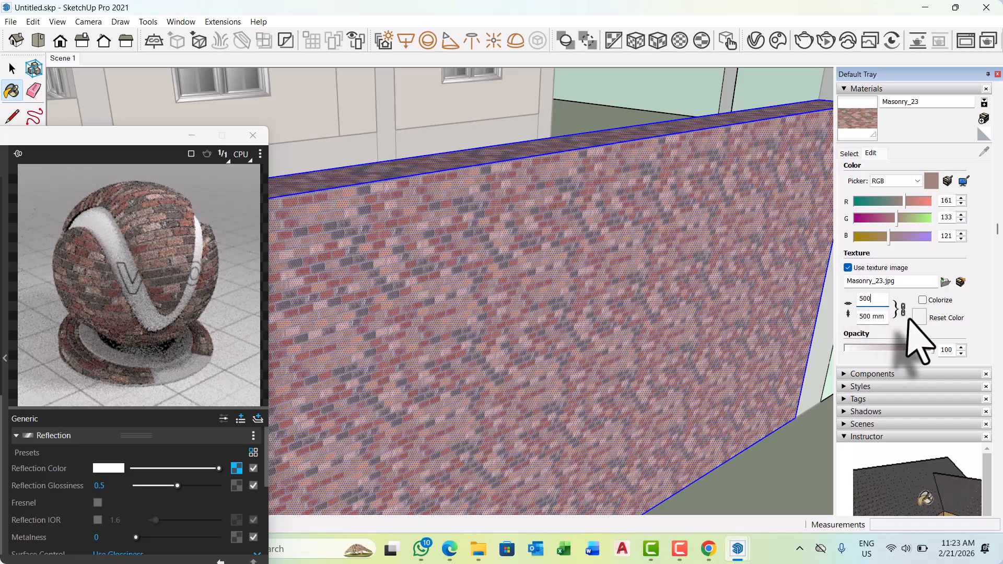
{"action": "left_click_drag", "start_coordinate": [882, 305], "coordinate": [828, 288]}
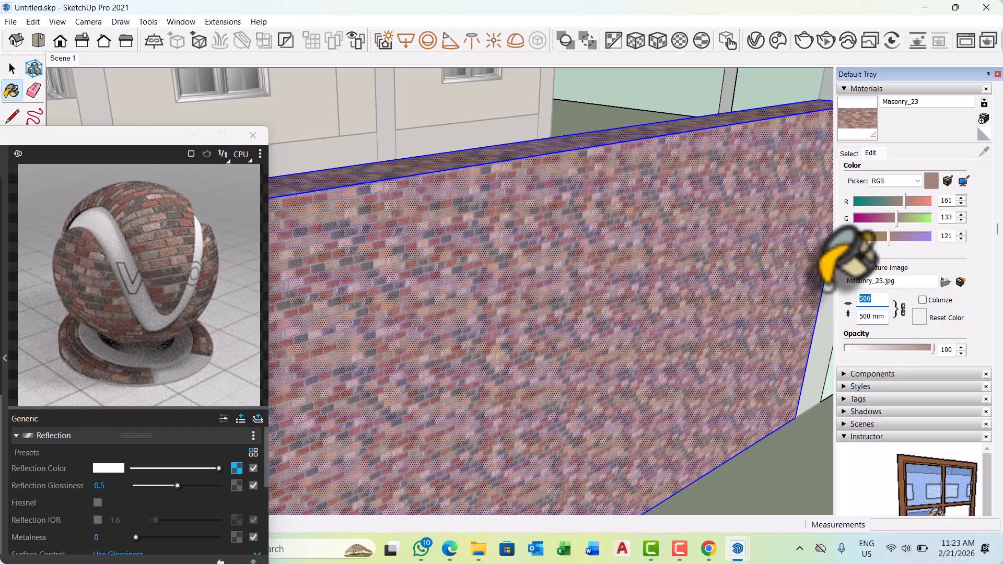
{"action": "type", "text": "200"}
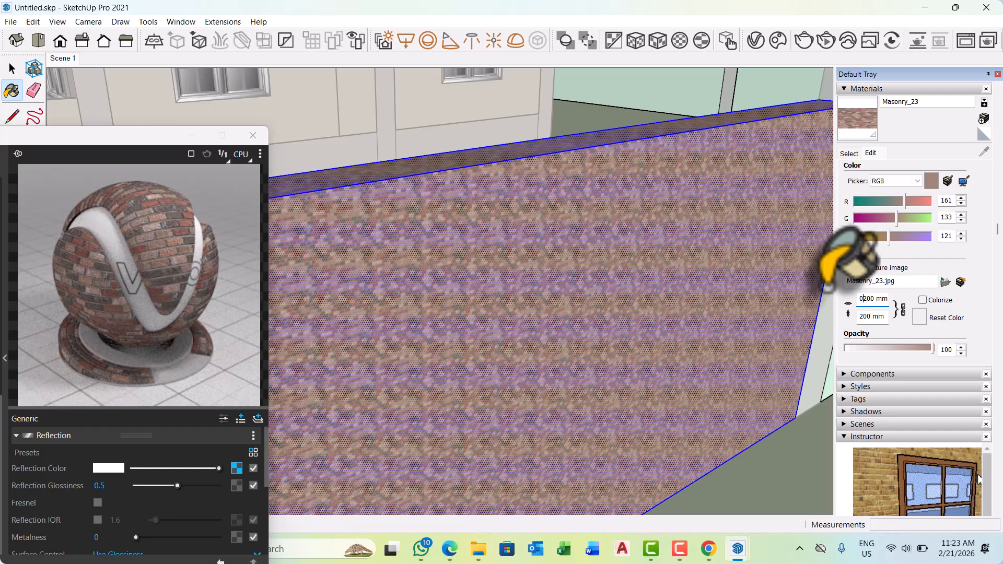
{"action": "type", "text": "0"}
{"action": "key", "text": "Return"}
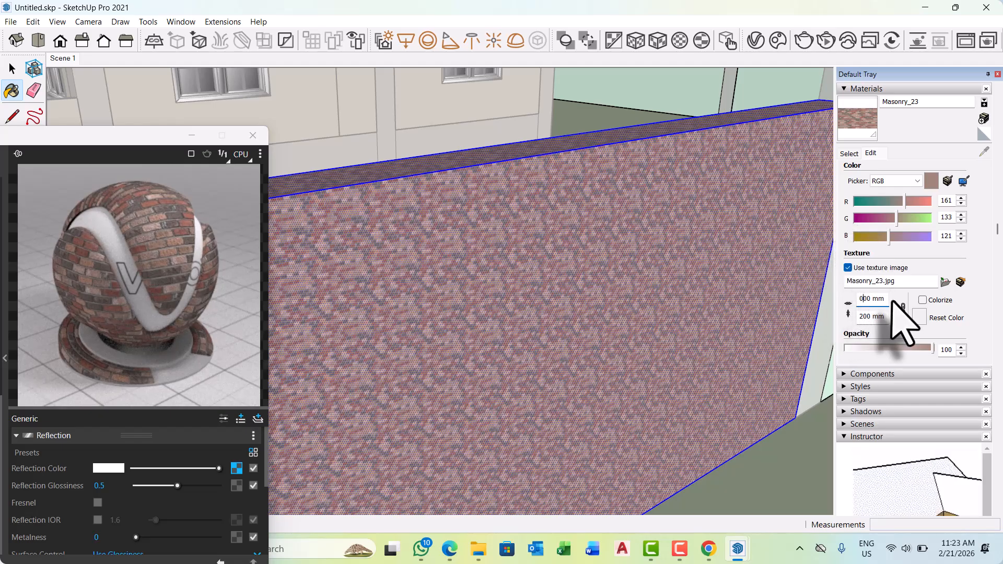
{"action": "left_click_drag", "start_coordinate": [885, 301], "coordinate": [802, 293]}
{"action": "type", "text": "20"}
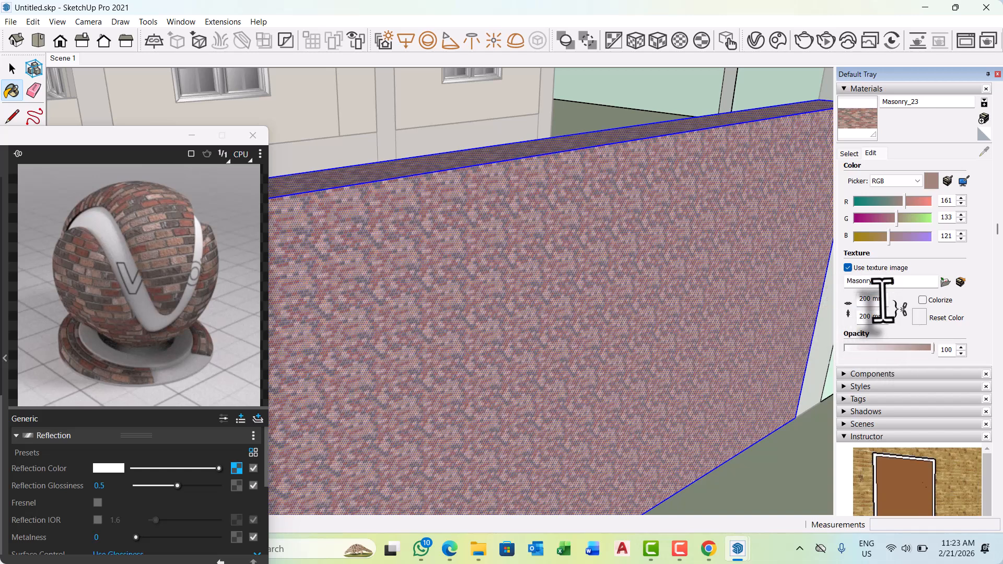
Set the Masonry_23 texture width to 2000 mm and its height to 2000 mm as separate values.
{"action": "left_click", "coordinate": [881, 298]}
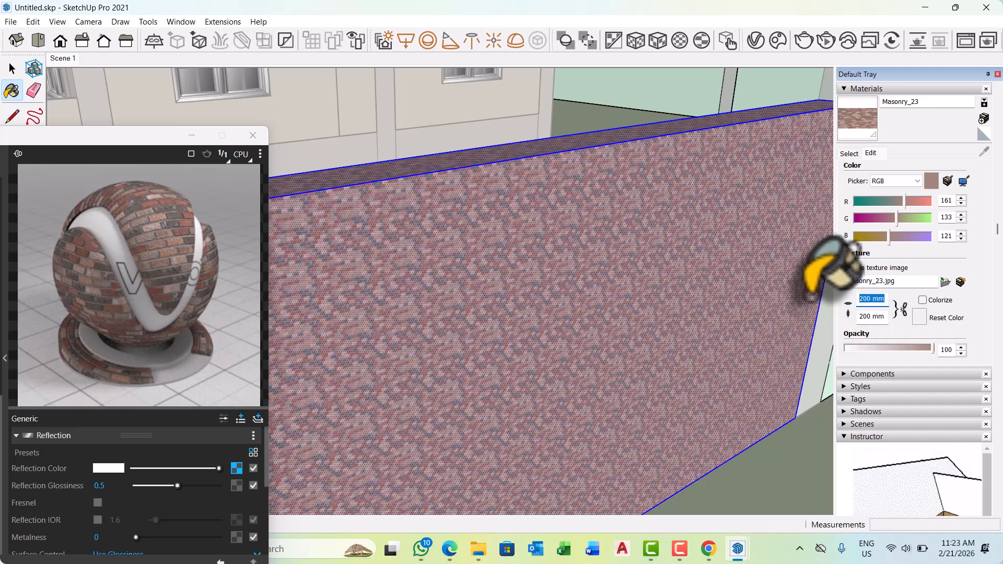
{"action": "type", "text": "2000"}
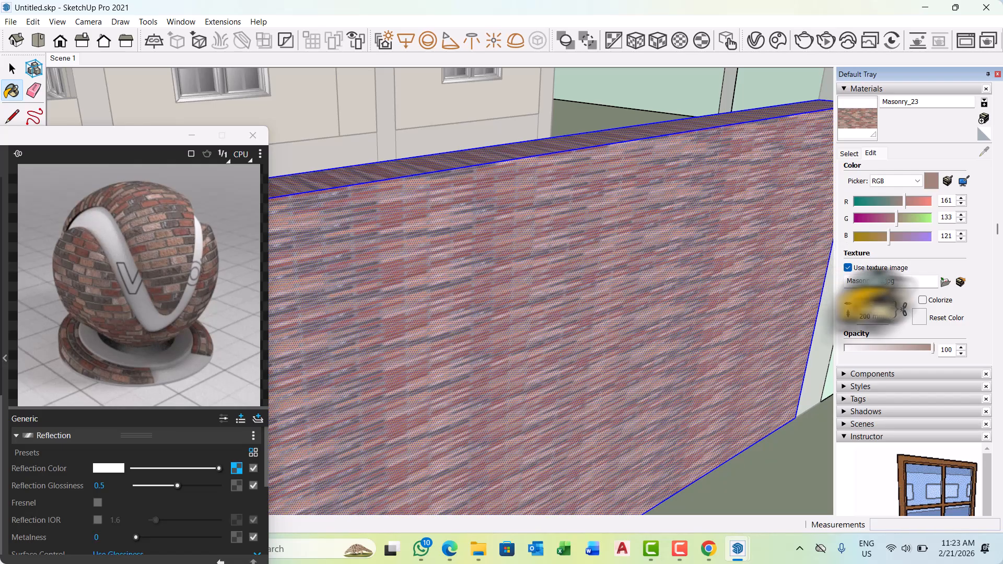
{"action": "left_click", "coordinate": [859, 315]}
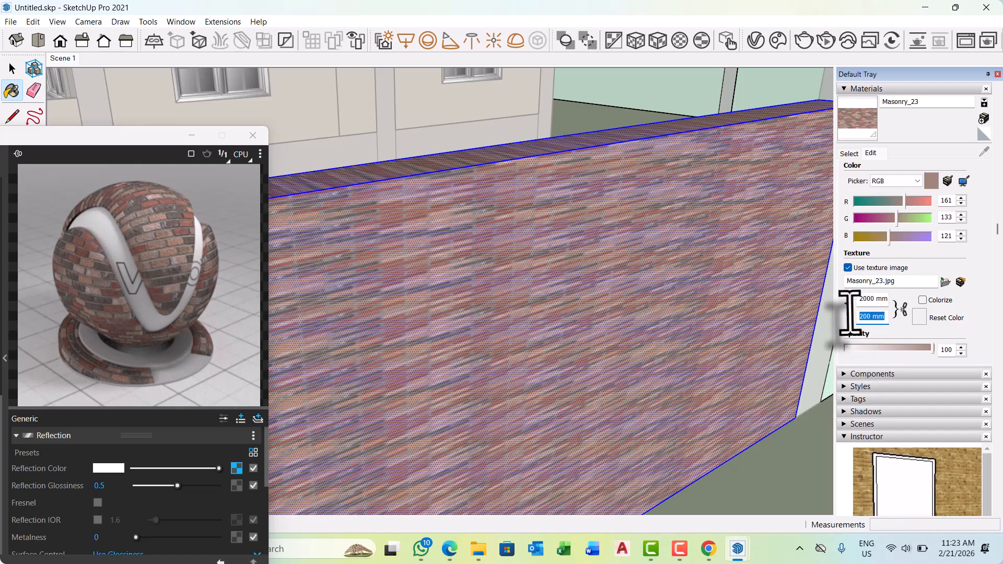
{"action": "type", "text": "20"}
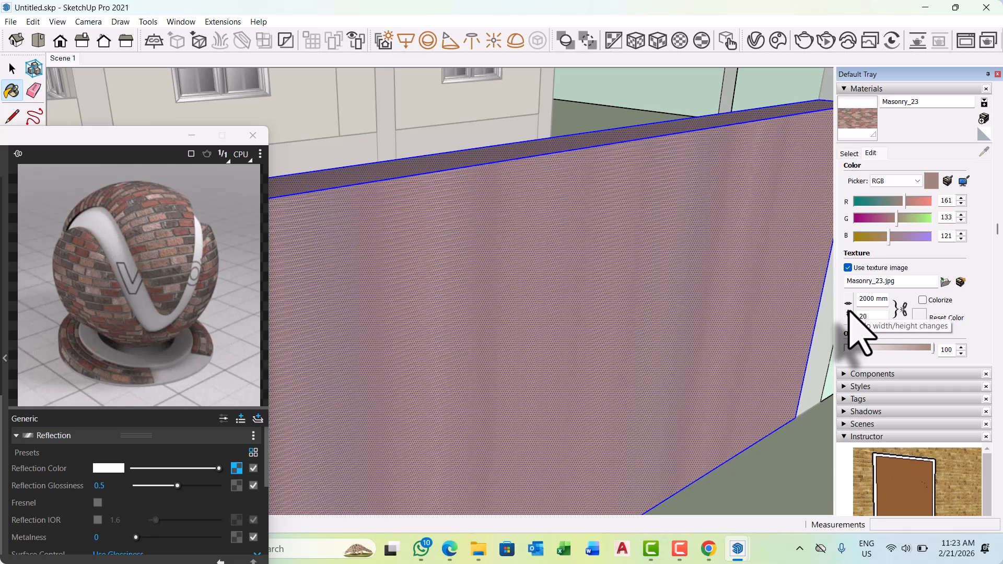
{"action": "type", "text": "00"}
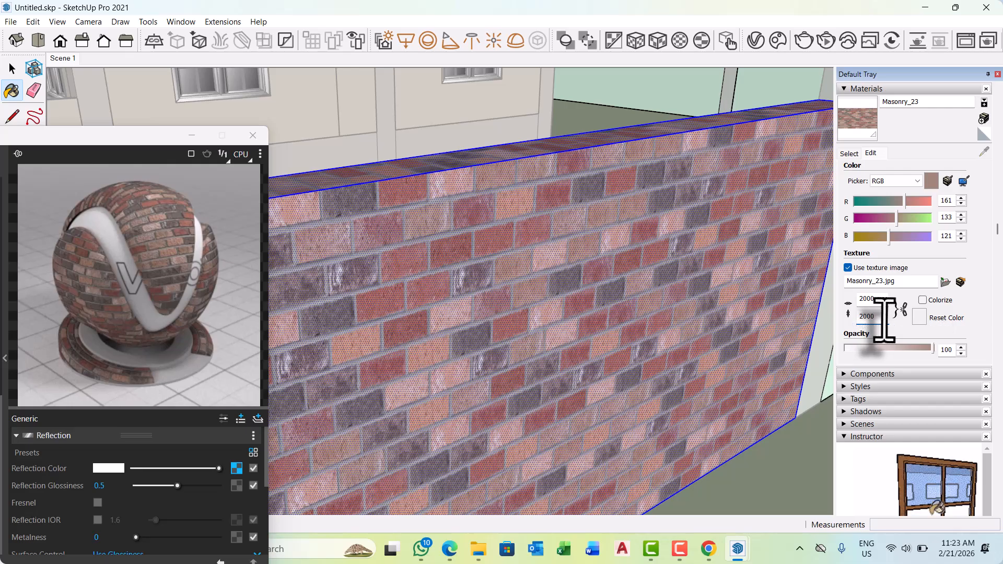
Set the Masonry_23 texture height to 1500 mm.
{"action": "key", "text": "BackSpace"}
{"action": "key", "text": "BackSpace"}
{"action": "key", "text": "BackSpace"}
{"action": "key", "text": "BackSpace"}
{"action": "type", "text": "1"}
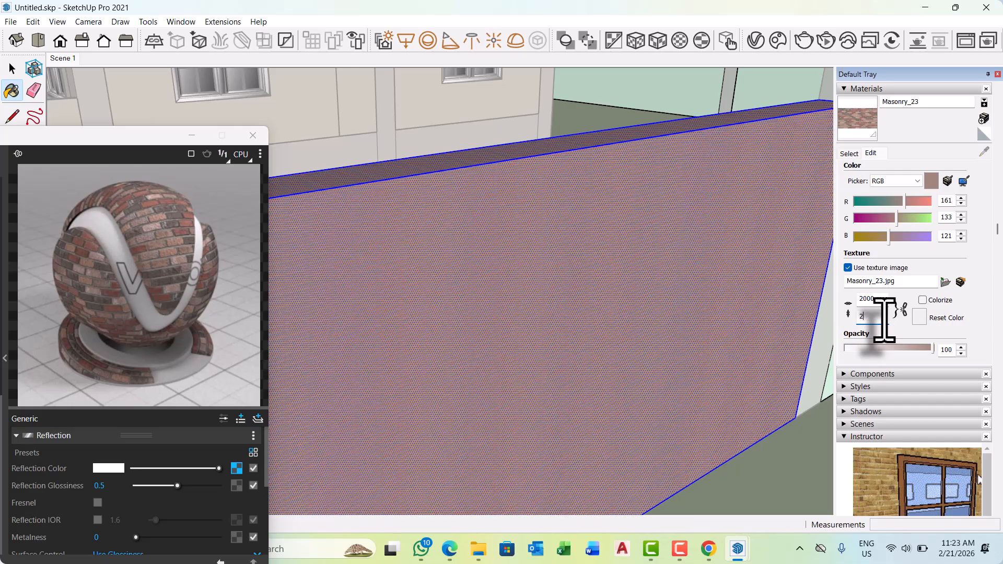
{"action": "type", "text": "50"}
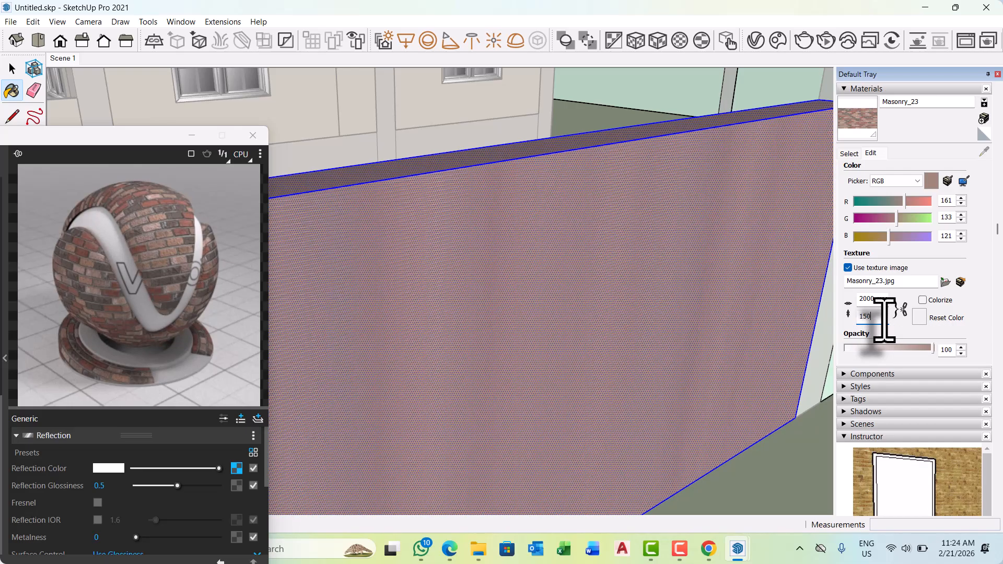
{"action": "type", "text": "0"}
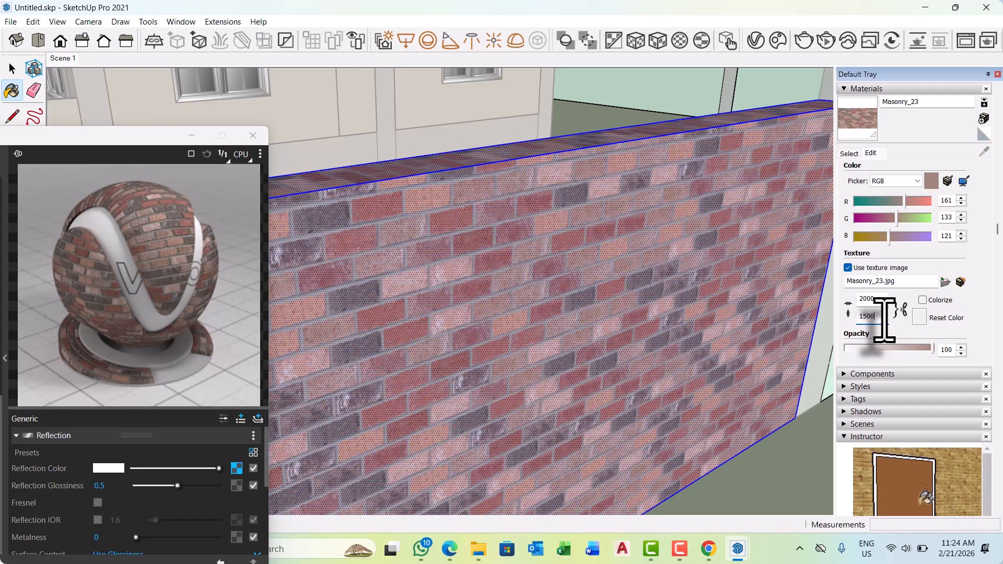
Try texture sizes of 1500 mm and 1200 mm for the Masonry_23 material on the boundary wall.
{"action": "left_click", "coordinate": [859, 298]}
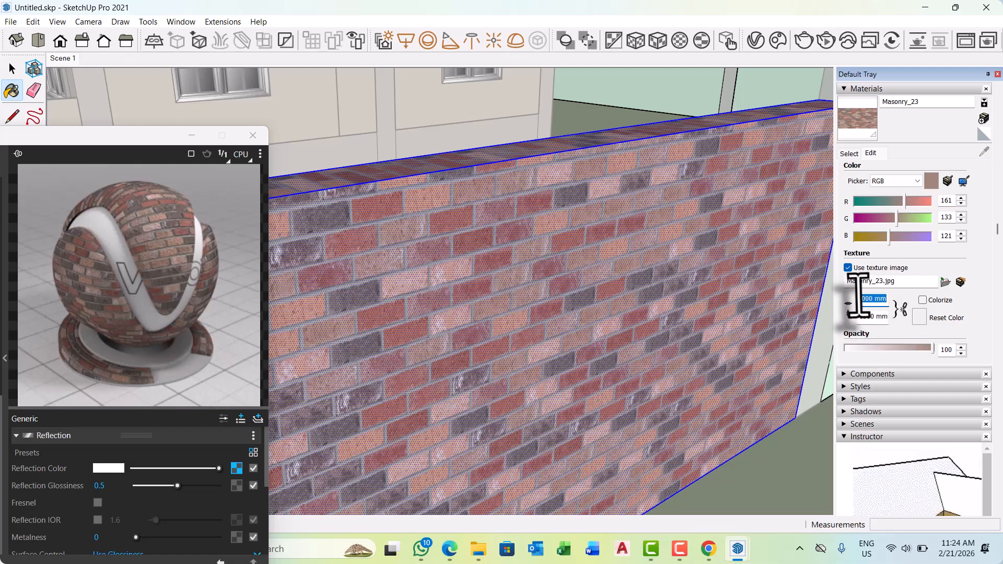
{"action": "type", "text": "1500"}
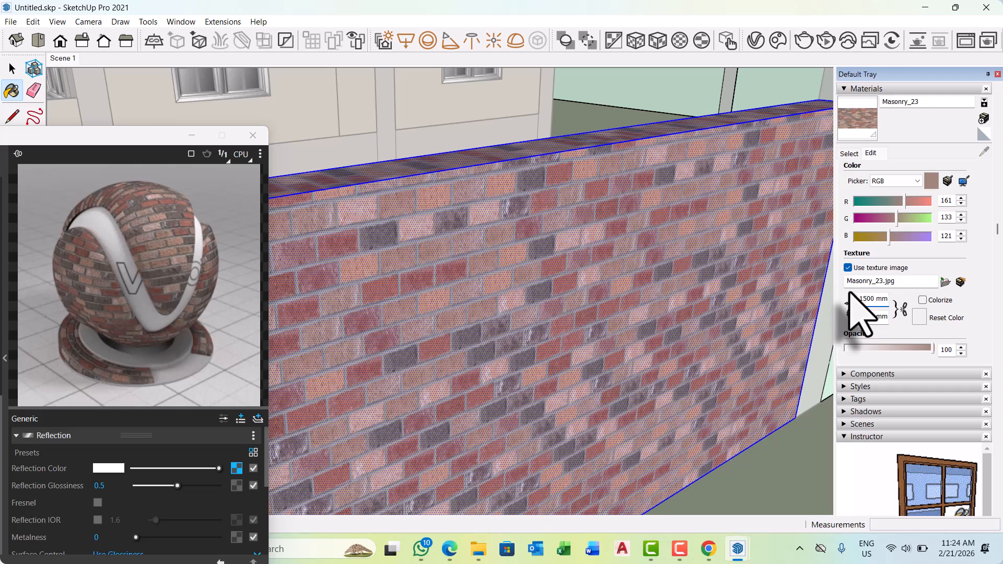
{"action": "left_click", "coordinate": [868, 302]}
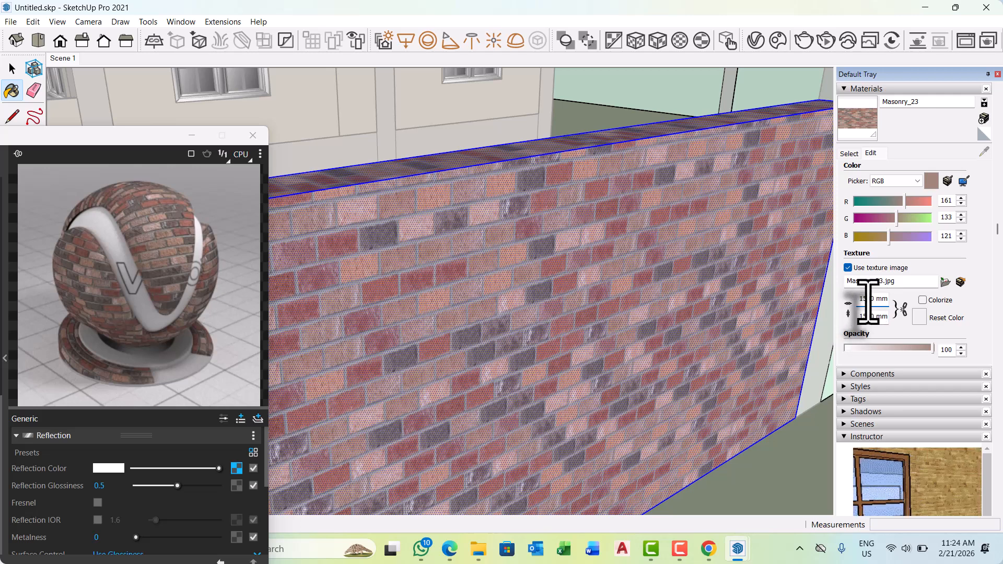
{"action": "key", "text": "BackSpace"}
{"action": "type", "text": "2"}
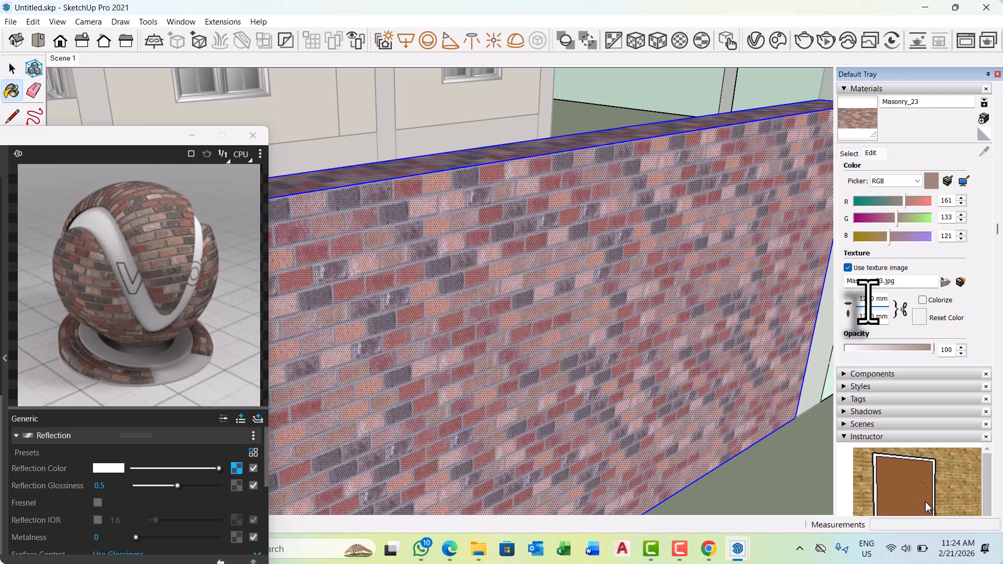
{"action": "scroll", "coordinate": [594, 303], "scroll_direction": "down", "scroll_amount": 5}
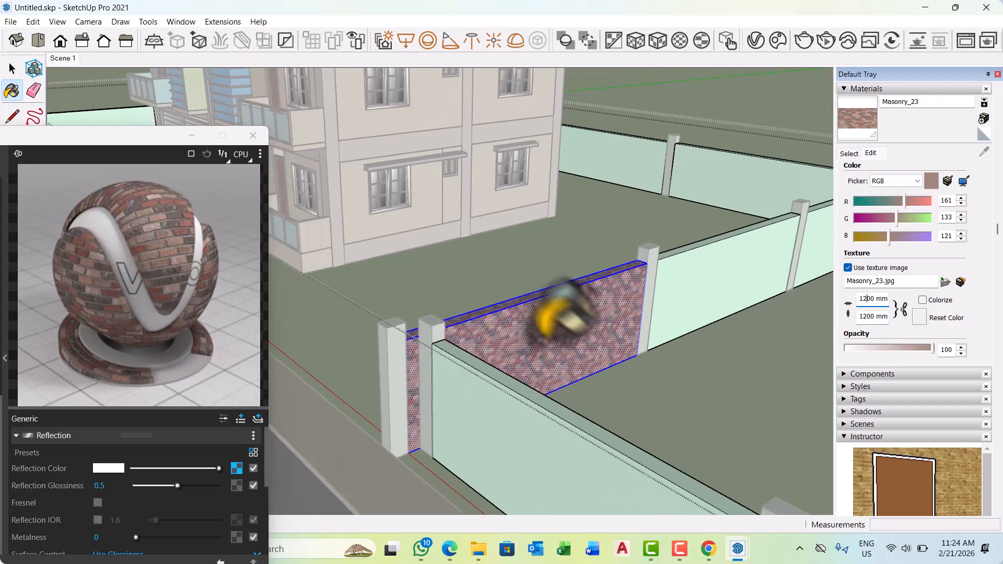
{"action": "scroll", "coordinate": [585, 308], "scroll_direction": "up", "scroll_amount": 5}
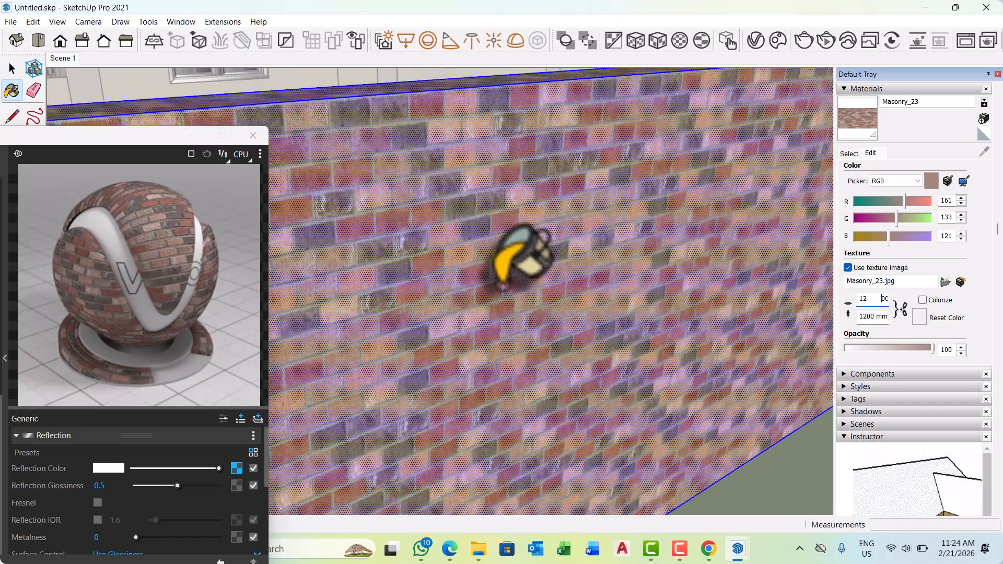
{"action": "scroll", "coordinate": [501, 286], "scroll_direction": "up", "scroll_amount": 1}
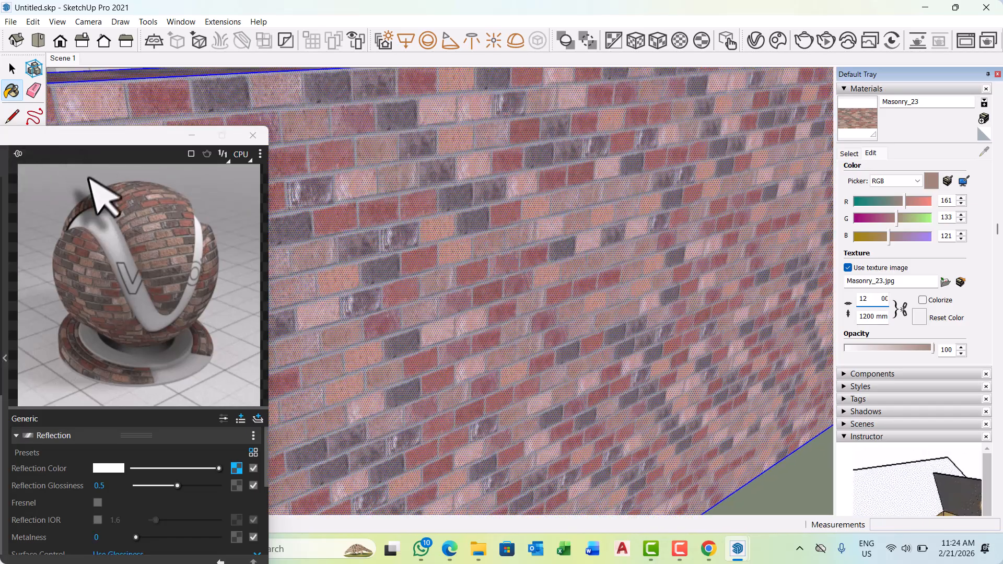
Minimize the V-Ray Asset Editor, clear the selection and examine the brick scale on the boundary wall from near and far.
{"action": "left_click", "coordinate": [260, 141]}
{"action": "left_click", "coordinate": [99, 382]}
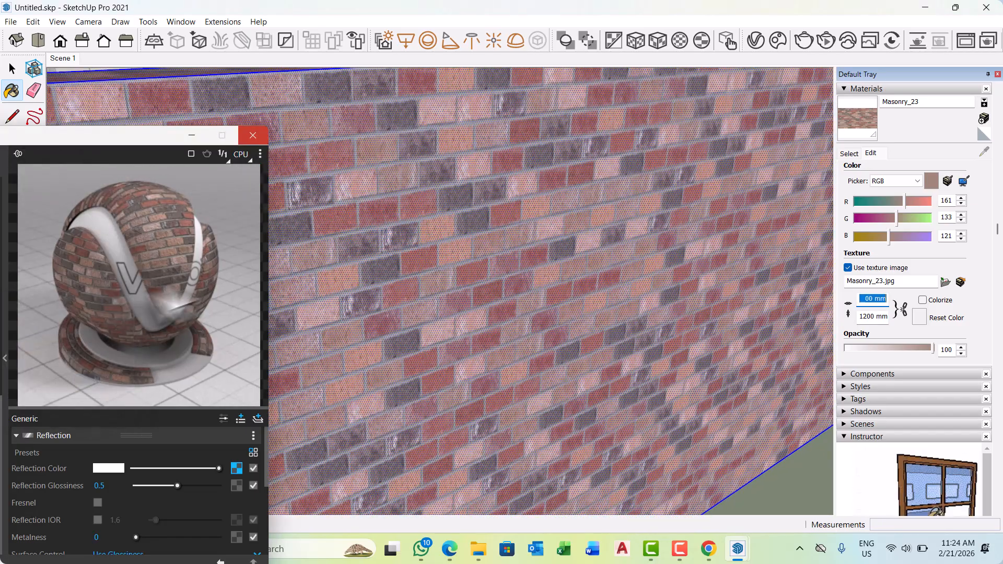
{"action": "left_click", "coordinate": [190, 135]}
{"action": "scroll", "coordinate": [377, 230], "scroll_direction": "down", "scroll_amount": 4}
{"action": "key", "text": "space"}
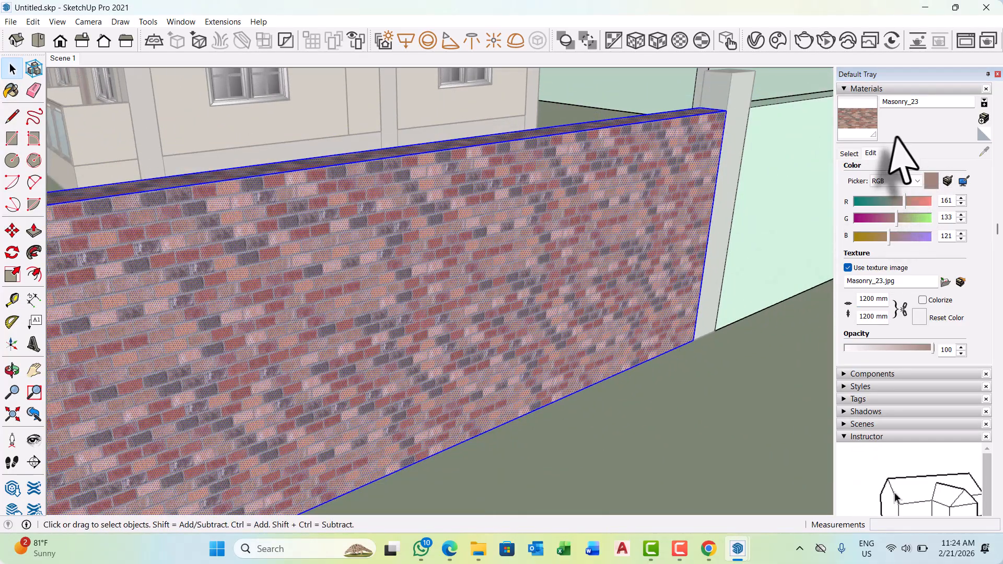
{"action": "left_click", "coordinate": [850, 153]}
{"action": "left_click", "coordinate": [710, 403]}
{"action": "scroll", "coordinate": [487, 292], "scroll_direction": "down", "scroll_amount": 5}
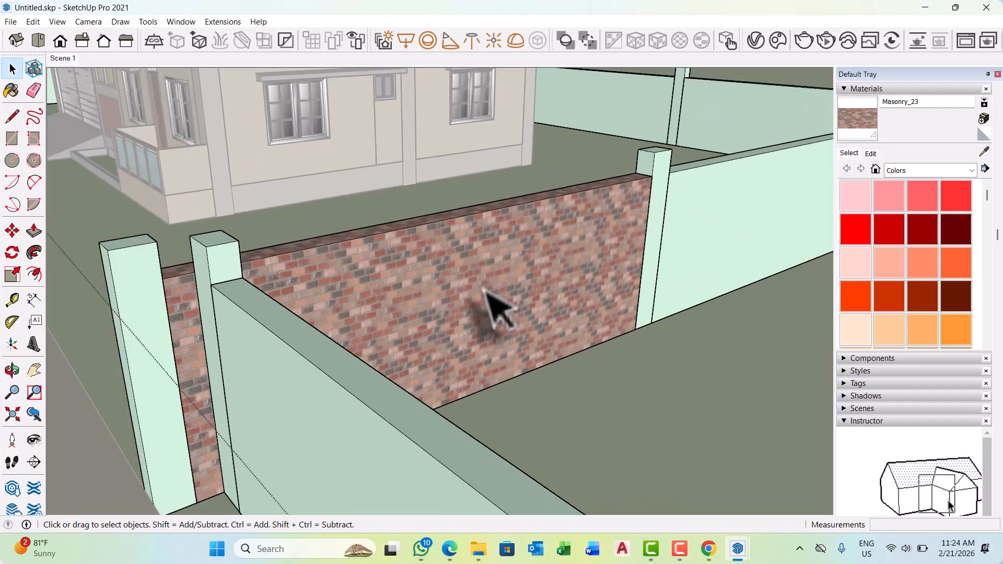
{"action": "middle_click_drag", "start_coordinate": [531, 330], "coordinate": [452, 353]}
{"action": "scroll", "coordinate": [358, 330], "scroll_direction": "up", "scroll_amount": 2}
{"action": "scroll", "coordinate": [351, 331], "scroll_direction": "up", "scroll_amount": 4}
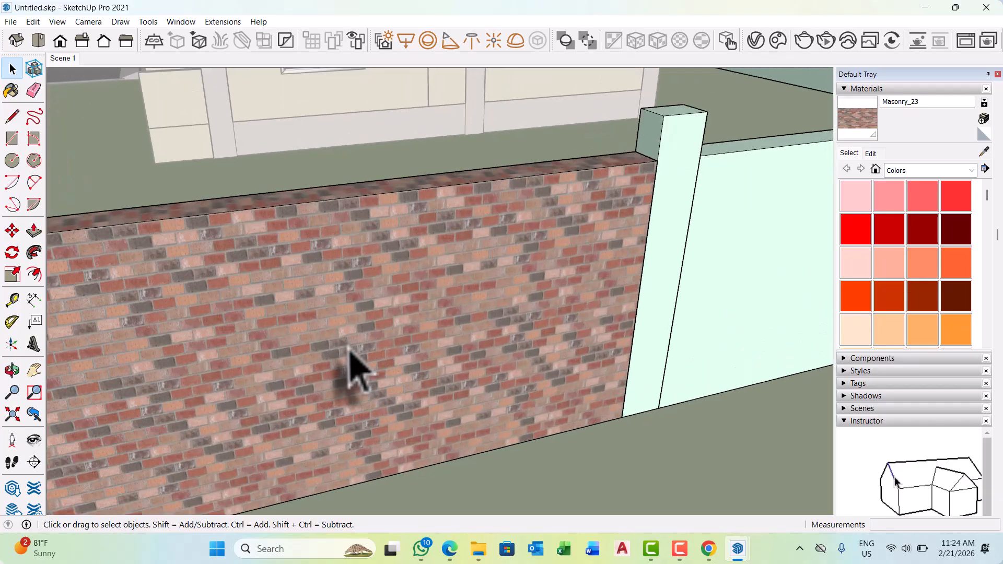
{"action": "middle_click_drag", "start_coordinate": [347, 344], "coordinate": [403, 335]}
{"action": "scroll", "coordinate": [509, 231], "scroll_direction": "down", "scroll_amount": 2}
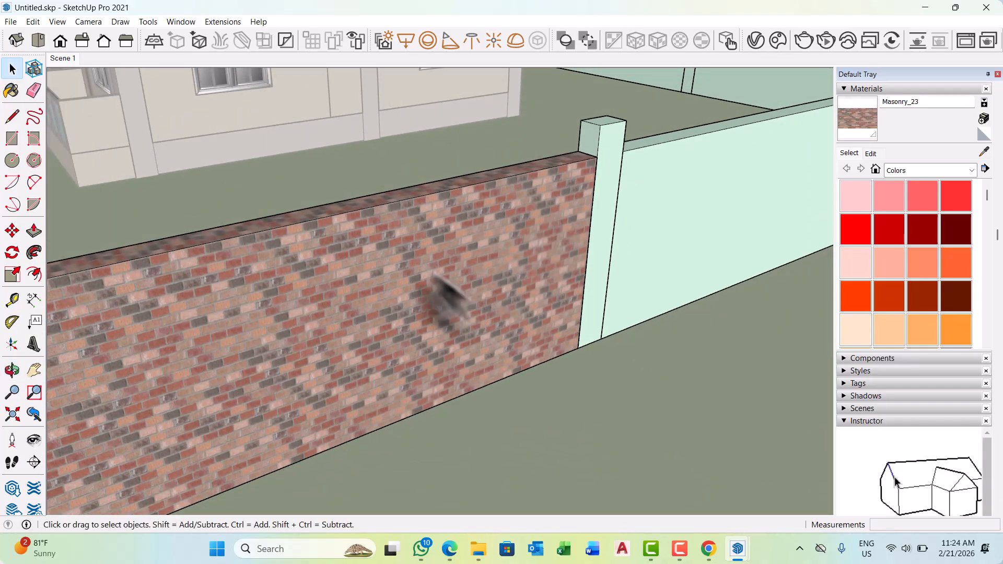
Set the Masonry_23 texture size to 1800 mm by 1800 mm with width and height linked.
{"action": "left_click", "coordinate": [418, 273]}
{"action": "left_click", "coordinate": [872, 154]}
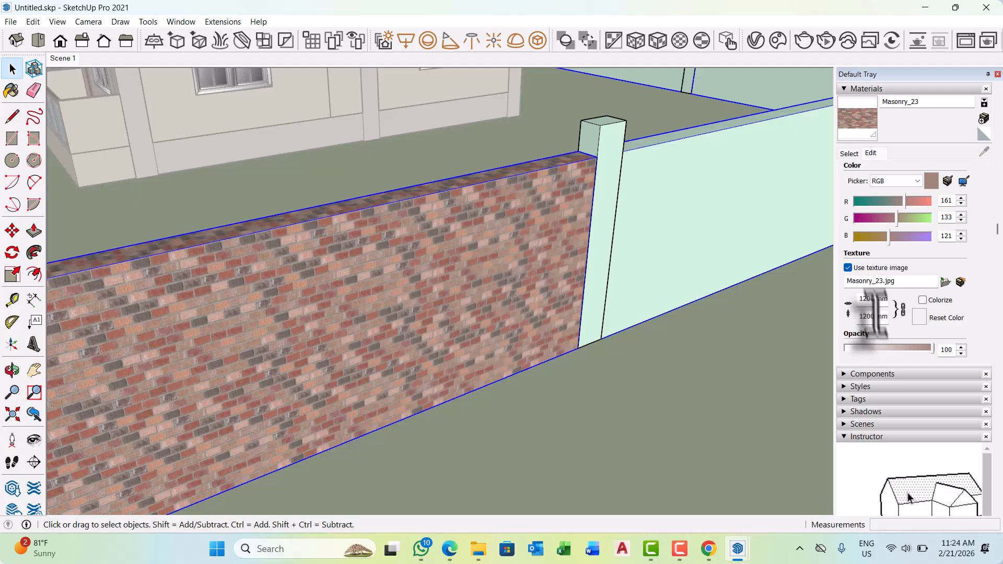
{"action": "left_click", "coordinate": [863, 317]}
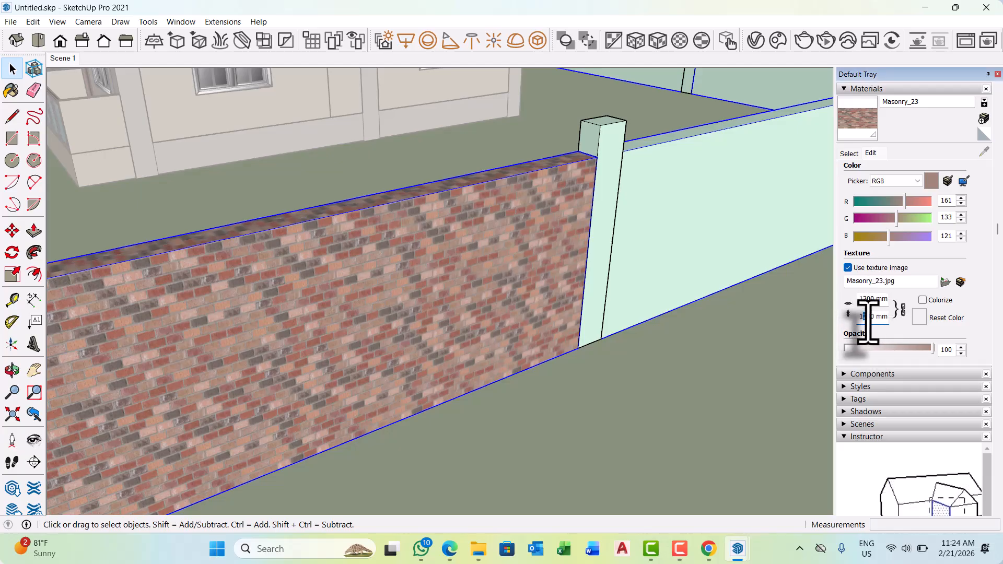
{"action": "key", "text": "Return"}
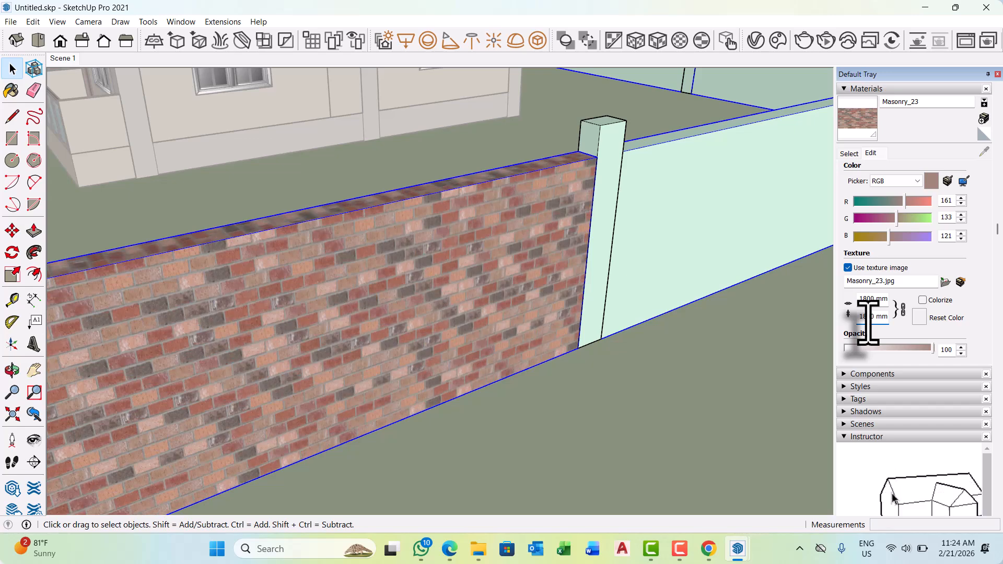
{"action": "scroll", "coordinate": [612, 320], "scroll_direction": "down", "scroll_amount": 2}
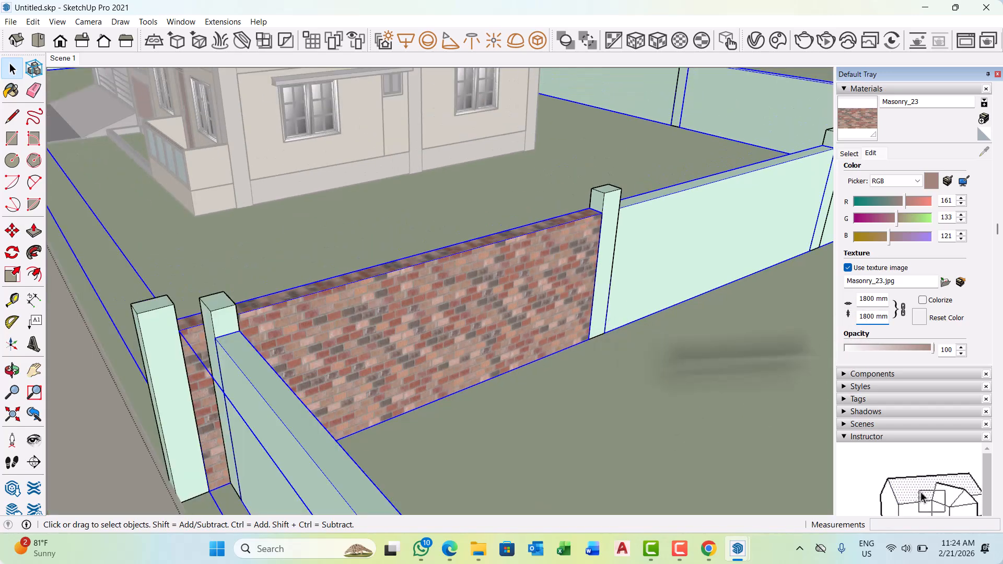
Paint the remaining boundary wall panels with the Masonry_23 brick material.
{"action": "left_click", "coordinate": [849, 154]}
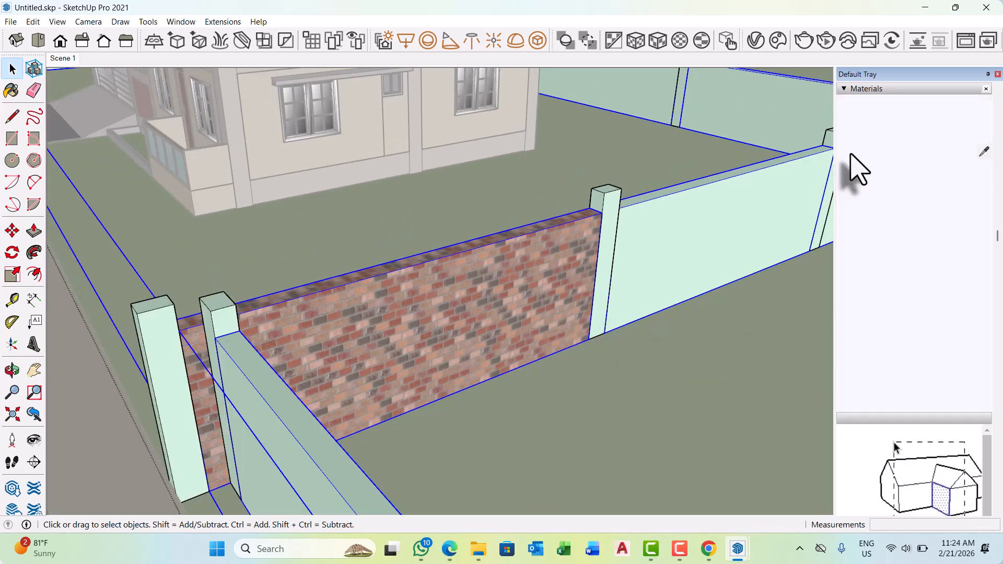
{"action": "left_click", "coordinate": [983, 152]}
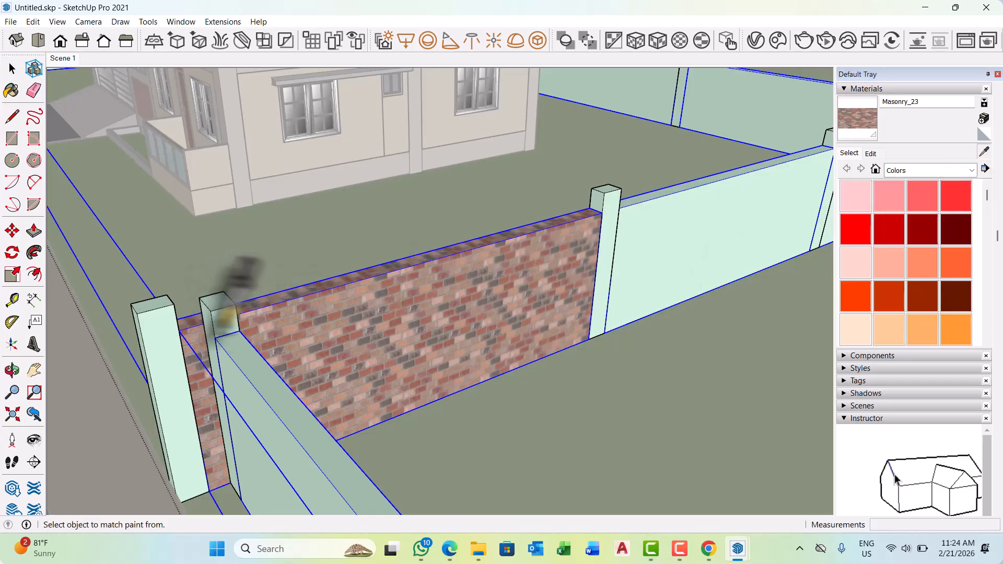
{"action": "left_click", "coordinate": [844, 117]}
{"action": "left_click", "coordinate": [677, 222]}
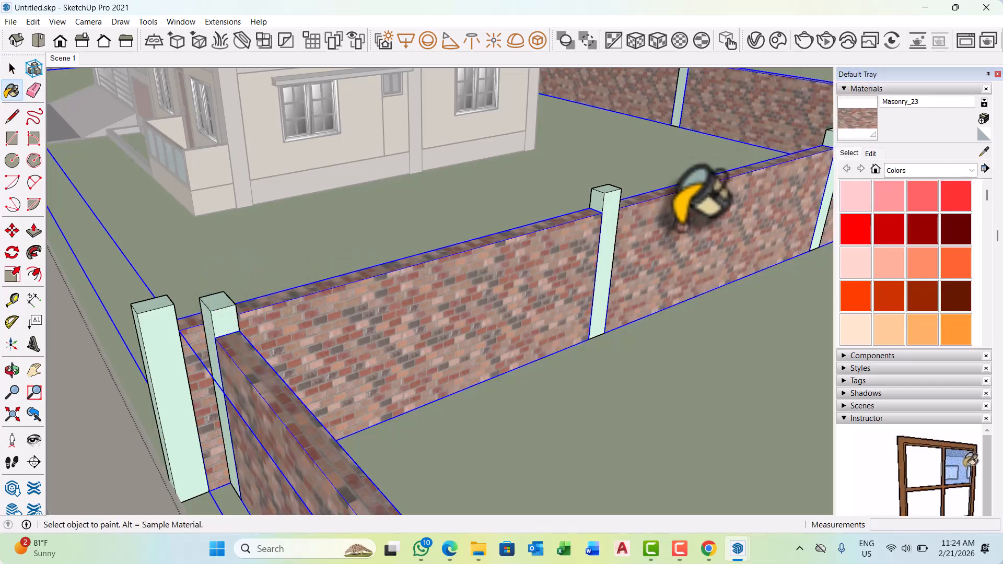
{"action": "scroll", "coordinate": [502, 237], "scroll_direction": "down", "scroll_amount": 5}
{"action": "scroll", "coordinate": [608, 374], "scroll_direction": "down", "scroll_amount": 3}
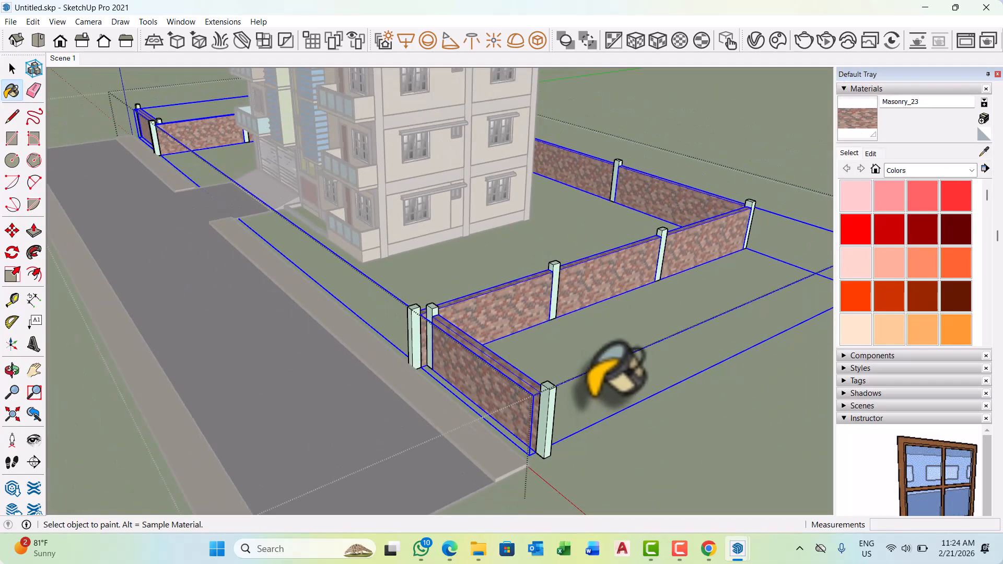
{"action": "key", "text": "space"}
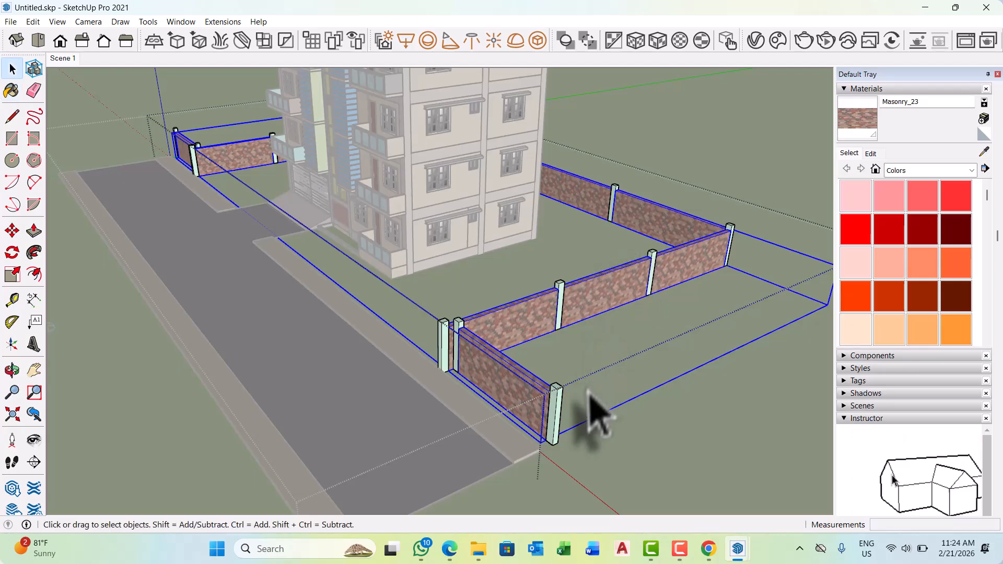
Select the whole front corner pillar of the boundary wall and bring up the V-Ray Asset Editor with its library visible.
{"action": "scroll", "coordinate": [574, 426], "scroll_direction": "up", "scroll_amount": 5}
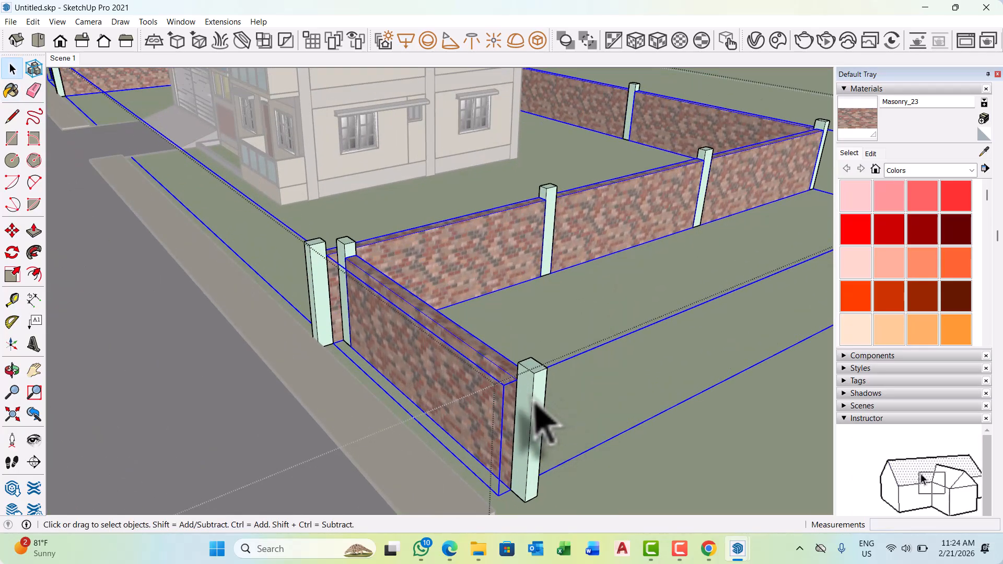
{"action": "left_click", "coordinate": [531, 401]}
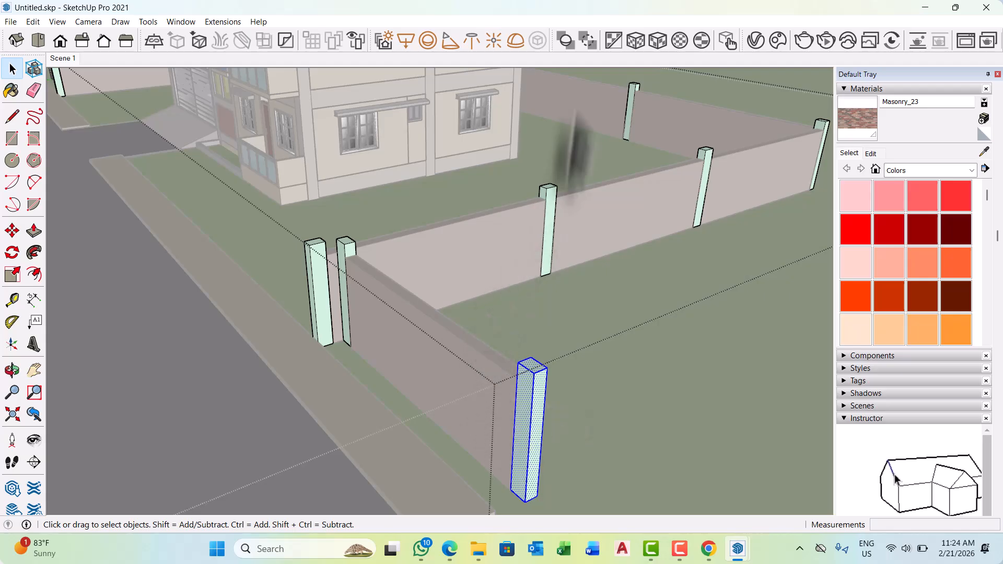
{"action": "left_click", "coordinate": [756, 40]}
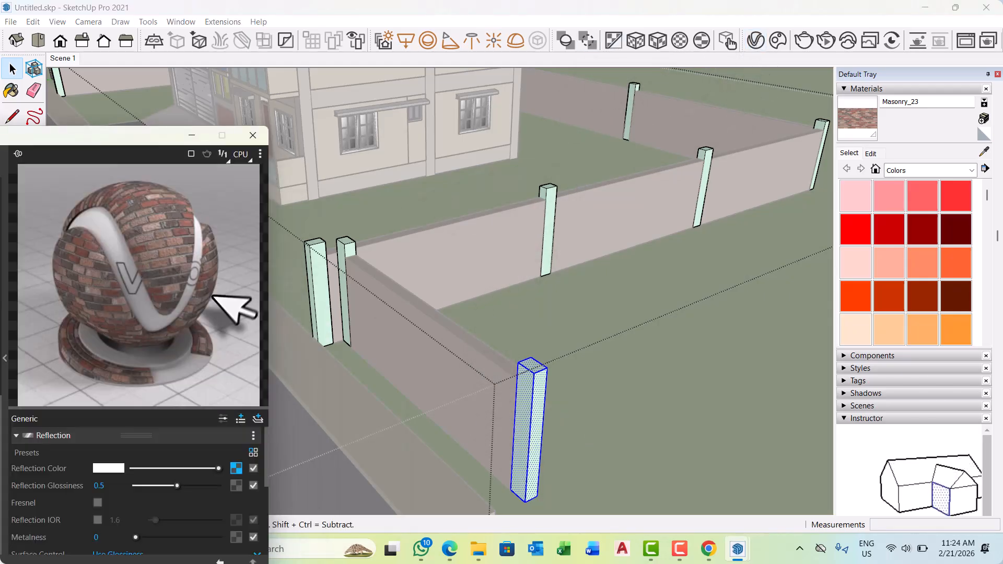
{"action": "left_click_drag", "start_coordinate": [139, 141], "coordinate": [615, 72]}
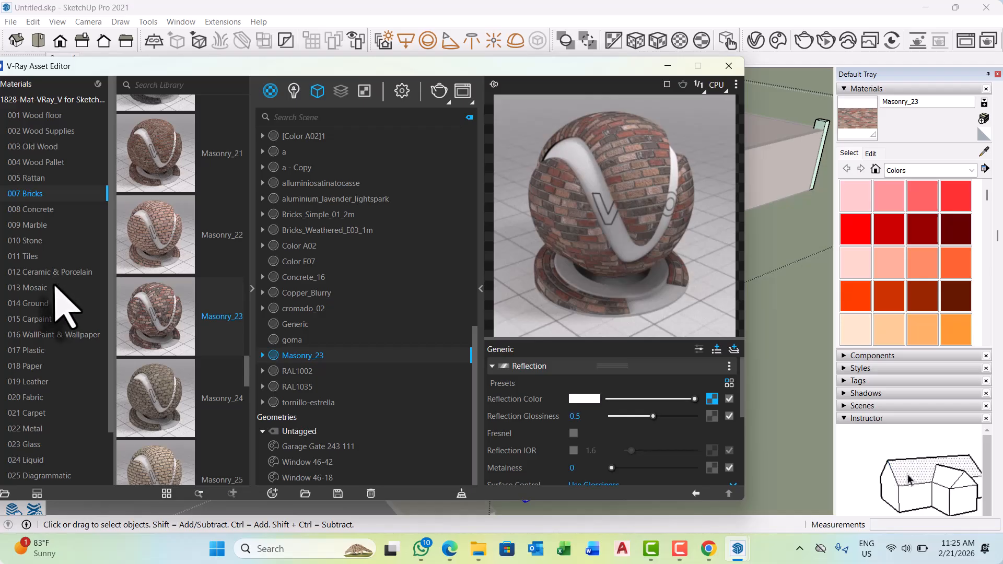
Apply Concrete_03 from the 008 Concrete library category to the selected corner pillar, then move the editor aside and deselect.
{"action": "left_click", "coordinate": [46, 209]}
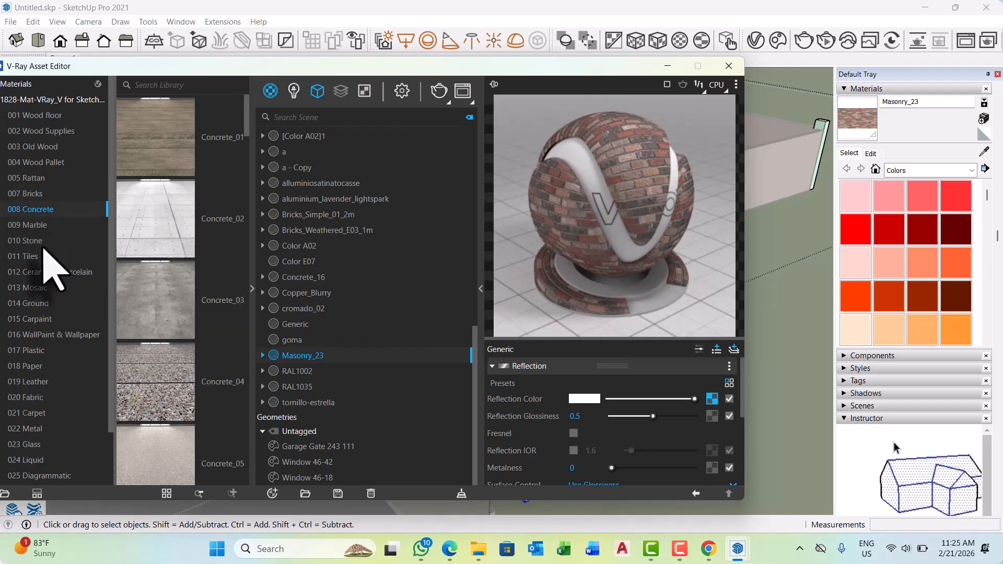
{"action": "scroll", "coordinate": [156, 320], "scroll_direction": "down", "scroll_amount": 1}
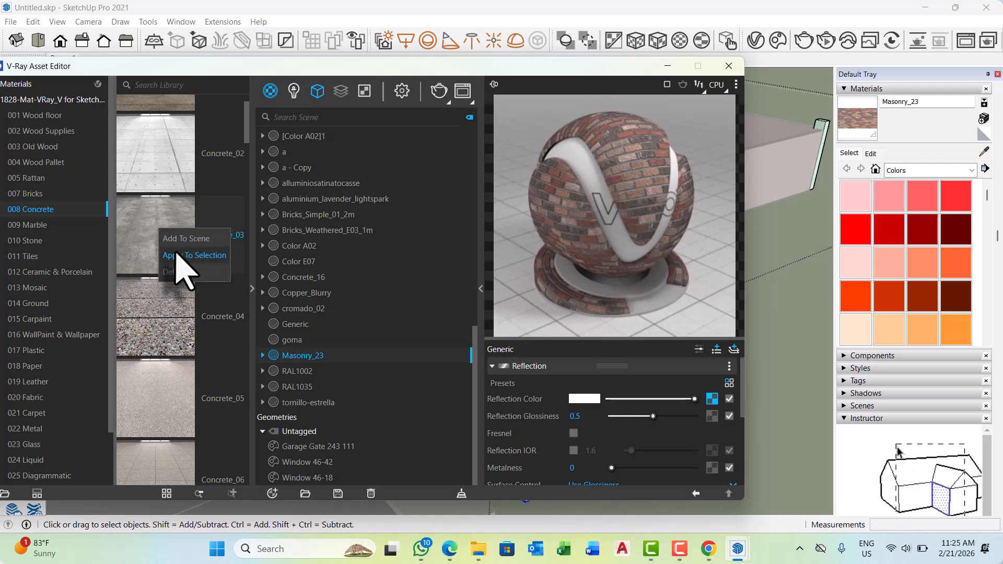
{"action": "left_click", "coordinate": [172, 239]}
{"action": "left_click_drag", "start_coordinate": [562, 64], "coordinate": [134, 246]}
{"action": "scroll", "coordinate": [547, 432], "scroll_direction": "up", "scroll_amount": 5}
{"action": "scroll", "coordinate": [543, 417], "scroll_direction": "up", "scroll_amount": 4}
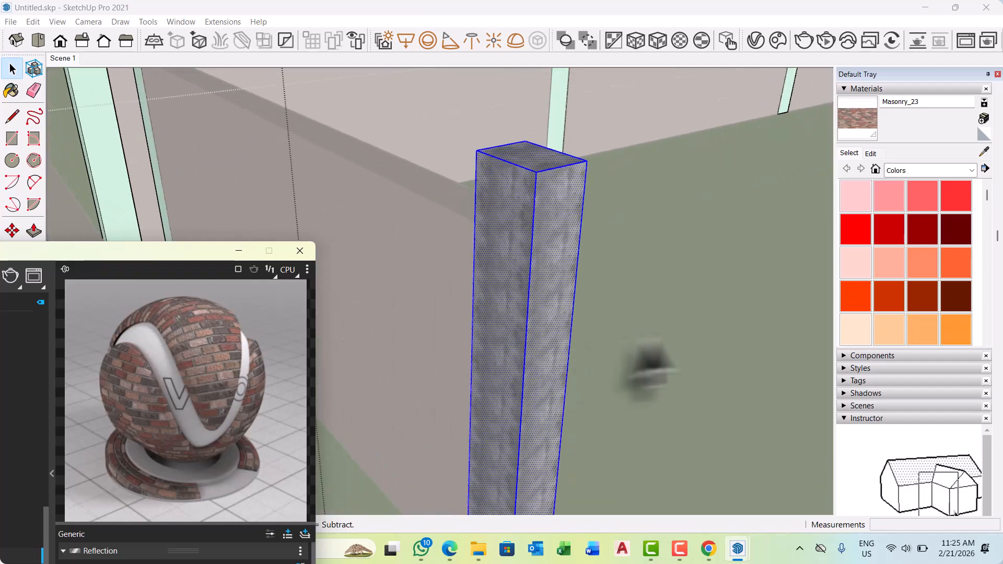
{"action": "left_click", "coordinate": [655, 321]}
Sample Concrete_03 from the corner pillar and paint it onto the street-side face of the pillar at the other end of the front wall.
{"action": "scroll", "coordinate": [481, 224], "scroll_direction": "up", "scroll_amount": 1}
{"action": "middle_click_drag", "start_coordinate": [481, 225], "coordinate": [566, 340]}
{"action": "scroll", "coordinate": [609, 313], "scroll_direction": "down", "scroll_amount": 5}
{"action": "scroll", "coordinate": [595, 313], "scroll_direction": "up", "scroll_amount": 2}
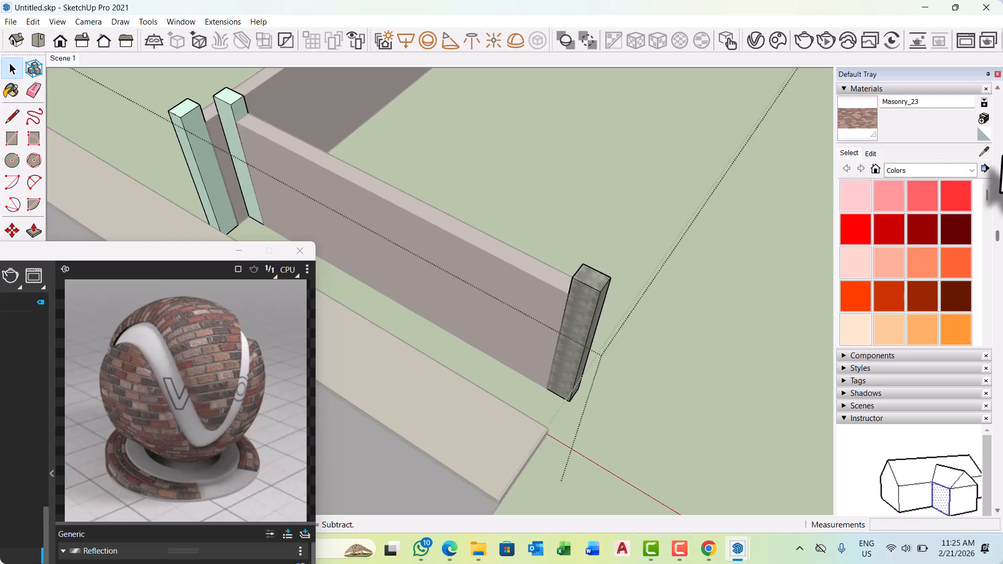
{"action": "left_click", "coordinate": [984, 152]}
{"action": "left_click", "coordinate": [588, 298]}
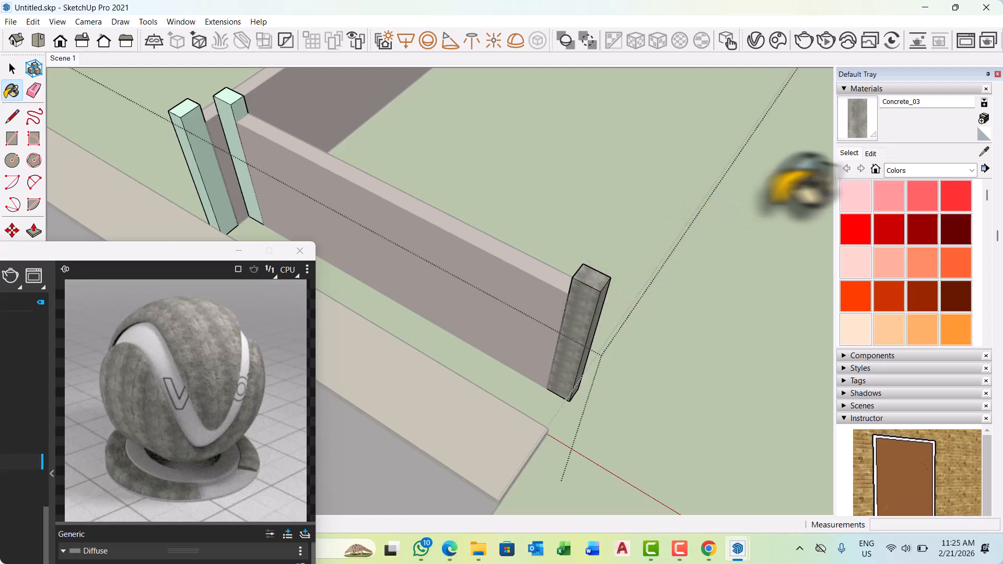
{"action": "scroll", "coordinate": [543, 203], "scroll_direction": "down", "scroll_amount": 3}
{"action": "middle_click_drag", "start_coordinate": [531, 214], "coordinate": [732, 170]}
{"action": "scroll", "coordinate": [426, 148], "scroll_direction": "up", "scroll_amount": 6}
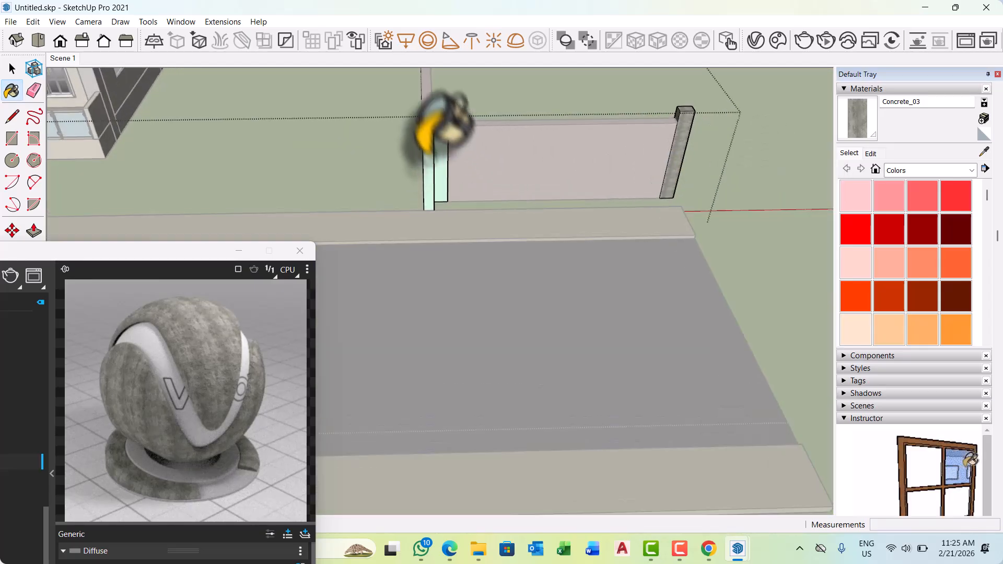
{"action": "left_click", "coordinate": [453, 111]}
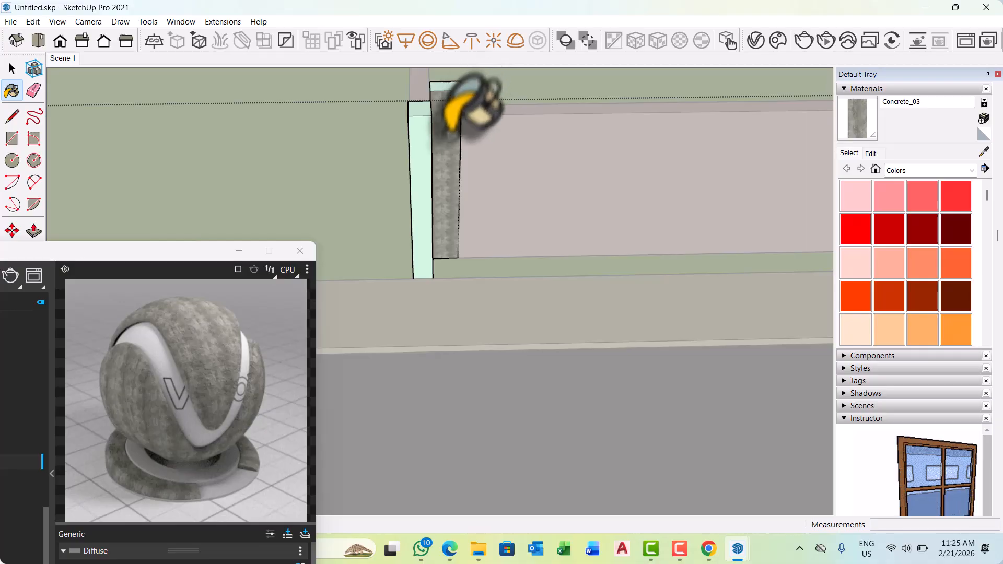
Select the whole outer gate pillar next to the front wall's end pillar and paint it with Concrete_03.
{"action": "key", "text": "space"}
{"action": "scroll", "coordinate": [490, 228], "scroll_direction": "down", "scroll_amount": 3}
{"action": "mouse_move", "coordinate": [523, 209]}
{"action": "middle_mouse_down"}
{"action": "mouse_move", "coordinate": [530, 202]}
{"action": "mouse_move", "coordinate": [444, 251]}
{"action": "middle_mouse_up"}
{"action": "scroll", "coordinate": [519, 248], "scroll_direction": "down", "scroll_amount": 3}
{"action": "scroll", "coordinate": [382, 198], "scroll_direction": "up", "scroll_amount": 3}
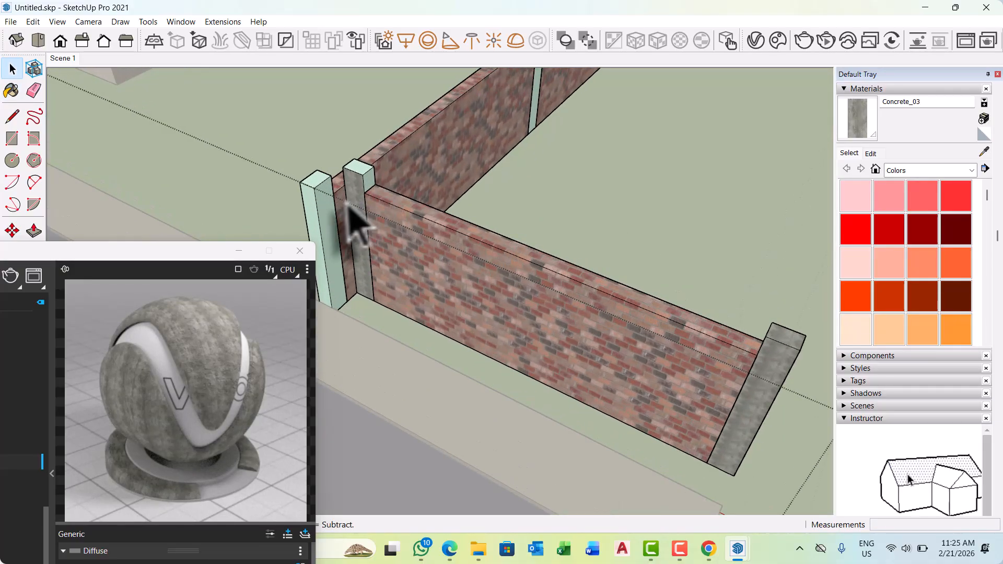
{"action": "left_click", "coordinate": [327, 200]}
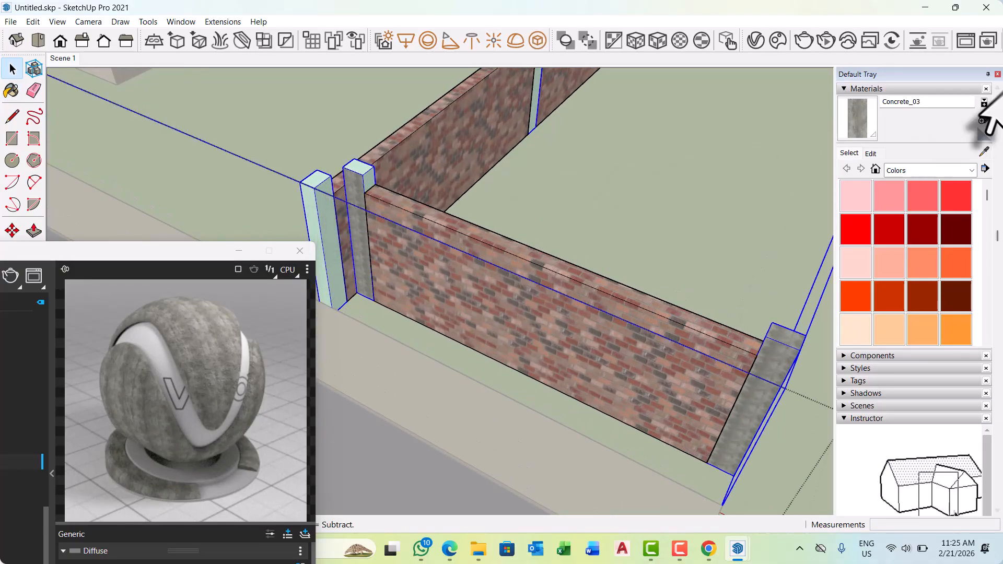
{"action": "double_click", "coordinate": [326, 213]}
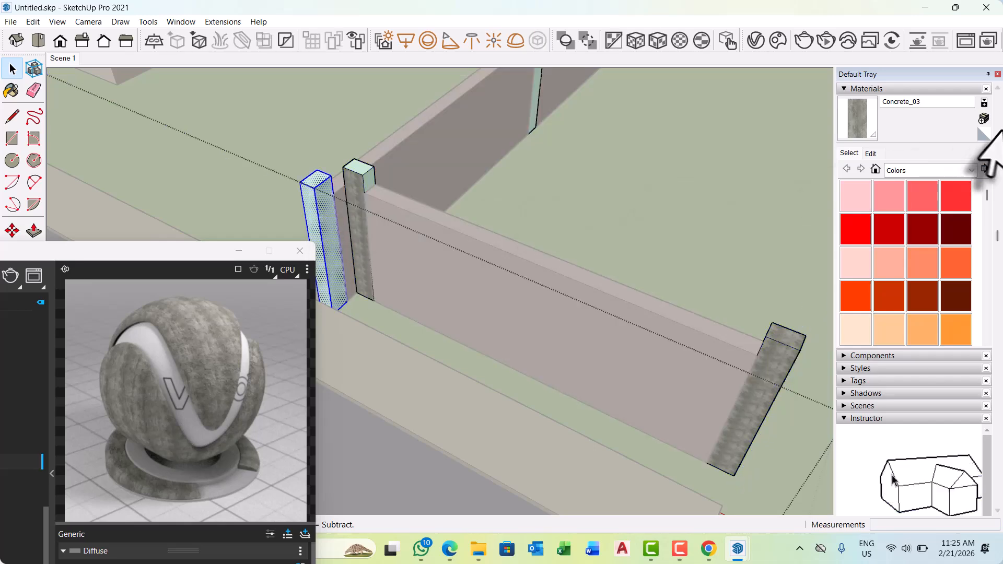
{"action": "left_click", "coordinate": [851, 119]}
{"action": "scroll", "coordinate": [326, 210], "scroll_direction": "up", "scroll_amount": 3}
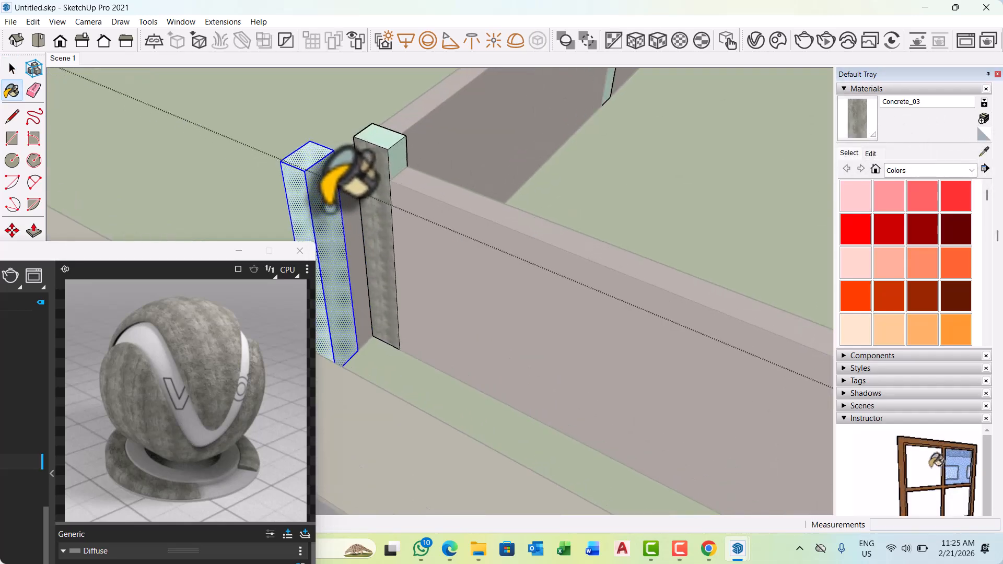
{"action": "left_click", "coordinate": [329, 210]}
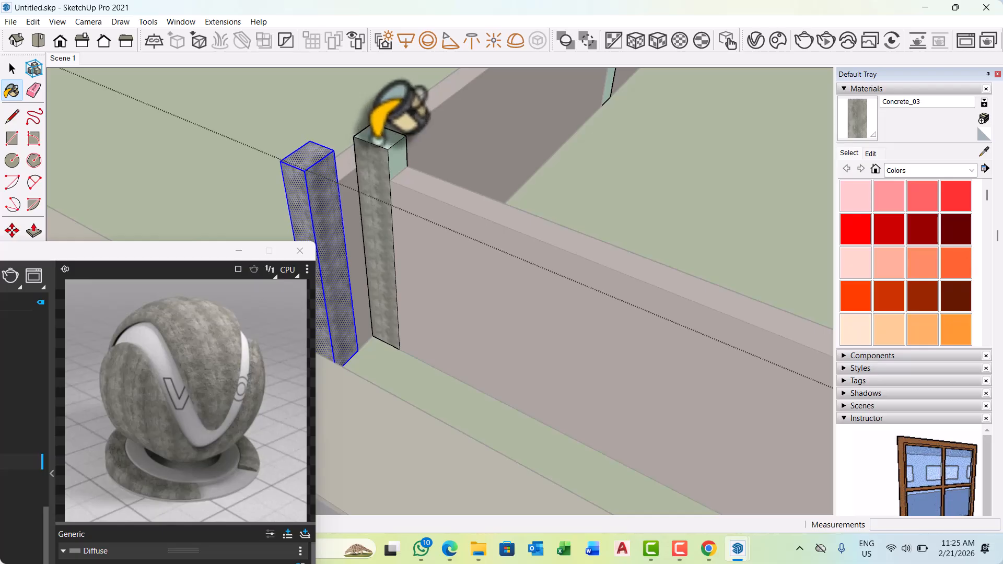
Paint the top and the remaining inner side face of the front wall's end pillar with Concrete_03.
{"action": "scroll", "coordinate": [425, 243], "scroll_direction": "down", "scroll_amount": 2}
{"action": "scroll", "coordinate": [449, 220], "scroll_direction": "up", "scroll_amount": 3}
{"action": "key", "text": "space"}
{"action": "left_click", "coordinate": [413, 221]}
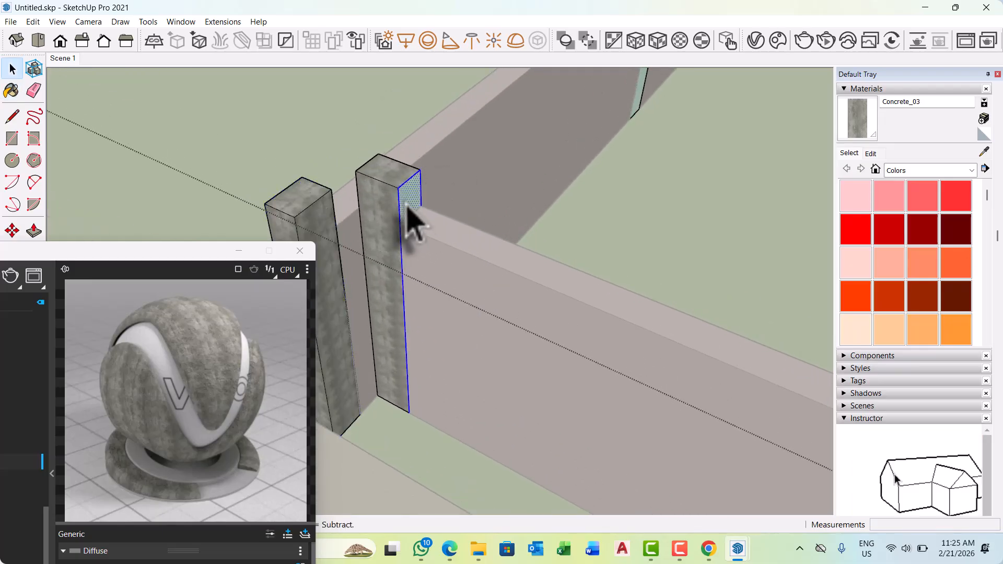
{"action": "left_click", "coordinate": [865, 127]}
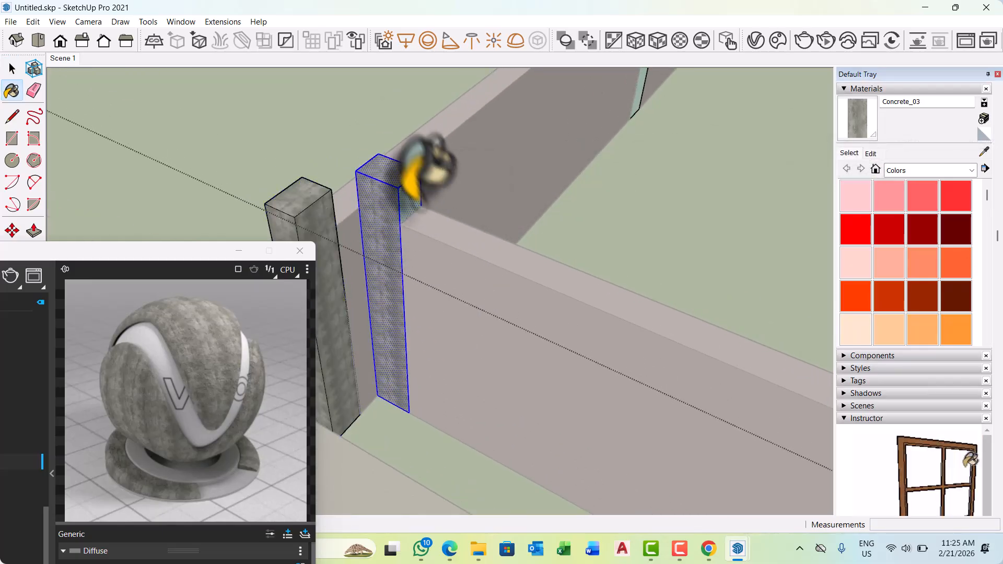
{"action": "left_click", "coordinate": [409, 203]}
Apply Concrete_03 to the pillar group so the remaining boundary wall pillars are covered, then leave group editing.
{"action": "key", "text": "space"}
{"action": "left_click", "coordinate": [492, 421]}
{"action": "scroll", "coordinate": [486, 386], "scroll_direction": "down", "scroll_amount": 5}
{"action": "scroll", "coordinate": [568, 172], "scroll_direction": "up", "scroll_amount": 3}
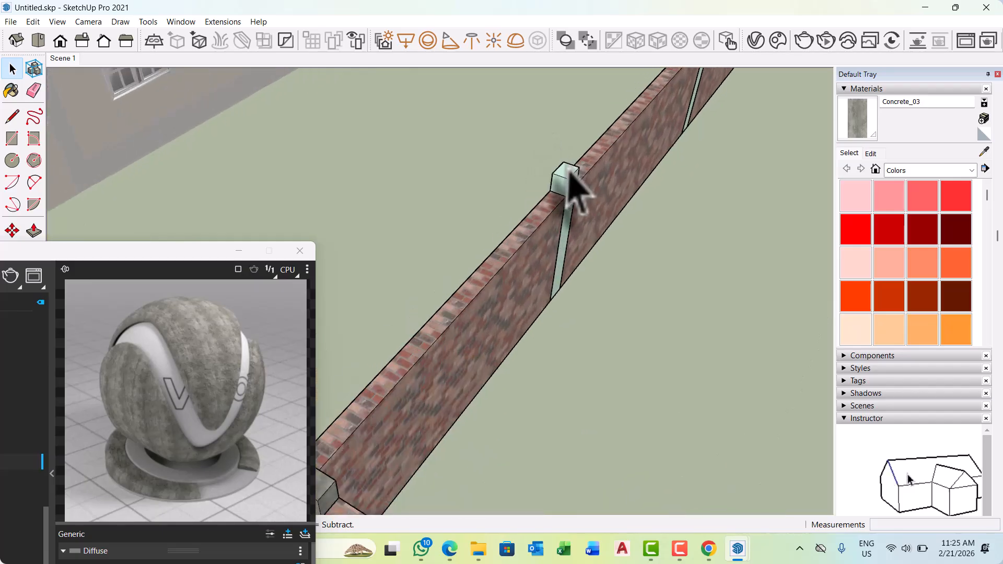
{"action": "left_click", "coordinate": [856, 132]}
{"action": "scroll", "coordinate": [593, 157], "scroll_direction": "up", "scroll_amount": 2}
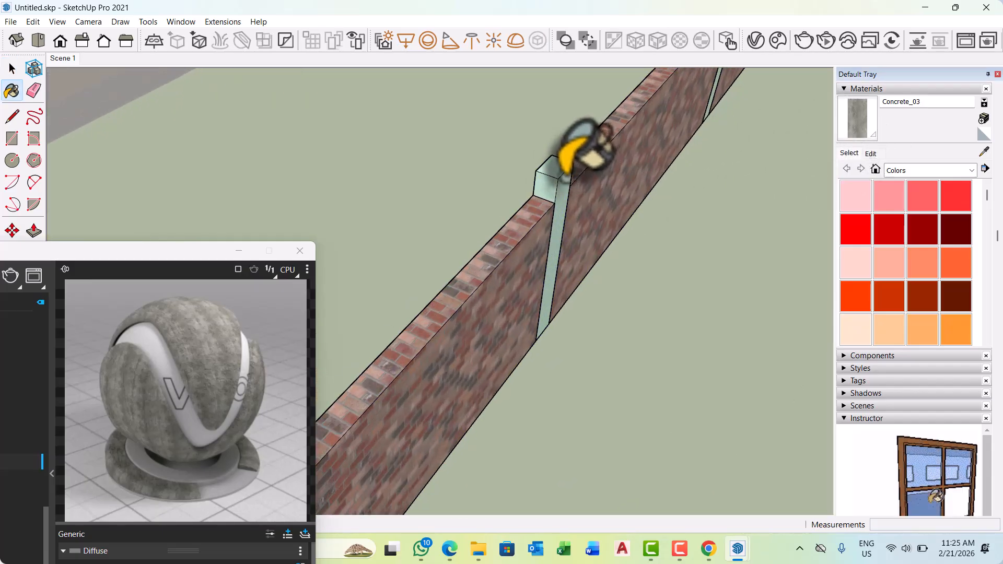
{"action": "left_click", "coordinate": [560, 220]}
{"action": "scroll", "coordinate": [585, 276], "scroll_direction": "down", "scroll_amount": 10}
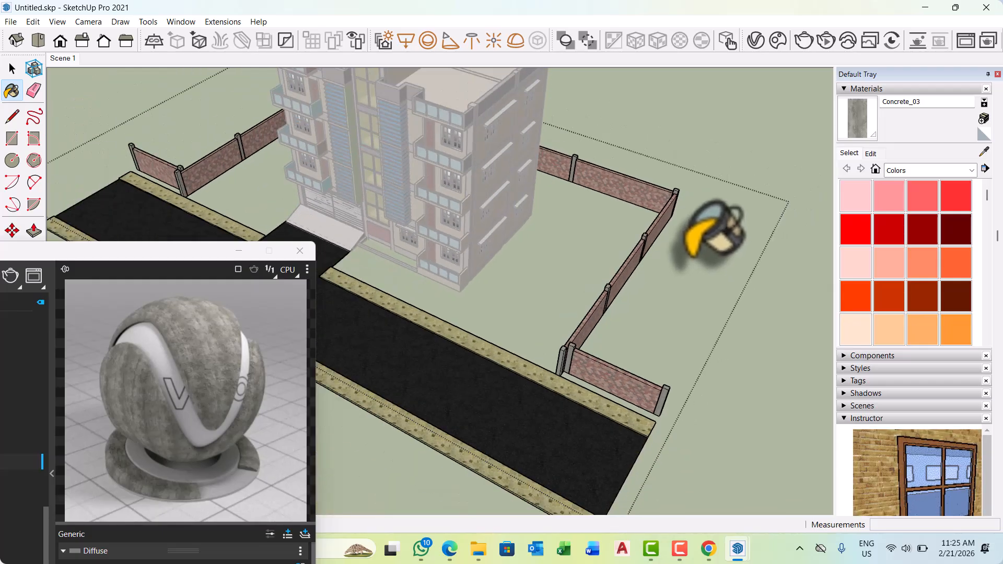
{"action": "key", "text": "space"}
{"action": "scroll", "coordinate": [695, 276], "scroll_direction": "down", "scroll_amount": 5}
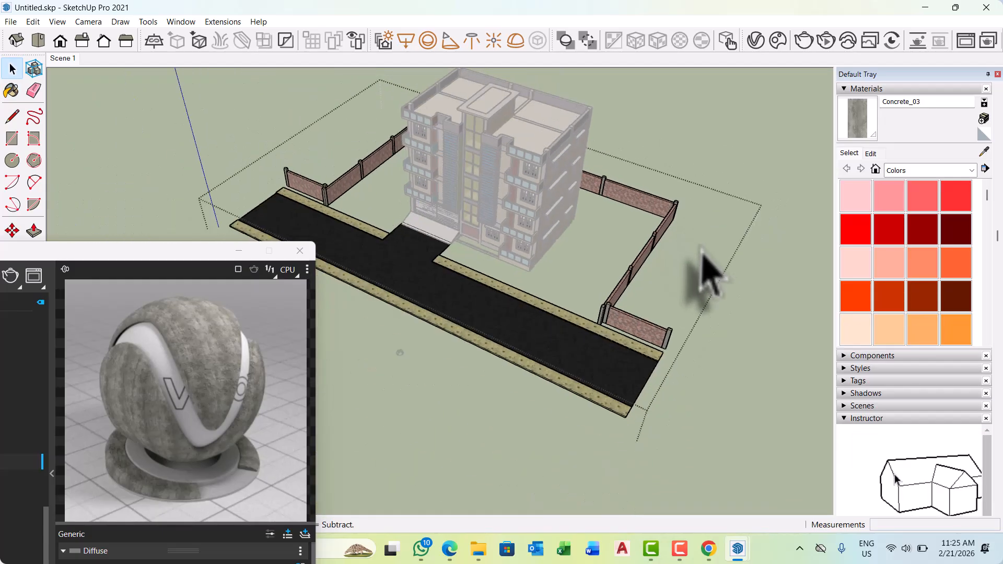
{"action": "middle_click_drag", "start_coordinate": [710, 272], "coordinate": [640, 204]}
{"action": "scroll", "coordinate": [660, 280], "scroll_direction": "up", "scroll_amount": 4}
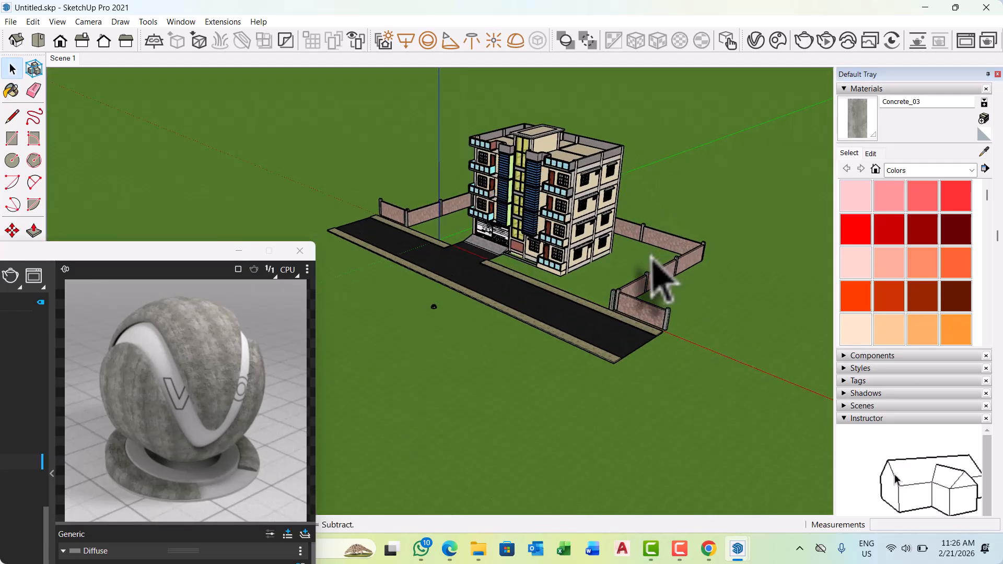
Examine the building front, garage ramp, driveway, footpaths and boundary wall from several angles.
{"action": "scroll", "coordinate": [402, 193], "scroll_direction": "up", "scroll_amount": 3}
{"action": "middle_click_drag", "start_coordinate": [444, 219], "coordinate": [630, 255]}
{"action": "middle_click_drag", "start_coordinate": [509, 293], "coordinate": [721, 269]}
{"action": "scroll", "coordinate": [399, 287], "scroll_direction": "up", "scroll_amount": 5}
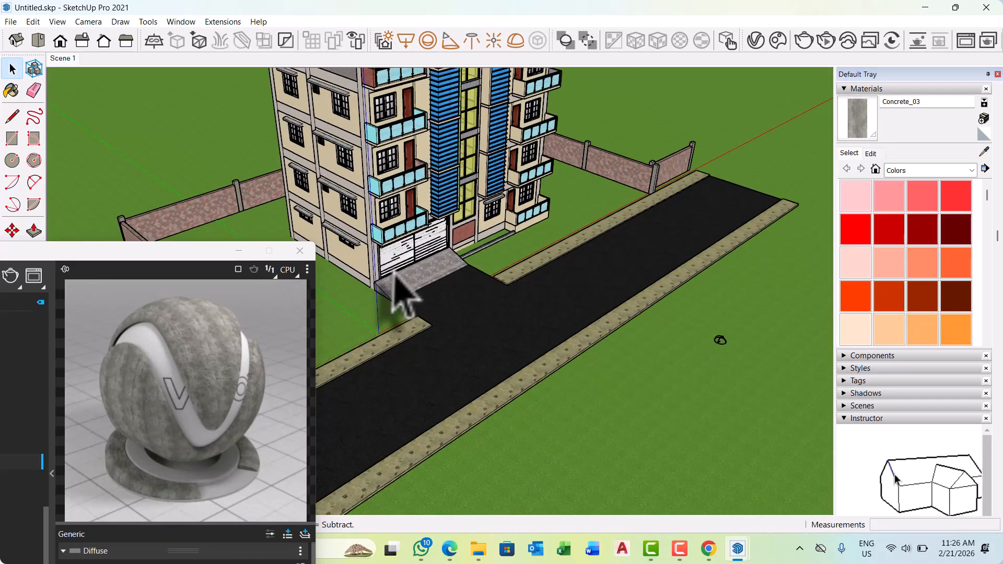
{"action": "scroll", "coordinate": [399, 314], "scroll_direction": "up", "scroll_amount": 5}
{"action": "scroll", "coordinate": [517, 307], "scroll_direction": "down", "scroll_amount": 4}
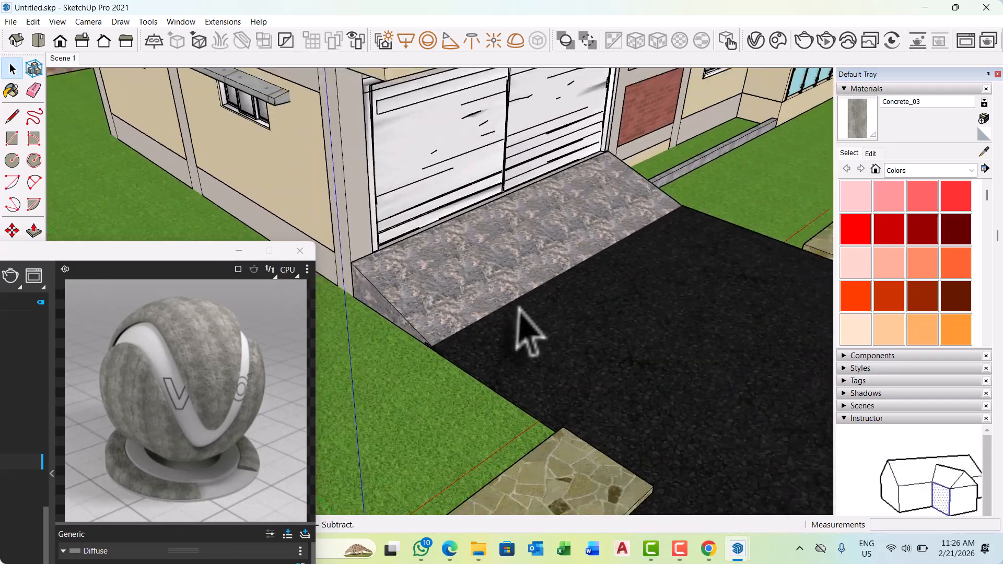
{"action": "middle_click_drag", "start_coordinate": [469, 253], "coordinate": [504, 261]}
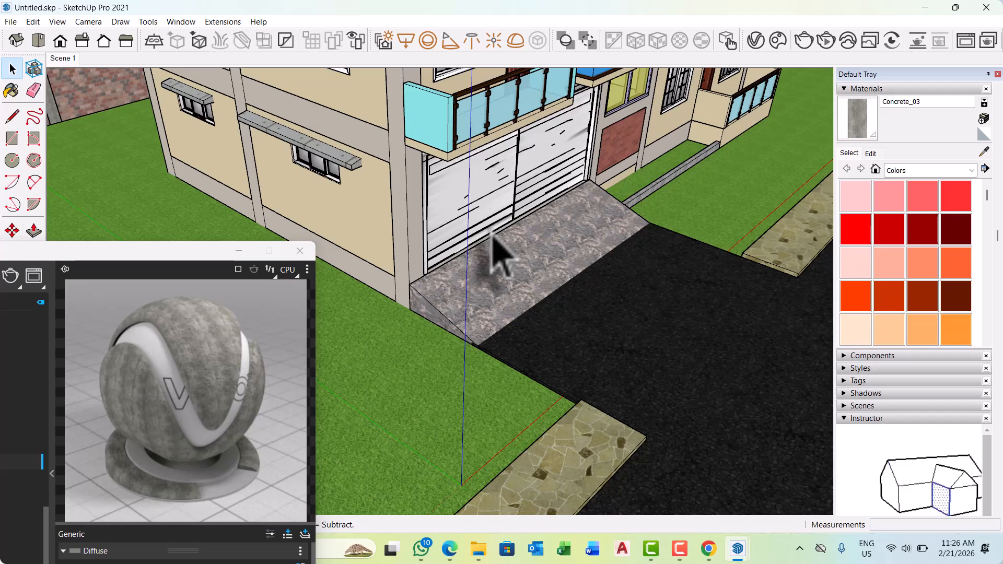
{"action": "scroll", "coordinate": [535, 256], "scroll_direction": "down", "scroll_amount": 5}
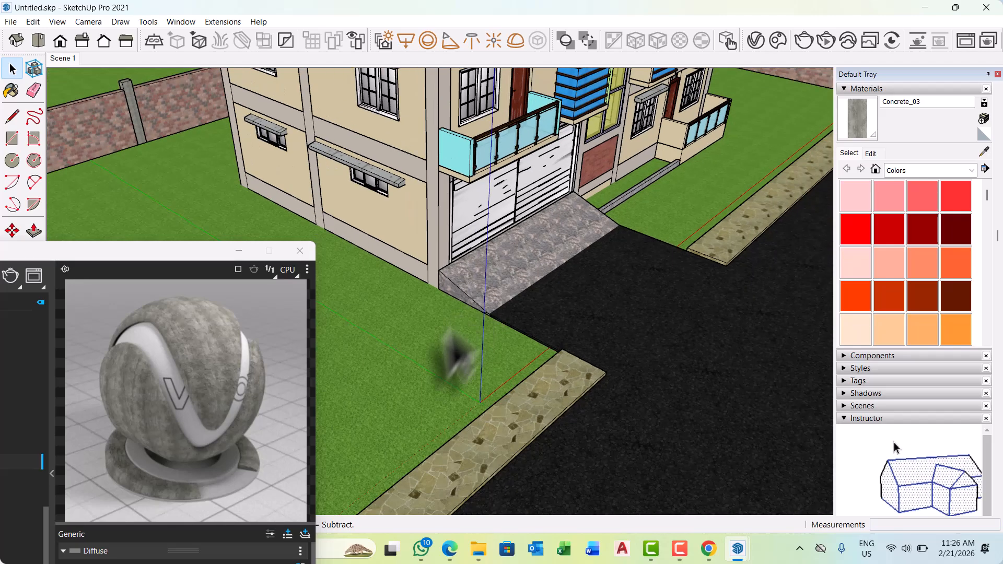
{"action": "middle_click_drag", "start_coordinate": [549, 358], "coordinate": [412, 293]}
{"action": "scroll", "coordinate": [801, 264], "scroll_direction": "down", "scroll_amount": 3}
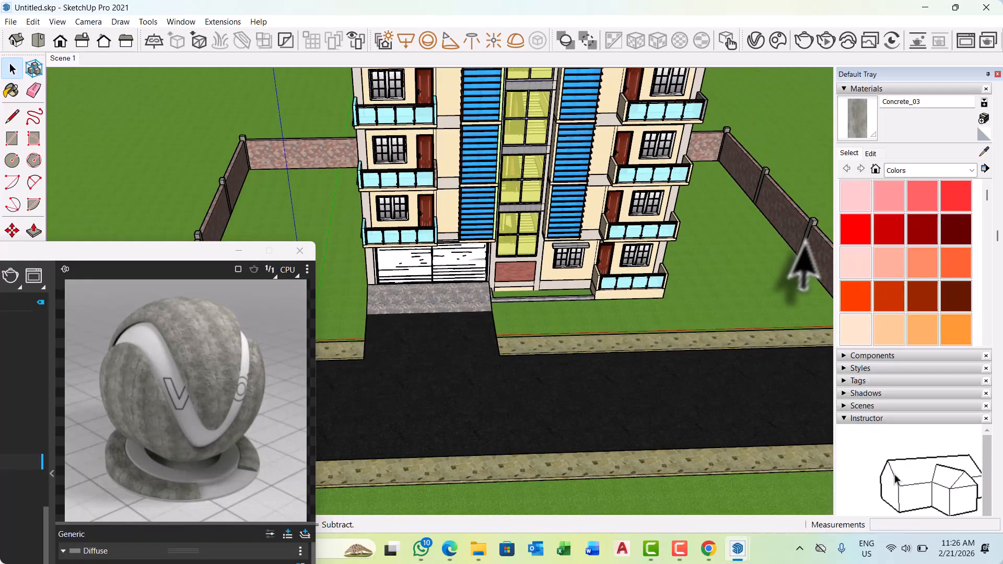
{"action": "middle_click_drag", "start_coordinate": [801, 265], "coordinate": [537, 264]}
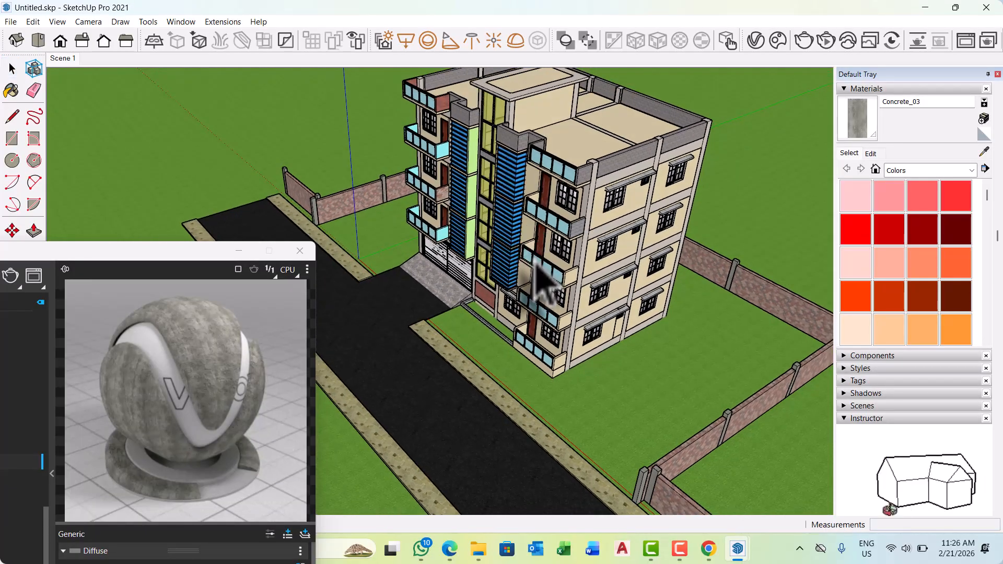
{"action": "scroll", "coordinate": [454, 342], "scroll_direction": "up", "scroll_amount": 2}
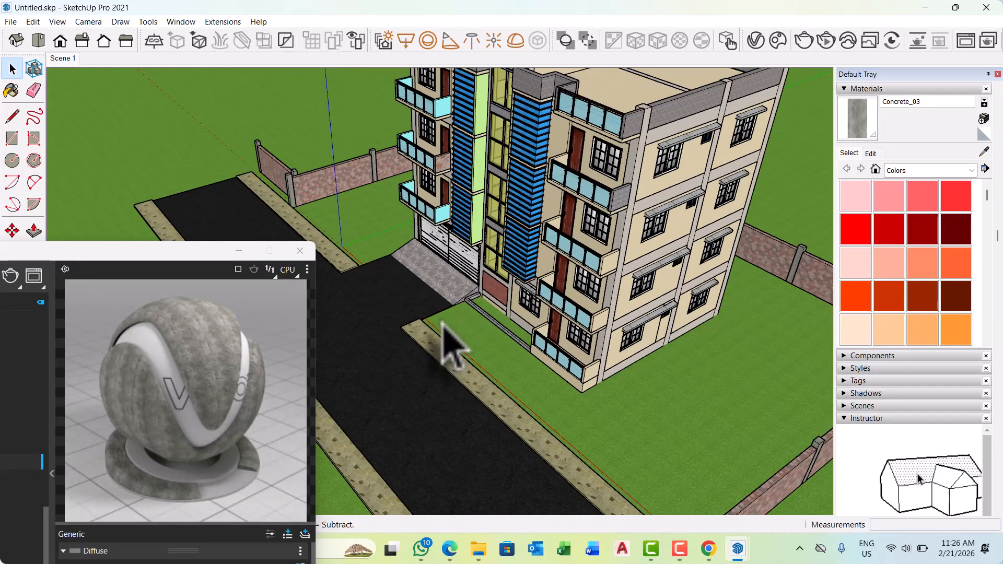
{"action": "scroll", "coordinate": [441, 324], "scroll_direction": "up", "scroll_amount": 3}
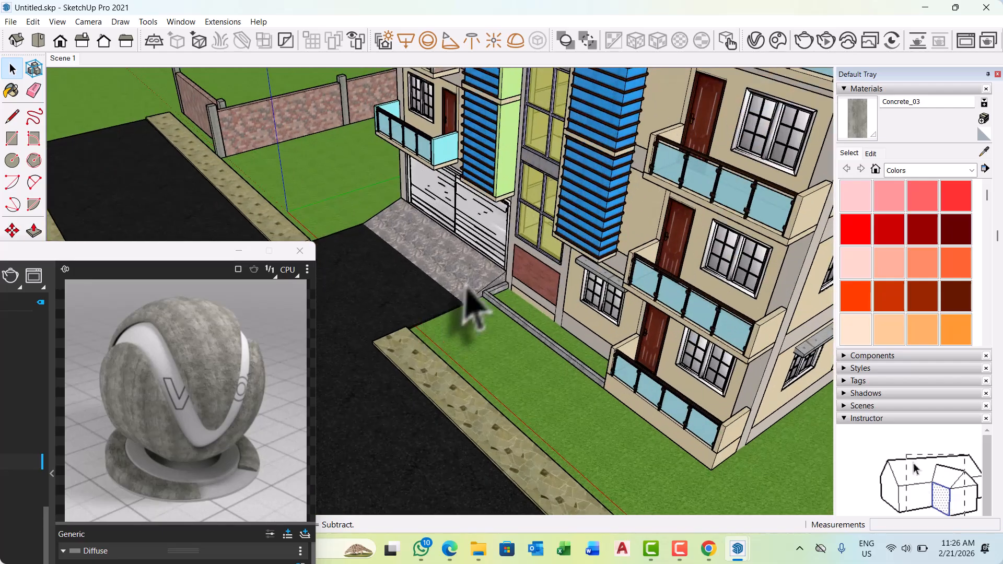
{"action": "scroll", "coordinate": [449, 423], "scroll_direction": "down", "scroll_amount": 5}
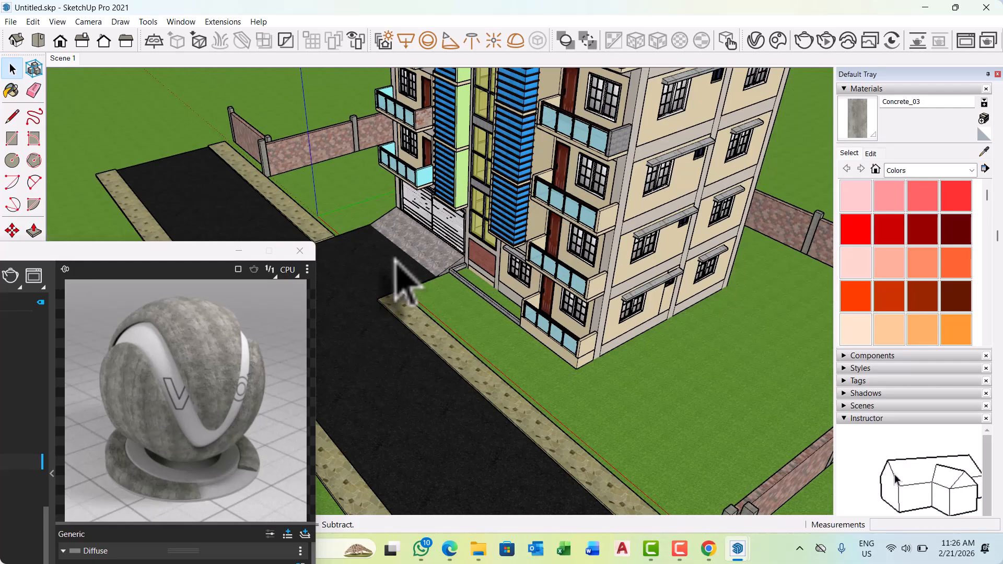
{"action": "middle_click_drag", "start_coordinate": [399, 280], "coordinate": [538, 381]}
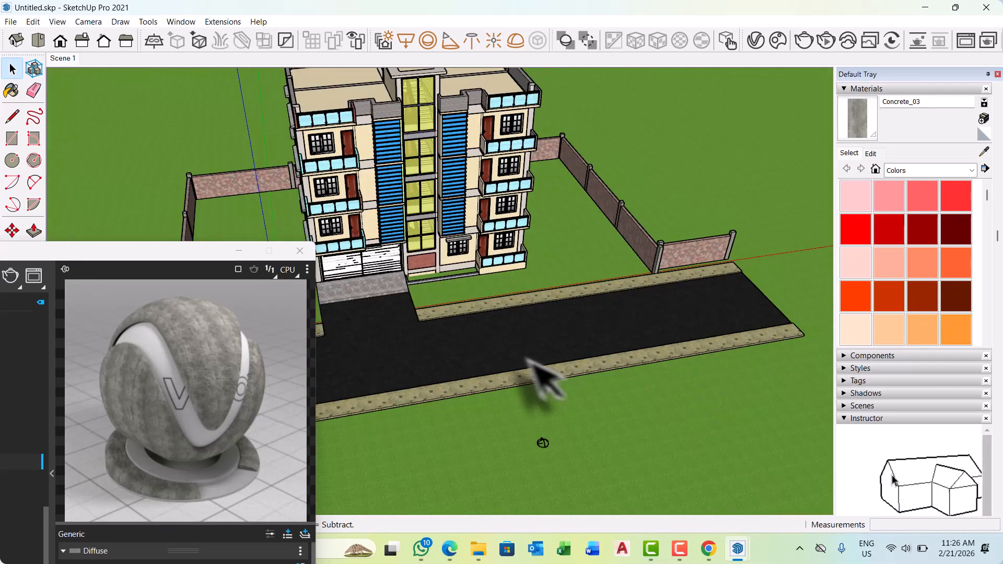
{"action": "scroll", "coordinate": [512, 366], "scroll_direction": "up", "scroll_amount": 4}
{"action": "scroll", "coordinate": [483, 334], "scroll_direction": "down", "scroll_amount": 3}
{"action": "middle_click_drag", "start_coordinate": [524, 329], "coordinate": [337, 309]}
{"action": "scroll", "coordinate": [414, 250], "scroll_direction": "down", "scroll_amount": 4}
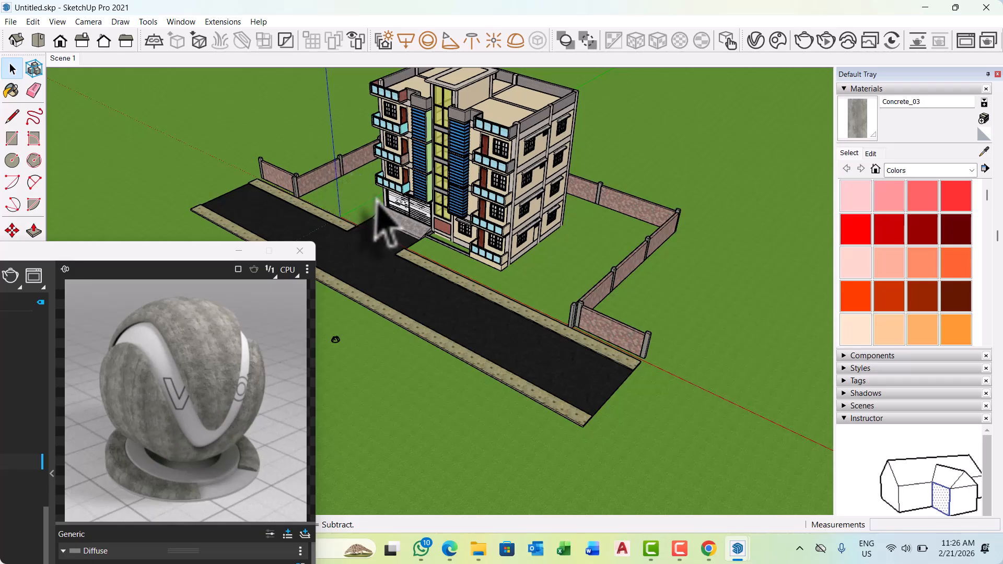
{"action": "middle_click_drag", "start_coordinate": [399, 224], "coordinate": [502, 290]}
{"action": "scroll", "coordinate": [433, 331], "scroll_direction": "up", "scroll_amount": 8}
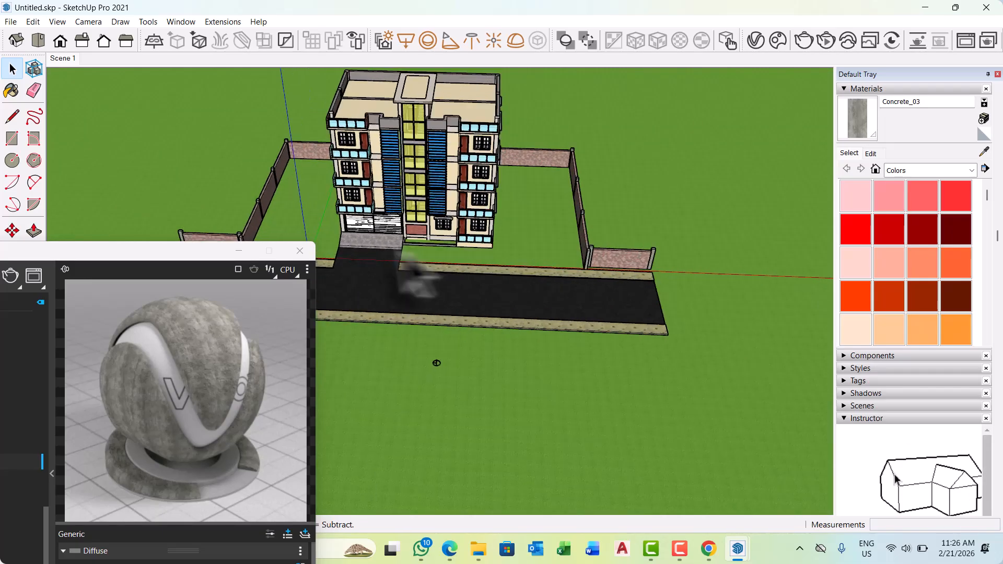
{"action": "middle_click_drag", "start_coordinate": [409, 252], "coordinate": [459, 253]}
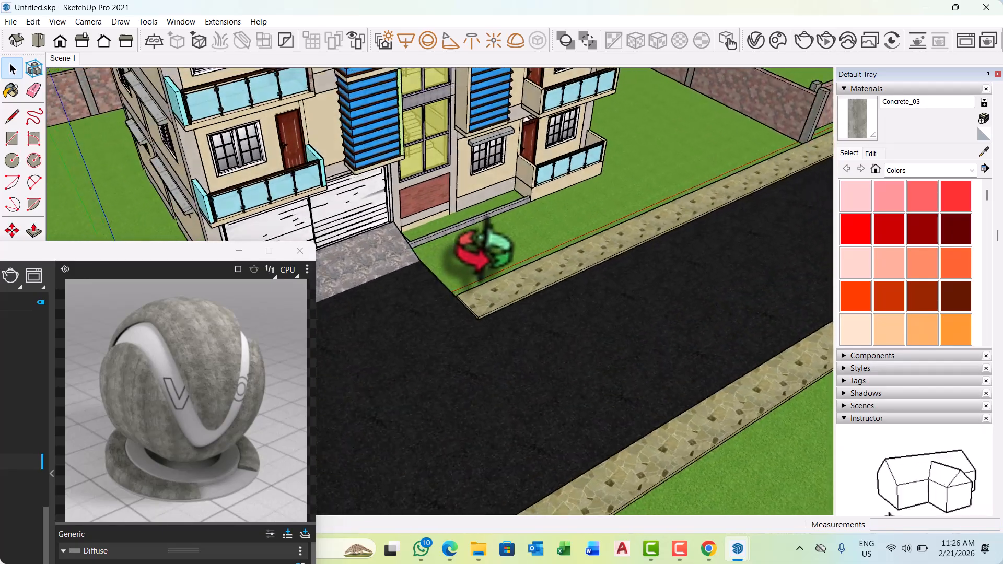
{"action": "scroll", "coordinate": [441, 291], "scroll_direction": "up", "scroll_amount": 6}
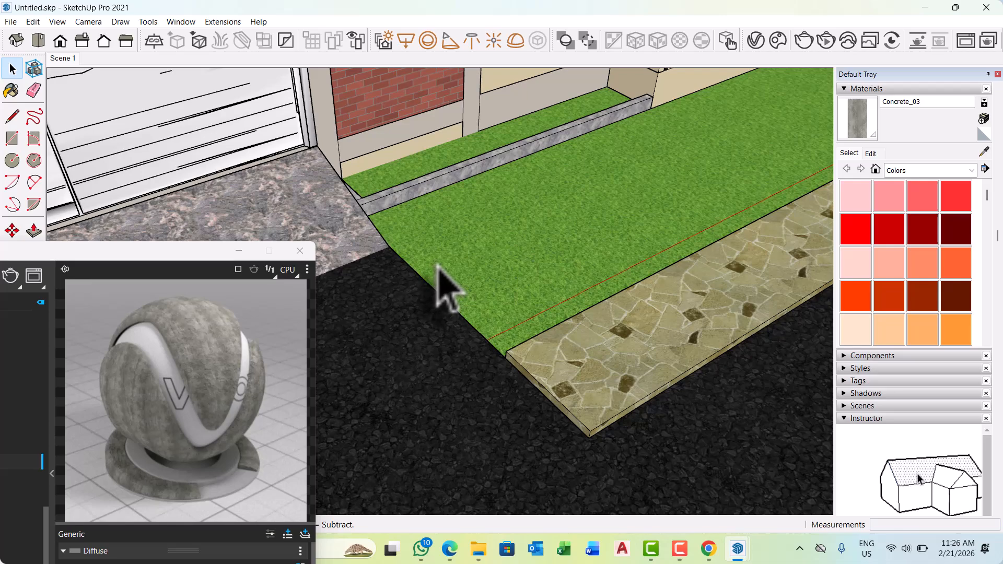
{"action": "key", "text": "l"}
{"action": "scroll", "coordinate": [393, 262], "scroll_direction": "up", "scroll_amount": 5}
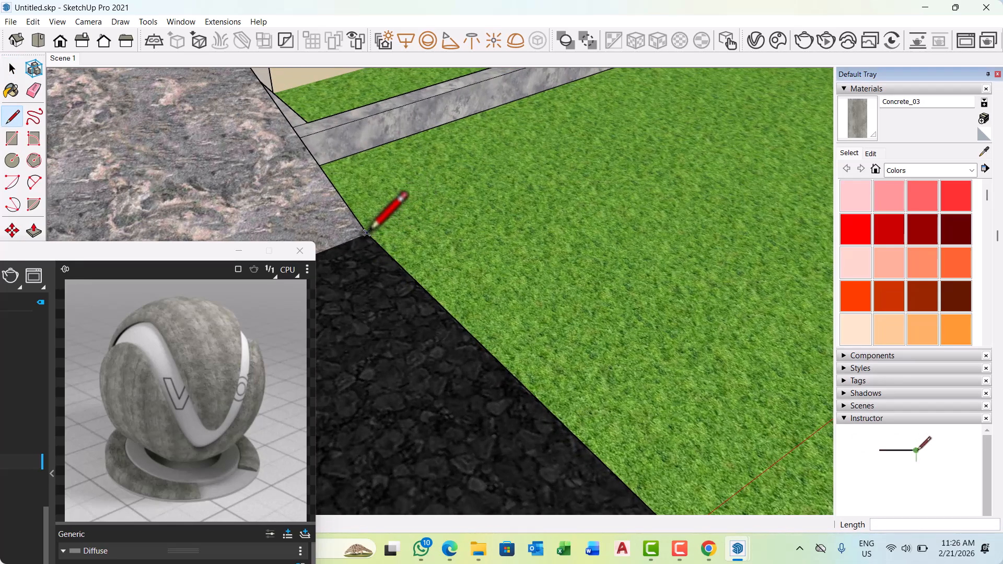
{"action": "left_click", "coordinate": [366, 232]}
{"action": "scroll", "coordinate": [397, 261], "scroll_direction": "down", "scroll_amount": 6}
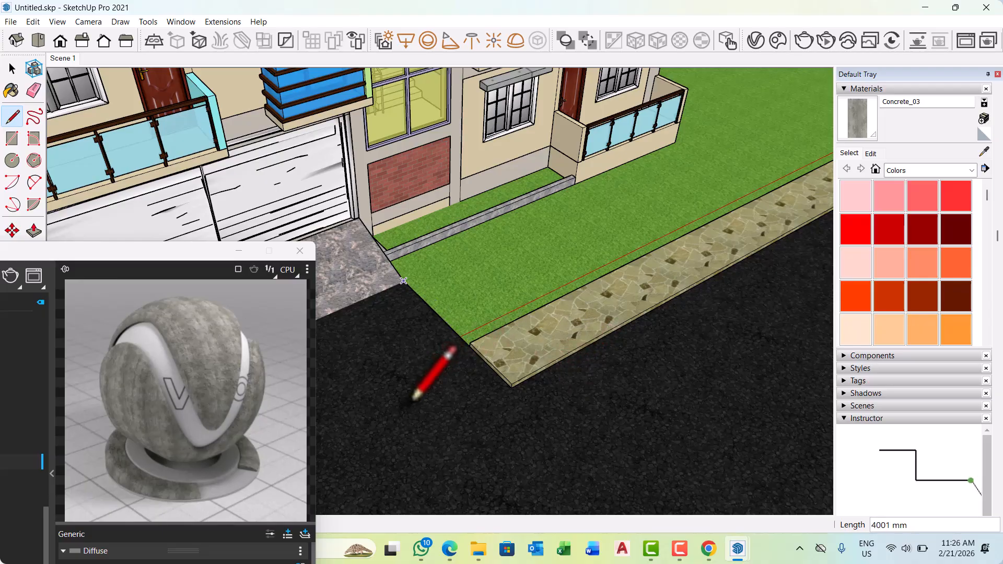
{"action": "mouse_move", "coordinate": [418, 385]}
{"action": "middle_mouse_down"}
{"action": "mouse_move", "coordinate": [425, 407]}
{"action": "mouse_move", "coordinate": [537, 402]}
{"action": "mouse_move", "coordinate": [413, 349]}
{"action": "mouse_move", "coordinate": [414, 369]}
{"action": "middle_mouse_up"}
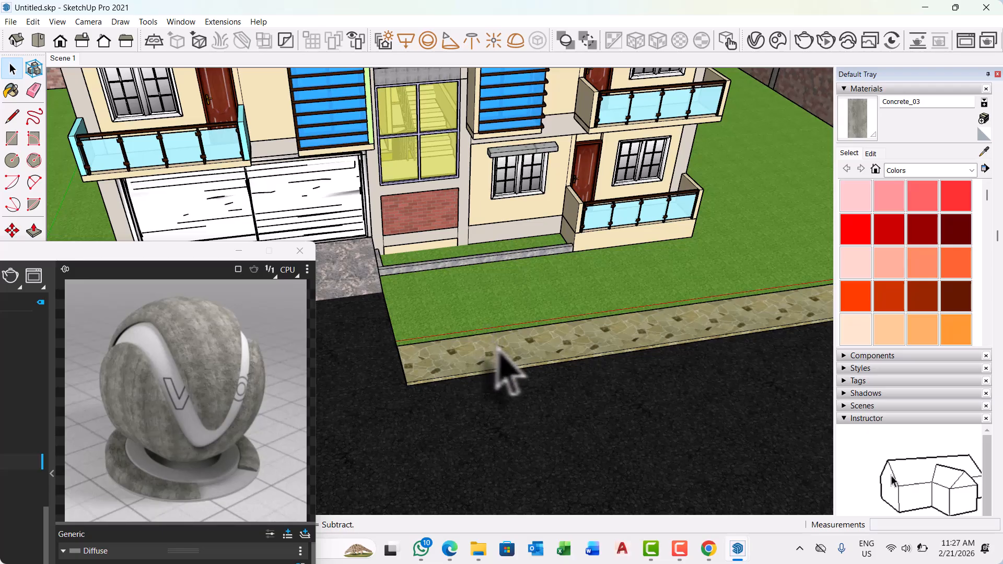
{"action": "scroll", "coordinate": [501, 358], "scroll_direction": "down", "scroll_amount": 6}
{"action": "middle_click_drag", "start_coordinate": [510, 363], "coordinate": [509, 339]}
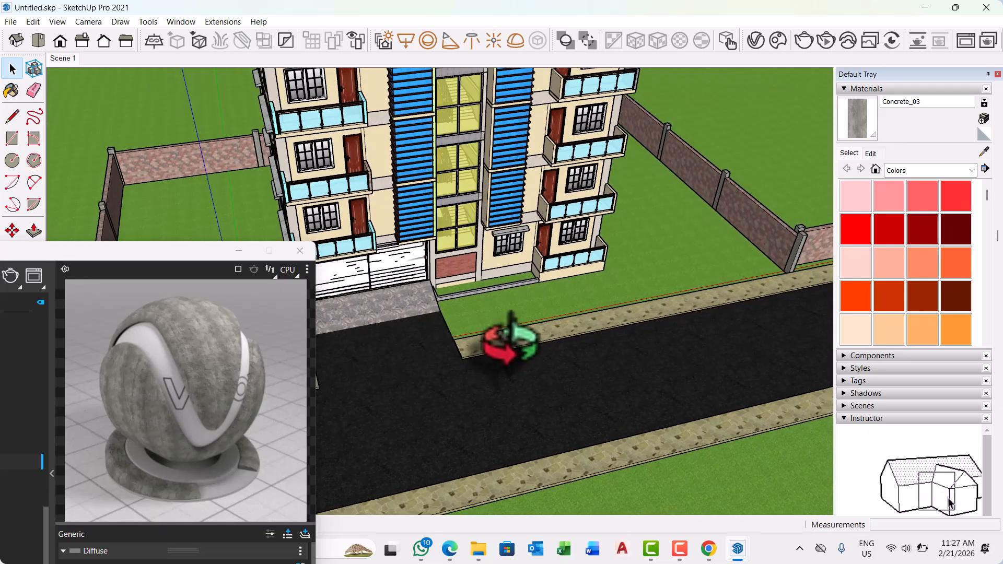
{"action": "left_click", "coordinate": [34, 182]}
{"action": "scroll", "coordinate": [464, 298], "scroll_direction": "up", "scroll_amount": 8}
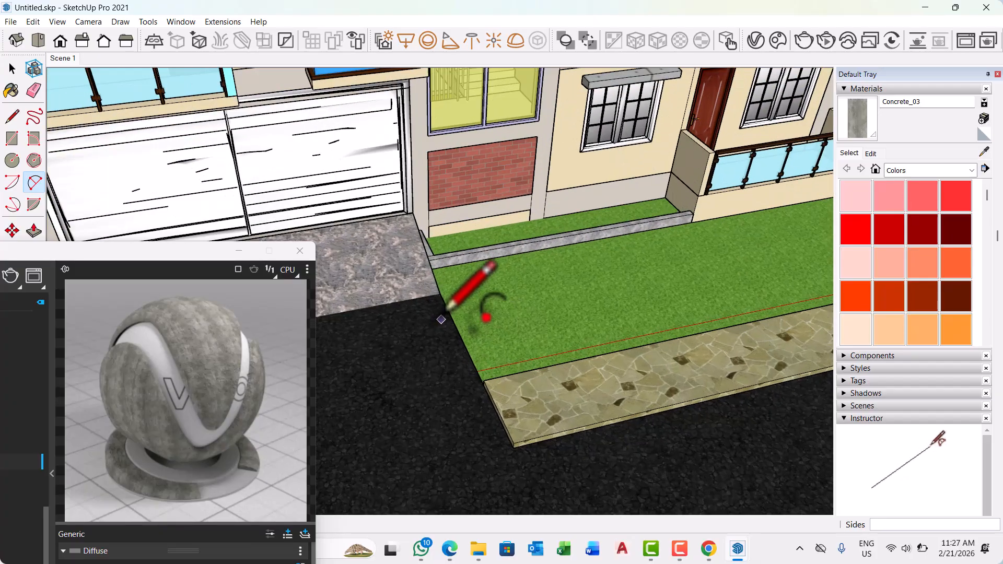
{"action": "scroll", "coordinate": [447, 307], "scroll_direction": "up", "scroll_amount": 2}
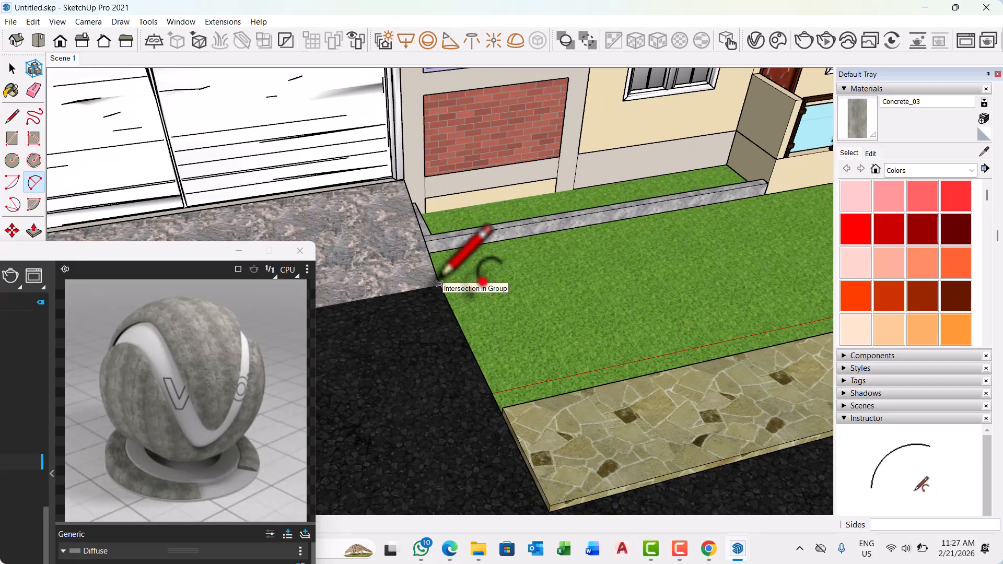
{"action": "scroll", "coordinate": [439, 285], "scroll_direction": "up", "scroll_amount": 5}
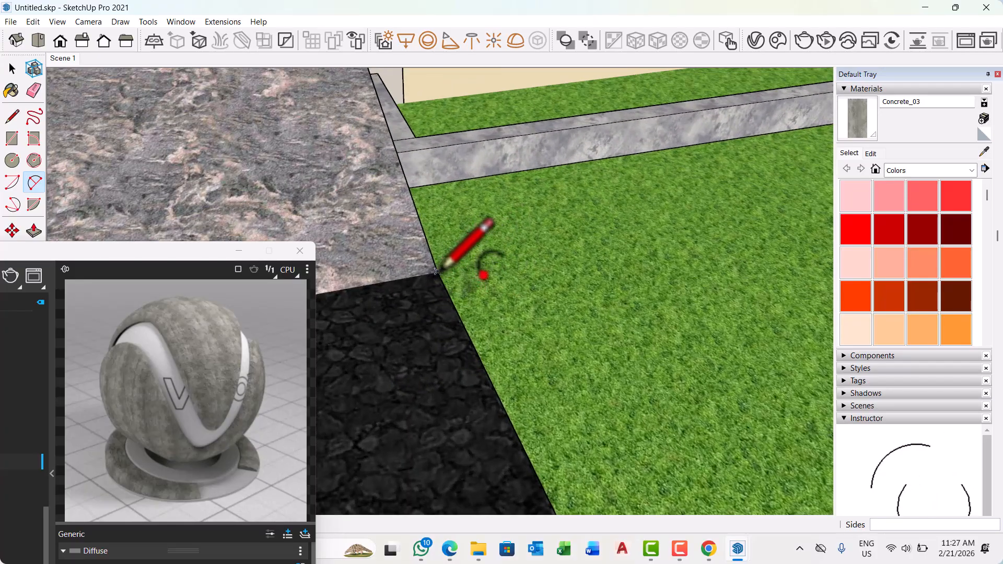
{"action": "mouse_move", "coordinate": [436, 271]}
{"action": "middle_mouse_down"}
{"action": "mouse_move", "coordinate": [437, 234]}
{"action": "mouse_move", "coordinate": [355, 215]}
{"action": "mouse_move", "coordinate": [358, 181]}
{"action": "mouse_move", "coordinate": [400, 194]}
{"action": "mouse_move", "coordinate": [371, 195]}
{"action": "mouse_move", "coordinate": [358, 179]}
{"action": "mouse_move", "coordinate": [421, 253]}
{"action": "mouse_move", "coordinate": [440, 260]}
{"action": "middle_mouse_up"}
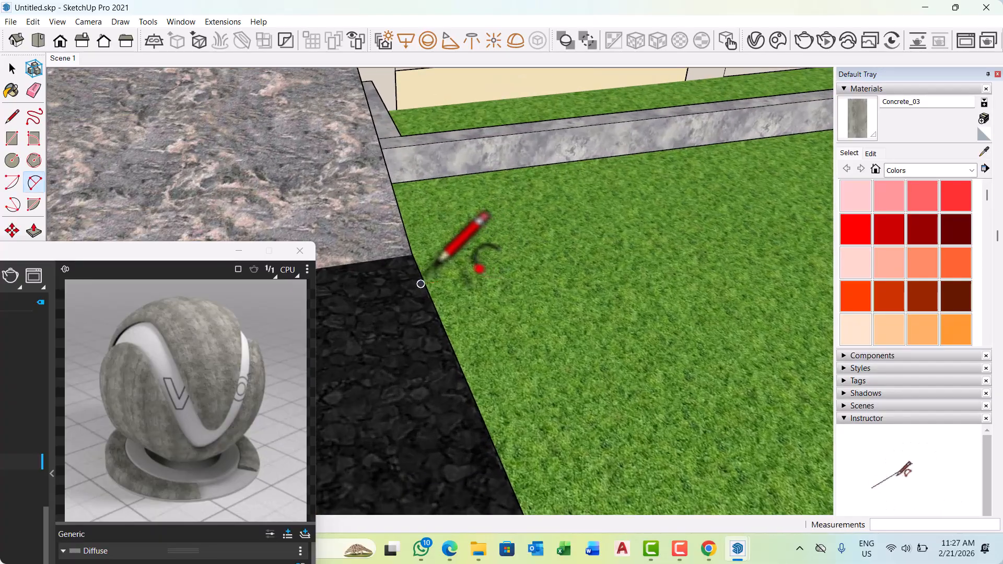
{"action": "scroll", "coordinate": [438, 266], "scroll_direction": "up", "scroll_amount": 2}
{"action": "left_click", "coordinate": [405, 247]}
{"action": "scroll", "coordinate": [405, 241], "scroll_direction": "down", "scroll_amount": 5}
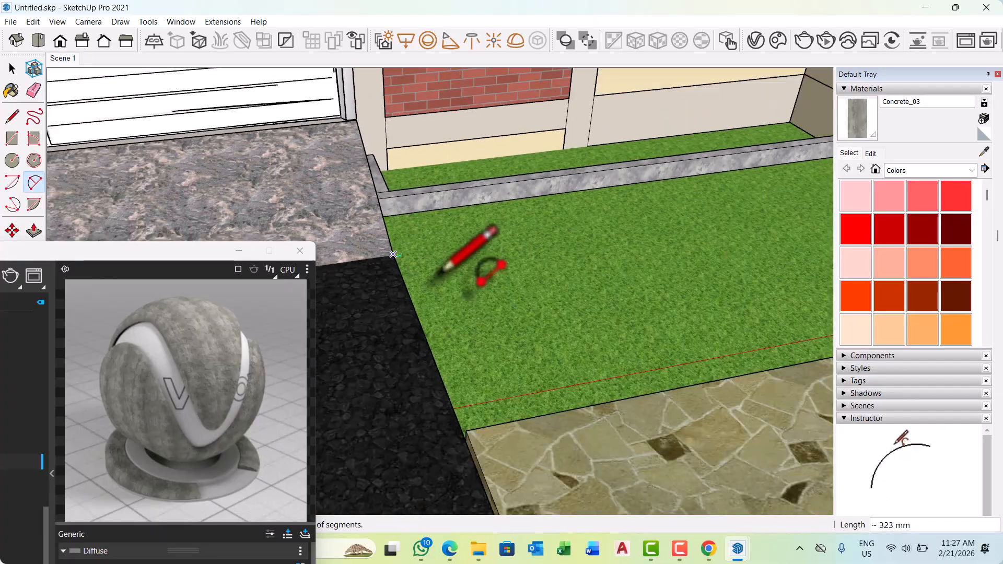
{"action": "scroll", "coordinate": [548, 438], "scroll_direction": "up", "scroll_amount": 3}
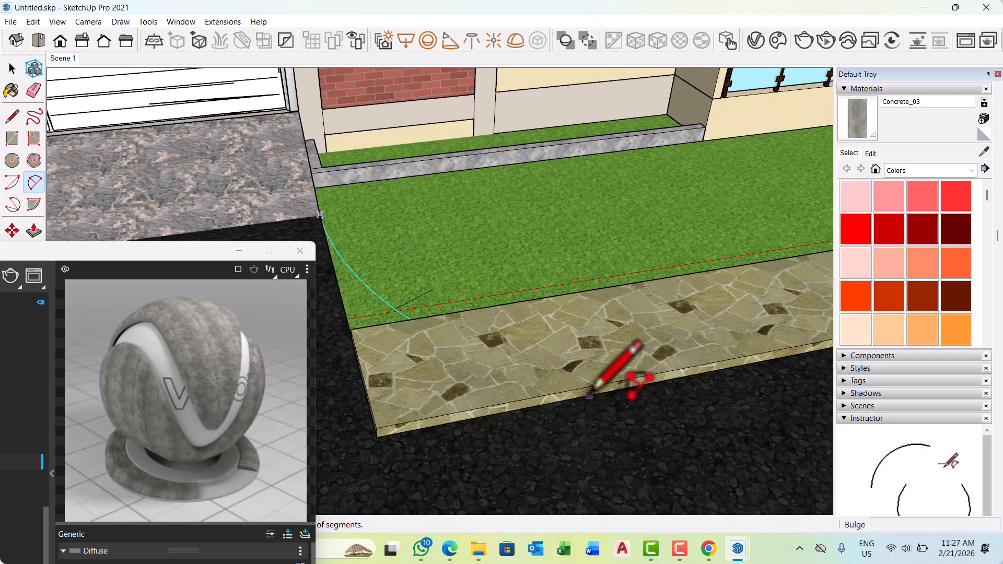
{"action": "scroll", "coordinate": [434, 391], "scroll_direction": "down", "scroll_amount": 2}
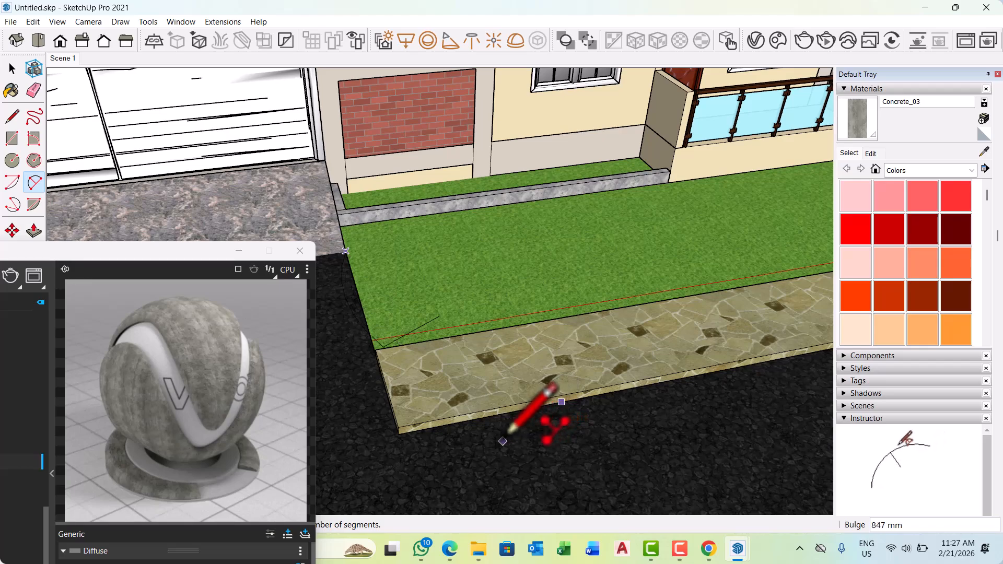
{"action": "middle_click_drag", "start_coordinate": [510, 431], "coordinate": [574, 296]}
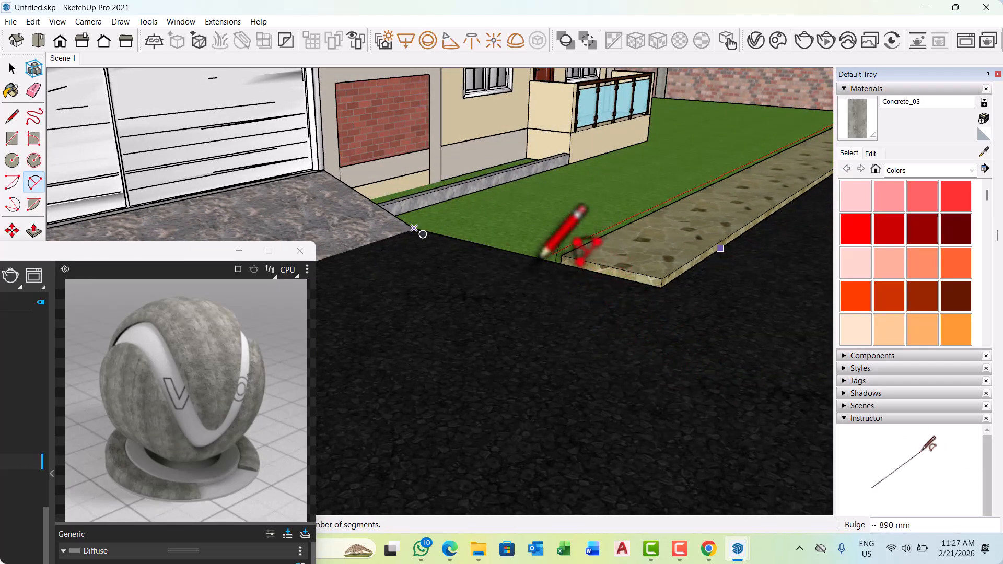
{"action": "middle_click_drag", "start_coordinate": [541, 267], "coordinate": [699, 391]}
{"action": "scroll", "coordinate": [677, 353], "scroll_direction": "down", "scroll_amount": 10}
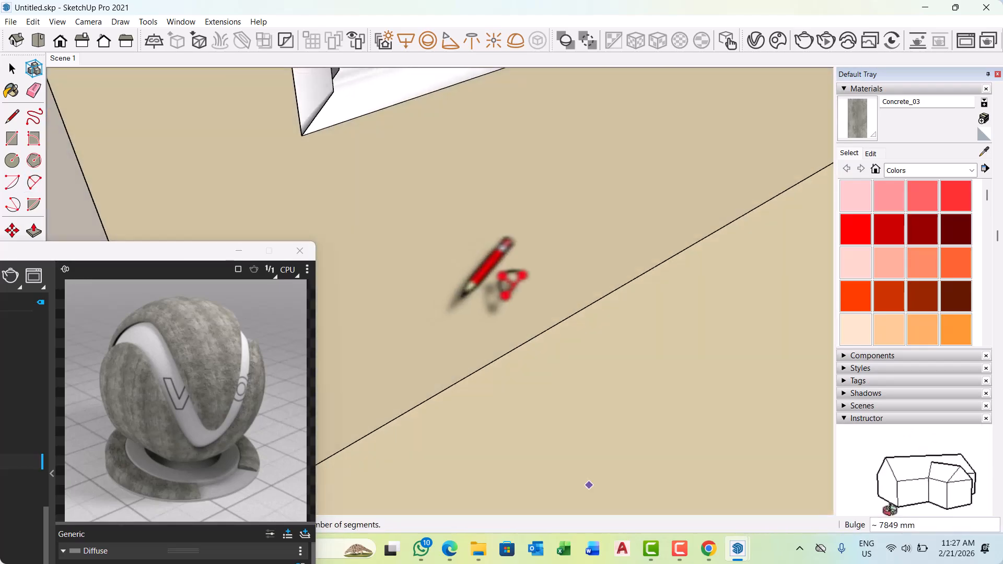
{"action": "scroll", "coordinate": [491, 308], "scroll_direction": "down", "scroll_amount": 10}
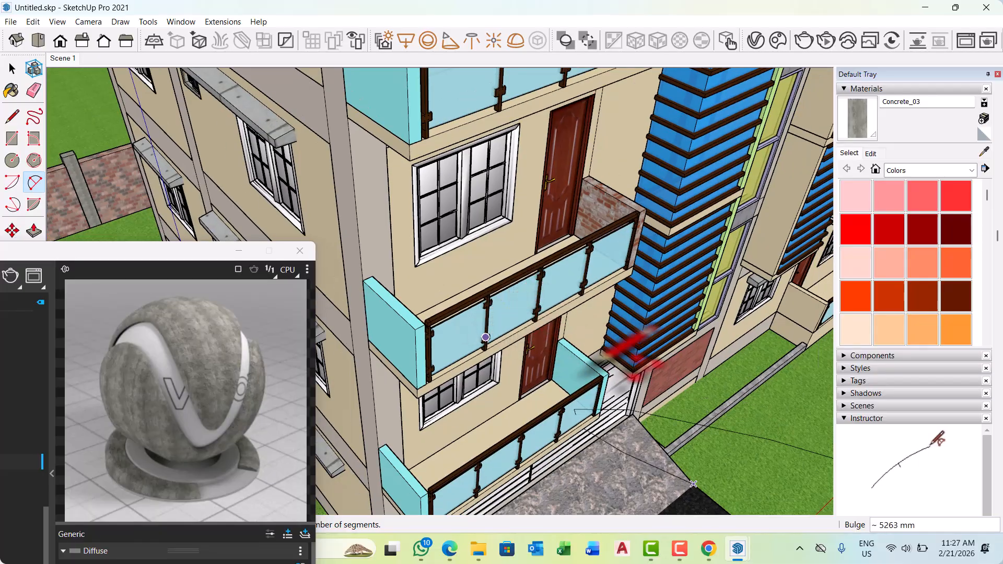
{"action": "key", "text": "b"}
{"action": "scroll", "coordinate": [575, 355], "scroll_direction": "down", "scroll_amount": 8}
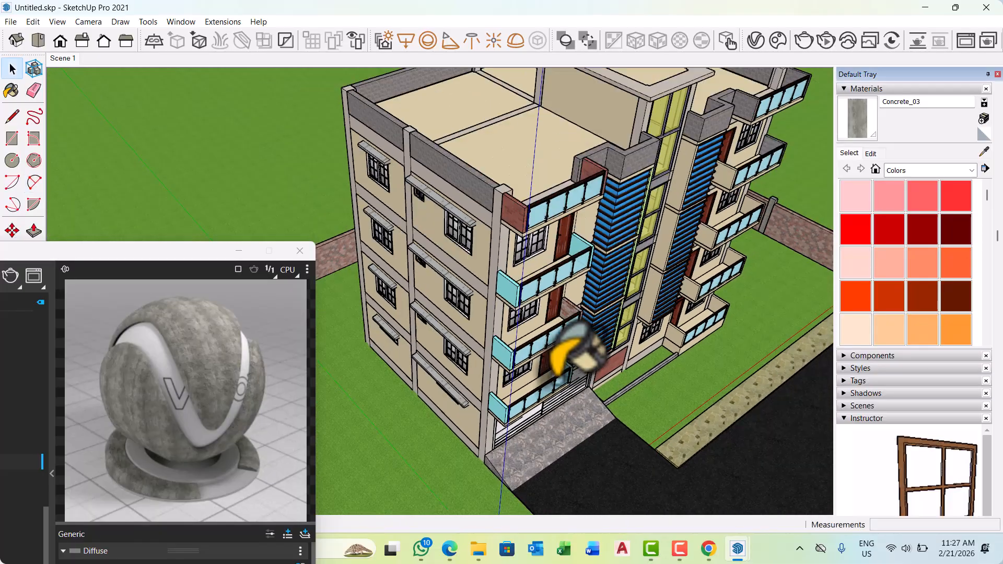
{"action": "key", "text": "space"}
{"action": "mouse_move", "coordinate": [595, 386]}
{"action": "middle_mouse_down"}
{"action": "mouse_move", "coordinate": [510, 360]}
{"action": "mouse_move", "coordinate": [462, 366]}
{"action": "middle_mouse_up"}
Try to hide the whole group of road, footpaths and boundary walls, and undo the hiding.
{"action": "scroll", "coordinate": [596, 449], "scroll_direction": "up", "scroll_amount": 3}
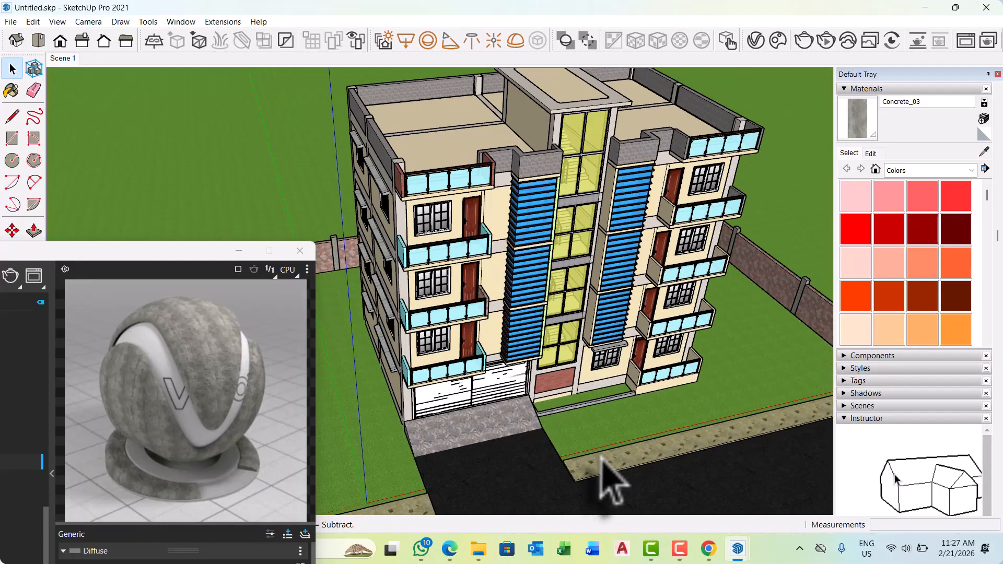
{"action": "left_click", "coordinate": [605, 461]}
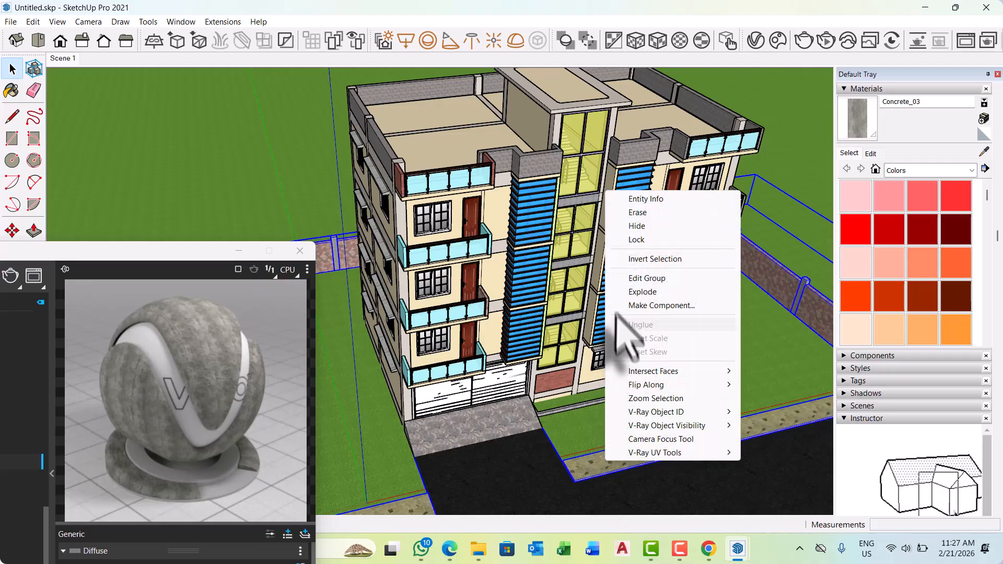
{"action": "left_click", "coordinate": [637, 225]}
{"action": "scroll", "coordinate": [542, 347], "scroll_direction": "down", "scroll_amount": 2}
{"action": "middle_click_drag", "start_coordinate": [541, 348], "coordinate": [599, 412]}
{"action": "key", "text": "ctrl+z"}
Open the road and boundary wall group for editing and hide the footpaths along the road.
{"action": "scroll", "coordinate": [586, 432], "scroll_direction": "up", "scroll_amount": 2}
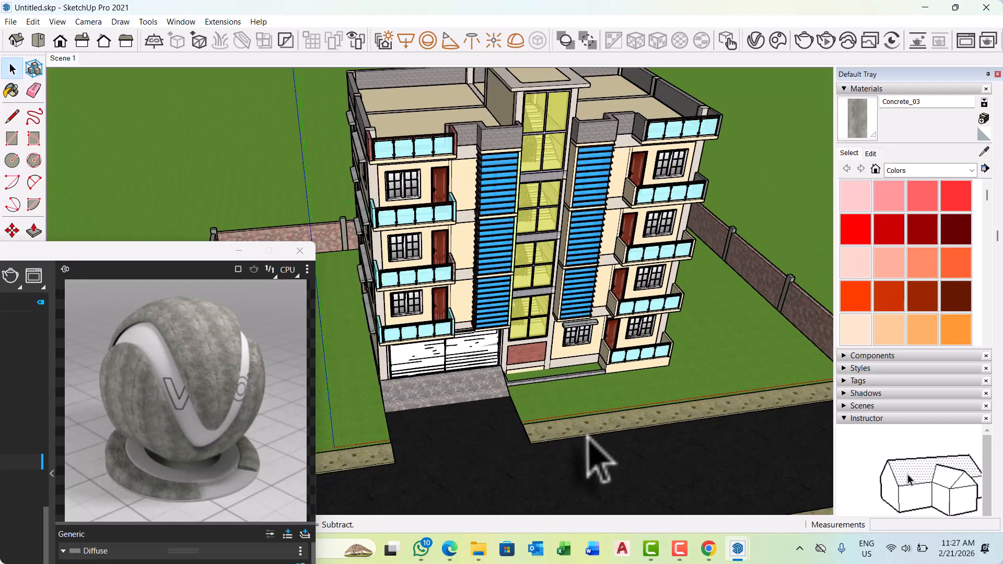
{"action": "double_click", "coordinate": [586, 432]}
{"action": "right_click", "coordinate": [586, 432]}
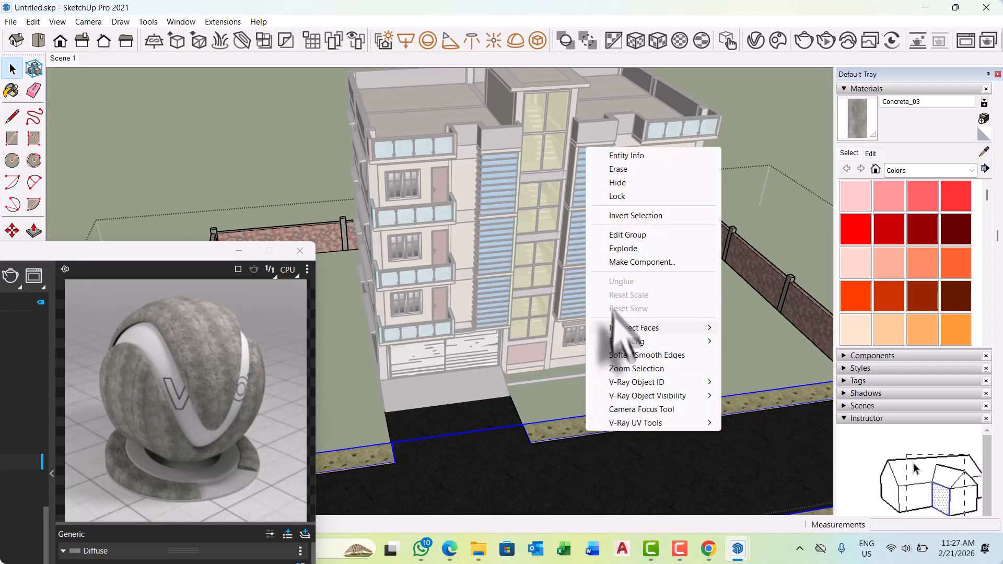
{"action": "left_click", "coordinate": [635, 215]}
{"action": "middle_click_drag", "start_coordinate": [642, 425], "coordinate": [535, 392]}
{"action": "scroll", "coordinate": [535, 392], "scroll_direction": "down", "scroll_amount": 5}
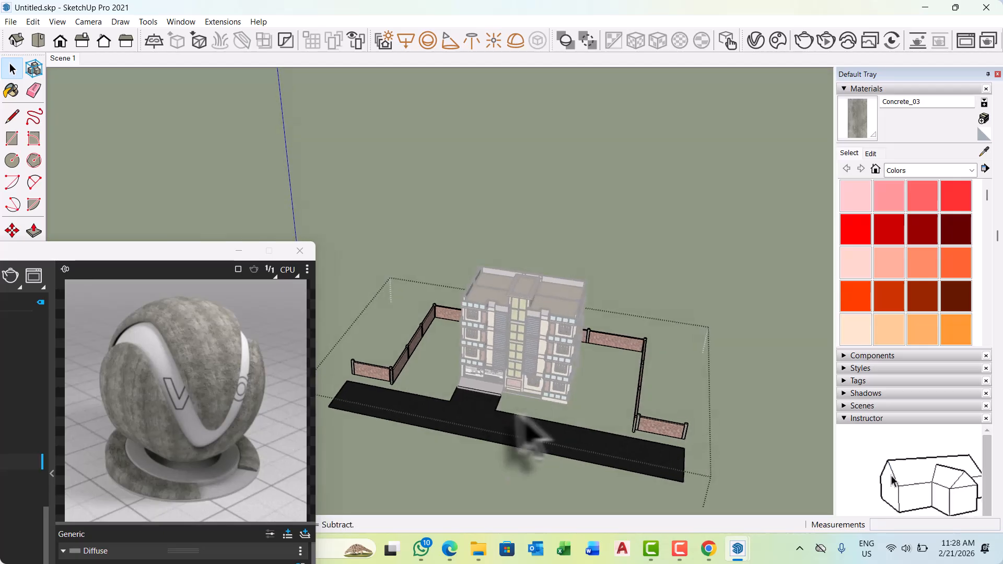
{"action": "scroll", "coordinate": [499, 427], "scroll_direction": "up", "scroll_amount": 5}
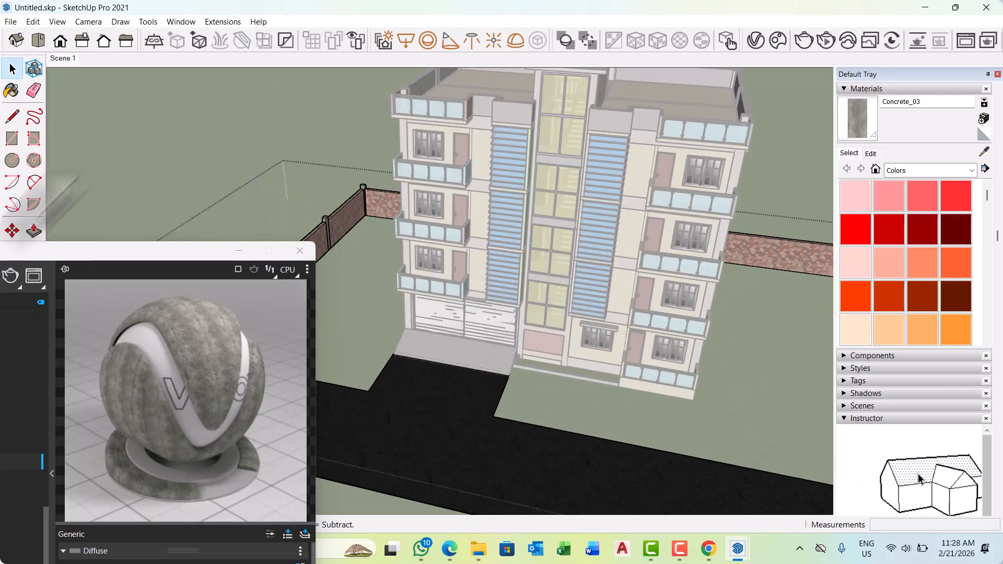
Draw a two-point arc across the lawn corner from the garage ramp's corner to the road edge, with a bulge of about 300 mm.
{"action": "left_click", "coordinate": [34, 182]}
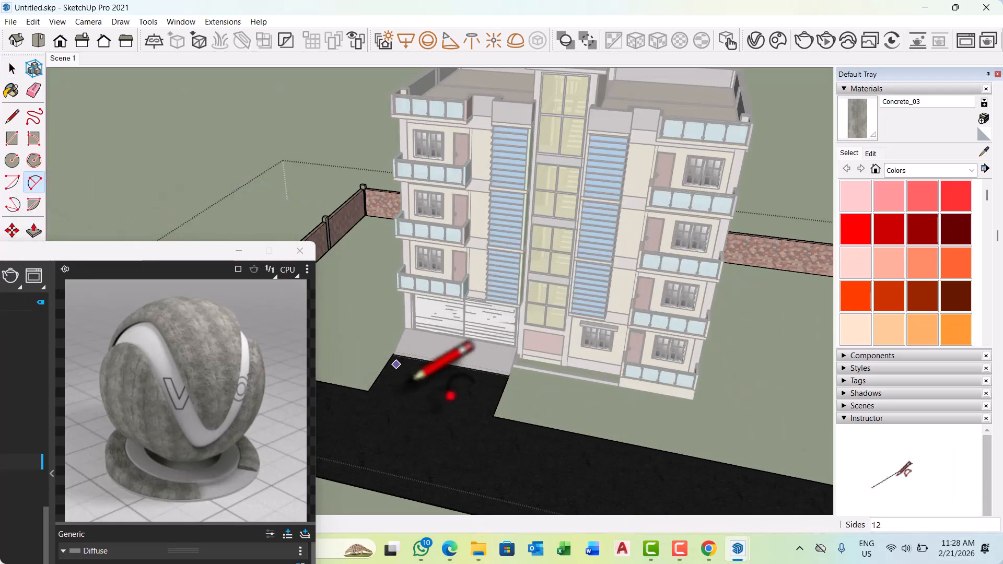
{"action": "scroll", "coordinate": [392, 356], "scroll_direction": "down", "scroll_amount": 2}
{"action": "scroll", "coordinate": [515, 361], "scroll_direction": "up", "scroll_amount": 6}
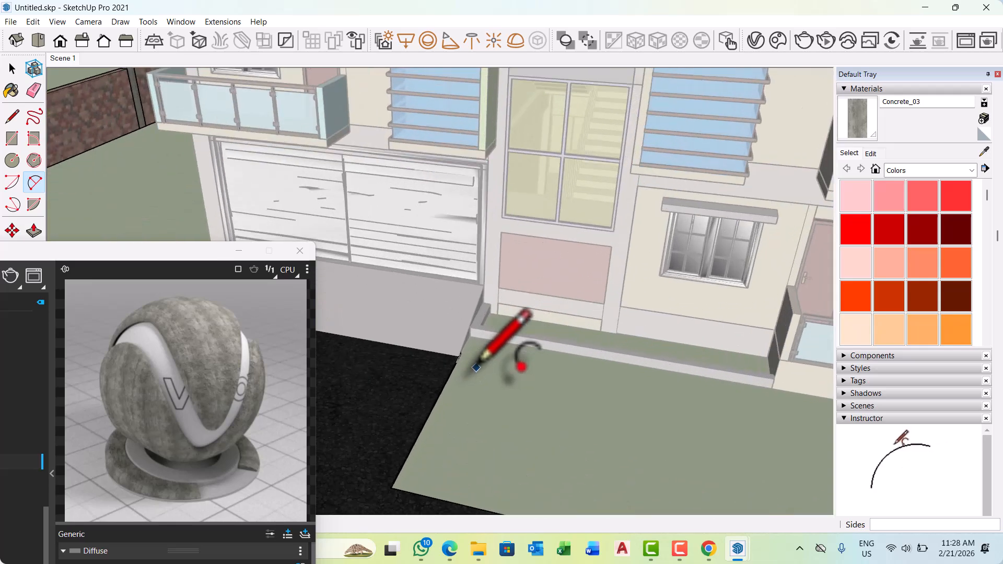
{"action": "scroll", "coordinate": [469, 366], "scroll_direction": "up", "scroll_amount": 3}
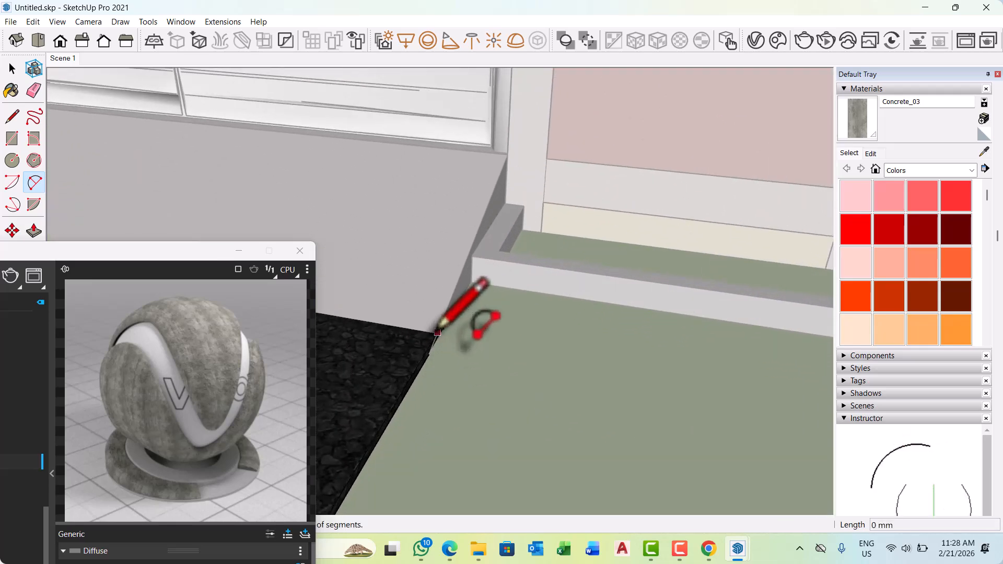
{"action": "scroll", "coordinate": [438, 332], "scroll_direction": "down", "scroll_amount": 6}
{"action": "scroll", "coordinate": [440, 341], "scroll_direction": "up", "scroll_amount": 3}
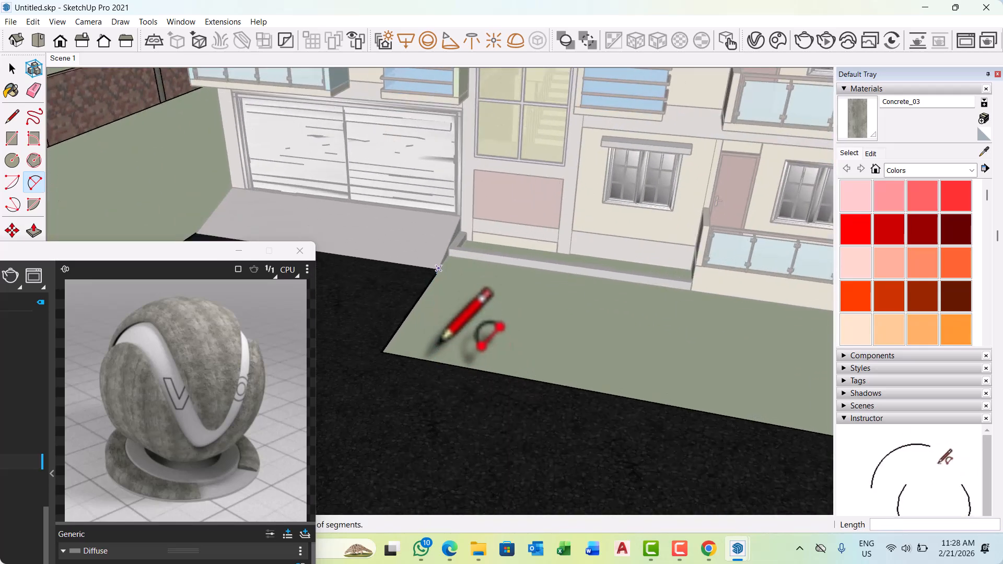
{"action": "scroll", "coordinate": [435, 350], "scroll_direction": "up", "scroll_amount": 2}
{"action": "left_click", "coordinate": [444, 366]}
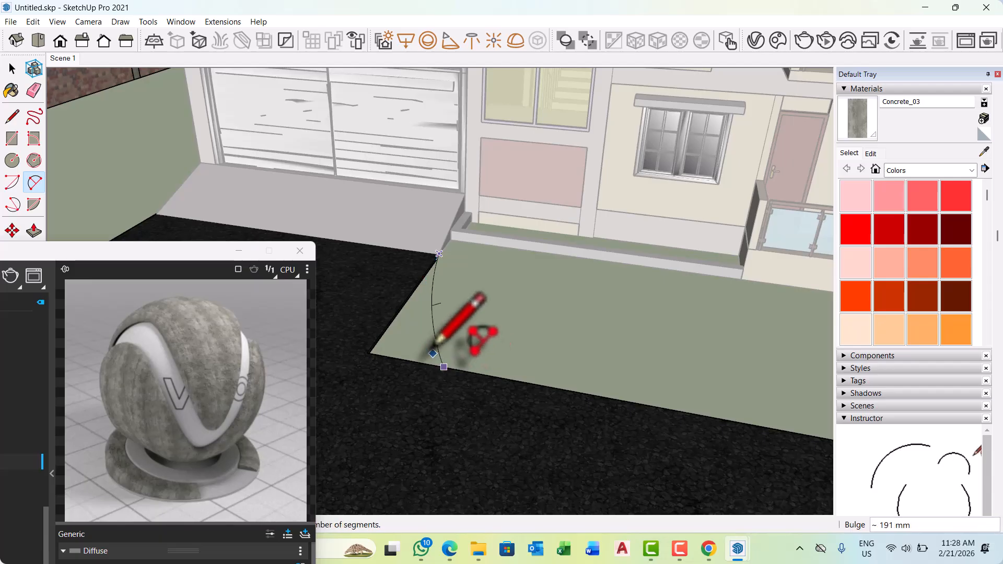
{"action": "middle_click_drag", "start_coordinate": [418, 330], "coordinate": [339, 313]}
{"action": "scroll", "coordinate": [353, 306], "scroll_direction": "up", "scroll_amount": 1}
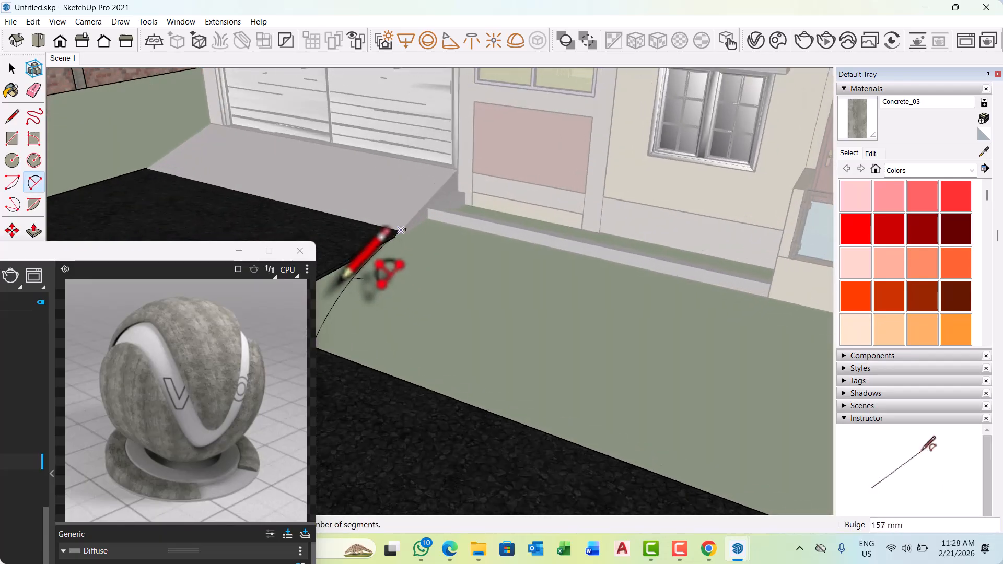
{"action": "scroll", "coordinate": [564, 342], "scroll_direction": "down", "scroll_amount": 3}
{"action": "middle_click_drag", "start_coordinate": [567, 338], "coordinate": [521, 351]}
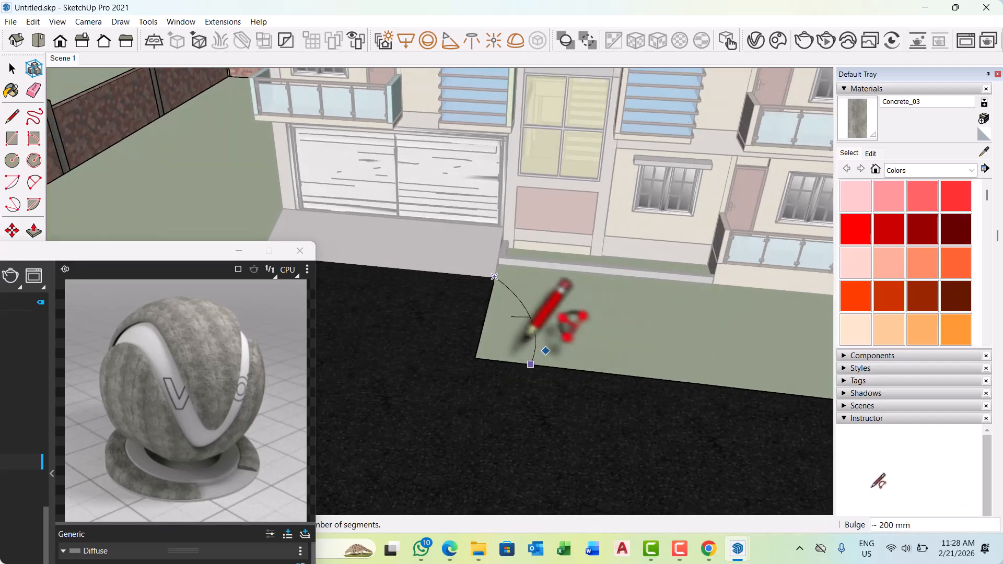
{"action": "scroll", "coordinate": [493, 324], "scroll_direction": "up", "scroll_amount": 3}
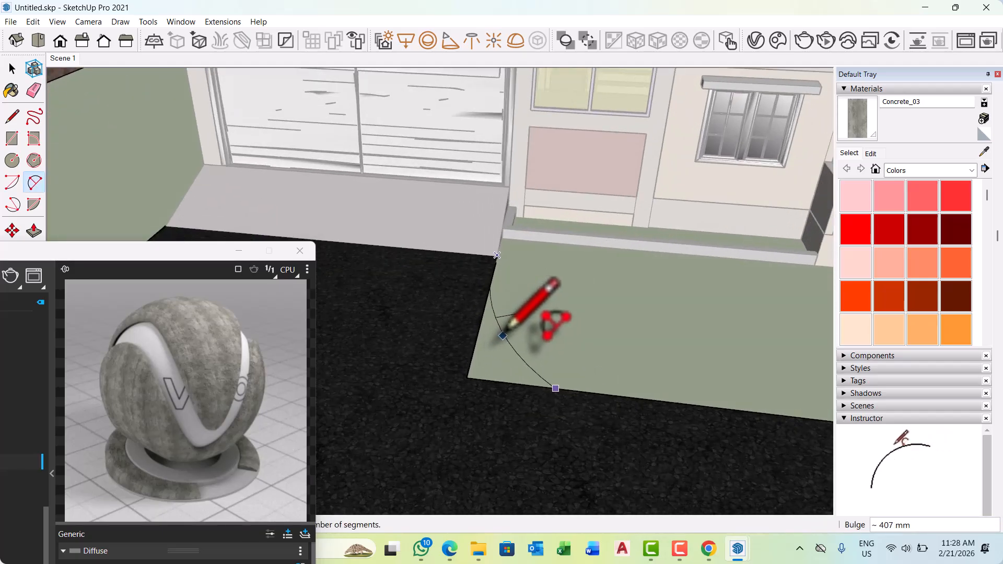
{"action": "left_click", "coordinate": [506, 333]}
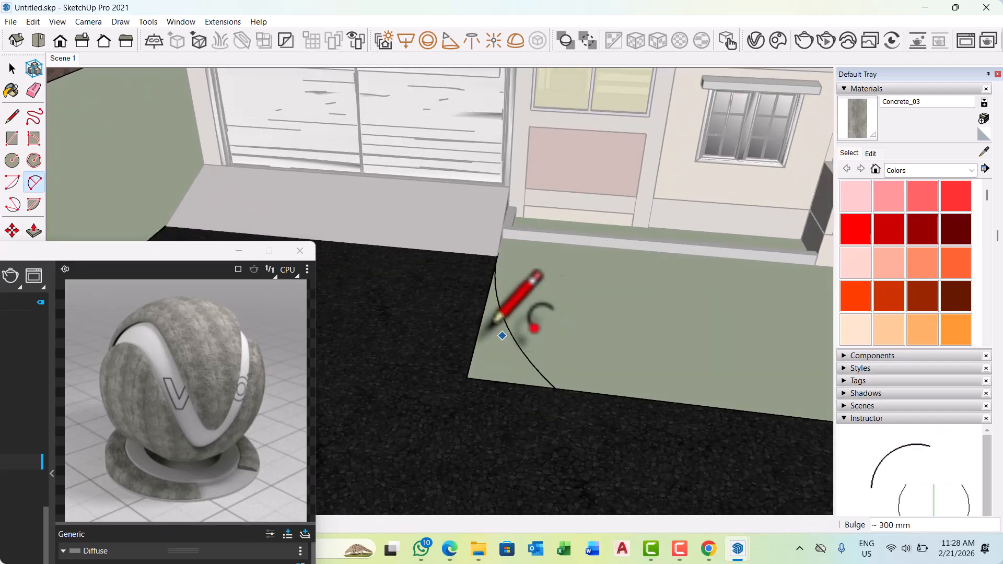
{"action": "scroll", "coordinate": [504, 334], "scroll_direction": "down", "scroll_amount": 2}
{"action": "key", "text": "space"}
{"action": "scroll", "coordinate": [559, 380], "scroll_direction": "down", "scroll_amount": 5}
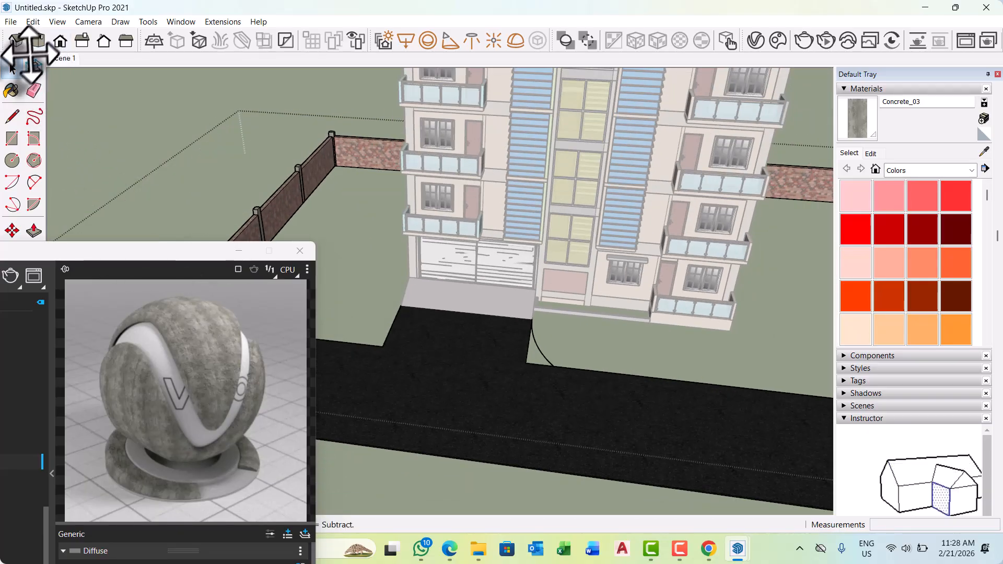
Unhide the footpaths along the road inside the open group.
{"action": "left_click", "coordinate": [34, 21]}
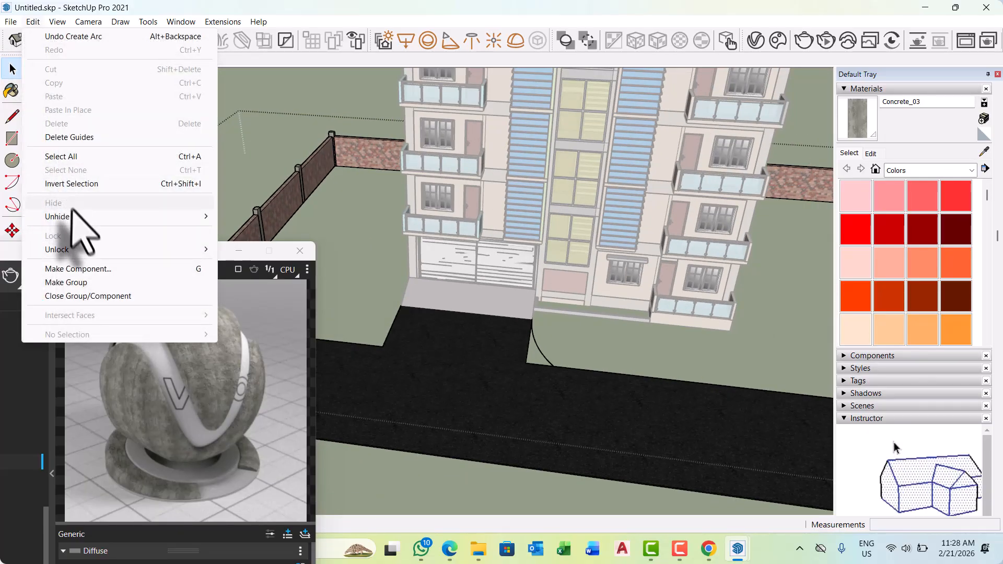
{"action": "mouse_move", "coordinate": [136, 217]}
{"action": "left_click", "coordinate": [256, 243]}
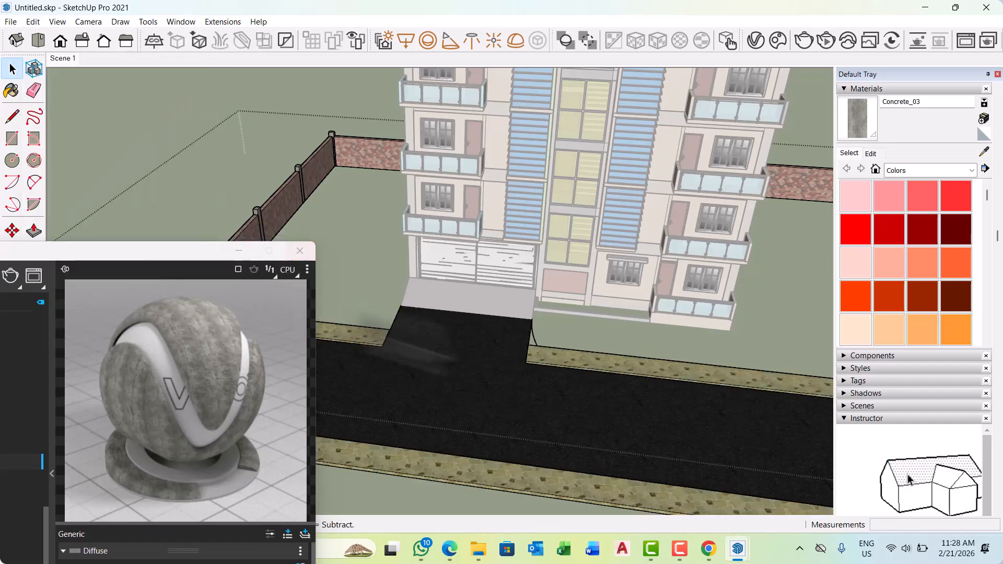
{"action": "mouse_move", "coordinate": [608, 369]}
{"action": "middle_mouse_down"}
{"action": "mouse_move", "coordinate": [604, 358]}
{"action": "mouse_move", "coordinate": [619, 372]}
{"action": "middle_mouse_up"}
{"action": "scroll", "coordinate": [618, 372], "scroll_direction": "up", "scroll_amount": 10}
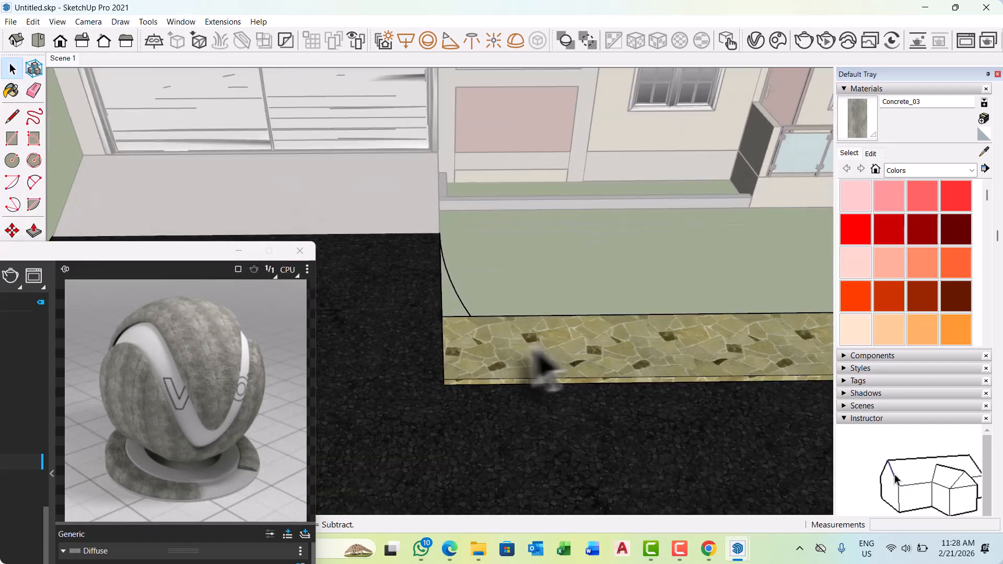
{"action": "left_click", "coordinate": [524, 347]}
{"action": "scroll", "coordinate": [449, 376], "scroll_direction": "up", "scroll_amount": 3}
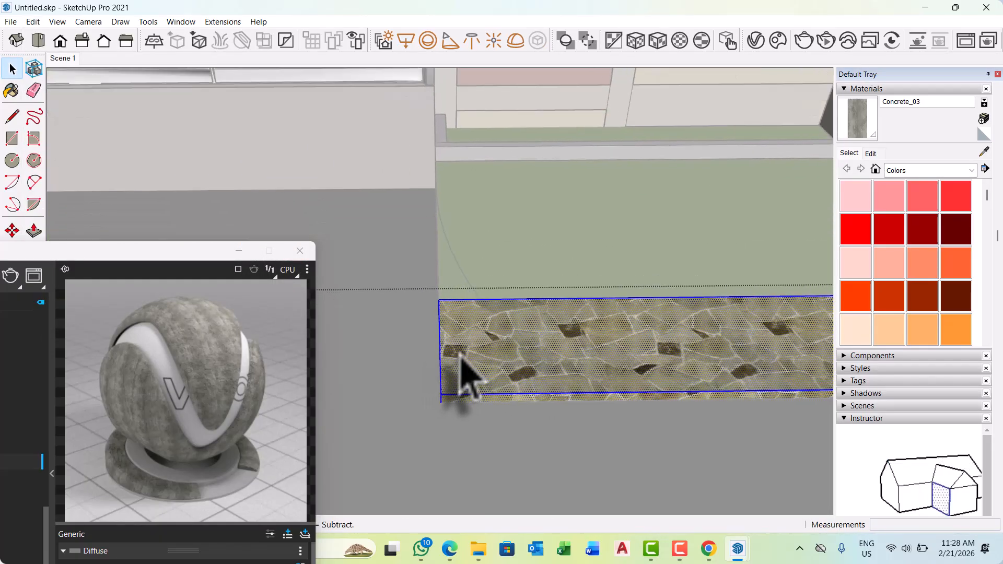
{"action": "middle_click_drag", "start_coordinate": [470, 347], "coordinate": [455, 298]}
Reopen the road and boundary wall group, remove the arc at the lawn corner, and leave group editing.
{"action": "left_click", "coordinate": [443, 278]}
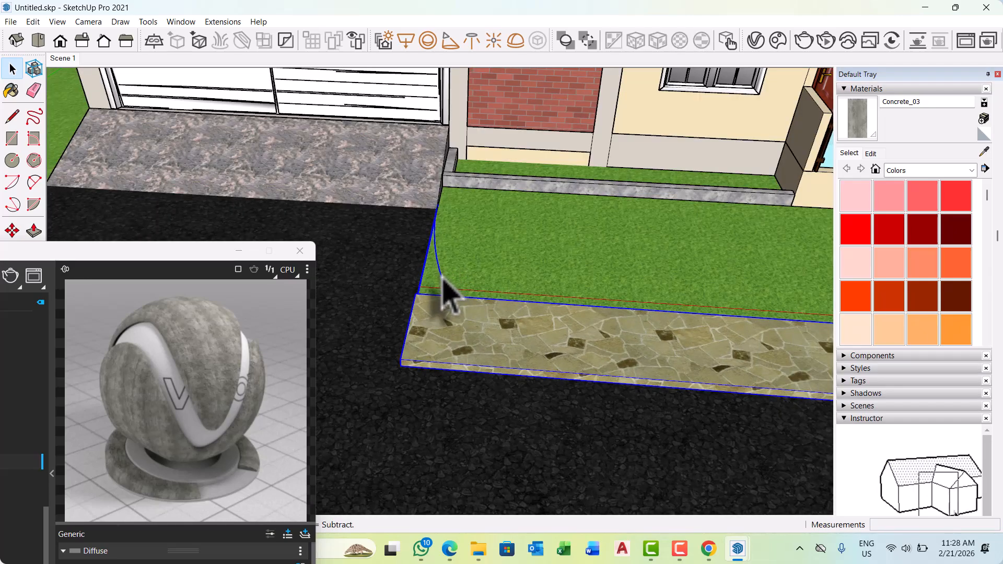
{"action": "double_click", "coordinate": [442, 279]}
{"action": "scroll", "coordinate": [447, 298], "scroll_direction": "down", "scroll_amount": 10}
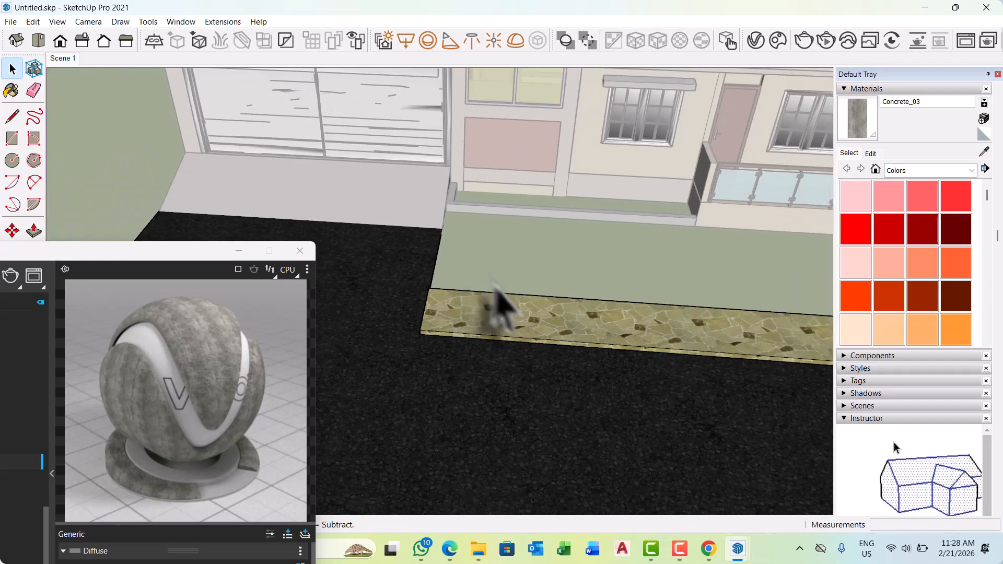
{"action": "scroll", "coordinate": [494, 337], "scroll_direction": "down", "scroll_amount": 3}
Draw a line about 3567 mm long from the garage ramp's corner along the lawn edge to the footpath's road-side corner.
{"action": "middle_click_drag", "start_coordinate": [510, 336], "coordinate": [555, 309]}
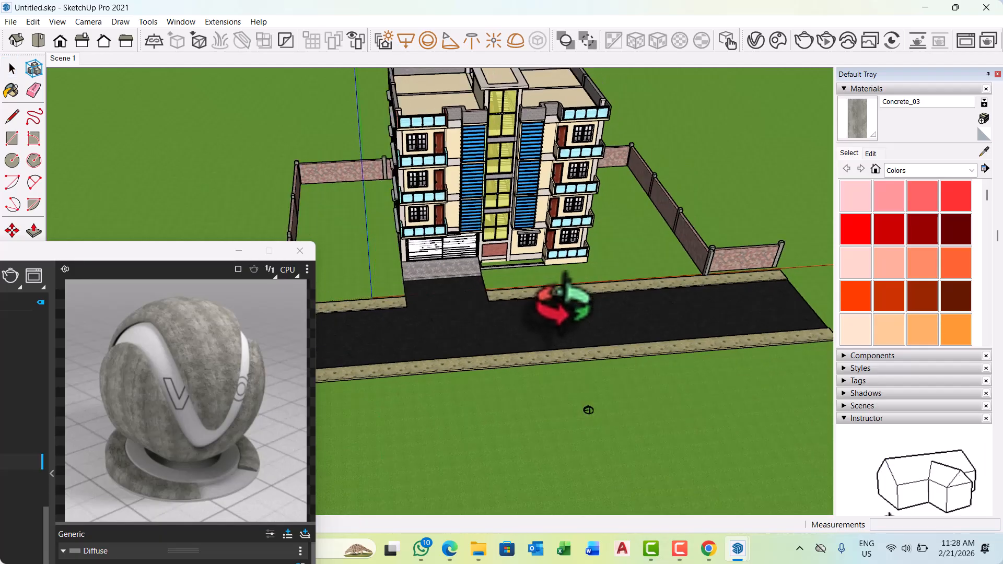
{"action": "key", "text": "l"}
{"action": "scroll", "coordinate": [489, 283], "scroll_direction": "up", "scroll_amount": 10}
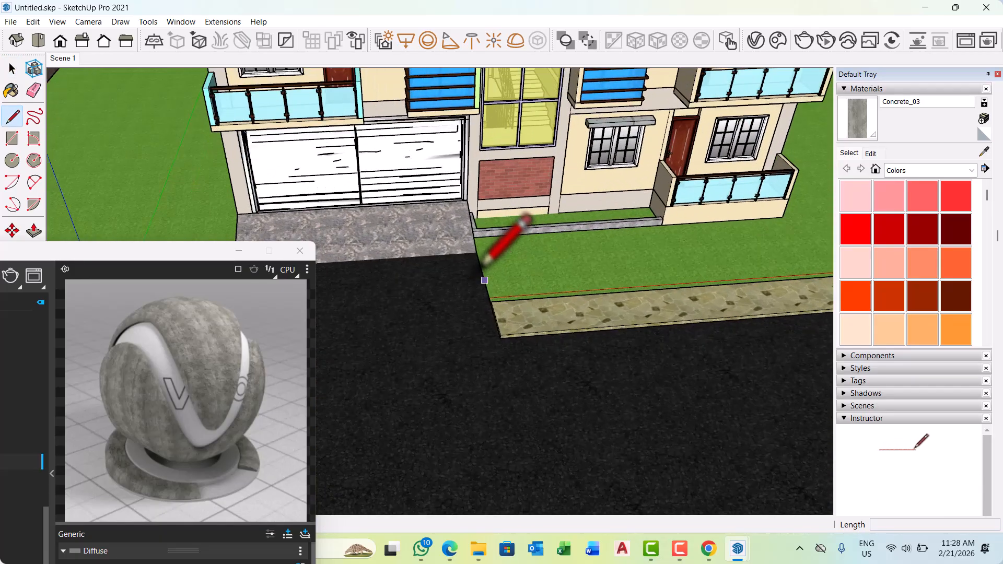
{"action": "left_click", "coordinate": [479, 238]}
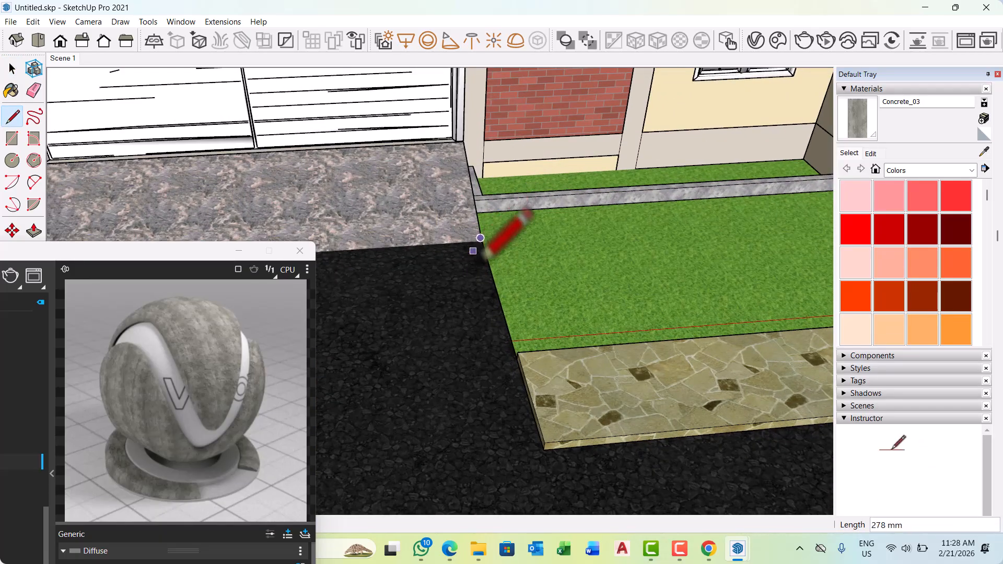
{"action": "scroll", "coordinate": [473, 251], "scroll_direction": "down", "scroll_amount": 3}
{"action": "scroll", "coordinate": [515, 375], "scroll_direction": "up", "scroll_amount": 2}
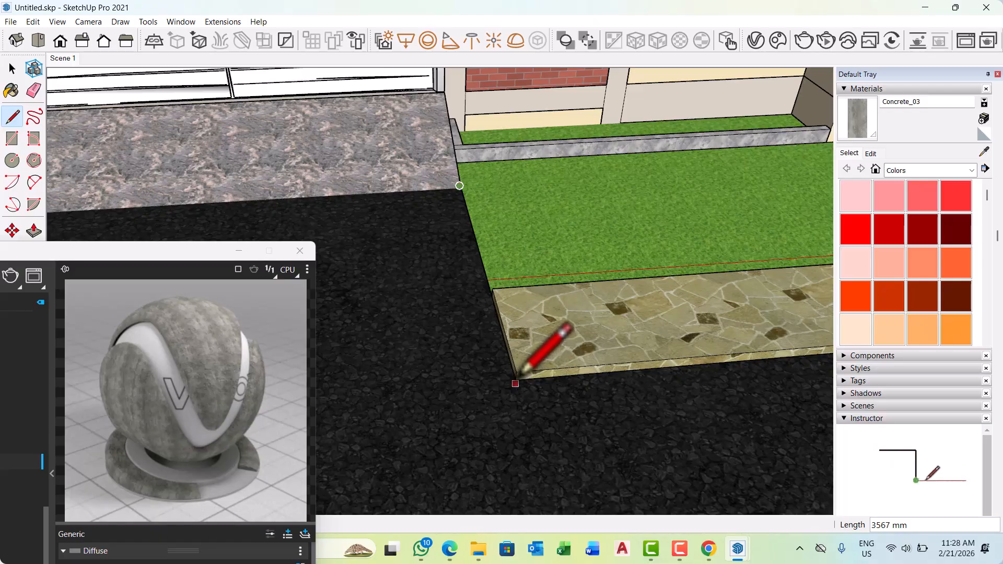
{"action": "scroll", "coordinate": [403, 389], "scroll_direction": "down", "scroll_amount": 6}
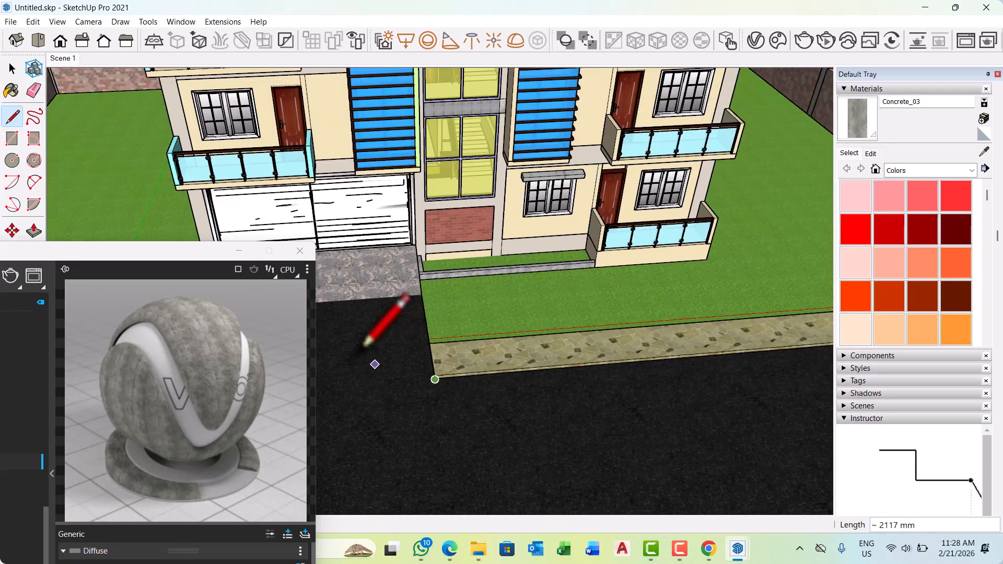
Continue the line along the footpath's road-side edge to its far end beside the boundary wall and leave the Line tool.
{"action": "scroll", "coordinate": [555, 377], "scroll_direction": "down", "scroll_amount": 3}
{"action": "middle_click_drag", "start_coordinate": [413, 353], "coordinate": [408, 327]}
{"action": "scroll", "coordinate": [572, 366], "scroll_direction": "up", "scroll_amount": 5}
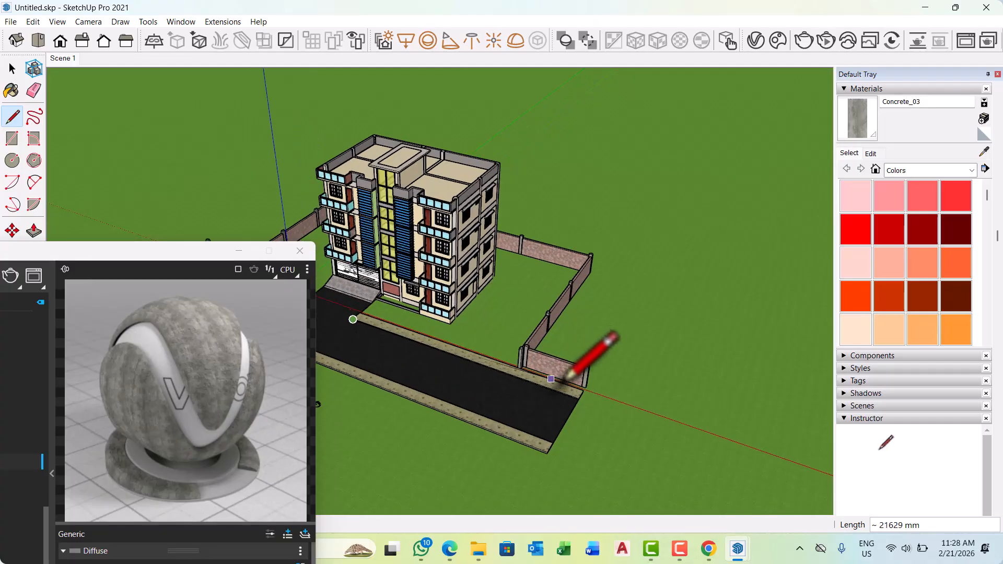
{"action": "scroll", "coordinate": [593, 400], "scroll_direction": "up", "scroll_amount": 6}
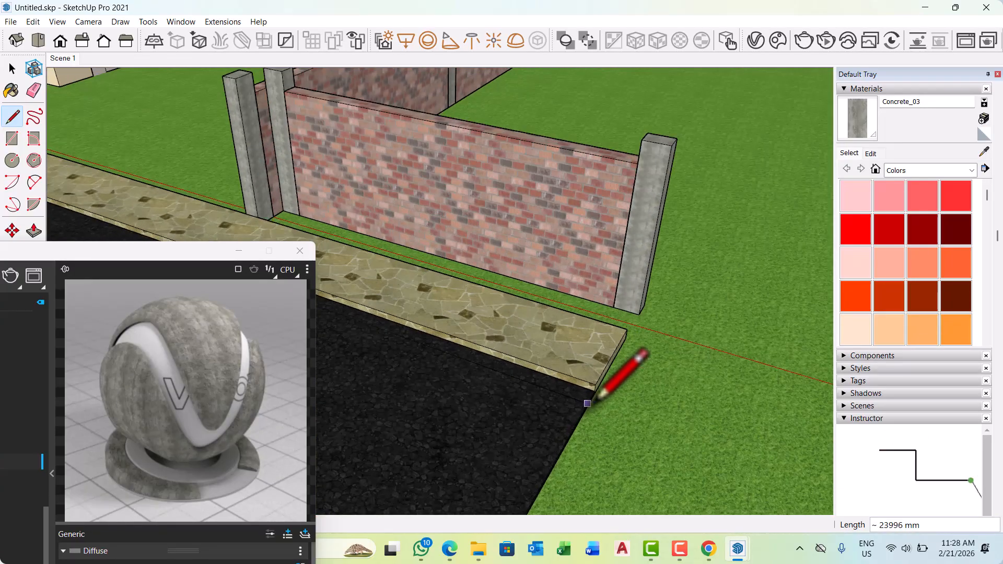
{"action": "left_click", "coordinate": [595, 387]}
{"action": "scroll", "coordinate": [600, 395], "scroll_direction": "down", "scroll_amount": 4}
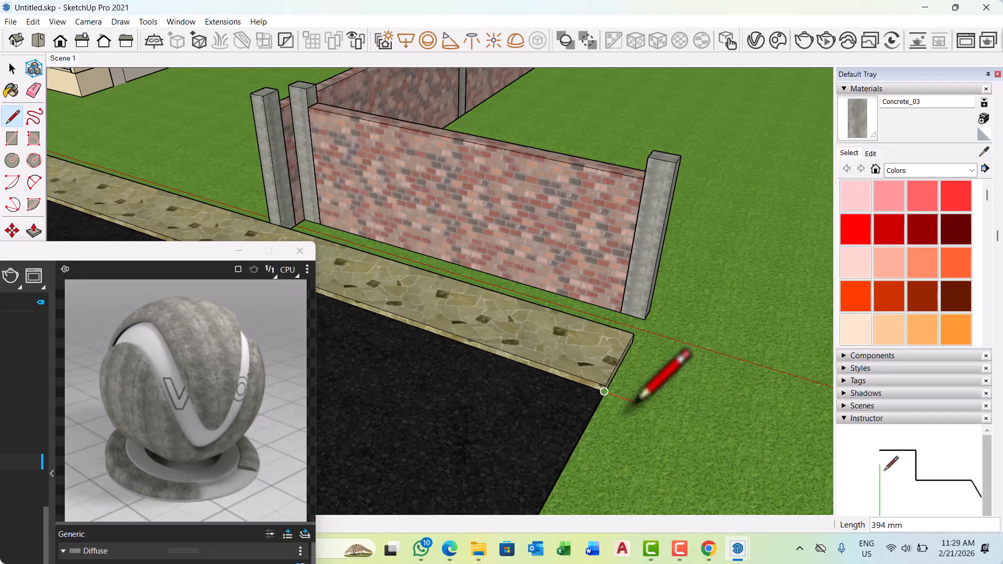
{"action": "key", "text": "space"}
Draw a 75 mm line from the footpath's end corner along the road's end edge as the kerb profile's base.
{"action": "scroll", "coordinate": [617, 401], "scroll_direction": "down", "scroll_amount": 3}
{"action": "middle_click_drag", "start_coordinate": [635, 411], "coordinate": [515, 424]}
{"action": "scroll", "coordinate": [486, 442], "scroll_direction": "up", "scroll_amount": 3}
{"action": "scroll", "coordinate": [486, 441], "scroll_direction": "up", "scroll_amount": 6}
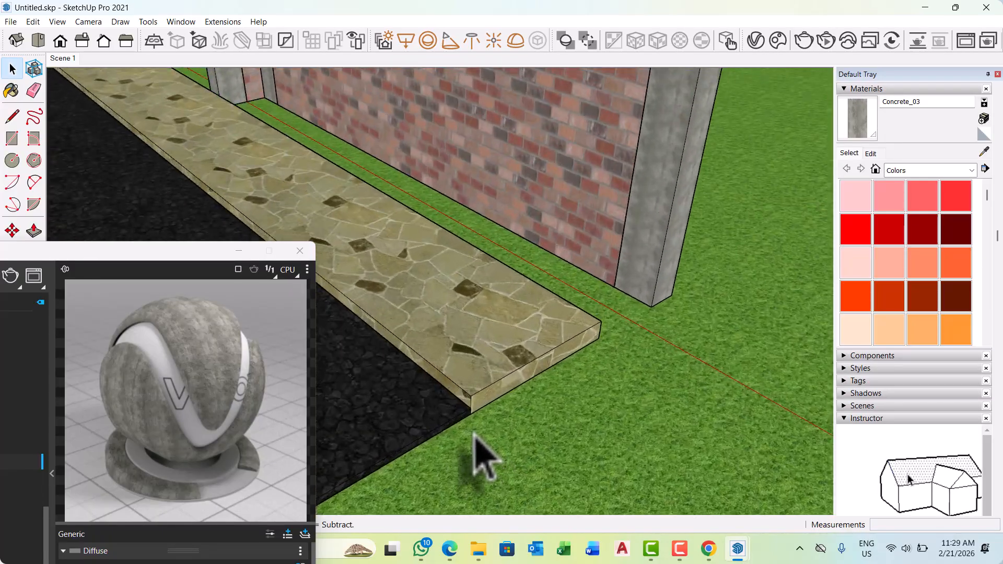
{"action": "key", "text": "l"}
{"action": "scroll", "coordinate": [478, 448], "scroll_direction": "up", "scroll_amount": 2}
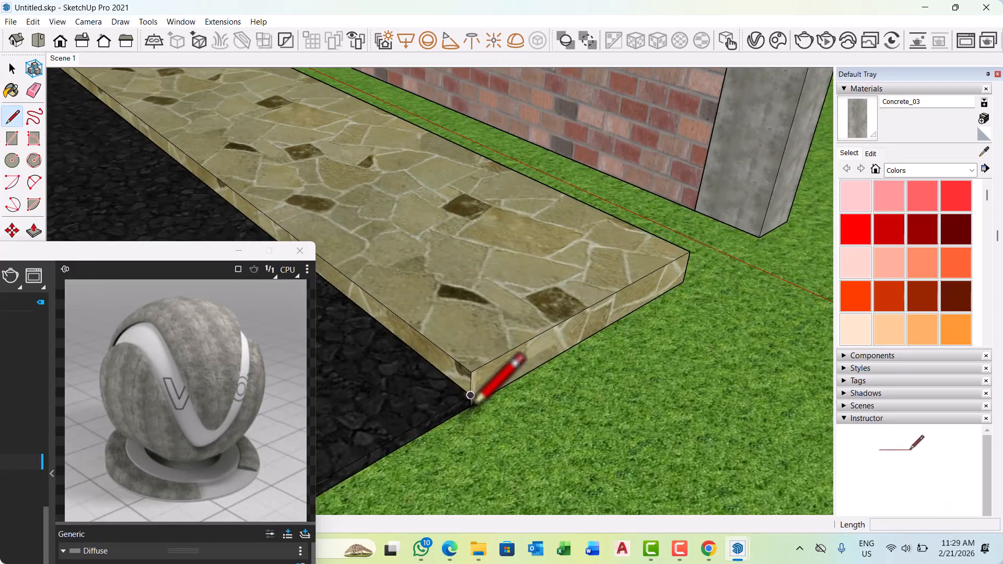
{"action": "scroll", "coordinate": [470, 402], "scroll_direction": "up", "scroll_amount": 4}
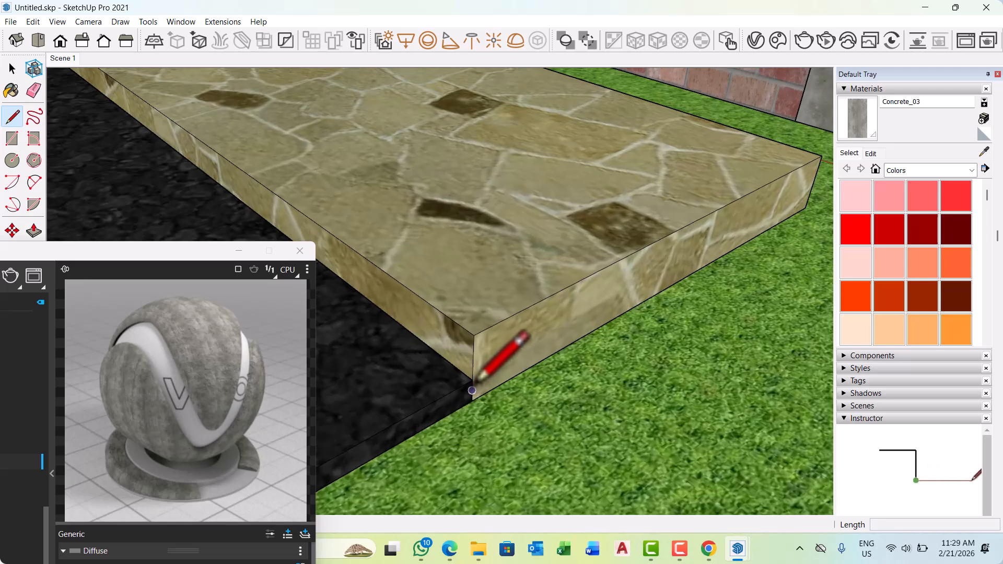
{"action": "left_click", "coordinate": [472, 380]}
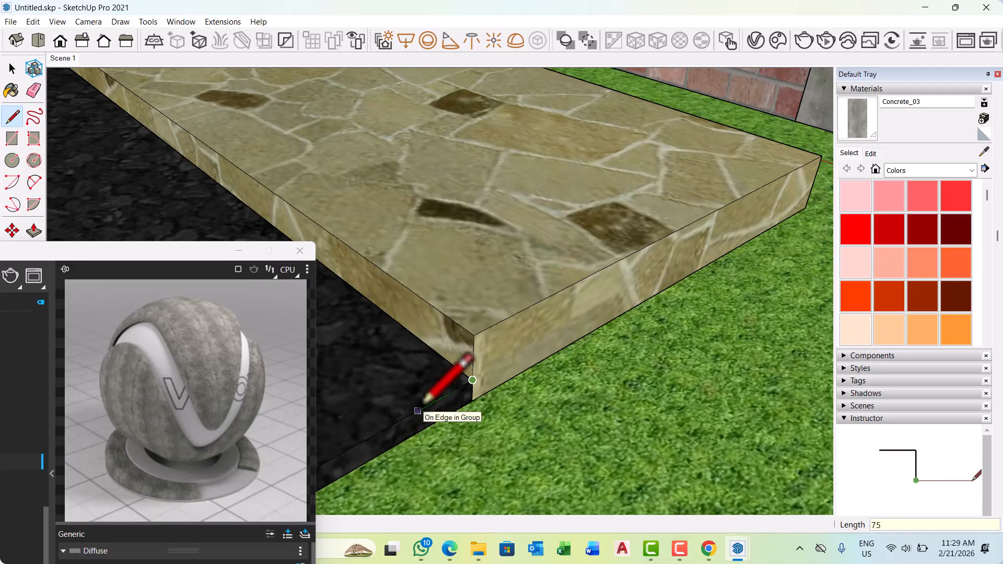
Draw a 200 mm vertical line up from the outer end of the 75 mm base line.
{"action": "left_click", "coordinate": [439, 398]}
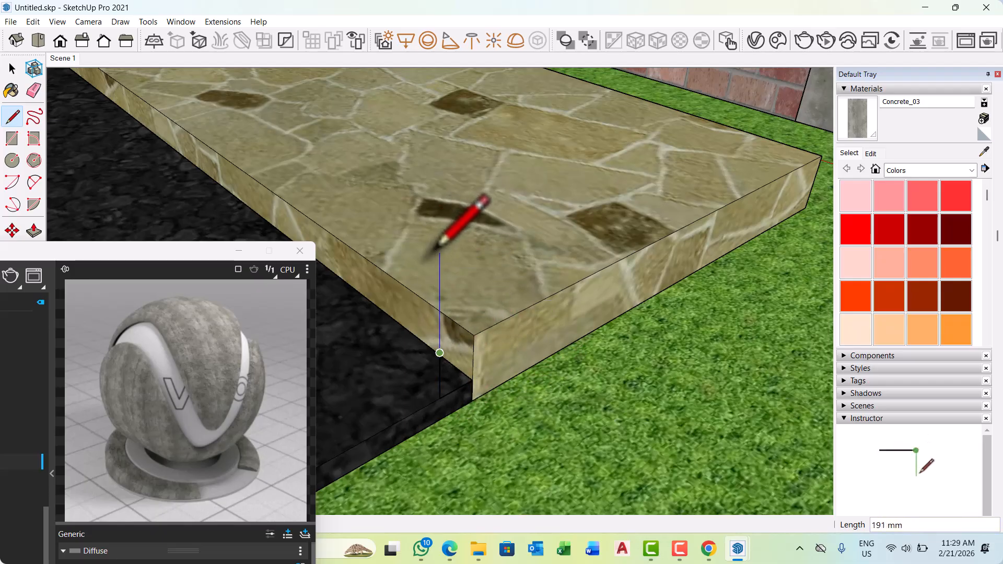
{"action": "key", "text": "Escape"}
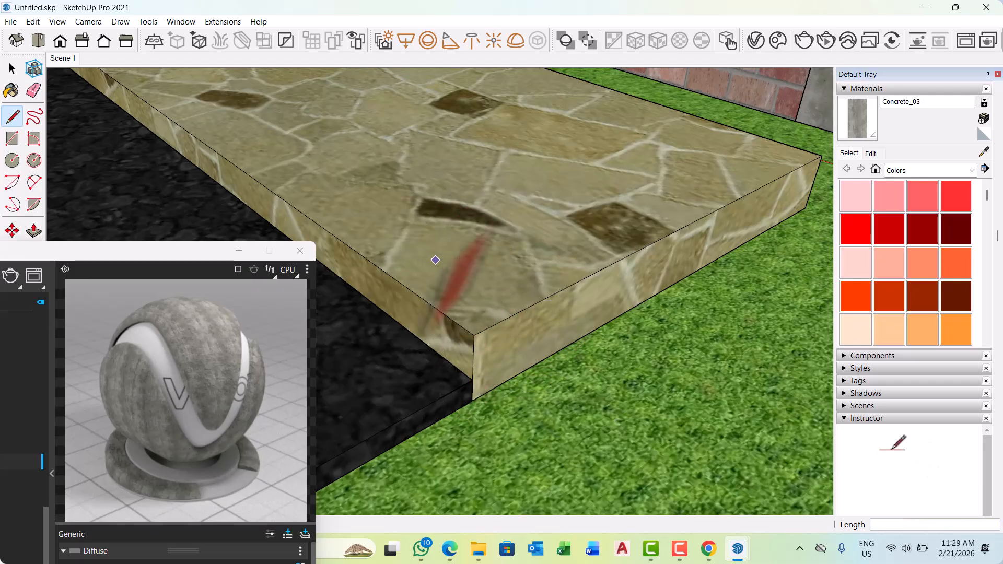
{"action": "left_click", "coordinate": [439, 397]}
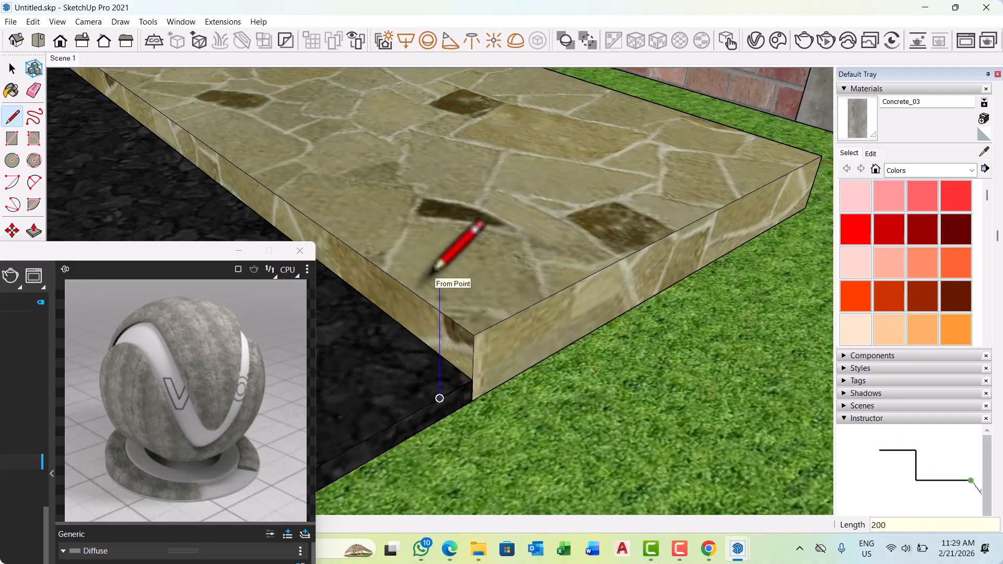
Draw a second, shorter vertical line up from the footpath's end corner for the inner side of the kerb profile.
{"action": "middle_click_drag", "start_coordinate": [493, 359], "coordinate": [280, 402]}
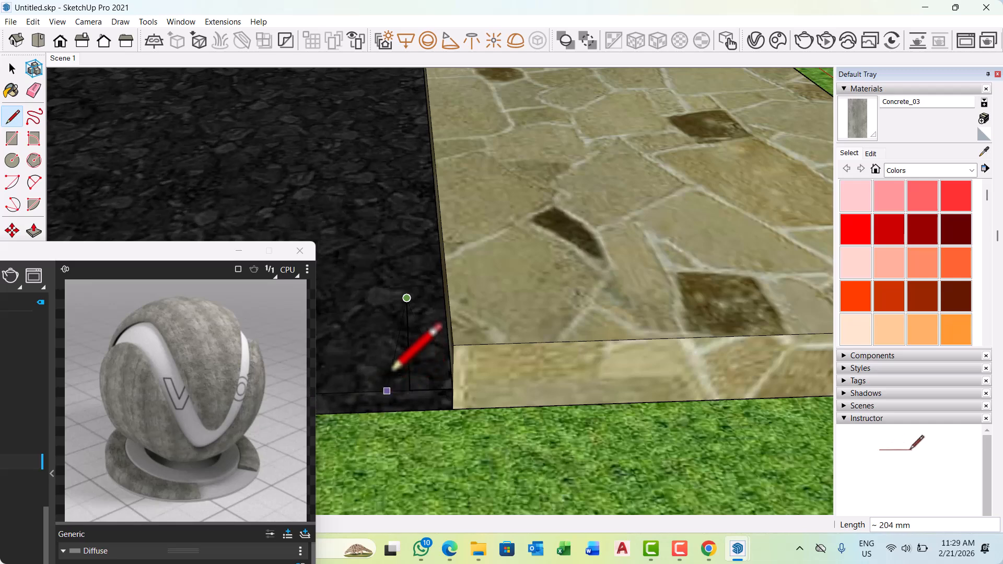
{"action": "scroll", "coordinate": [408, 380], "scroll_direction": "up", "scroll_amount": 2}
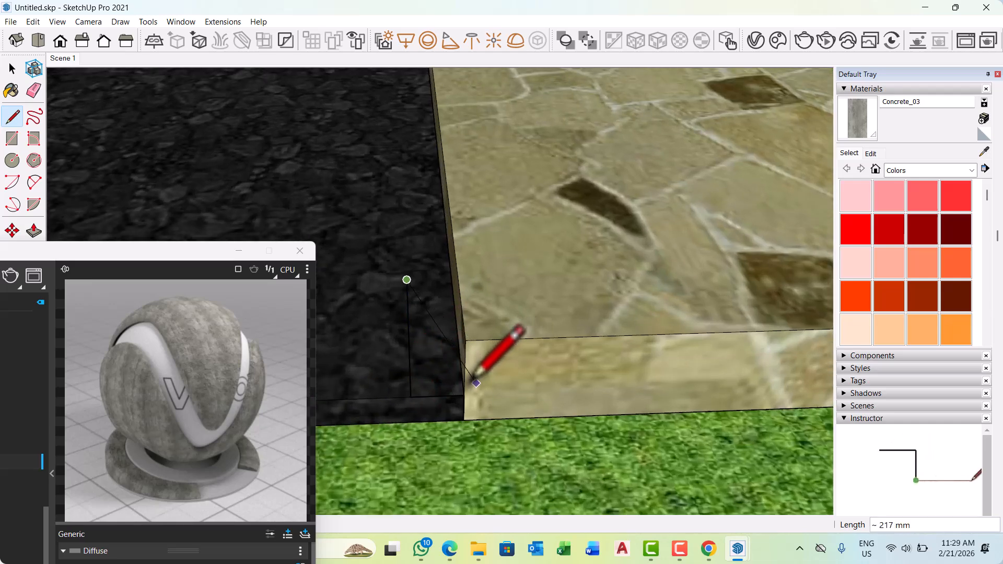
{"action": "left_click", "coordinate": [464, 395]}
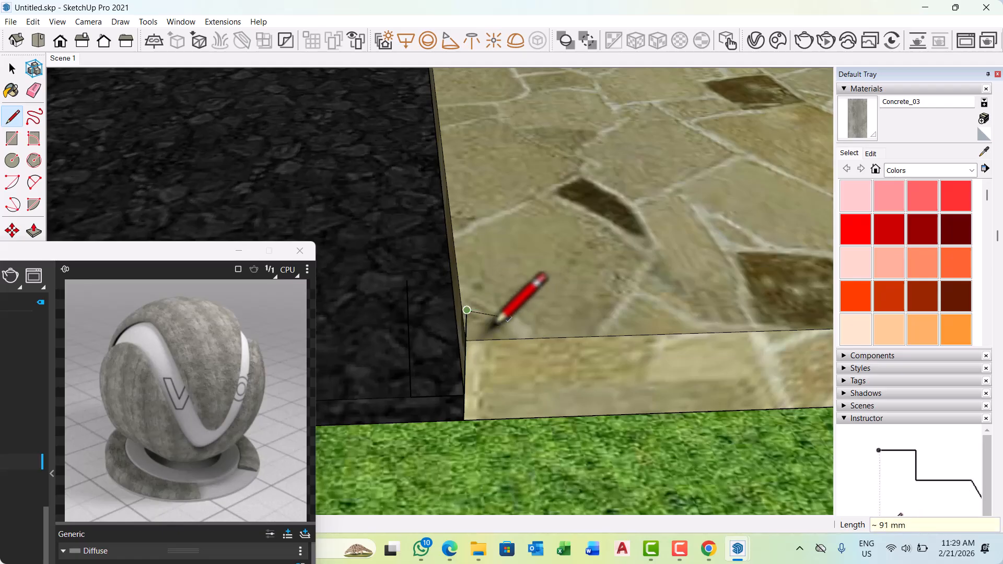
{"action": "scroll", "coordinate": [420, 284], "scroll_direction": "up", "scroll_amount": 1}
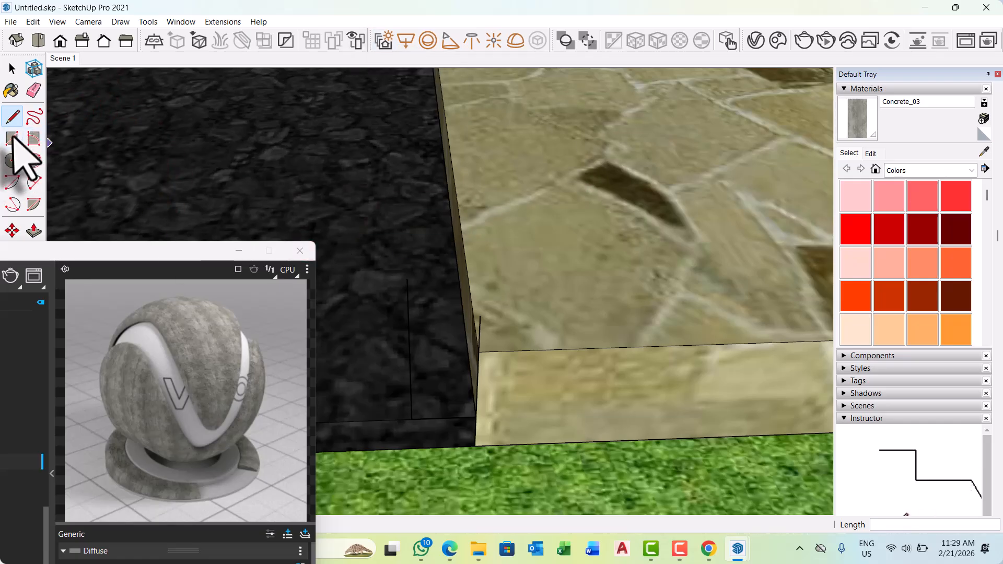
{"action": "left_click", "coordinate": [34, 182]}
{"action": "scroll", "coordinate": [328, 297], "scroll_direction": "down", "scroll_amount": 1}
{"action": "scroll", "coordinate": [502, 320], "scroll_direction": "up", "scroll_amount": 5}
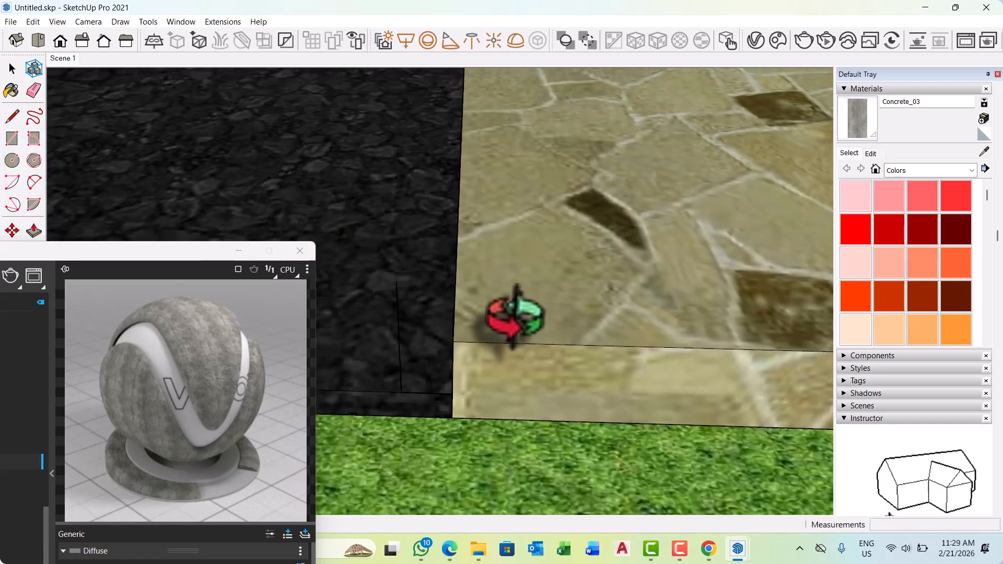
{"action": "left_click", "coordinate": [374, 261]}
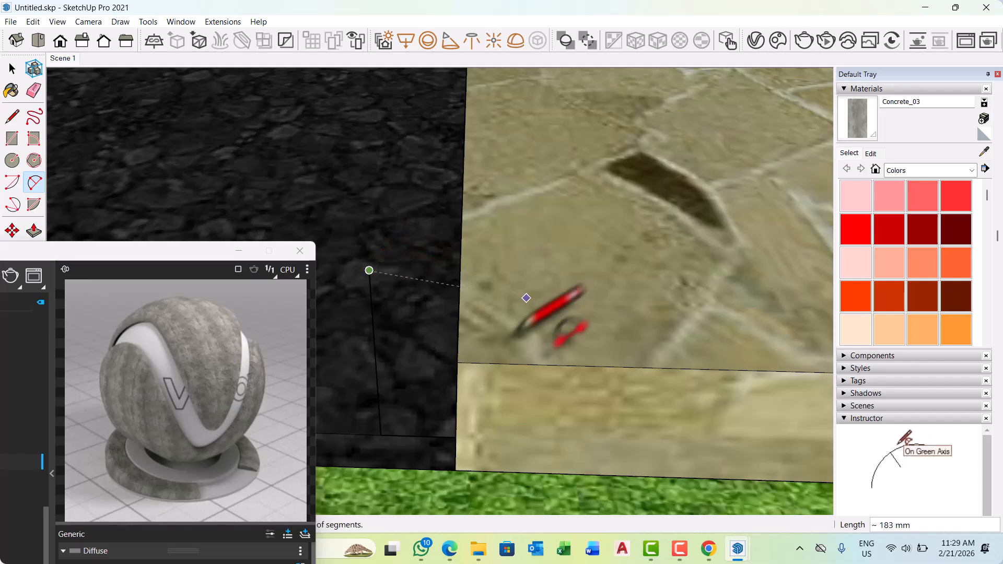
{"action": "scroll", "coordinate": [571, 313], "scroll_direction": "down", "scroll_amount": 4}
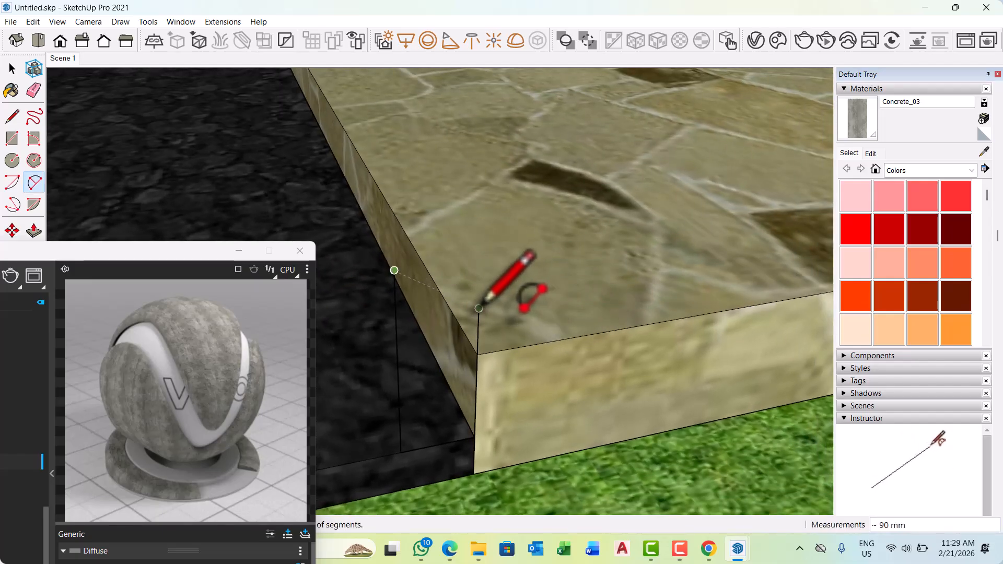
{"action": "left_click", "coordinate": [478, 308]}
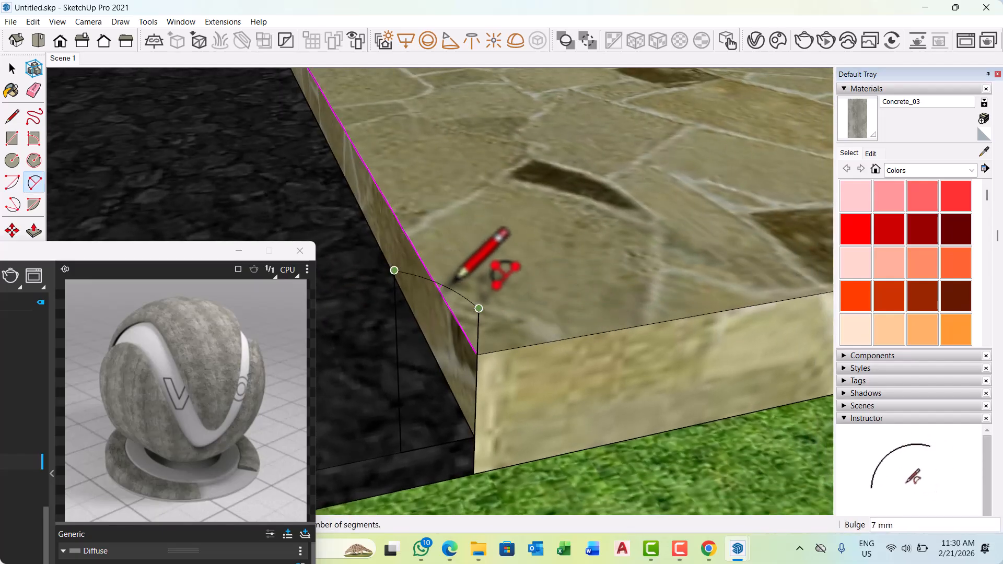
{"action": "middle_click_drag", "start_coordinate": [431, 287], "coordinate": [342, 291]}
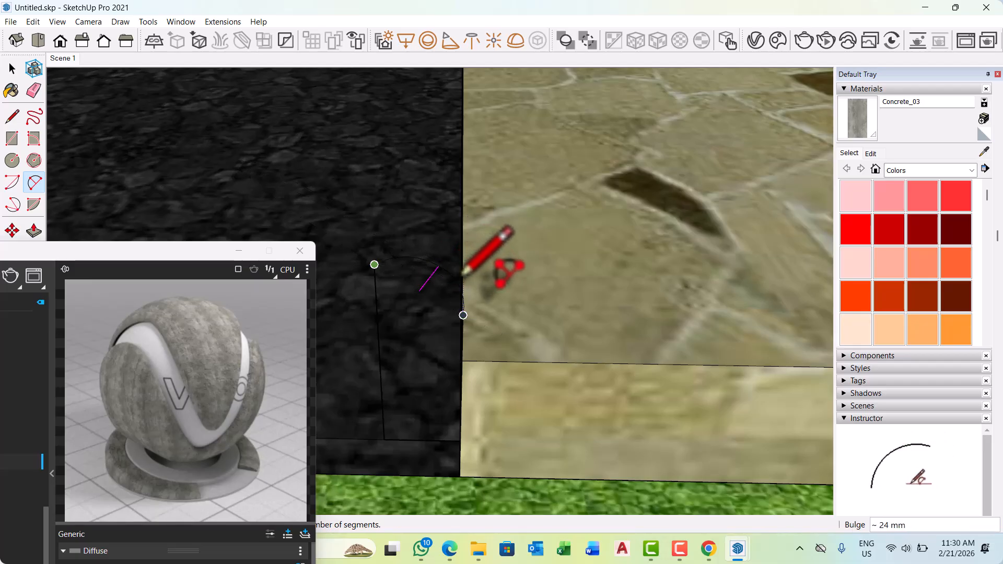
{"action": "scroll", "coordinate": [462, 273], "scroll_direction": "down", "scroll_amount": 2}
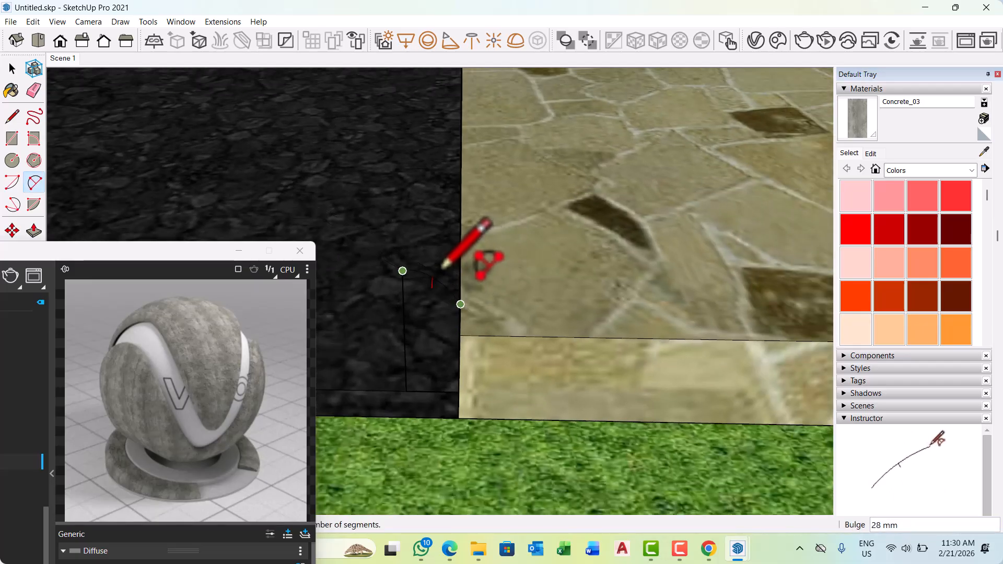
{"action": "mouse_move", "coordinate": [442, 270]}
{"action": "middle_mouse_down"}
{"action": "mouse_move", "coordinate": [410, 284]}
{"action": "mouse_move", "coordinate": [424, 266]}
{"action": "middle_mouse_up"}
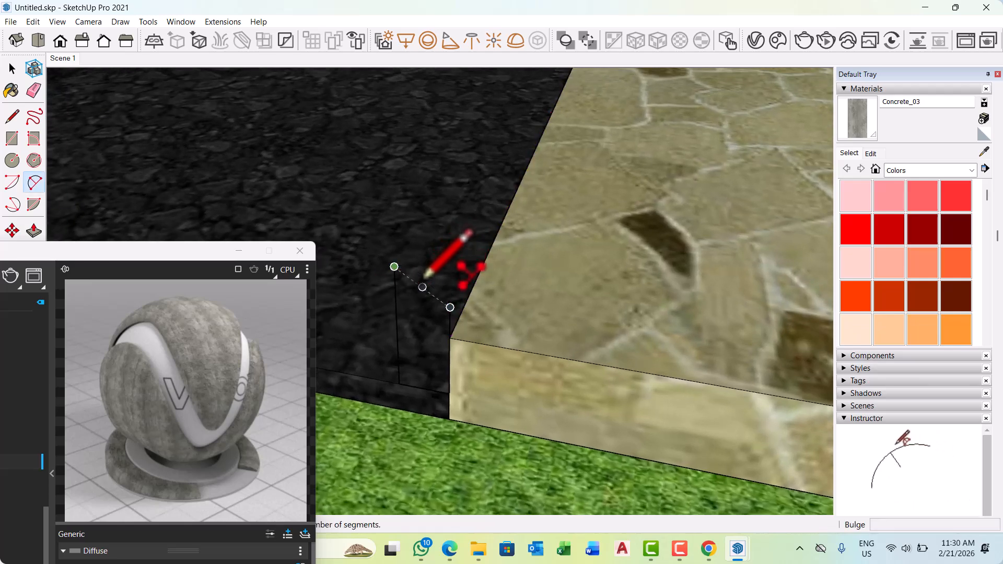
{"action": "scroll", "coordinate": [433, 267], "scroll_direction": "up", "scroll_amount": 3}
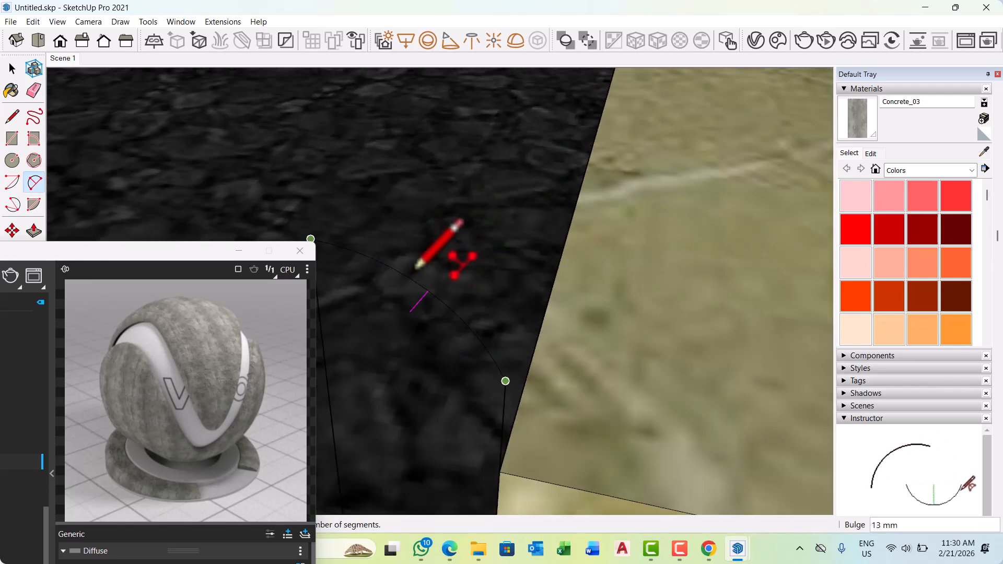
{"action": "scroll", "coordinate": [443, 273], "scroll_direction": "down", "scroll_amount": 2}
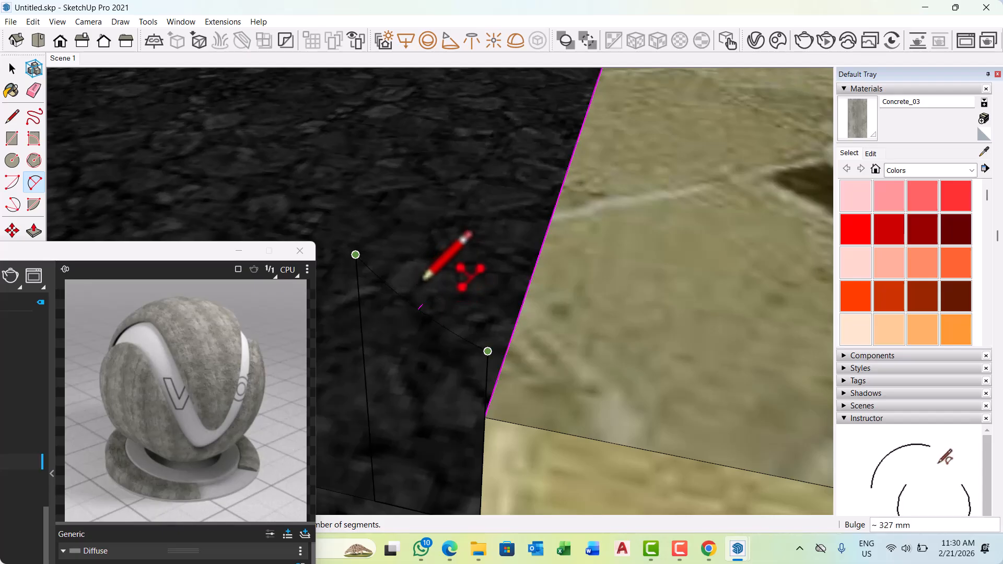
{"action": "middle_click_drag", "start_coordinate": [443, 270], "coordinate": [487, 303]}
{"action": "scroll", "coordinate": [524, 276], "scroll_direction": "down", "scroll_amount": 2}
{"action": "scroll", "coordinate": [487, 303], "scroll_direction": "up", "scroll_amount": 3}
{"action": "scroll", "coordinate": [486, 304], "scroll_direction": "up", "scroll_amount": 3}
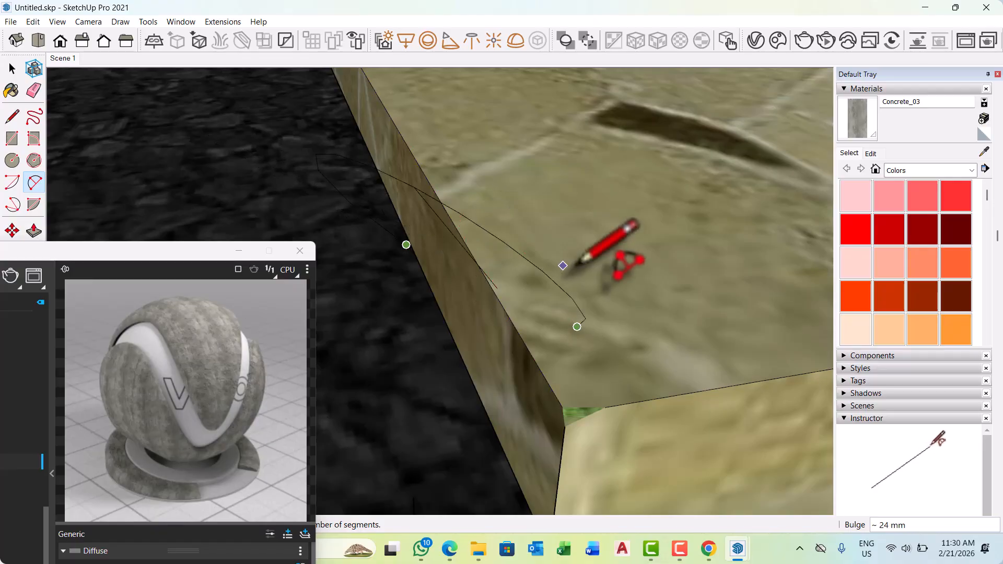
{"action": "scroll", "coordinate": [566, 268], "scroll_direction": "down", "scroll_amount": 4}
{"action": "key", "text": "space"}
Draw a two-point arc with a bulge of about 45 mm joining the tops of the kerb profile's two vertical lines.
{"action": "middle_click_drag", "start_coordinate": [608, 343], "coordinate": [418, 253]}
{"action": "scroll", "coordinate": [527, 343], "scroll_direction": "up", "scroll_amount": 4}
{"action": "scroll", "coordinate": [397, 261], "scroll_direction": "down", "scroll_amount": 3}
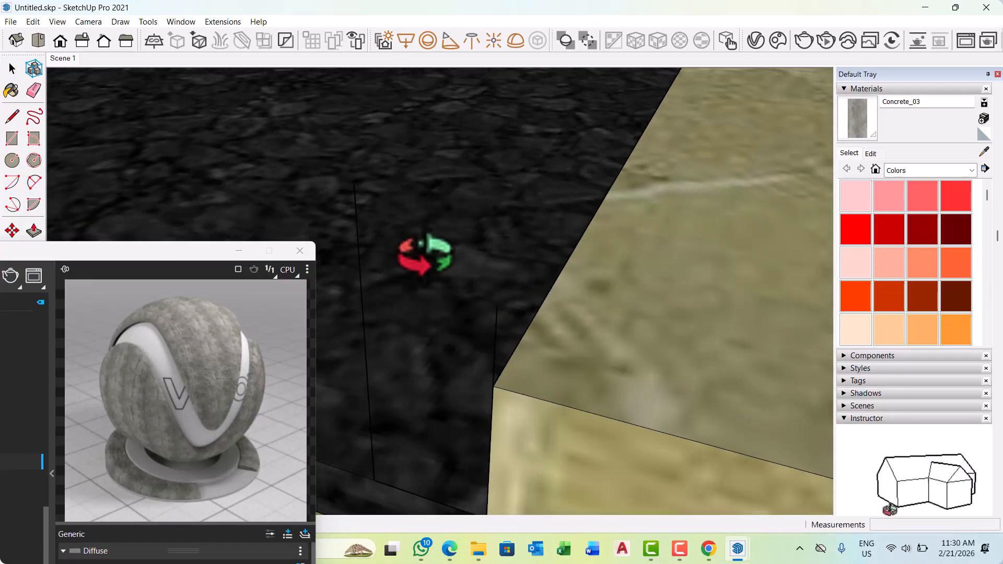
{"action": "left_click", "coordinate": [34, 181]}
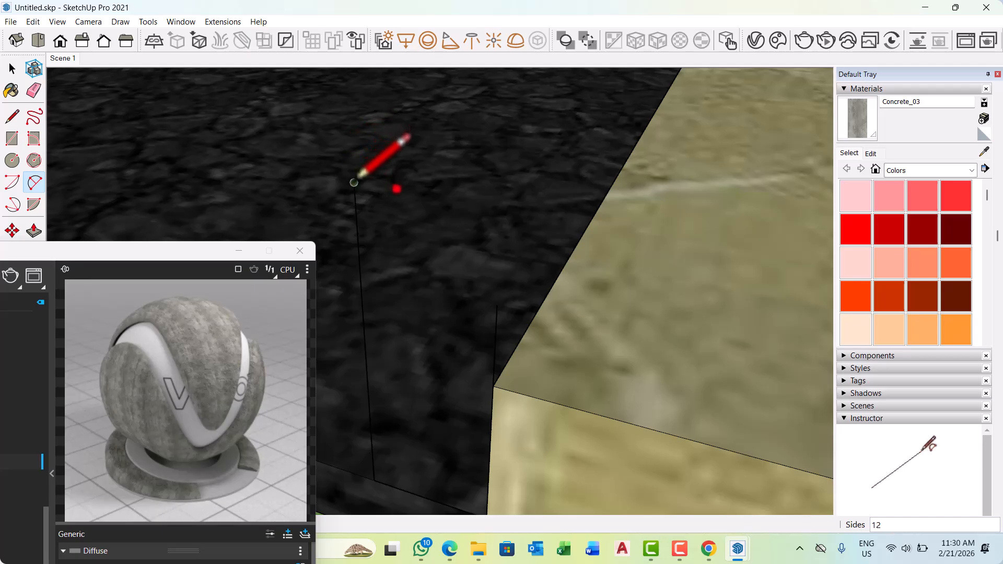
{"action": "left_click", "coordinate": [496, 304]}
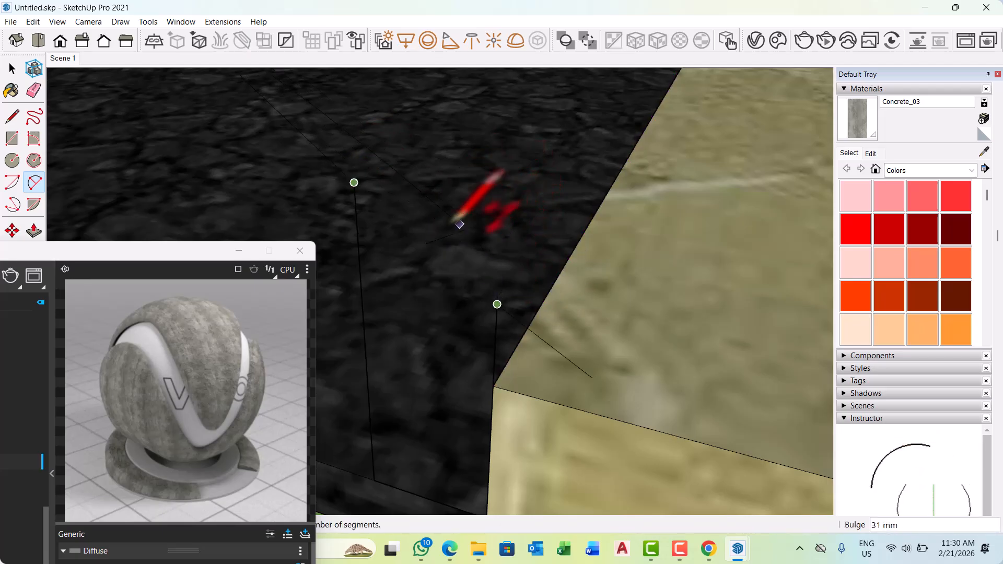
{"action": "middle_click_drag", "start_coordinate": [458, 225], "coordinate": [428, 195]}
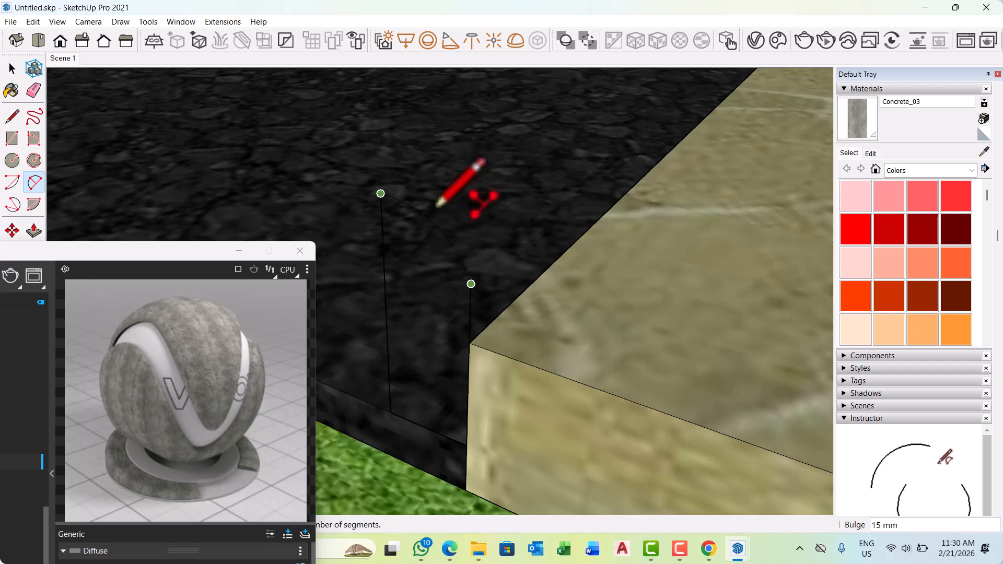
{"action": "mouse_move", "coordinate": [464, 220]}
{"action": "middle_mouse_down"}
{"action": "mouse_move", "coordinate": [303, 246]}
{"action": "mouse_move", "coordinate": [448, 206]}
{"action": "mouse_move", "coordinate": [280, 224]}
{"action": "mouse_move", "coordinate": [436, 210]}
{"action": "mouse_move", "coordinate": [347, 167]}
{"action": "mouse_move", "coordinate": [412, 202]}
{"action": "mouse_move", "coordinate": [459, 190]}
{"action": "mouse_move", "coordinate": [334, 149]}
{"action": "mouse_move", "coordinate": [510, 186]}
{"action": "mouse_move", "coordinate": [385, 208]}
{"action": "mouse_move", "coordinate": [570, 157]}
{"action": "mouse_move", "coordinate": [489, 180]}
{"action": "middle_mouse_up"}
{"action": "scroll", "coordinate": [482, 186], "scroll_direction": "up", "scroll_amount": 7}
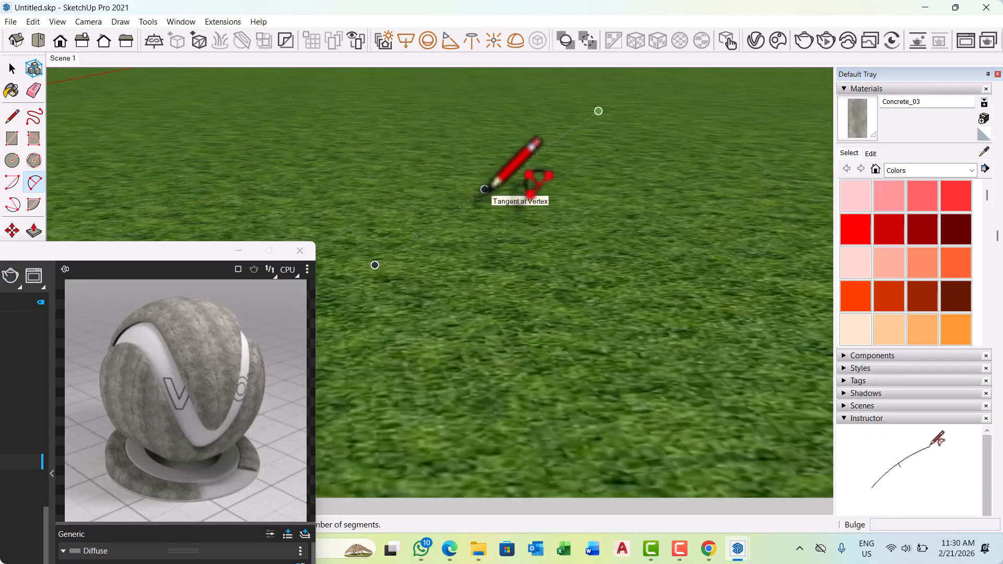
{"action": "scroll", "coordinate": [486, 191], "scroll_direction": "down", "scroll_amount": 5}
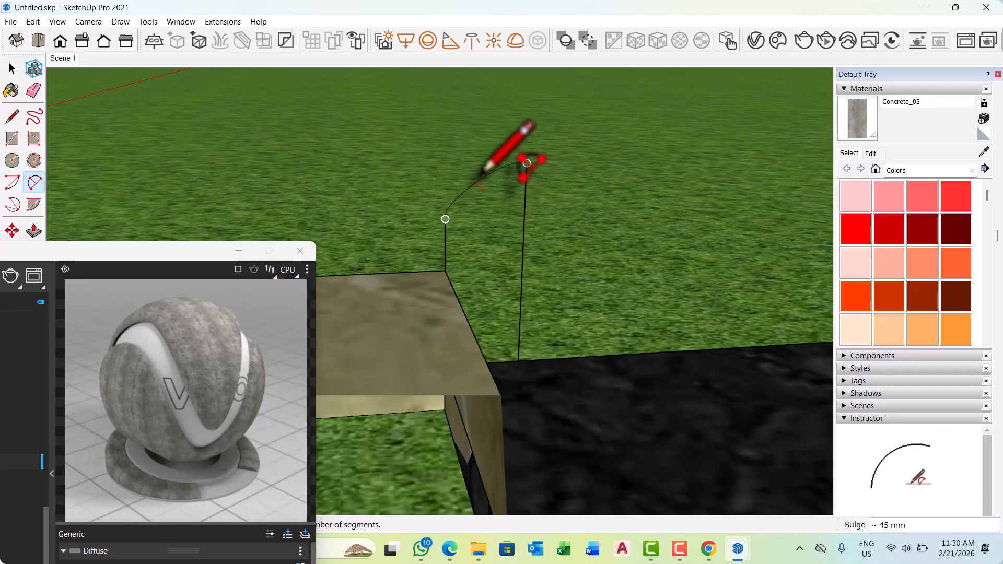
{"action": "left_click", "coordinate": [484, 163]}
{"action": "middle_click_drag", "start_coordinate": [530, 152], "coordinate": [458, 302]}
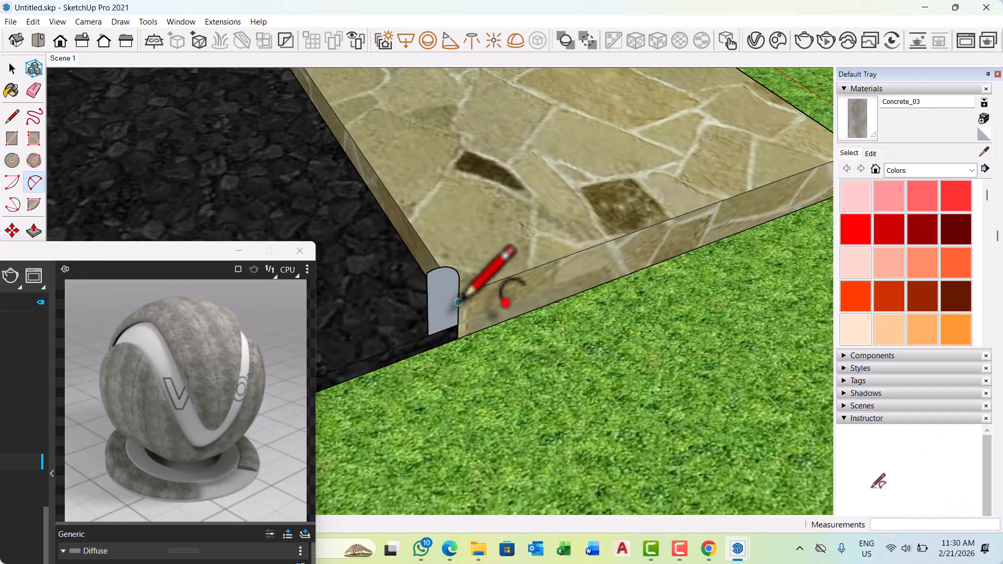
Delete the kerb profile's face together with its rounded top arc and inner side line.
{"action": "left_click", "coordinate": [458, 302]}
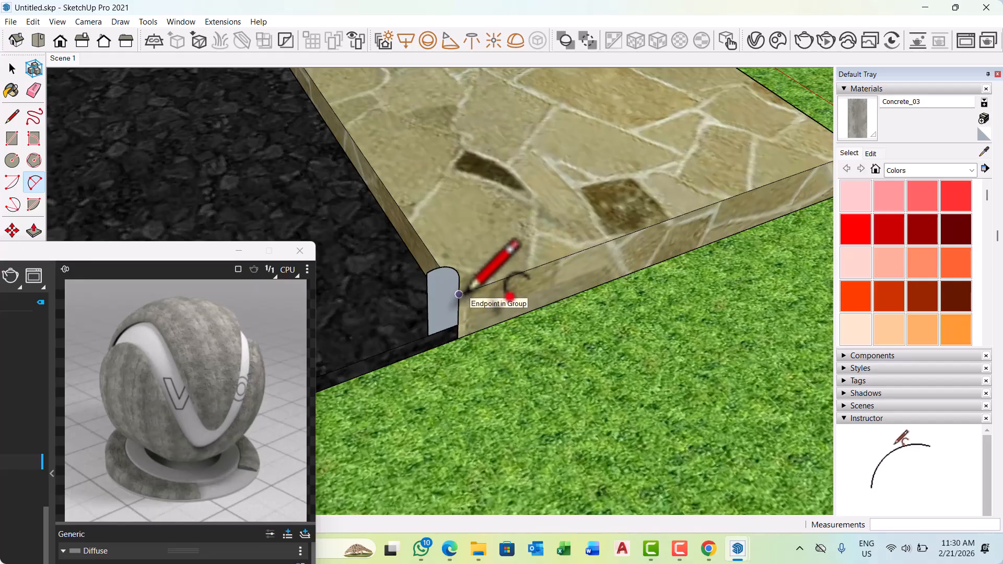
{"action": "key", "text": "space"}
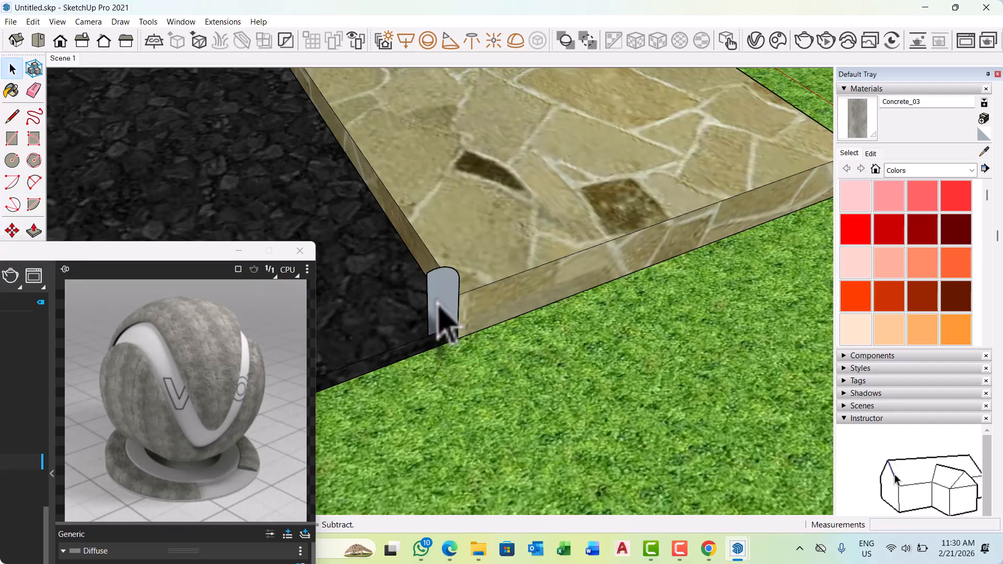
{"action": "left_click", "coordinate": [436, 305]}
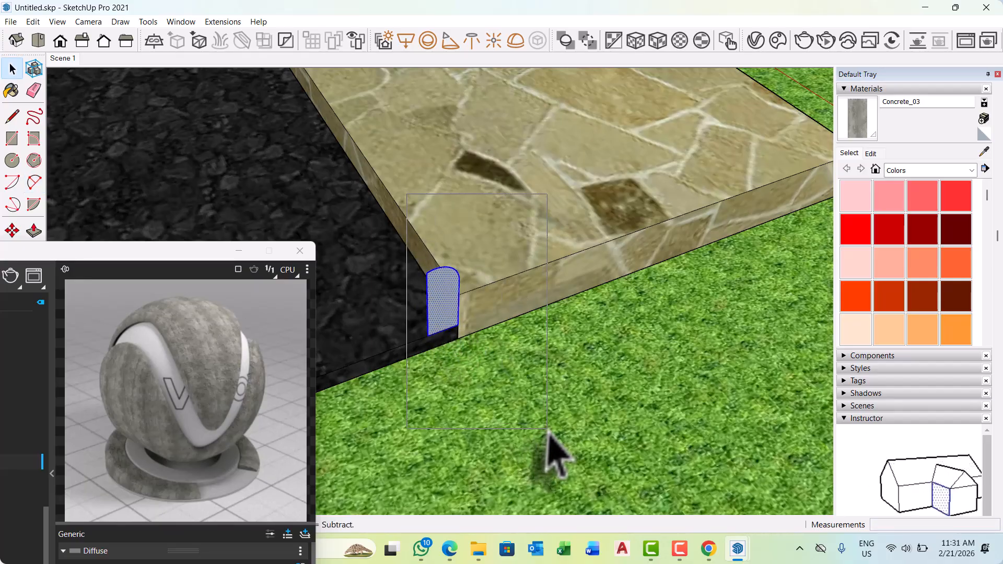
{"action": "middle_click_drag", "start_coordinate": [533, 421], "coordinate": [426, 374]}
{"action": "left_click", "coordinate": [531, 234]}
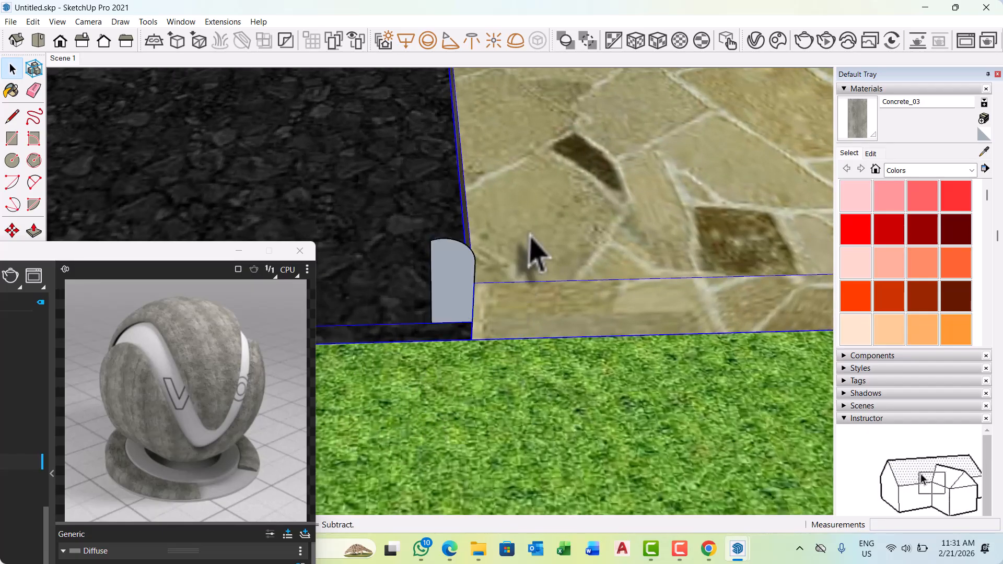
{"action": "left_click", "coordinate": [460, 298]}
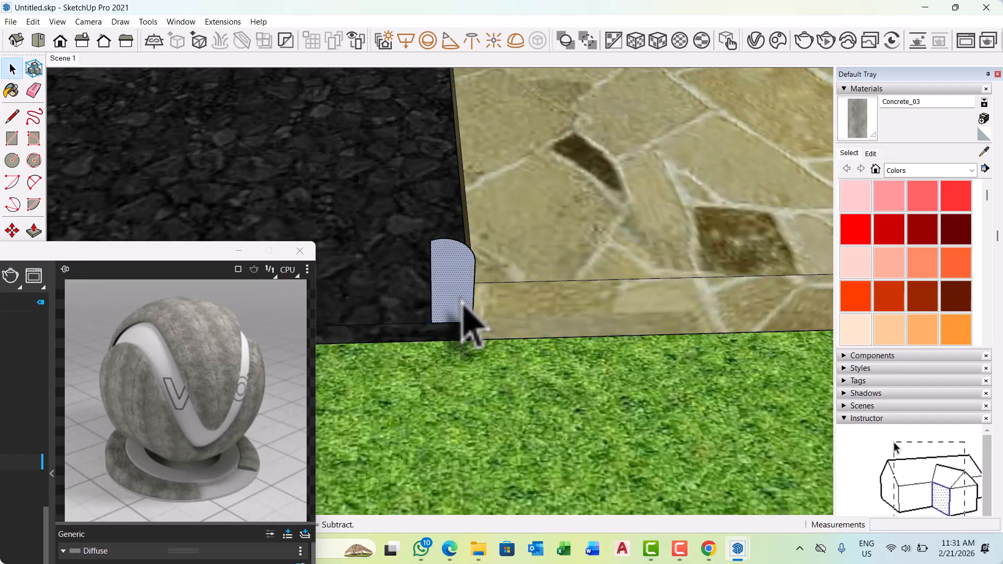
{"action": "key", "text": "Delete"}
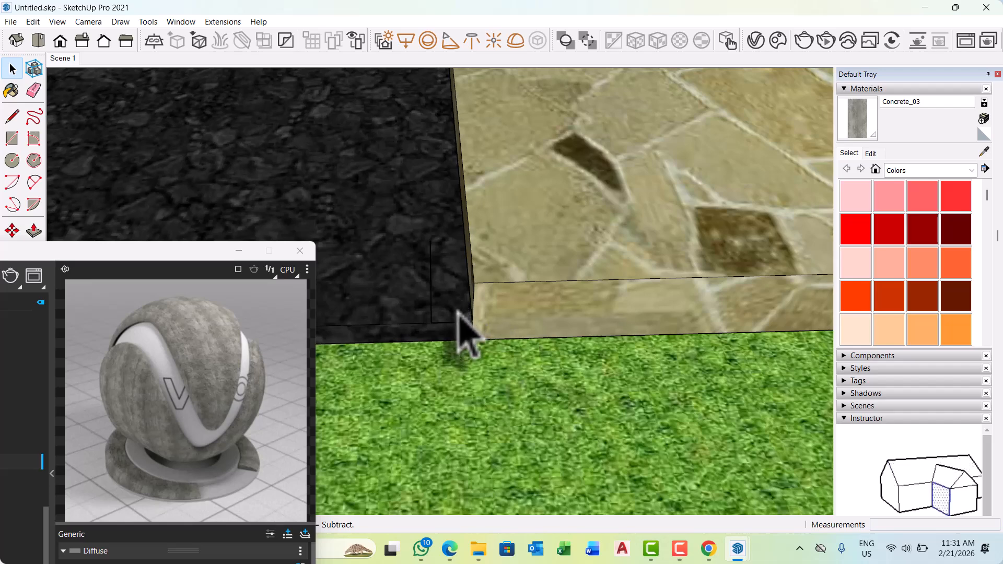
Redraw the kerb profile's inner vertical line up from the footpath's end corner to slightly above the paving.
{"action": "scroll", "coordinate": [461, 335], "scroll_direction": "up", "scroll_amount": 1}
{"action": "key", "text": "l"}
{"action": "scroll", "coordinate": [477, 318], "scroll_direction": "up", "scroll_amount": 1}
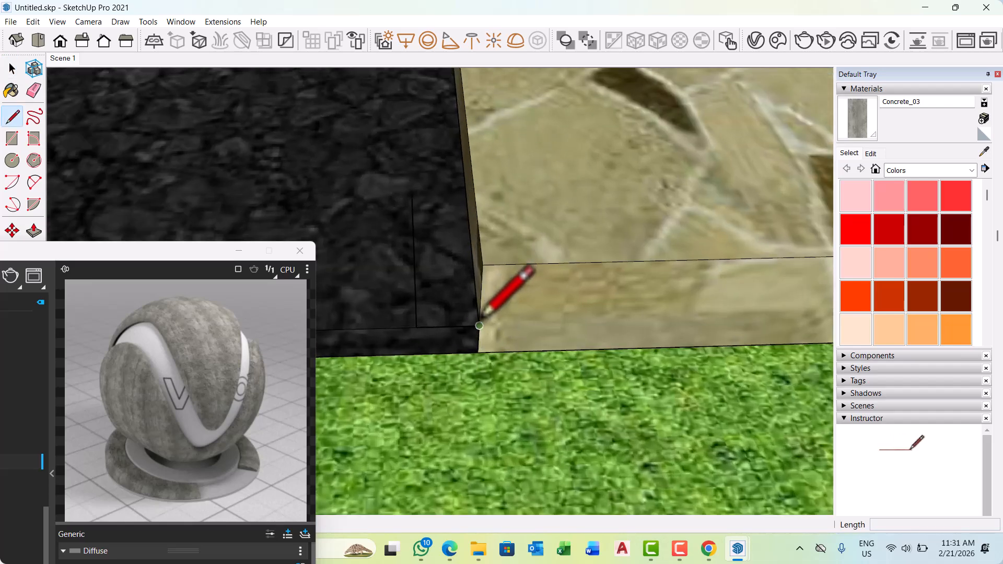
{"action": "left_click", "coordinate": [479, 326]}
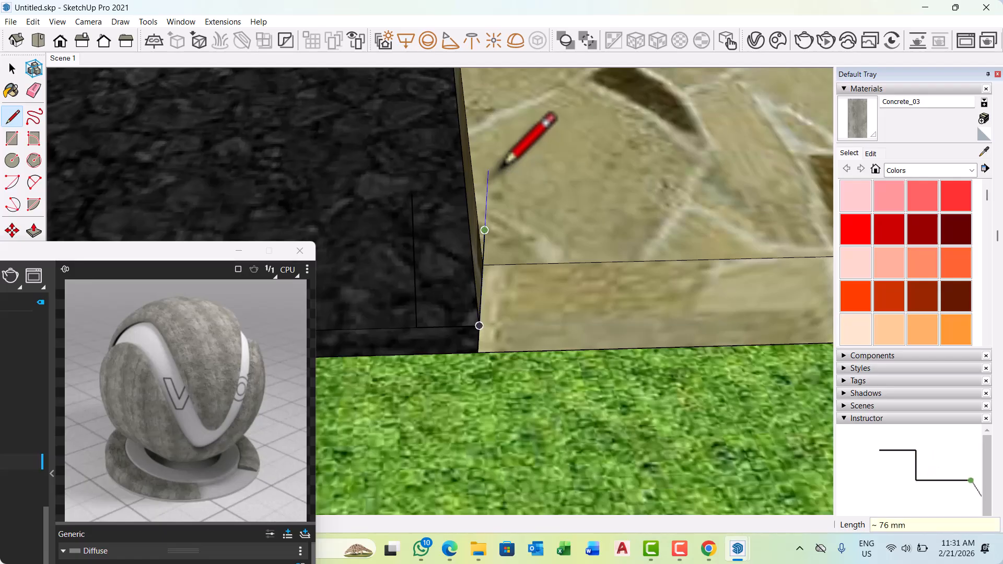
{"action": "key", "text": "space"}
Delete the kerb profile's outer vertical line standing on the road's end edge.
{"action": "middle_click_drag", "start_coordinate": [440, 323], "coordinate": [537, 258]}
{"action": "left_click", "coordinate": [413, 228]}
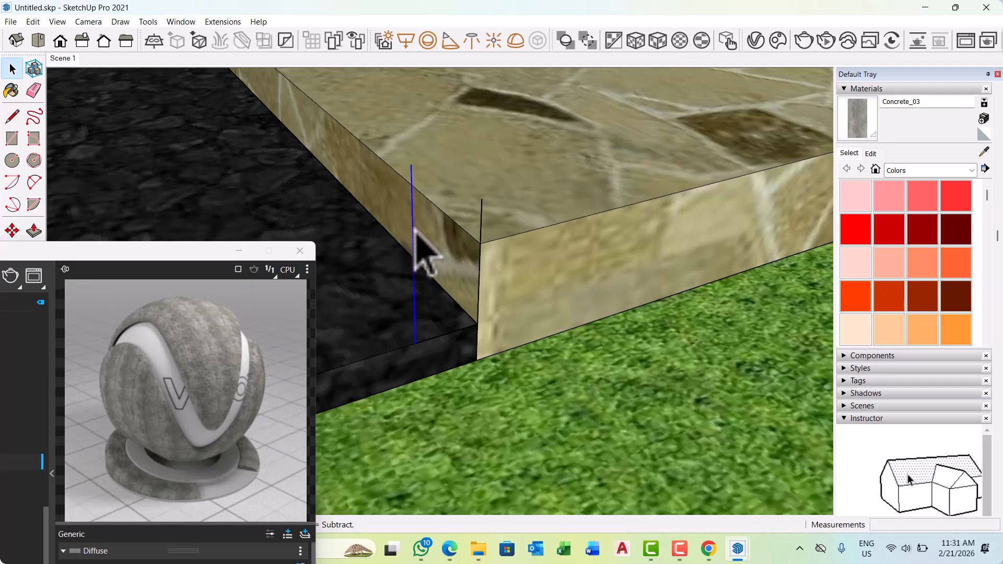
{"action": "key", "text": "Delete"}
{"action": "key", "text": "l"}
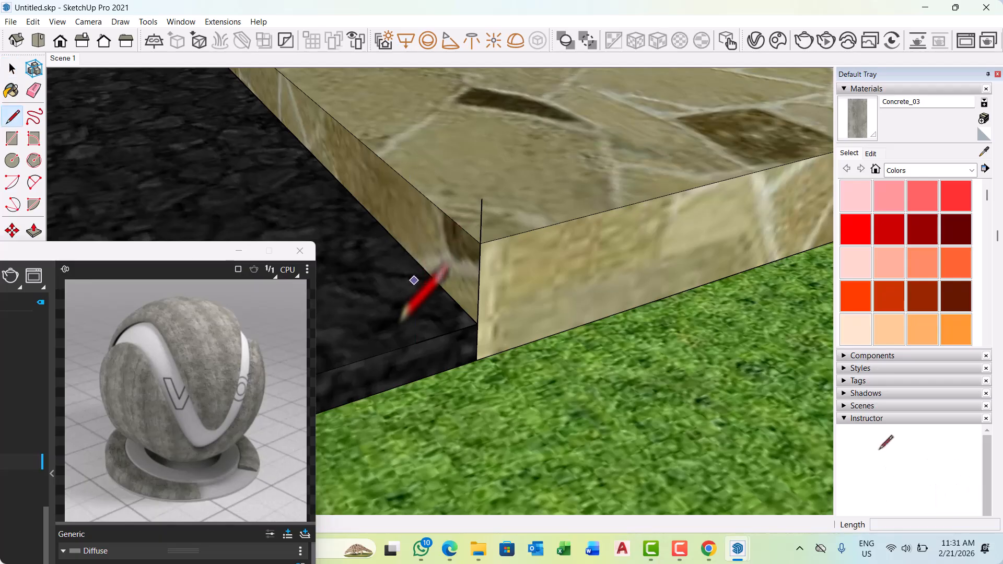
{"action": "left_click", "coordinate": [415, 342]}
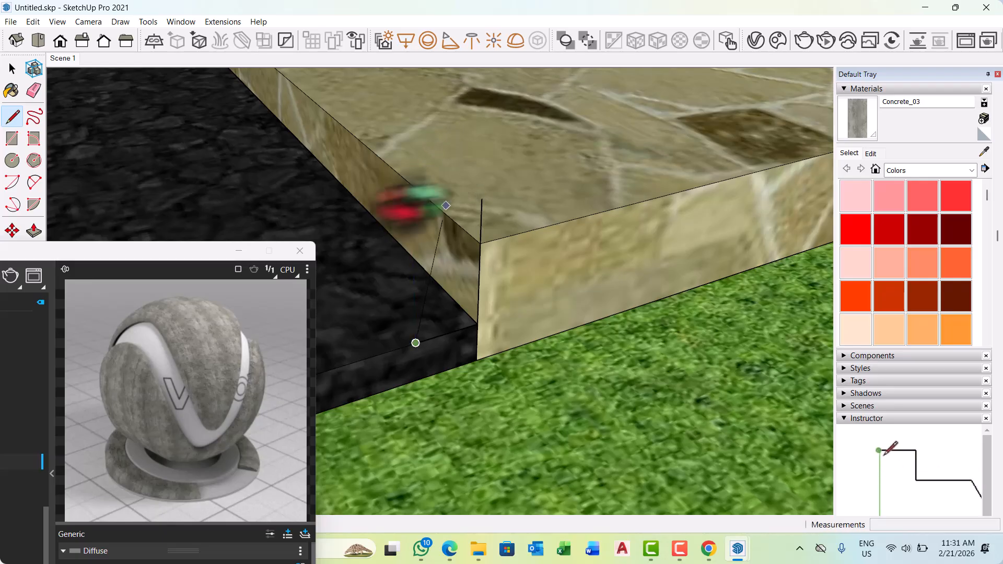
{"action": "middle_click_drag", "start_coordinate": [413, 201], "coordinate": [407, 163]}
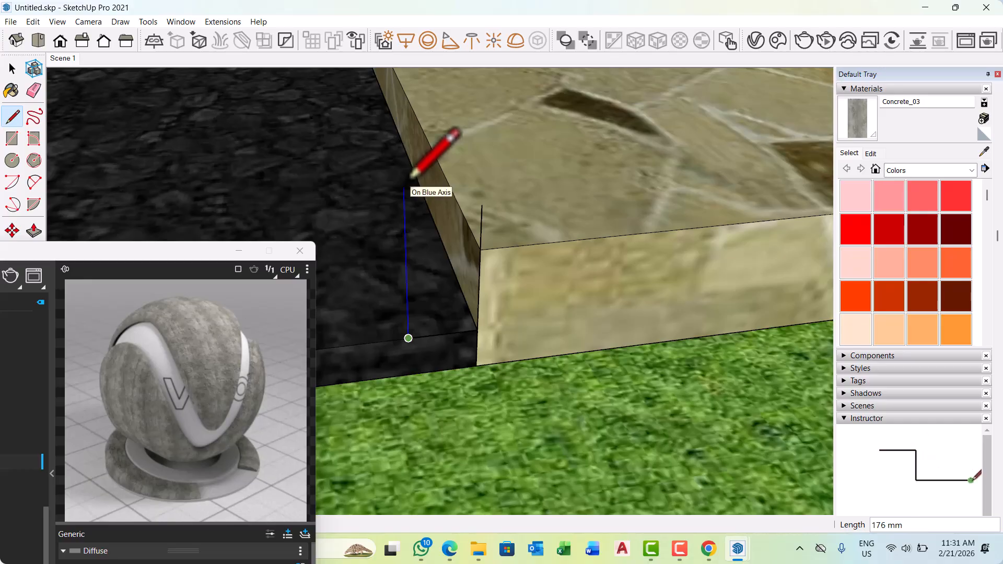
{"action": "key", "text": "space"}
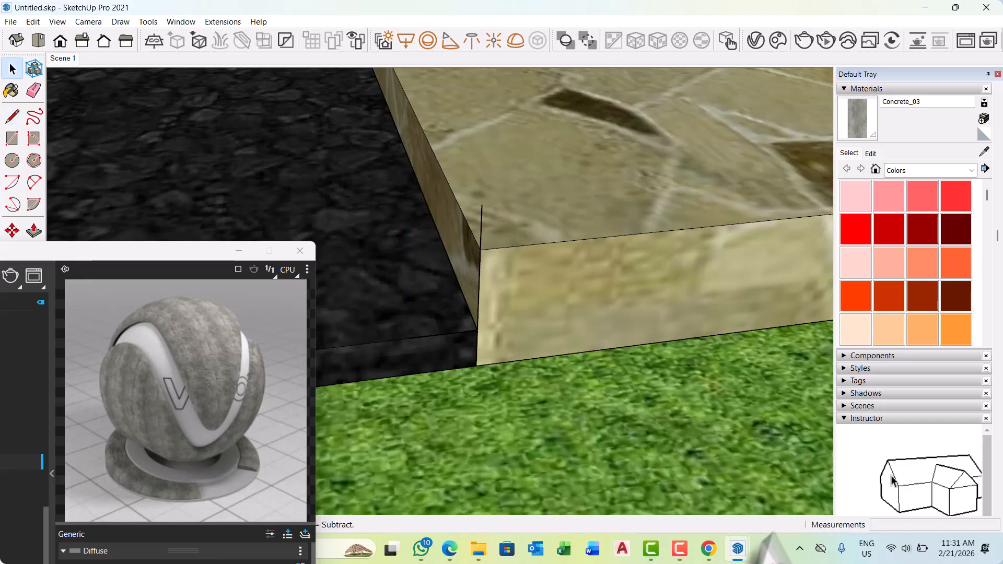
Switch to Chrome, search Google for "curve stone", examine the shapes of the kerb stones pictured, and return to SketchUp.
{"action": "left_click", "coordinate": [719, 550]}
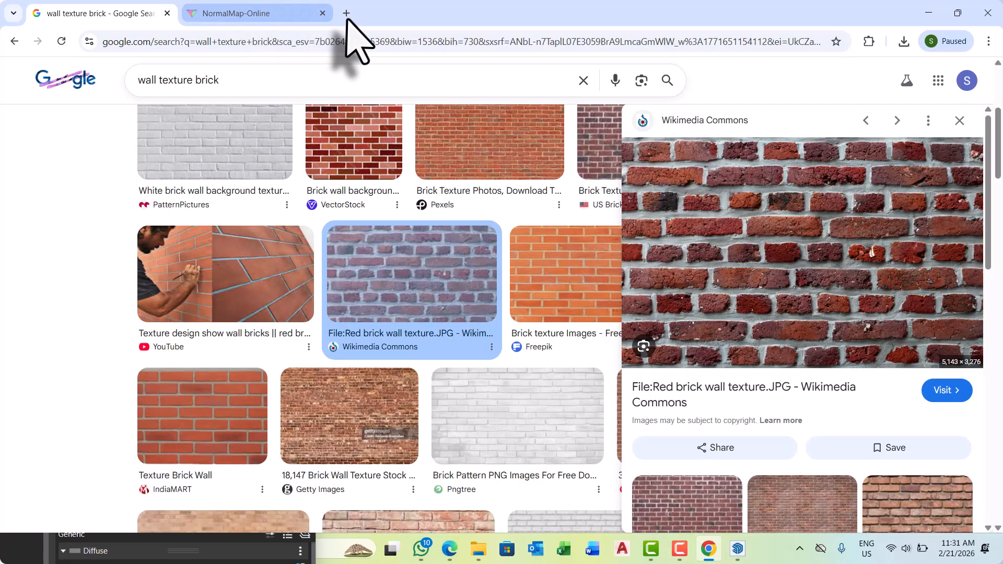
{"action": "left_click", "coordinate": [347, 13]}
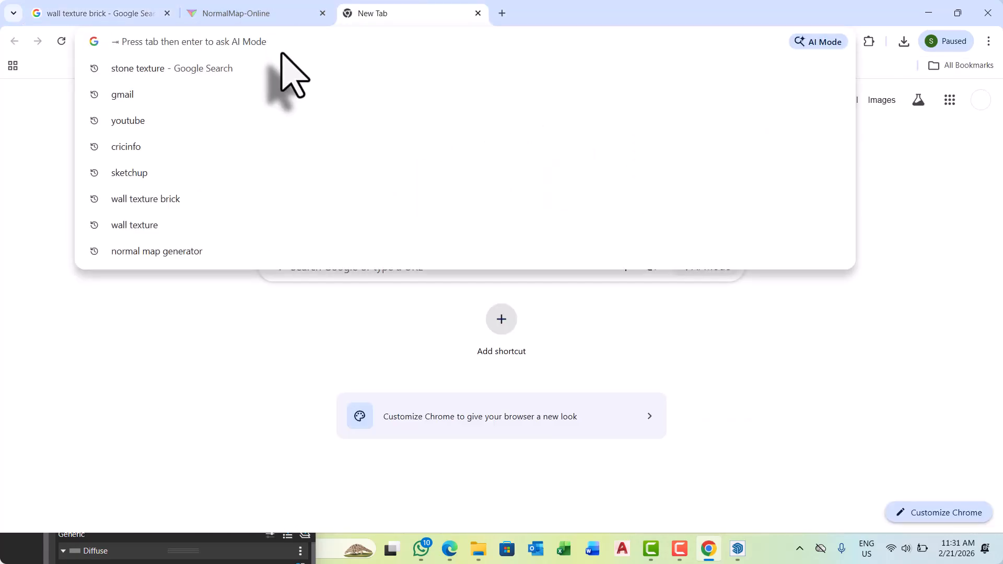
{"action": "type", "text": "curve"}
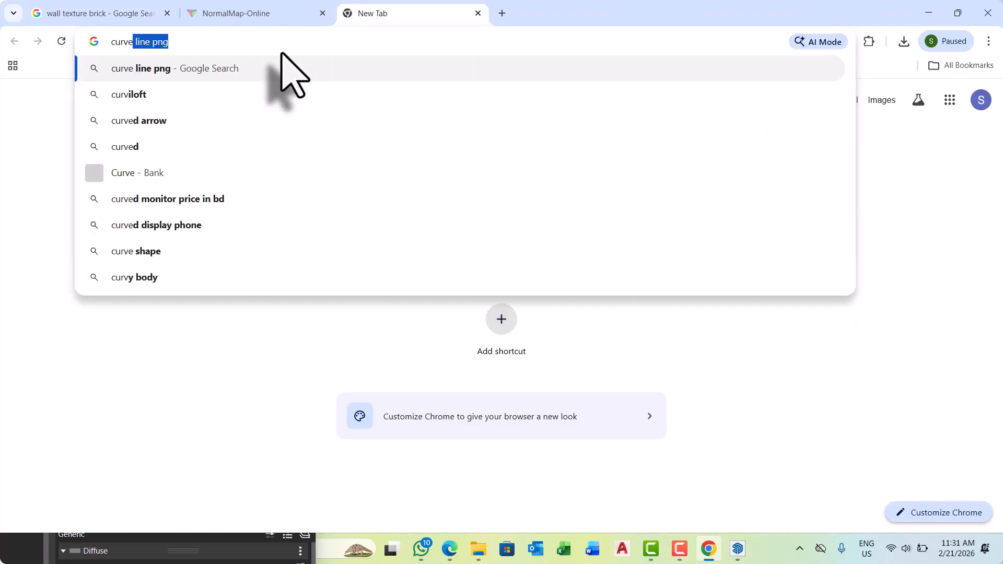
{"action": "key", "text": "BackSpace"}
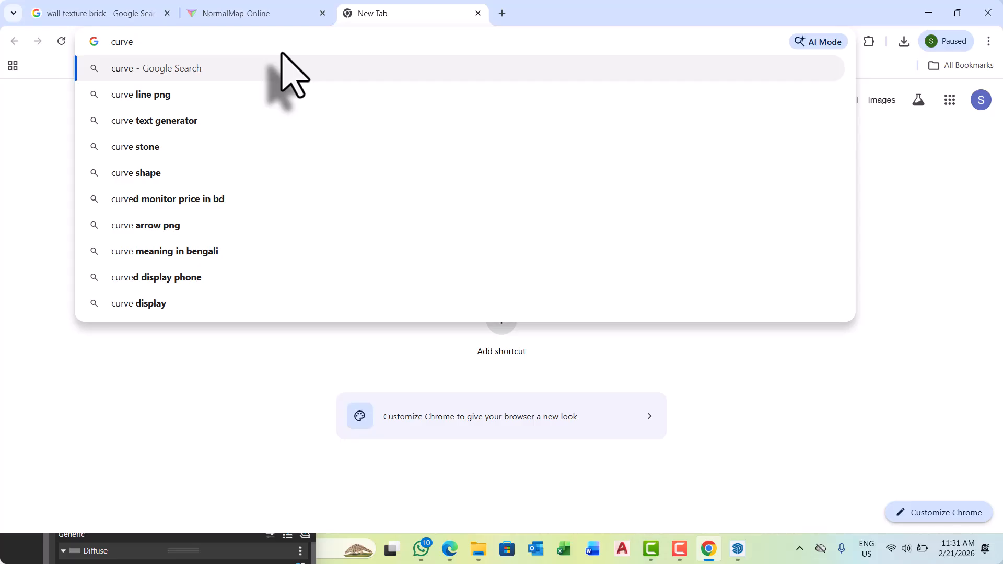
{"action": "type", "text": "stone"}
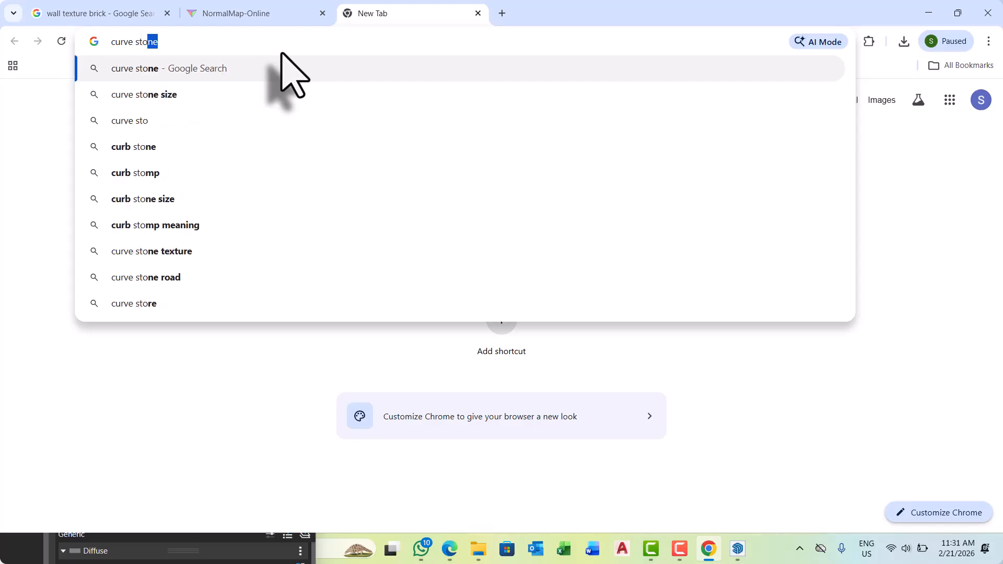
{"action": "left_click", "coordinate": [287, 68]}
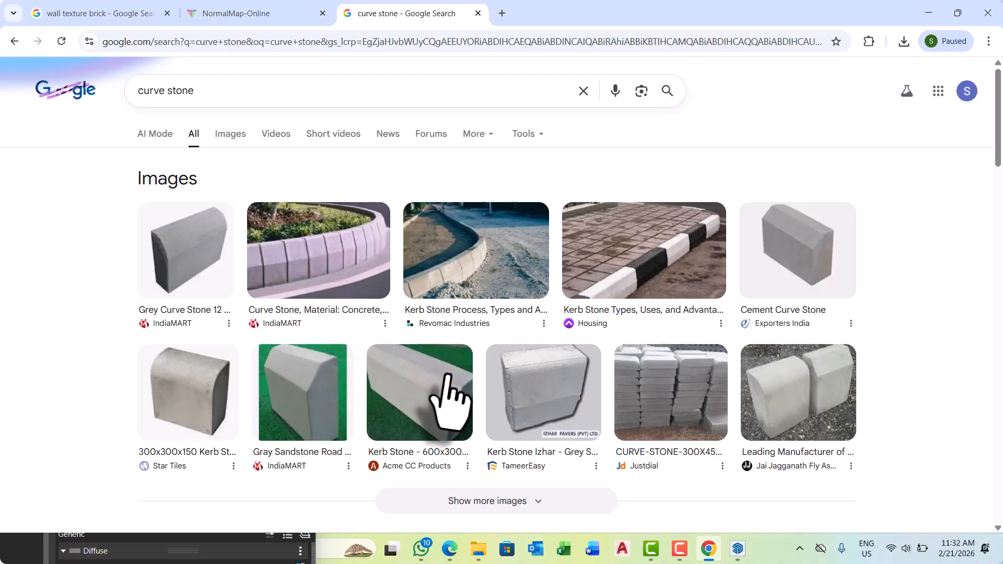
{"action": "scroll", "coordinate": [452, 399], "scroll_direction": "down", "scroll_amount": 1}
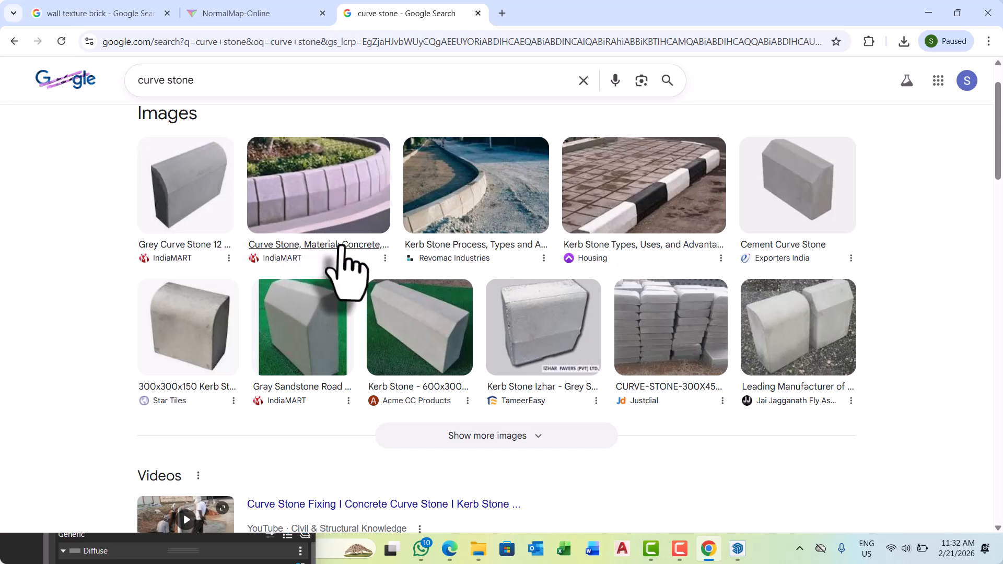
{"action": "scroll", "coordinate": [365, 309], "scroll_direction": "down", "scroll_amount": 2}
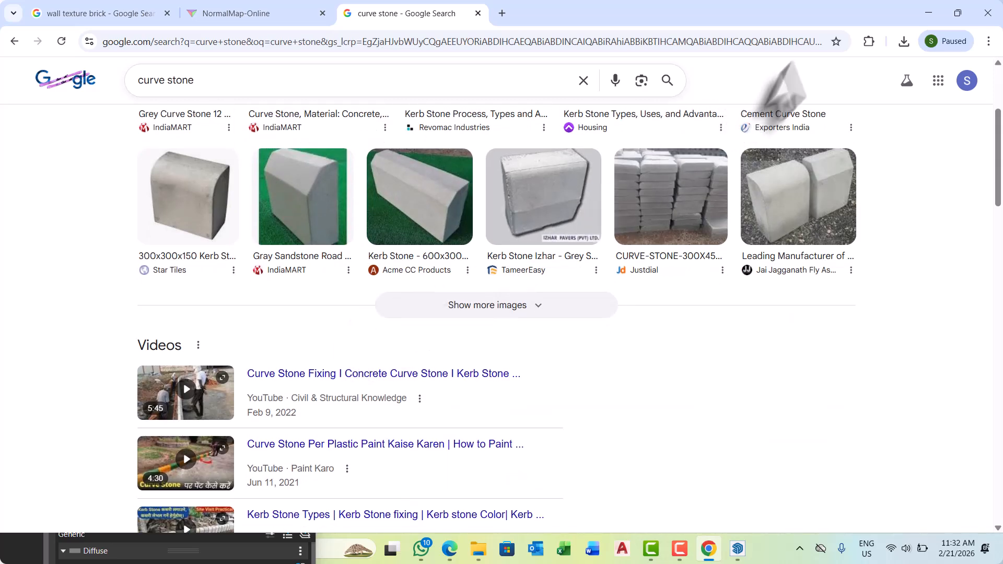
{"action": "left_click", "coordinate": [928, 15]}
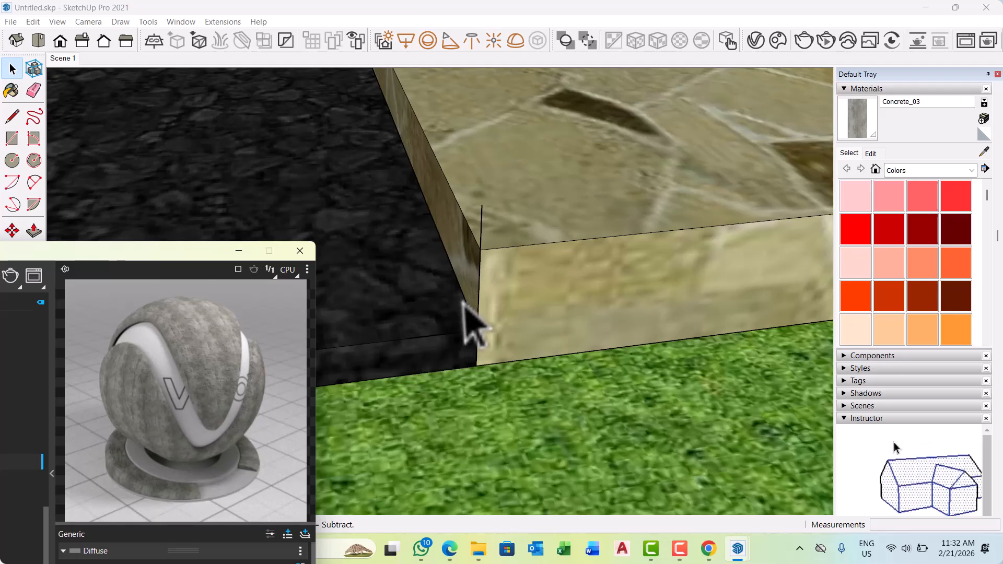
Draw a new vertical line up from the outer end of the kerb profile's base line on the road's end edge.
{"action": "middle_click_drag", "start_coordinate": [477, 285], "coordinate": [510, 347]}
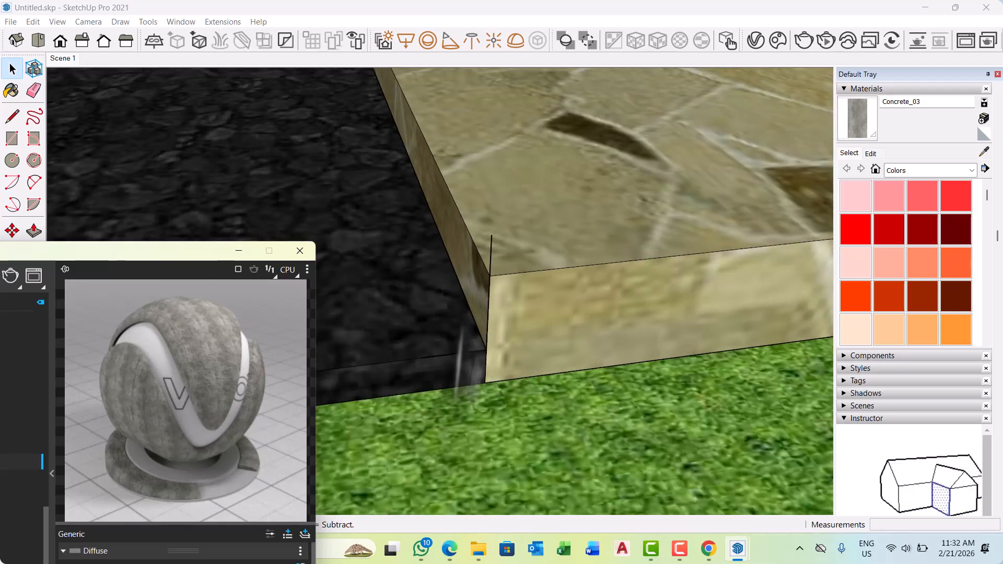
{"action": "left_click", "coordinate": [12, 116]}
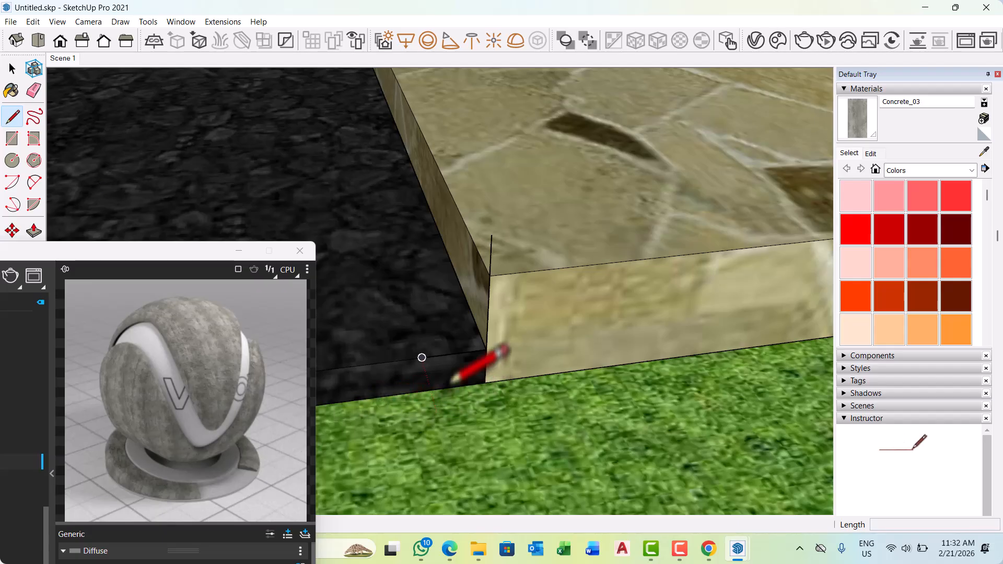
{"action": "left_click", "coordinate": [422, 357]}
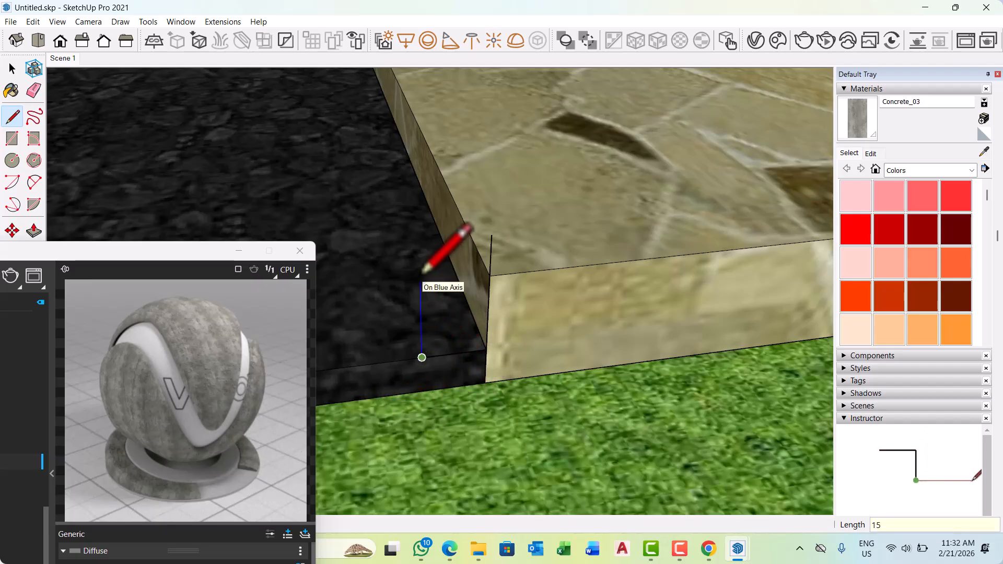
{"action": "scroll", "coordinate": [482, 253], "scroll_direction": "up", "scroll_amount": 2}
{"action": "key", "text": "space"}
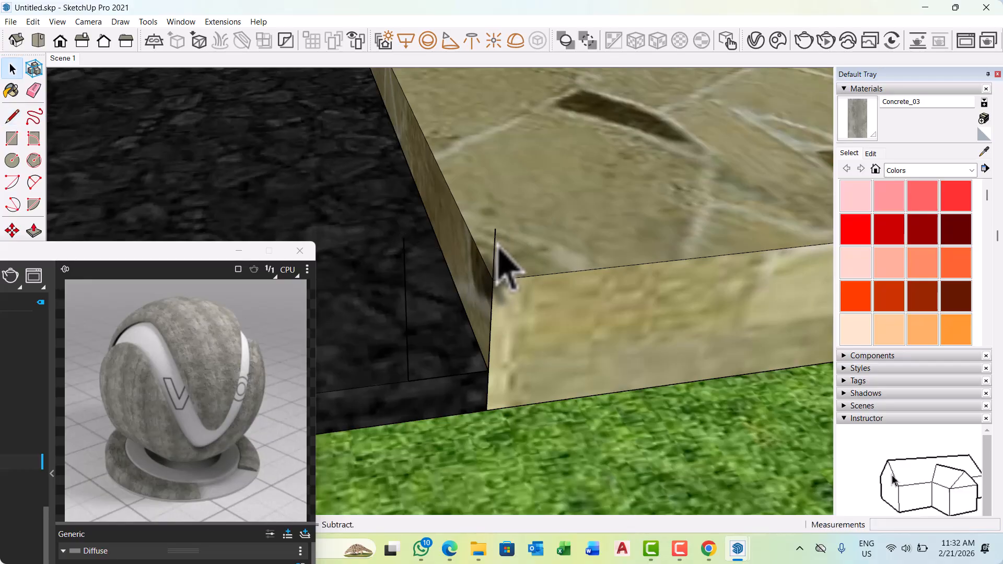
{"action": "left_click", "coordinate": [499, 244]}
{"action": "double_click", "coordinate": [500, 243]}
{"action": "left_click", "coordinate": [496, 245]}
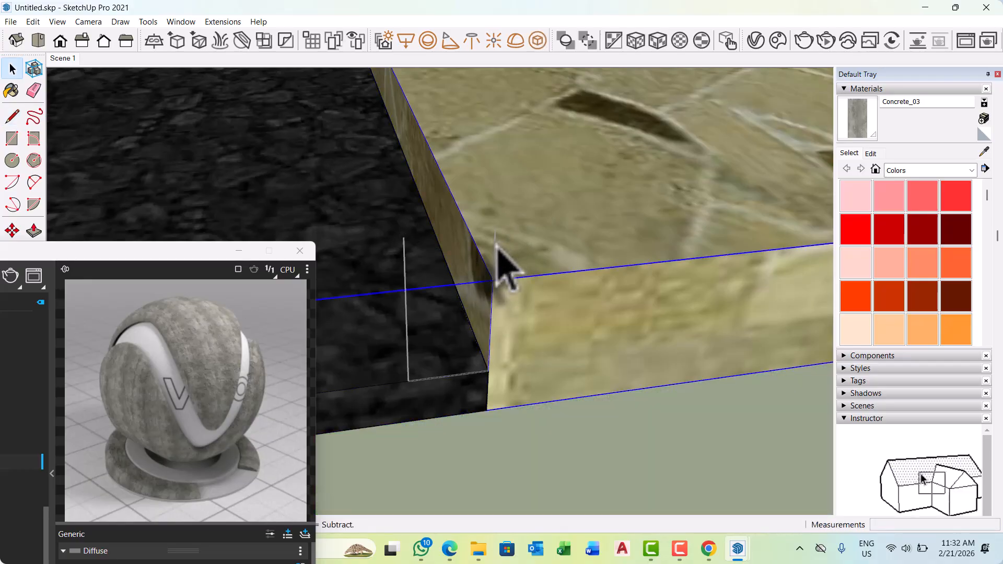
{"action": "left_click", "coordinate": [403, 264]}
{"action": "middle_click_drag", "start_coordinate": [455, 285], "coordinate": [392, 261]}
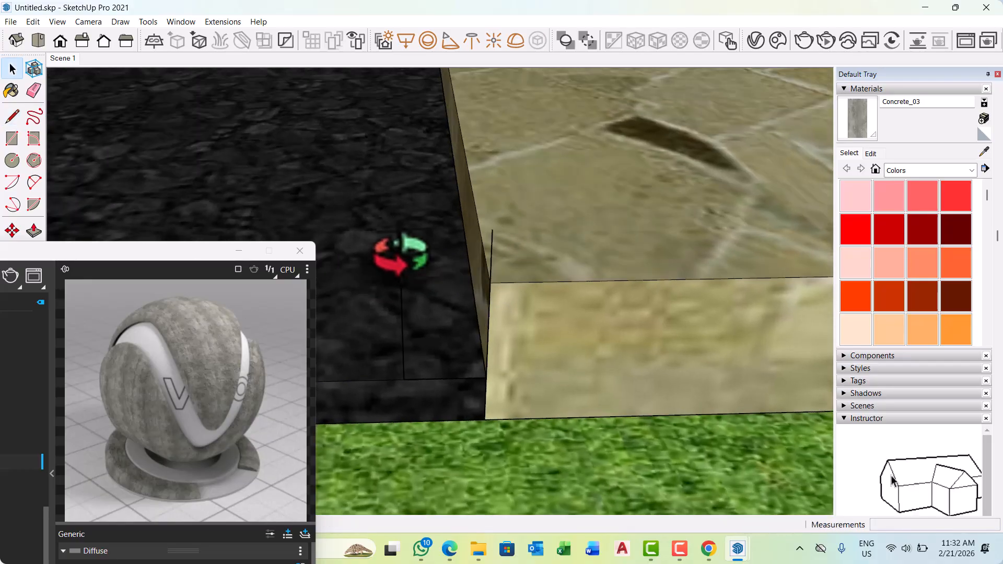
Replace the kerb profile's inner vertical line with a new one 125 mm high, rising from the footpath's end corner.
{"action": "left_click", "coordinate": [493, 245]}
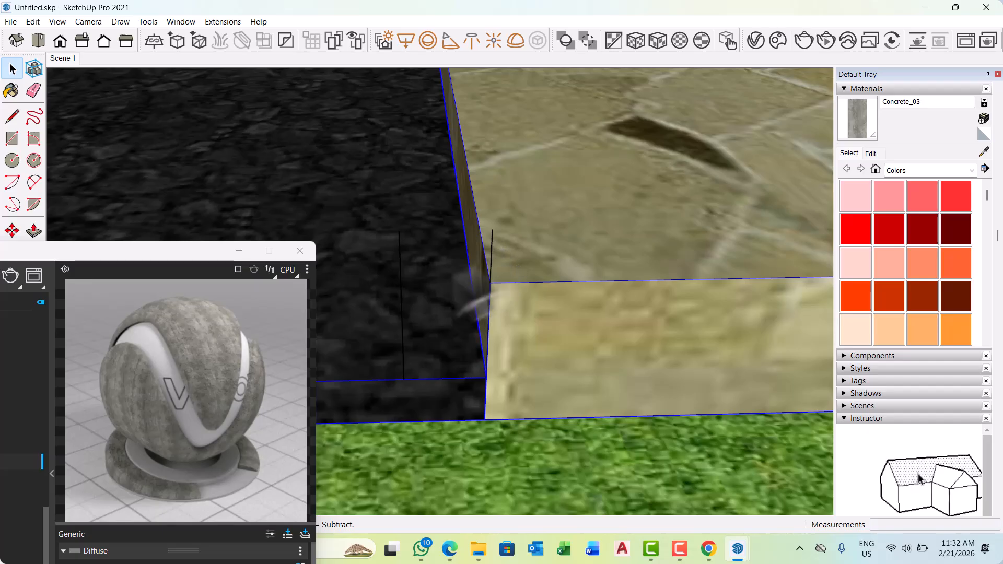
{"action": "middle_click_drag", "start_coordinate": [404, 284], "coordinate": [448, 347]}
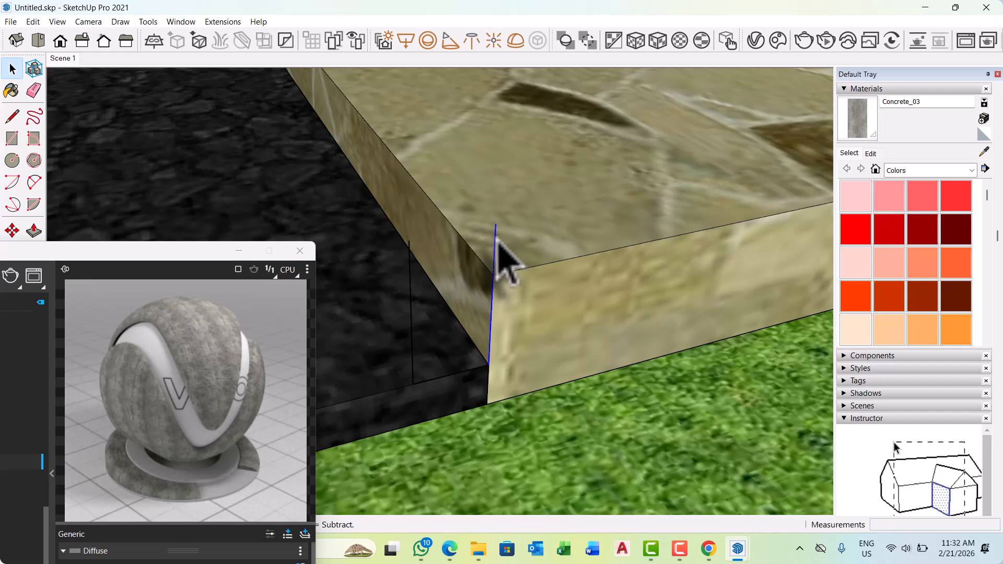
{"action": "key", "text": "l"}
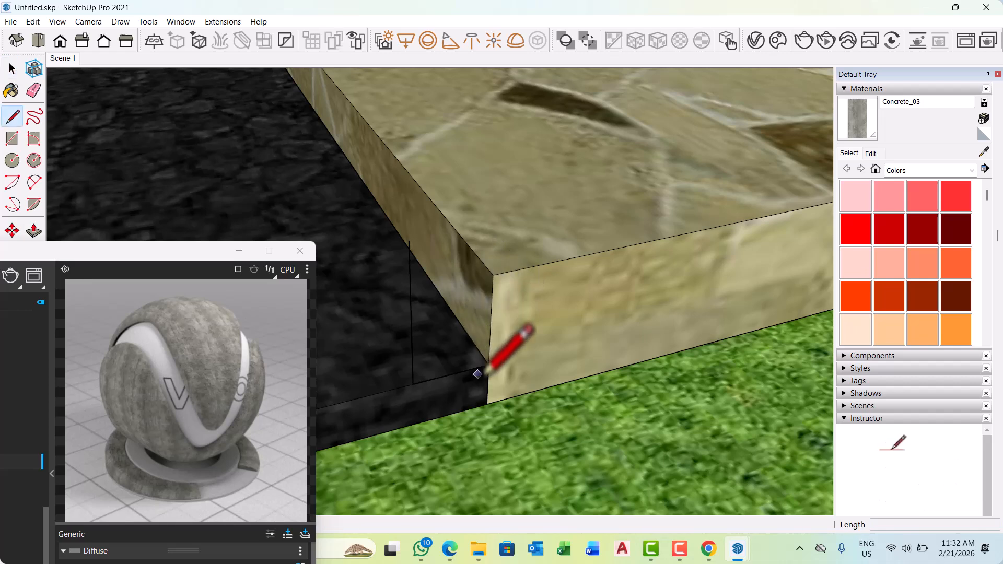
{"action": "left_click", "coordinate": [488, 364]}
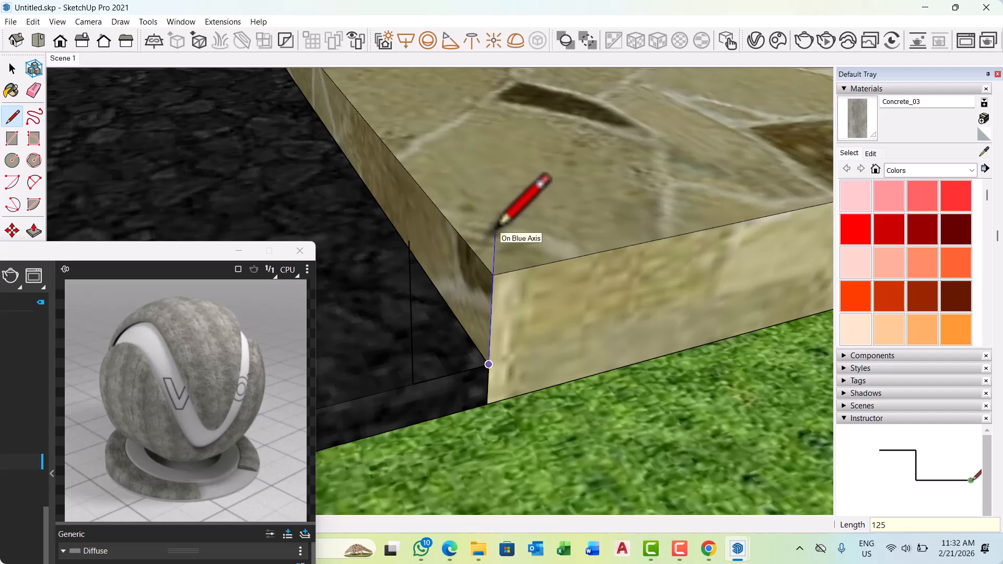
{"action": "key", "text": "Return"}
{"action": "key", "text": "space"}
Draw a two-point arc with a bulge of about 28 mm between the tops of the kerb profile's two vertical lines.
{"action": "middle_click_drag", "start_coordinate": [508, 280], "coordinate": [358, 265]}
{"action": "scroll", "coordinate": [492, 293], "scroll_direction": "down", "scroll_amount": 2}
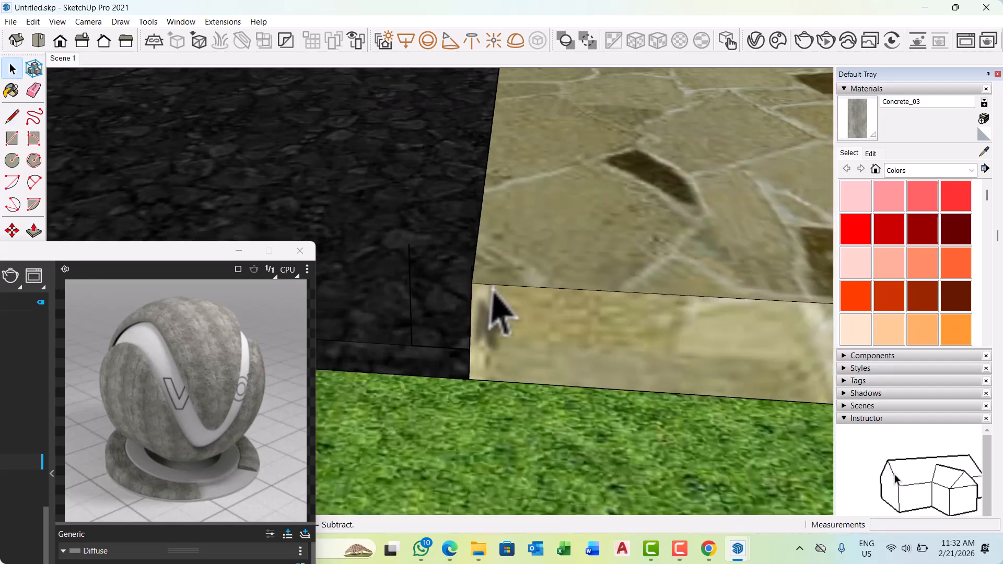
{"action": "middle_click_drag", "start_coordinate": [493, 293], "coordinate": [410, 298]}
{"action": "scroll", "coordinate": [389, 277], "scroll_direction": "up", "scroll_amount": 2}
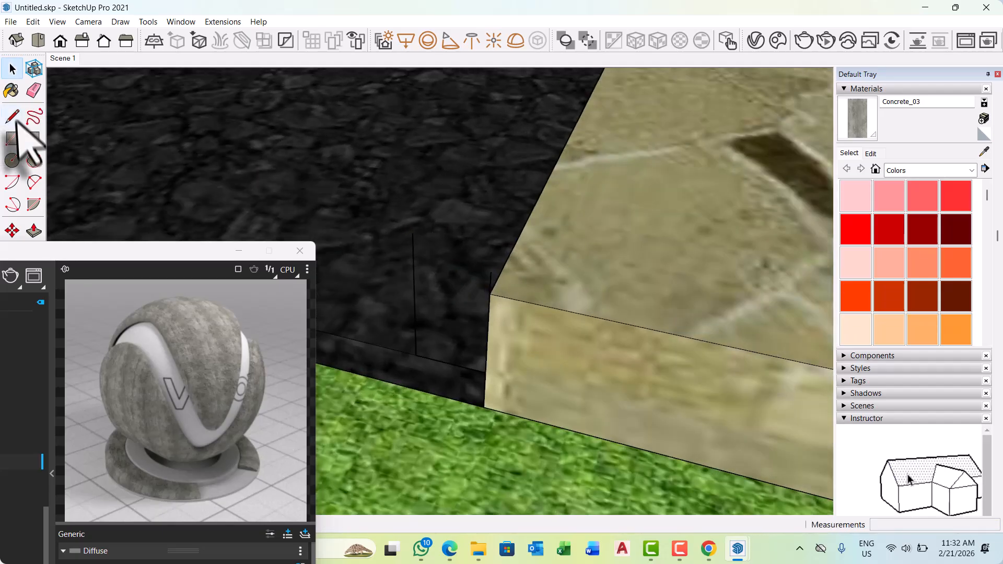
{"action": "left_click", "coordinate": [34, 182]}
{"action": "scroll", "coordinate": [481, 226], "scroll_direction": "up", "scroll_amount": 2}
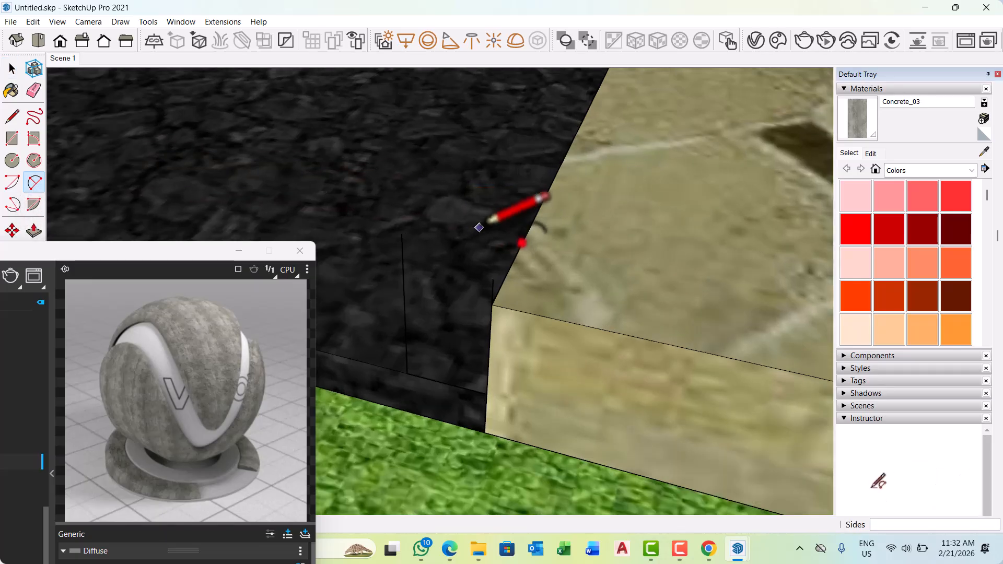
{"action": "left_click", "coordinate": [394, 233]}
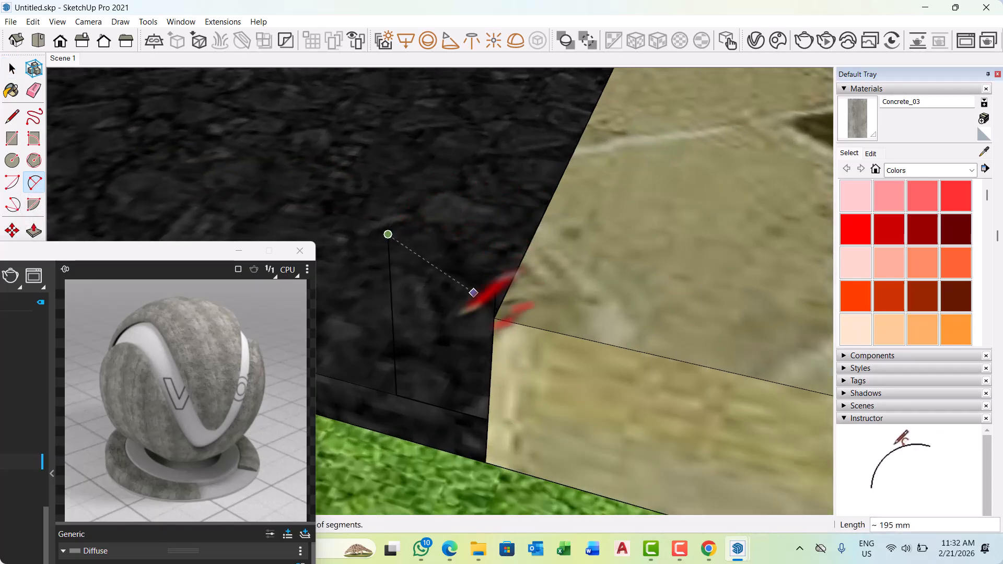
{"action": "scroll", "coordinate": [627, 334], "scroll_direction": "up", "scroll_amount": 2}
{"action": "left_click", "coordinate": [511, 278]}
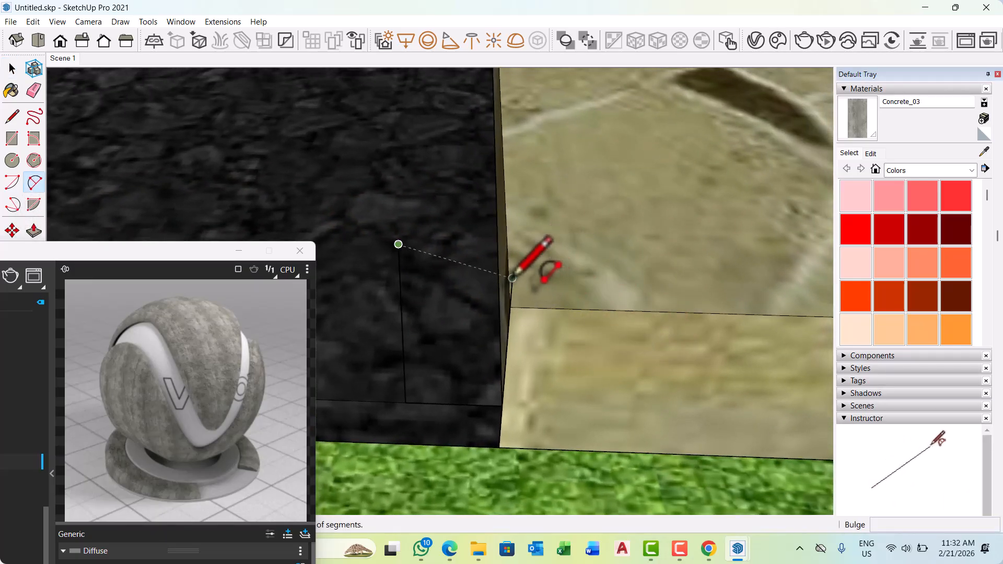
{"action": "scroll", "coordinate": [464, 222], "scroll_direction": "down", "scroll_amount": 1}
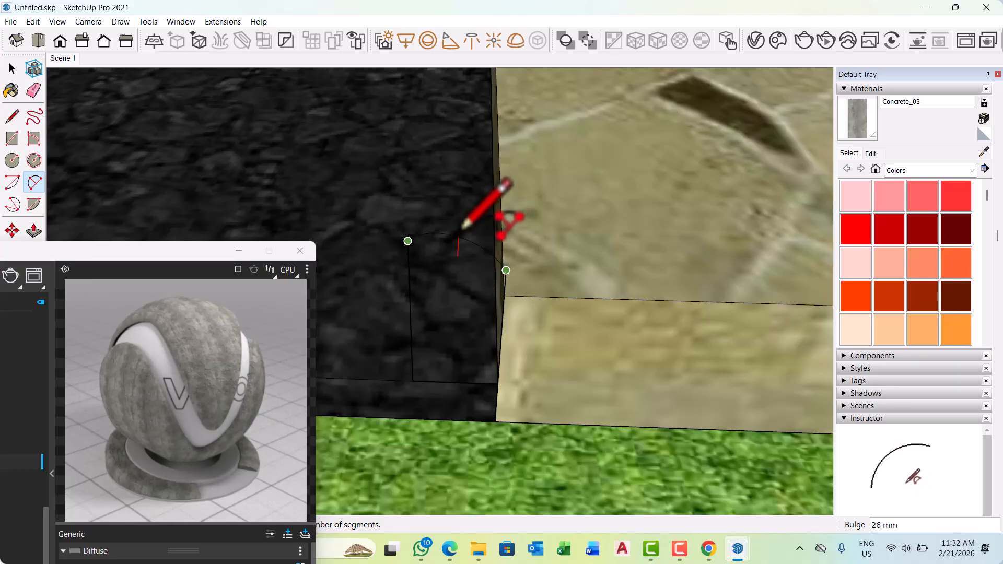
{"action": "left_click", "coordinate": [476, 228]}
{"action": "middle_click_drag", "start_coordinate": [447, 235], "coordinate": [324, 272]}
{"action": "middle_click_drag", "start_coordinate": [464, 207], "coordinate": [235, 243]}
{"action": "middle_click_drag", "start_coordinate": [553, 230], "coordinate": [256, 220]}
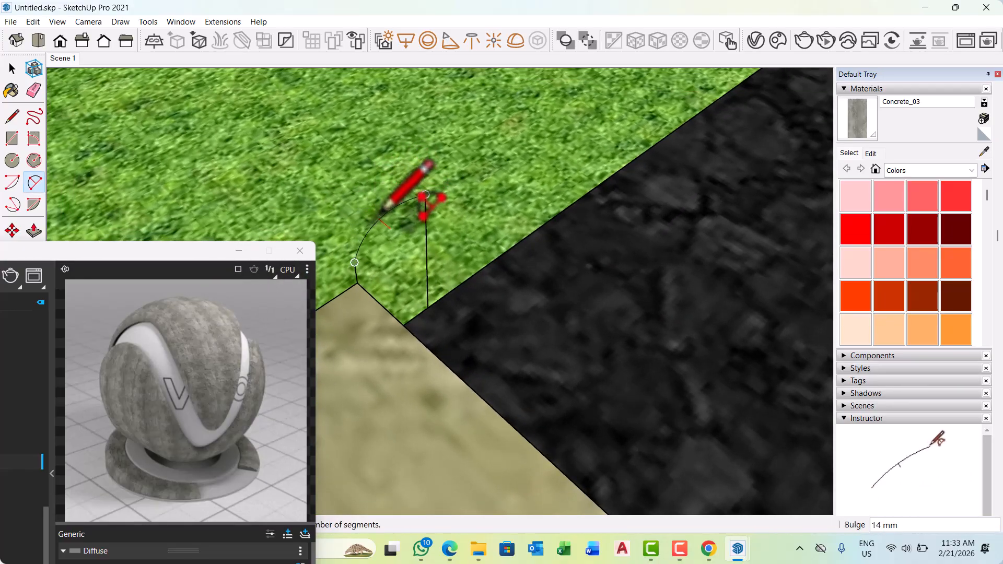
{"action": "middle_click_drag", "start_coordinate": [386, 209], "coordinate": [251, 206]}
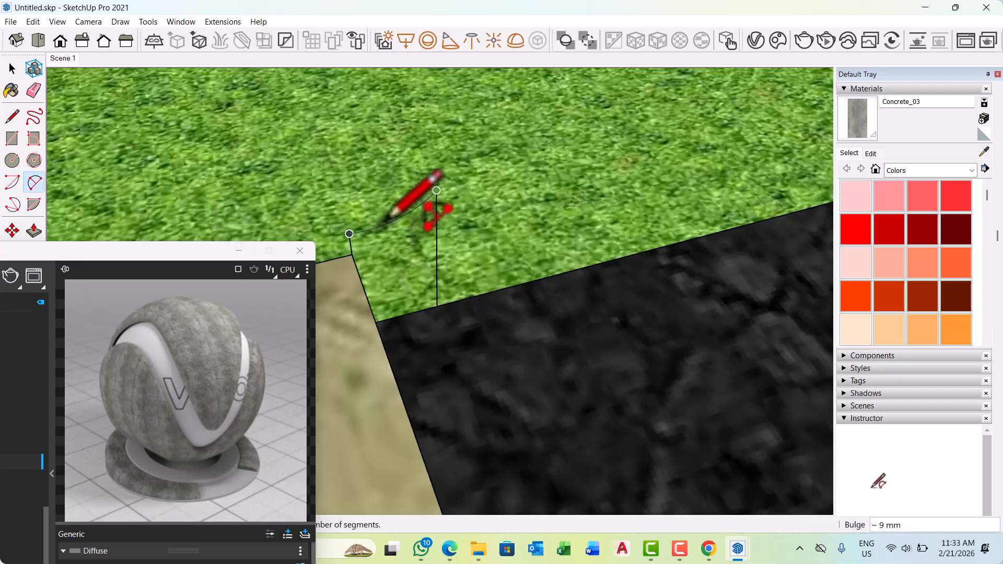
{"action": "scroll", "coordinate": [410, 227], "scroll_direction": "up", "scroll_amount": 5}
{"action": "middle_click_drag", "start_coordinate": [422, 213], "coordinate": [409, 183]}
{"action": "middle_click_drag", "start_coordinate": [486, 136], "coordinate": [408, 209]}
{"action": "scroll", "coordinate": [456, 228], "scroll_direction": "up", "scroll_amount": 2}
{"action": "scroll", "coordinate": [456, 229], "scroll_direction": "down", "scroll_amount": 1}
{"action": "scroll", "coordinate": [312, 151], "scroll_direction": "up", "scroll_amount": 2}
{"action": "scroll", "coordinate": [295, 114], "scroll_direction": "up", "scroll_amount": 3}
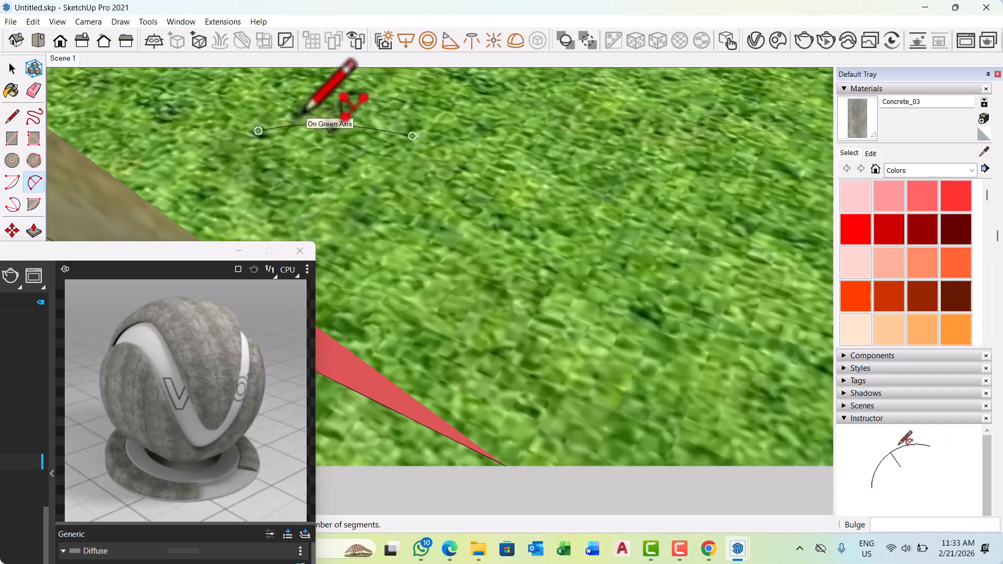
{"action": "scroll", "coordinate": [314, 125], "scroll_direction": "down", "scroll_amount": 2}
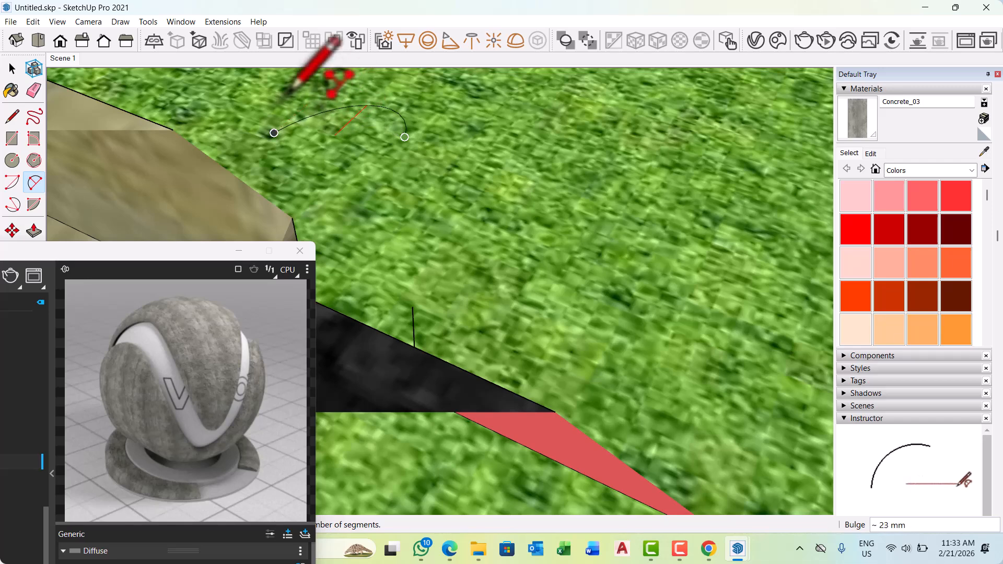
{"action": "middle_click_drag", "start_coordinate": [283, 99], "coordinate": [496, 136]}
{"action": "scroll", "coordinate": [505, 137], "scroll_direction": "down", "scroll_amount": 1}
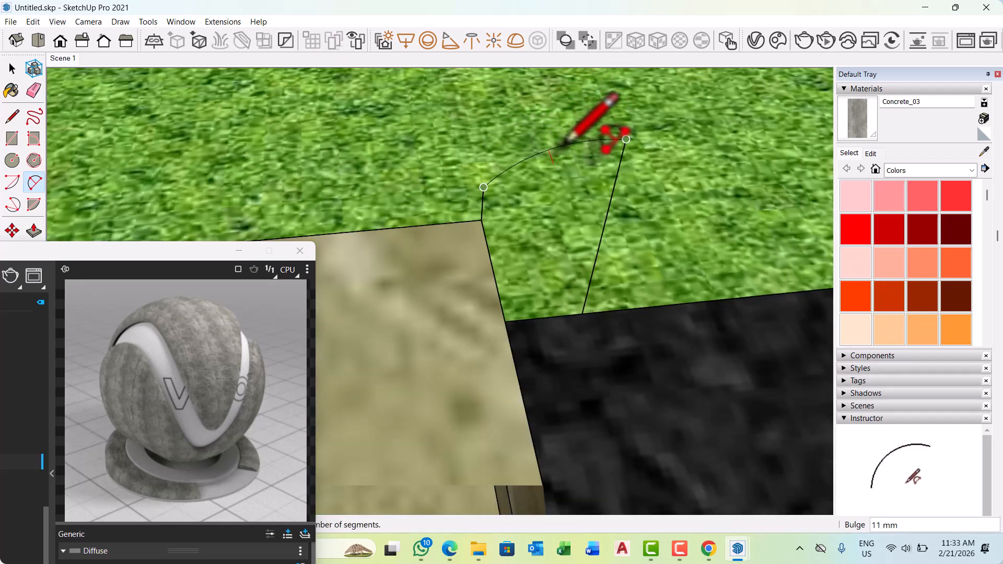
{"action": "middle_click_drag", "start_coordinate": [554, 132], "coordinate": [610, 162]}
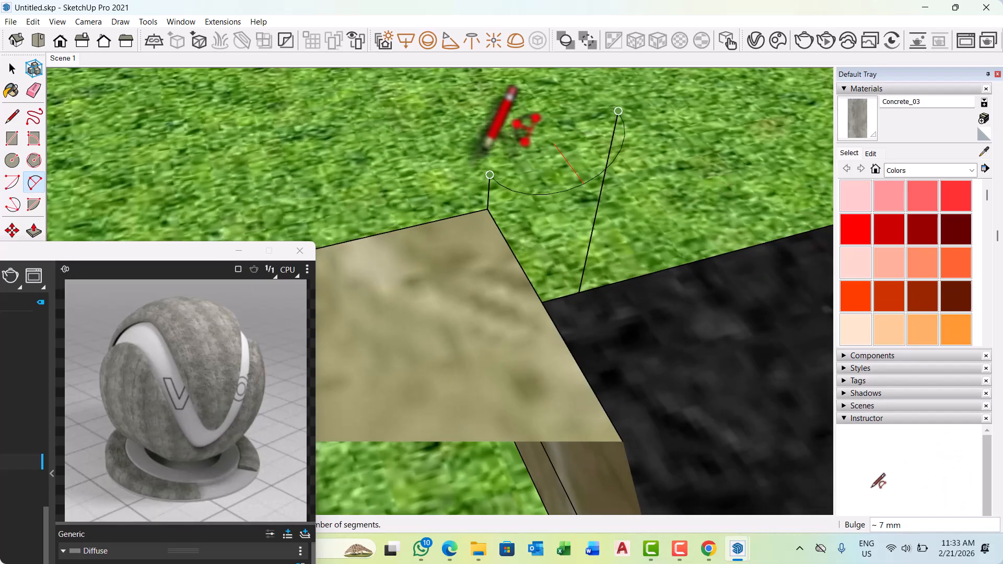
{"action": "middle_click_drag", "start_coordinate": [495, 174], "coordinate": [616, 234]}
{"action": "middle_click_drag", "start_coordinate": [557, 242], "coordinate": [587, 139]}
{"action": "scroll", "coordinate": [532, 106], "scroll_direction": "up", "scroll_amount": 3}
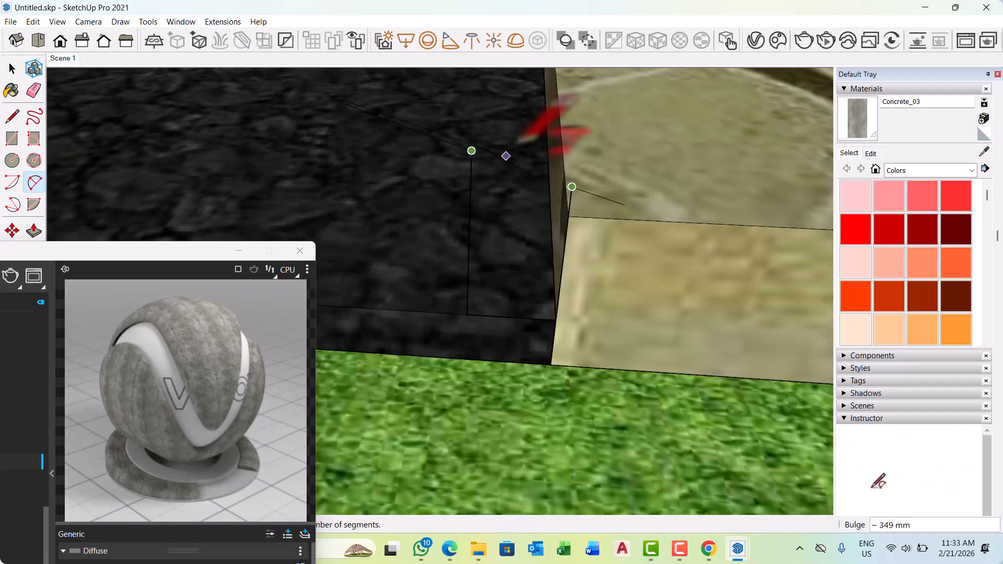
{"action": "scroll", "coordinate": [523, 116], "scroll_direction": "up", "scroll_amount": 5}
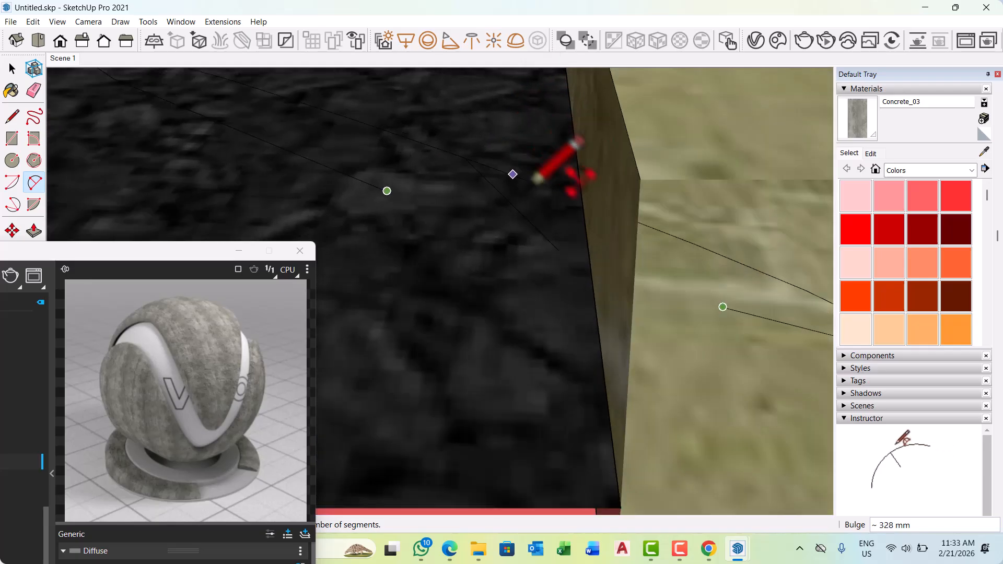
{"action": "scroll", "coordinate": [543, 178], "scroll_direction": "down", "scroll_amount": 3}
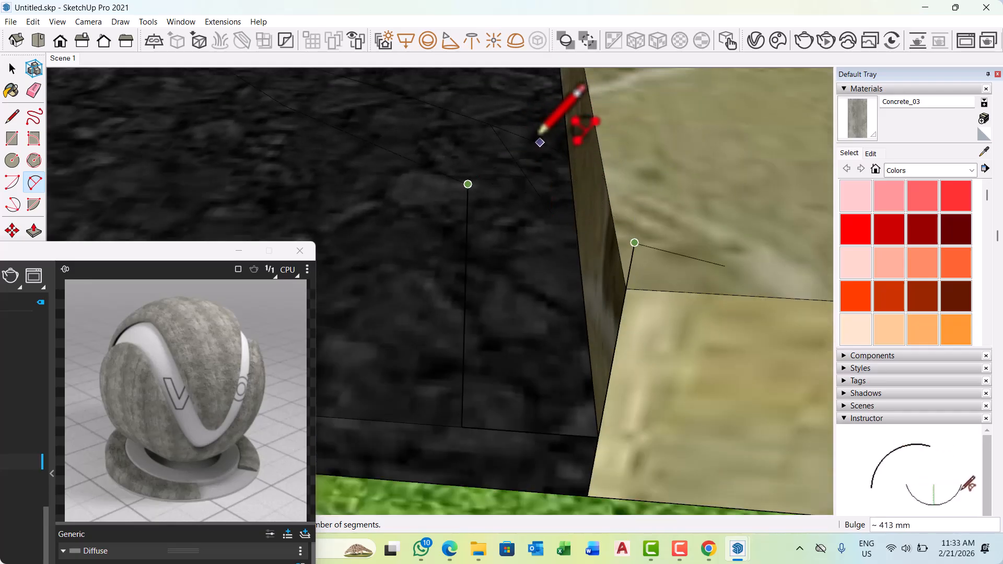
{"action": "middle_click_drag", "start_coordinate": [577, 189], "coordinate": [505, 191]}
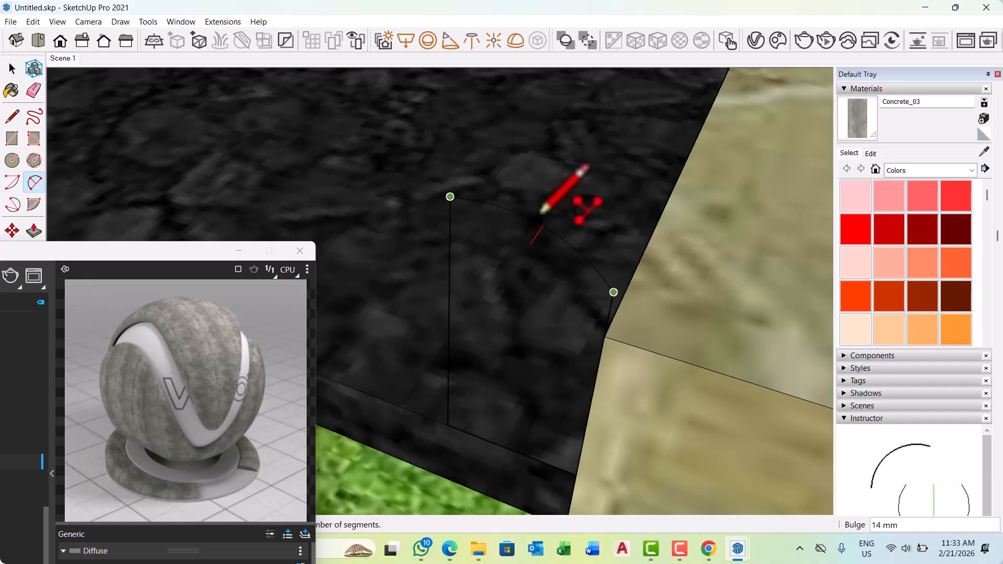
{"action": "scroll", "coordinate": [533, 200], "scroll_direction": "down", "scroll_amount": 3}
{"action": "middle_click_drag", "start_coordinate": [569, 215], "coordinate": [500, 203]}
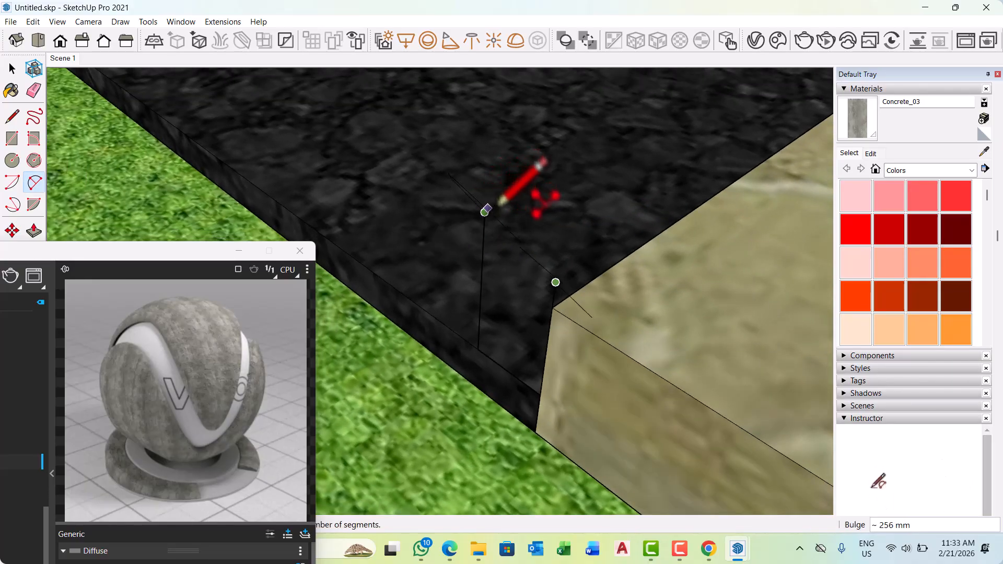
{"action": "left_click", "coordinate": [527, 200]}
{"action": "middle_click_drag", "start_coordinate": [537, 268], "coordinate": [626, 302]}
{"action": "key", "text": "space"}
Group the rounded kerb profile face together with its edges at the footpath's end.
{"action": "middle_click_drag", "start_coordinate": [543, 320], "coordinate": [766, 253]}
{"action": "scroll", "coordinate": [722, 300], "scroll_direction": "down", "scroll_amount": 4}
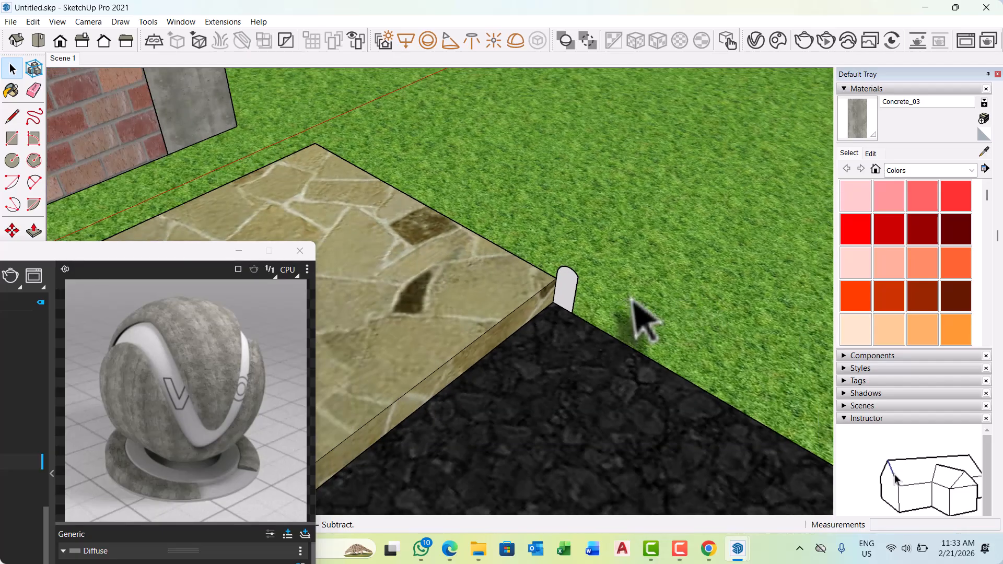
{"action": "scroll", "coordinate": [543, 282], "scroll_direction": "up", "scroll_amount": 2}
{"action": "scroll", "coordinate": [542, 282], "scroll_direction": "up", "scroll_amount": 2}
{"action": "middle_click_drag", "start_coordinate": [767, 292], "coordinate": [463, 273]}
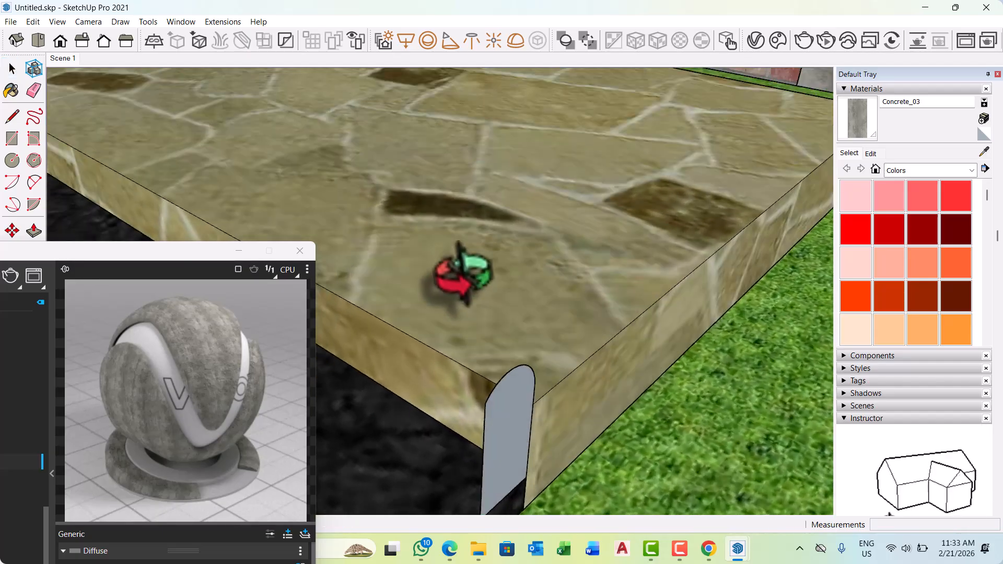
{"action": "scroll", "coordinate": [571, 282], "scroll_direction": "down", "scroll_amount": 2}
{"action": "mouse_move", "coordinate": [577, 305]}
{"action": "middle_mouse_down"}
{"action": "mouse_move", "coordinate": [515, 324]}
{"action": "mouse_move", "coordinate": [519, 369]}
{"action": "mouse_move", "coordinate": [543, 371]}
{"action": "mouse_move", "coordinate": [518, 325]}
{"action": "middle_mouse_up"}
{"action": "left_click", "coordinate": [518, 324]}
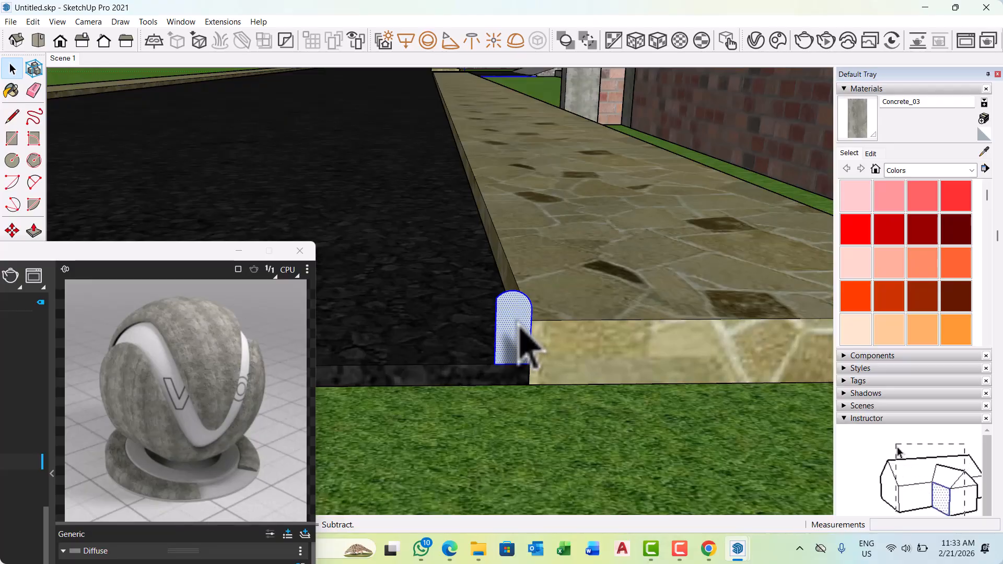
{"action": "right_click", "coordinate": [520, 325]}
{"action": "left_click", "coordinate": [568, 149]}
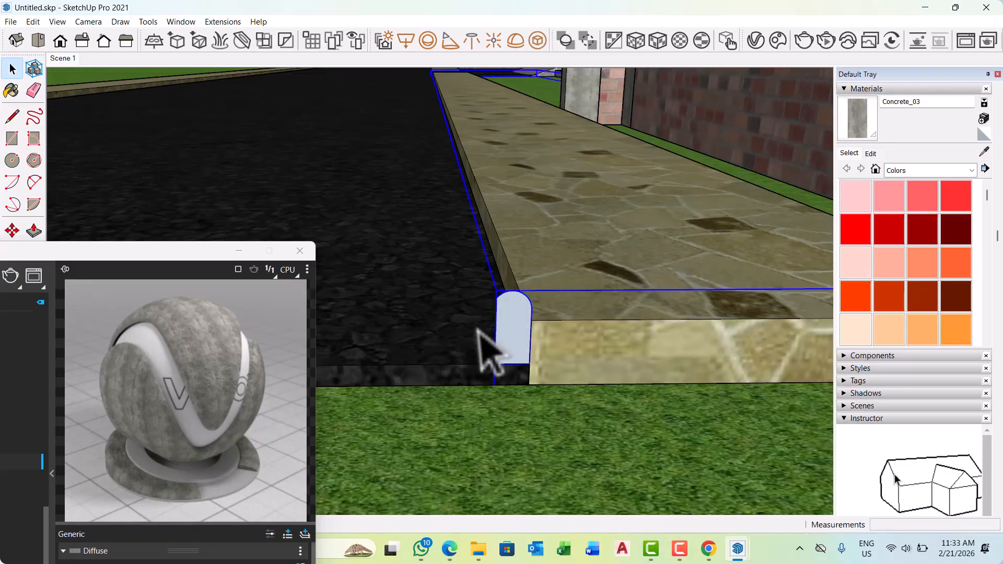
{"action": "middle_click_drag", "start_coordinate": [478, 329], "coordinate": [600, 340]}
{"action": "scroll", "coordinate": [549, 356], "scroll_direction": "up", "scroll_amount": 2}
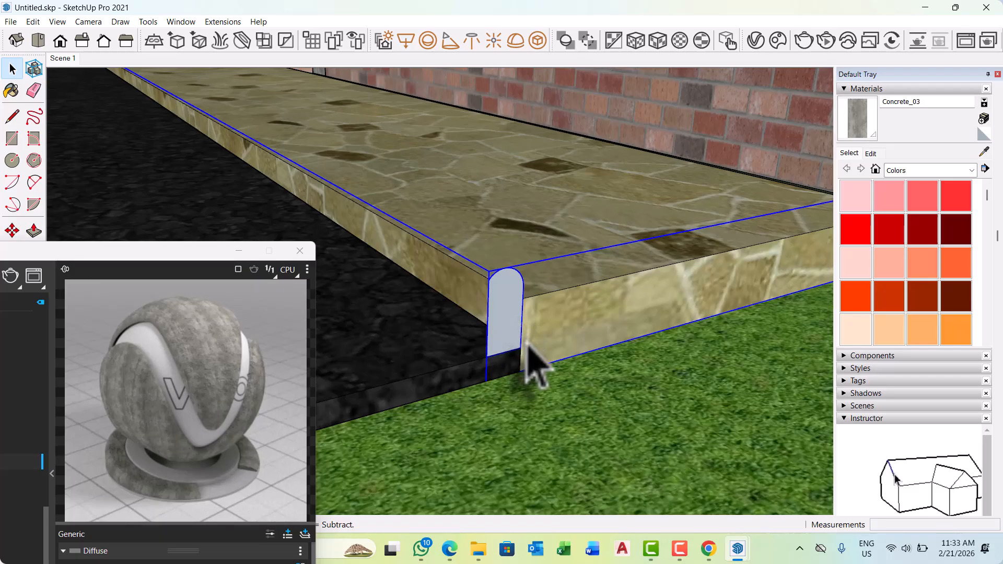
{"action": "left_click", "coordinate": [568, 388]}
Delete the kerb profile group at the footpath's end corner.
{"action": "scroll", "coordinate": [504, 306], "scroll_direction": "up", "scroll_amount": 2}
{"action": "left_click", "coordinate": [509, 293]}
{"action": "middle_click_drag", "start_coordinate": [509, 293], "coordinate": [770, 297]}
{"action": "scroll", "coordinate": [481, 308], "scroll_direction": "up", "scroll_amount": 2}
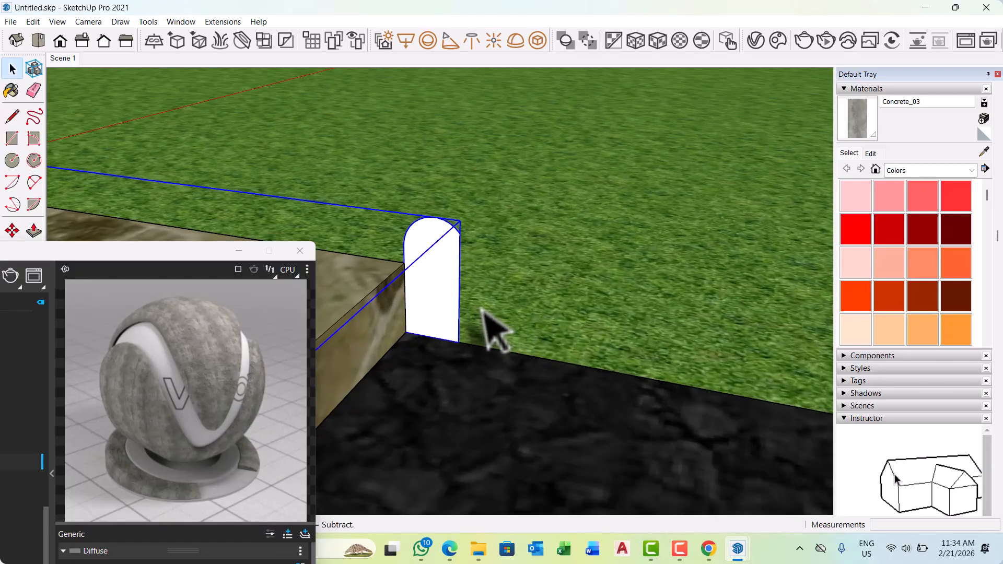
{"action": "key", "text": "Delete"}
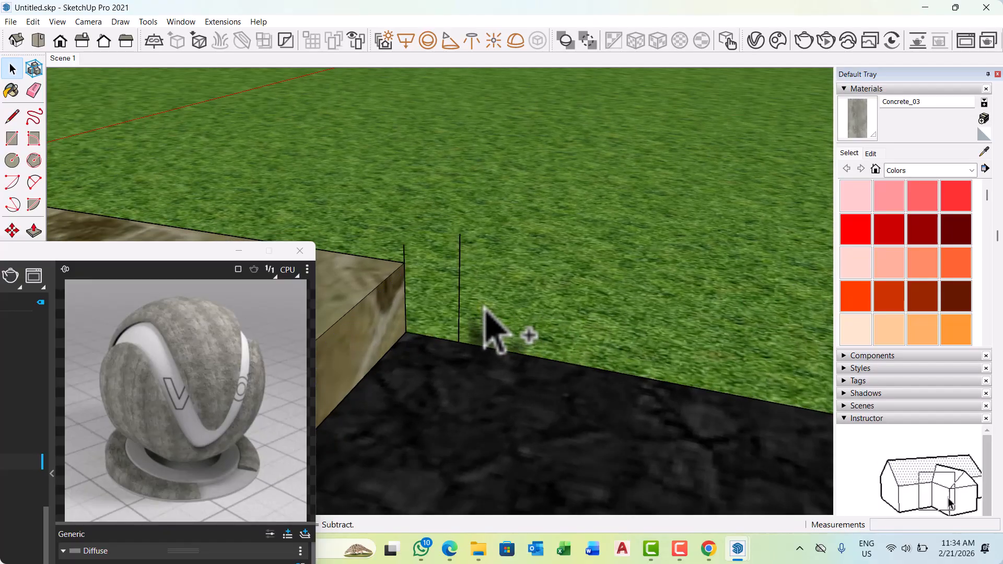
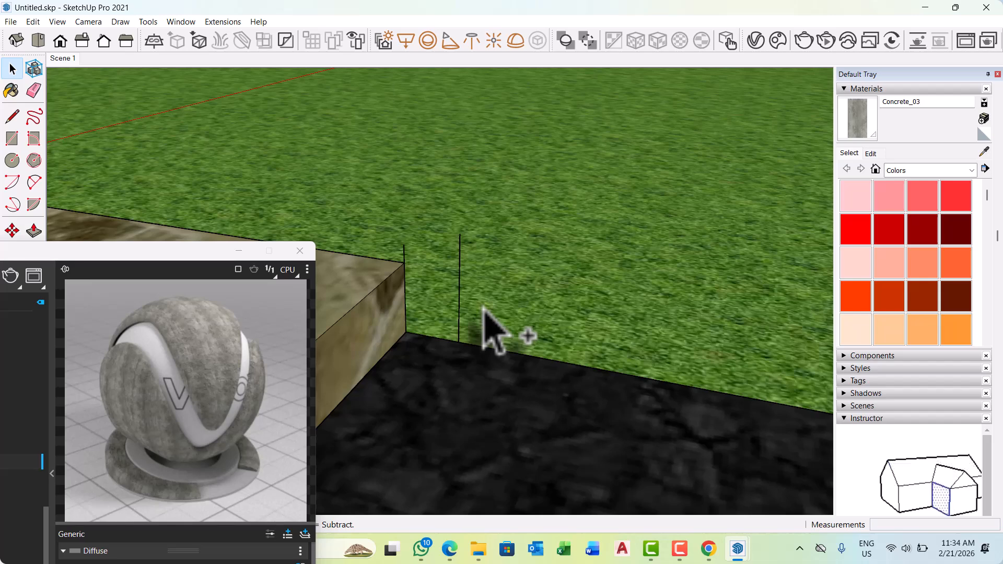
Undo the deletion of the kerb profile at the footpath's end and select its rounded face.
{"action": "key", "text": "ctrl+z"}
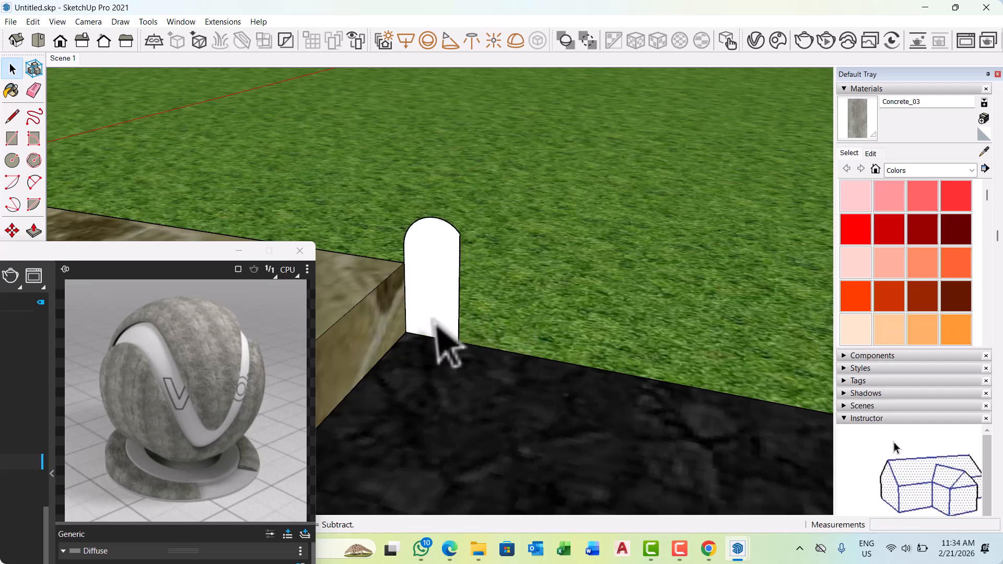
{"action": "mouse_move", "coordinate": [441, 347]}
{"action": "middle_mouse_down"}
{"action": "mouse_move", "coordinate": [537, 331]}
{"action": "mouse_move", "coordinate": [414, 336]}
{"action": "mouse_move", "coordinate": [454, 354]}
{"action": "mouse_move", "coordinate": [449, 336]}
{"action": "middle_mouse_up"}
{"action": "left_click", "coordinate": [441, 340]}
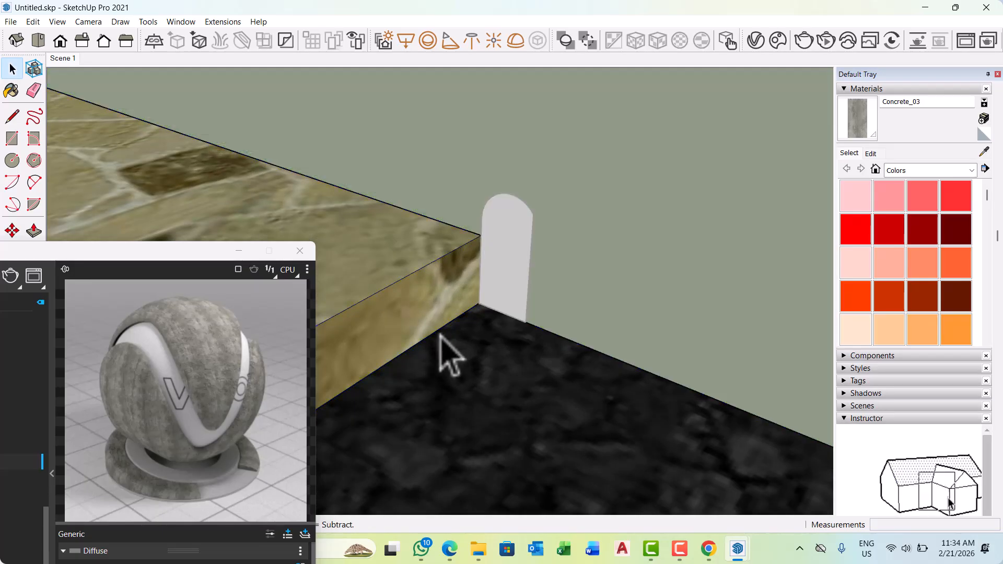
{"action": "scroll", "coordinate": [541, 315], "scroll_direction": "down", "scroll_amount": 2}
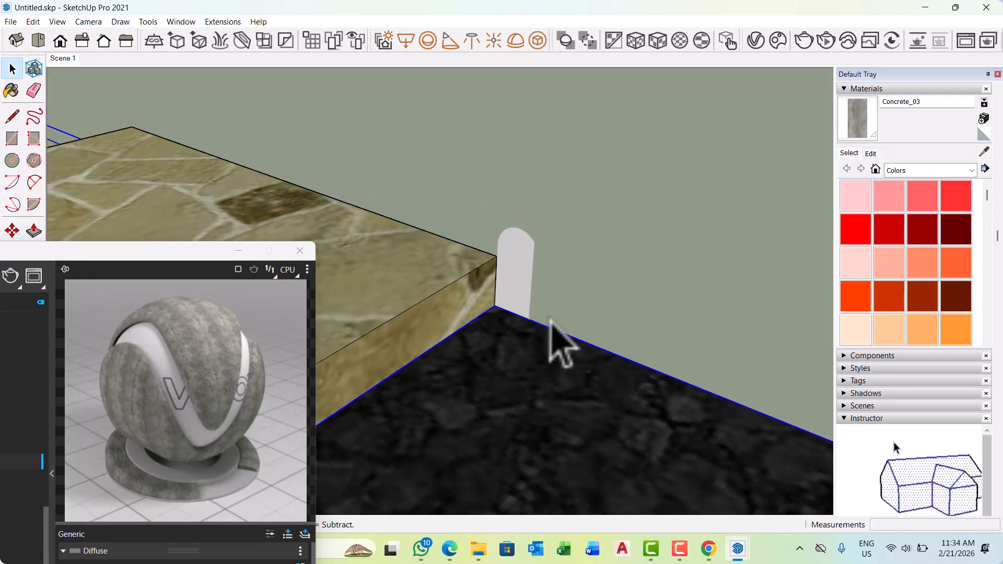
{"action": "left_click", "coordinate": [507, 255]}
{"action": "left_click", "coordinate": [511, 269]}
{"action": "scroll", "coordinate": [543, 282], "scroll_direction": "down", "scroll_amount": 2}
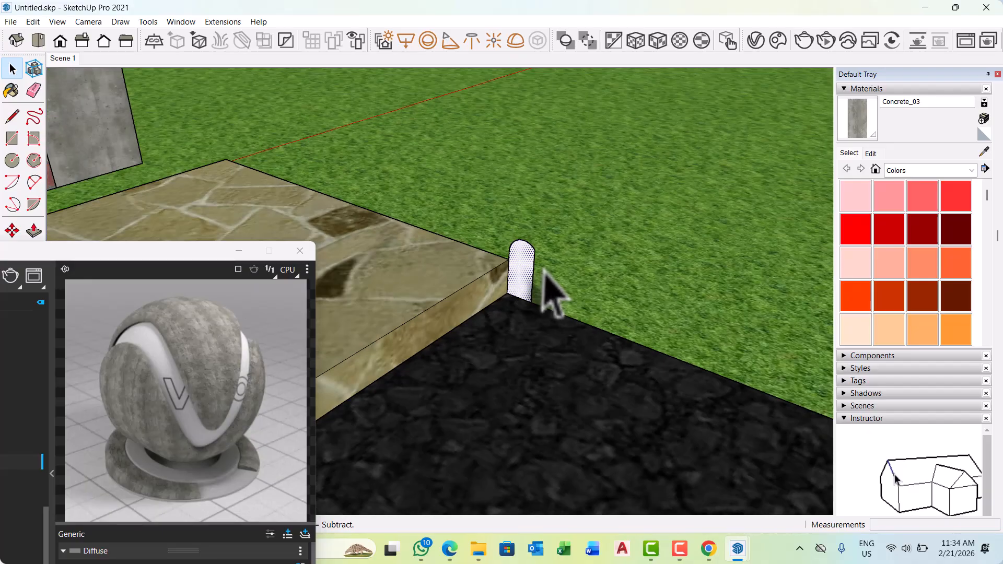
Draw path lines from the kerb profile's base corner along the footpath's road side, then about 3444 mm around its end to the driveway ramp.
{"action": "key", "text": "l"}
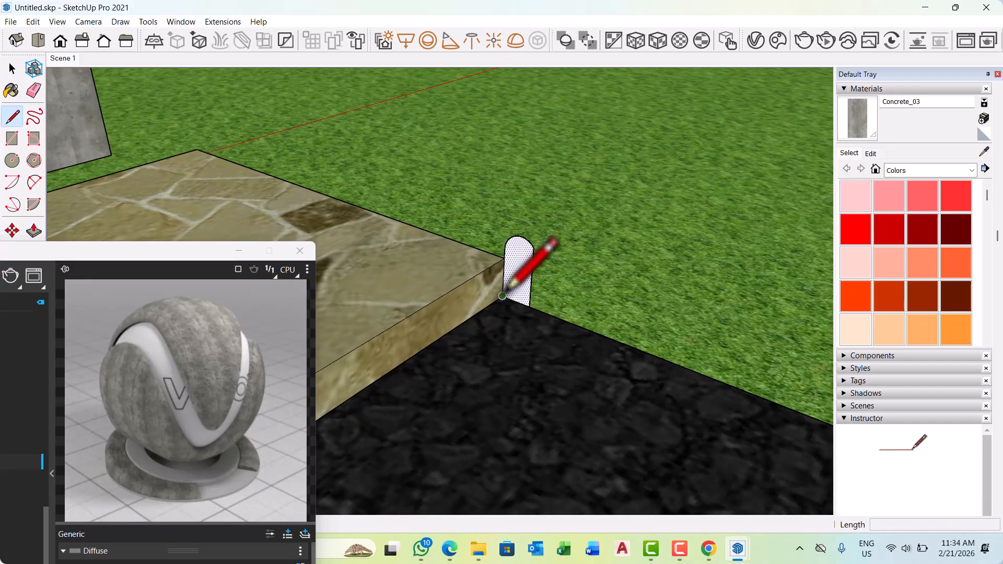
{"action": "left_click", "coordinate": [502, 295]}
{"action": "scroll", "coordinate": [742, 203], "scroll_direction": "down", "scroll_amount": 8}
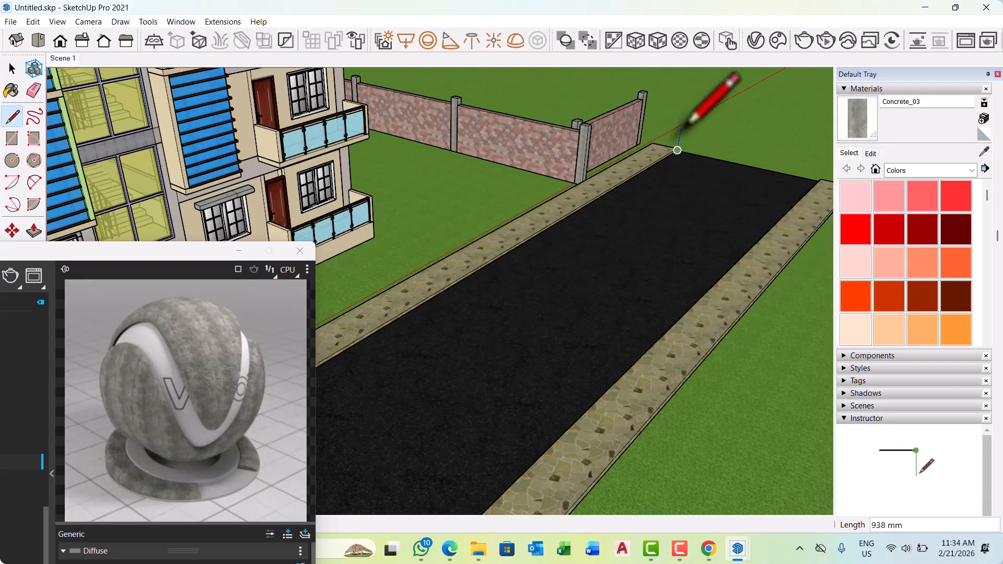
{"action": "scroll", "coordinate": [678, 135], "scroll_direction": "down", "scroll_amount": 3}
{"action": "scroll", "coordinate": [483, 261], "scroll_direction": "up", "scroll_amount": 8}
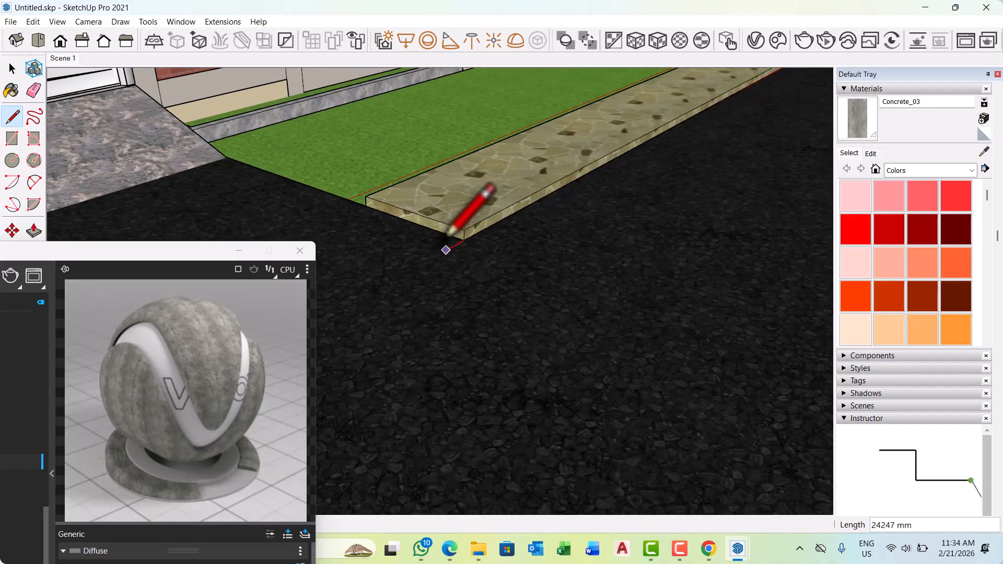
{"action": "scroll", "coordinate": [445, 249], "scroll_direction": "up", "scroll_amount": 2}
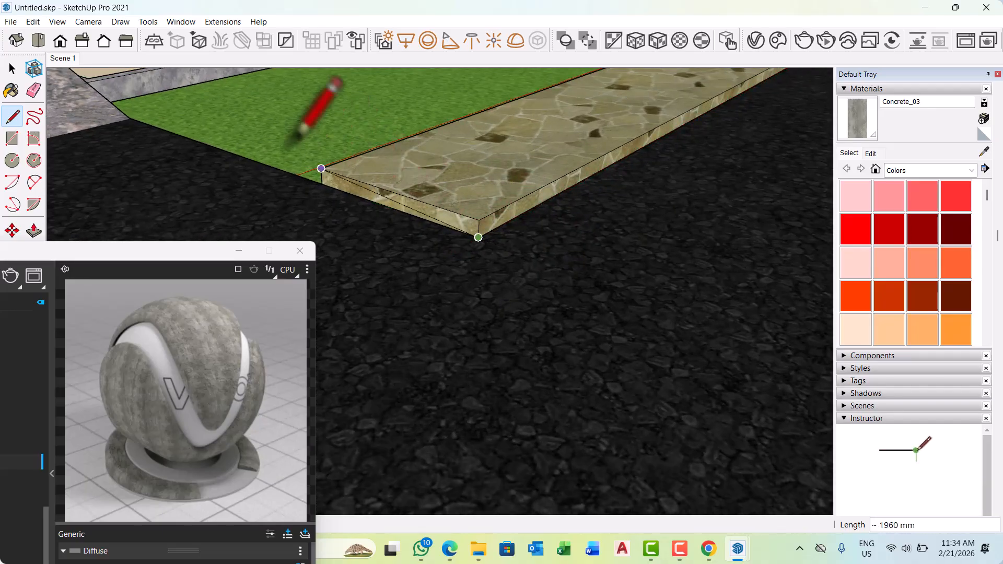
{"action": "left_click", "coordinate": [320, 168]}
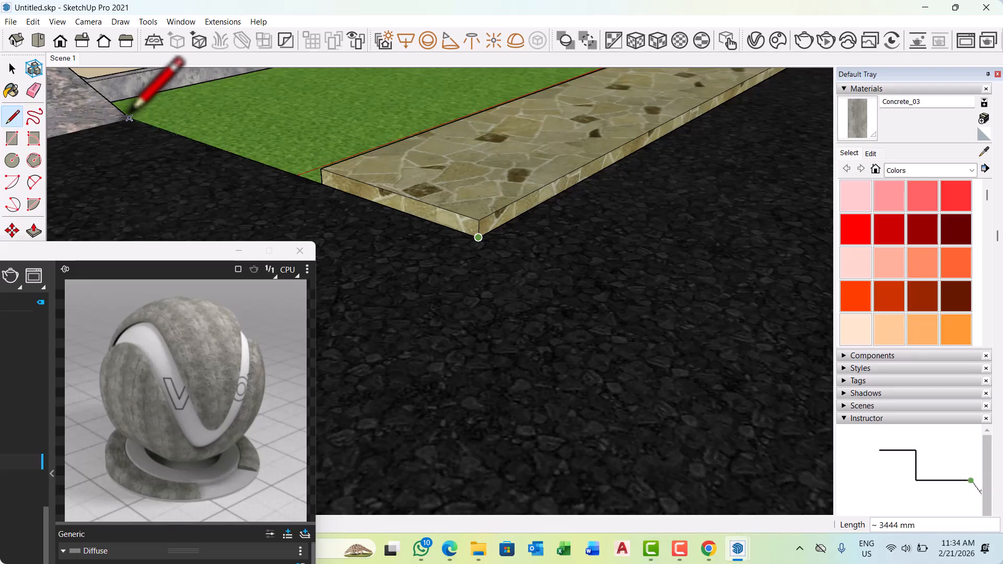
{"action": "scroll", "coordinate": [193, 238], "scroll_direction": "down", "scroll_amount": 2}
{"action": "key", "text": "space"}
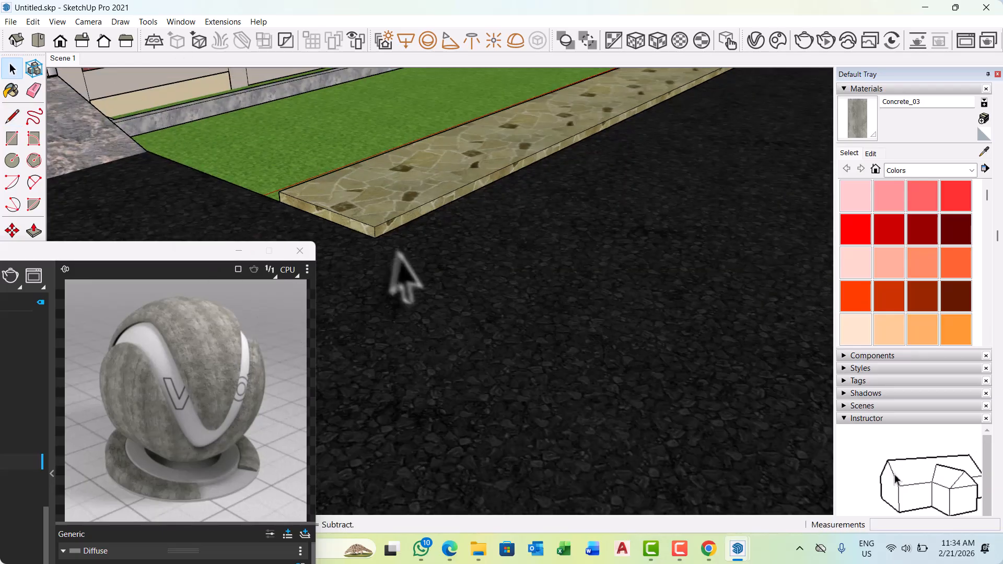
Select the path edges around the footpath and sweep the rounded kerb profile along them with Follow Me.
{"action": "scroll", "coordinate": [360, 235], "scroll_direction": "up", "scroll_amount": 3}
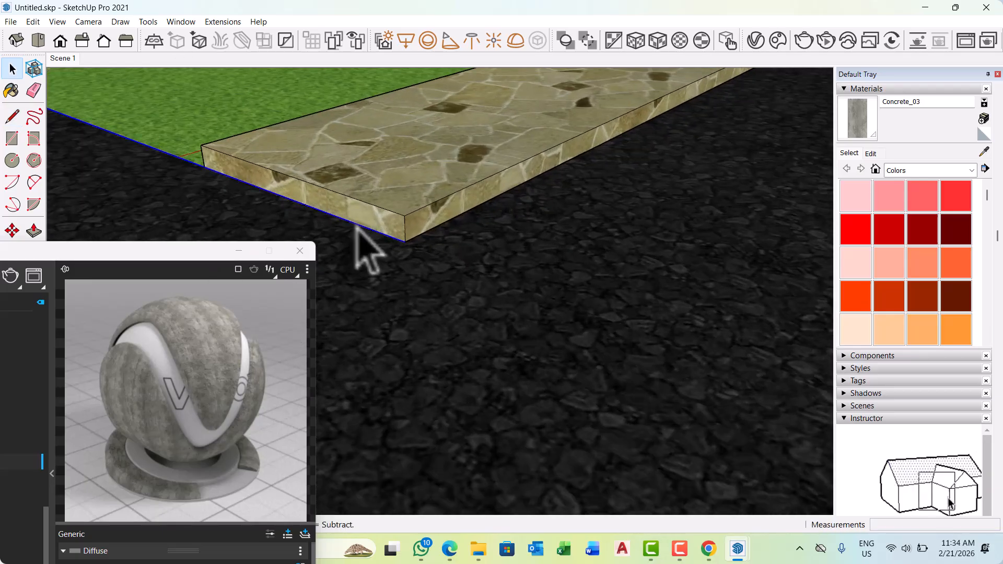
{"action": "scroll", "coordinate": [439, 237], "scroll_direction": "up", "scroll_amount": 2}
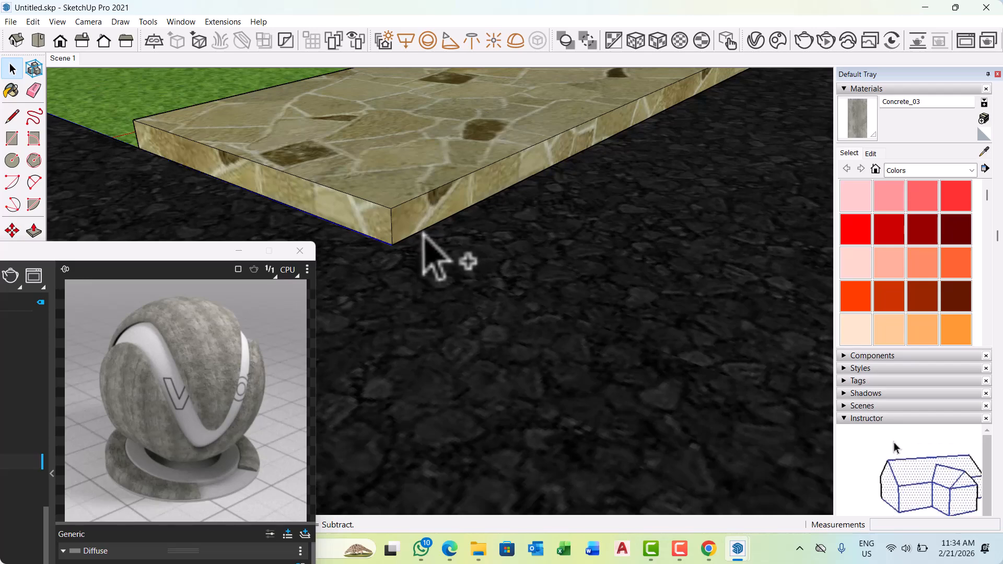
{"action": "scroll", "coordinate": [392, 291], "scroll_direction": "down", "scroll_amount": 8}
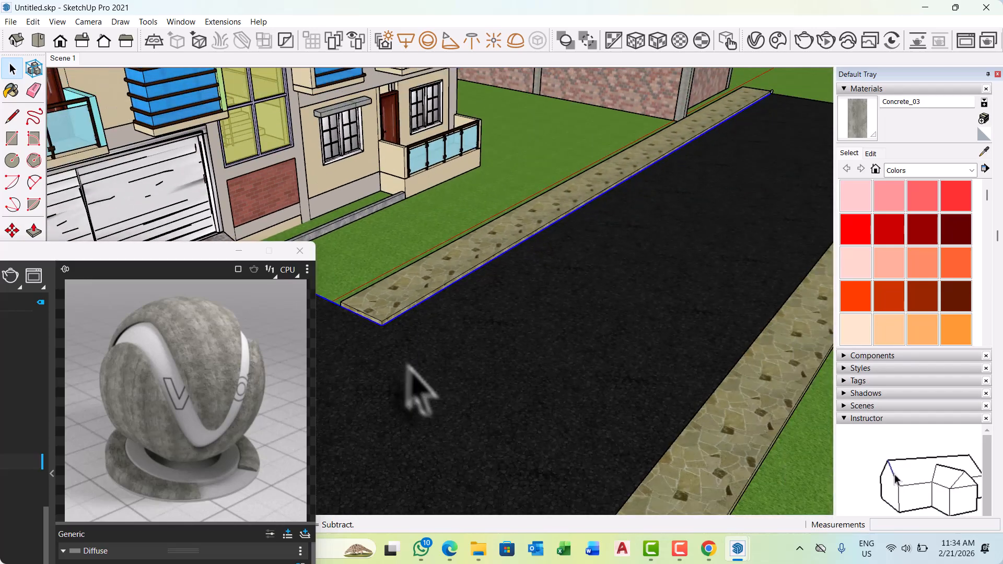
{"action": "scroll", "coordinate": [712, 174], "scroll_direction": "up", "scroll_amount": 10}
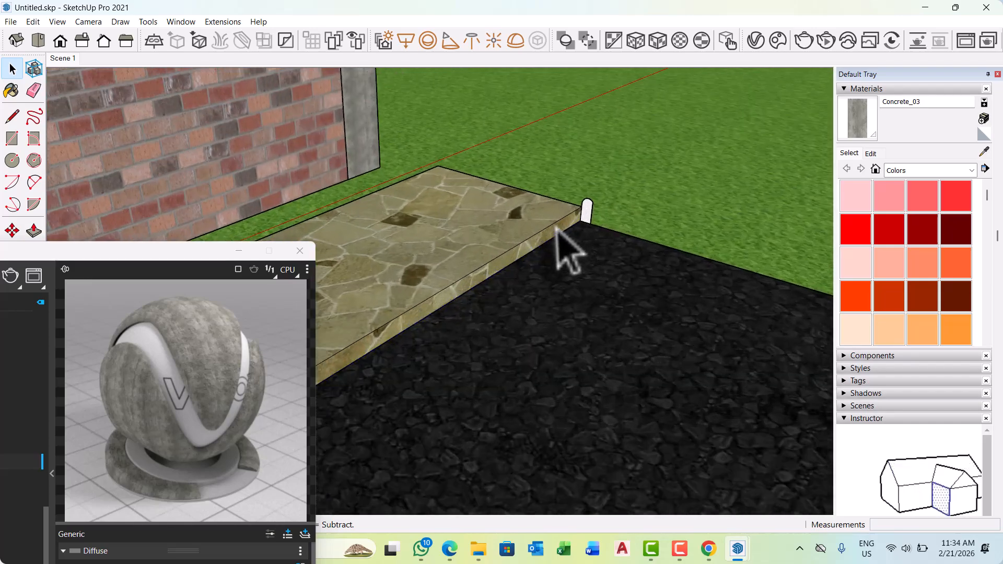
{"action": "left_click", "coordinate": [239, 251]}
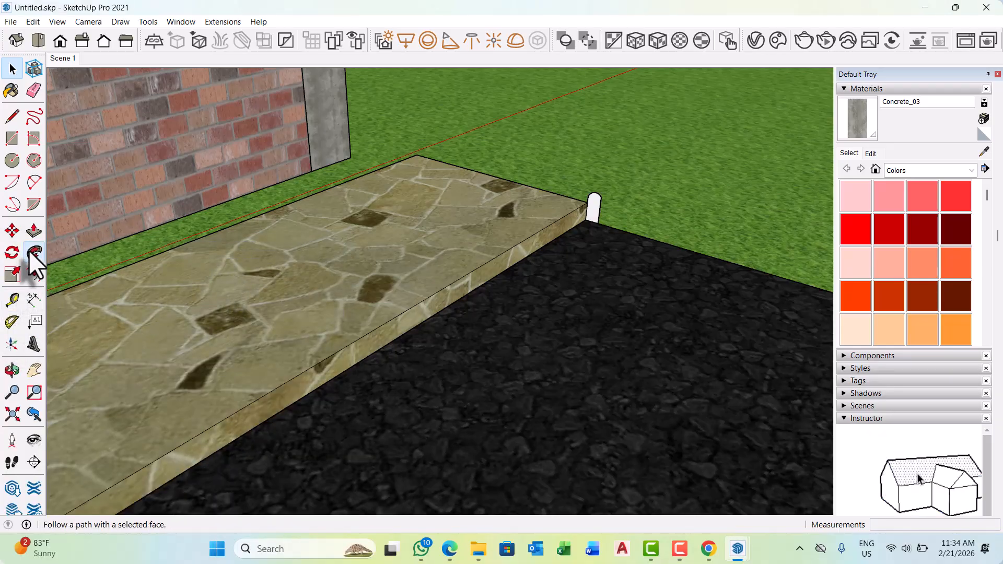
{"action": "left_click", "coordinate": [33, 253]}
{"action": "scroll", "coordinate": [566, 243], "scroll_direction": "up", "scroll_amount": 4}
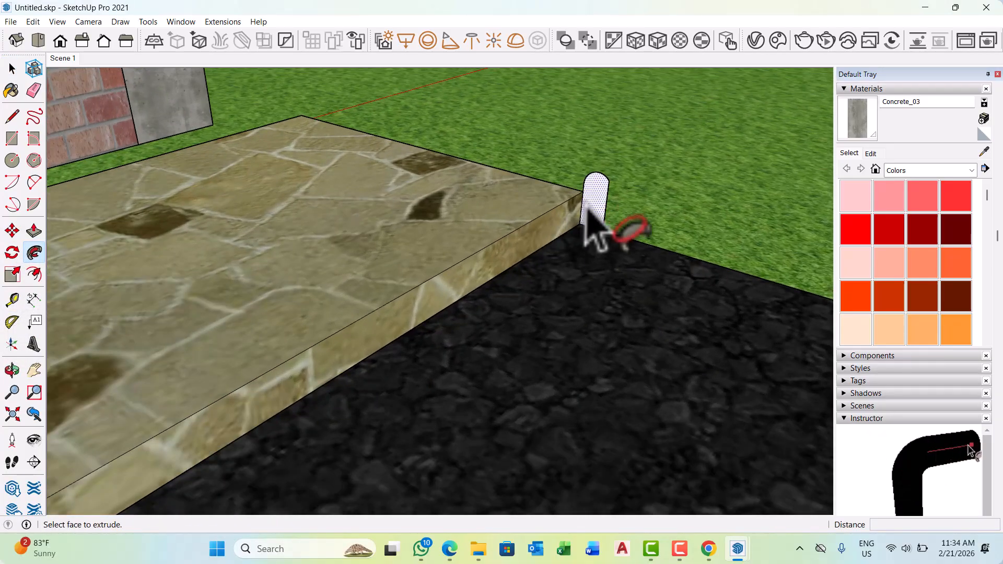
{"action": "scroll", "coordinate": [596, 224], "scroll_direction": "down", "scroll_amount": 10}
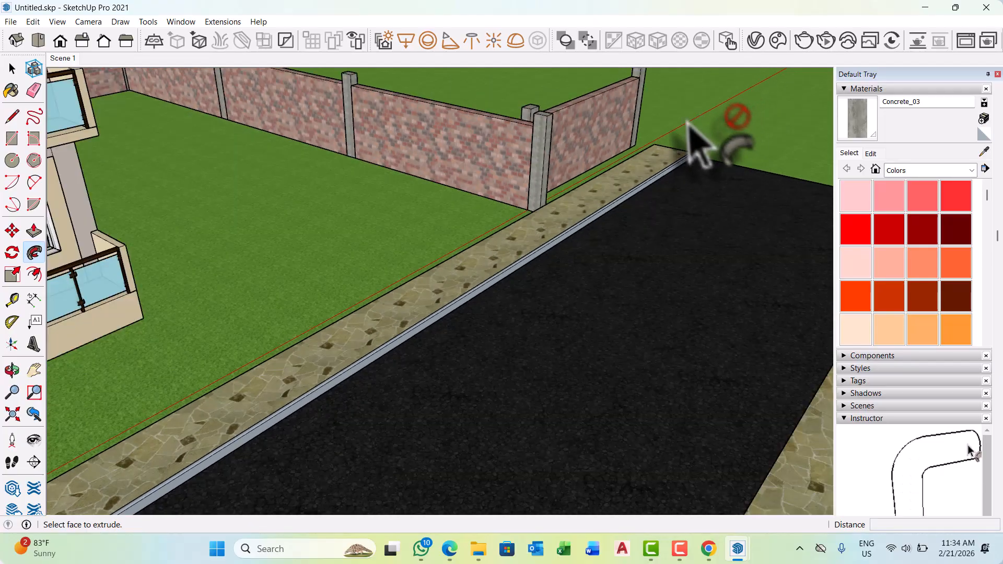
{"action": "scroll", "coordinate": [679, 128], "scroll_direction": "down", "scroll_amount": 6}
{"action": "scroll", "coordinate": [363, 269], "scroll_direction": "up", "scroll_amount": 9}
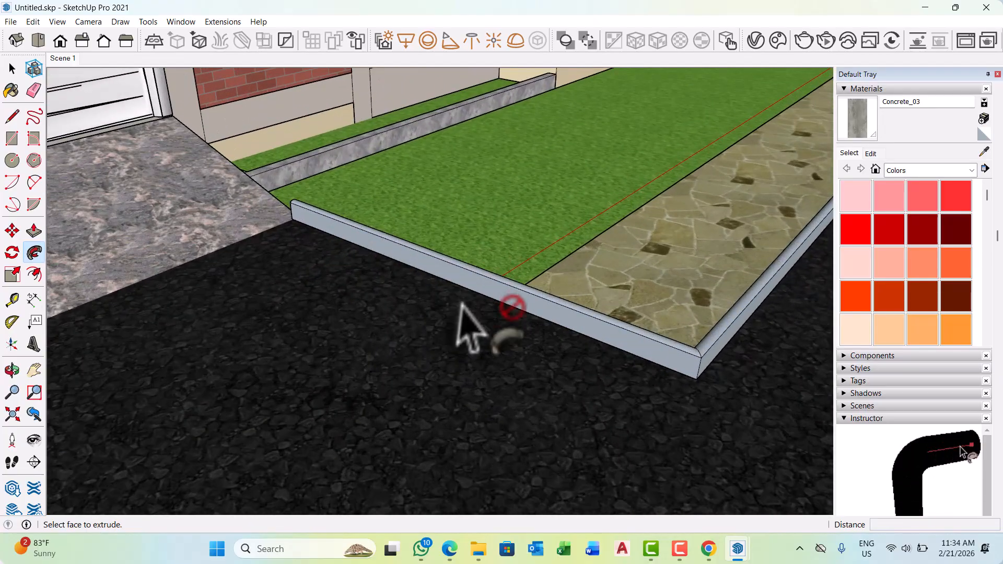
Select all the connected geometry of the swept kerb and make it a group.
{"action": "scroll", "coordinate": [456, 340], "scroll_direction": "down", "scroll_amount": 4}
{"action": "middle_click_drag", "start_coordinate": [459, 342], "coordinate": [633, 389]}
{"action": "scroll", "coordinate": [607, 321], "scroll_direction": "up", "scroll_amount": 3}
{"action": "scroll", "coordinate": [606, 321], "scroll_direction": "down", "scroll_amount": 1}
{"action": "left_click", "coordinate": [611, 317]}
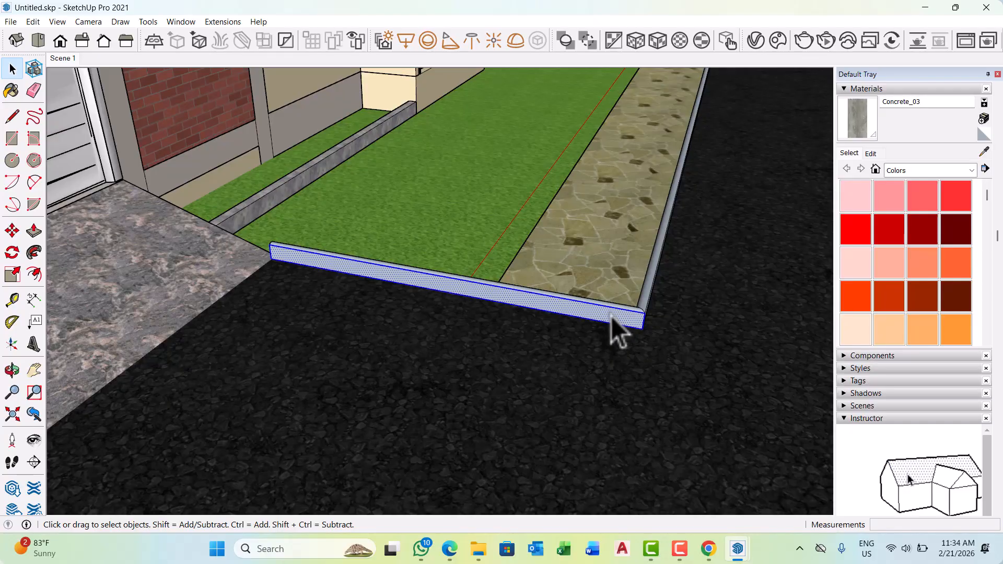
{"action": "right_click", "coordinate": [610, 317]}
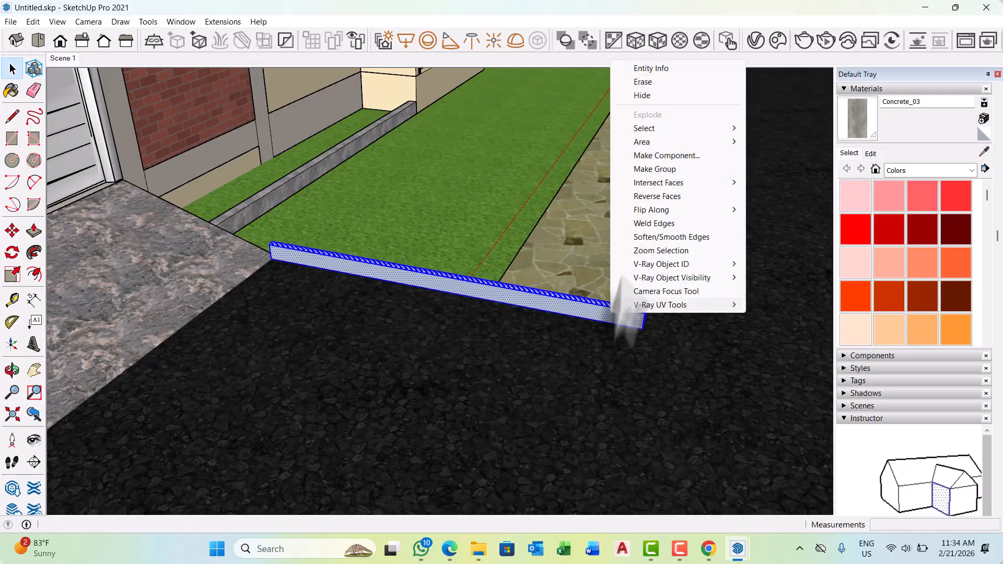
{"action": "left_click", "coordinate": [653, 169]}
Paint the kerb group with the Concrete_03 material.
{"action": "left_click", "coordinate": [856, 119]}
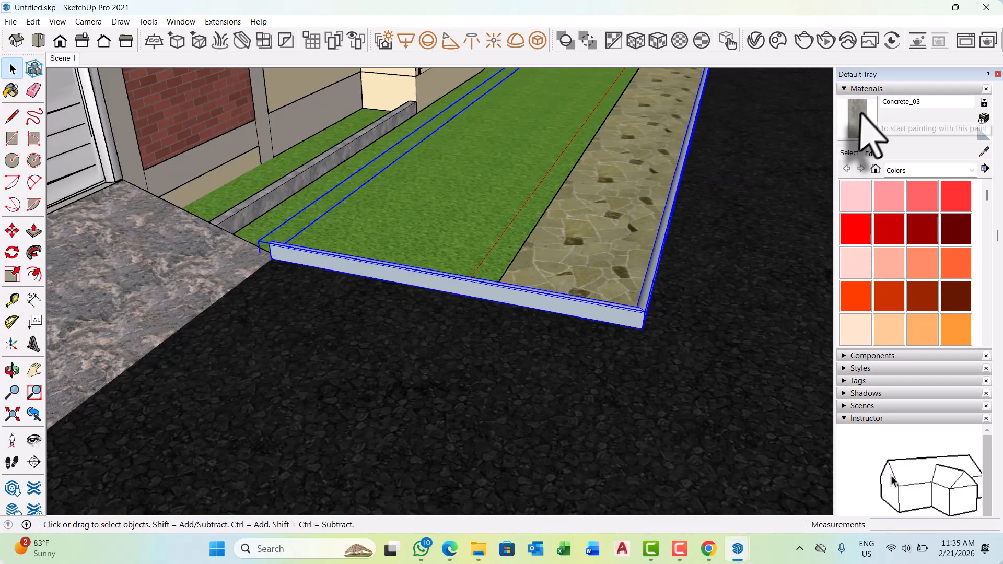
{"action": "scroll", "coordinate": [642, 303], "scroll_direction": "up", "scroll_amount": 3}
{"action": "left_click", "coordinate": [637, 319]}
{"action": "scroll", "coordinate": [637, 318], "scroll_direction": "down", "scroll_amount": 5}
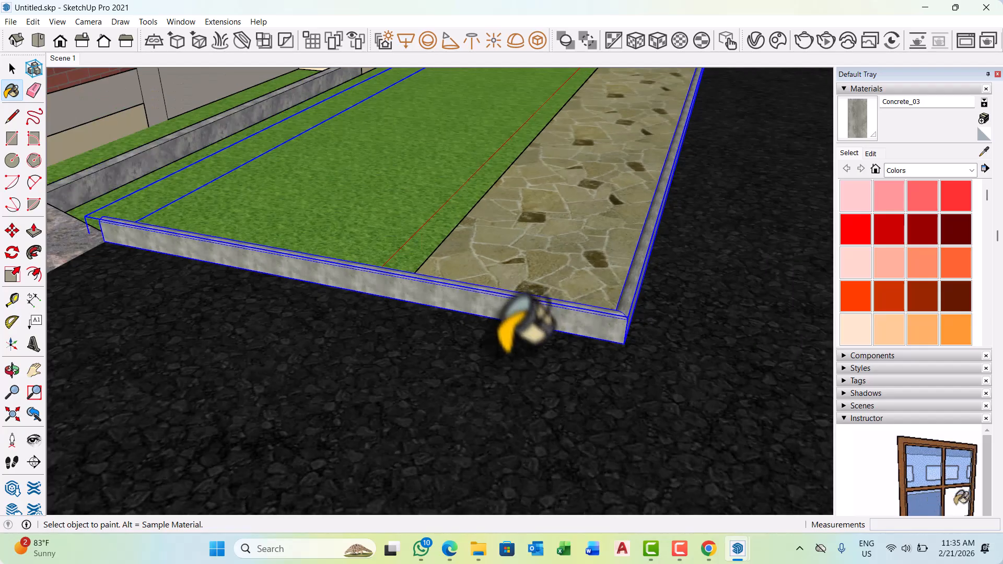
{"action": "key", "text": "space"}
Copy the kerb group about 4.3 m across the driveway toward the opposite footpath.
{"action": "middle_click_drag", "start_coordinate": [662, 386], "coordinate": [503, 333]}
{"action": "scroll", "coordinate": [506, 266], "scroll_direction": "down", "scroll_amount": 4}
{"action": "scroll", "coordinate": [156, 366], "scroll_direction": "down", "scroll_amount": 3}
{"action": "scroll", "coordinate": [363, 342], "scroll_direction": "down", "scroll_amount": 5}
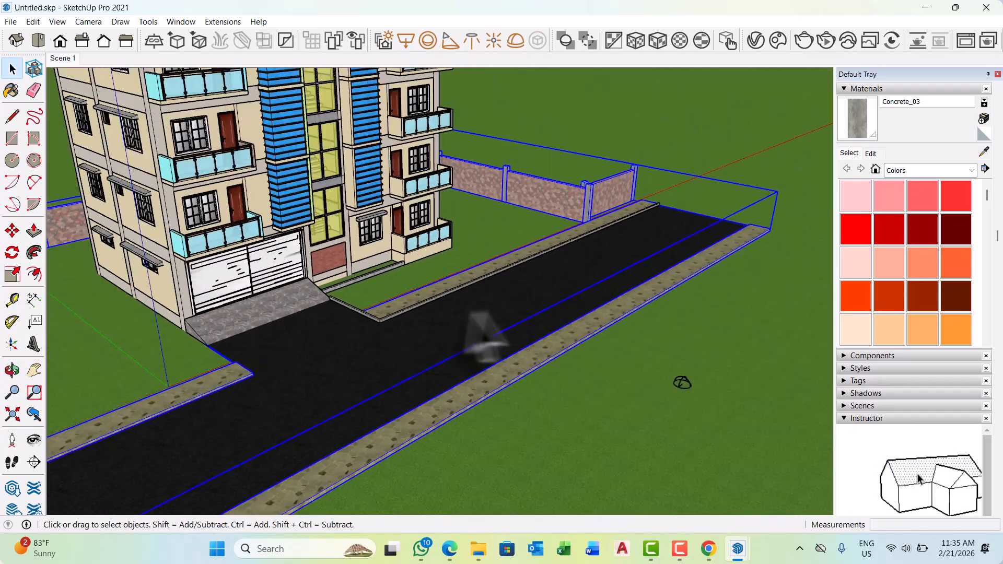
{"action": "middle_click_drag", "start_coordinate": [523, 277], "coordinate": [402, 303]}
{"action": "scroll", "coordinate": [532, 331], "scroll_direction": "down", "scroll_amount": 3}
{"action": "middle_click_drag", "start_coordinate": [501, 324], "coordinate": [619, 236]}
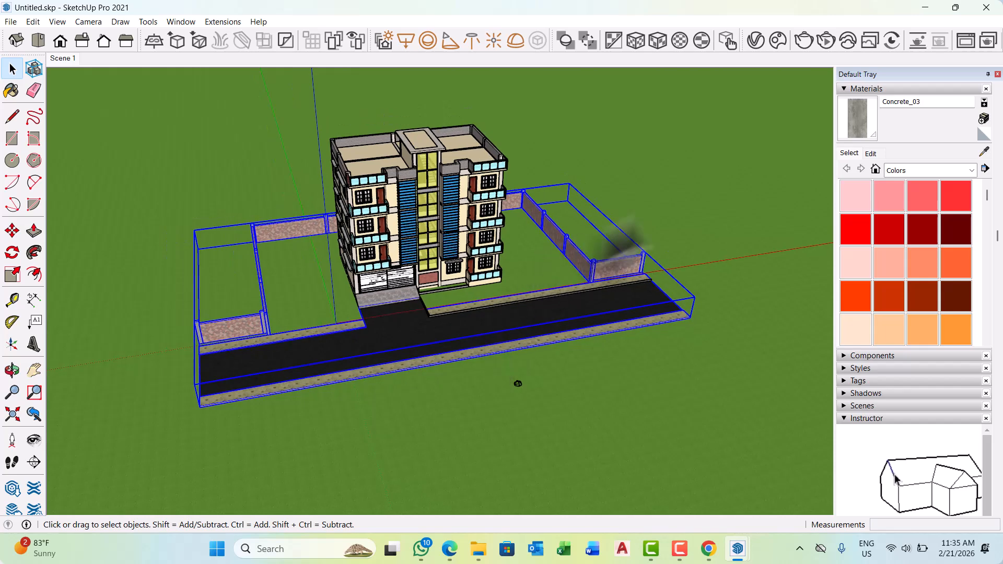
{"action": "scroll", "coordinate": [428, 331], "scroll_direction": "up", "scroll_amount": 8}
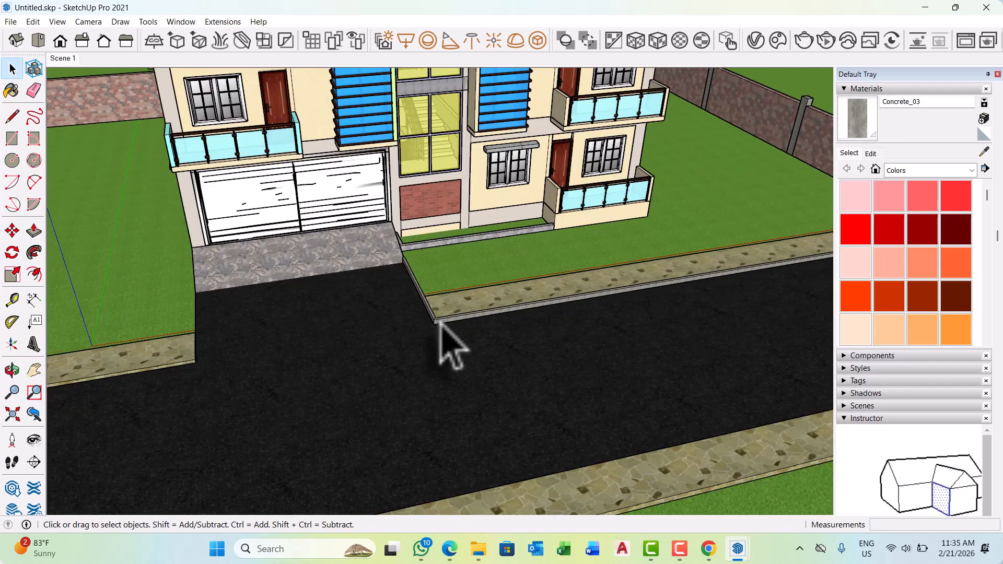
{"action": "key", "text": "m"}
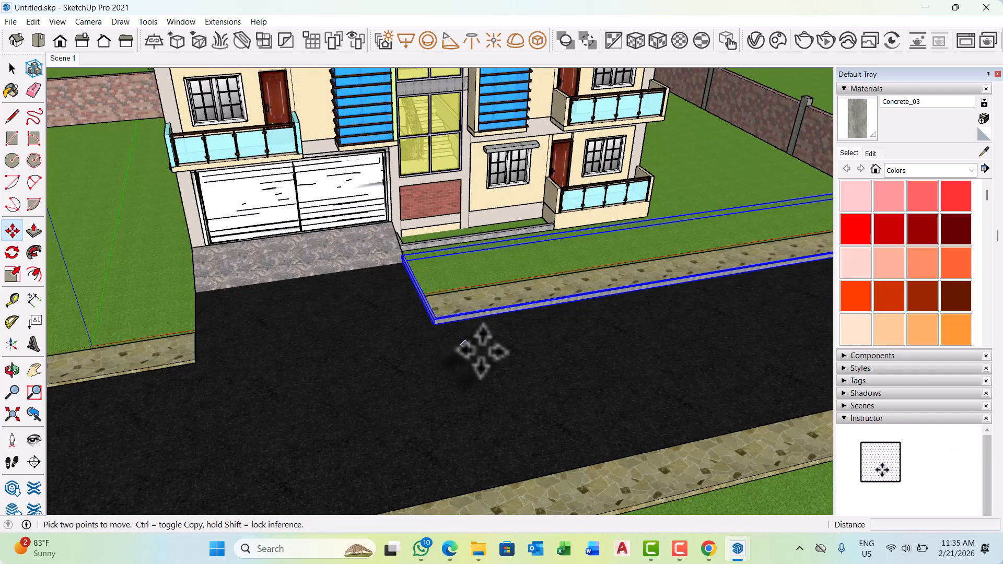
{"action": "left_click", "coordinate": [514, 364]}
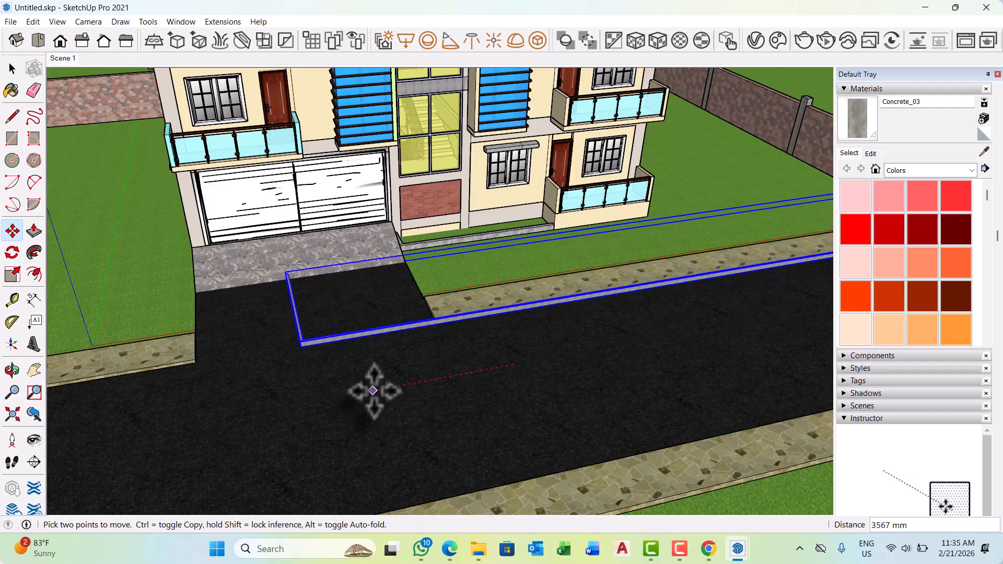
{"action": "left_click", "coordinate": [336, 396]}
{"action": "key", "text": "space"}
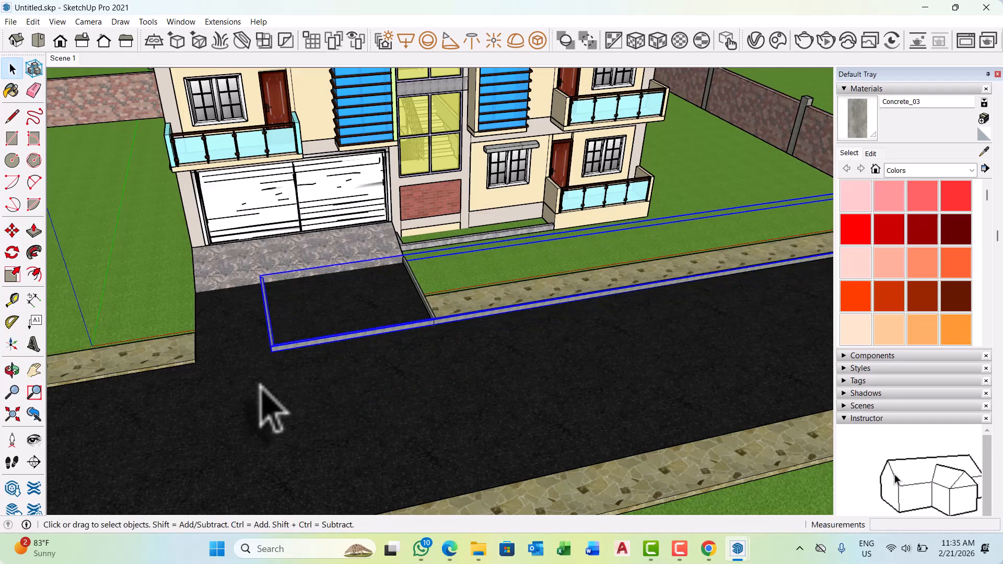
Mirror the copied kerb group by scaling it along the red axis by a factor of -1.
{"action": "key", "text": "s"}
{"action": "scroll", "coordinate": [256, 361], "scroll_direction": "up", "scroll_amount": 5}
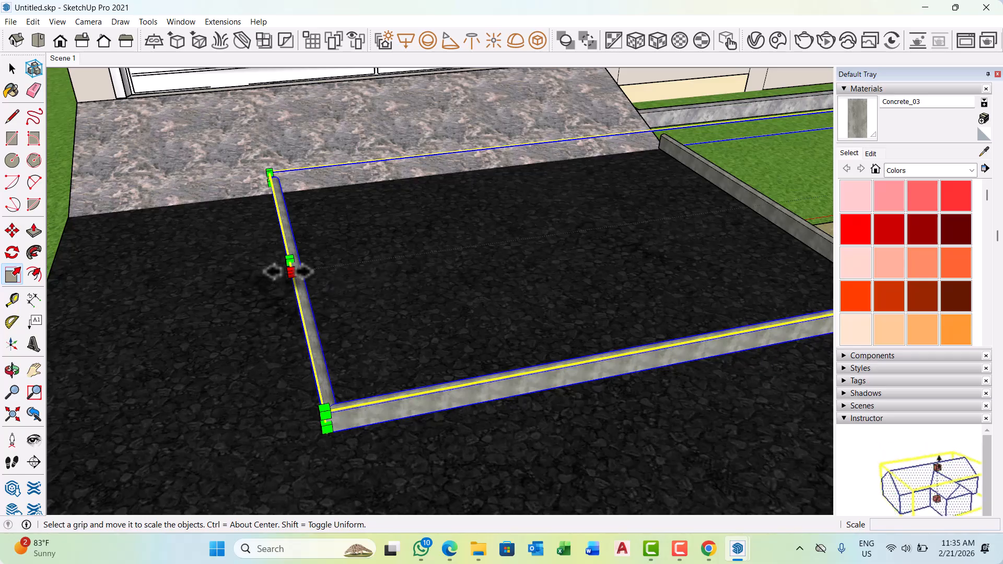
{"action": "left_click_drag", "start_coordinate": [291, 271], "coordinate": [260, 274]}
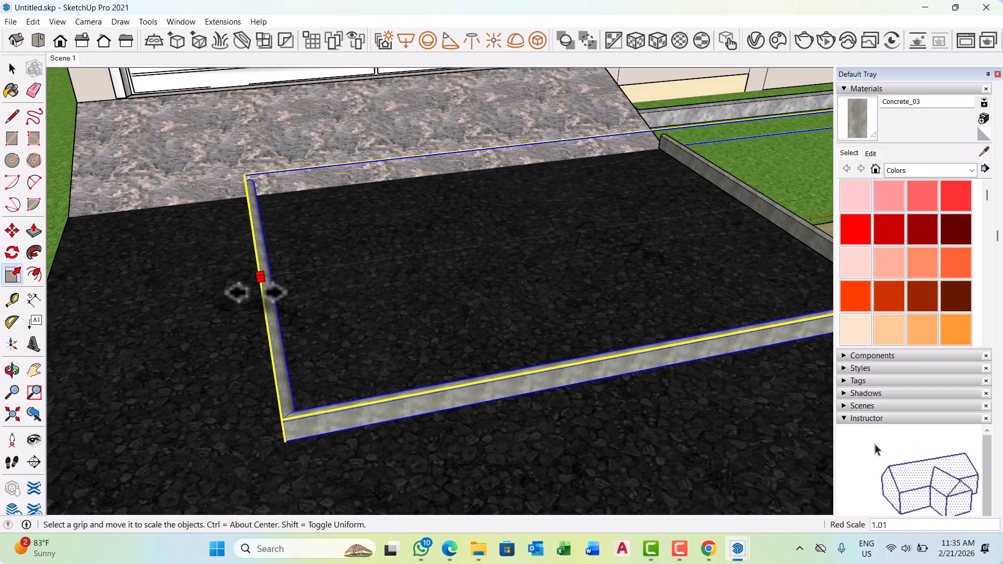
{"action": "type", "text": "1"}
{"action": "key", "text": "Return"}
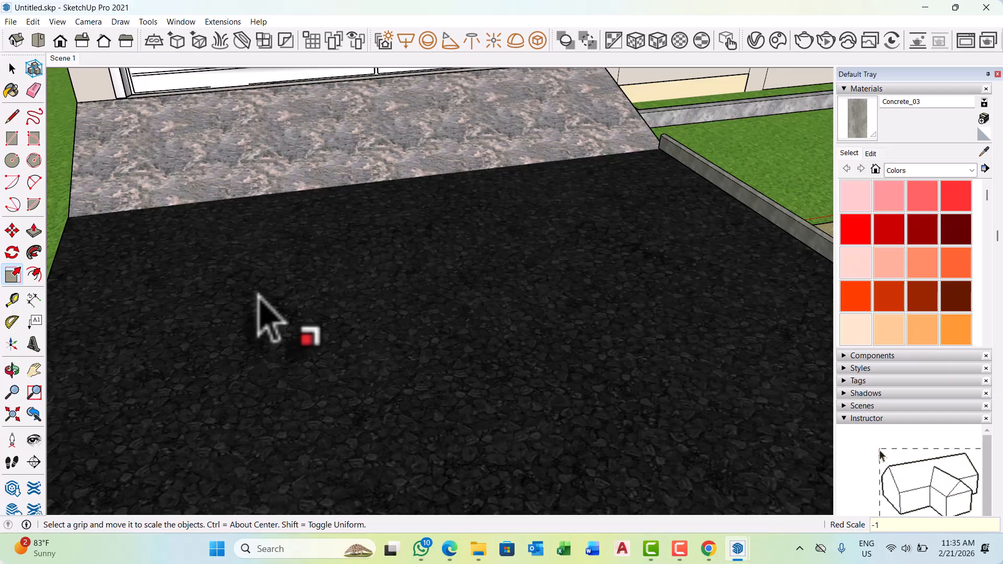
{"action": "scroll", "coordinate": [270, 318], "scroll_direction": "down", "scroll_amount": 10}
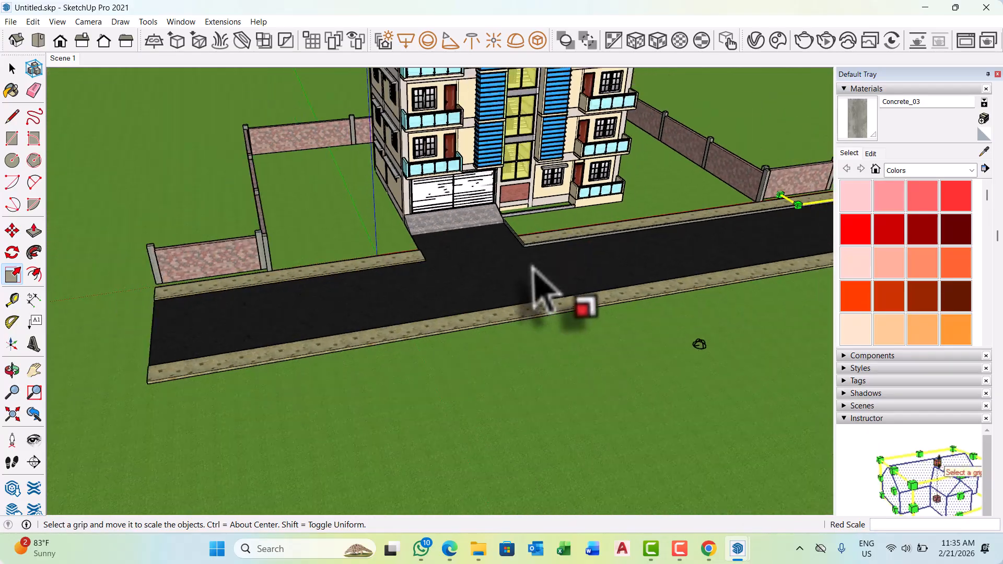
{"action": "scroll", "coordinate": [532, 268], "scroll_direction": "down", "scroll_amount": 8}
{"action": "key", "text": "space"}
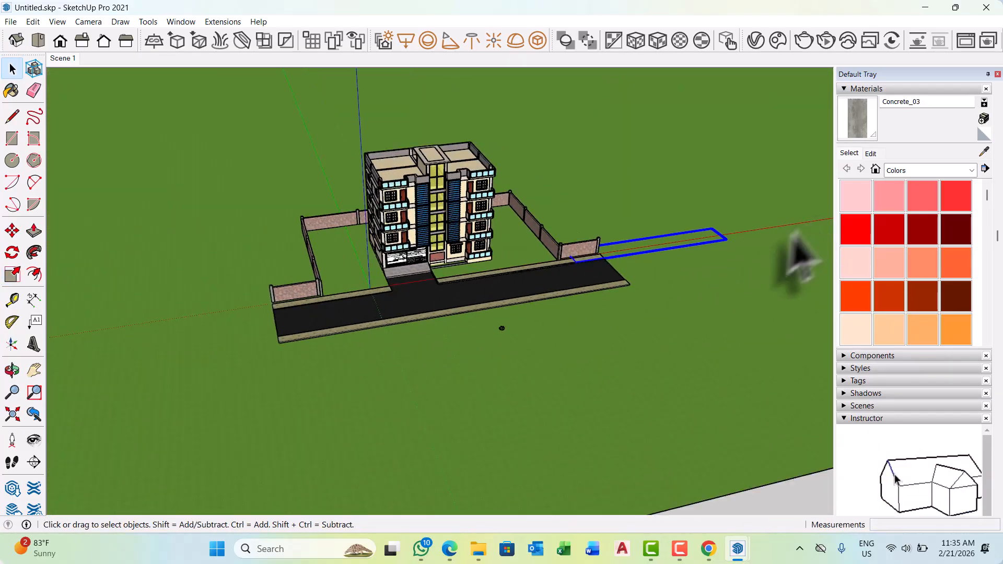
Move the mirrored kerb group about 50 m along the red axis onto the footpath corner on the opposite side of the driveway.
{"action": "scroll", "coordinate": [773, 261], "scroll_direction": "up", "scroll_amount": 4}
{"action": "middle_click_drag", "start_coordinate": [750, 264], "coordinate": [609, 307]}
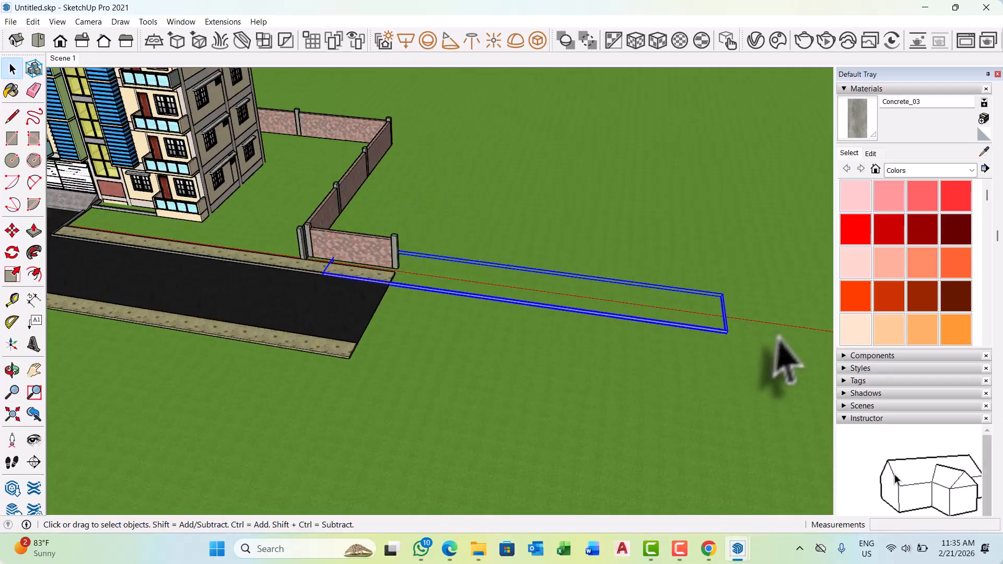
{"action": "scroll", "coordinate": [758, 366], "scroll_direction": "up", "scroll_amount": 8}
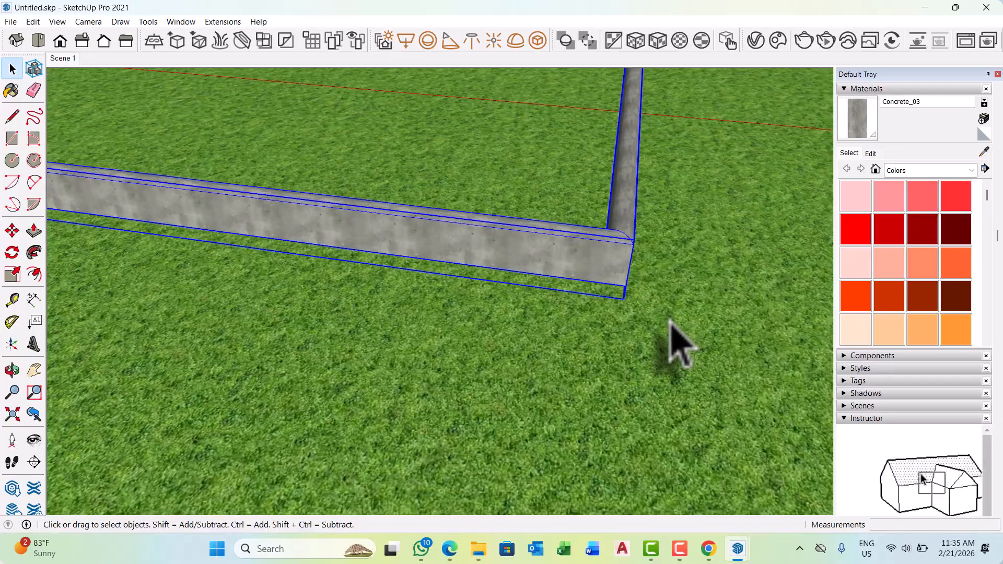
{"action": "key", "text": "m"}
{"action": "scroll", "coordinate": [670, 321], "scroll_direction": "up", "scroll_amount": 2}
{"action": "left_click", "coordinate": [609, 286]}
{"action": "scroll", "coordinate": [750, 320], "scroll_direction": "down", "scroll_amount": 2}
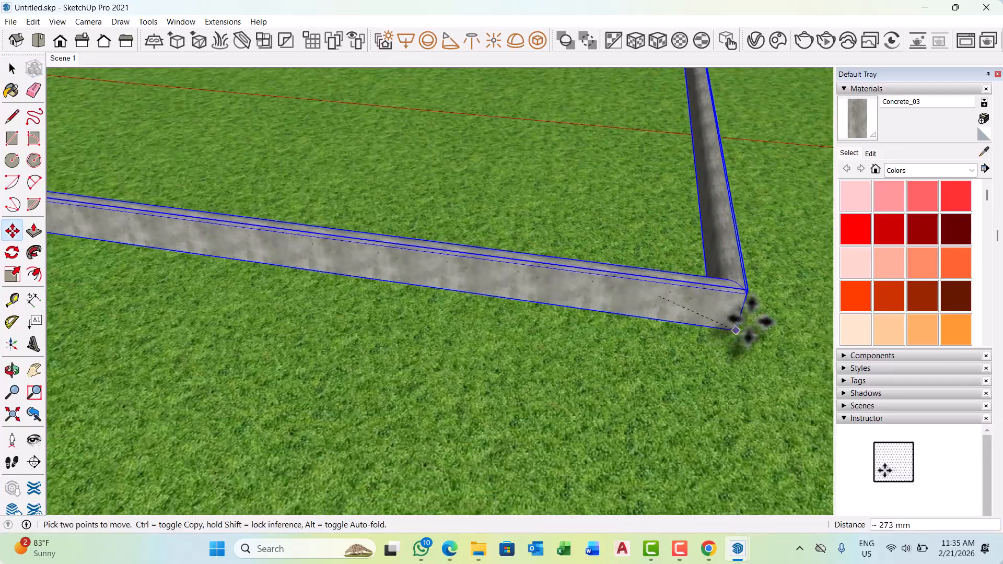
{"action": "scroll", "coordinate": [750, 320], "scroll_direction": "down", "scroll_amount": 6}
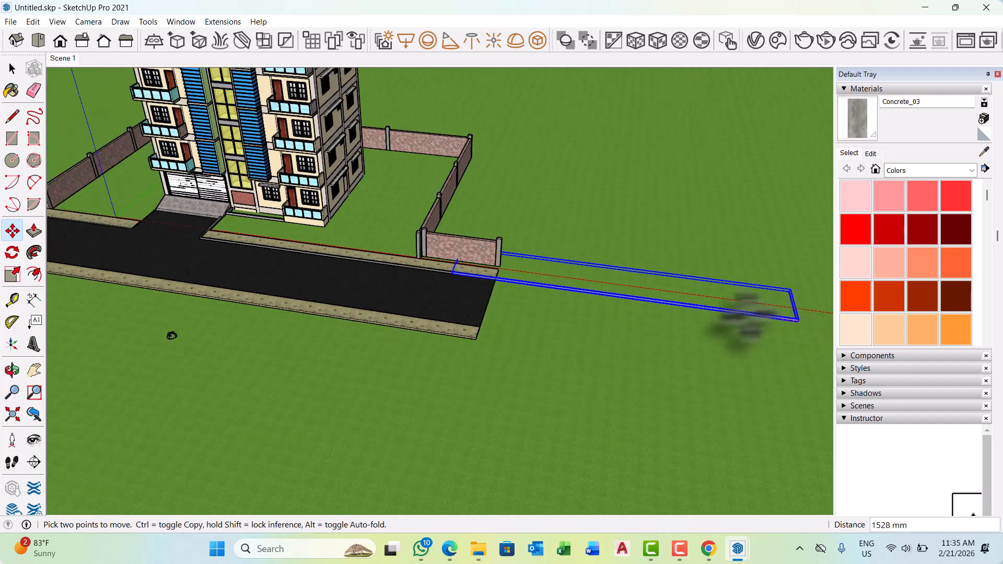
{"action": "scroll", "coordinate": [750, 320], "scroll_direction": "down", "scroll_amount": 1}
{"action": "scroll", "coordinate": [206, 225], "scroll_direction": "up", "scroll_amount": 8}
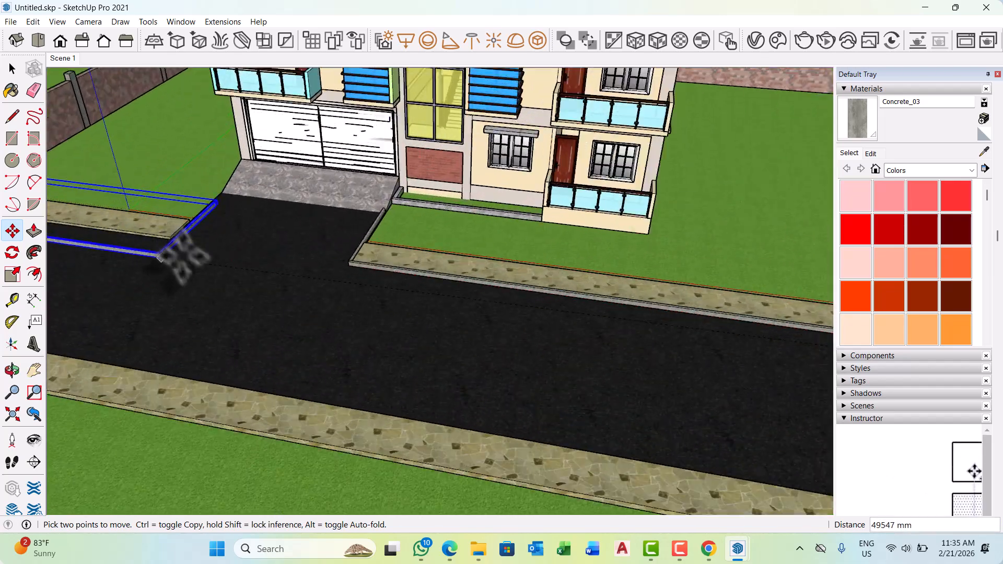
{"action": "scroll", "coordinate": [154, 214], "scroll_direction": "up", "scroll_amount": 2}
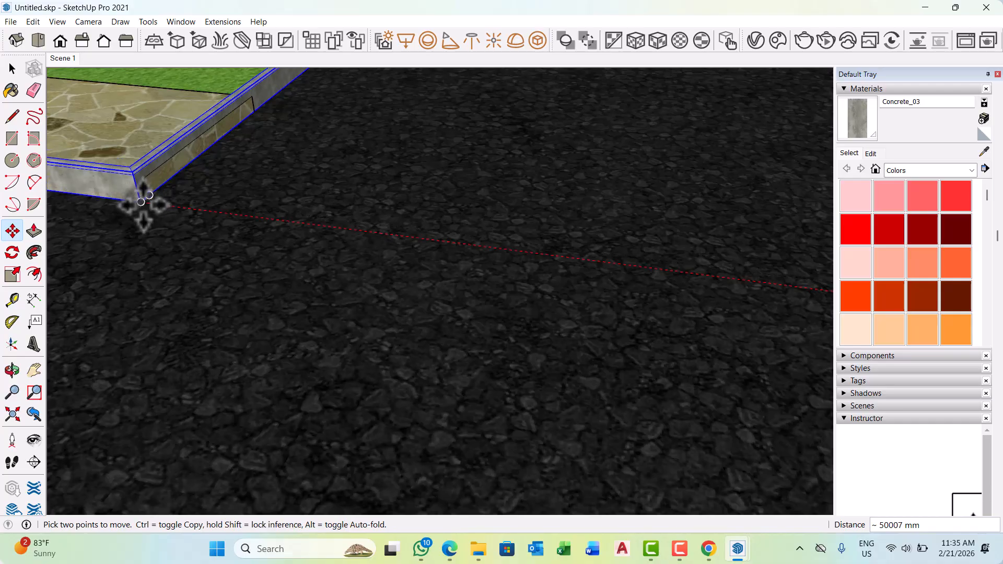
{"action": "scroll", "coordinate": [142, 202], "scroll_direction": "up", "scroll_amount": 3}
{"action": "left_click", "coordinate": [142, 201]}
Shift the mirrored kerb group about 79 mm along the red axis to fit the footpath corner.
{"action": "scroll", "coordinate": [201, 257], "scroll_direction": "down", "scroll_amount": 2}
{"action": "middle_click_drag", "start_coordinate": [210, 264], "coordinate": [554, 266]}
{"action": "scroll", "coordinate": [456, 217], "scroll_direction": "down", "scroll_amount": 3}
{"action": "scroll", "coordinate": [368, 325], "scroll_direction": "up", "scroll_amount": 2}
{"action": "scroll", "coordinate": [372, 317], "scroll_direction": "up", "scroll_amount": 3}
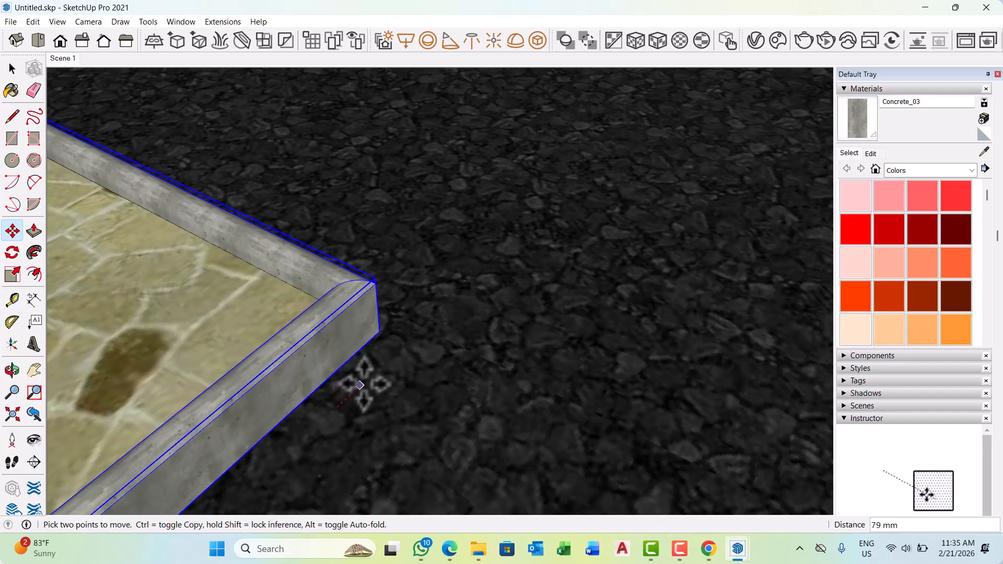
{"action": "scroll", "coordinate": [359, 385], "scroll_direction": "down", "scroll_amount": 6}
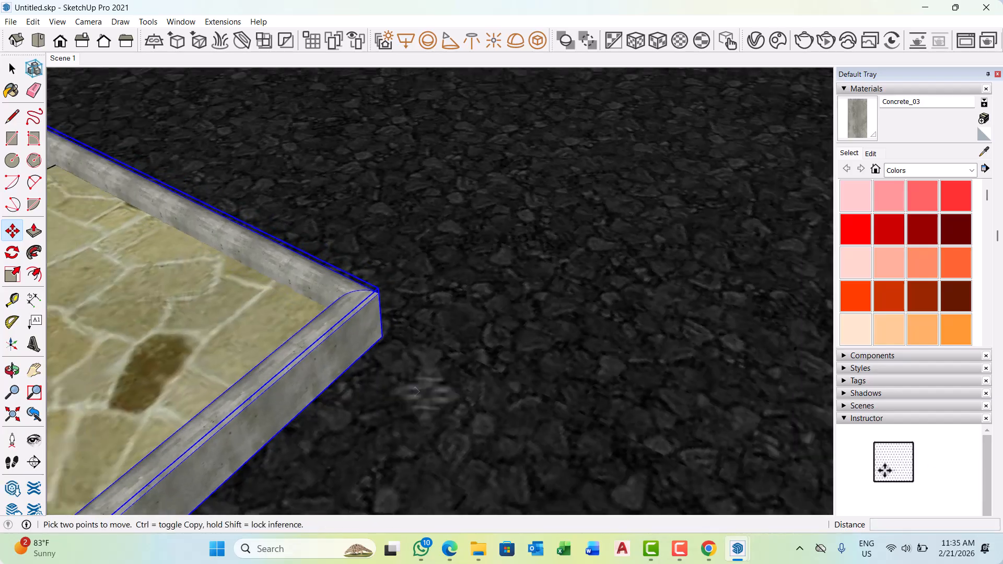
{"action": "key", "text": "space"}
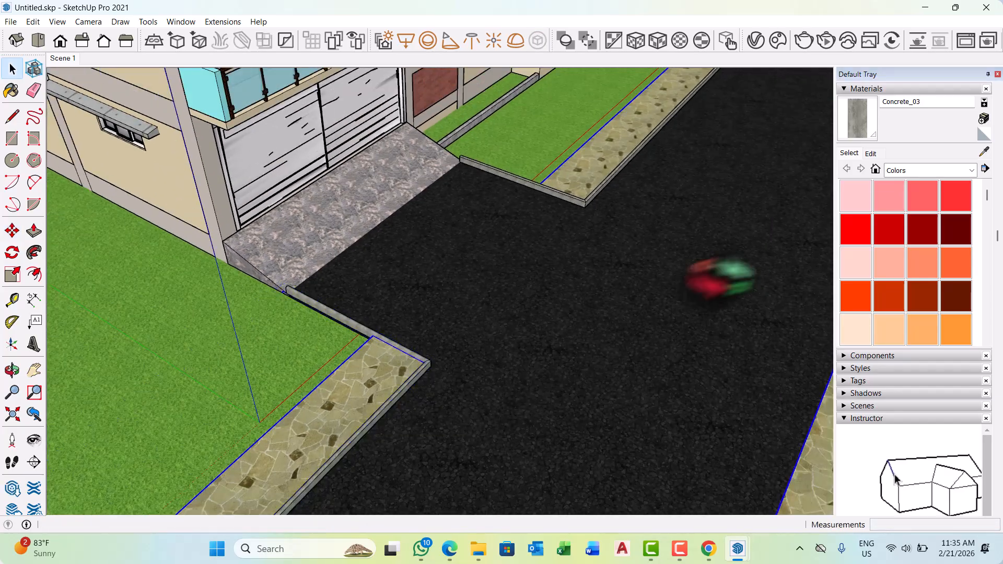
Examine the kerbs on both sides of the driveway and the narrow grass bed in front of the building.
{"action": "middle_click_drag", "start_coordinate": [720, 277], "coordinate": [334, 177]}
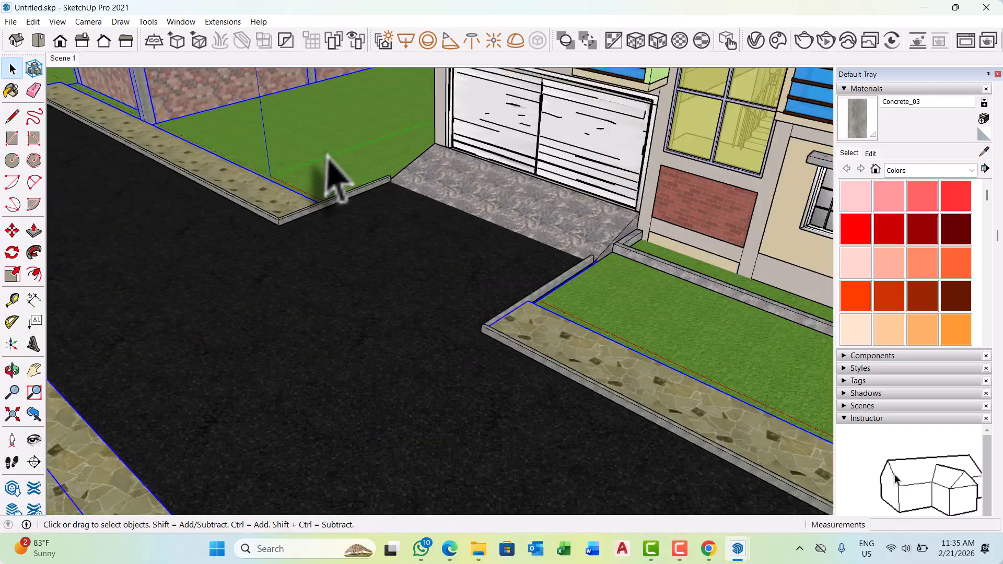
{"action": "scroll", "coordinate": [334, 178], "scroll_direction": "up", "scroll_amount": 2}
{"action": "scroll", "coordinate": [454, 425], "scroll_direction": "down", "scroll_amount": 5}
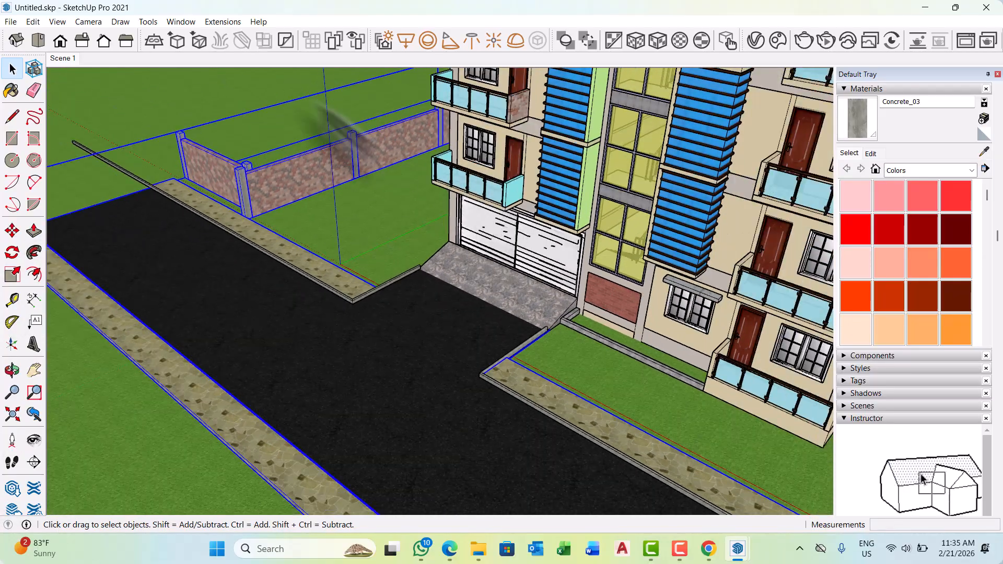
{"action": "scroll", "coordinate": [334, 287], "scroll_direction": "down", "scroll_amount": 8}
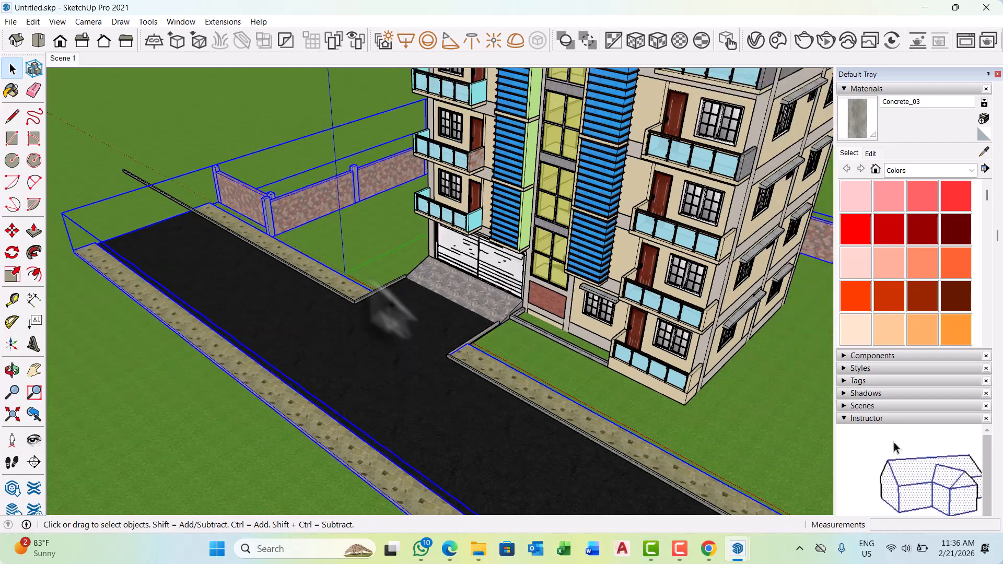
{"action": "scroll", "coordinate": [447, 220], "scroll_direction": "down", "scroll_amount": 1}
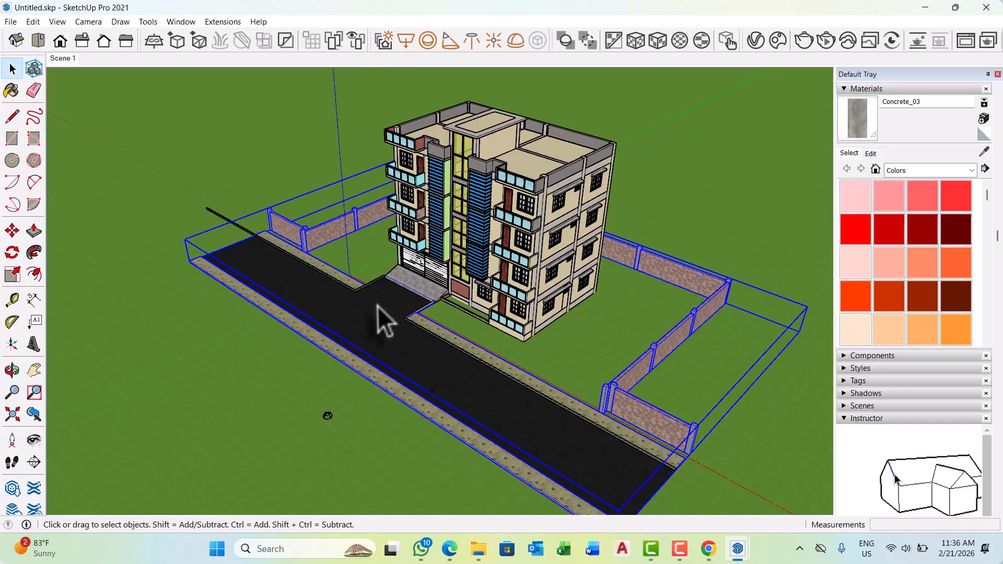
{"action": "scroll", "coordinate": [392, 302], "scroll_direction": "up", "scroll_amount": 8}
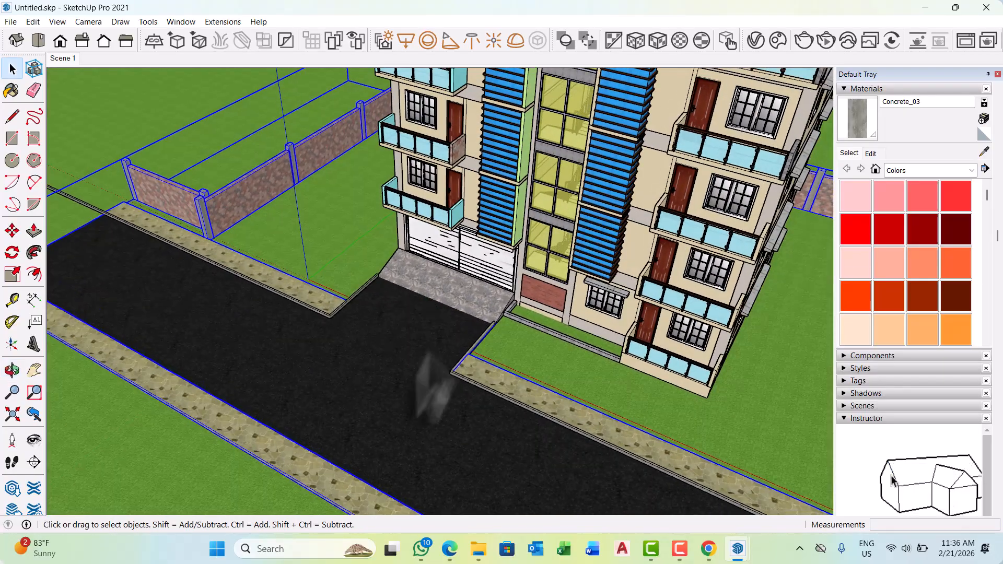
{"action": "scroll", "coordinate": [403, 400], "scroll_direction": "up", "scroll_amount": 1}
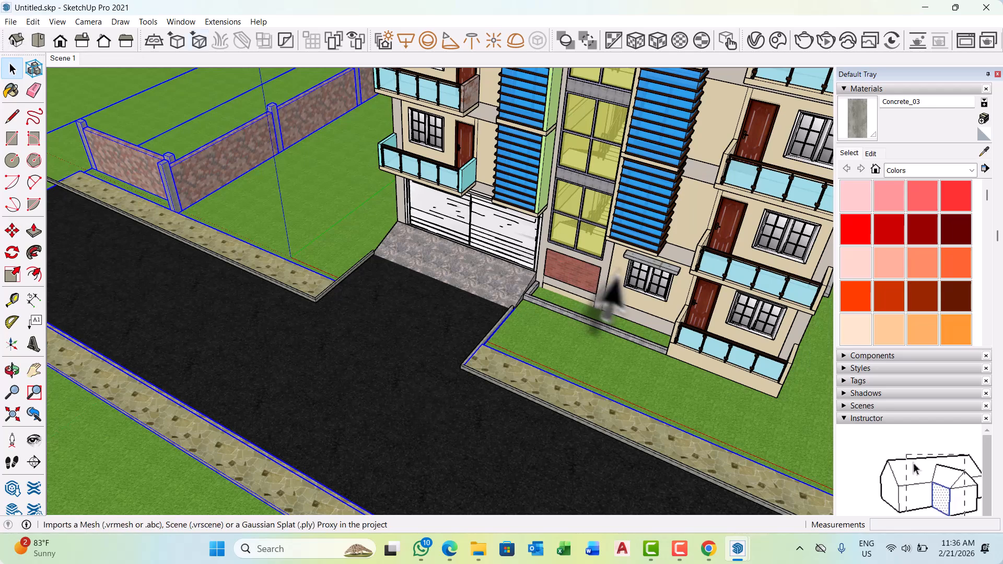
{"action": "scroll", "coordinate": [609, 287], "scroll_direction": "up", "scroll_amount": 7}
{"action": "middle_click_drag", "start_coordinate": [556, 340], "coordinate": [556, 360]}
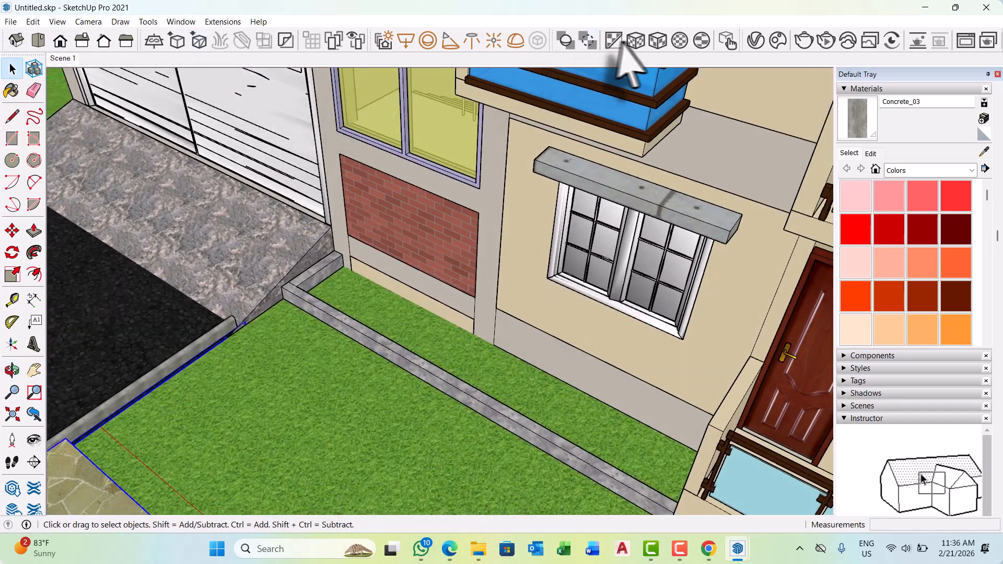
Open the Chaos Cosmos Browser from the V-Ray Asset Editor and show the downloaded Vegetation category of 3D models.
{"action": "left_click", "coordinate": [748, 38]}
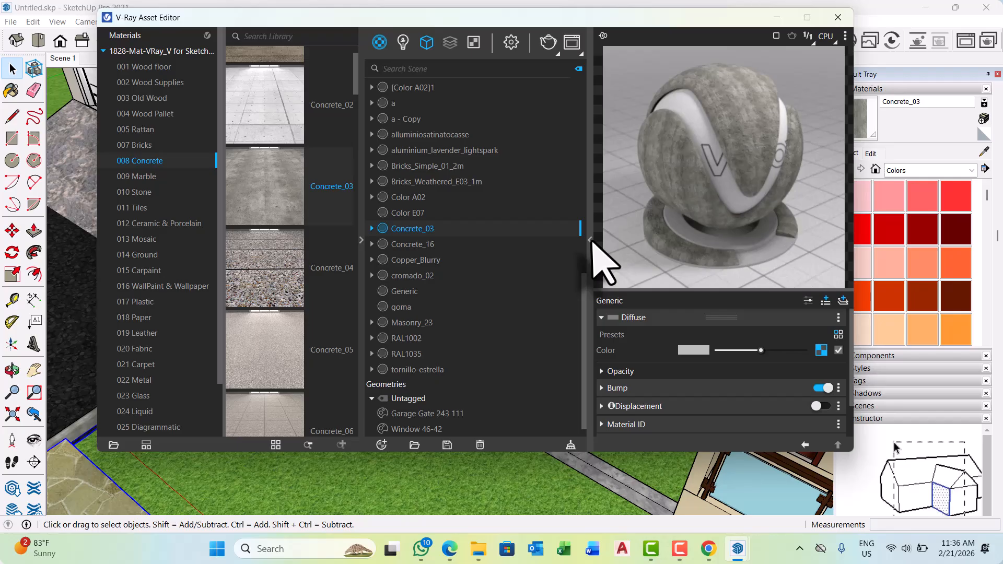
{"action": "left_click", "coordinate": [590, 239]}
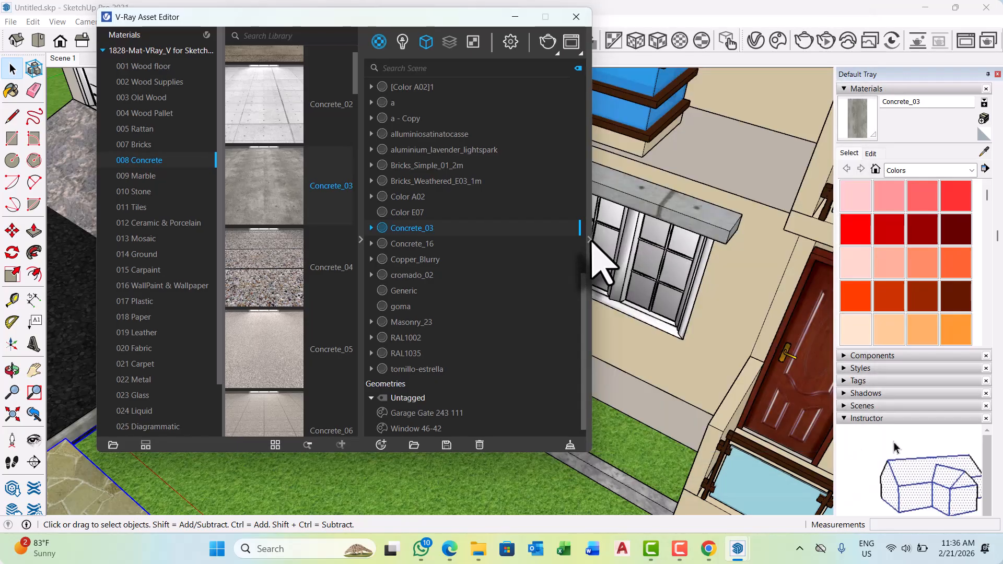
{"action": "left_click", "coordinate": [121, 37]}
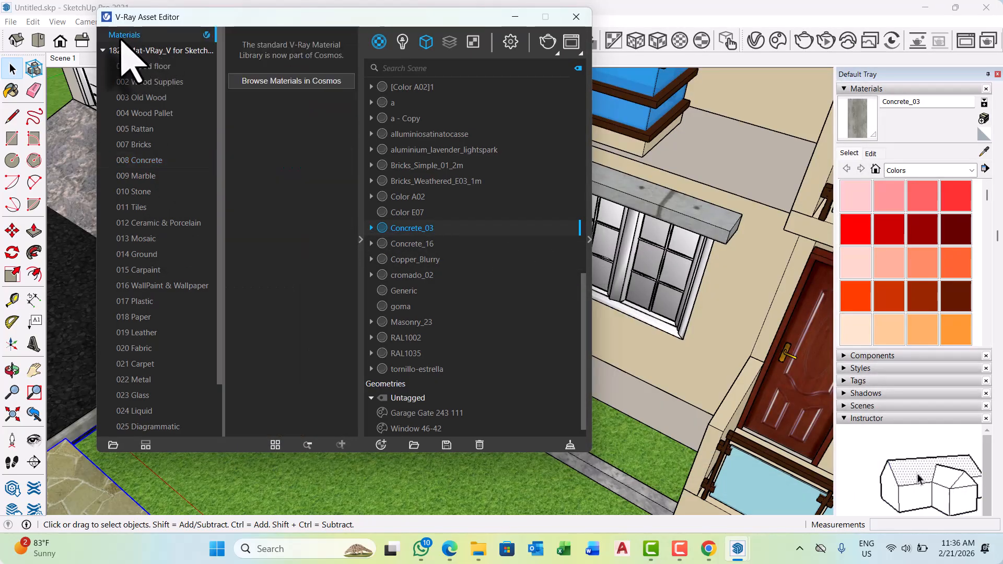
{"action": "left_click", "coordinate": [265, 84]}
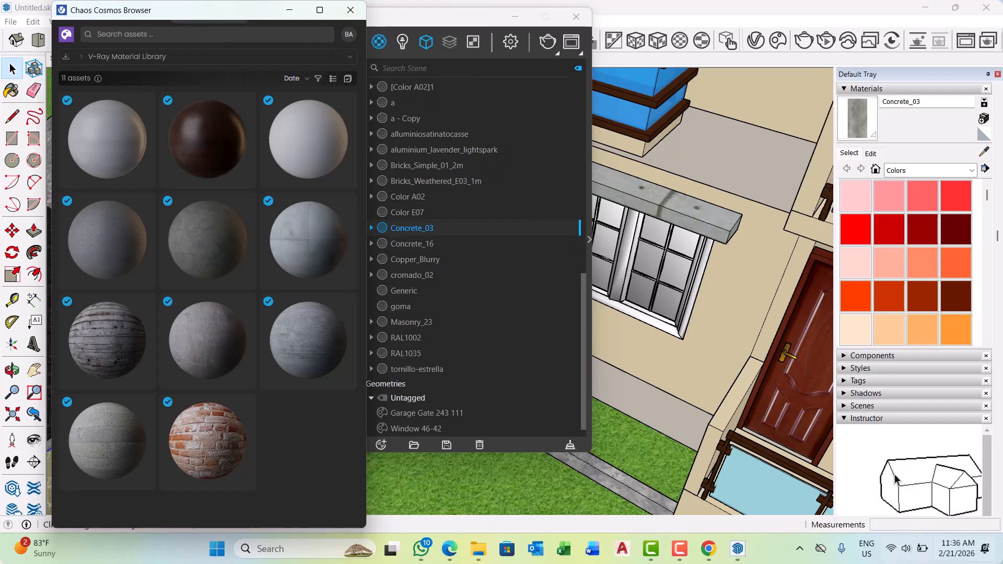
{"action": "left_click", "coordinate": [295, 59]}
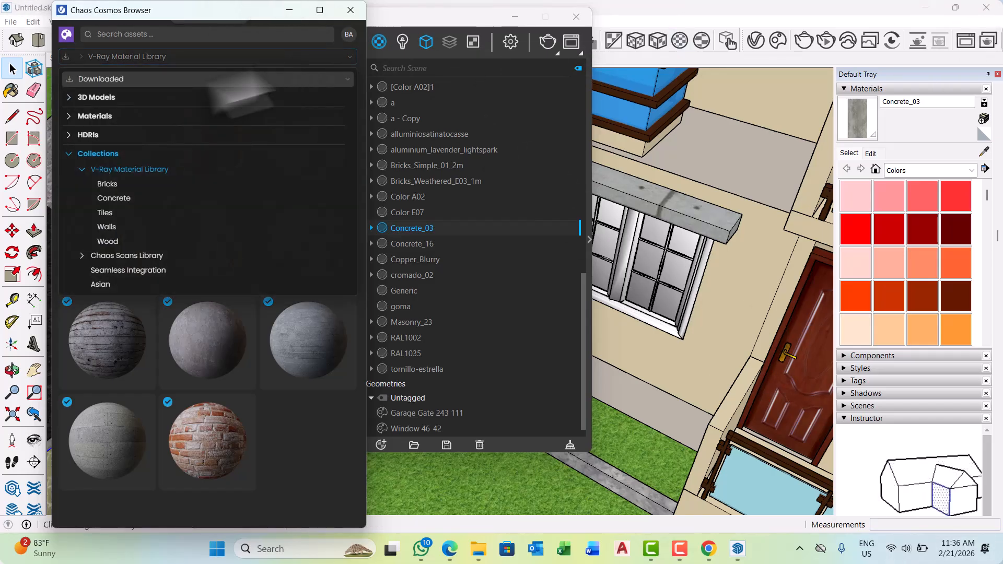
{"action": "left_click", "coordinate": [112, 102]}
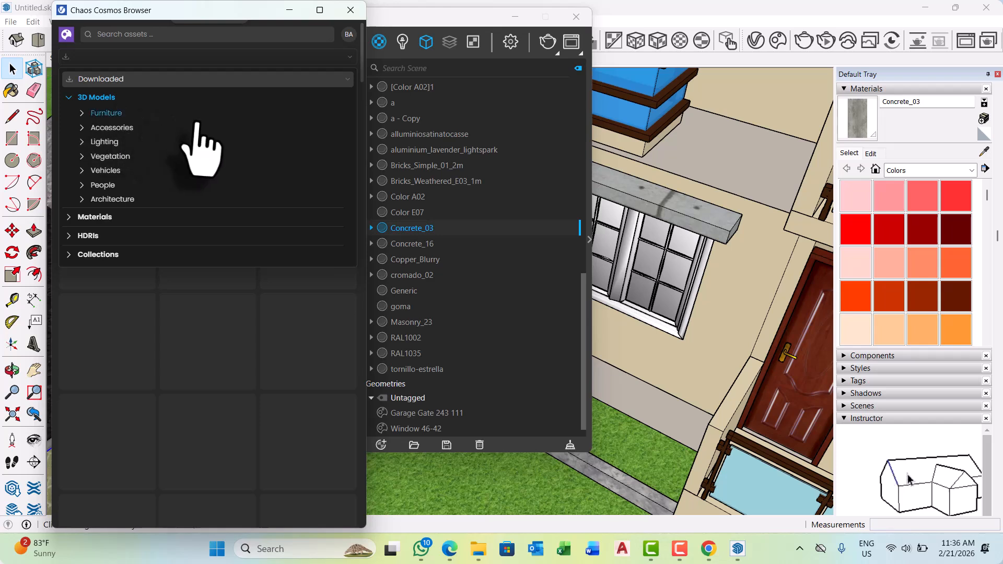
{"action": "left_click", "coordinate": [107, 157]}
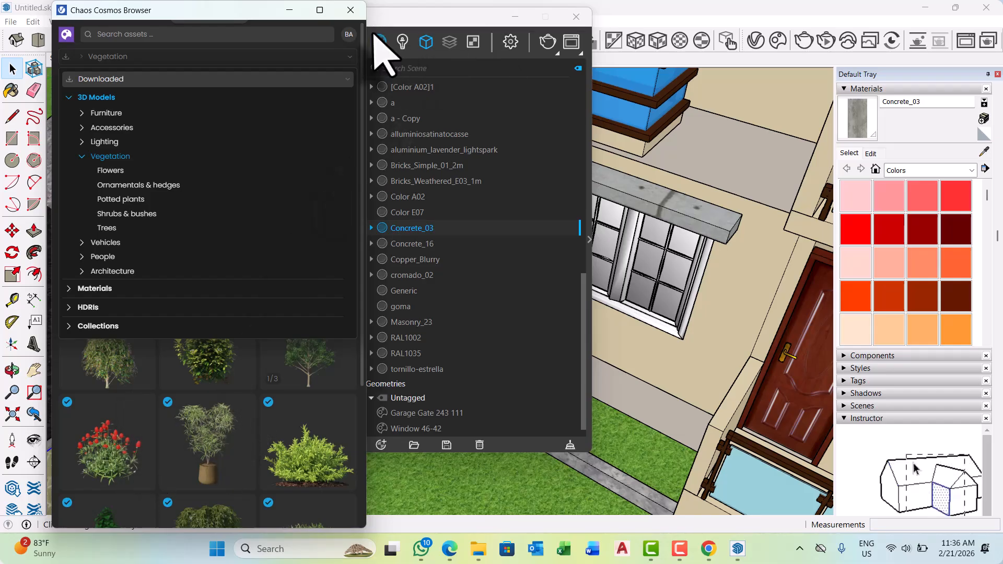
Browse the downloaded vegetation assets and import the Large Boxwood Plant into the model.
{"action": "left_click_drag", "start_coordinate": [230, 12], "coordinate": [206, 1]}
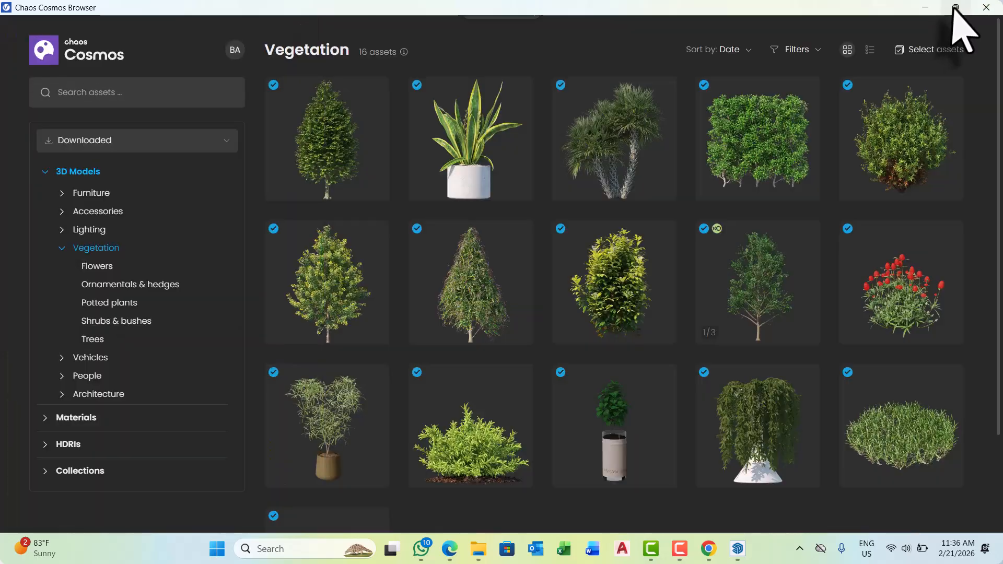
{"action": "mouse_move", "coordinate": [953, 7]}
{"action": "scroll", "coordinate": [705, 267], "scroll_direction": "down", "scroll_amount": 2}
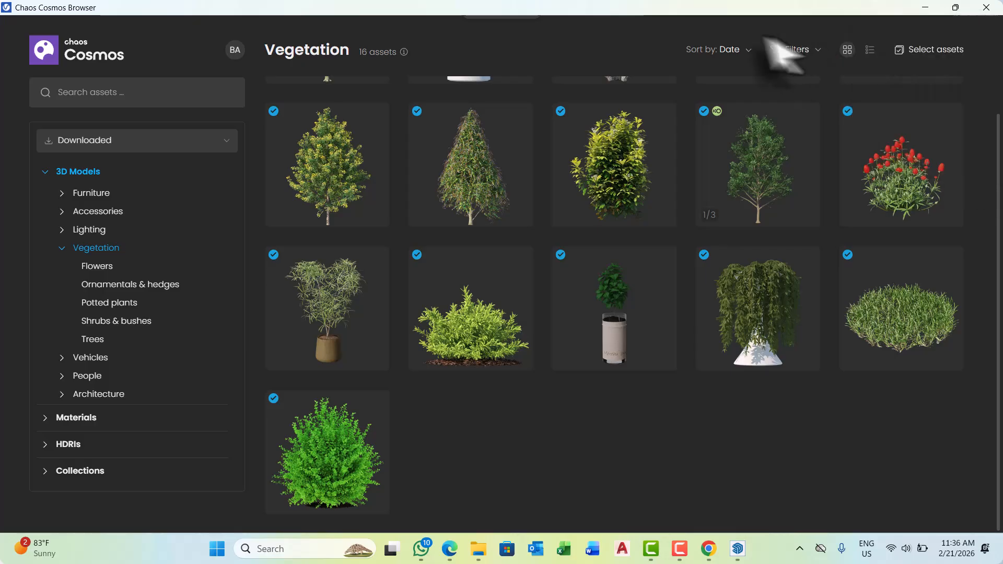
{"action": "left_click_drag", "start_coordinate": [502, 13], "coordinate": [194, 31]}
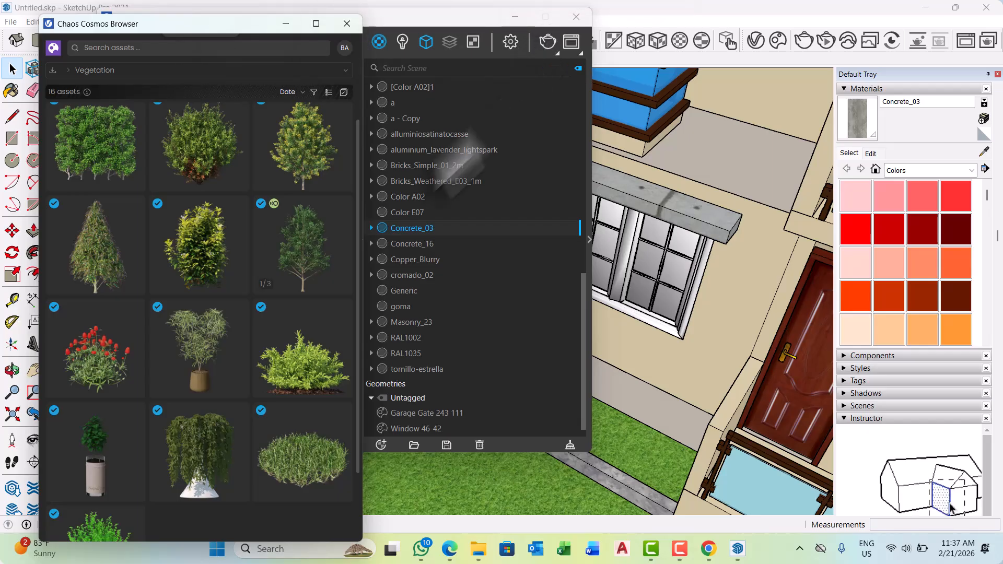
{"action": "scroll", "coordinate": [275, 347], "scroll_direction": "down", "scroll_amount": 1}
{"action": "scroll", "coordinate": [274, 348], "scroll_direction": "down", "scroll_amount": 1}
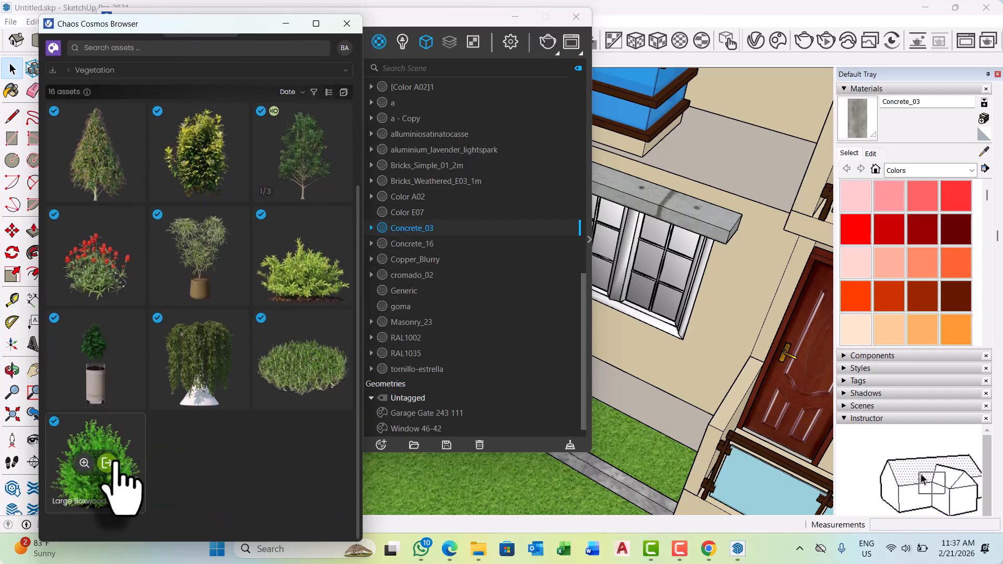
{"action": "left_click", "coordinate": [106, 463]}
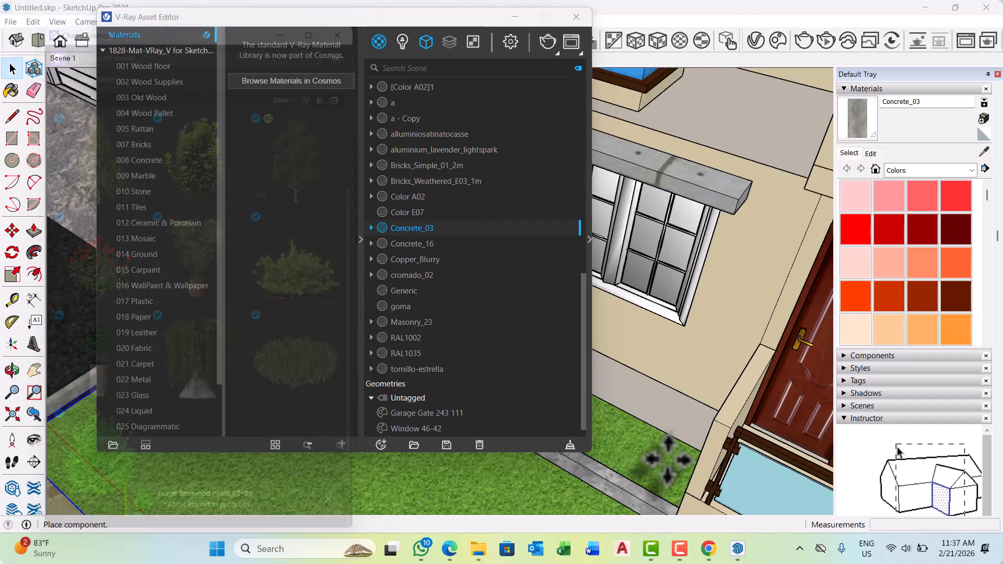
Place the Large Boxwood Plant in the narrow grass bed below the ground-floor window and minimize the Asset Editor.
{"action": "middle_click_drag", "start_coordinate": [634, 446], "coordinate": [747, 326]}
{"action": "scroll", "coordinate": [699, 361], "scroll_direction": "up", "scroll_amount": 4}
{"action": "scroll", "coordinate": [746, 326], "scroll_direction": "up", "scroll_amount": 2}
{"action": "left_click", "coordinate": [728, 340]}
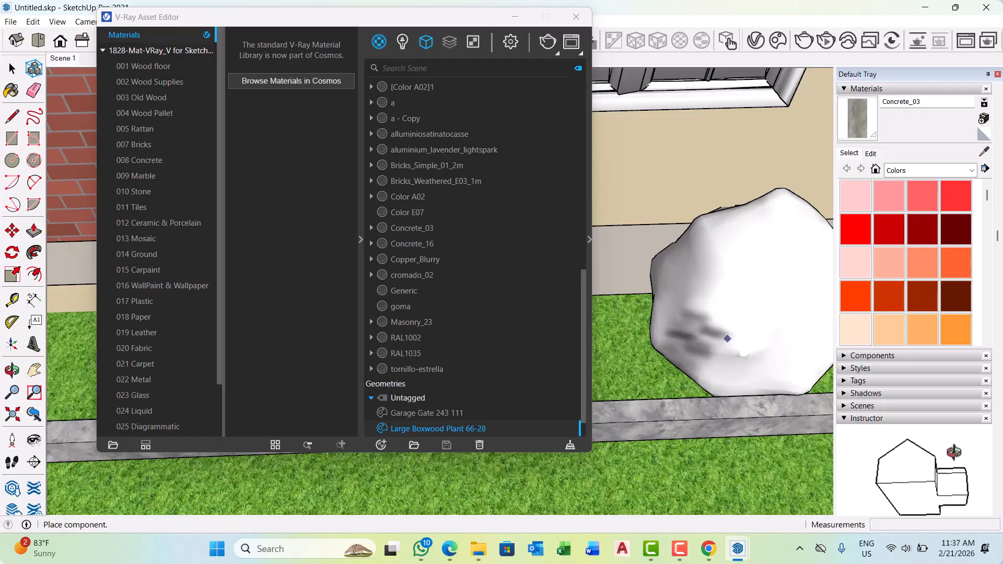
{"action": "left_click", "coordinate": [515, 18]}
Place a second Large Boxwood Plant beside the first one in the grass bed below the window.
{"action": "scroll", "coordinate": [580, 379], "scroll_direction": "down", "scroll_amount": 2}
{"action": "middle_click_drag", "start_coordinate": [527, 358], "coordinate": [620, 303]}
{"action": "scroll", "coordinate": [618, 301], "scroll_direction": "up", "scroll_amount": 4}
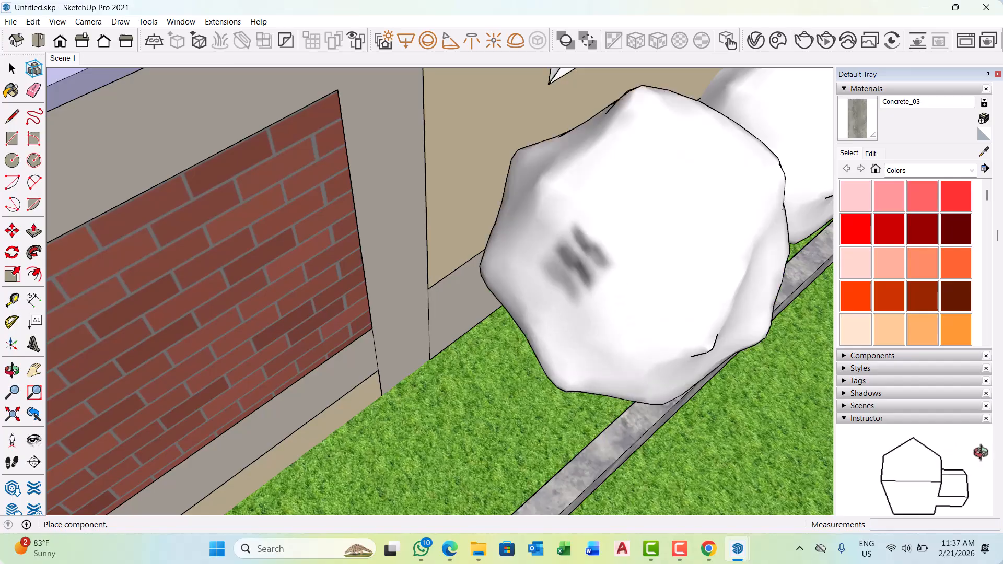
{"action": "scroll", "coordinate": [608, 324], "scroll_direction": "down", "scroll_amount": 4}
{"action": "middle_click_drag", "start_coordinate": [605, 336], "coordinate": [420, 255]}
{"action": "scroll", "coordinate": [425, 260], "scroll_direction": "down", "scroll_amount": 4}
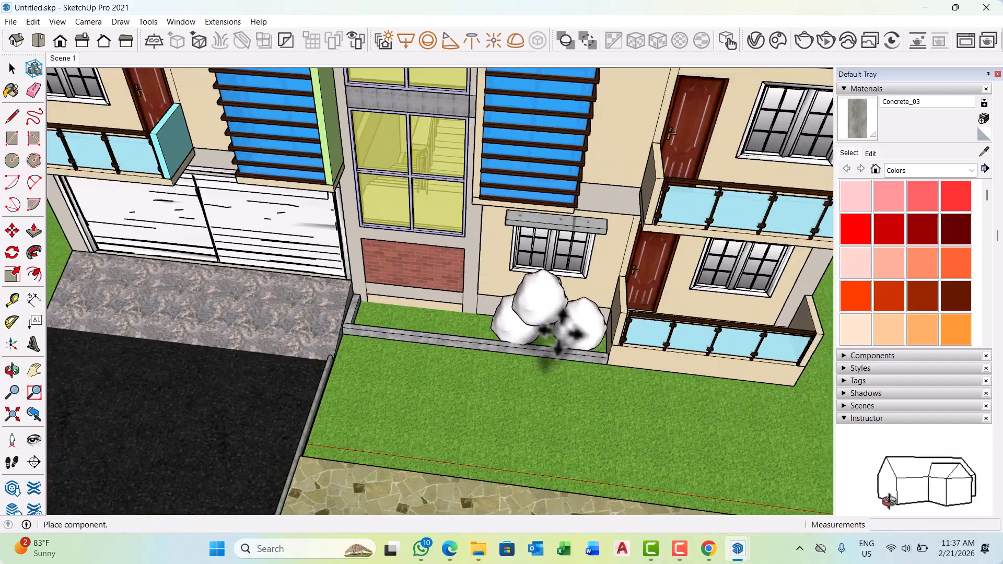
{"action": "middle_click_drag", "start_coordinate": [555, 342], "coordinate": [516, 369]}
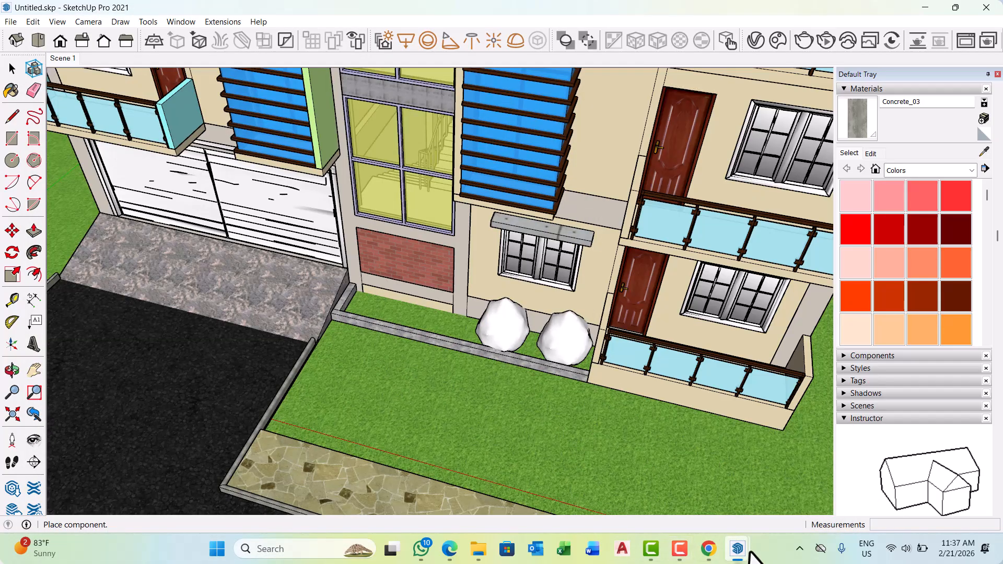
Reopen the Chaos Cosmos Browser from the V-Ray Asset Editor and show the downloaded Vegetation category of 3D models.
{"action": "mouse_move", "coordinate": [751, 554]}
{"action": "left_click", "coordinate": [787, 501]}
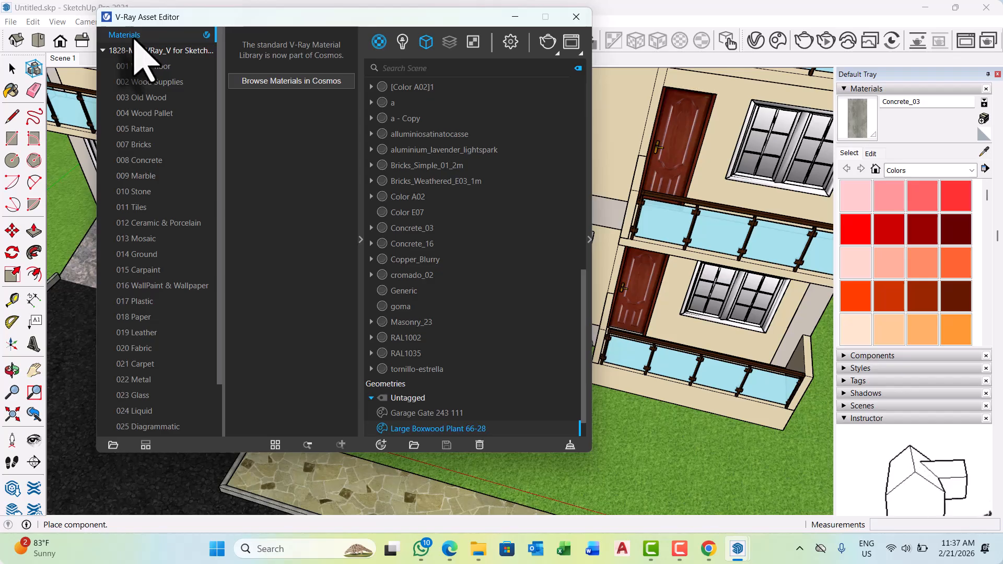
{"action": "left_click", "coordinate": [276, 86]}
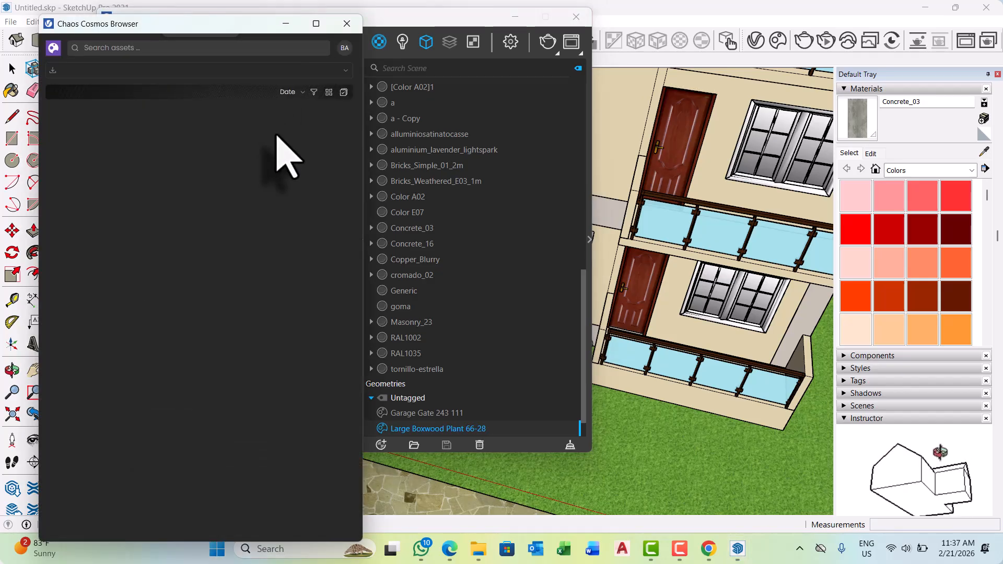
{"action": "left_click", "coordinate": [299, 73]}
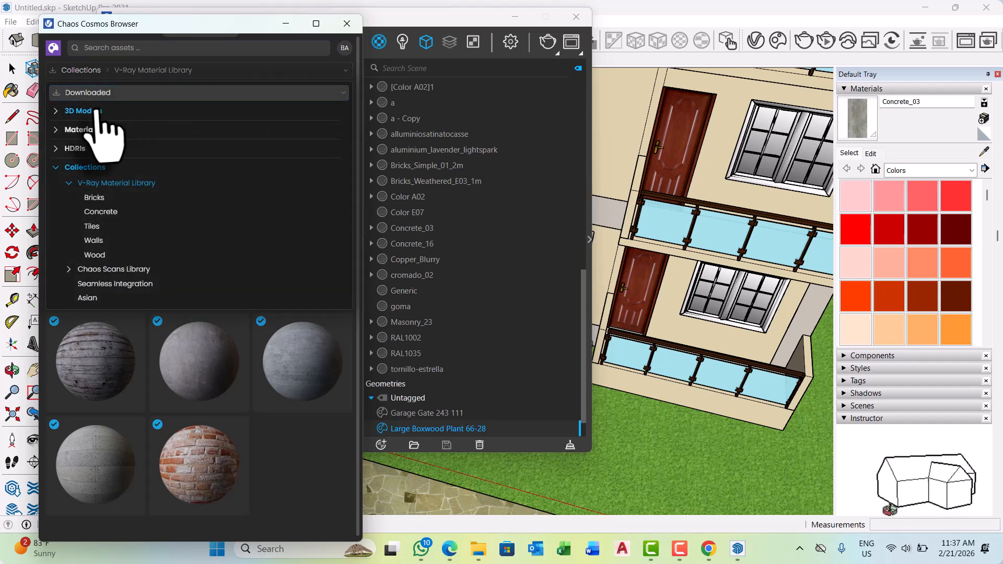
{"action": "left_click", "coordinate": [82, 110]}
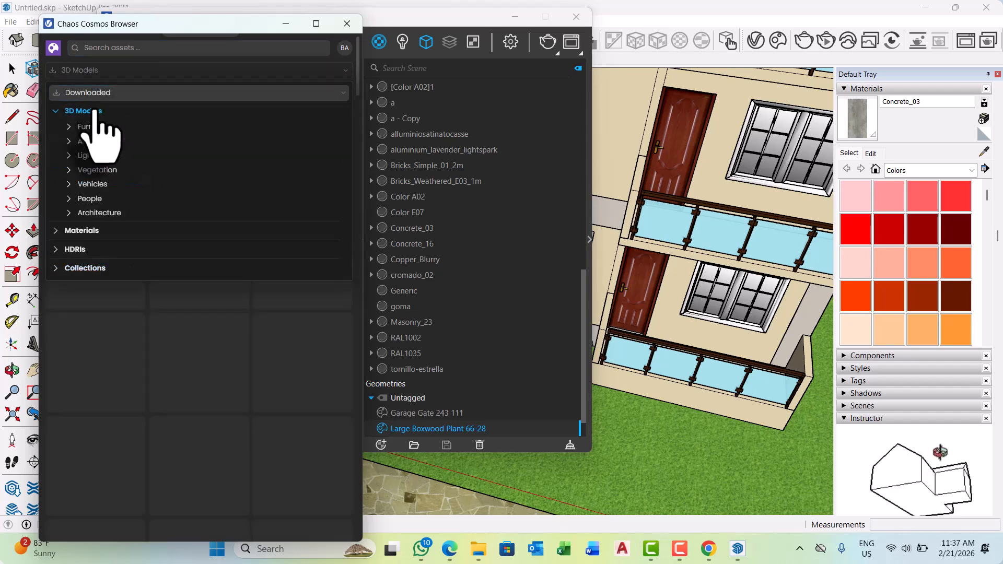
{"action": "left_click", "coordinate": [100, 171]}
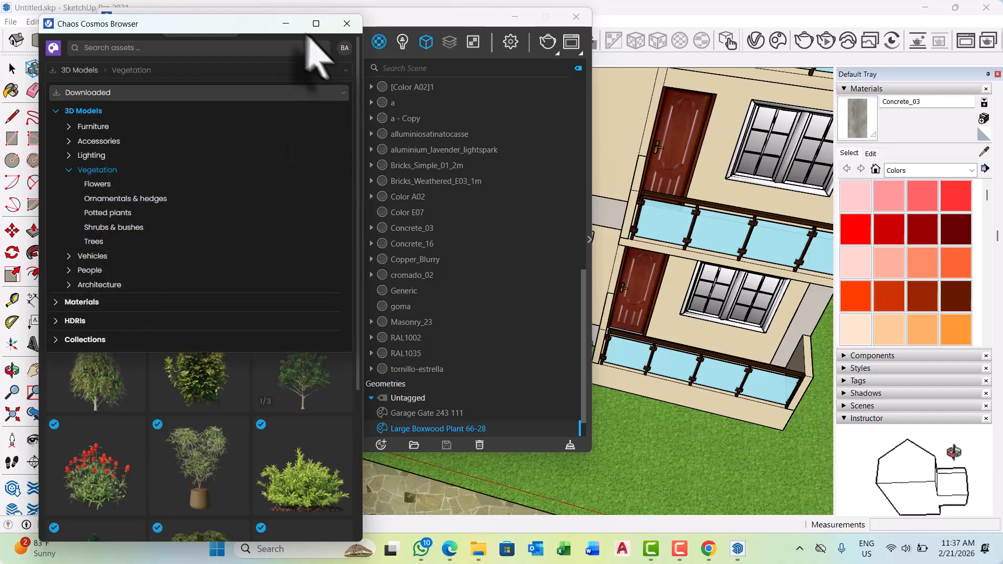
Import the Rio Grande Globe Amaranth 001 plant from the downloaded vegetation into the model.
{"action": "left_click_drag", "start_coordinate": [241, 25], "coordinate": [203, 4]}
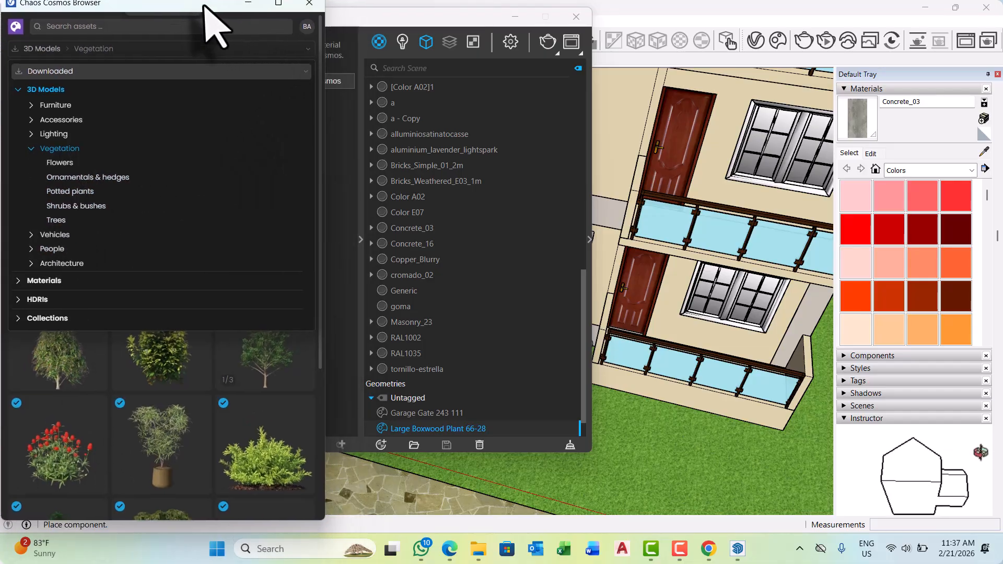
{"action": "left_click", "coordinate": [58, 464]}
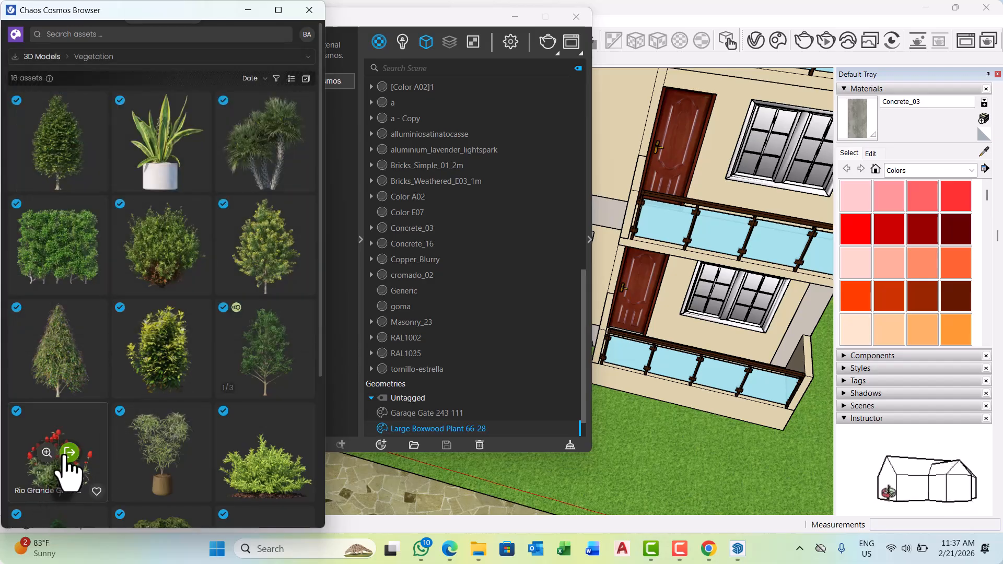
{"action": "left_click", "coordinate": [68, 453]}
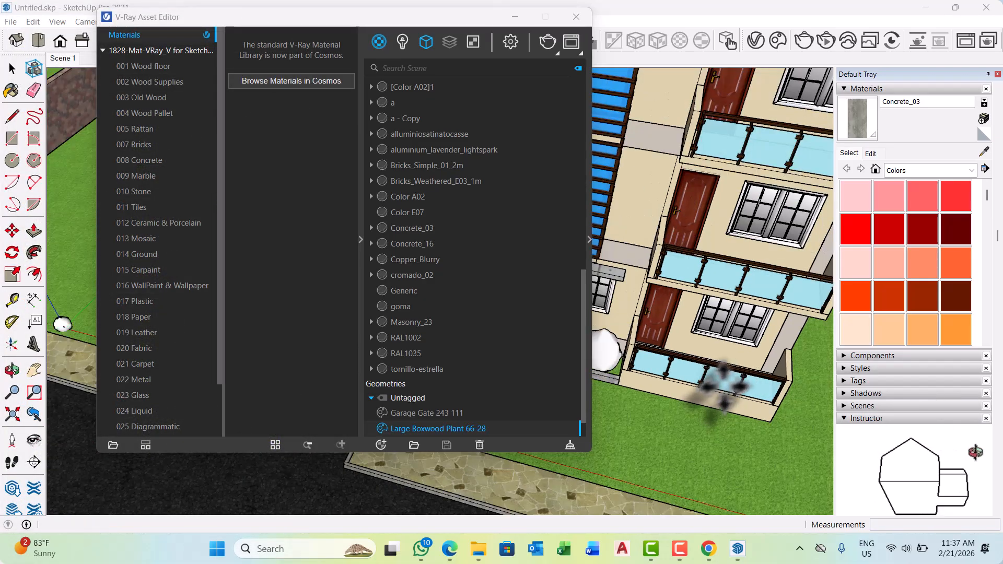
Place four Rio Grande Globe Amaranth plants in two rows at the driveway end of the grass bed below the brick panel.
{"action": "scroll", "coordinate": [723, 386], "scroll_direction": "down", "scroll_amount": 5}
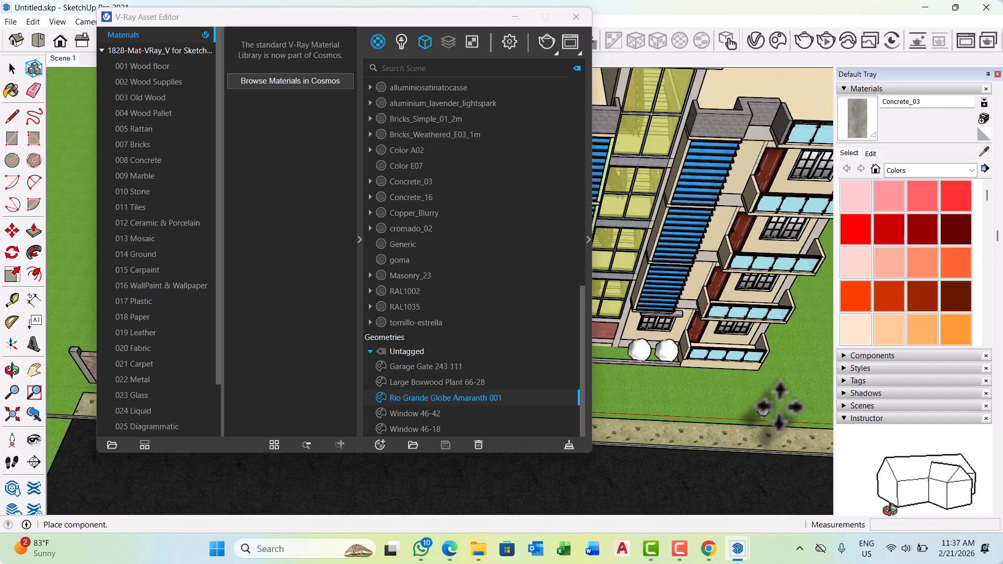
{"action": "middle_click_drag", "start_coordinate": [763, 411], "coordinate": [774, 400]}
{"action": "scroll", "coordinate": [610, 368], "scroll_direction": "up", "scroll_amount": 8}
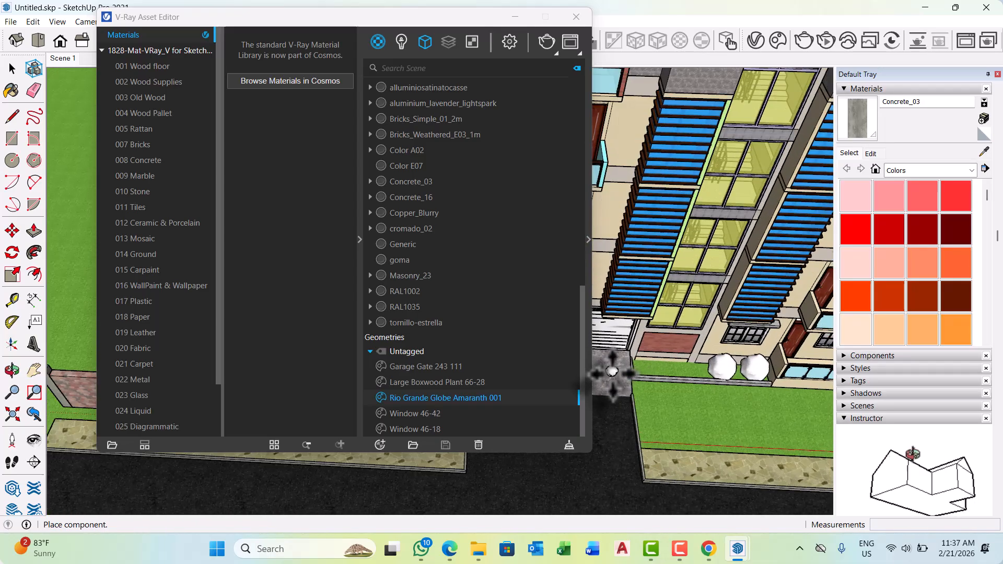
{"action": "scroll", "coordinate": [627, 376], "scroll_direction": "up", "scroll_amount": 8}
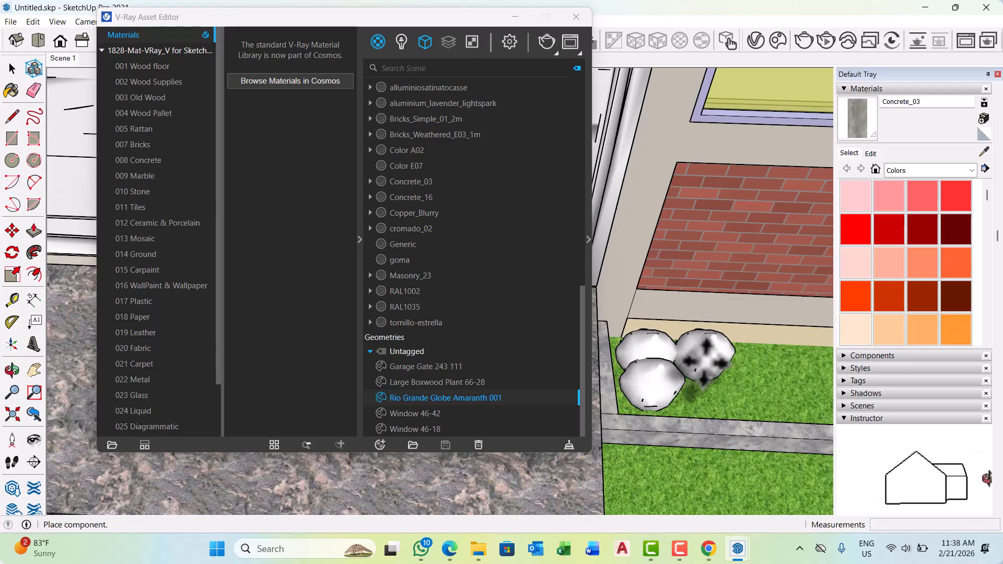
{"action": "scroll", "coordinate": [611, 376], "scroll_direction": "down", "scroll_amount": 6}
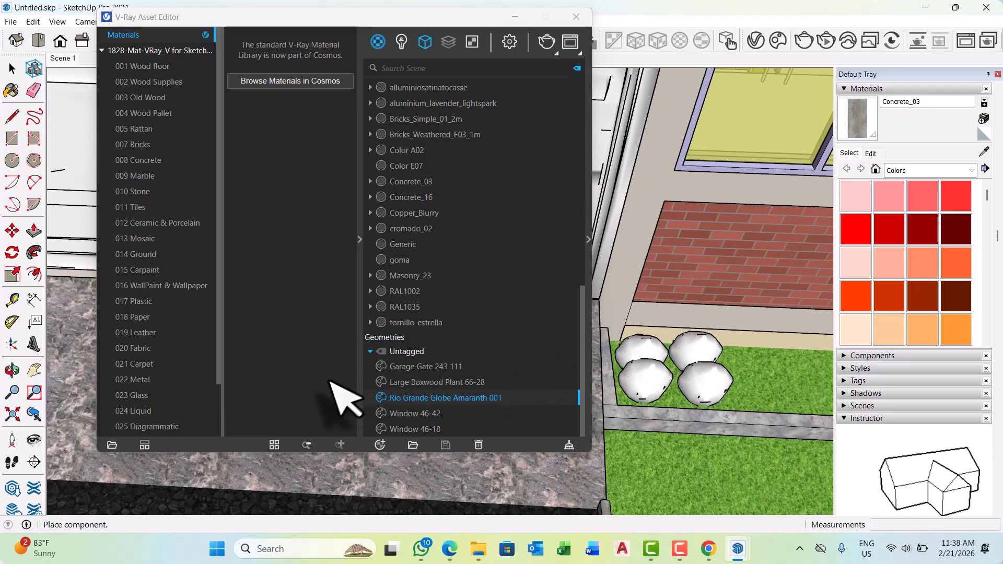
Extend both rows of amaranth plants along the grass bed up to the boxwoods and end the placement.
{"action": "scroll", "coordinate": [736, 389], "scroll_direction": "up", "scroll_amount": 5}
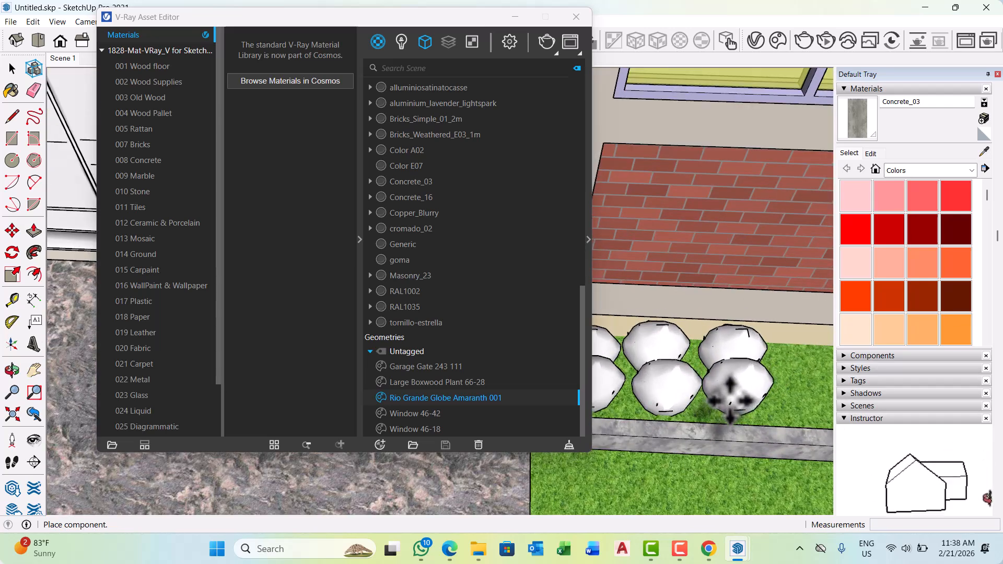
{"action": "scroll", "coordinate": [601, 418], "scroll_direction": "down", "scroll_amount": 5}
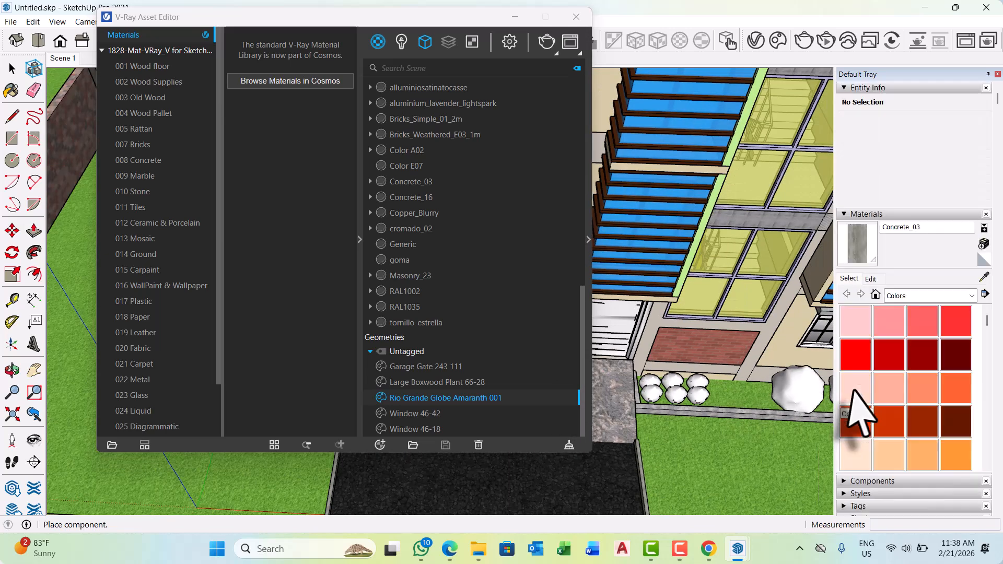
{"action": "scroll", "coordinate": [773, 402], "scroll_direction": "up", "scroll_amount": 3}
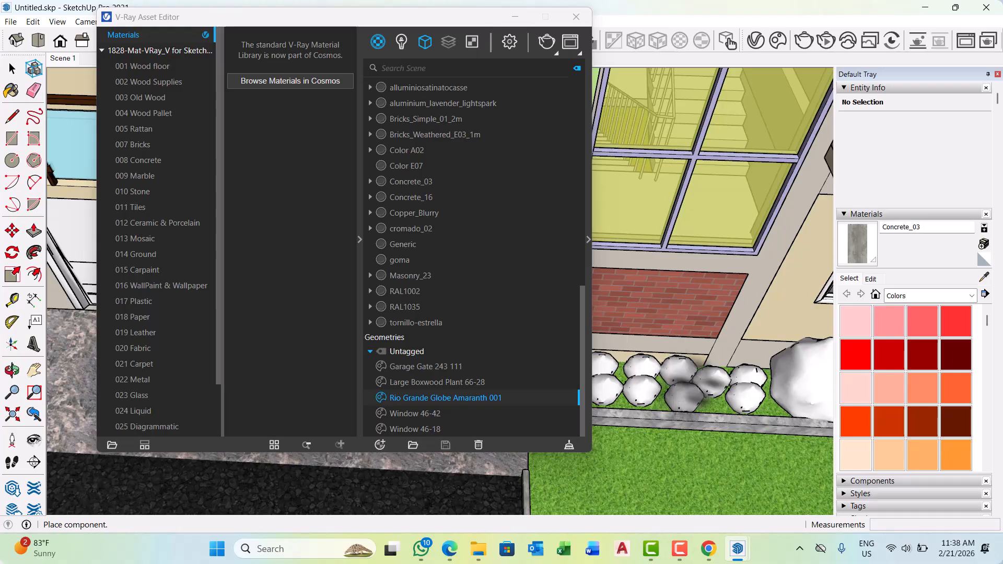
{"action": "scroll", "coordinate": [762, 392], "scroll_direction": "down", "scroll_amount": 6}
{"action": "left_click", "coordinate": [763, 392]}
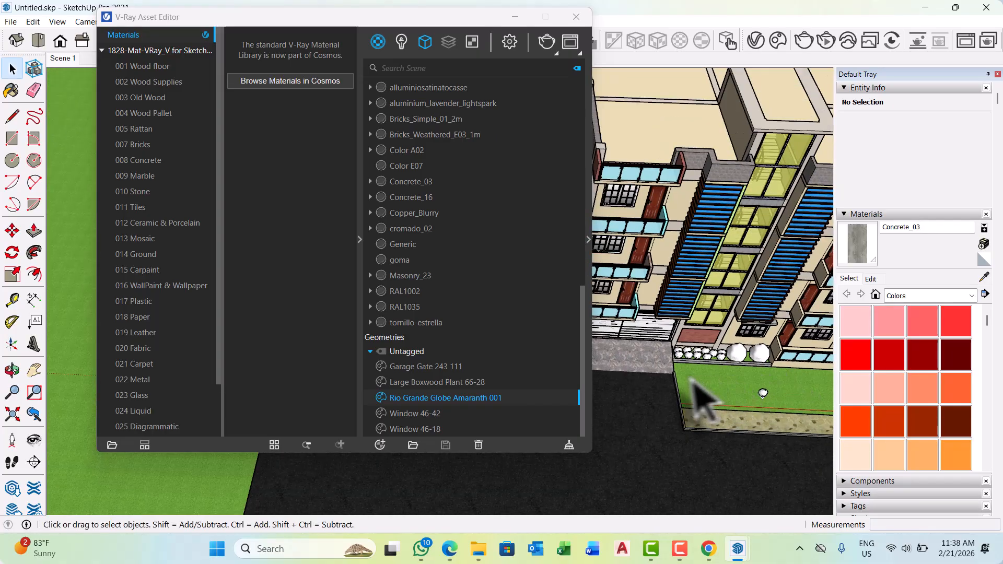
Minimize the V-Ray Asset Editor and bring the whole site into view.
{"action": "scroll", "coordinate": [702, 402], "scroll_direction": "down", "scroll_amount": 5}
{"action": "middle_click_drag", "start_coordinate": [708, 410], "coordinate": [585, 329]}
{"action": "scroll", "coordinate": [709, 279], "scroll_direction": "down", "scroll_amount": 4}
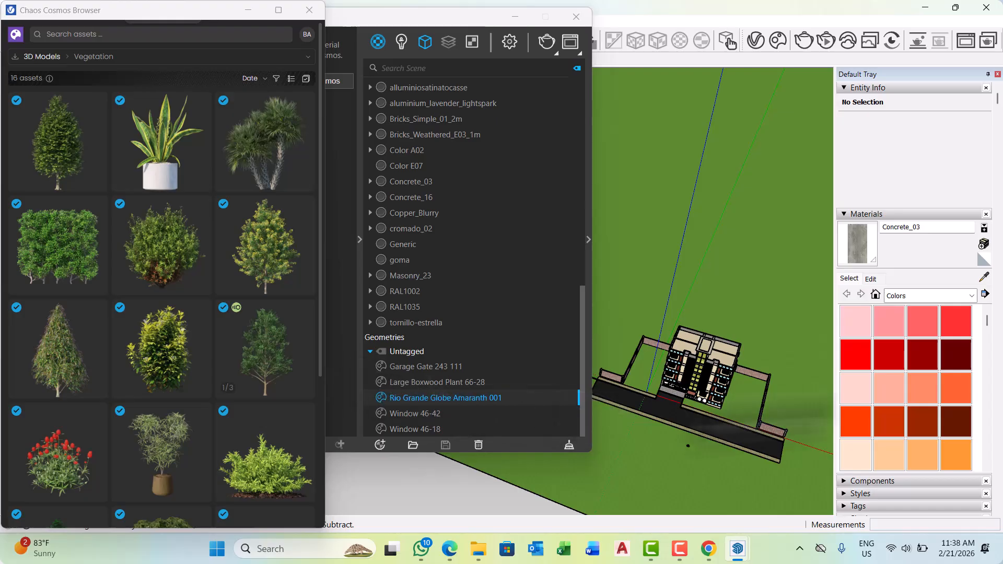
{"action": "scroll", "coordinate": [817, 331], "scroll_direction": "down", "scroll_amount": 1}
{"action": "scroll", "coordinate": [656, 404], "scroll_direction": "up", "scroll_amount": 3}
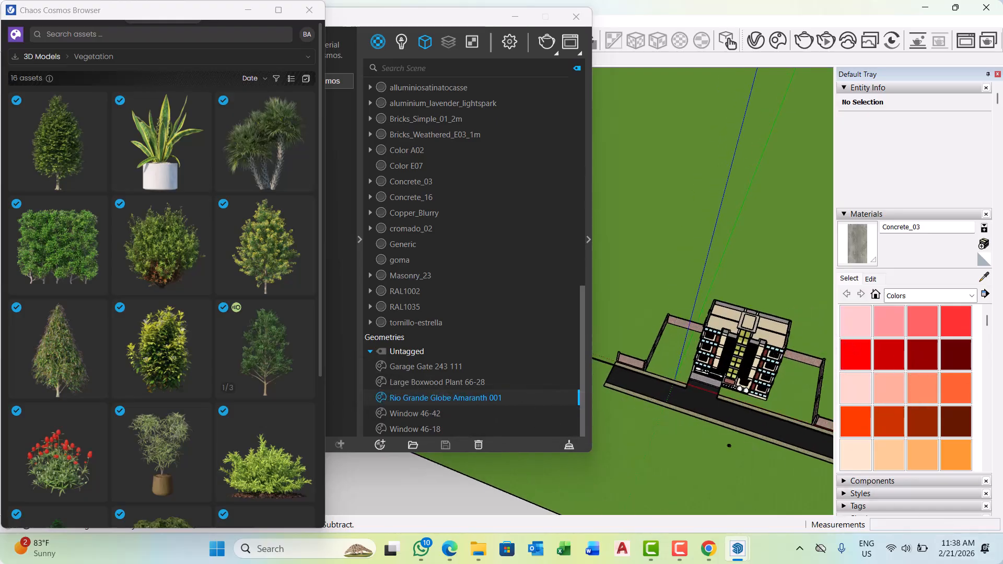
{"action": "left_click", "coordinate": [511, 18]}
{"action": "scroll", "coordinate": [516, 358], "scroll_direction": "down", "scroll_amount": 3}
{"action": "middle_click_drag", "start_coordinate": [515, 358], "coordinate": [608, 345]}
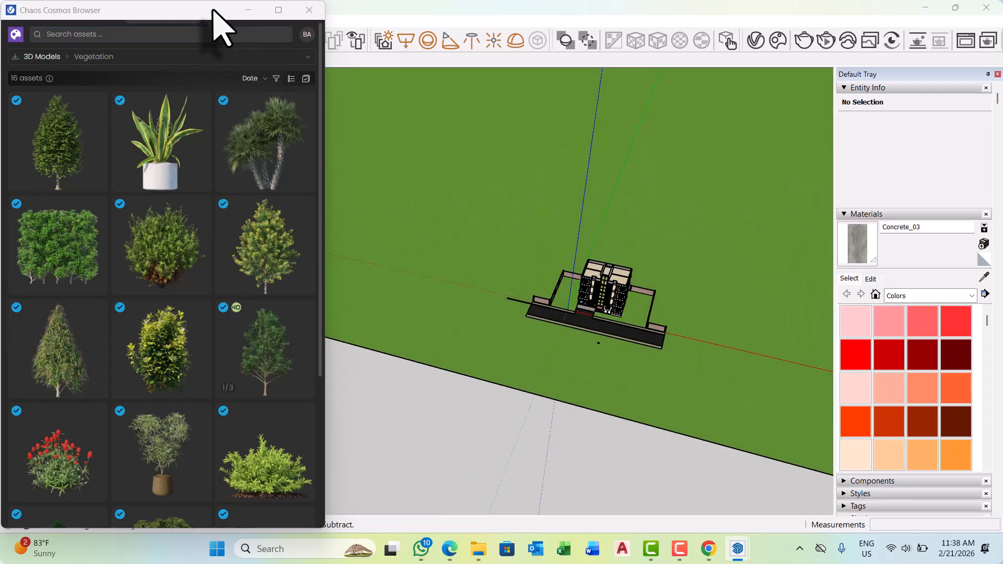
Move the Cosmos Browser clear of the view controls and show the site from the top in parallel projection.
{"action": "left_click_drag", "start_coordinate": [219, 26], "coordinate": [201, 111]}
{"action": "left_click", "coordinate": [39, 41]}
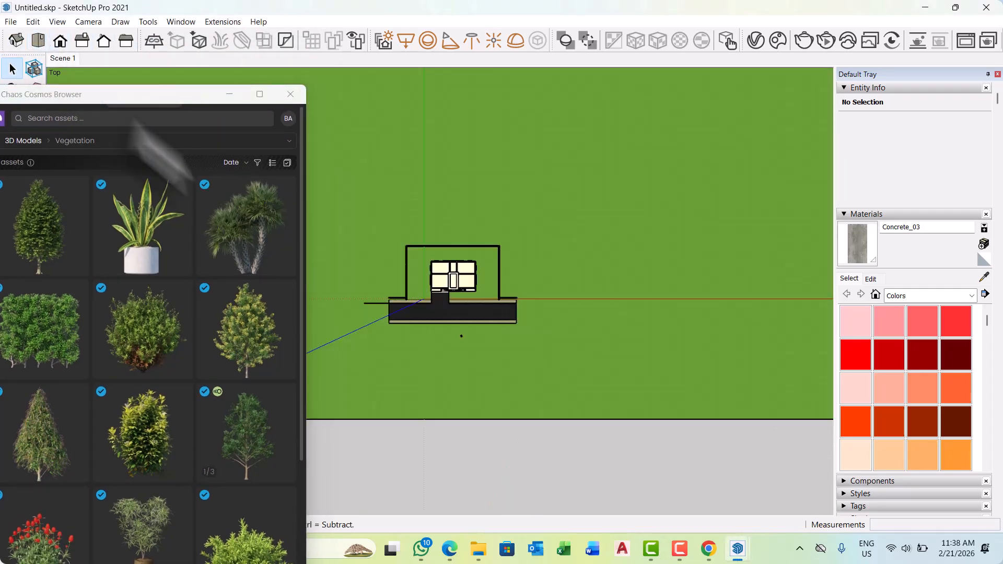
{"action": "scroll", "coordinate": [487, 289], "scroll_direction": "up", "scroll_amount": 5}
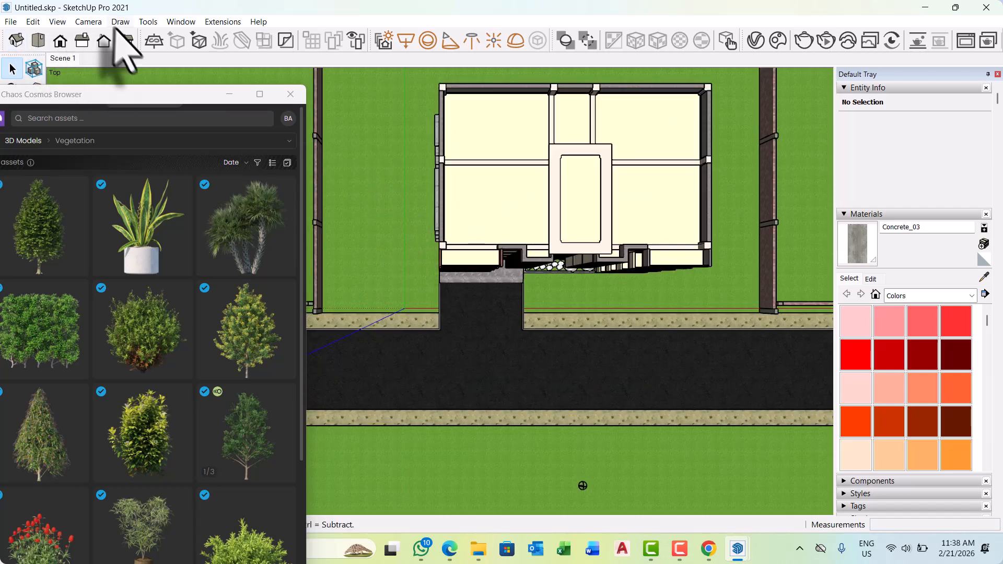
{"action": "left_click", "coordinate": [88, 22]}
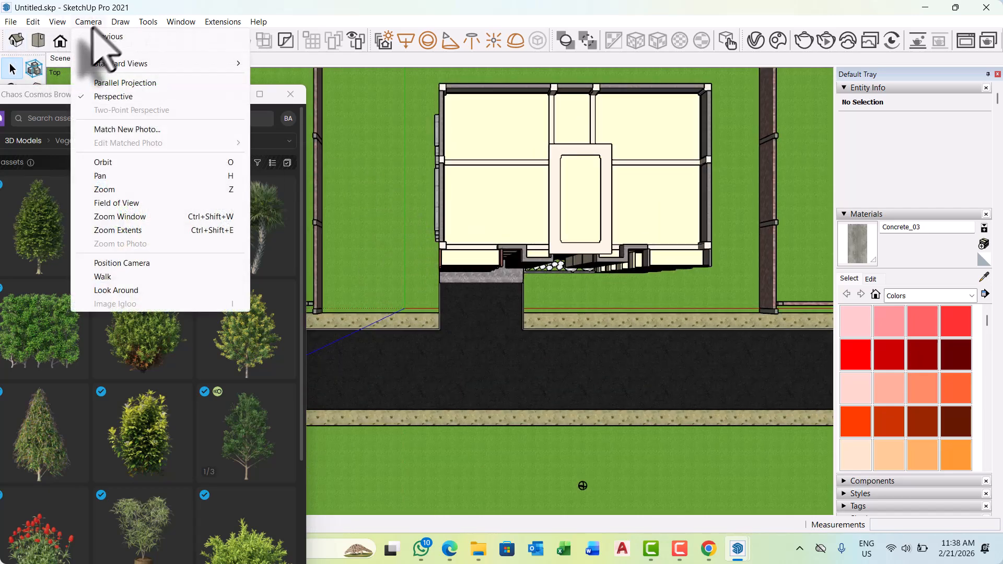
{"action": "left_click", "coordinate": [128, 83]}
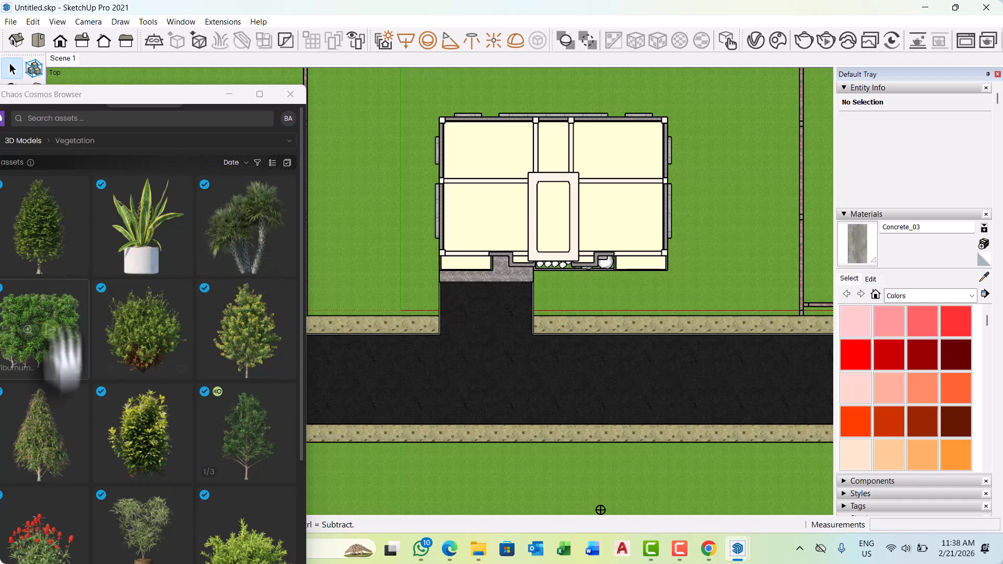
Import the Tulip Tree from the Cosmos vegetation and place one in each rear corner inside the boundary fence.
{"action": "scroll", "coordinate": [130, 366], "scroll_direction": "down", "scroll_amount": 1}
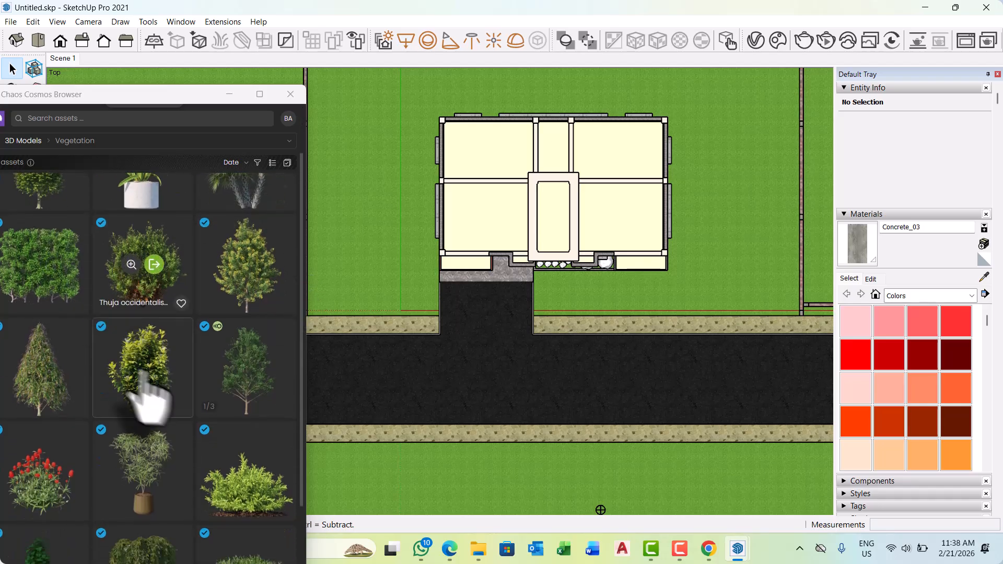
{"action": "left_click", "coordinate": [258, 371]}
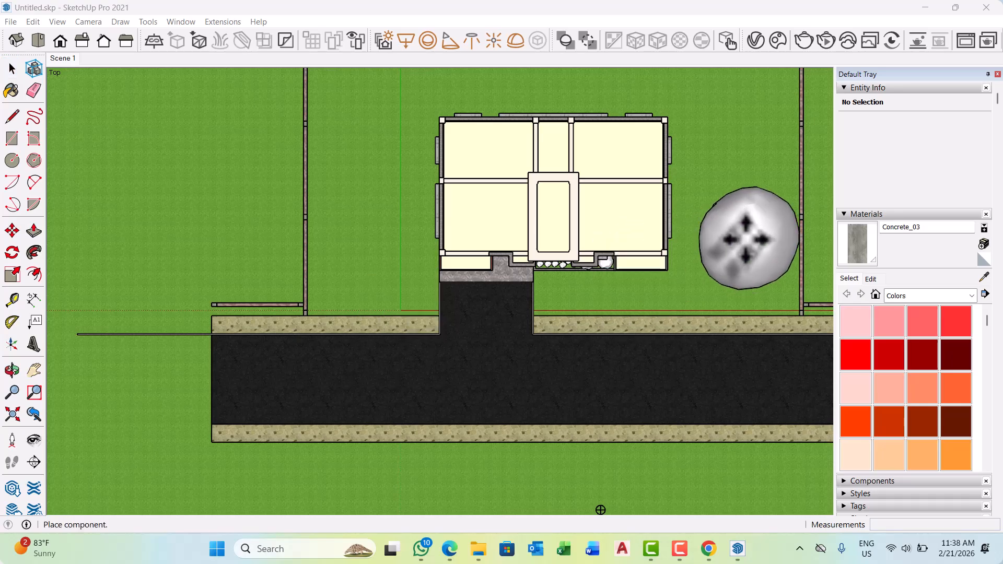
{"action": "left_click", "coordinate": [740, 115]}
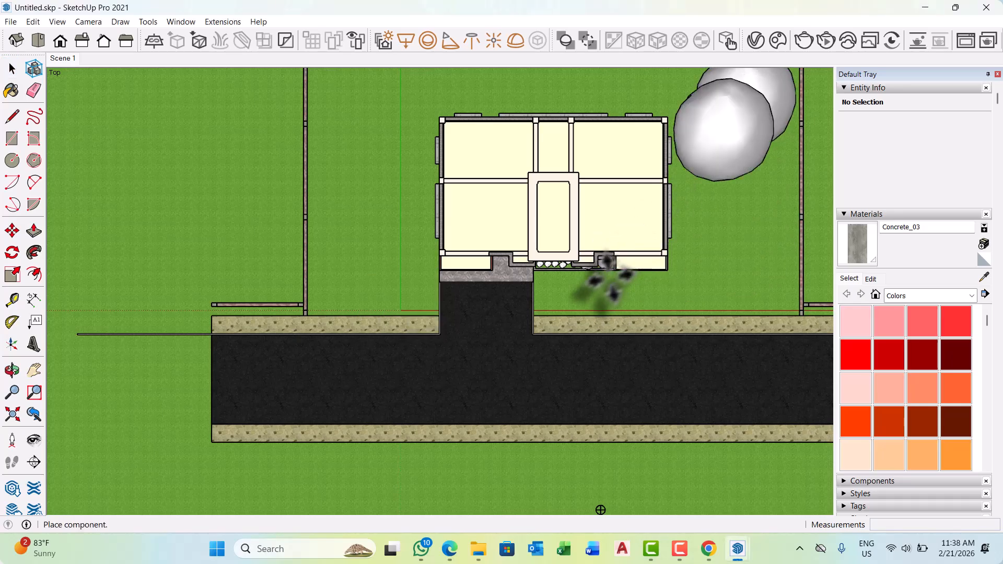
{"action": "scroll", "coordinate": [608, 287], "scroll_direction": "down", "scroll_amount": 3}
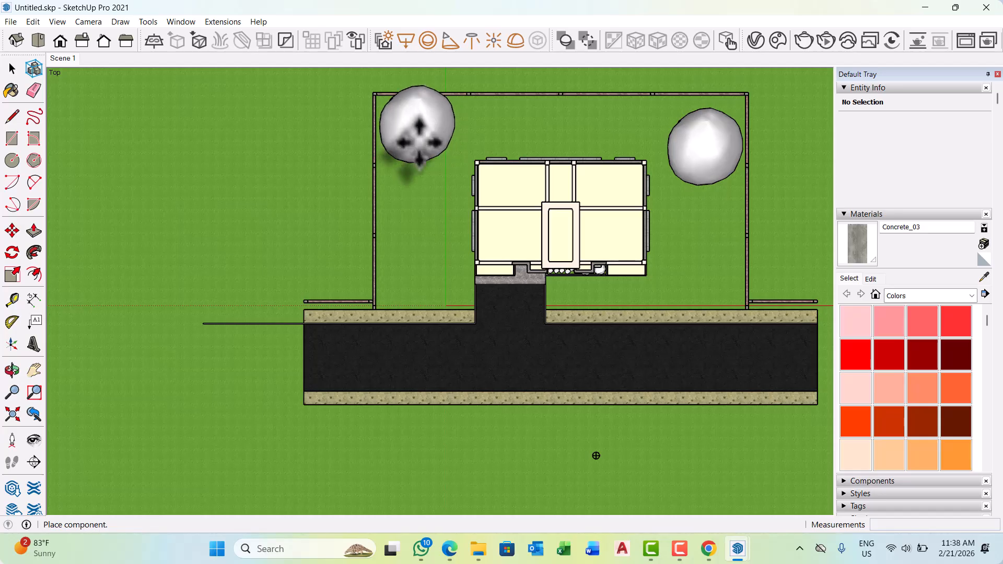
{"action": "left_click", "coordinate": [421, 143]}
Place three more Tulip Trees outside the fence, one beyond each side and one behind the rear boundary.
{"action": "scroll", "coordinate": [596, 455], "scroll_direction": "down", "scroll_amount": 2}
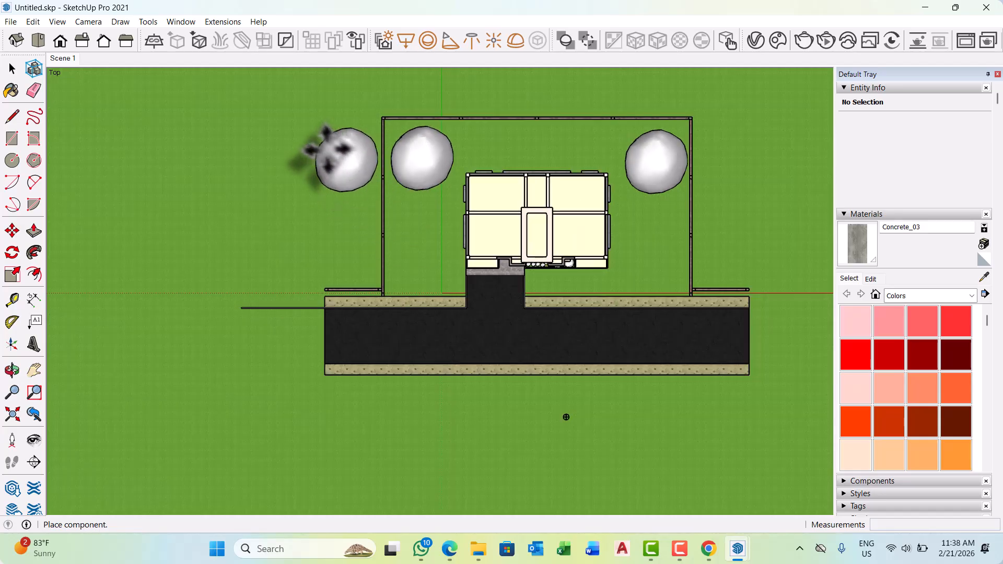
{"action": "left_click", "coordinate": [326, 149]}
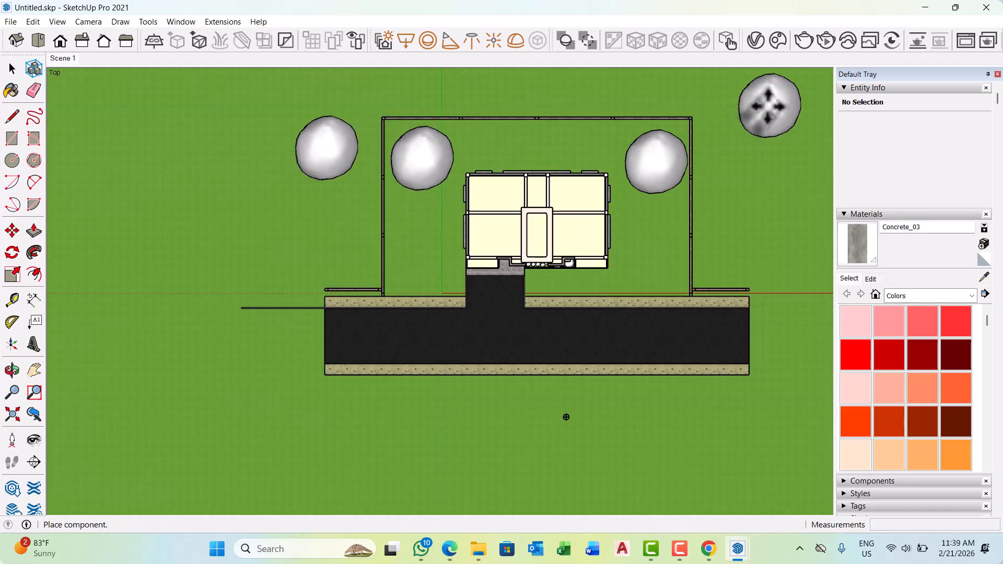
{"action": "left_click", "coordinate": [769, 105]}
{"action": "scroll", "coordinate": [581, 242], "scroll_direction": "down", "scroll_amount": 2}
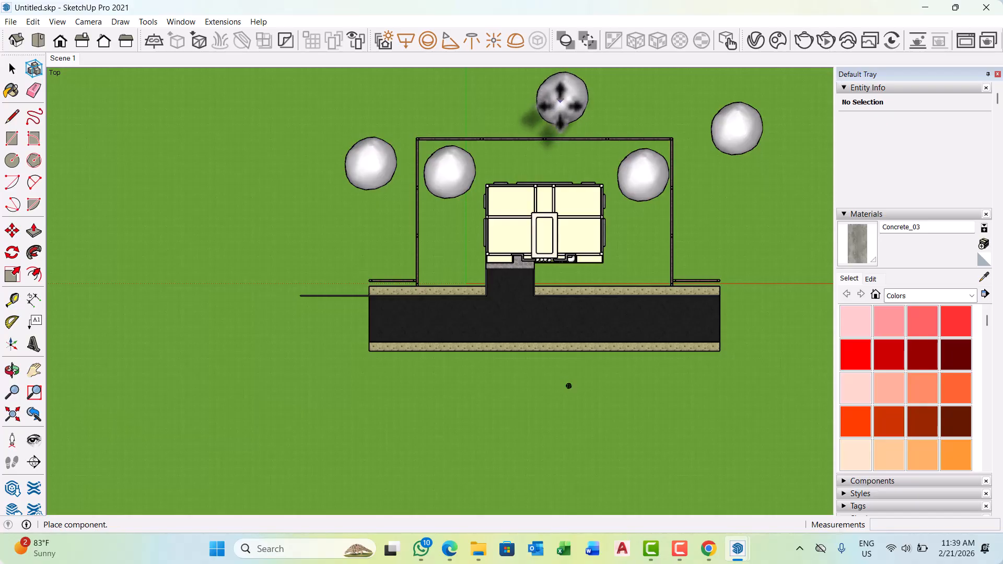
{"action": "left_click", "coordinate": [561, 99]}
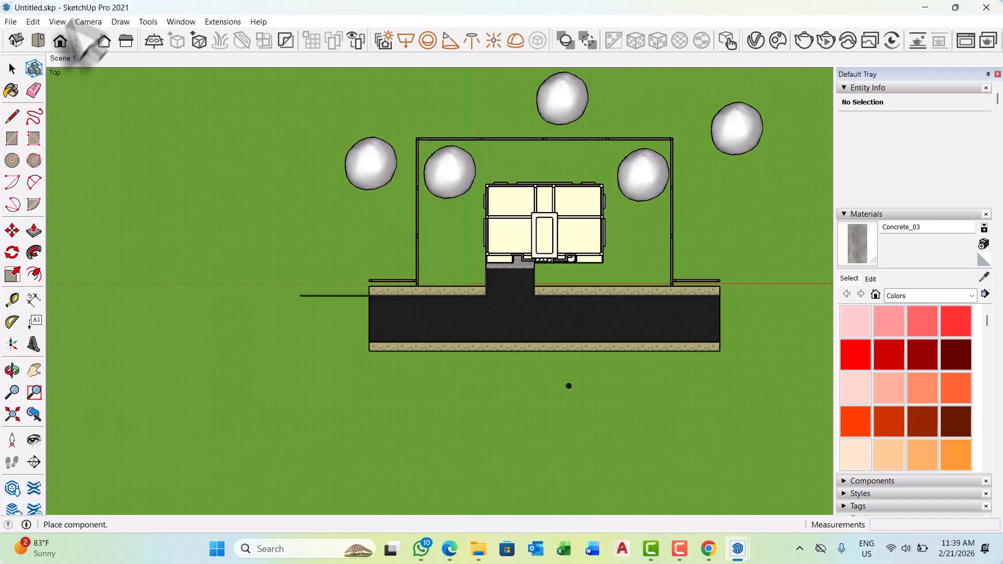
{"action": "key", "text": "Escape"}
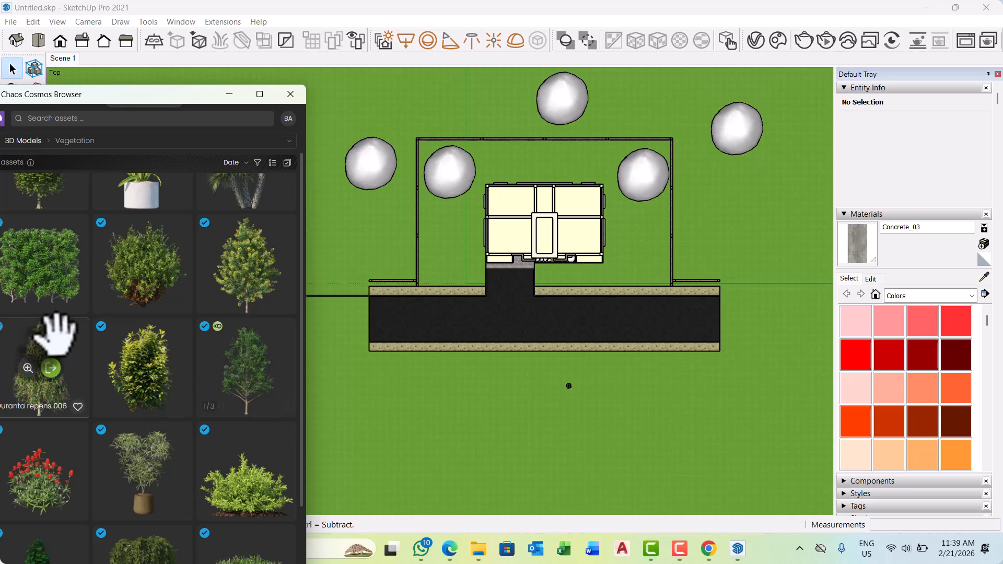
Look through the Cosmos vegetation and import the Thuja occidentalis shrub.
{"action": "scroll", "coordinate": [173, 376], "scroll_direction": "down", "scroll_amount": 3}
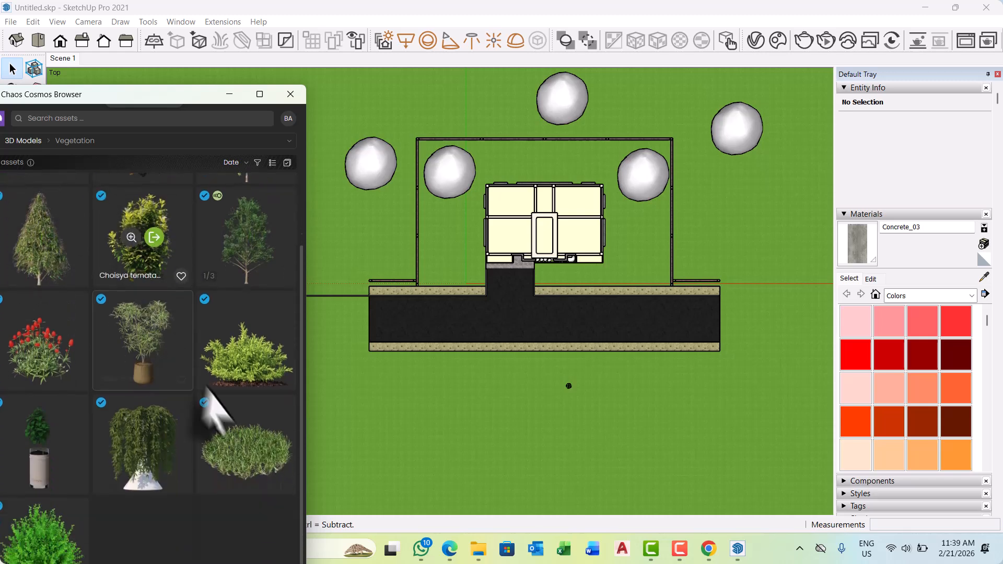
{"action": "scroll", "coordinate": [224, 405], "scroll_direction": "down", "scroll_amount": 1}
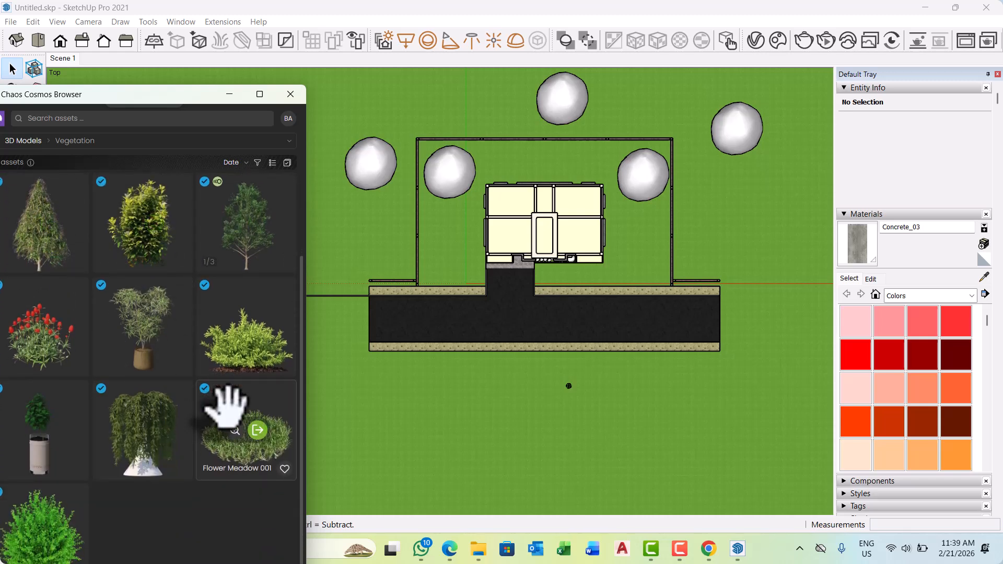
{"action": "scroll", "coordinate": [224, 405], "scroll_direction": "up", "scroll_amount": 2}
{"action": "scroll", "coordinate": [209, 398], "scroll_direction": "up", "scroll_amount": 2}
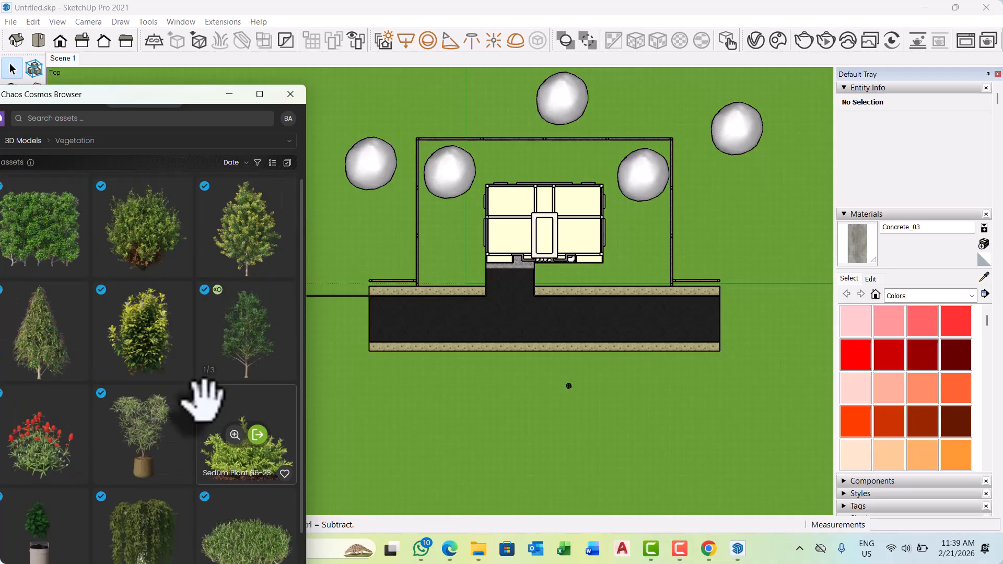
{"action": "scroll", "coordinate": [203, 402], "scroll_direction": "up", "scroll_amount": 3}
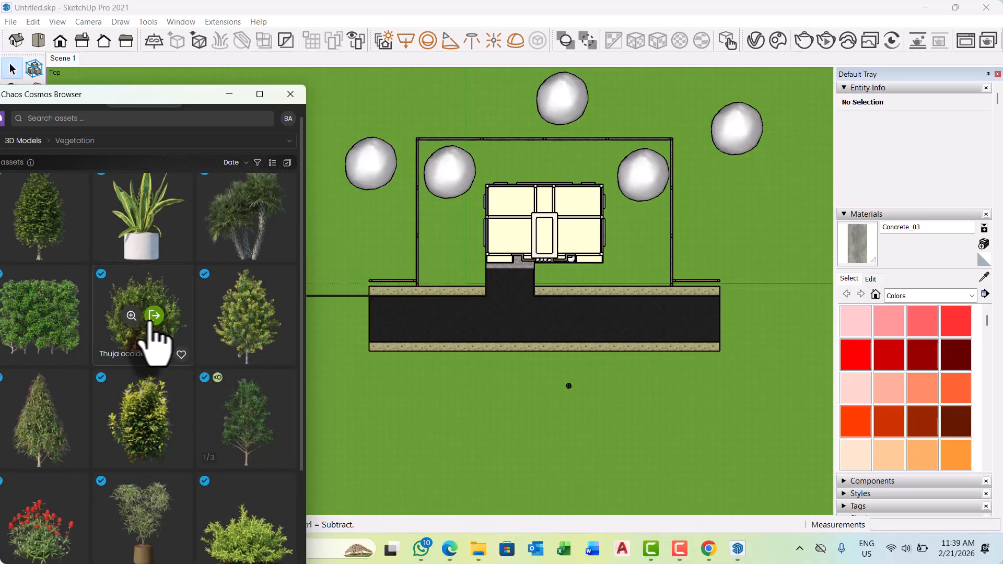
{"action": "left_click", "coordinate": [154, 316]}
Scatter four Thuja occidentalis shrubs on the lawn between the left boundary fence and the building.
{"action": "scroll", "coordinate": [444, 251], "scroll_direction": "up", "scroll_amount": 3}
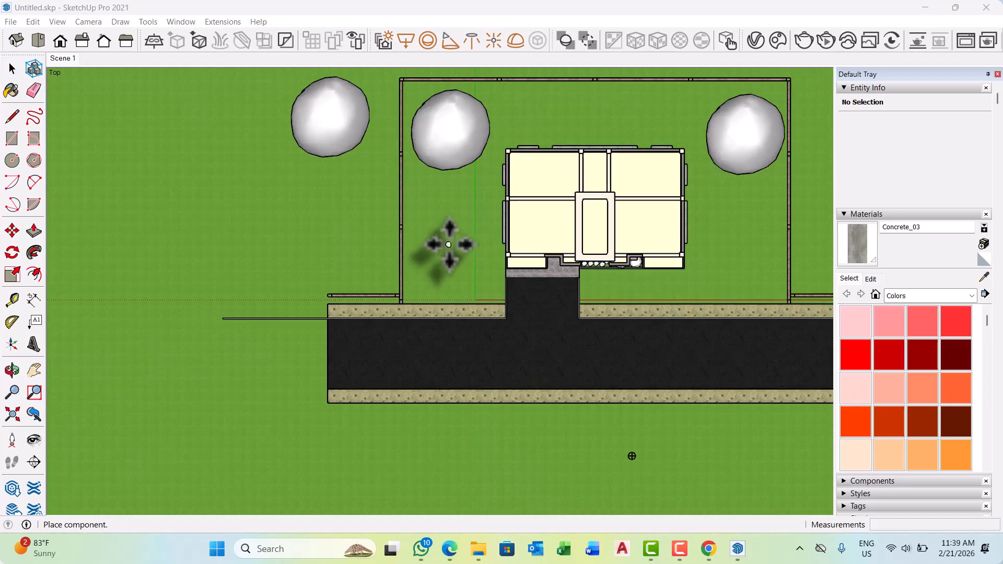
{"action": "scroll", "coordinate": [446, 236], "scroll_direction": "up", "scroll_amount": 2}
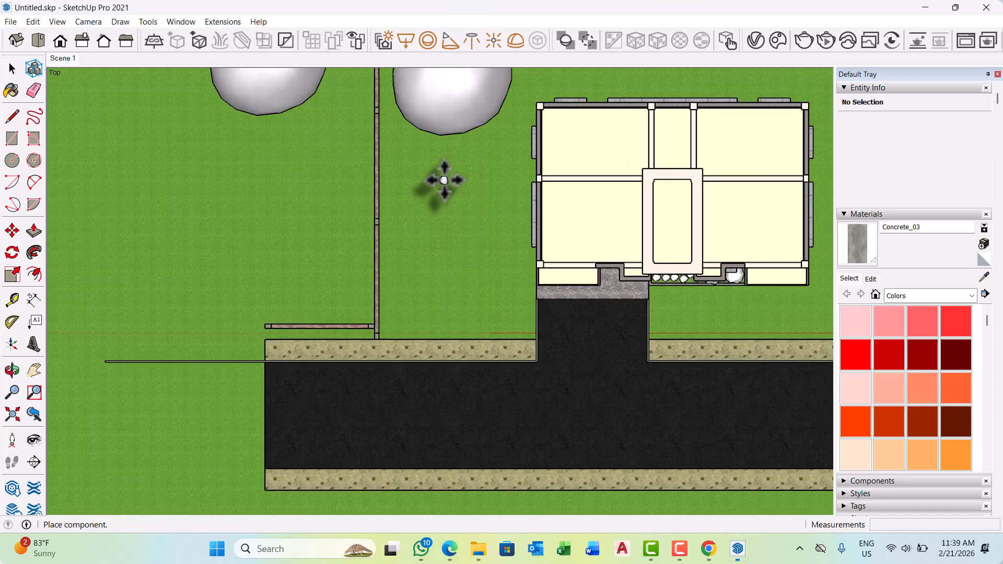
{"action": "left_click", "coordinate": [443, 180]}
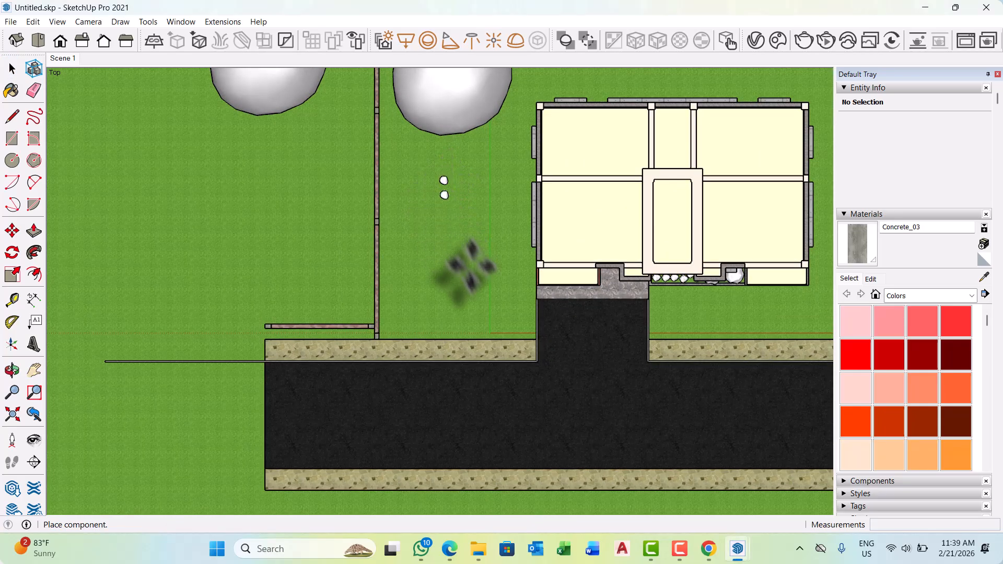
{"action": "left_click", "coordinate": [451, 309]}
{"action": "left_click", "coordinate": [507, 310]}
{"action": "scroll", "coordinate": [522, 323], "scroll_direction": "up", "scroll_amount": 1}
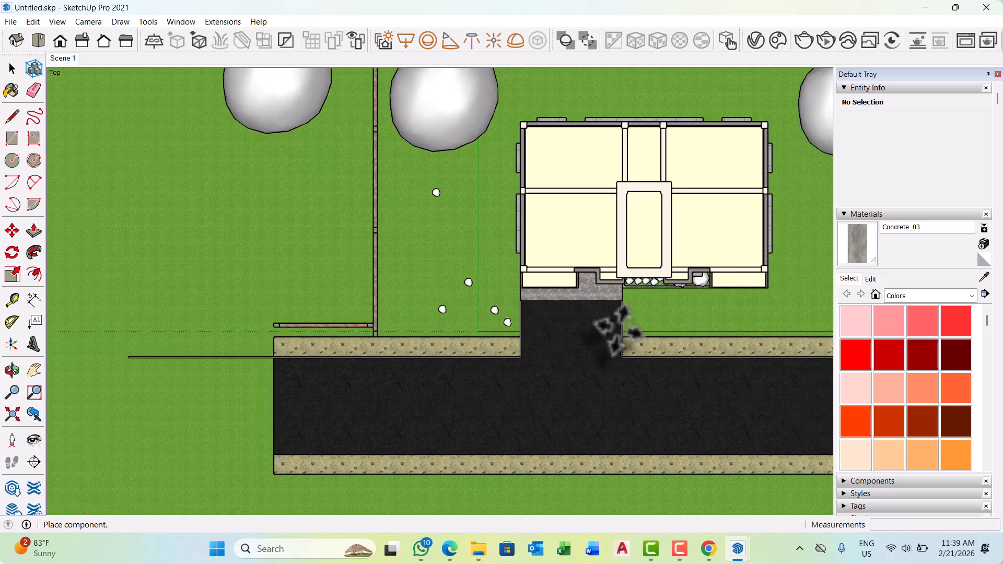
{"action": "scroll", "coordinate": [650, 292], "scroll_direction": "up", "scroll_amount": 2}
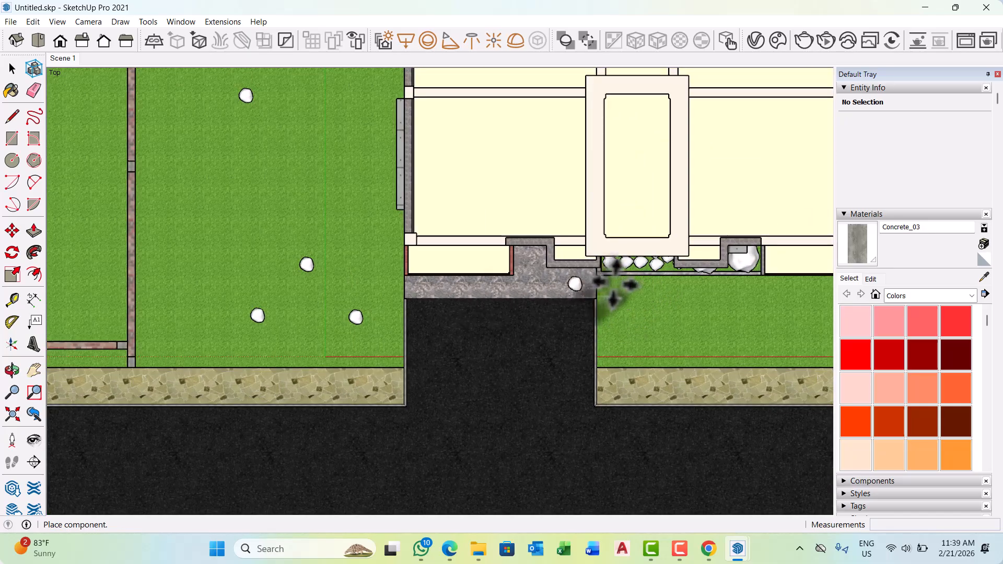
{"action": "scroll", "coordinate": [614, 289], "scroll_direction": "up", "scroll_amount": 3}
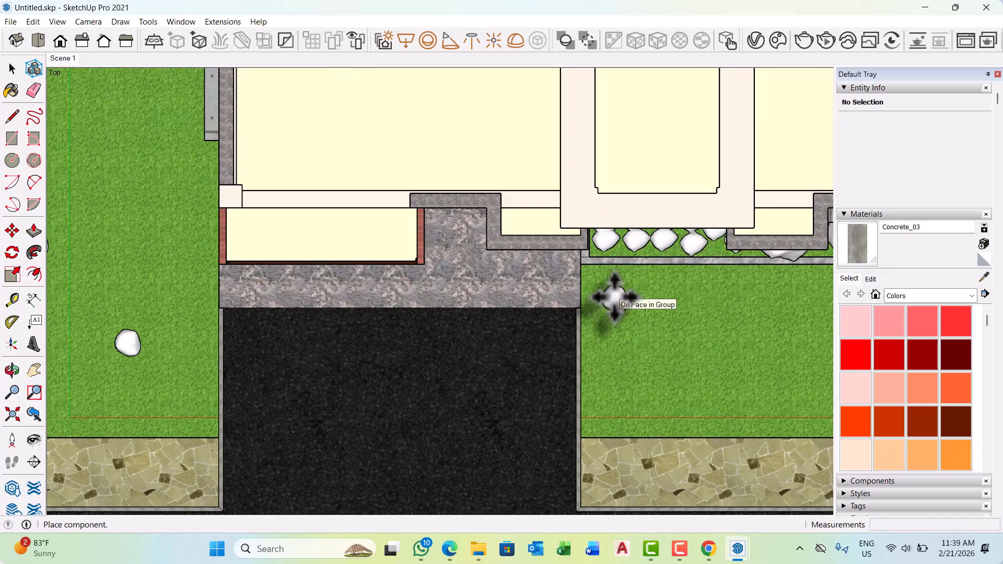
{"action": "left_click", "coordinate": [160, 403]}
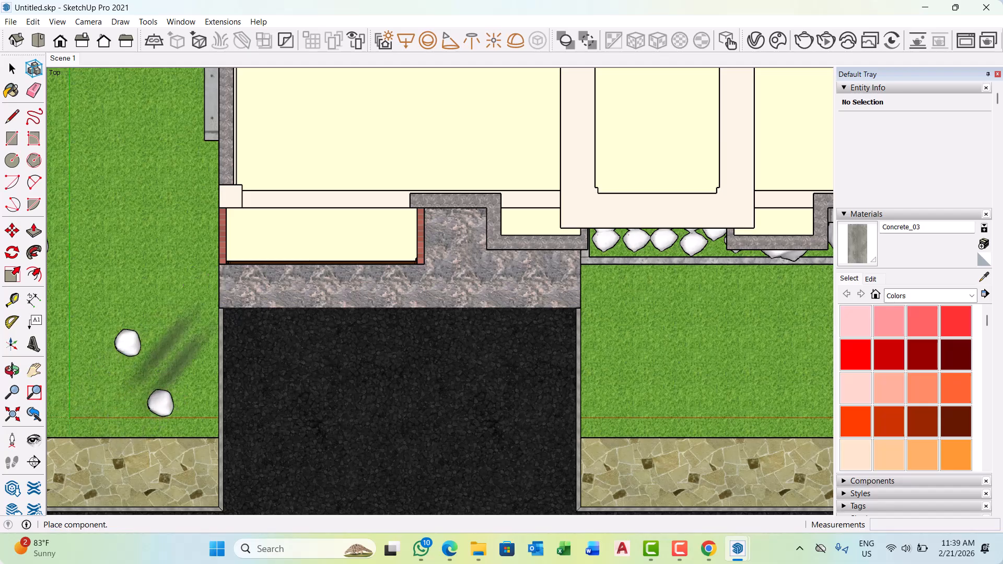
Import another Cosmos plant and place three in a row on the lawn along the entrance driveway's right edge.
{"action": "left_click", "coordinate": [263, 247]}
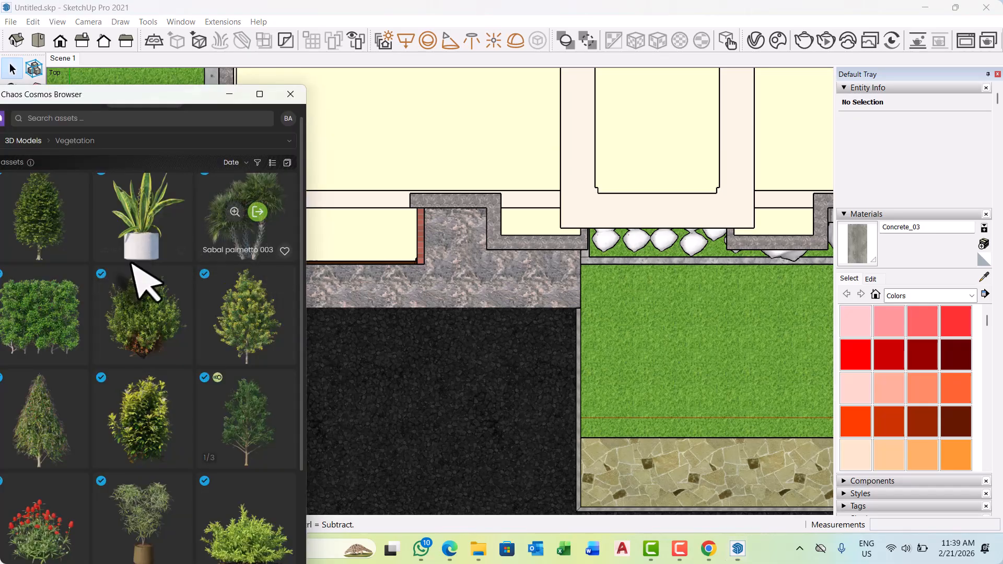
{"action": "scroll", "coordinate": [127, 315], "scroll_direction": "down", "scroll_amount": 3}
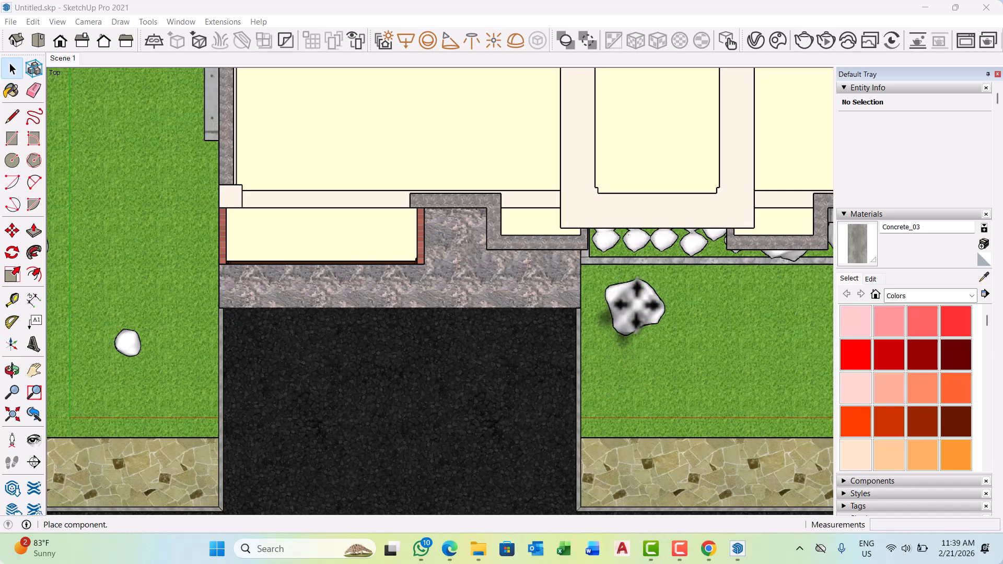
{"action": "scroll", "coordinate": [629, 303], "scroll_direction": "up", "scroll_amount": 3}
{"action": "scroll", "coordinate": [620, 293], "scroll_direction": "up", "scroll_amount": 2}
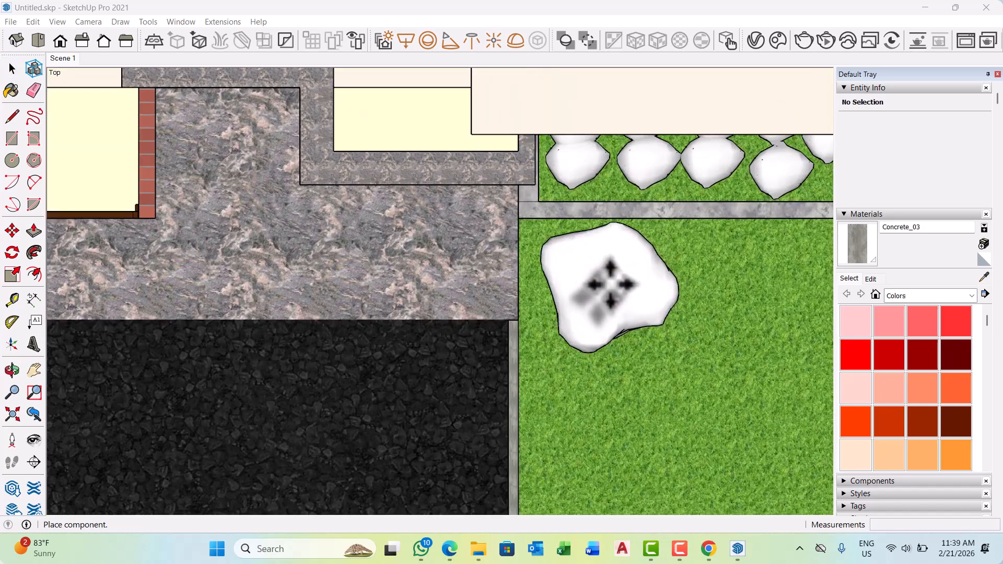
{"action": "left_click", "coordinate": [609, 279]}
{"action": "scroll", "coordinate": [609, 279], "scroll_direction": "down", "scroll_amount": 3}
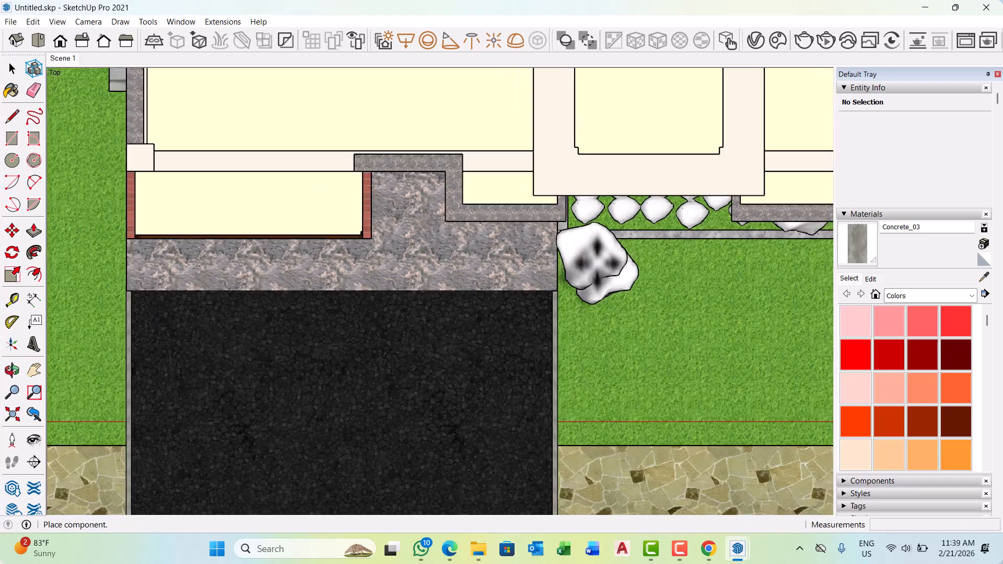
{"action": "left_click", "coordinate": [612, 358]}
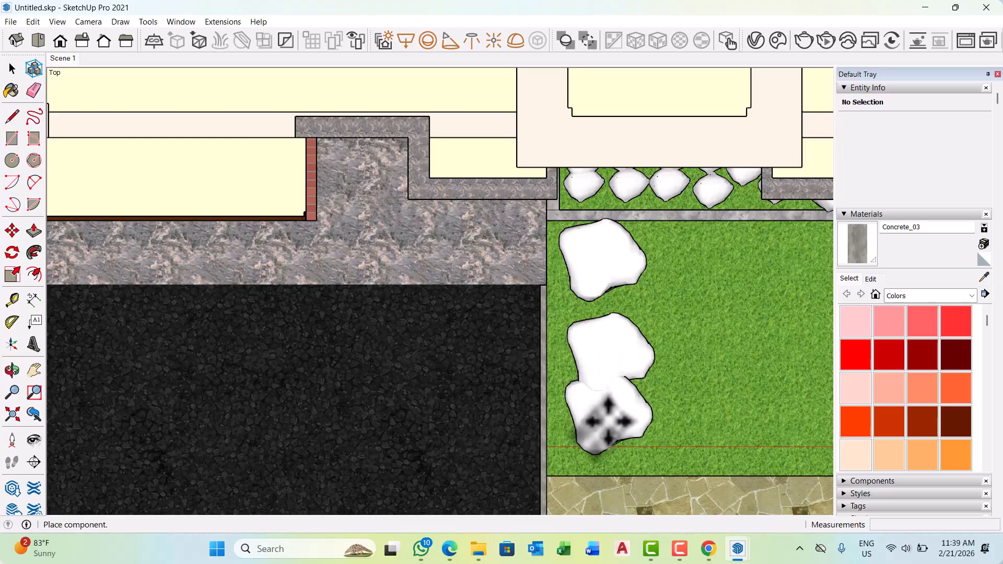
{"action": "left_click", "coordinate": [605, 436]}
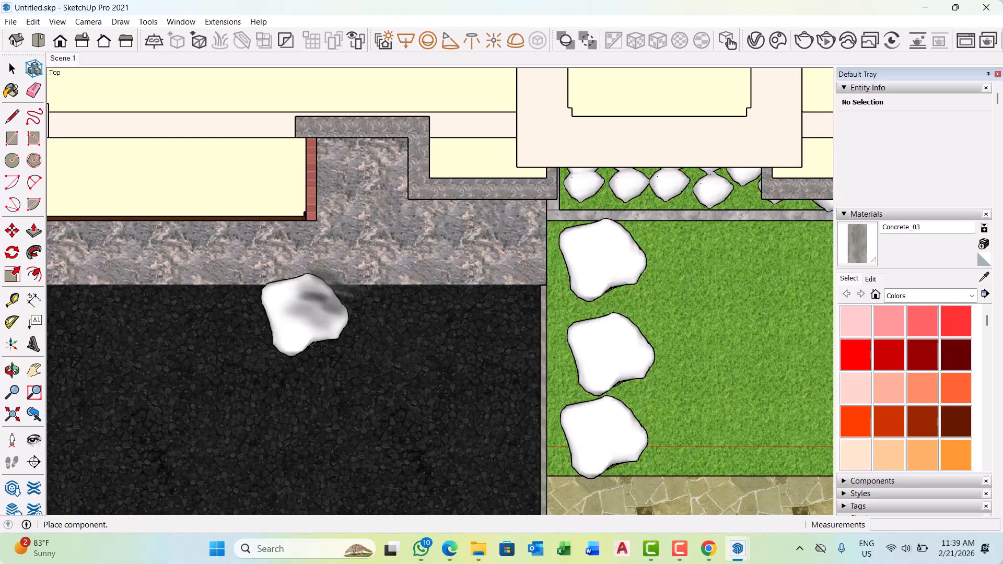
{"action": "key", "text": "Escape"}
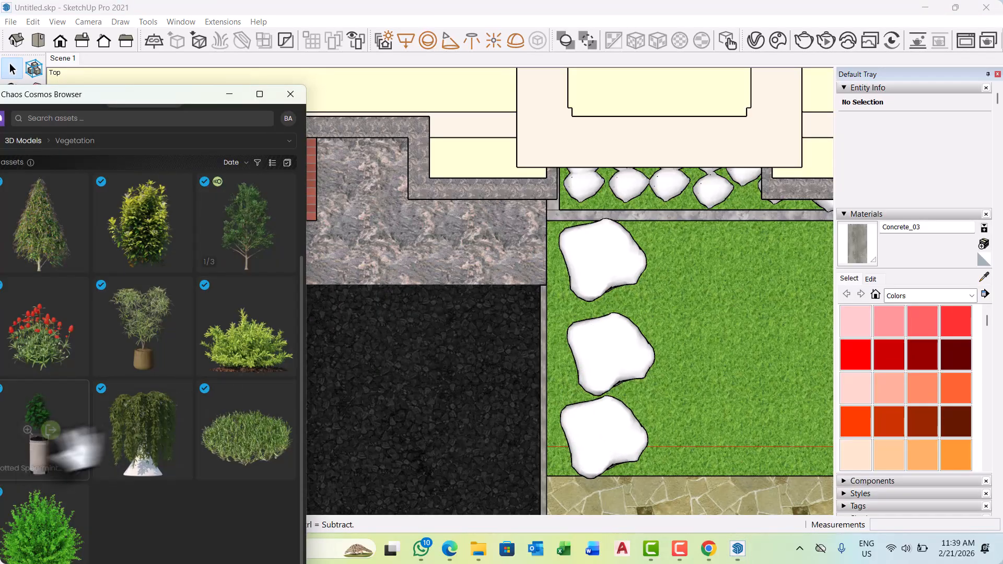
Import the potted Climbing Plant 21-17 from the Cosmos vegetation.
{"action": "scroll", "coordinate": [586, 414], "scroll_direction": "down", "scroll_amount": 4}
{"action": "scroll", "coordinate": [700, 355], "scroll_direction": "down", "scroll_amount": 5}
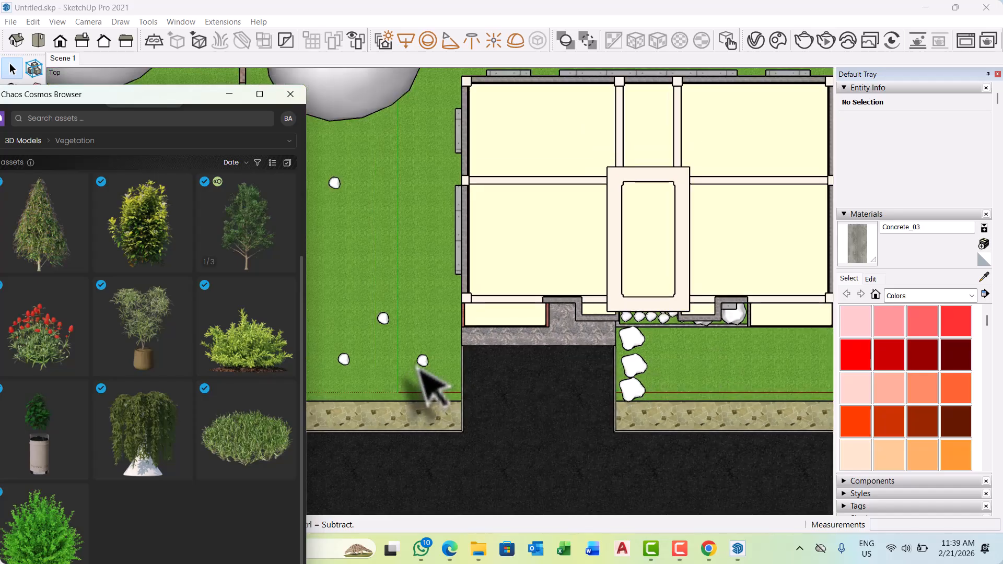
{"action": "scroll", "coordinate": [417, 366], "scroll_direction": "up", "scroll_amount": 2}
{"action": "left_click", "coordinate": [130, 428]}
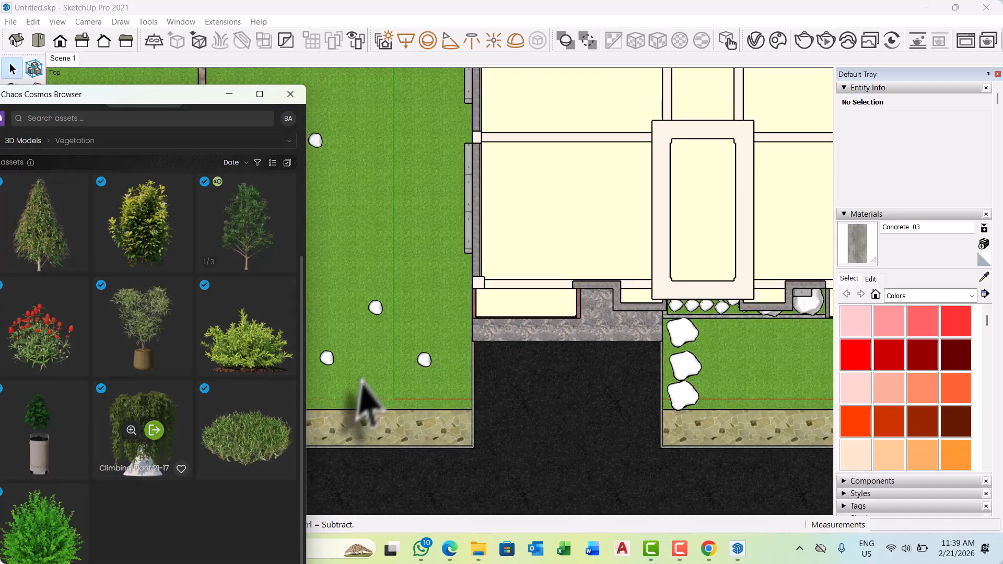
{"action": "scroll", "coordinate": [436, 365], "scroll_direction": "up", "scroll_amount": 2}
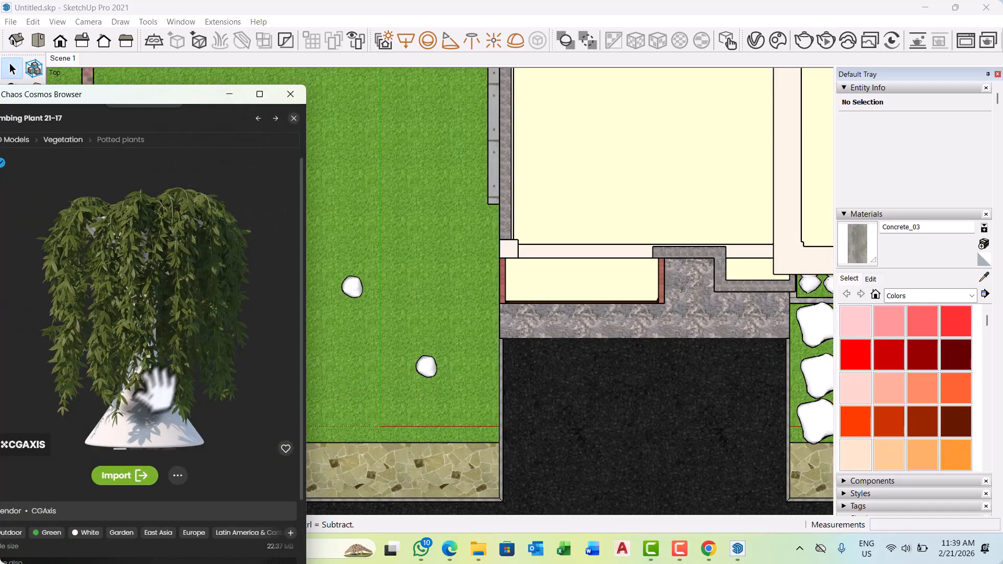
{"action": "left_click", "coordinate": [127, 475]}
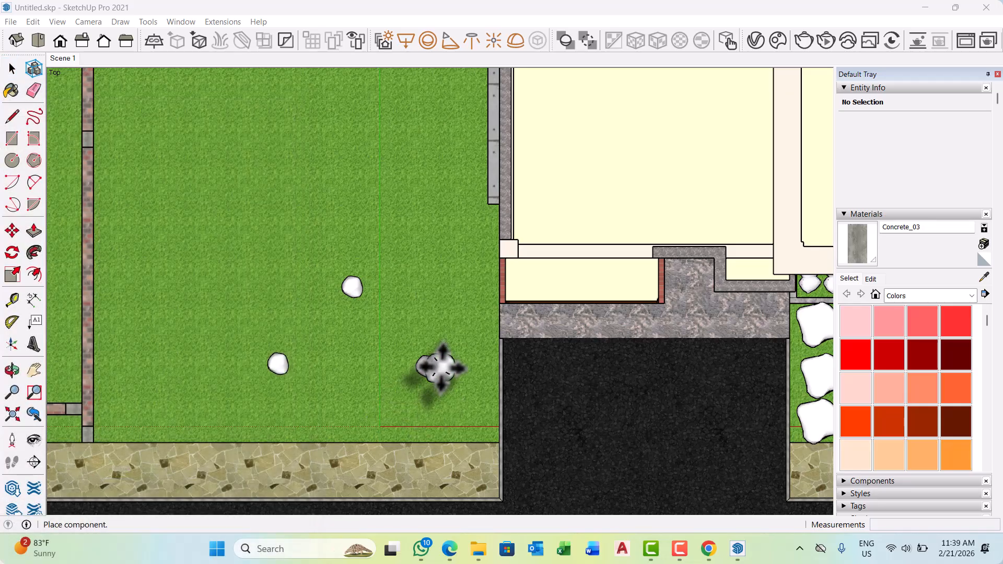
Place four Climbing Plant 21-17 pots in a row on the lawn along the entrance driveway's left edge.
{"action": "scroll", "coordinate": [448, 369], "scroll_direction": "up", "scroll_amount": 5}
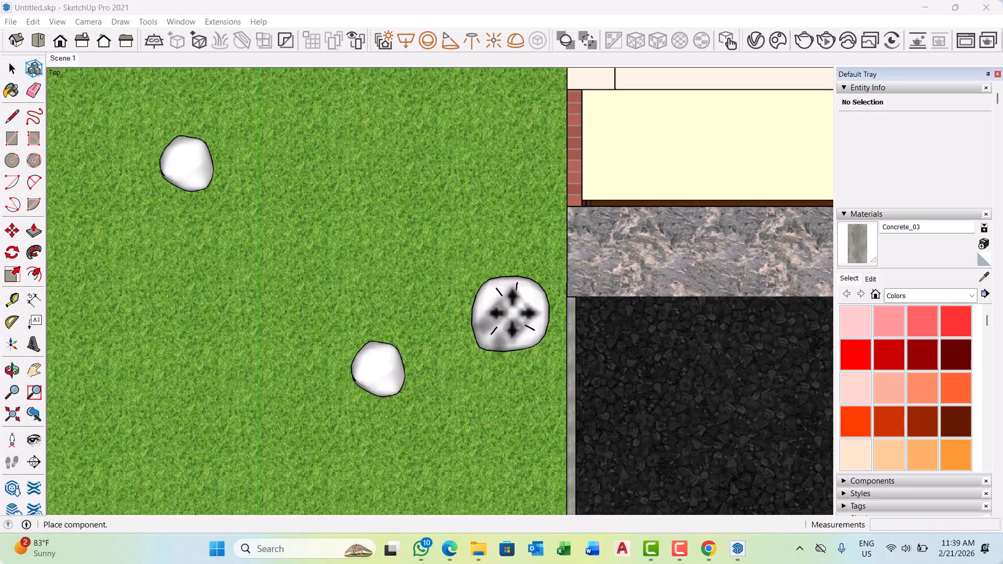
{"action": "left_click", "coordinate": [510, 313]}
{"action": "scroll", "coordinate": [475, 156], "scroll_direction": "down", "scroll_amount": 3}
{"action": "scroll", "coordinate": [478, 284], "scroll_direction": "up", "scroll_amount": 2}
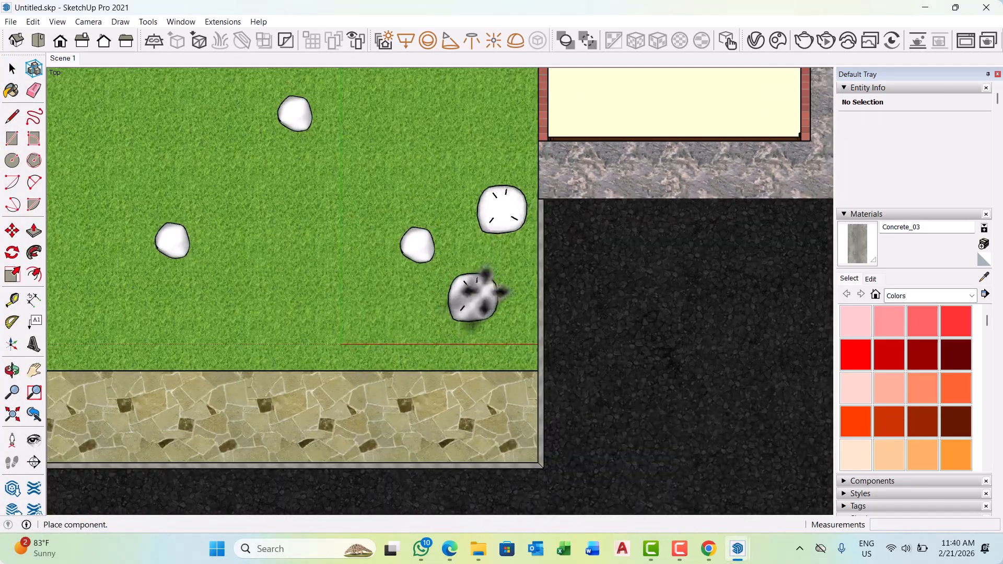
{"action": "left_click", "coordinate": [500, 277]}
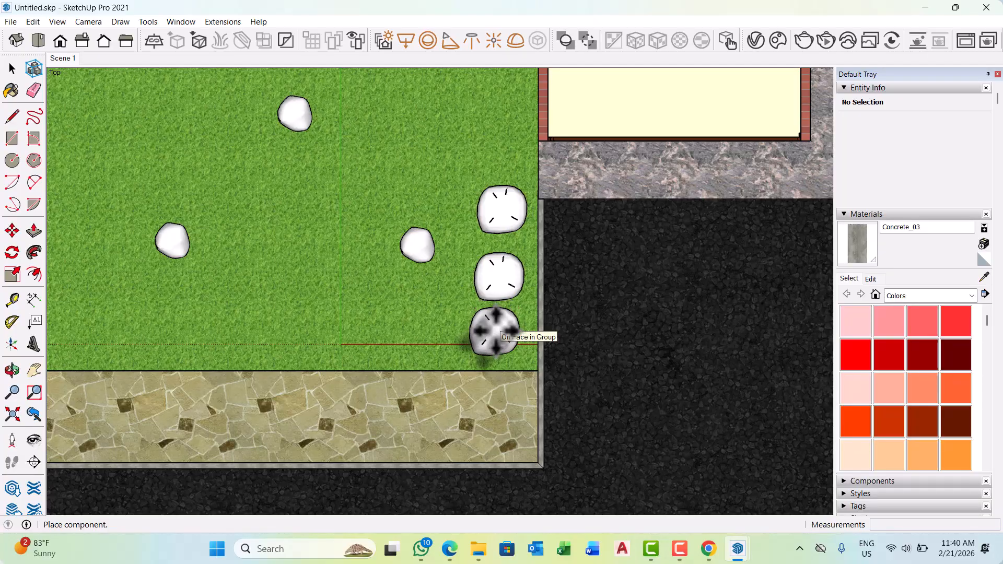
{"action": "left_click", "coordinate": [495, 330]}
{"action": "scroll", "coordinate": [418, 355], "scroll_direction": "down", "scroll_amount": 4}
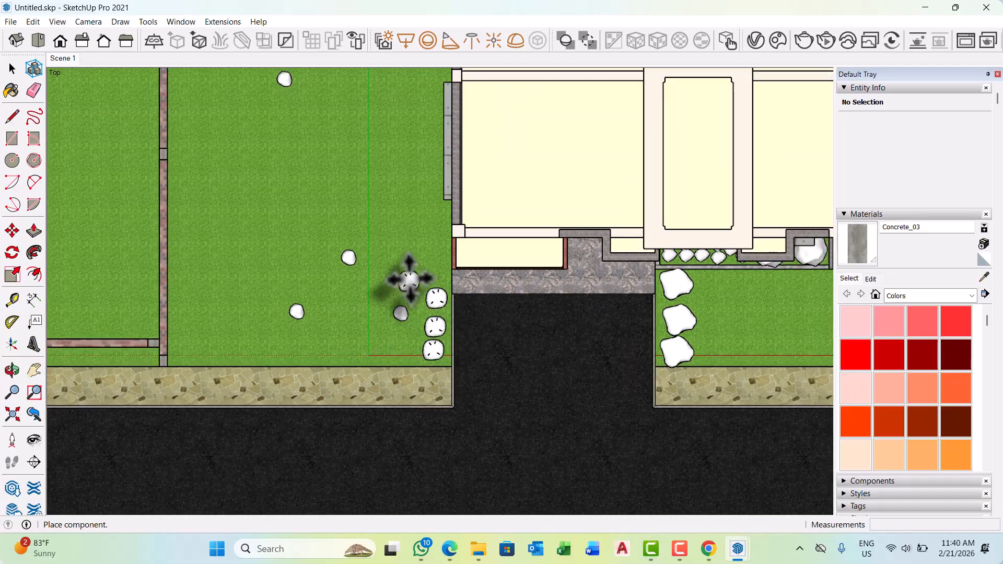
{"action": "scroll", "coordinate": [409, 279], "scroll_direction": "up", "scroll_amount": 2}
{"action": "left_click", "coordinate": [448, 260]}
{"action": "scroll", "coordinate": [369, 266], "scroll_direction": "down", "scroll_amount": 3}
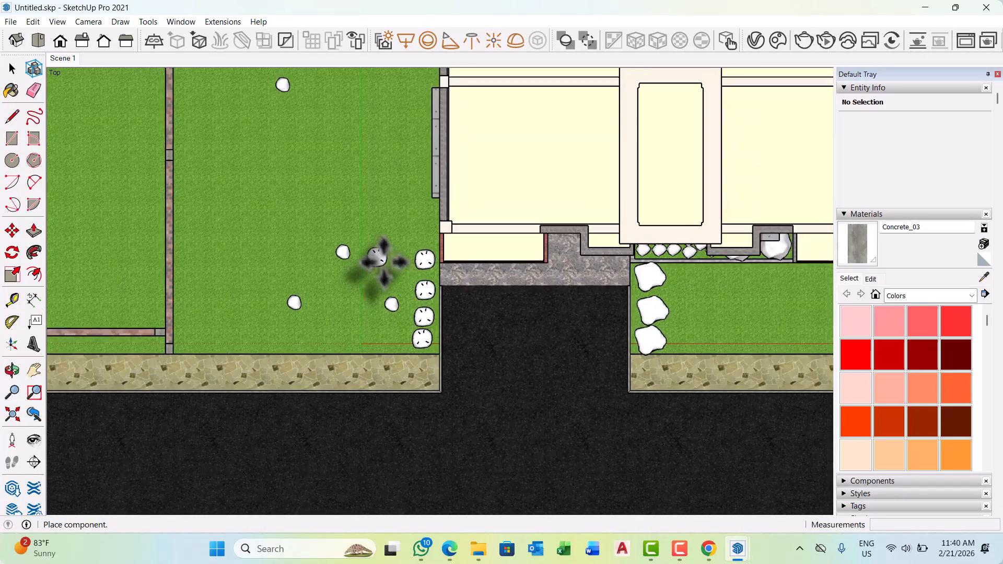
{"action": "scroll", "coordinate": [367, 351], "scroll_direction": "down", "scroll_amount": 2}
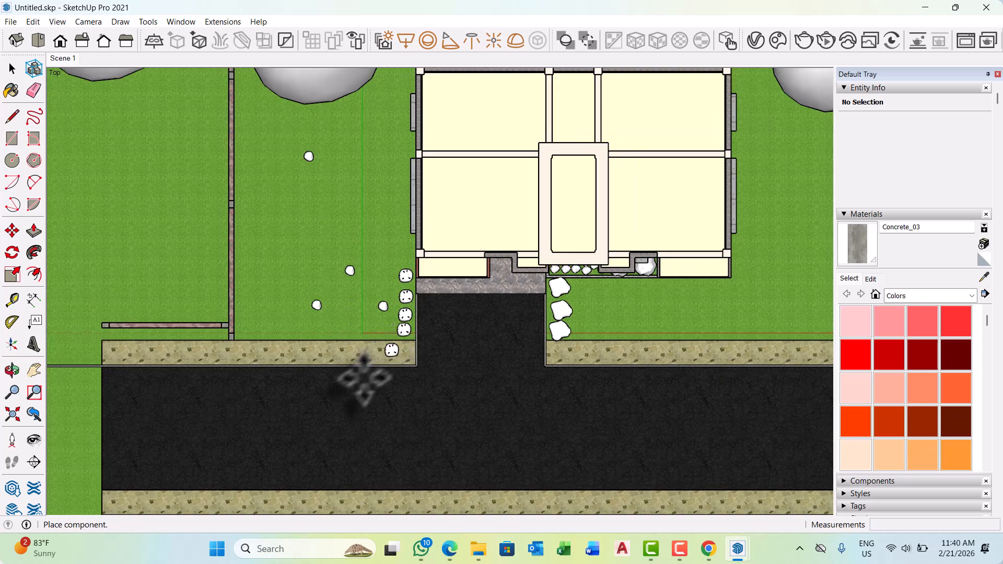
{"action": "scroll", "coordinate": [488, 211], "scroll_direction": "up", "scroll_amount": 2}
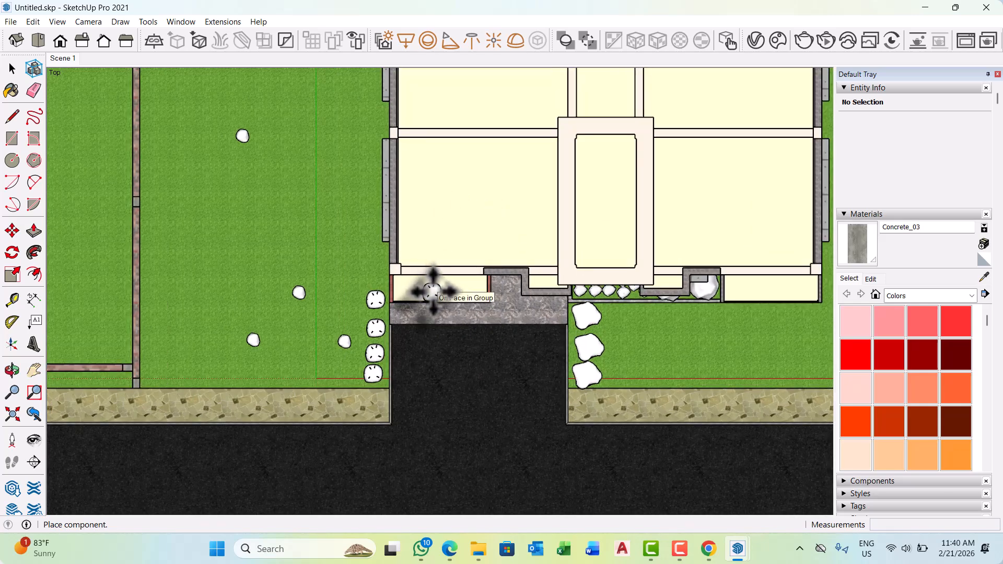
{"action": "key", "text": "alt+Tab"}
{"action": "left_click", "coordinate": [124, 474]}
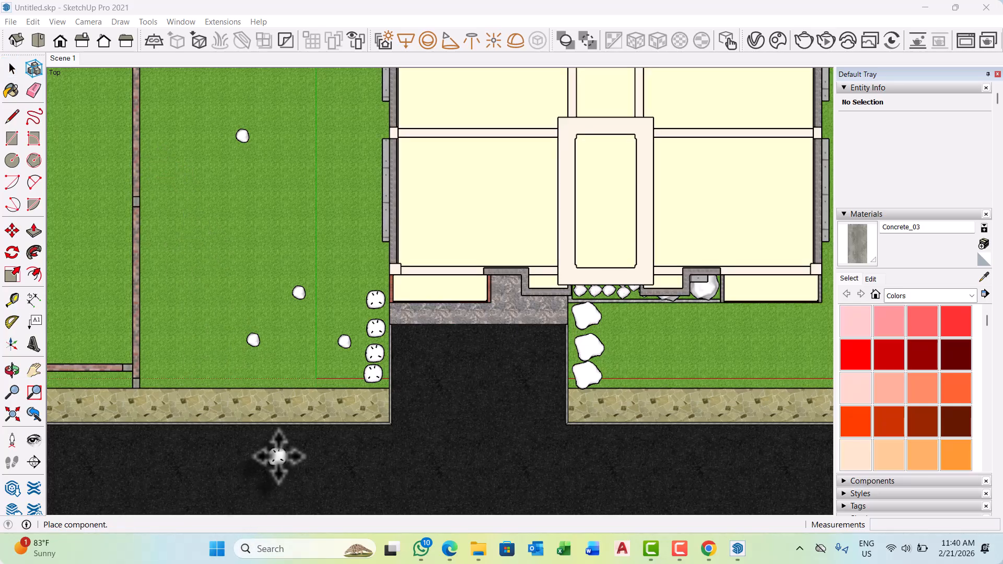
{"action": "left_click", "coordinate": [252, 336]}
{"action": "left_click", "coordinate": [12, 68]}
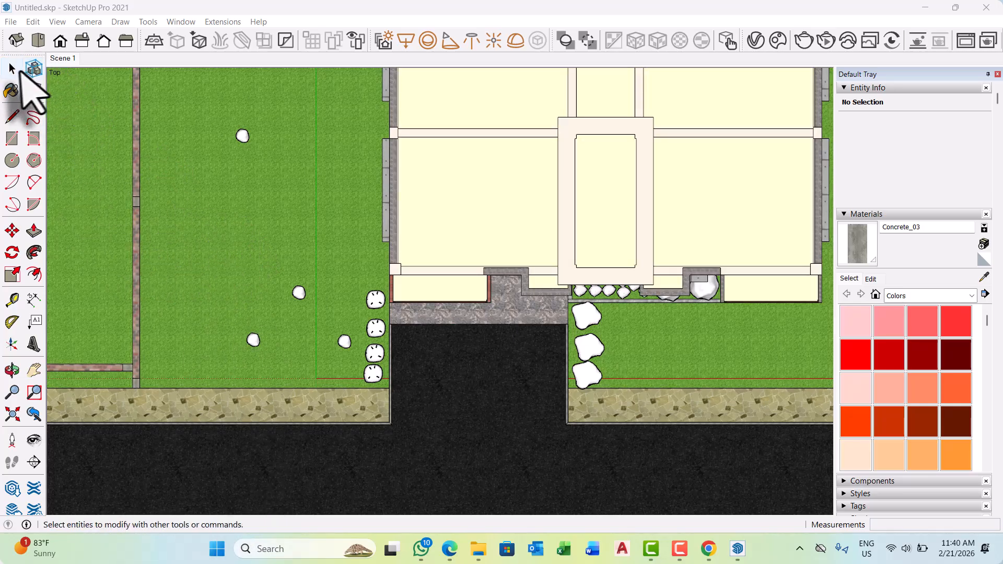
Bring up the Cosmos Browser, move it clear of the drawing tools and look through the plants related to Climbing Plant 21-17.
{"action": "key", "text": "alt+Tab"}
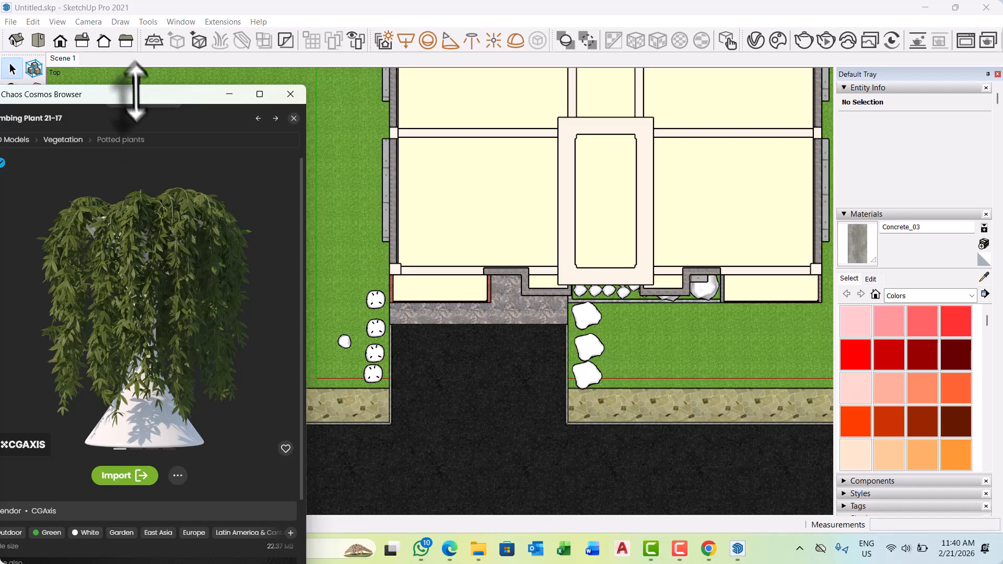
{"action": "left_click_drag", "start_coordinate": [148, 97], "coordinate": [421, 84]}
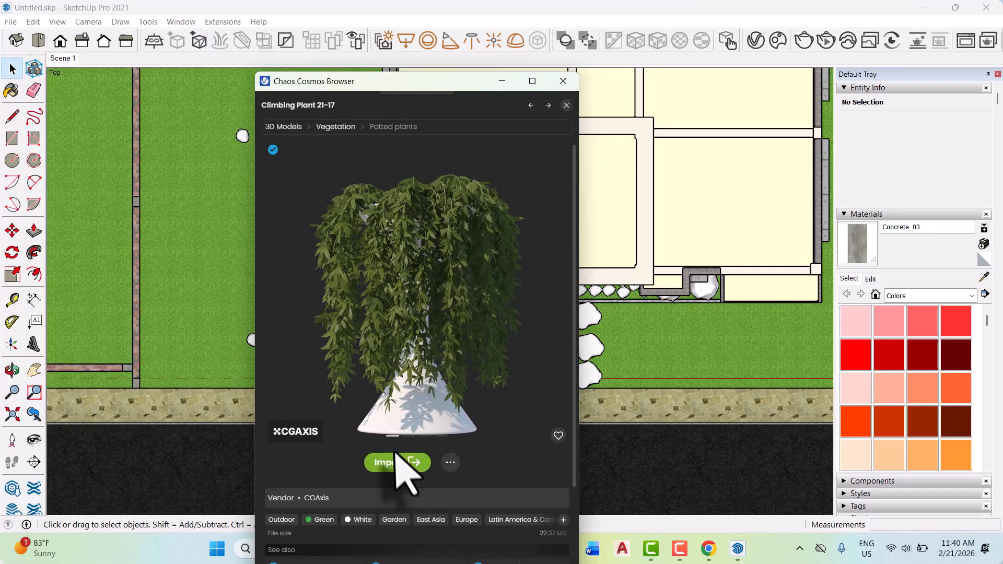
{"action": "scroll", "coordinate": [410, 464], "scroll_direction": "down", "scroll_amount": 3}
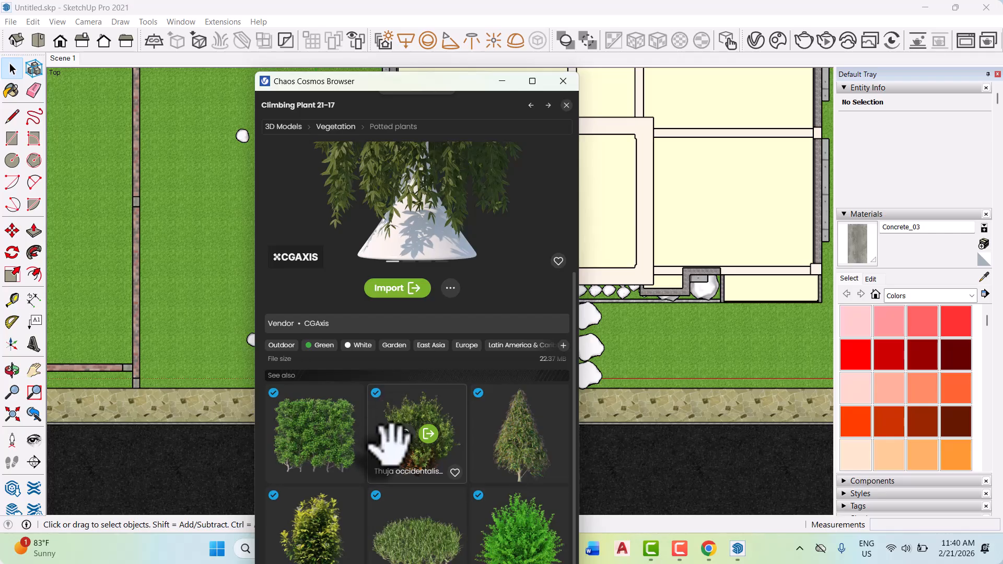
{"action": "scroll", "coordinate": [477, 397], "scroll_direction": "up", "scroll_amount": 3}
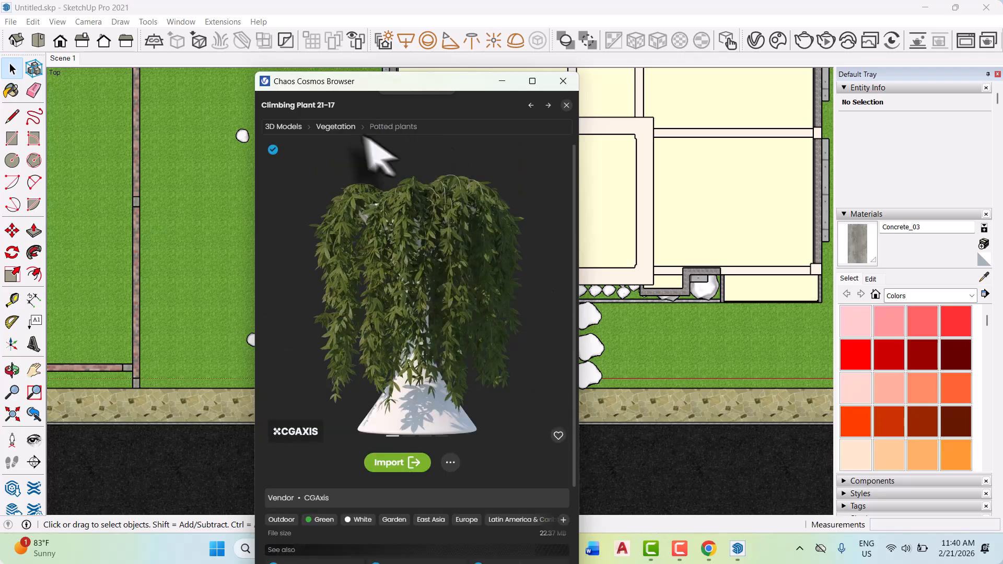
Import Car 023 from the downloaded car models in the Cosmos vehicles category.
{"action": "left_click", "coordinate": [284, 127]}
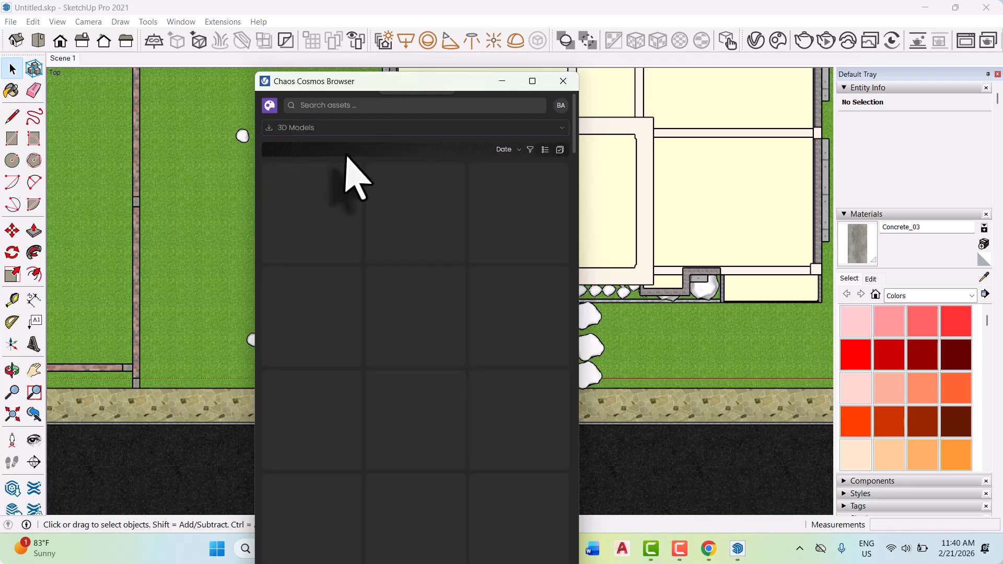
{"action": "left_click", "coordinate": [364, 128]}
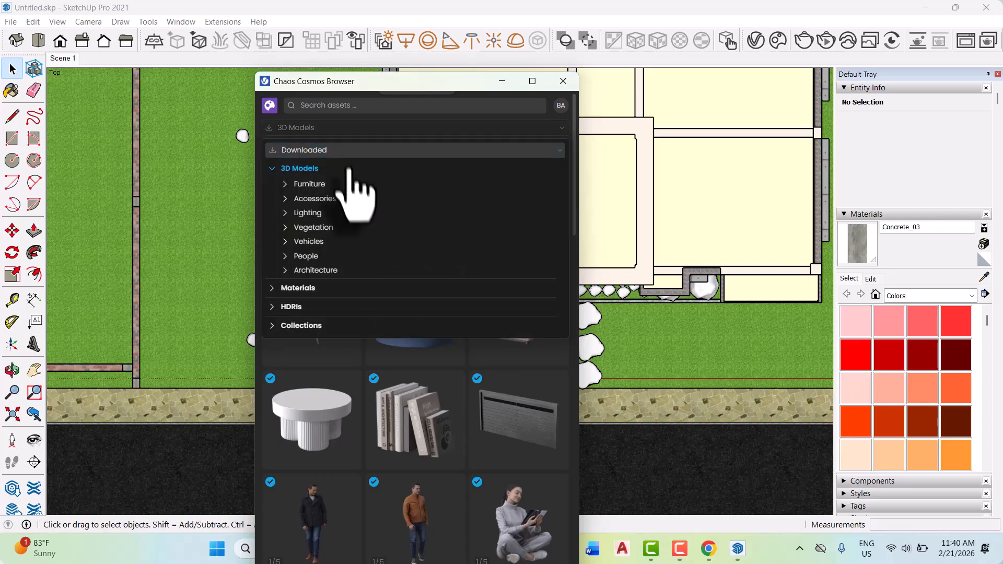
{"action": "left_click", "coordinate": [325, 242]}
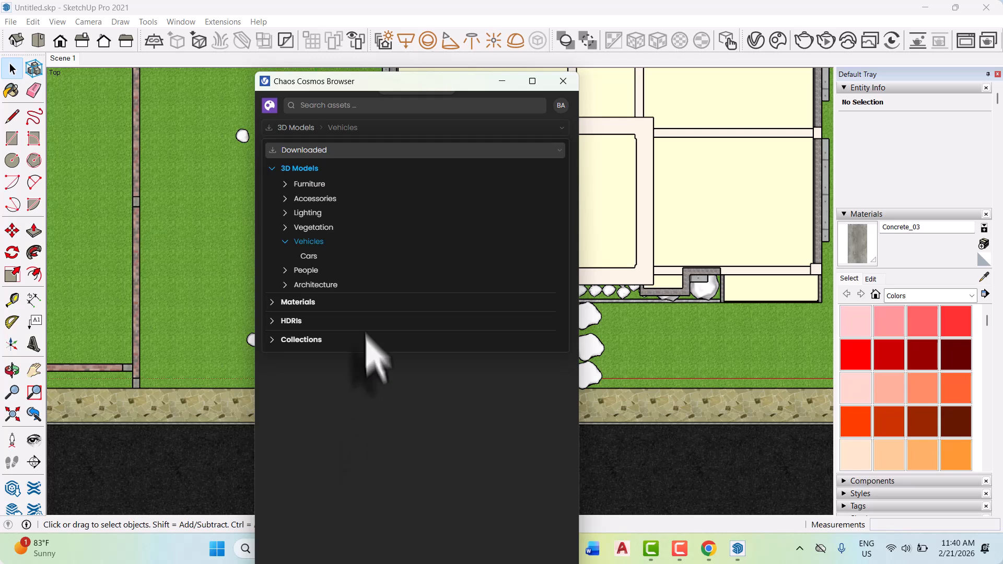
{"action": "left_click", "coordinate": [310, 256]}
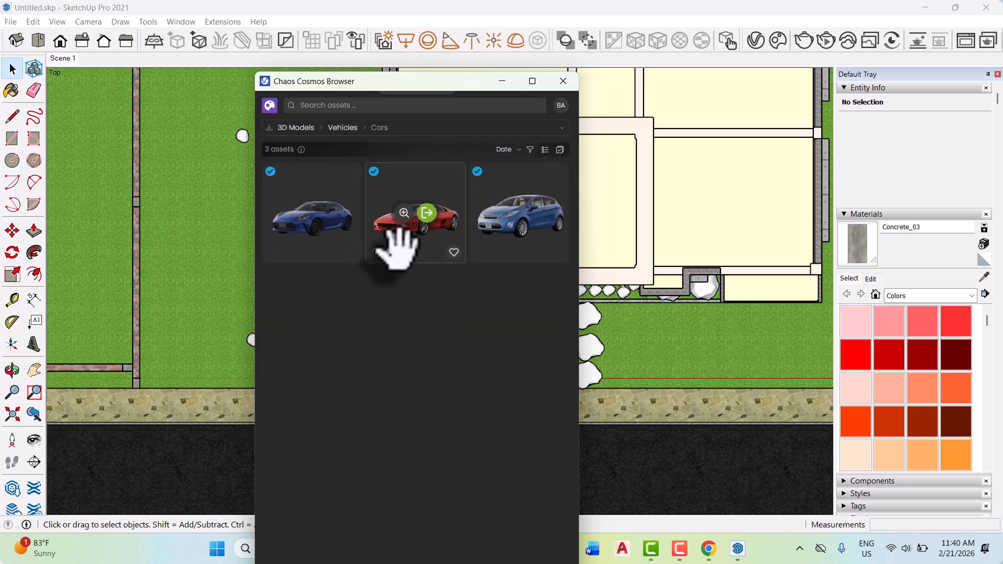
{"action": "left_click", "coordinate": [427, 213]}
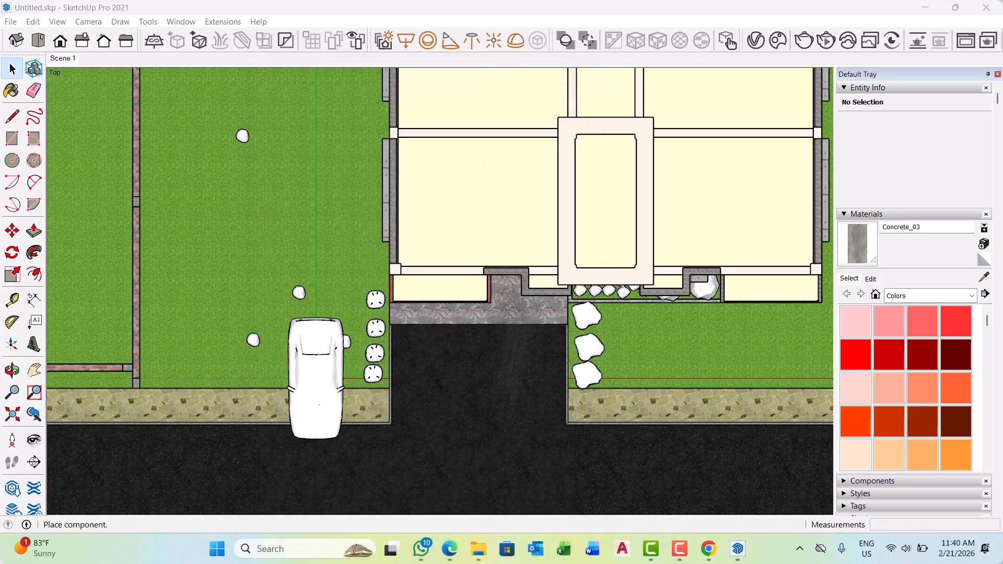
Place one Car 023 lengthwise in the middle of the entrance driveway, in front of the garage.
{"action": "scroll", "coordinate": [462, 376], "scroll_direction": "down", "scroll_amount": 3}
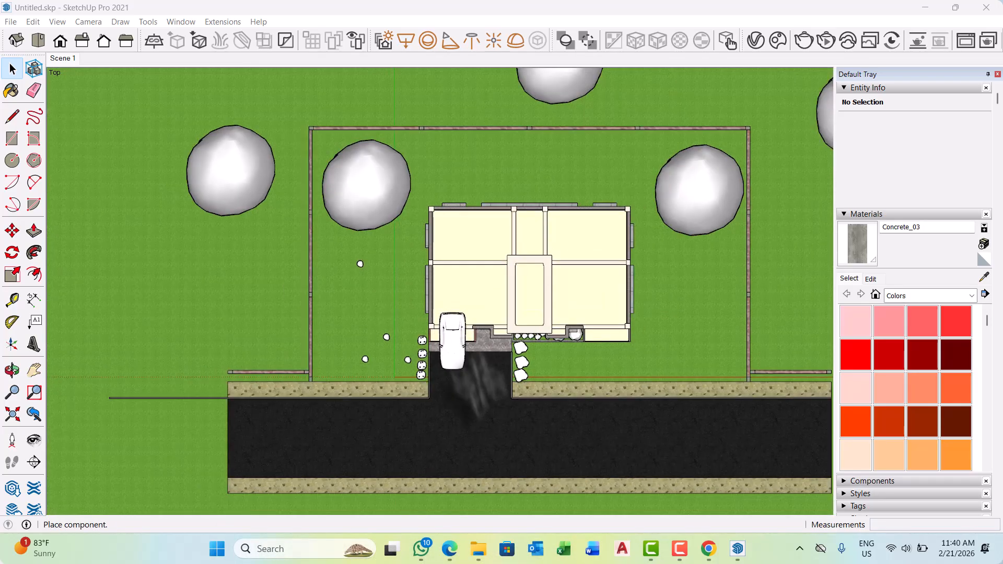
{"action": "scroll", "coordinate": [480, 417], "scroll_direction": "up", "scroll_amount": 4}
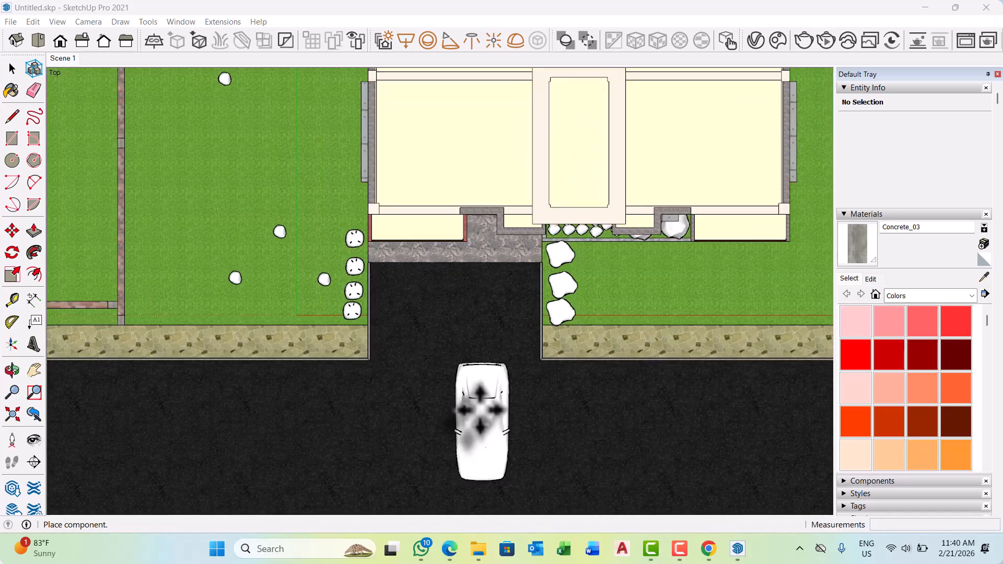
{"action": "scroll", "coordinate": [480, 410], "scroll_direction": "down", "scroll_amount": 1}
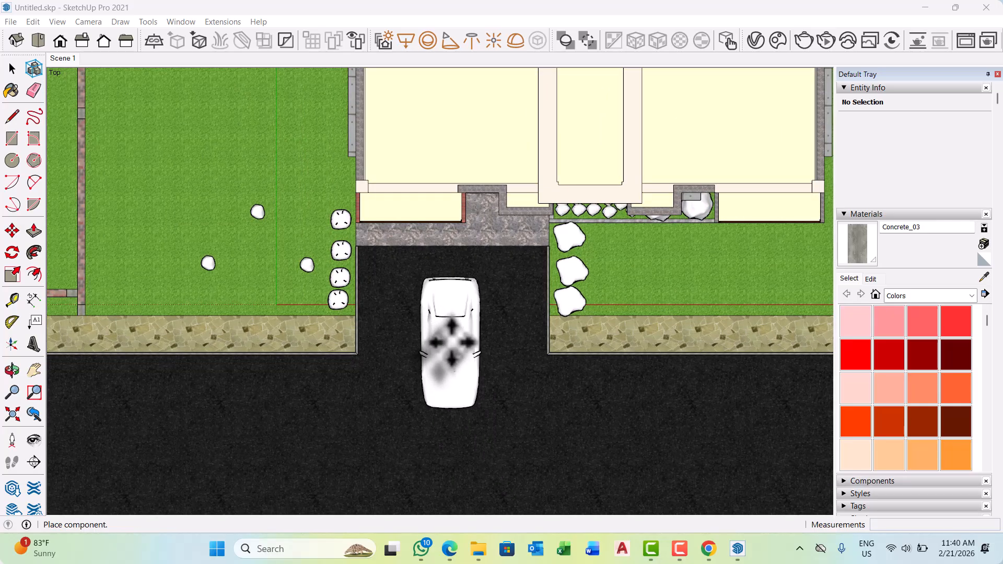
{"action": "scroll", "coordinate": [459, 418], "scroll_direction": "down", "scroll_amount": 3}
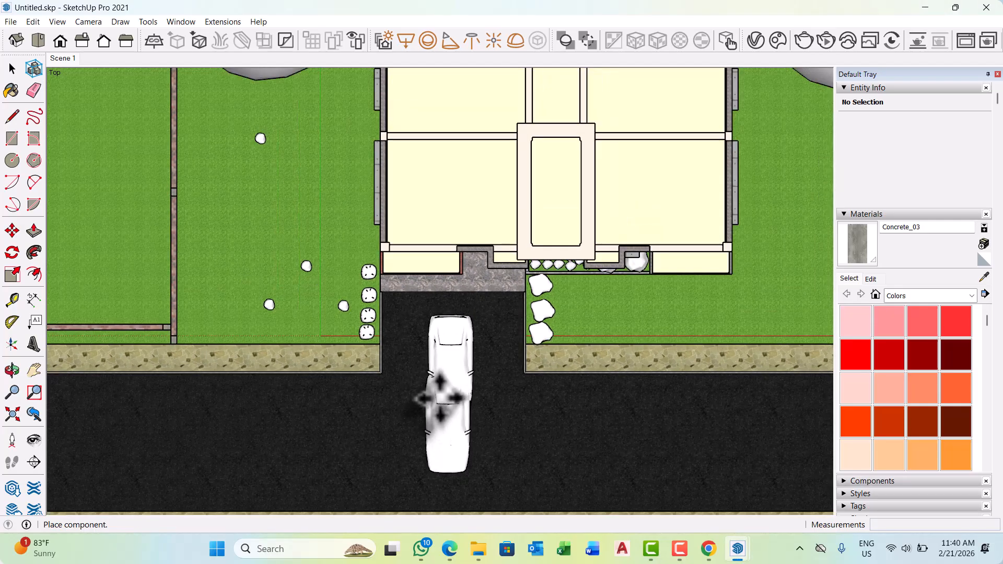
{"action": "left_click", "coordinate": [440, 398]}
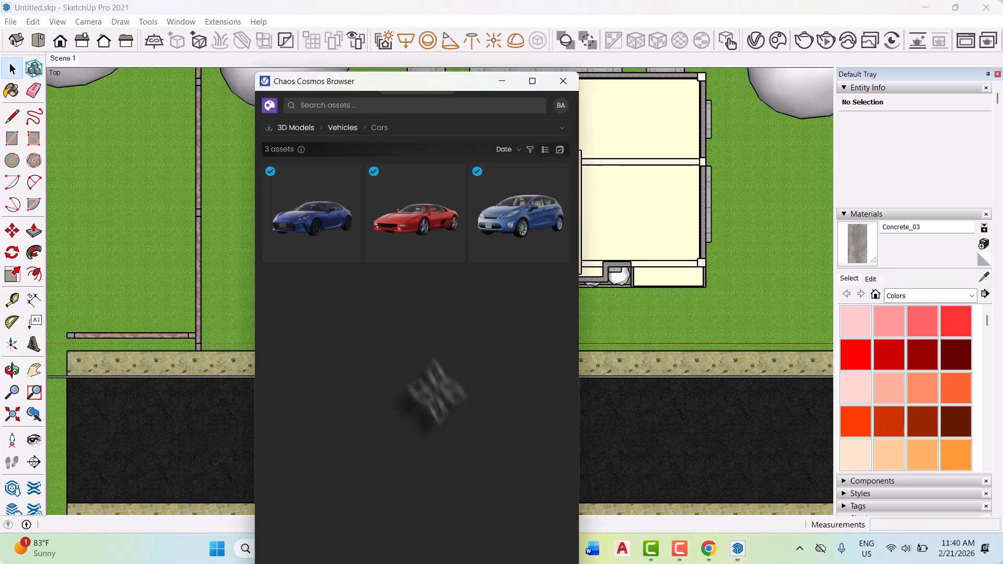
Look through the Cosmos people models and import the Joel Standing 003 figure.
{"action": "left_click", "coordinate": [293, 128]}
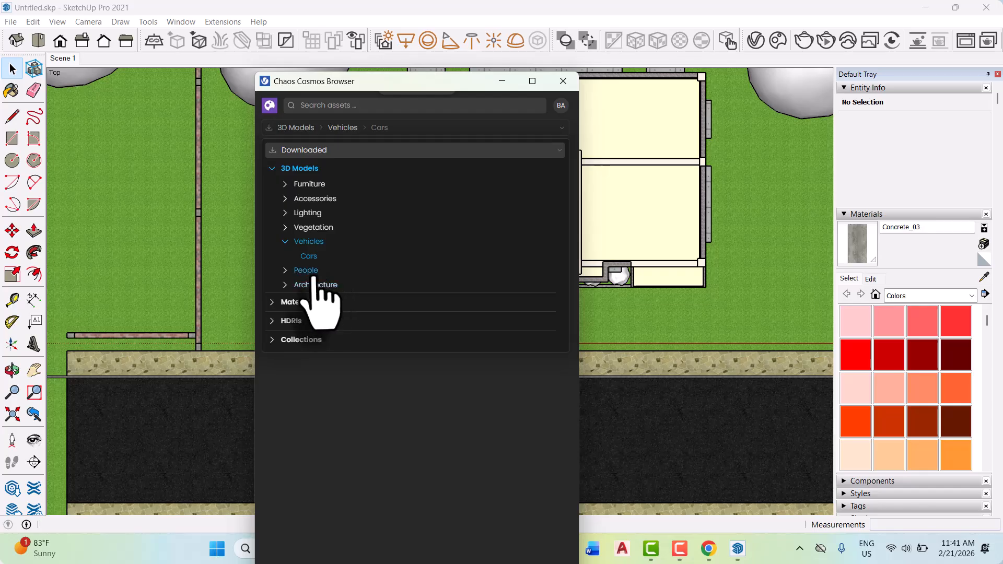
{"action": "left_click", "coordinate": [308, 271]}
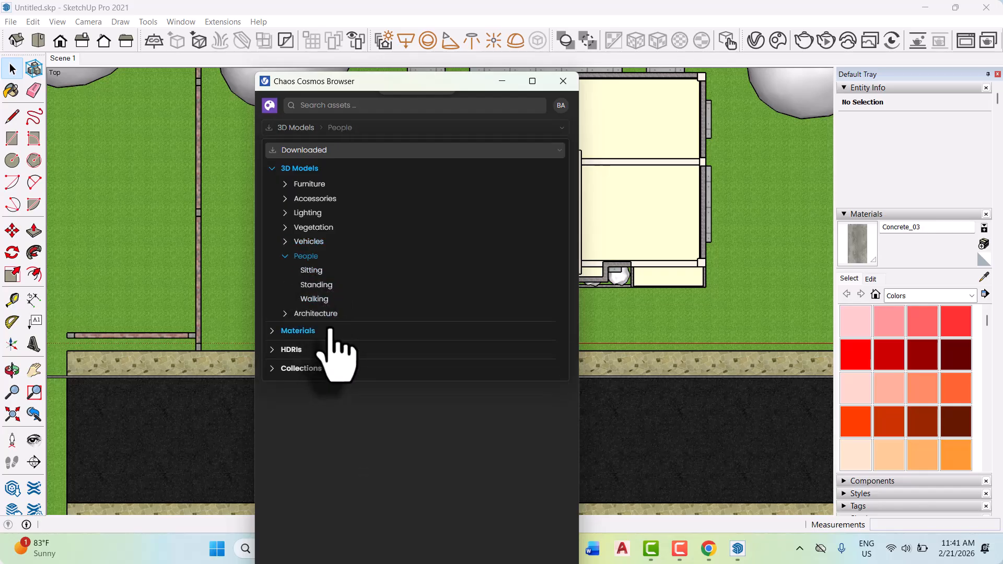
{"action": "left_click", "coordinate": [313, 272]}
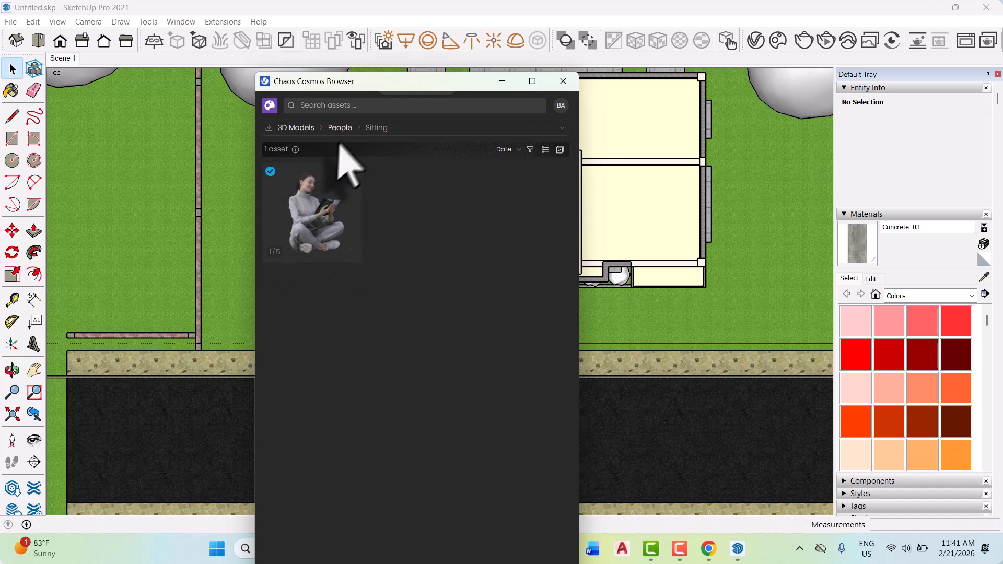
{"action": "left_click", "coordinate": [349, 128]}
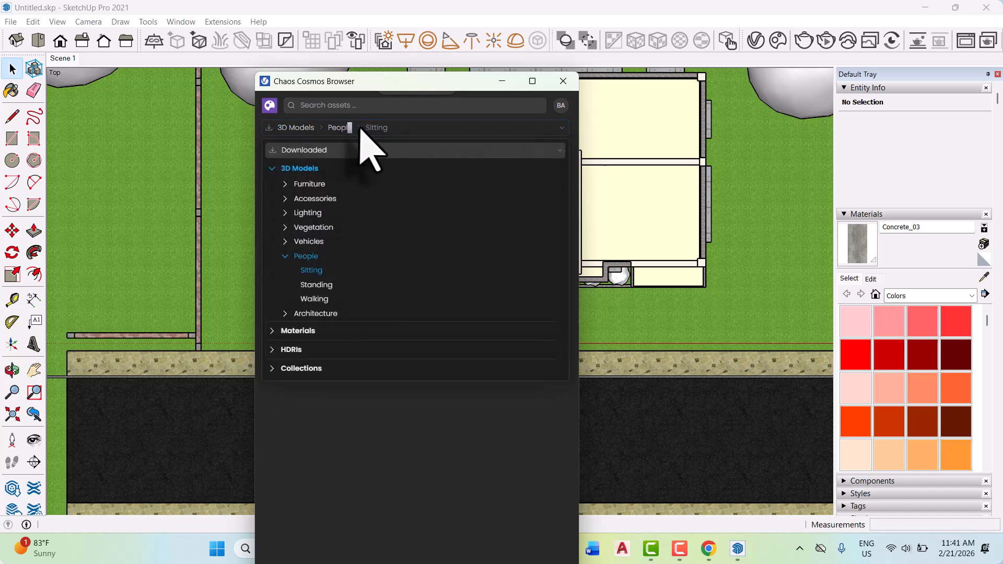
{"action": "left_click", "coordinate": [318, 285]}
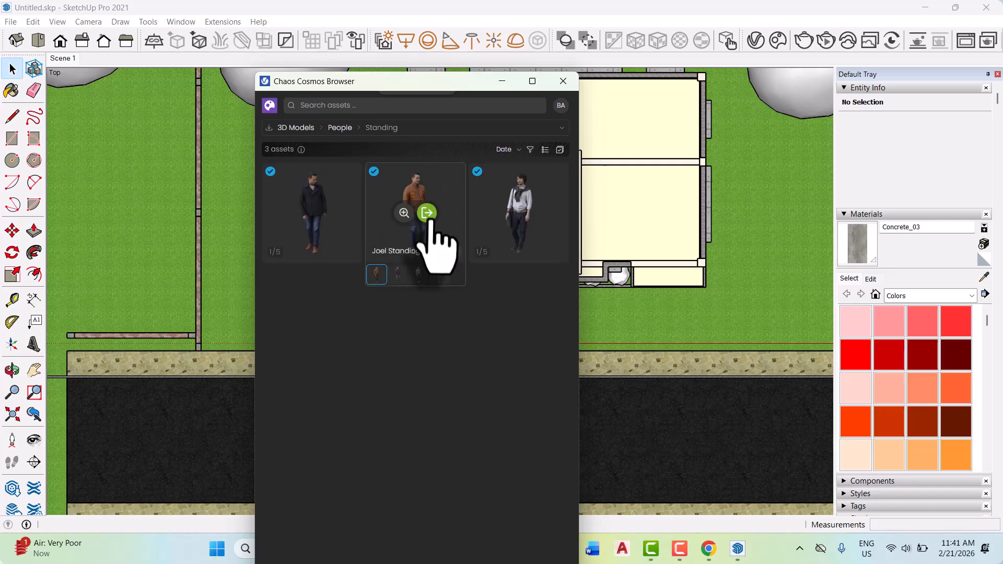
{"action": "left_click", "coordinate": [428, 213]}
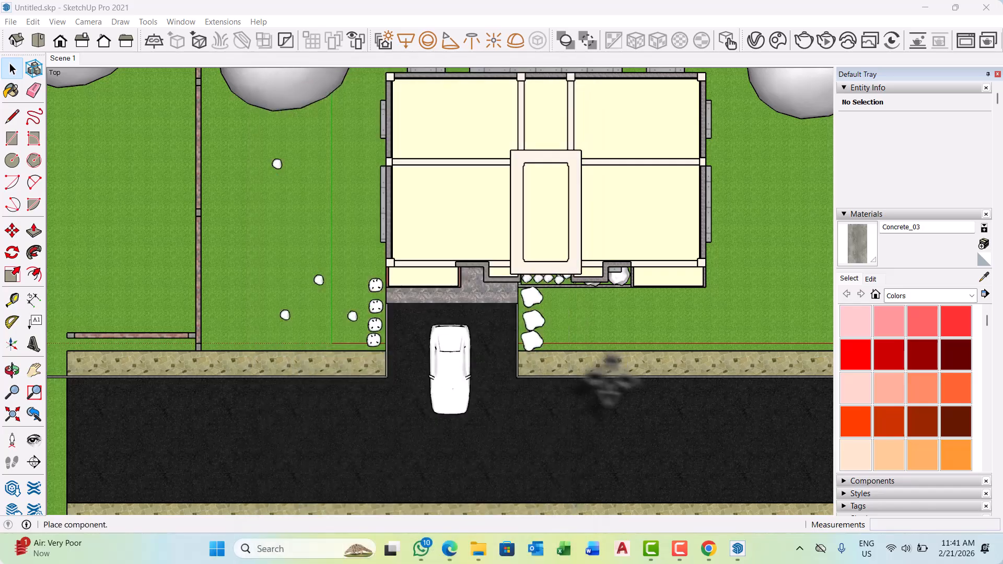
Place one Joel Standing 003 figure on the driveway beside the car, on its right-hand side in top view.
{"action": "scroll", "coordinate": [527, 377], "scroll_direction": "up", "scroll_amount": 6}
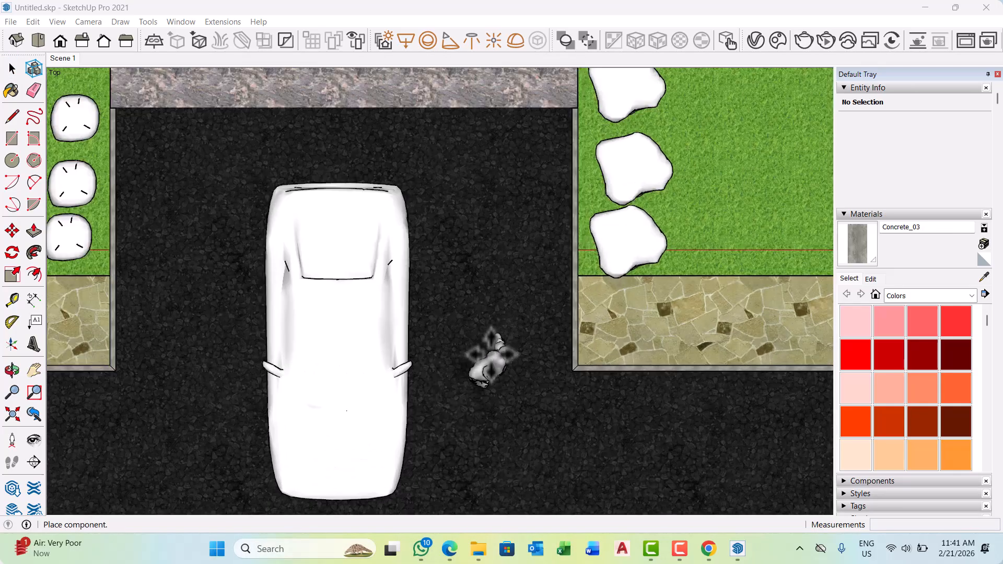
{"action": "left_click", "coordinate": [489, 328]}
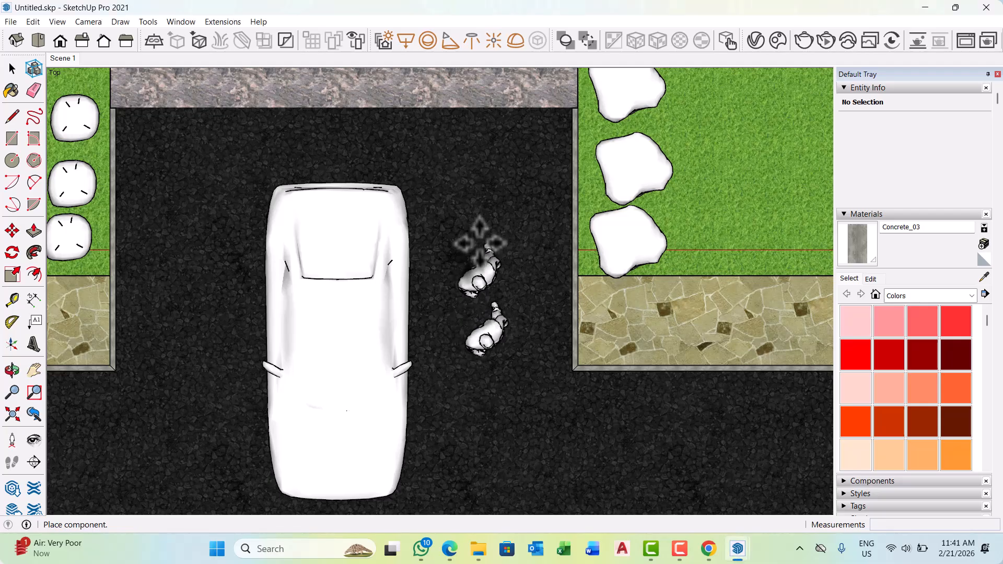
{"action": "scroll", "coordinate": [474, 220], "scroll_direction": "down", "scroll_amount": 4}
{"action": "scroll", "coordinate": [340, 313], "scroll_direction": "up", "scroll_amount": 2}
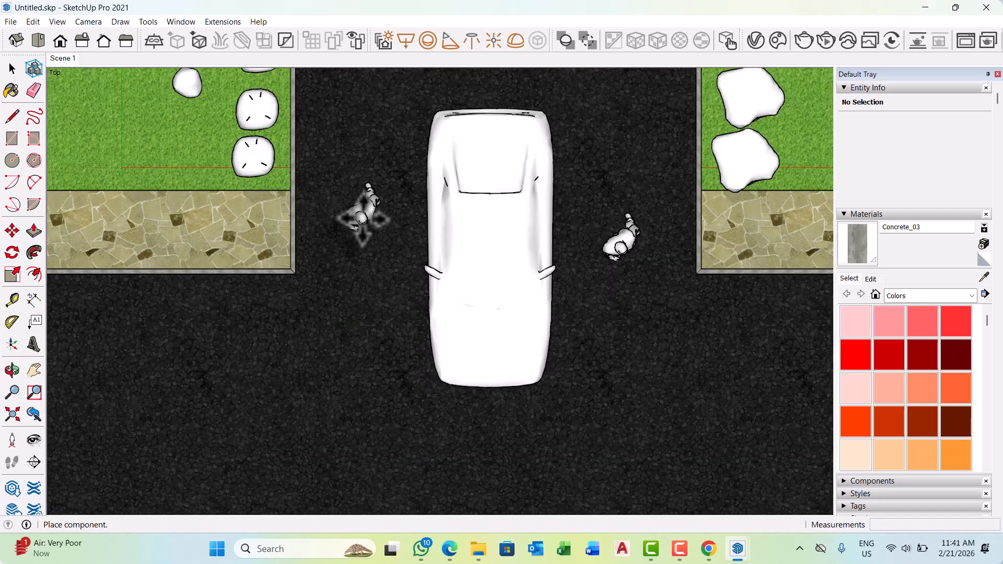
{"action": "key", "text": "Escape"}
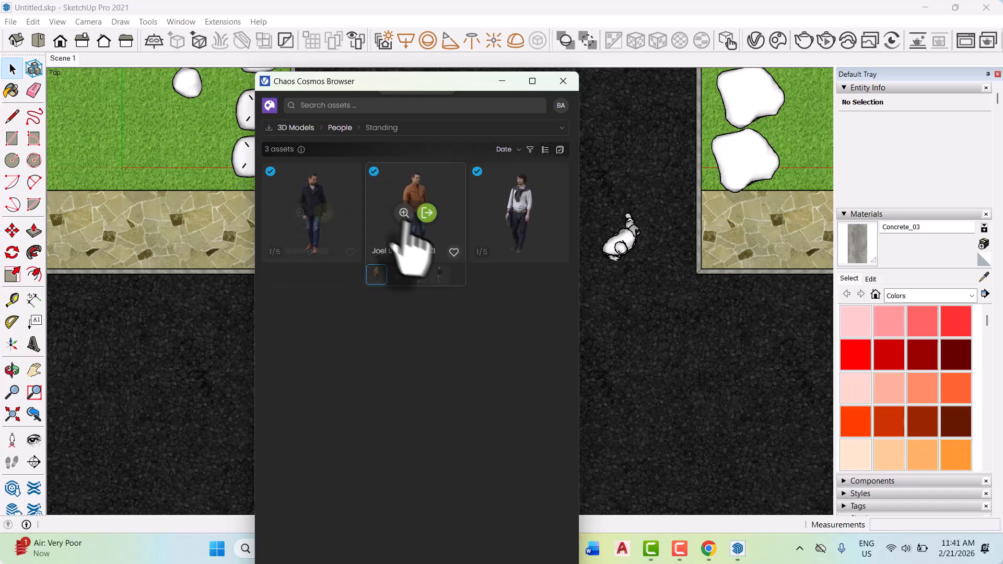
Import the Kenji Standing 001 figure, place one on the asphalt left of the car, and minimize the Cosmos Browser.
{"action": "mouse_move", "coordinate": [489, 254]}
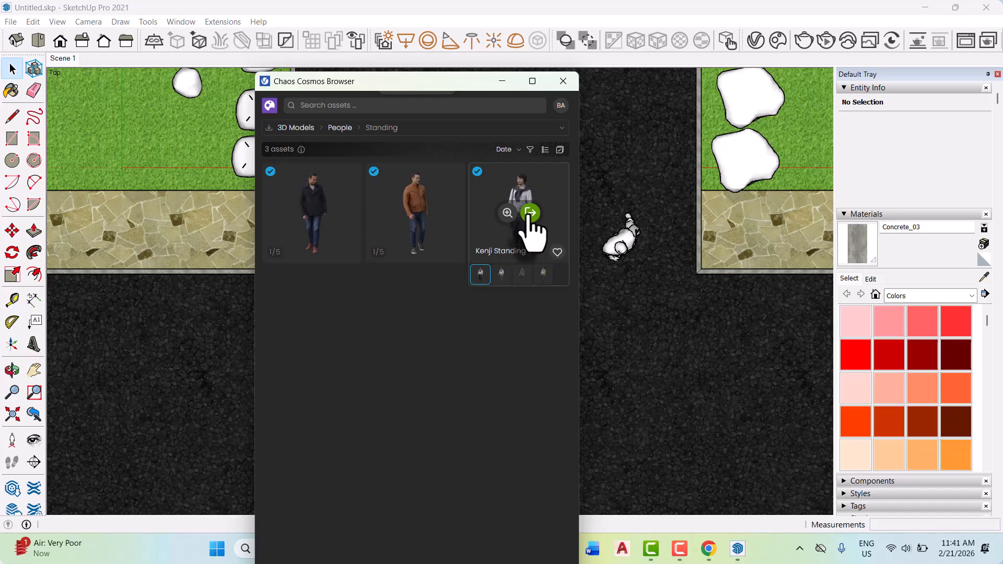
{"action": "left_click", "coordinate": [529, 213]}
{"action": "scroll", "coordinate": [334, 308], "scroll_direction": "up", "scroll_amount": 2}
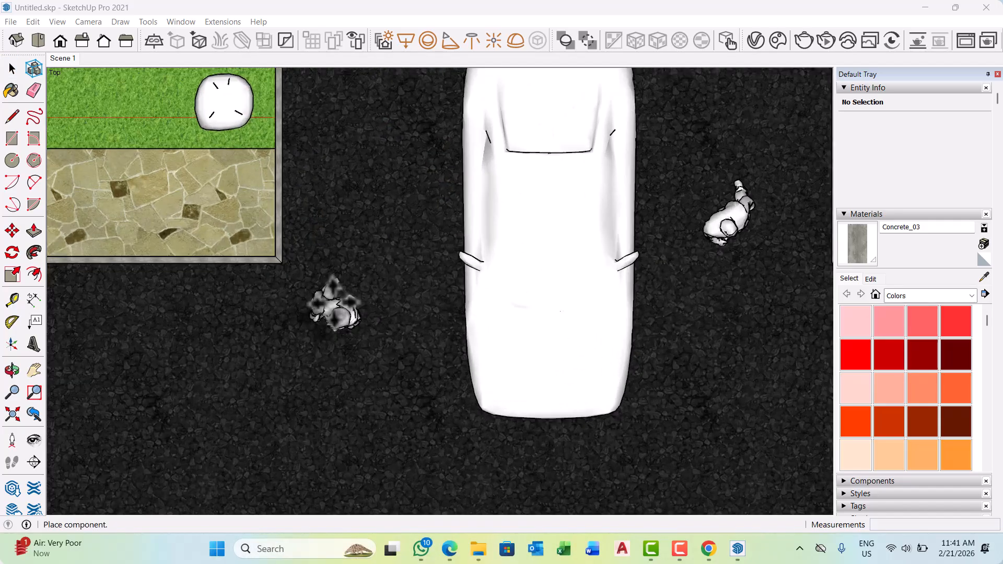
{"action": "scroll", "coordinate": [334, 302], "scroll_direction": "up", "scroll_amount": 2}
{"action": "left_click", "coordinate": [335, 269]}
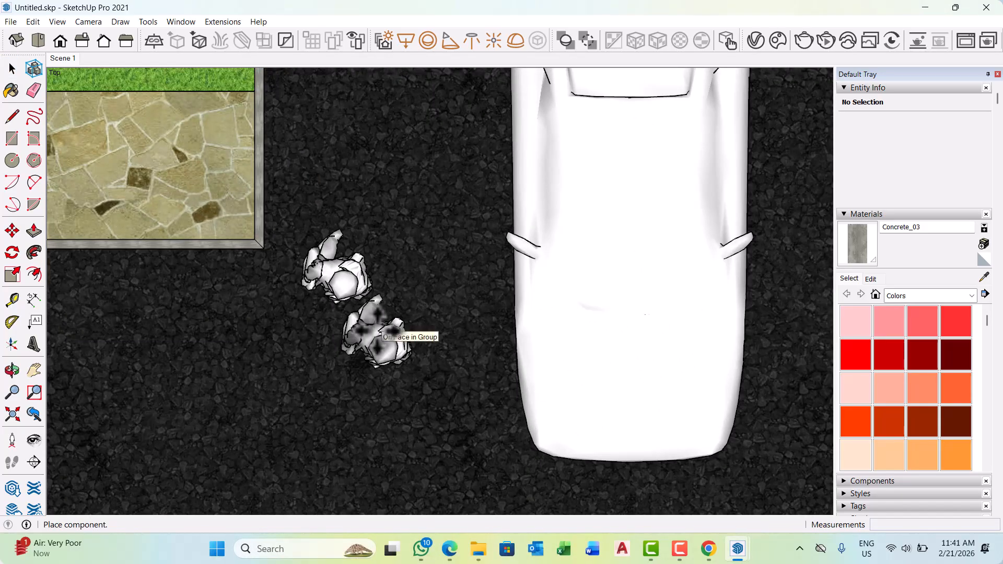
{"action": "key", "text": "Escape"}
{"action": "left_click", "coordinate": [562, 81]}
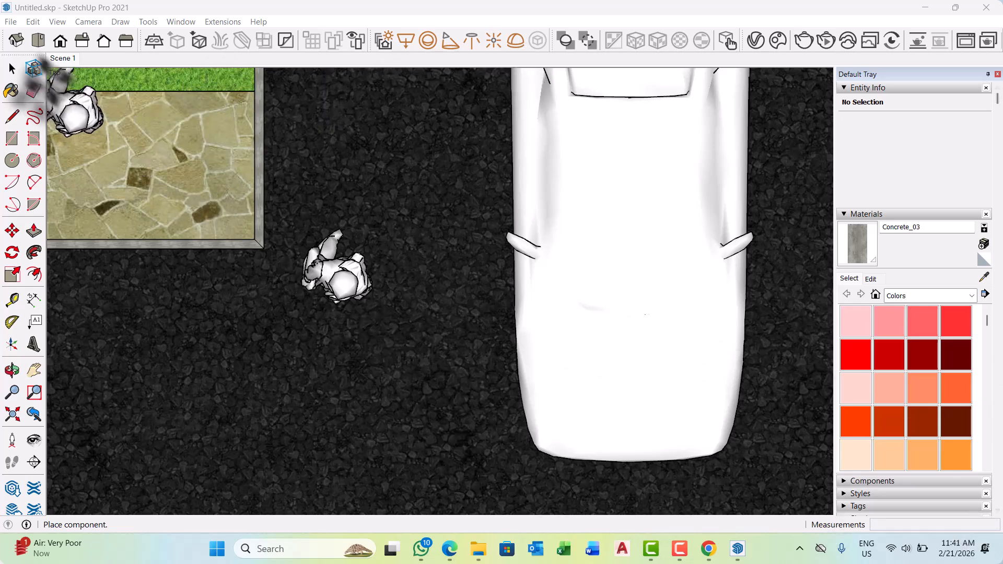
{"action": "left_click", "coordinate": [12, 68]}
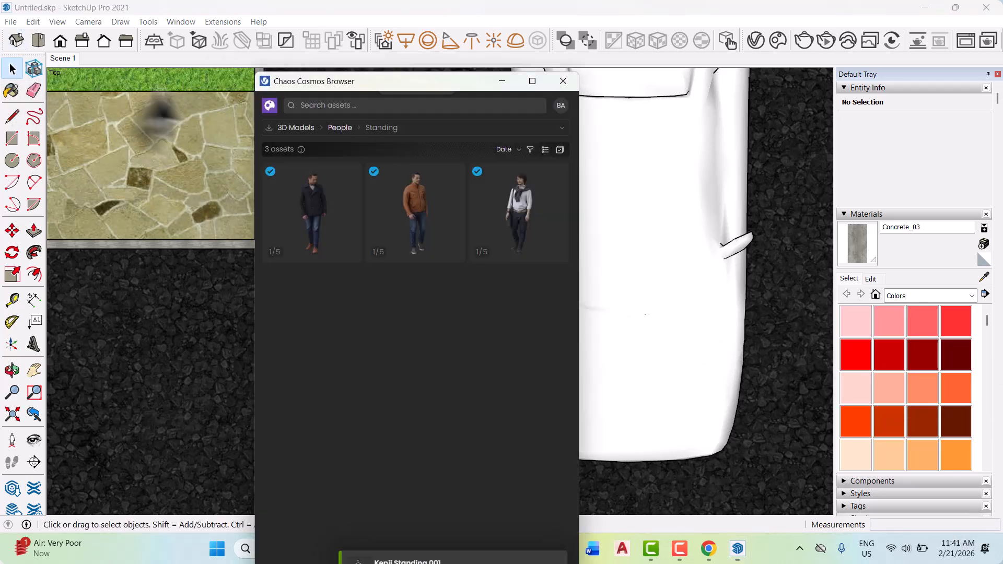
{"action": "left_click", "coordinate": [502, 81]}
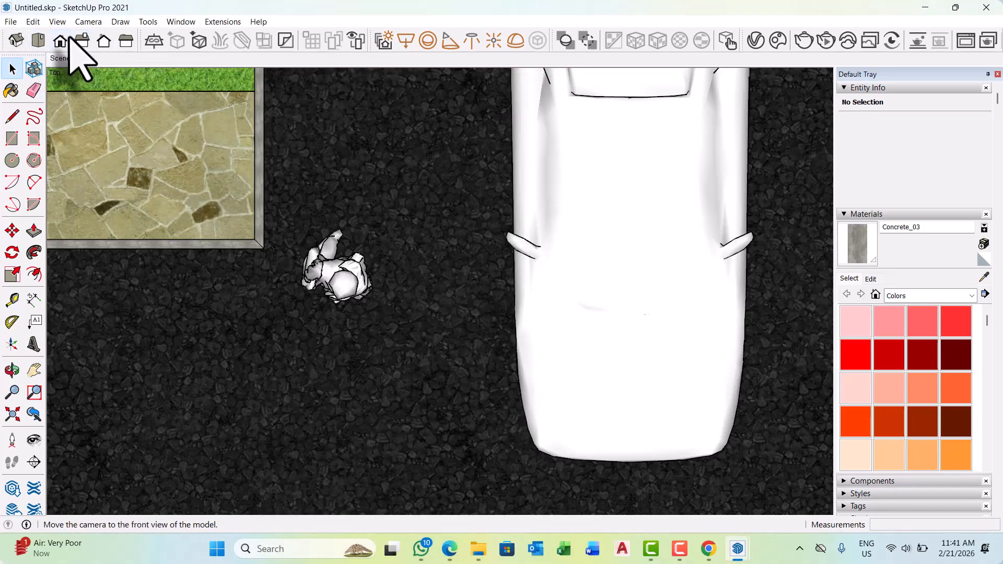
Switch the camera to perspective and examine the car, the two figures, the plants and the building from several angles.
{"action": "left_click", "coordinate": [89, 22]}
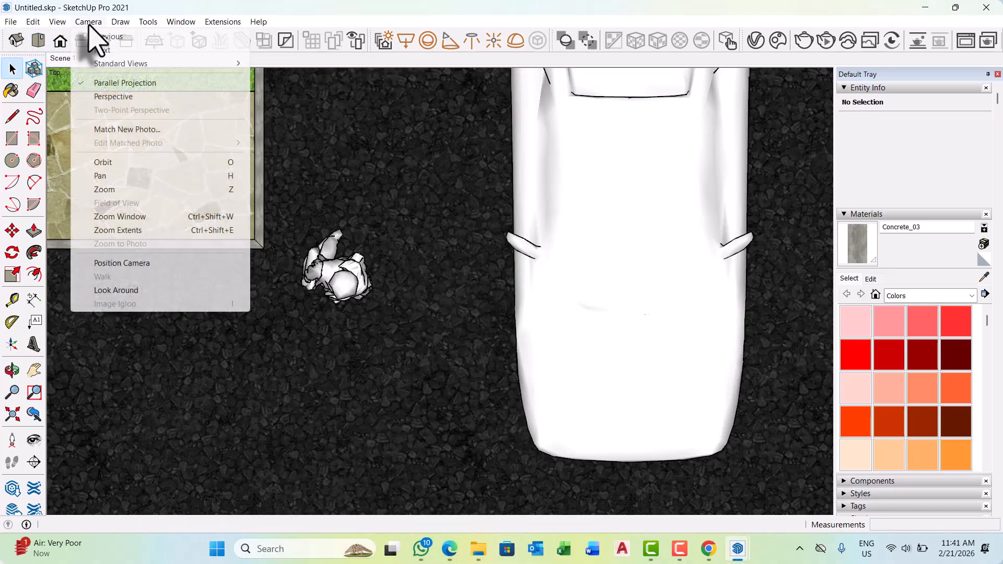
{"action": "left_click", "coordinate": [124, 98]}
{"action": "scroll", "coordinate": [323, 387], "scroll_direction": "down", "scroll_amount": 5}
{"action": "middle_click_drag", "start_coordinate": [401, 387], "coordinate": [510, 448]}
{"action": "scroll", "coordinate": [400, 315], "scroll_direction": "up", "scroll_amount": 6}
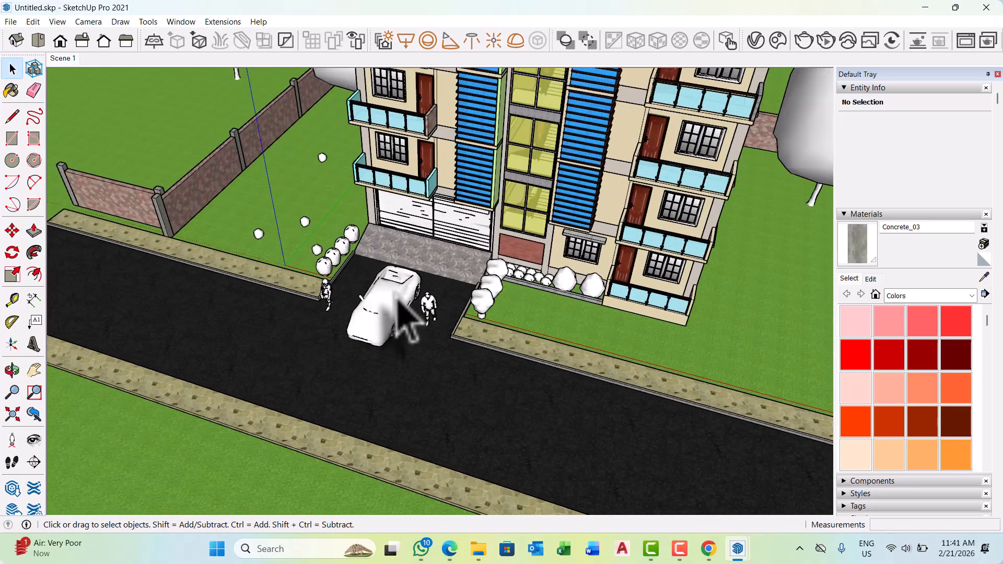
{"action": "scroll", "coordinate": [400, 318], "scroll_direction": "up", "scroll_amount": 2}
{"action": "middle_click_drag", "start_coordinate": [385, 369], "coordinate": [391, 339]}
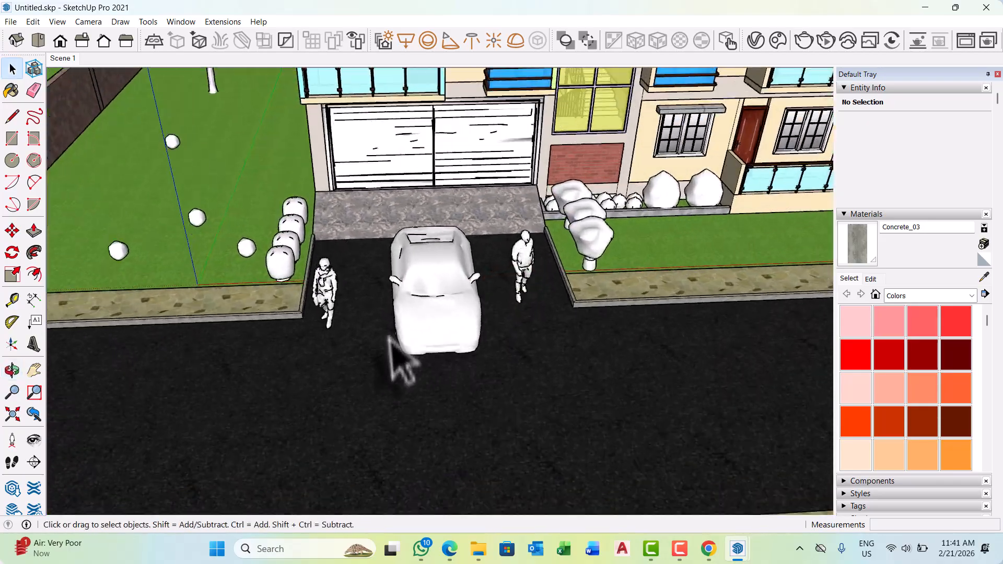
{"action": "scroll", "coordinate": [390, 339], "scroll_direction": "up", "scroll_amount": 3}
{"action": "middle_click_drag", "start_coordinate": [444, 285], "coordinate": [391, 288]}
{"action": "scroll", "coordinate": [392, 289], "scroll_direction": "down", "scroll_amount": 3}
{"action": "middle_click_drag", "start_coordinate": [481, 264], "coordinate": [451, 257]}
{"action": "scroll", "coordinate": [377, 337], "scroll_direction": "down", "scroll_amount": 5}
{"action": "middle_click_drag", "start_coordinate": [512, 313], "coordinate": [521, 316]}
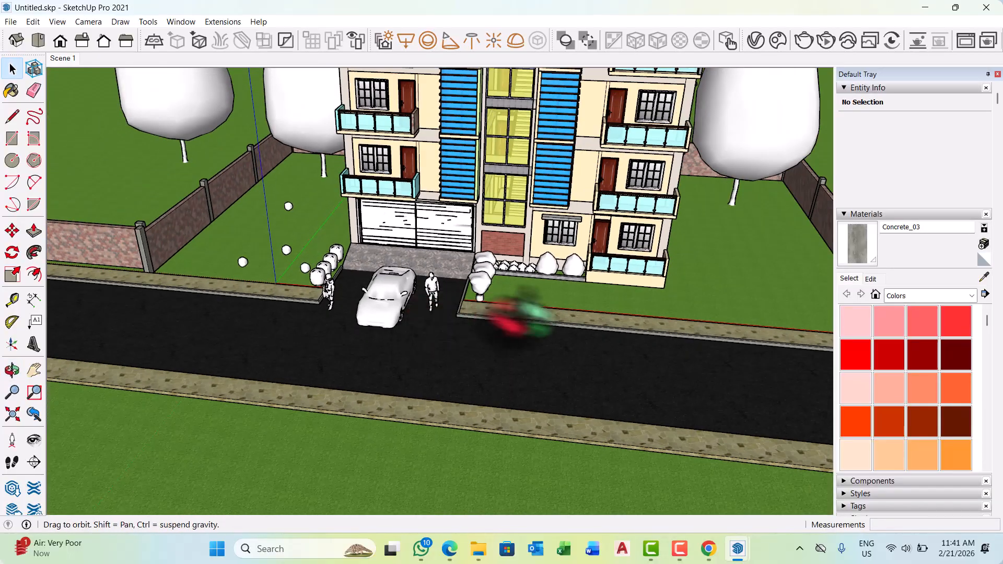
{"action": "scroll", "coordinate": [313, 331], "scroll_direction": "down", "scroll_amount": 10}
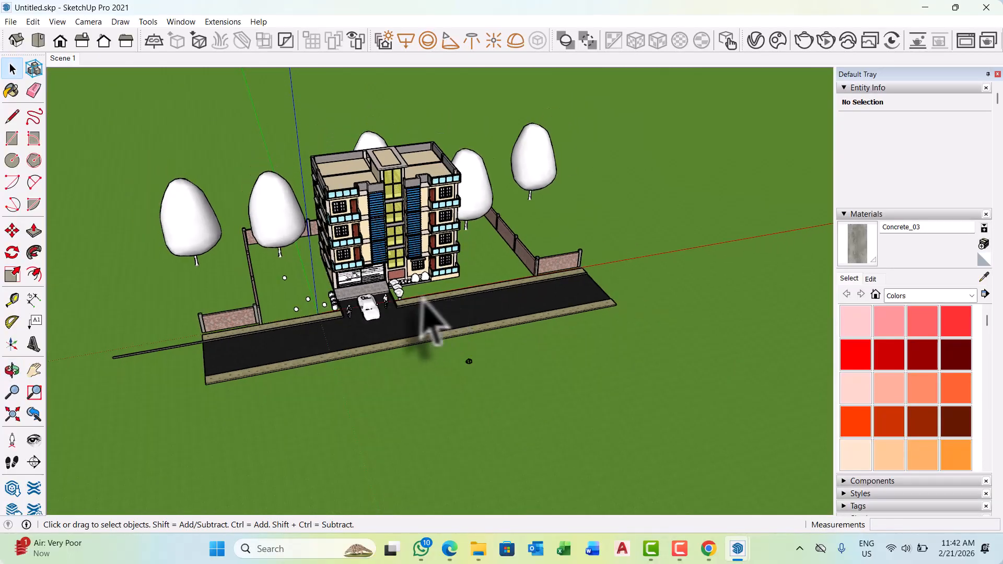
{"action": "middle_click_drag", "start_coordinate": [423, 298], "coordinate": [376, 331]}
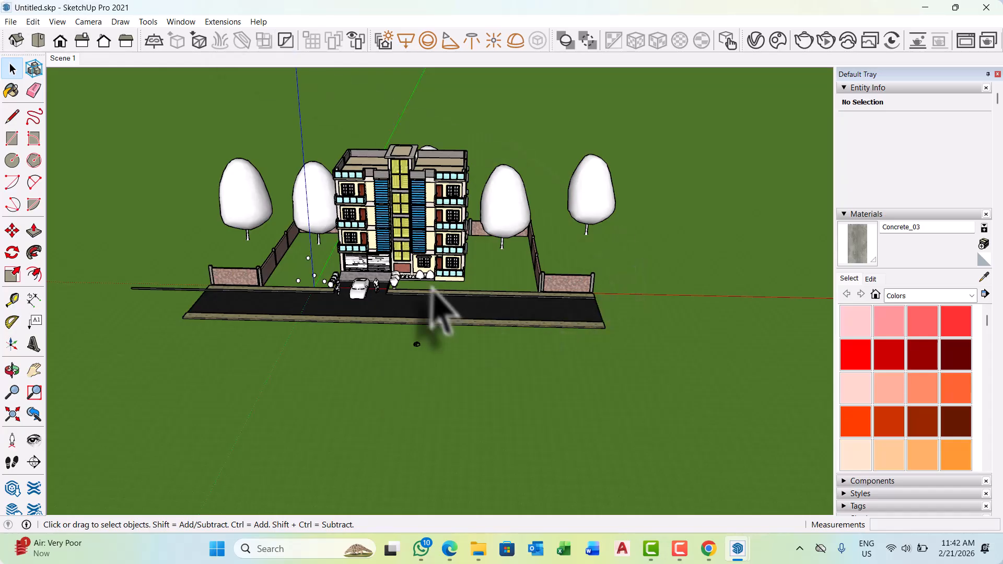
{"action": "scroll", "coordinate": [403, 201], "scroll_direction": "up", "scroll_amount": 5}
{"action": "middle_click_drag", "start_coordinate": [410, 209], "coordinate": [377, 172]}
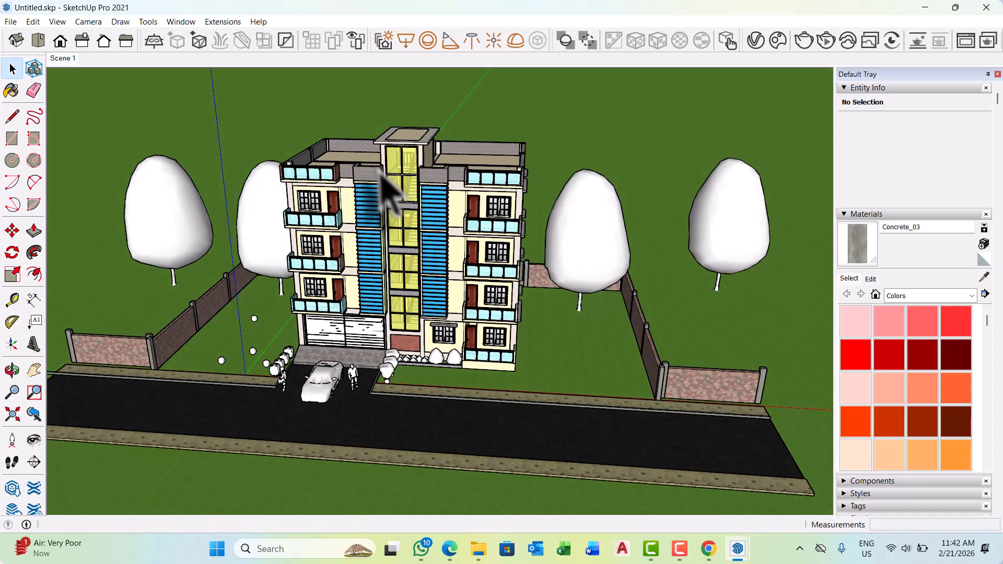
Restore the Scene 1 front view and open the V-Ray Asset Editor.
{"action": "left_click", "coordinate": [56, 59]}
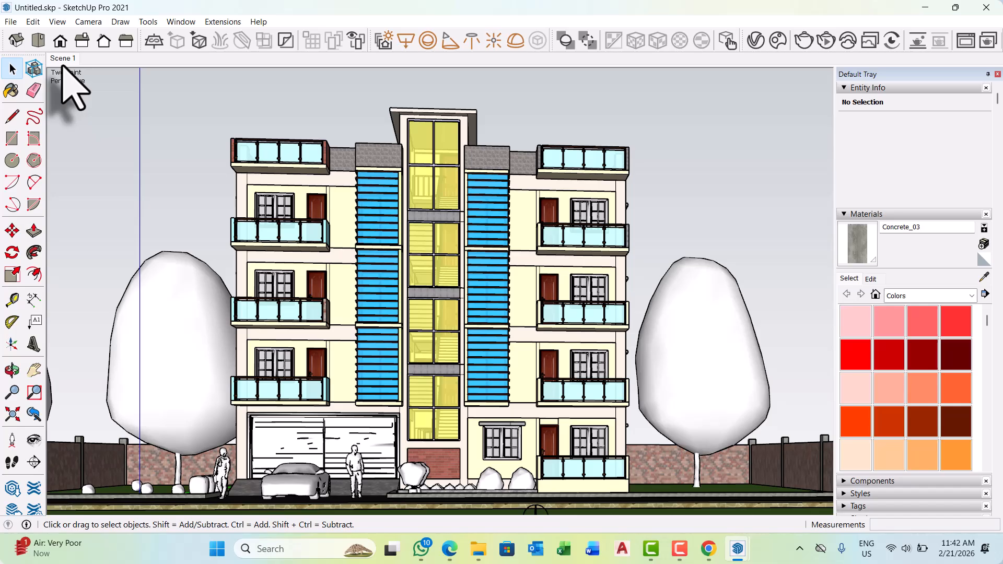
{"action": "left_click", "coordinate": [761, 39]}
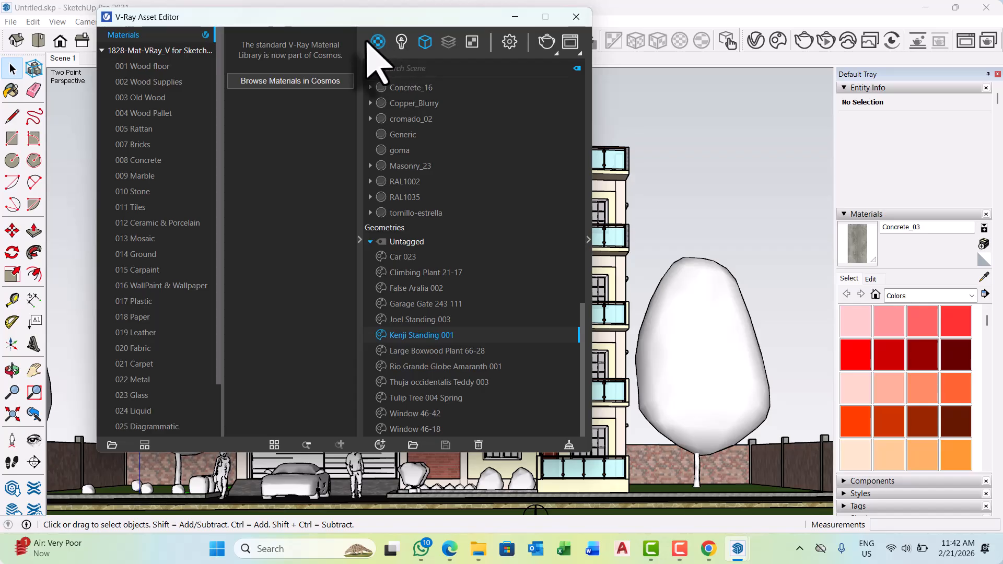
In the V-Ray render settings, turn off Progressive, set the quality to Medium+ and switch the denoiser to V-Ray.
{"action": "left_click", "coordinate": [359, 246]}
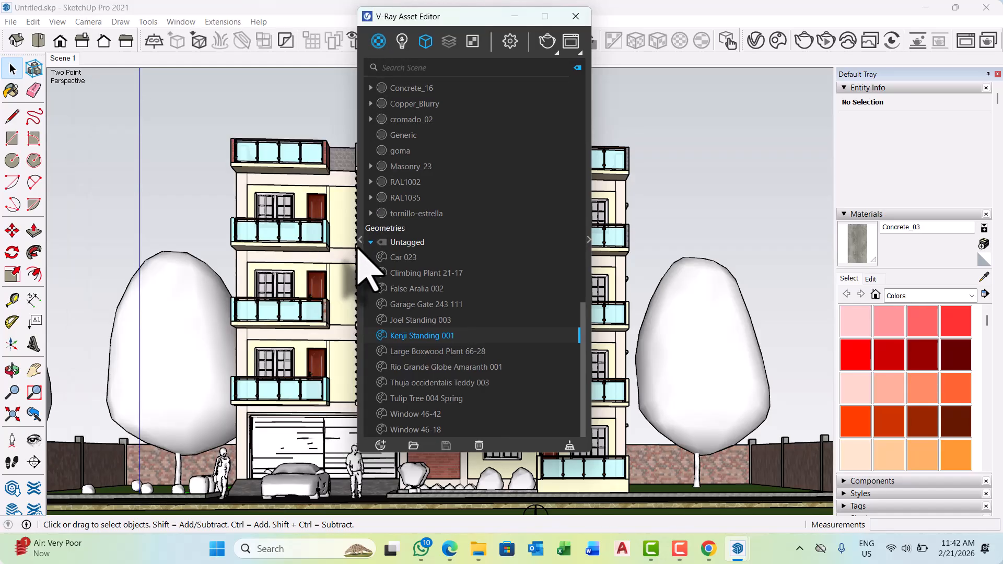
{"action": "left_click", "coordinate": [510, 41]}
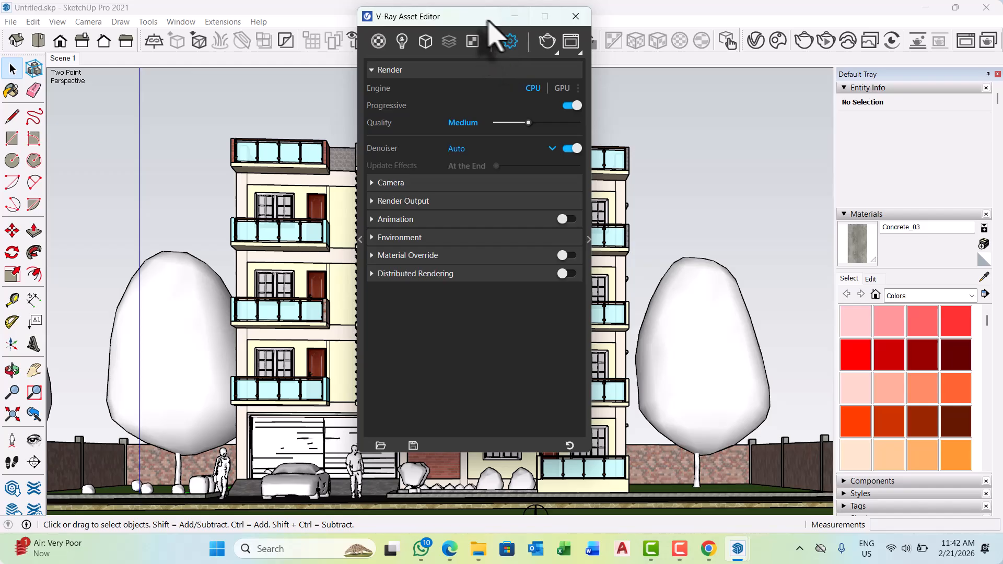
{"action": "left_click_drag", "start_coordinate": [488, 20], "coordinate": [293, 39]}
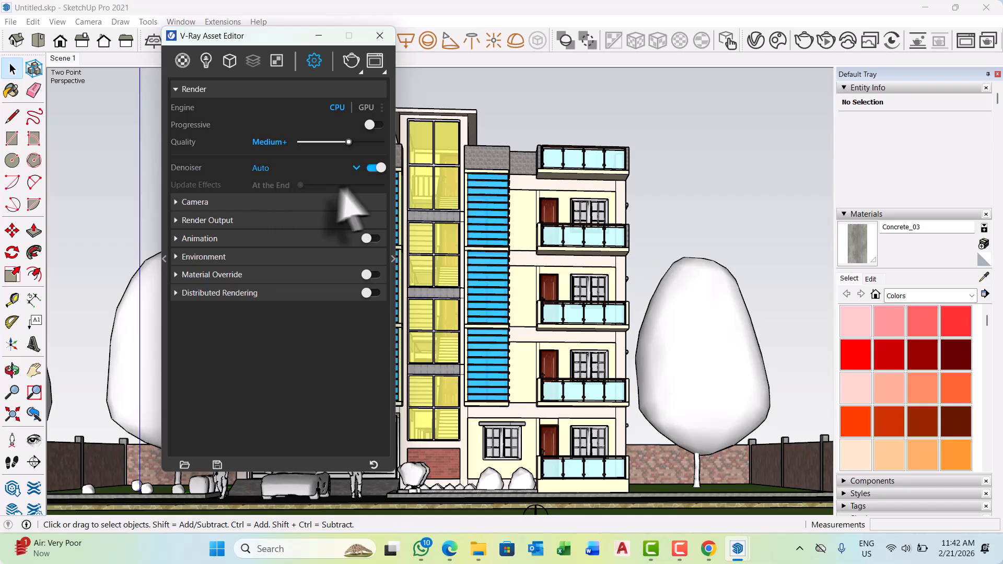
{"action": "left_click", "coordinate": [358, 169]}
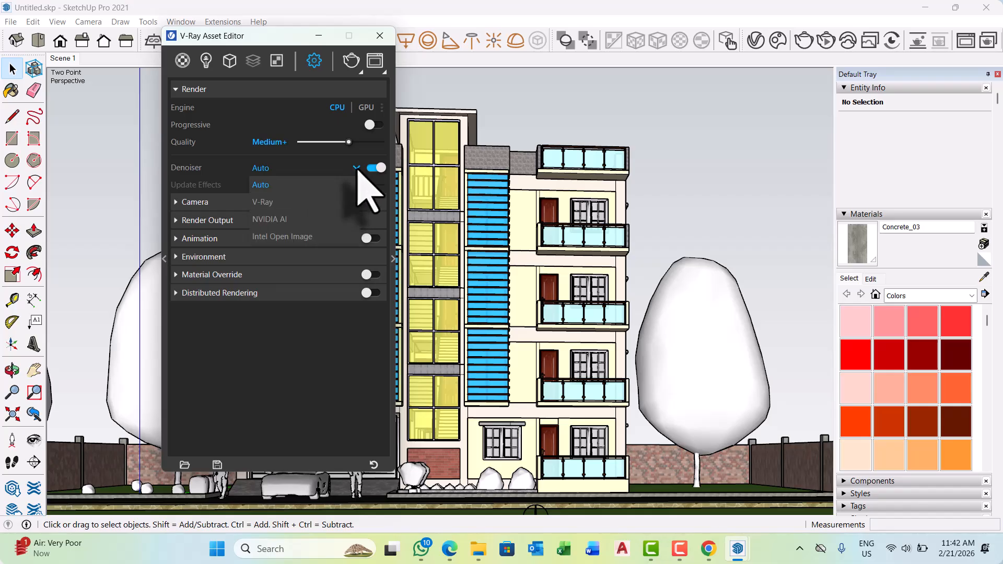
{"action": "left_click", "coordinate": [267, 203]}
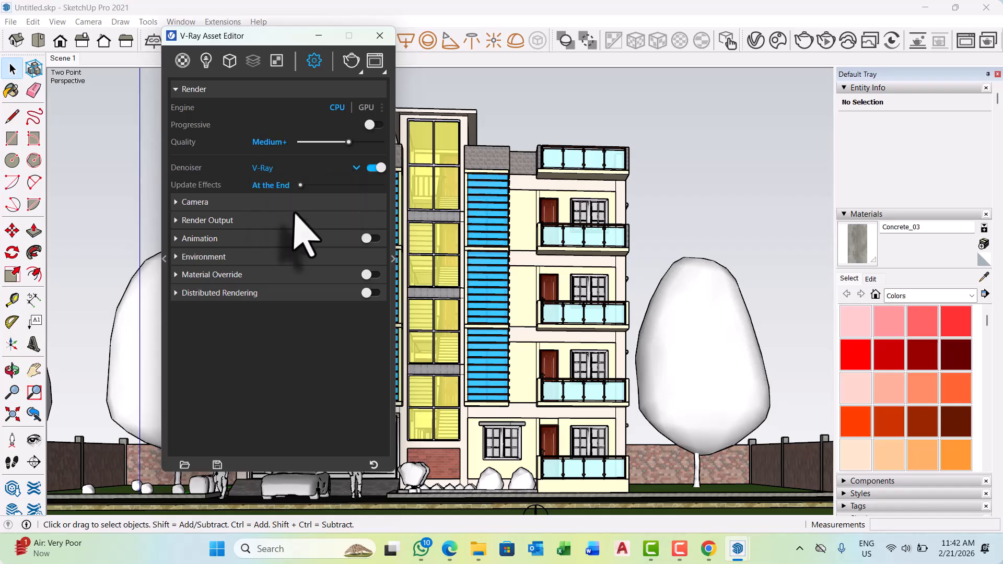
Set the V-Ray camera's Exposure Value (EV) to 13.
{"action": "left_click", "coordinate": [253, 205]}
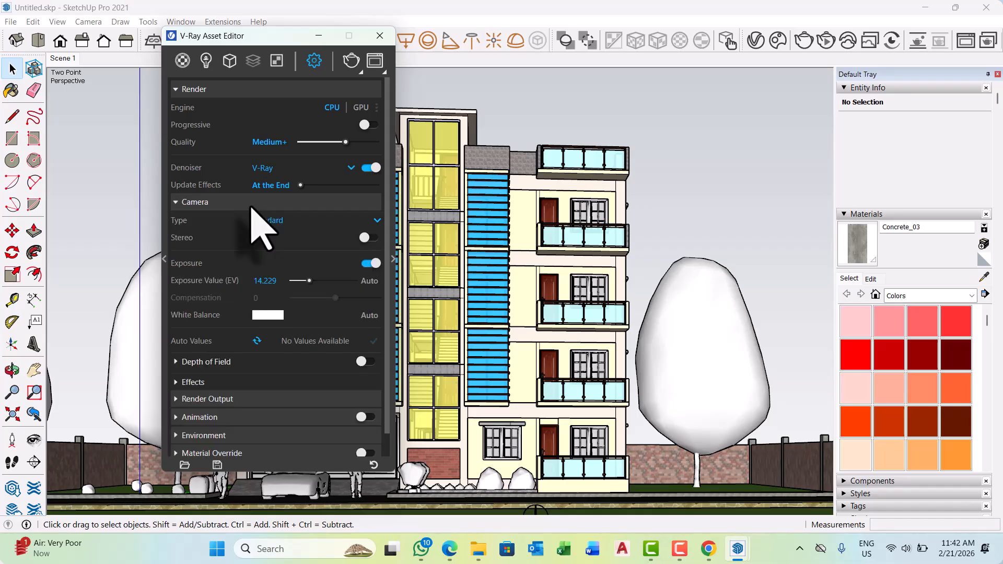
{"action": "left_click", "coordinate": [264, 281]}
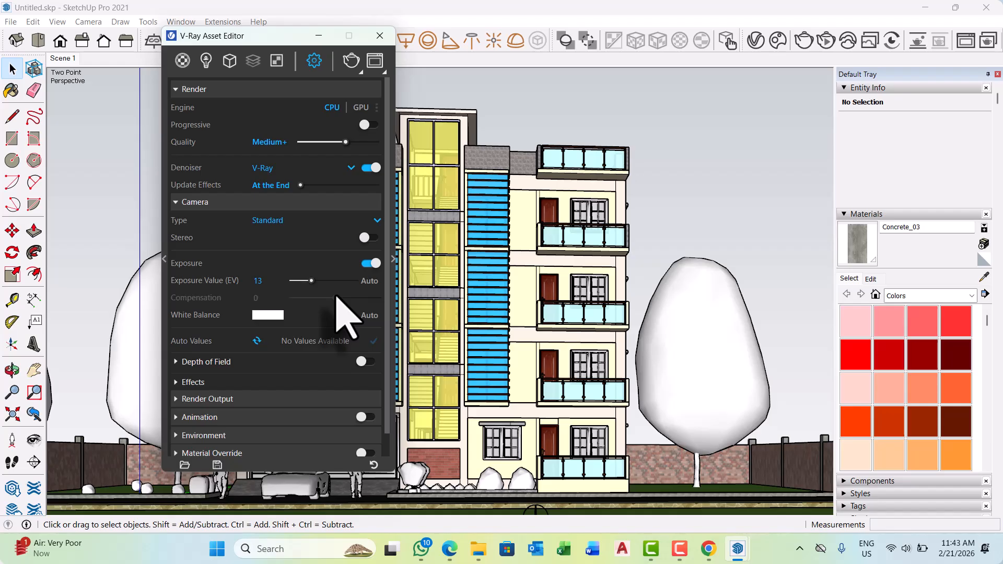
Enable Safe Frame for the render output and close the Default Tray to widen the model view.
{"action": "scroll", "coordinate": [344, 314], "scroll_direction": "down", "scroll_amount": 1}
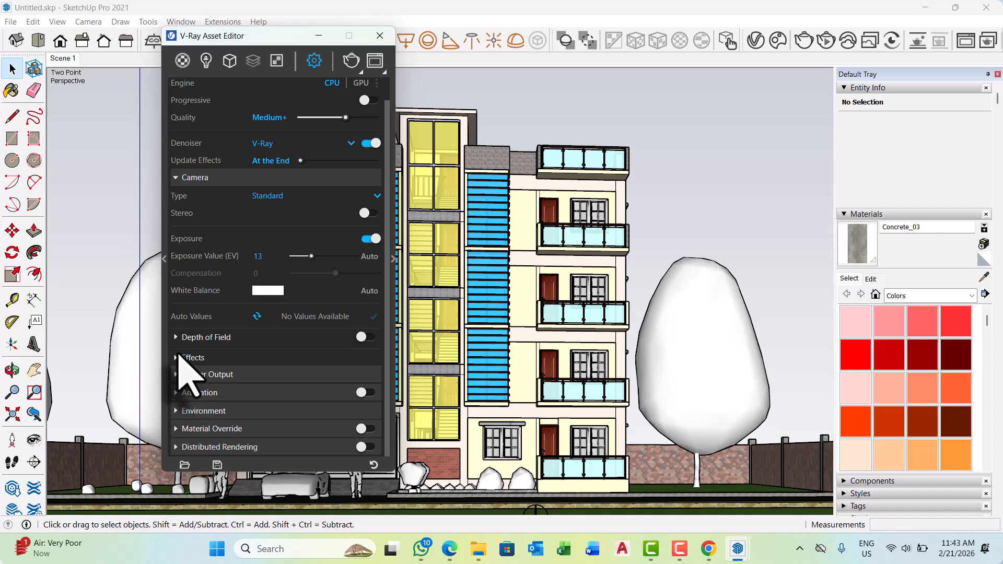
{"action": "left_click", "coordinate": [176, 374]}
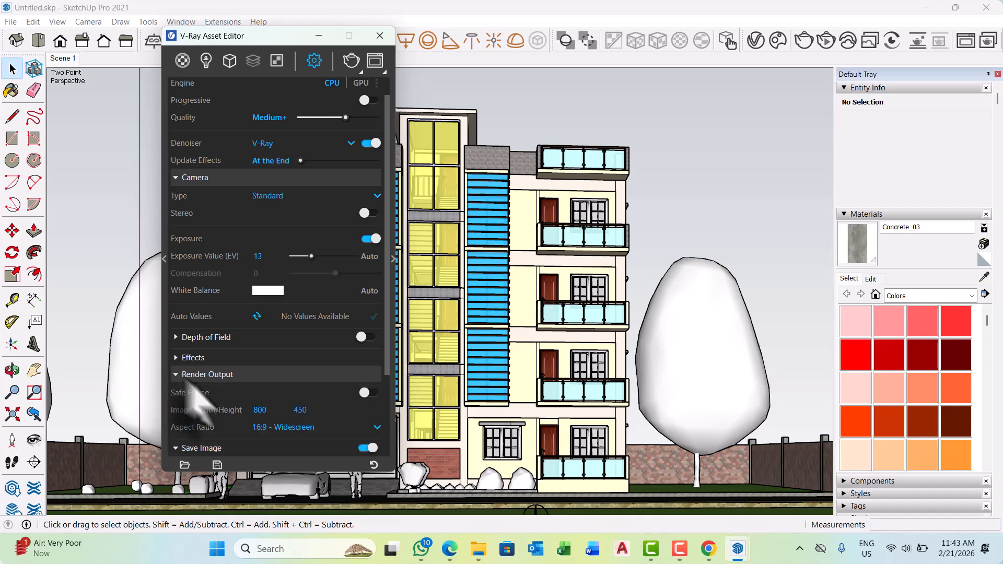
{"action": "left_click", "coordinate": [370, 392]}
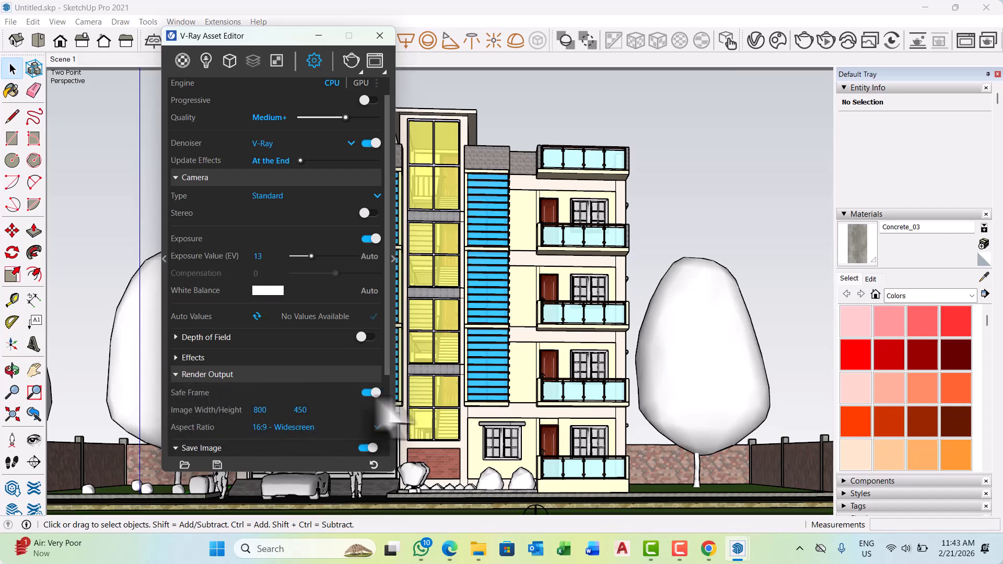
{"action": "left_click", "coordinate": [996, 74]}
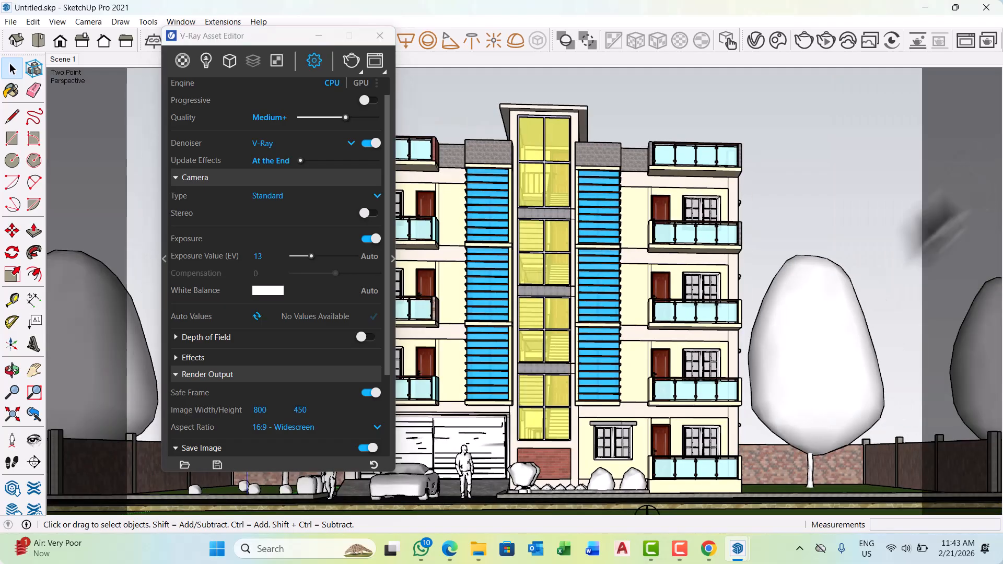
Reposition the V-Ray Asset Editor over the model and set the render output image width to 2500 pixels.
{"action": "left_click_drag", "start_coordinate": [226, 36], "coordinate": [364, 402]}
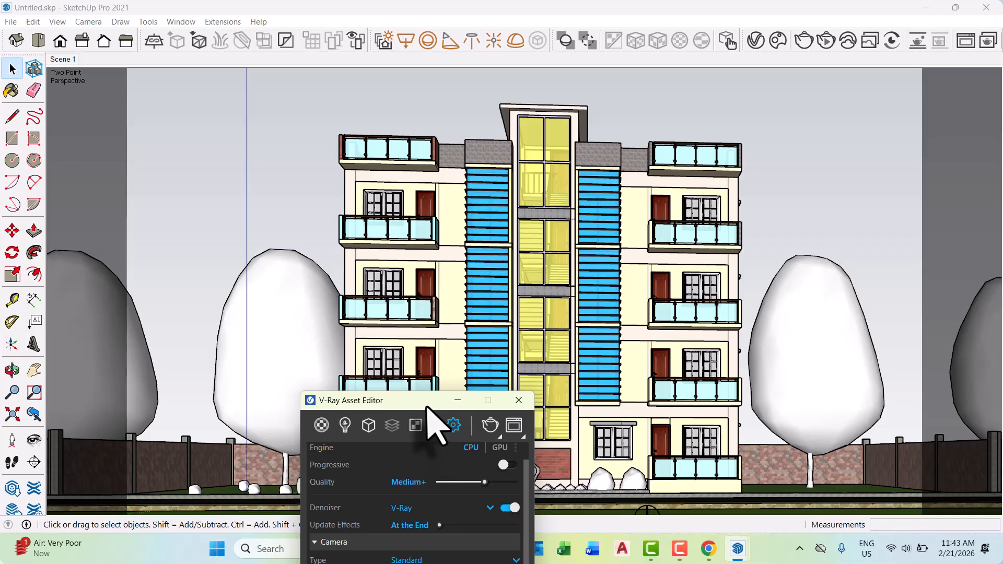
{"action": "left_click_drag", "start_coordinate": [427, 407], "coordinate": [393, 110]}
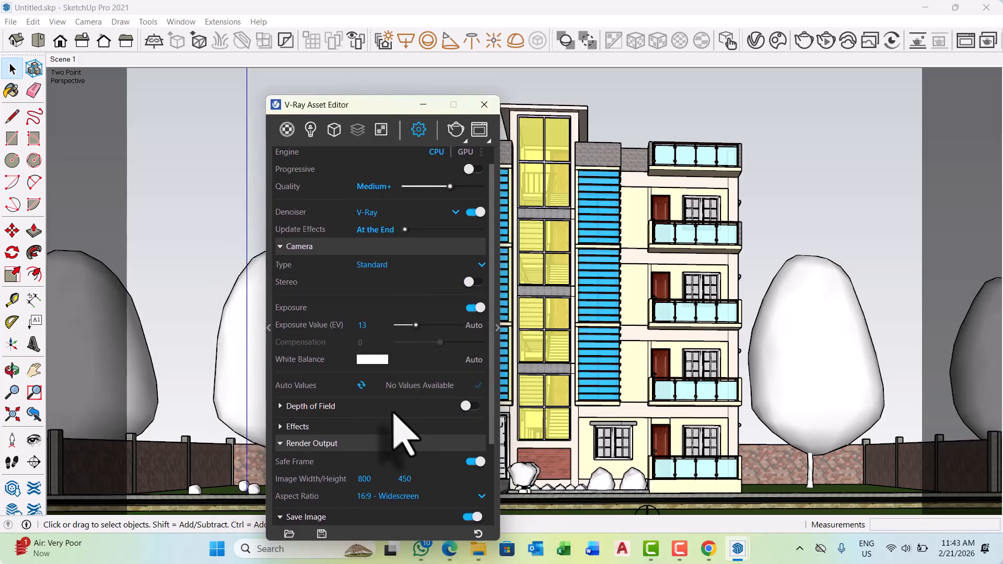
{"action": "scroll", "coordinate": [393, 412], "scroll_direction": "down", "scroll_amount": 3}
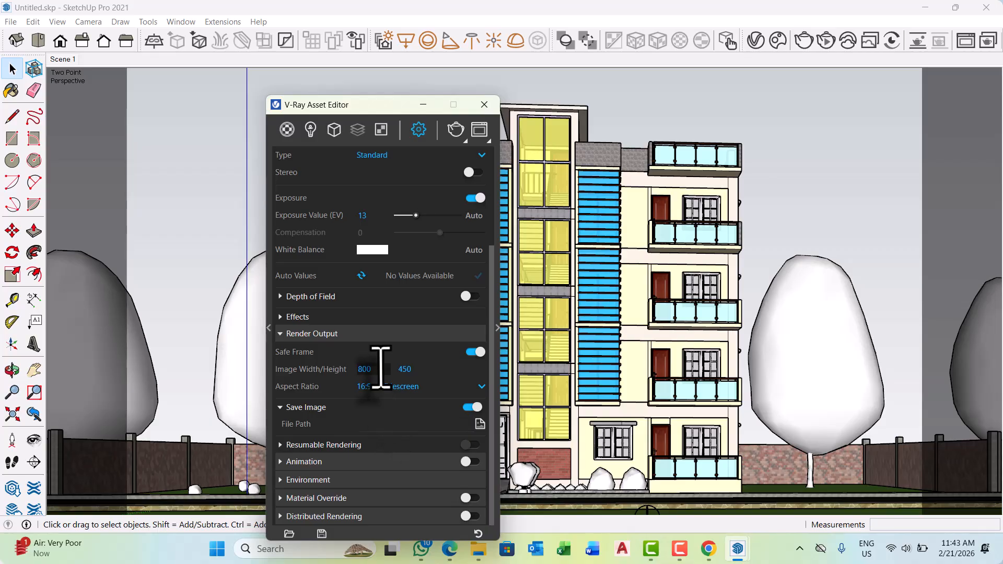
{"action": "type", "text": "25"}
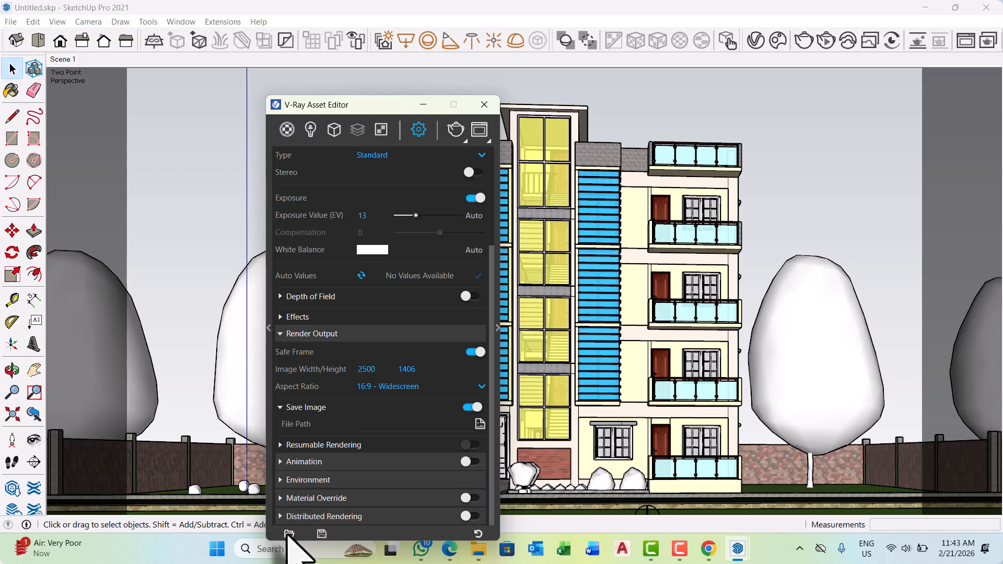
Enable the GI override in the V-Ray environment settings and give it a near-white colour.
{"action": "left_click", "coordinate": [281, 480]}
{"action": "scroll", "coordinate": [303, 465], "scroll_direction": "down", "scroll_amount": 2}
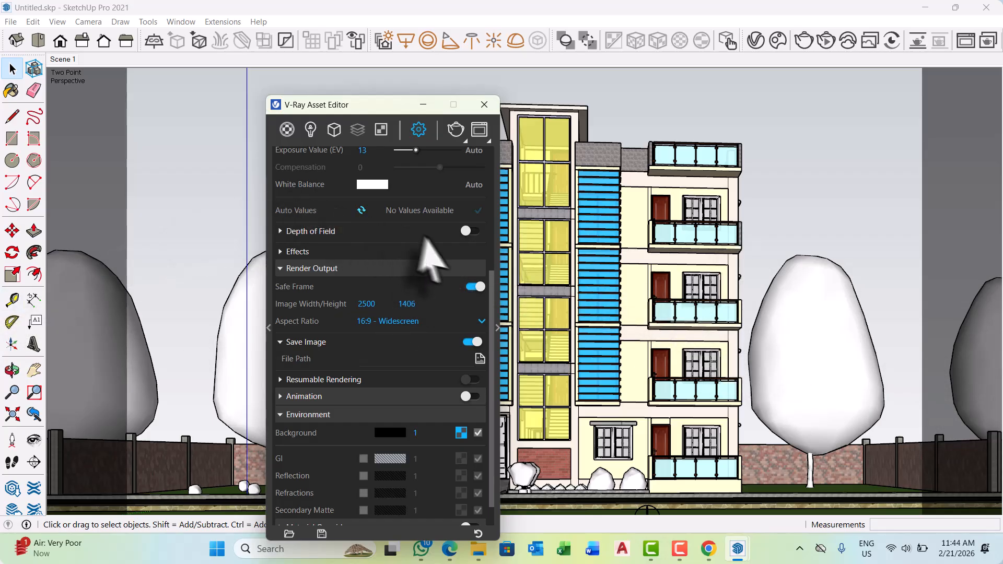
{"action": "scroll", "coordinate": [409, 336], "scroll_direction": "up", "scroll_amount": 5}
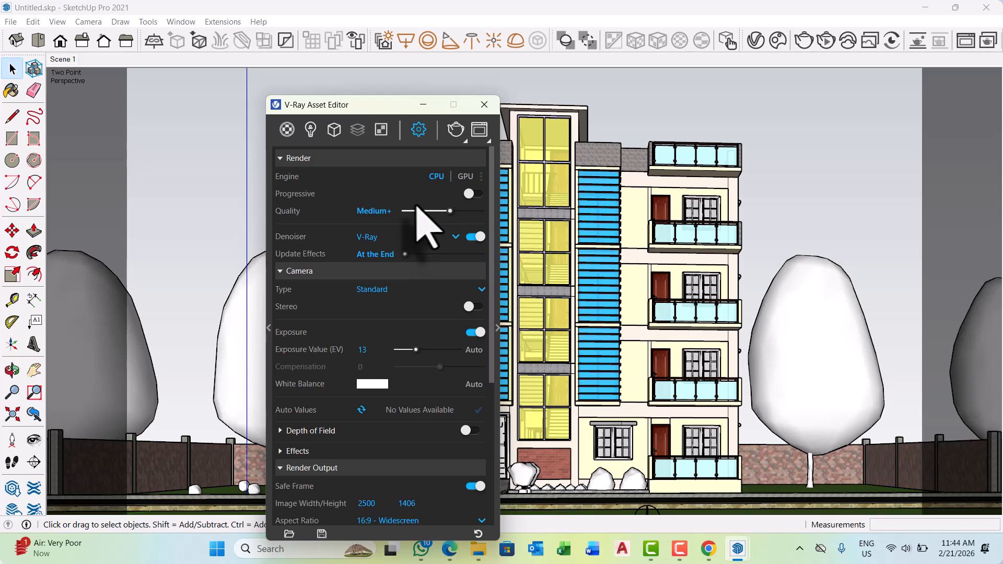
{"action": "scroll", "coordinate": [370, 335], "scroll_direction": "down", "scroll_amount": 5}
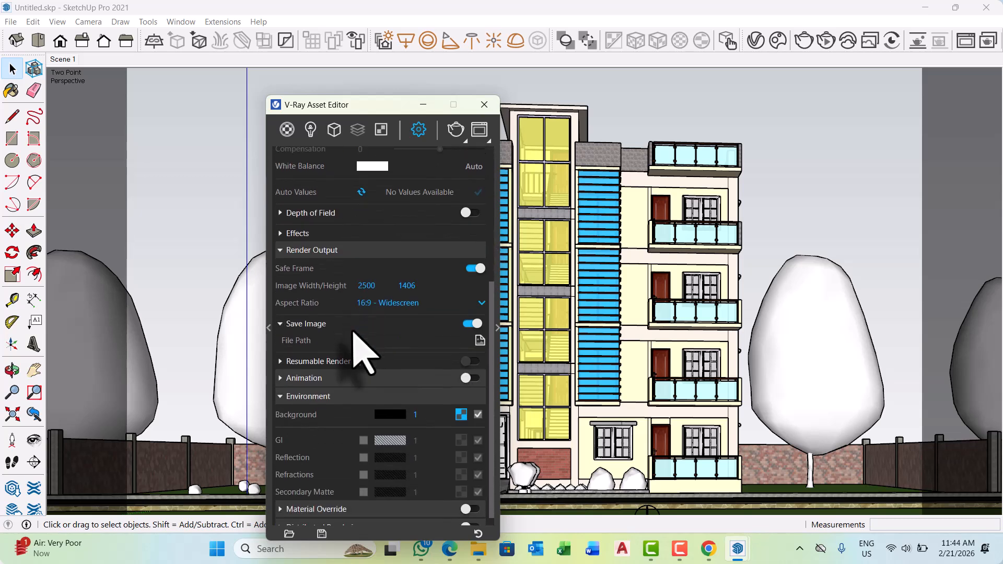
{"action": "scroll", "coordinate": [355, 331], "scroll_direction": "down", "scroll_amount": 1}
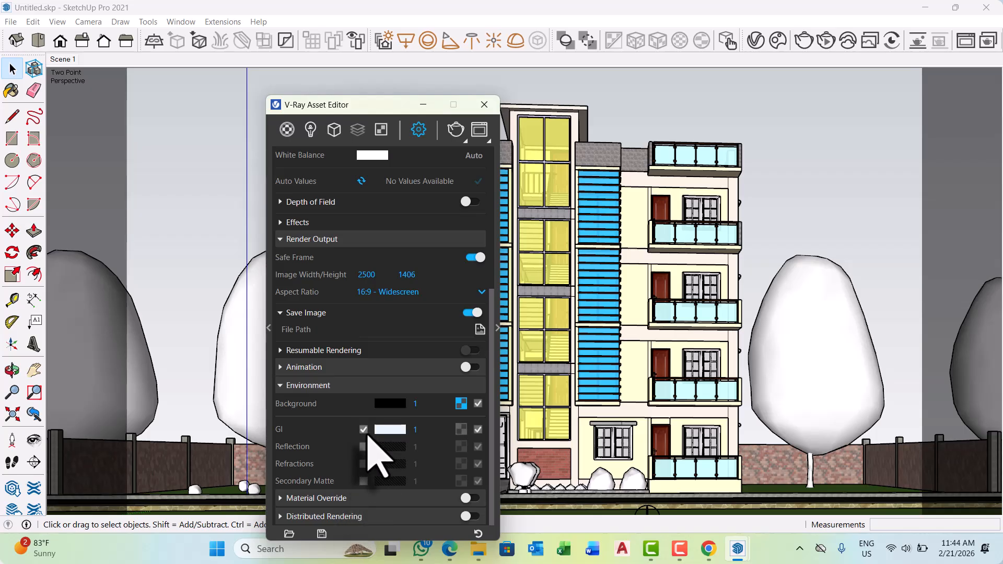
Expand the advanced render parameters and change the antialiasing filter type to Area.
{"action": "left_click", "coordinate": [499, 329]}
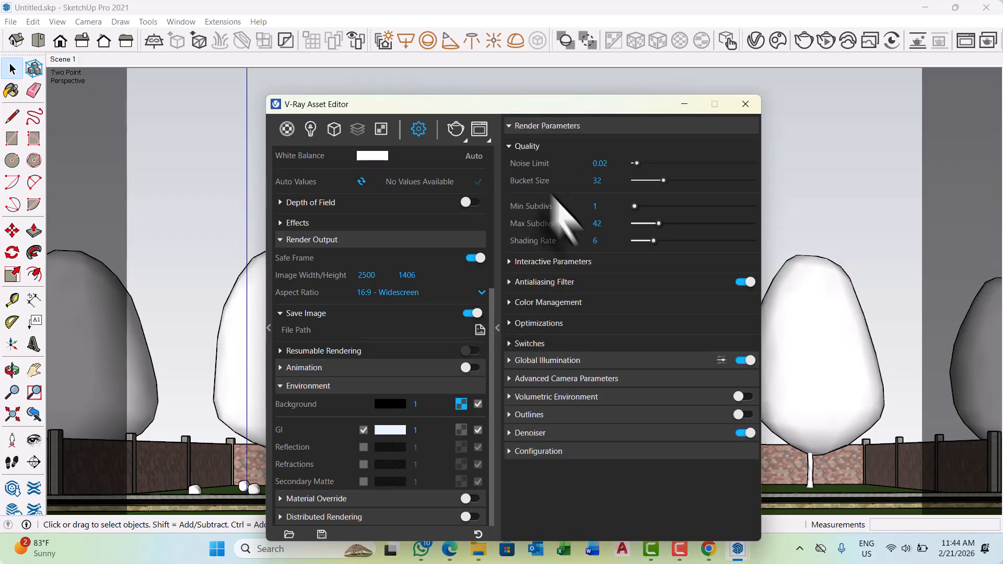
{"action": "left_click", "coordinate": [509, 283]}
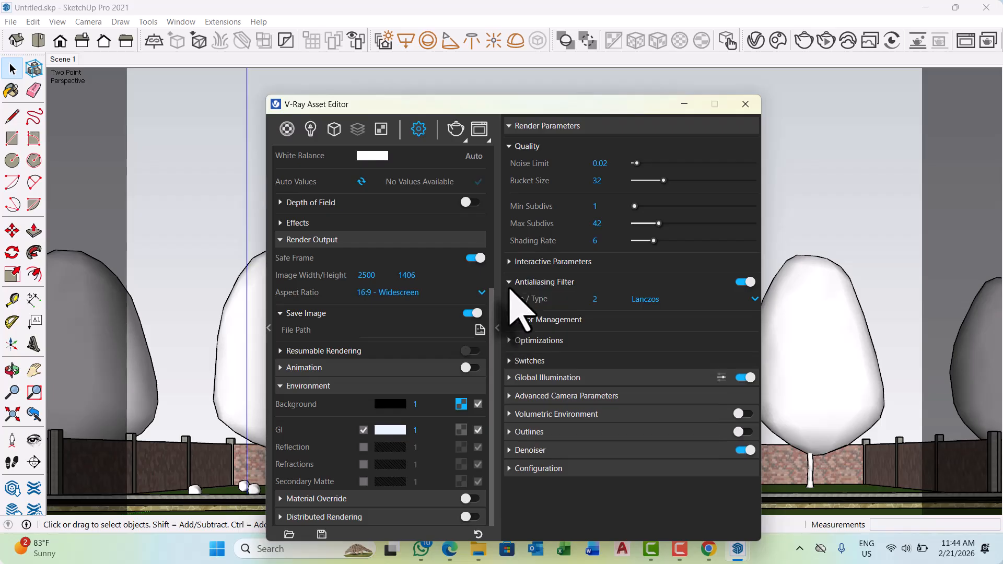
{"action": "left_click", "coordinate": [754, 300]}
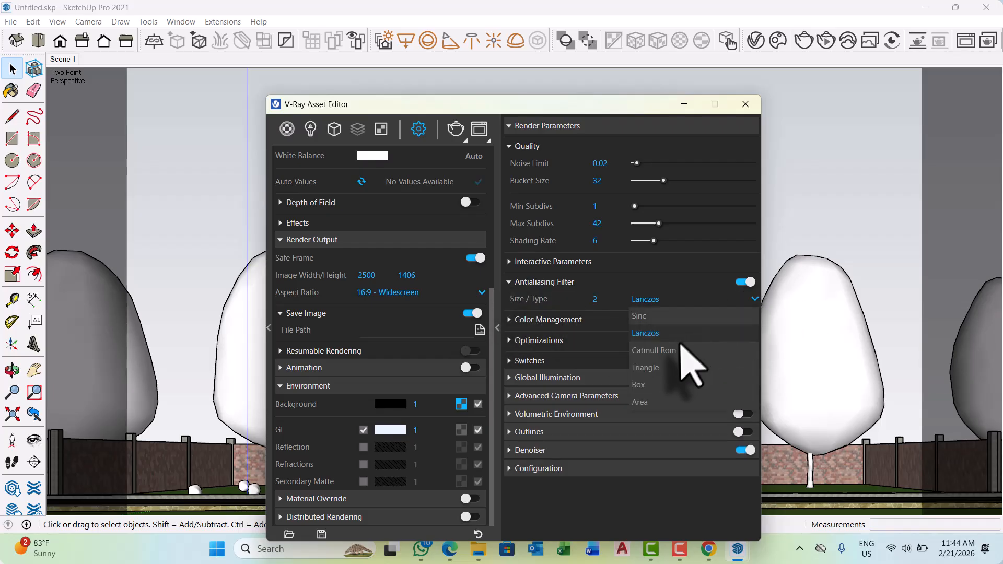
{"action": "left_click", "coordinate": [665, 416]}
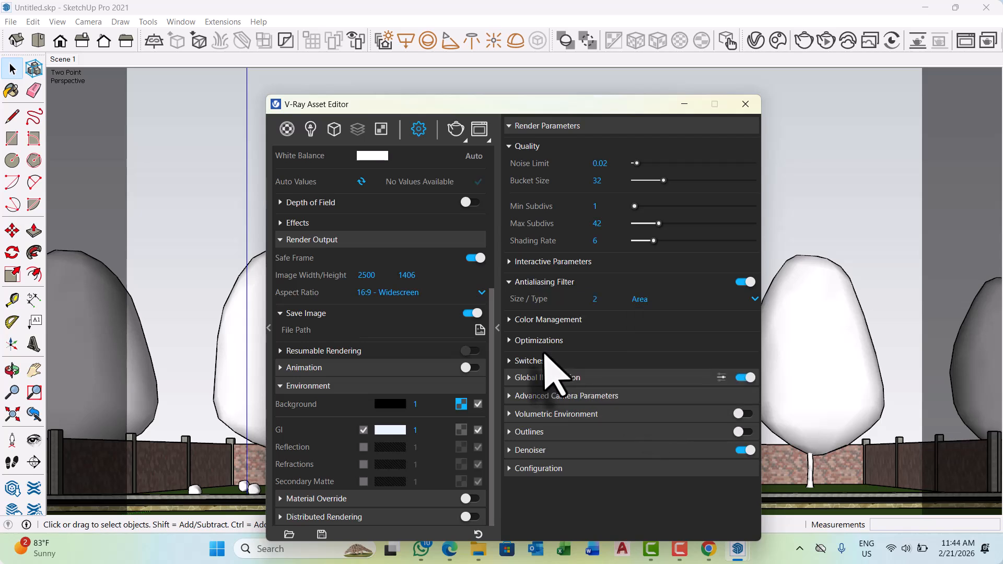
Review the main render settings and the Color Management, Optimizations and Switches parameters.
{"action": "scroll", "coordinate": [465, 335], "scroll_direction": "up", "scroll_amount": 3}
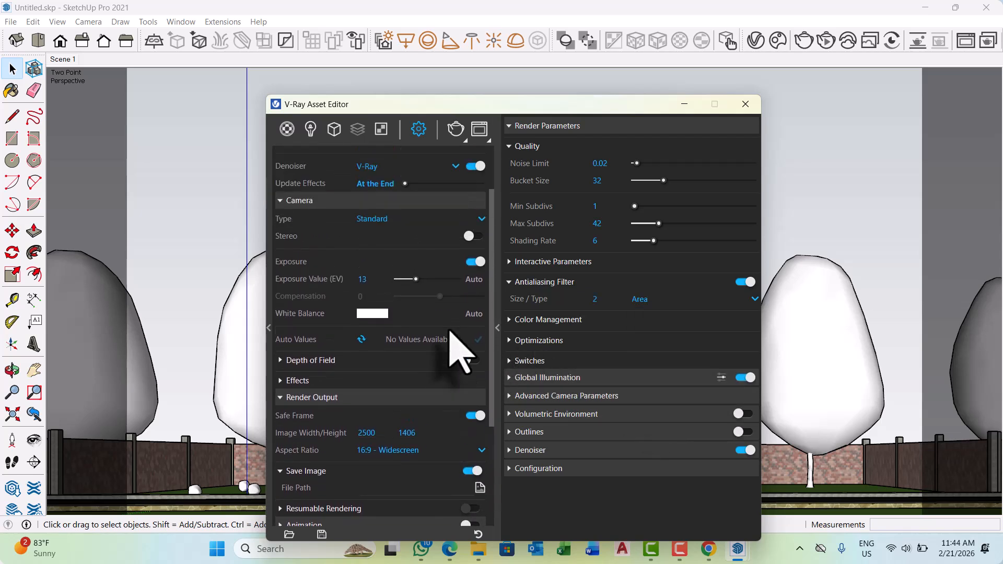
{"action": "scroll", "coordinate": [451, 337], "scroll_direction": "up", "scroll_amount": 2}
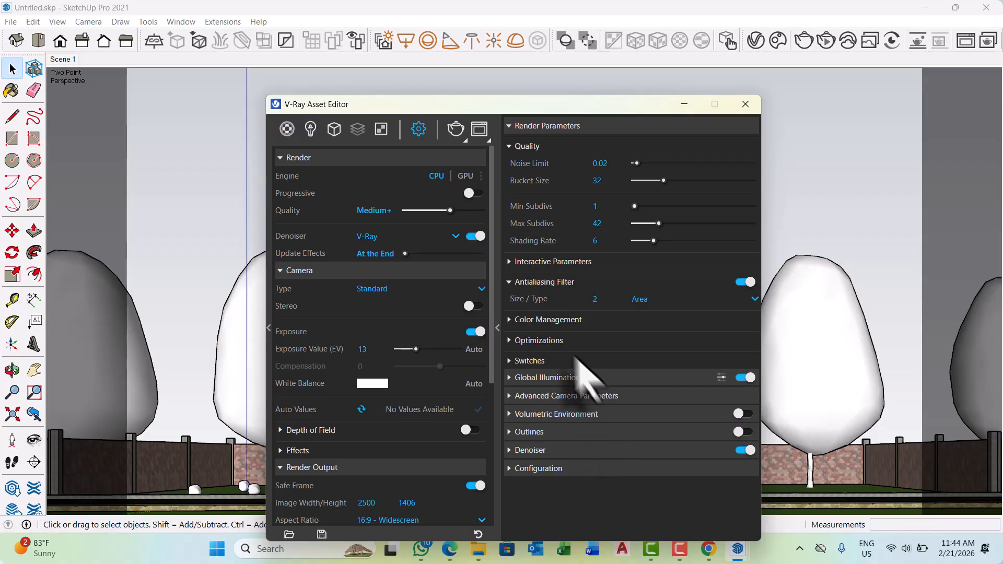
{"action": "left_click", "coordinate": [522, 320]}
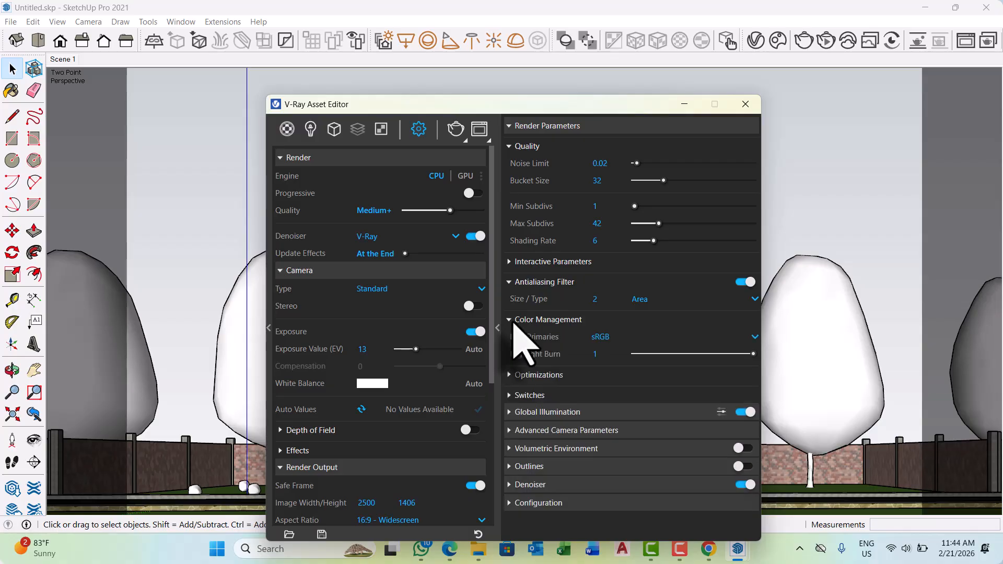
{"action": "left_click", "coordinate": [512, 319]}
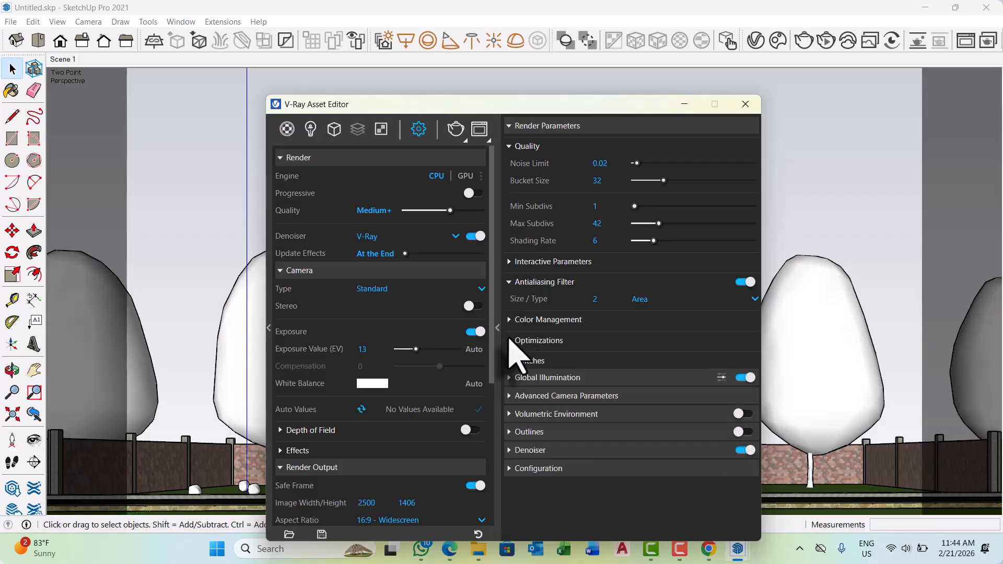
{"action": "left_click", "coordinate": [510, 340]}
{"action": "left_click", "coordinate": [512, 340]}
{"action": "left_click", "coordinate": [516, 361]}
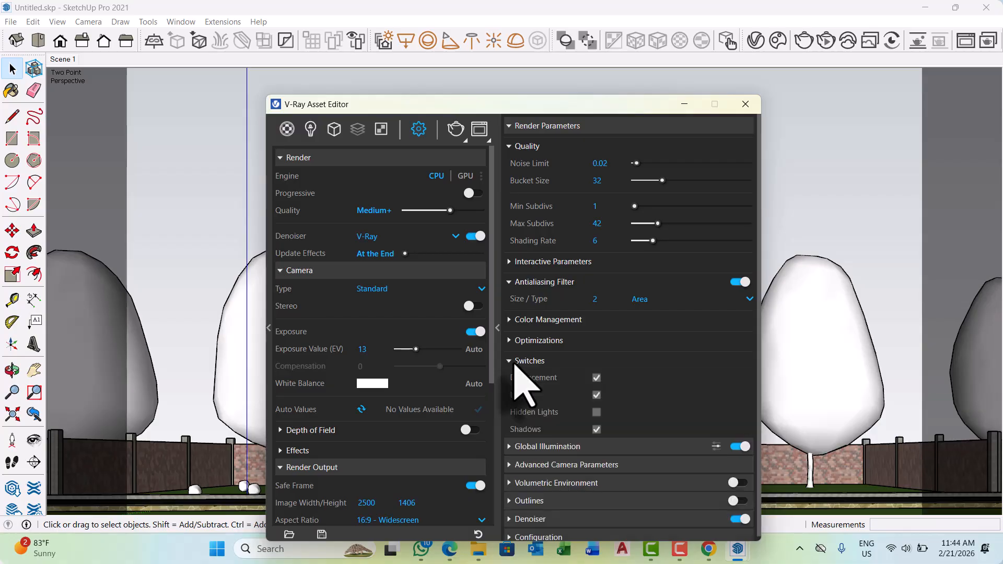
{"action": "left_click", "coordinate": [514, 361]}
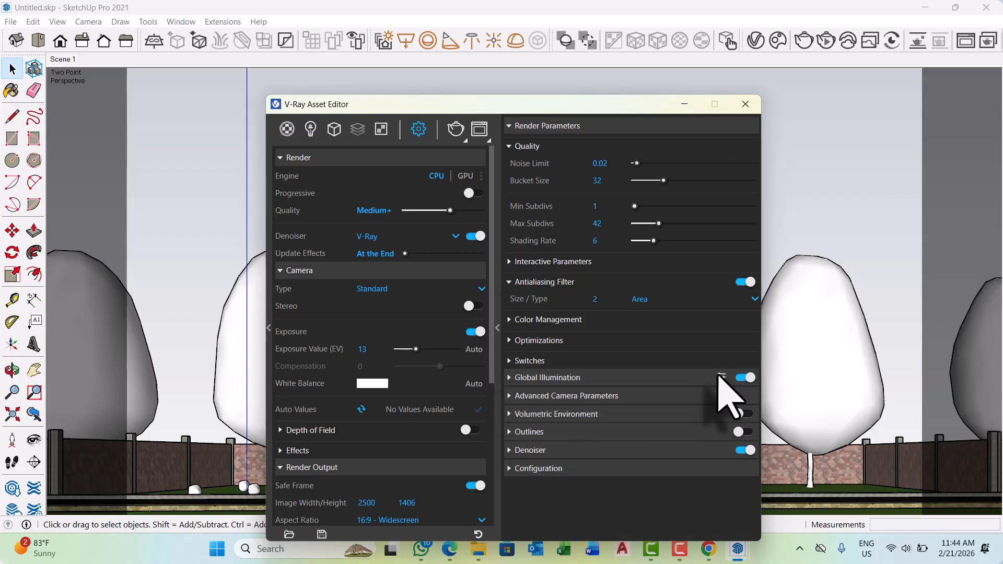
Set the Global Illumination primary rays to Irradiance map (deprecated) and the secondary rays to Brute force.
{"action": "left_click", "coordinate": [513, 379]}
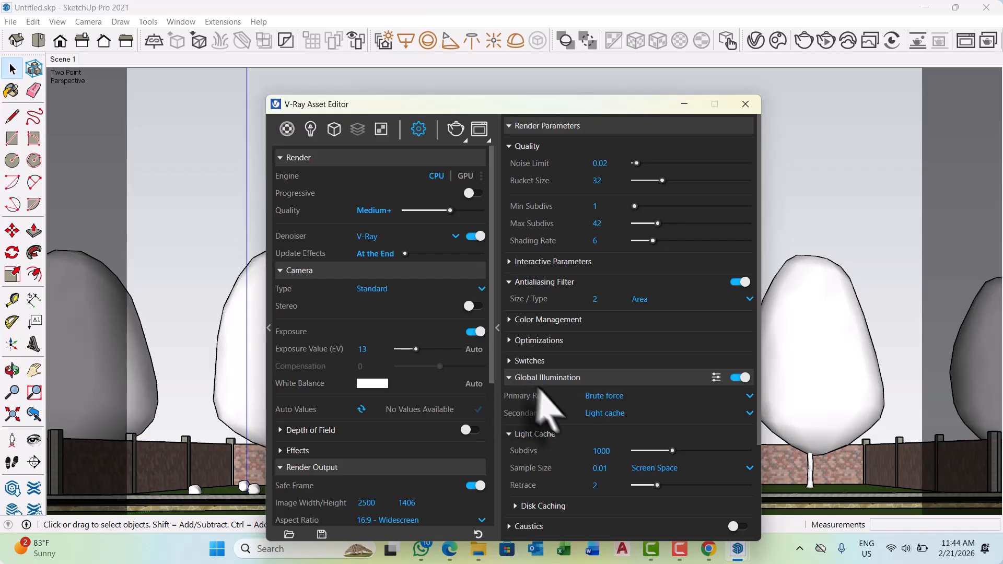
{"action": "left_click", "coordinate": [750, 396]}
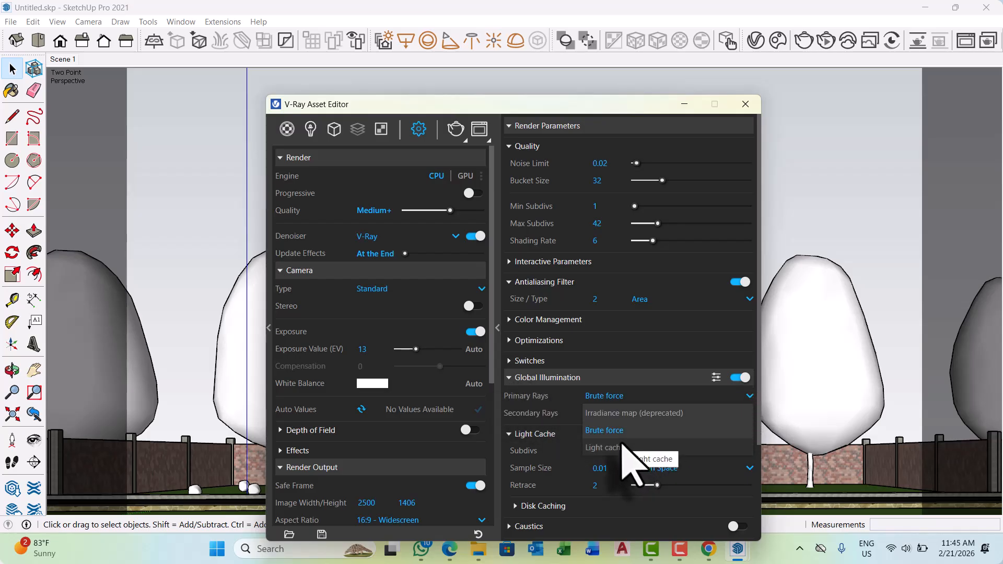
{"action": "left_click", "coordinate": [615, 415]}
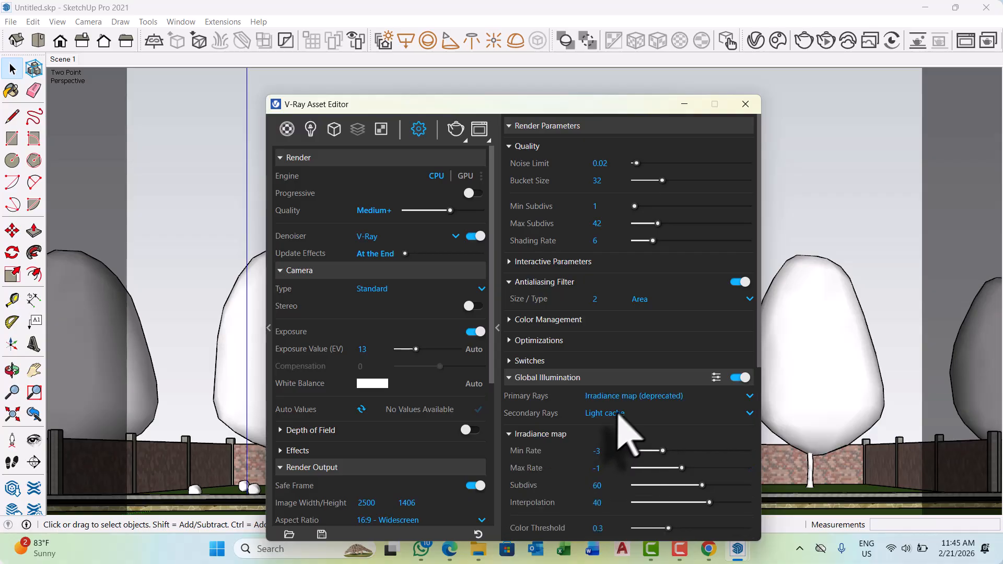
{"action": "left_click", "coordinate": [749, 413]}
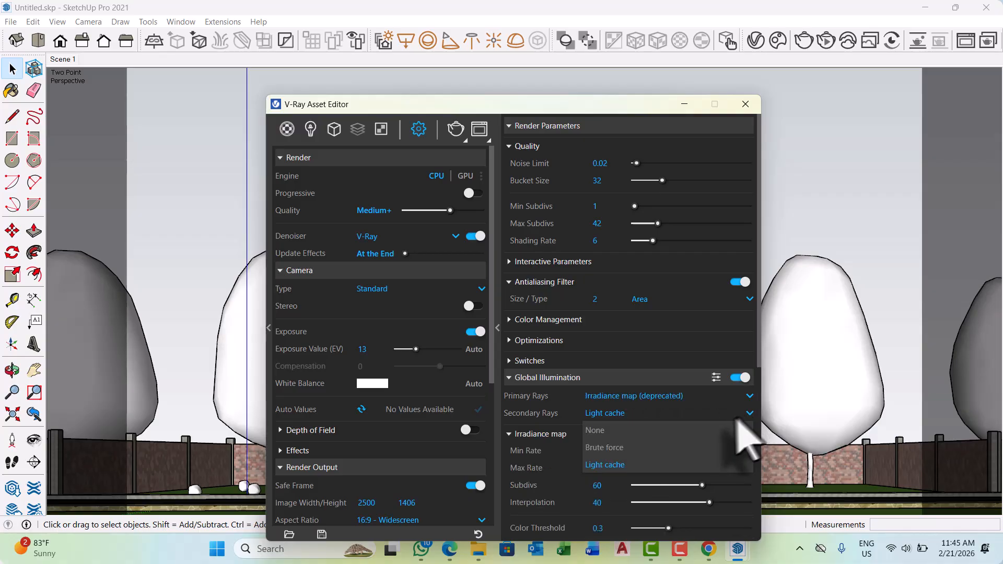
{"action": "left_click", "coordinate": [609, 449]}
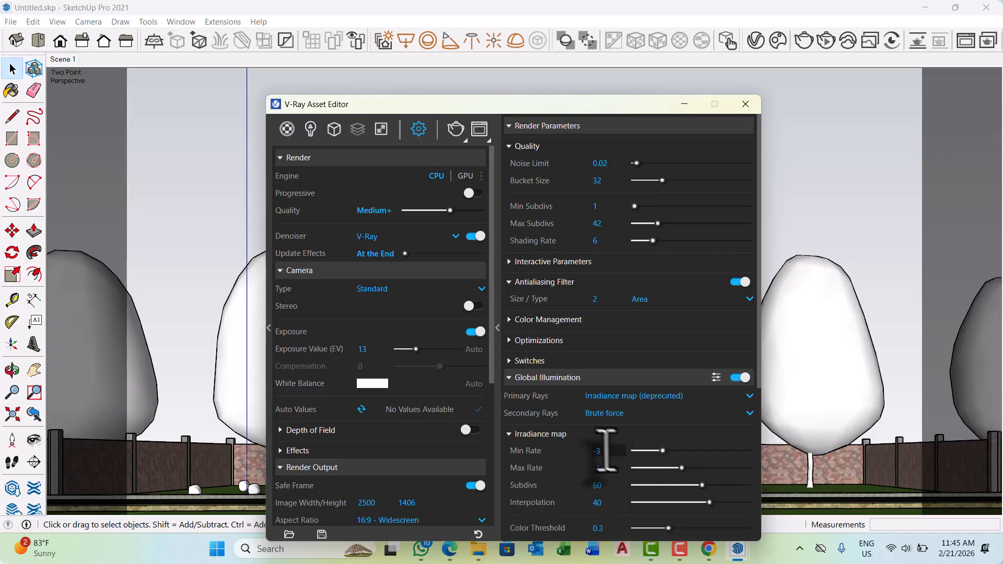
{"action": "scroll", "coordinate": [608, 449], "scroll_direction": "down", "scroll_amount": 5}
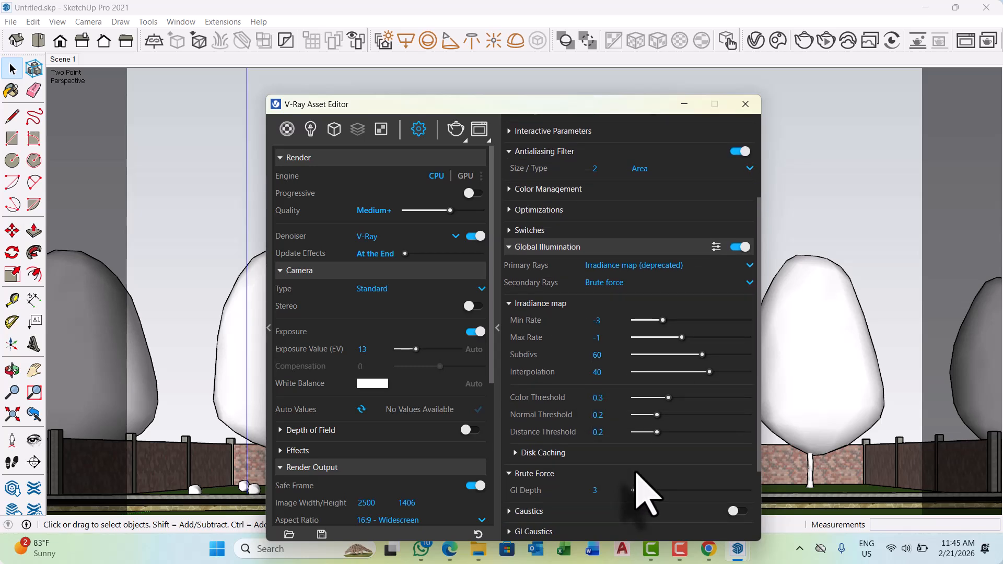
Examine the Disk Caching and Caustics settings under Global Illumination, and collapse them along with the Brute Force settings.
{"action": "scroll", "coordinate": [638, 478], "scroll_direction": "down", "scroll_amount": 3}
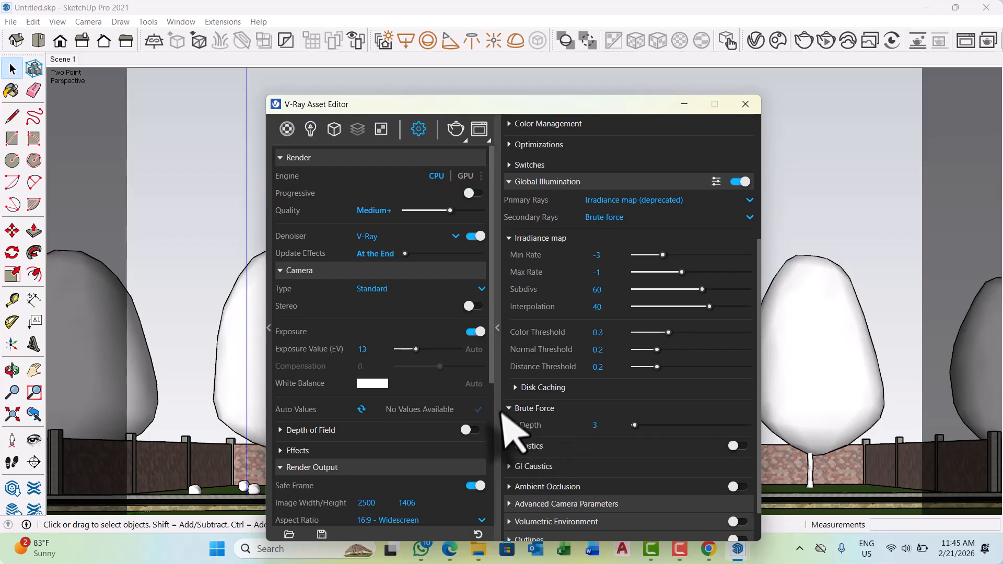
{"action": "left_click", "coordinate": [517, 392]}
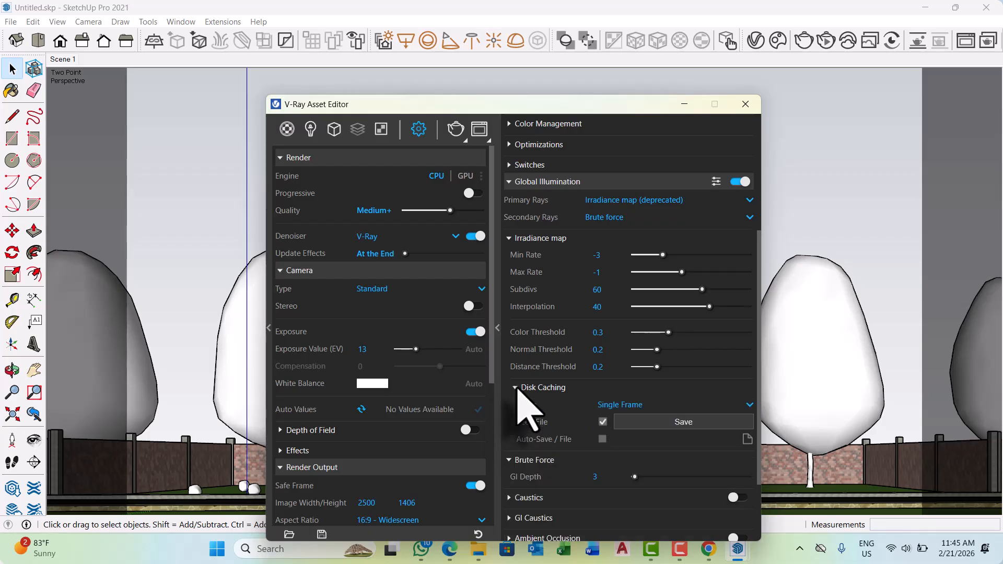
{"action": "left_click", "coordinate": [517, 389]}
{"action": "left_click", "coordinate": [516, 408]}
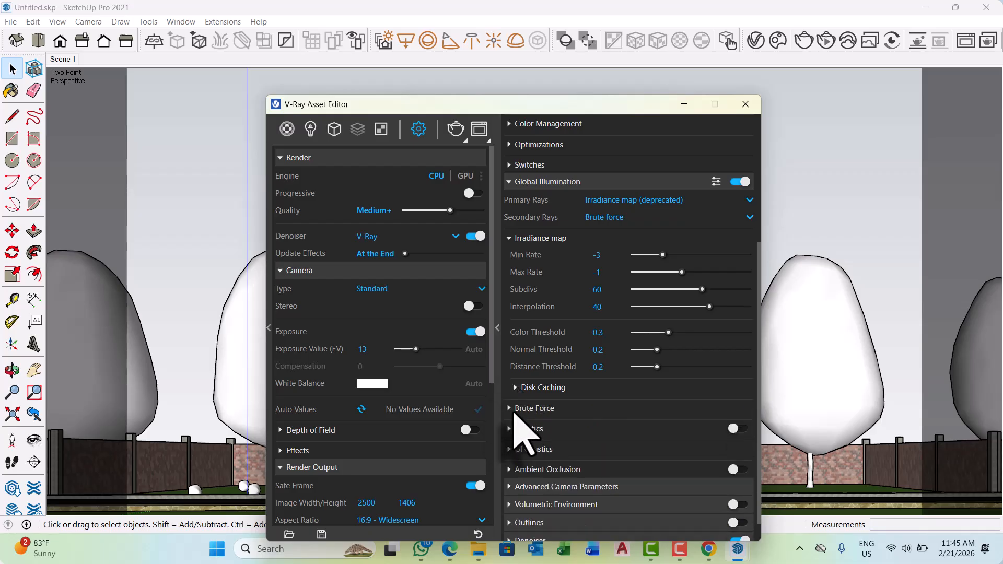
{"action": "scroll", "coordinate": [515, 411], "scroll_direction": "down", "scroll_amount": 1}
{"action": "left_click", "coordinate": [510, 402]}
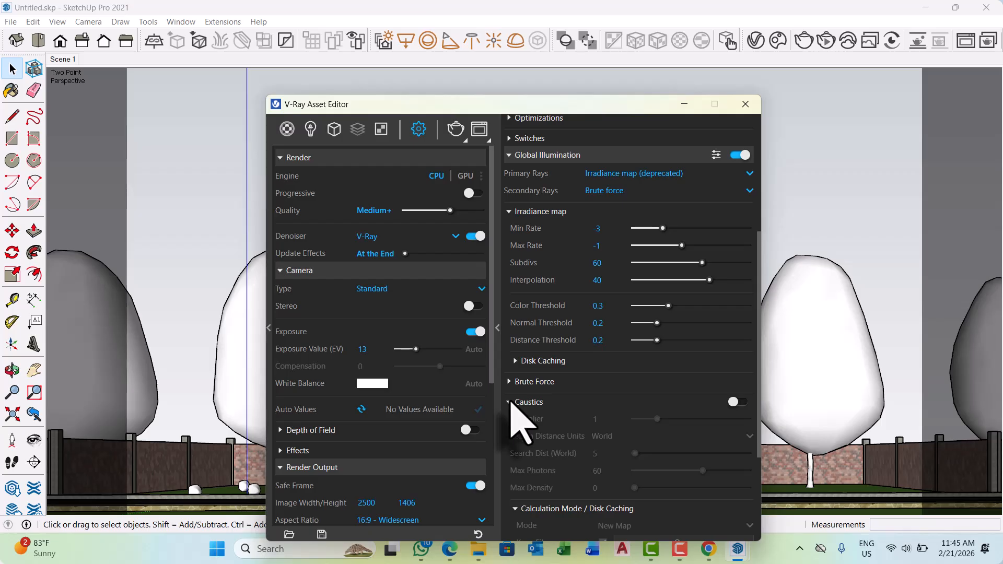
{"action": "scroll", "coordinate": [514, 400], "scroll_direction": "down", "scroll_amount": 2}
{"action": "left_click", "coordinate": [512, 339]}
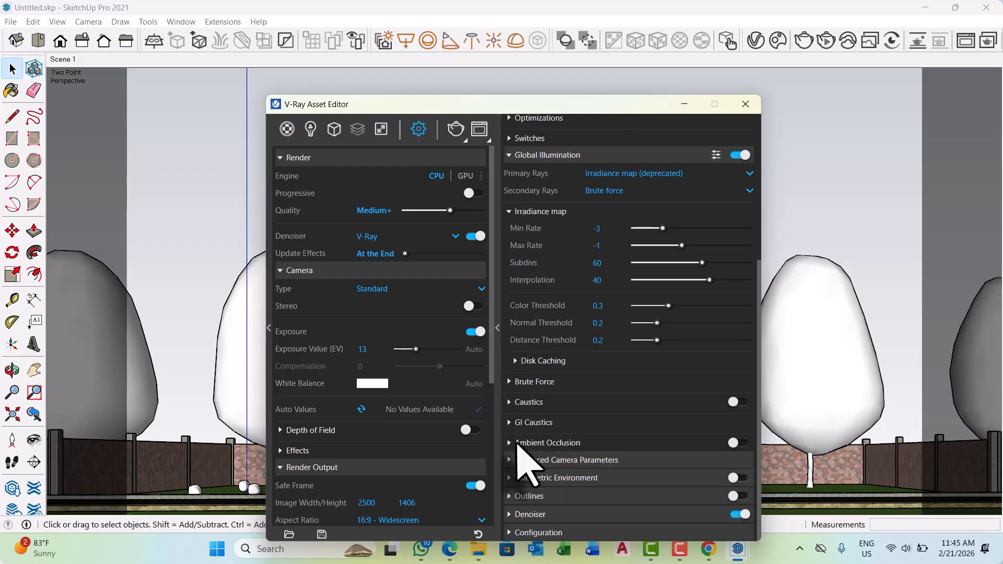
Enable Ambient Occlusion for the render, and check its settings and the Advanced Camera Parameters.
{"action": "left_click", "coordinate": [741, 443]}
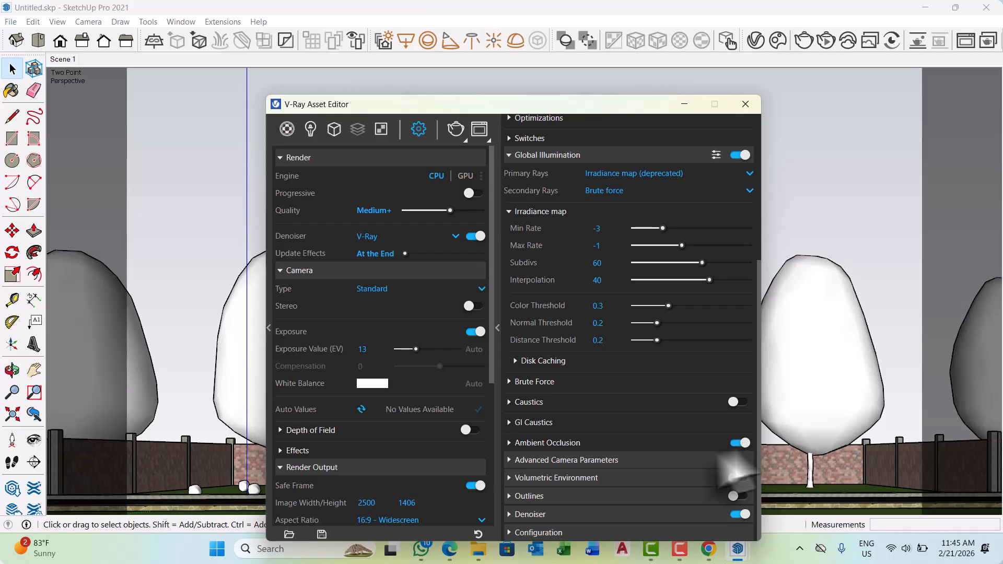
{"action": "left_click", "coordinate": [511, 442]}
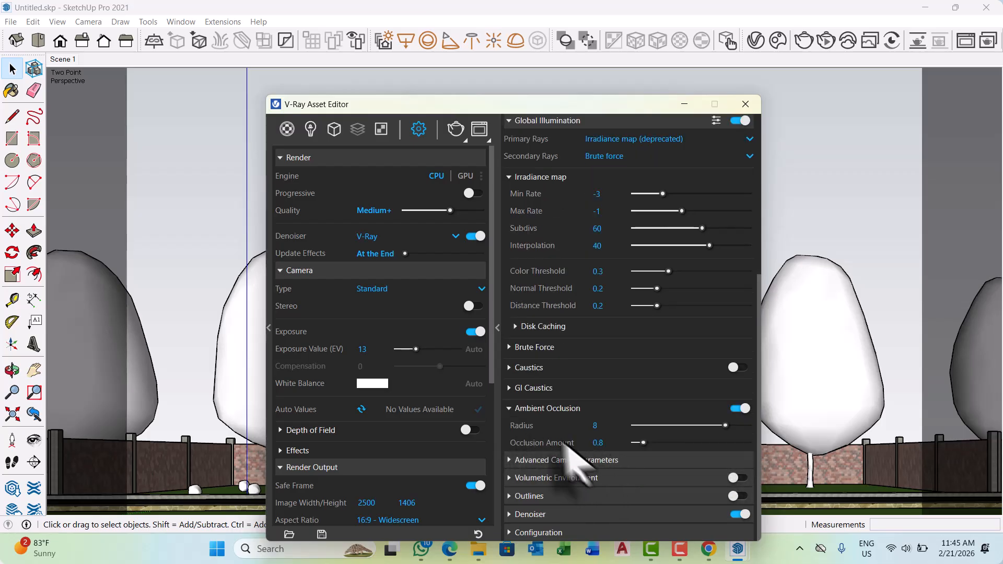
{"action": "left_click", "coordinate": [511, 410]}
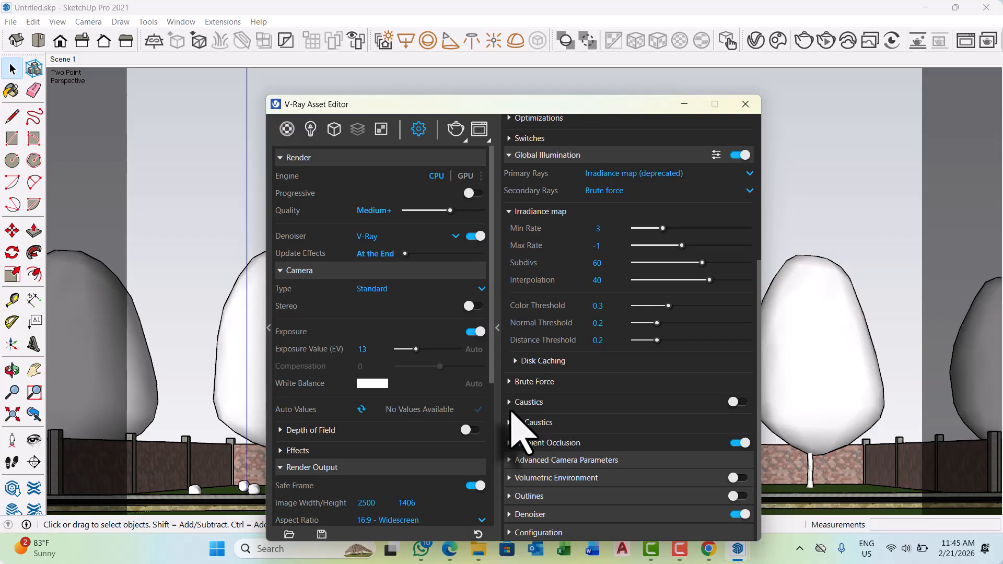
{"action": "left_click", "coordinate": [517, 461]}
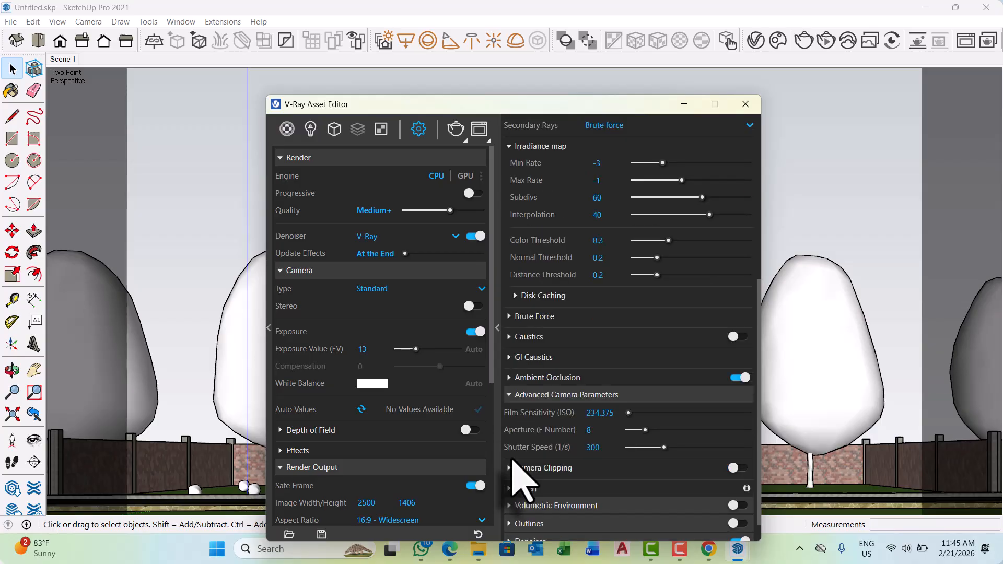
{"action": "scroll", "coordinate": [517, 477], "scroll_direction": "down", "scroll_amount": 1}
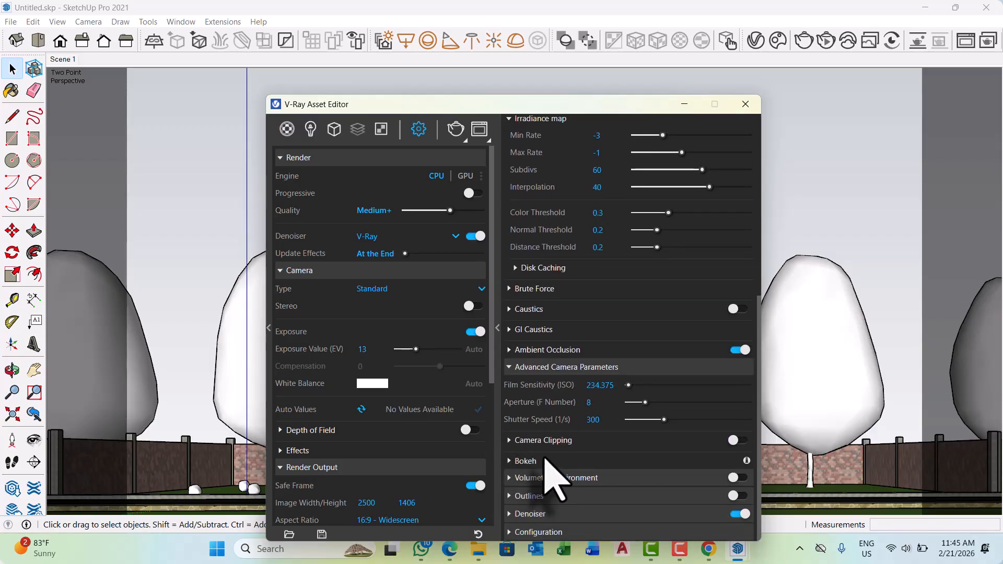
{"action": "left_click", "coordinate": [508, 367]}
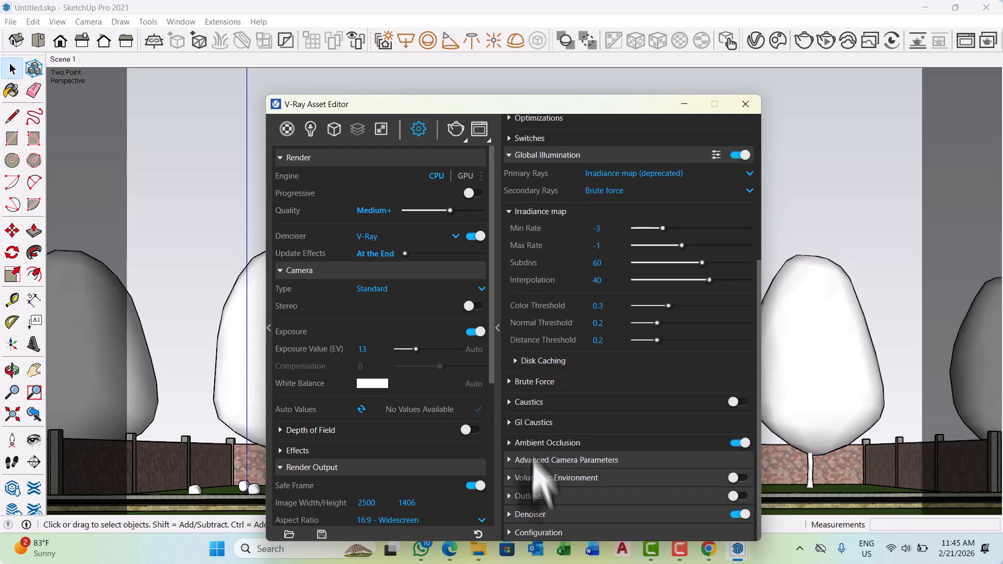
Set the V-Ray Denoiser preset to Mild and collapse the denoiser settings.
{"action": "left_click", "coordinate": [521, 514]}
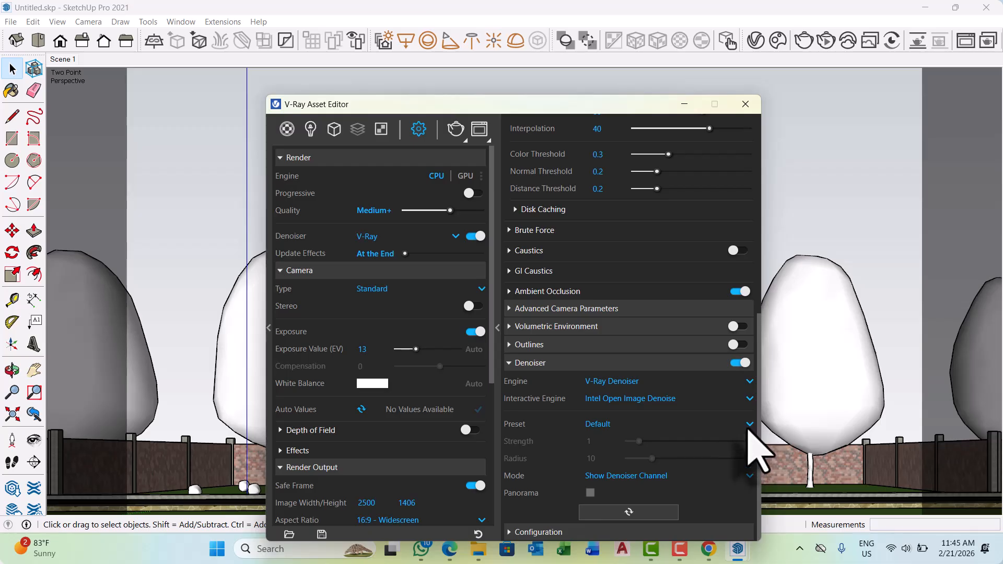
{"action": "left_click", "coordinate": [749, 424]}
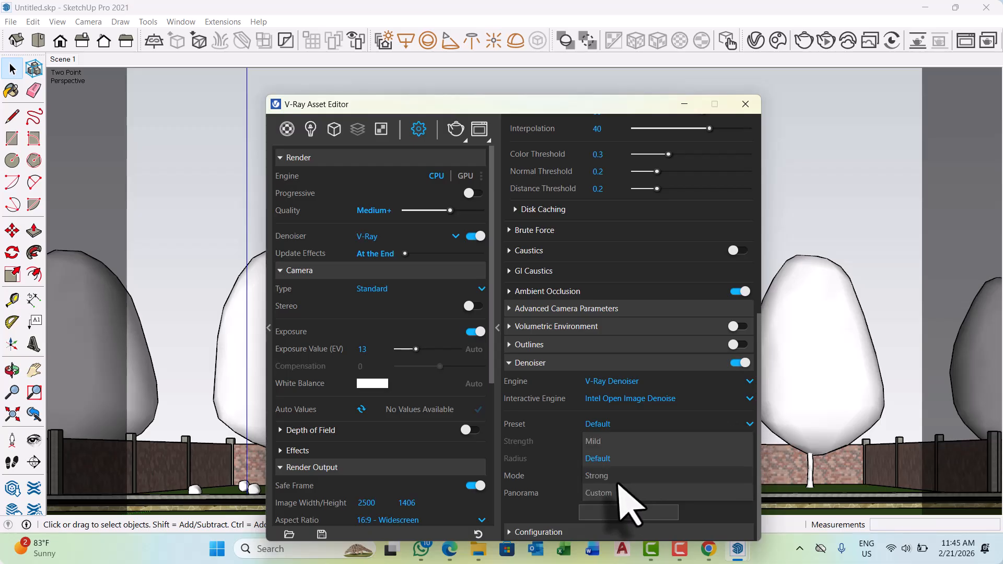
{"action": "left_click", "coordinate": [612, 443]}
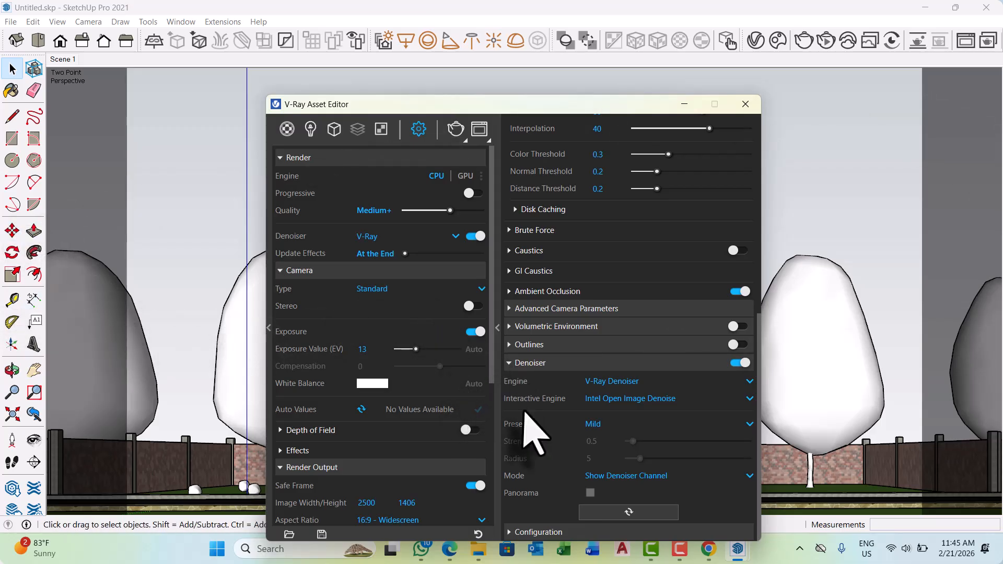
{"action": "left_click", "coordinate": [509, 363]}
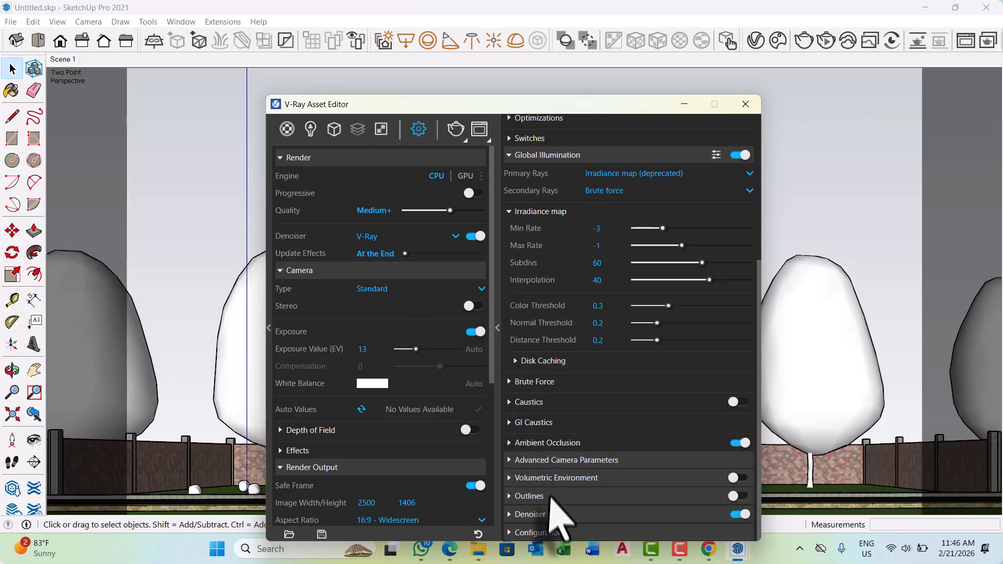
Examine the Outlines, GI Caustics and Caustics settings, including the caustics calculation mode, and collapse them again.
{"action": "left_click", "coordinate": [510, 496]}
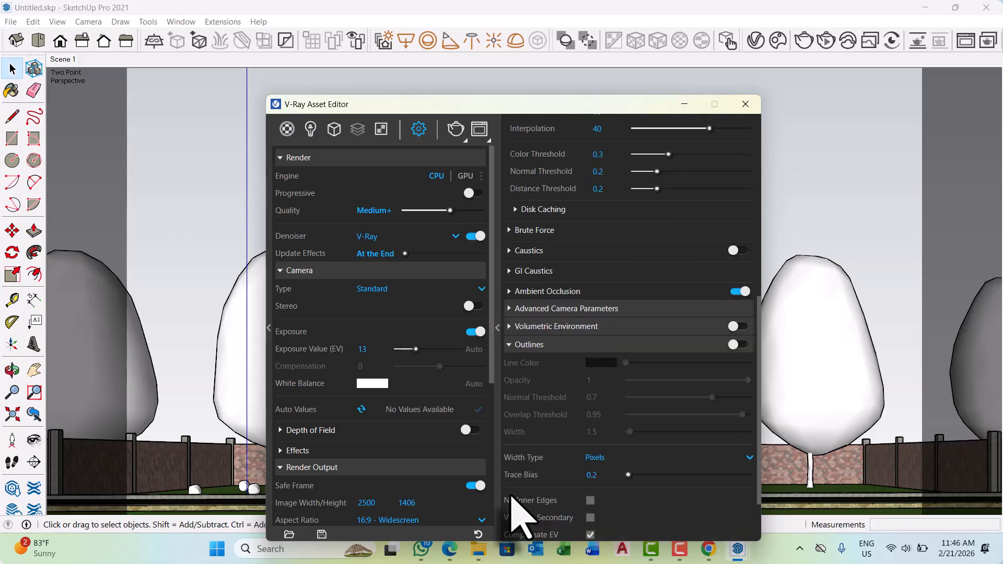
{"action": "left_click", "coordinate": [508, 348]}
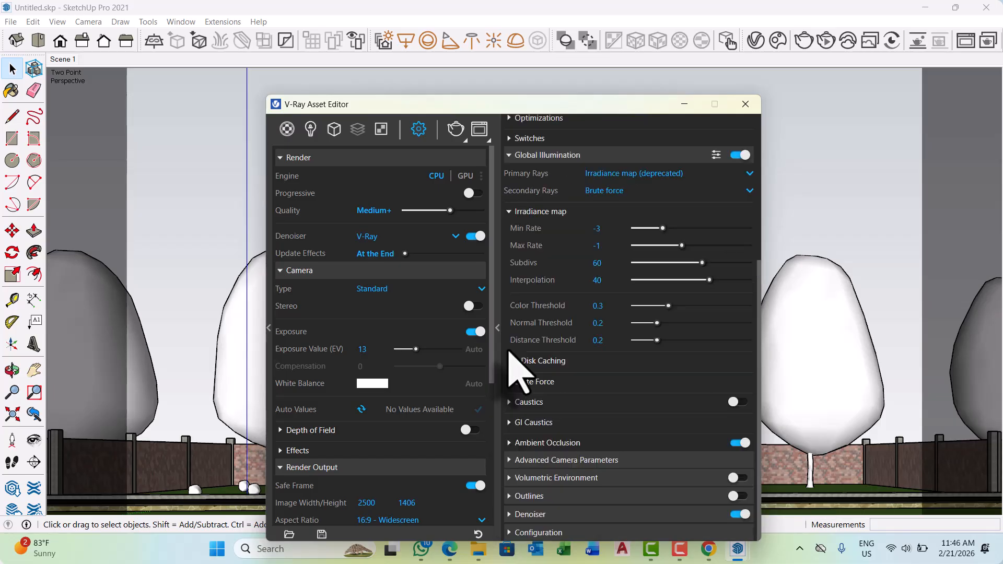
{"action": "left_click", "coordinate": [514, 445]}
{"action": "left_click", "coordinate": [510, 415]}
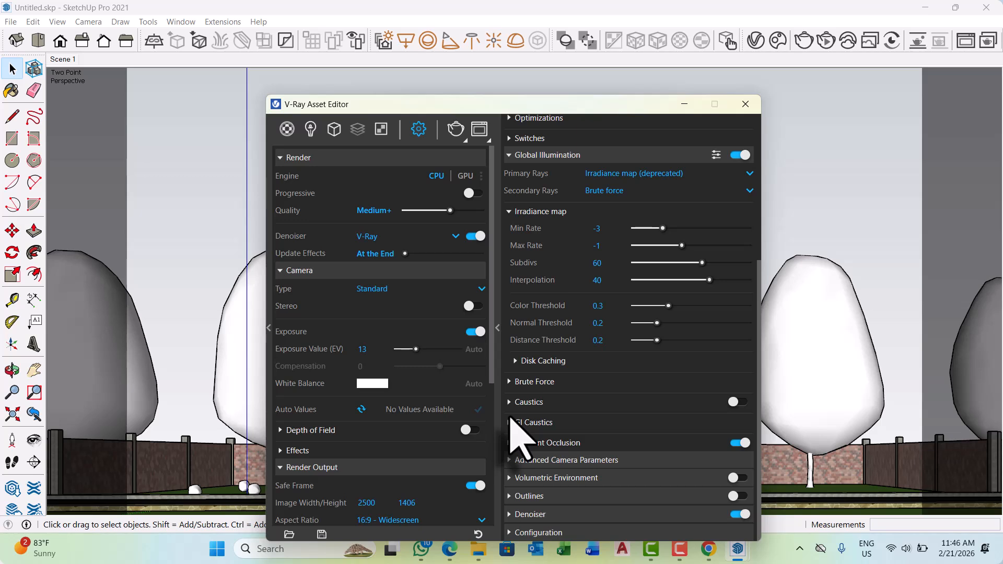
{"action": "left_click", "coordinate": [511, 422]}
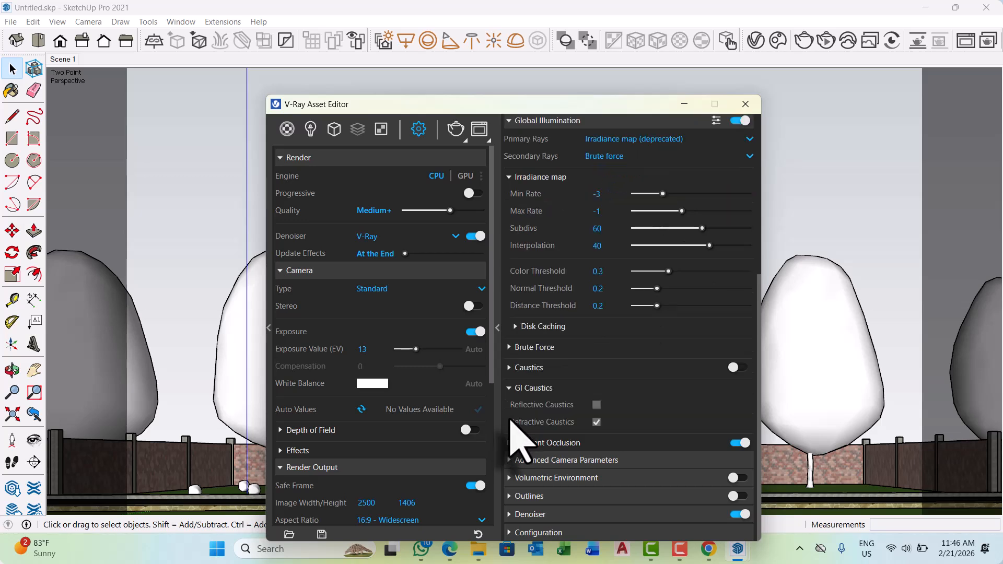
{"action": "left_click", "coordinate": [512, 392]}
{"action": "left_click", "coordinate": [509, 402]}
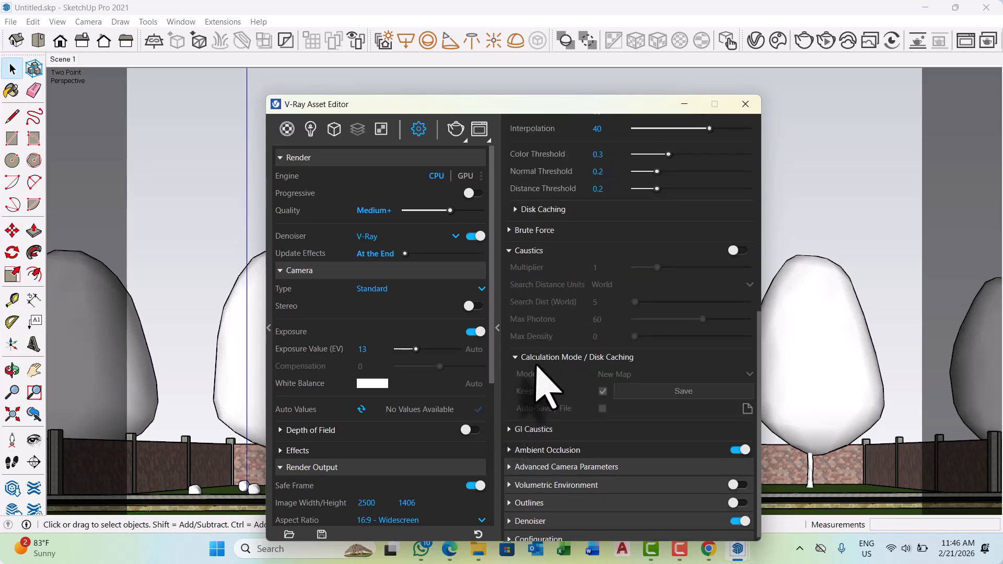
{"action": "left_click", "coordinate": [515, 358]}
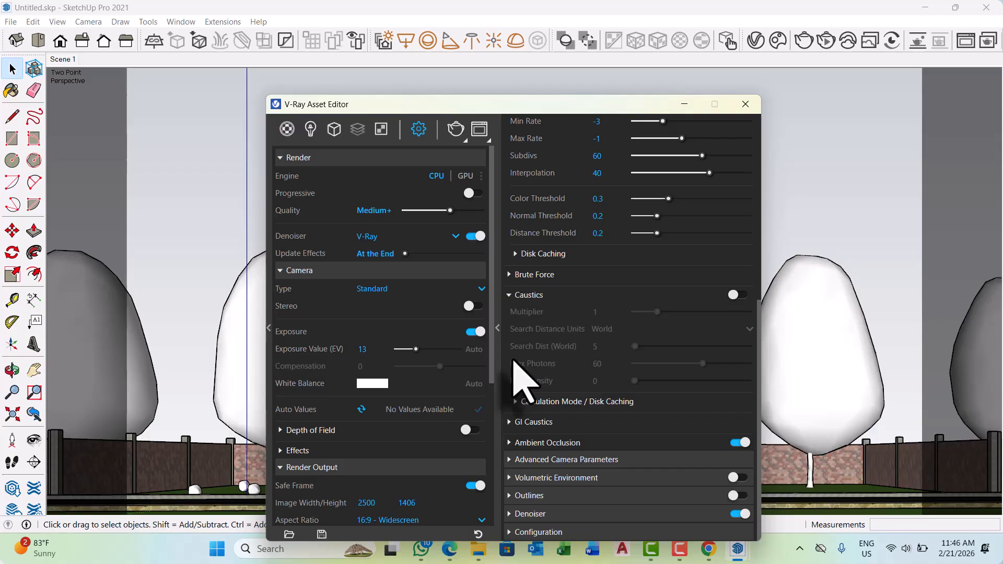
{"action": "left_click", "coordinate": [510, 297]}
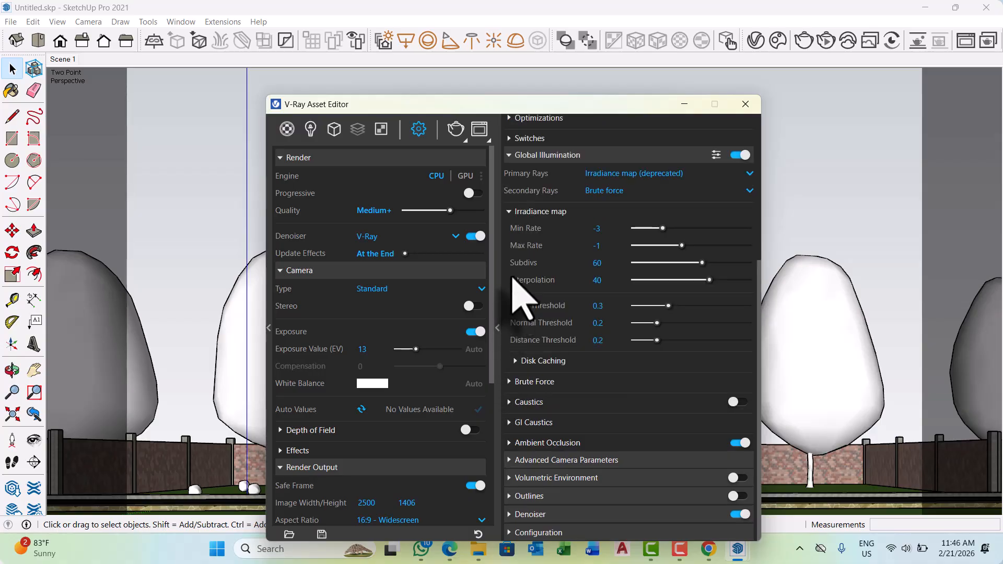
Collapse the irradiance map settings and review the Quality and Interactive Parameters of the render parameters.
{"action": "scroll", "coordinate": [520, 246], "scroll_direction": "up", "scroll_amount": 1}
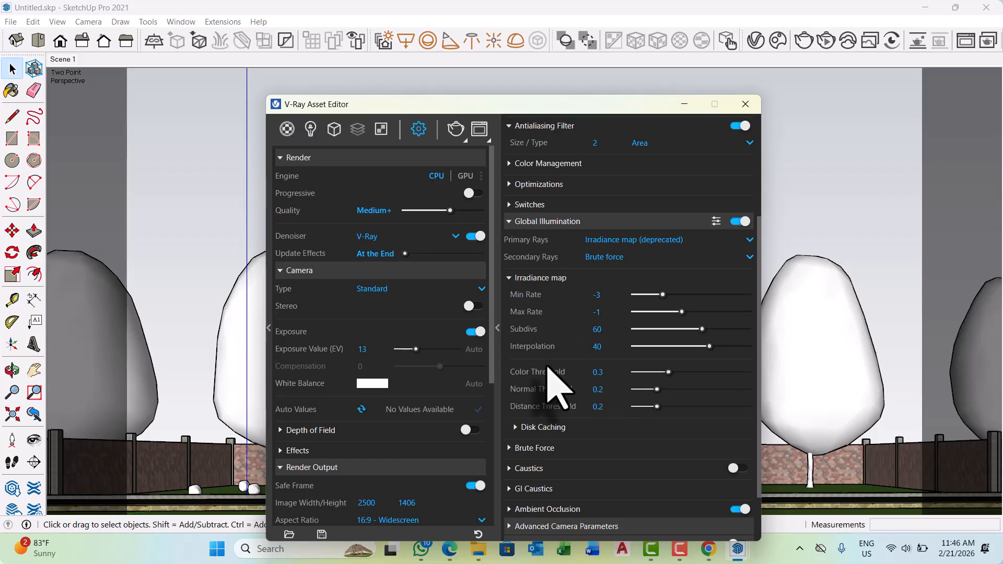
{"action": "scroll", "coordinate": [551, 379], "scroll_direction": "up", "scroll_amount": 1}
{"action": "scroll", "coordinate": [545, 397], "scroll_direction": "up", "scroll_amount": 1}
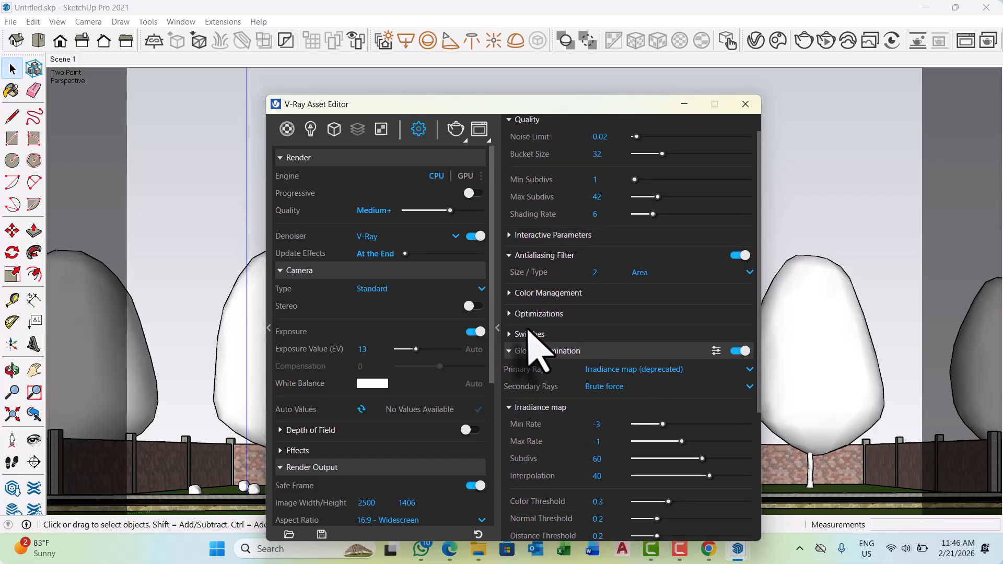
{"action": "left_click", "coordinate": [508, 407]}
{"action": "scroll", "coordinate": [525, 293], "scroll_direction": "up", "scroll_amount": 1}
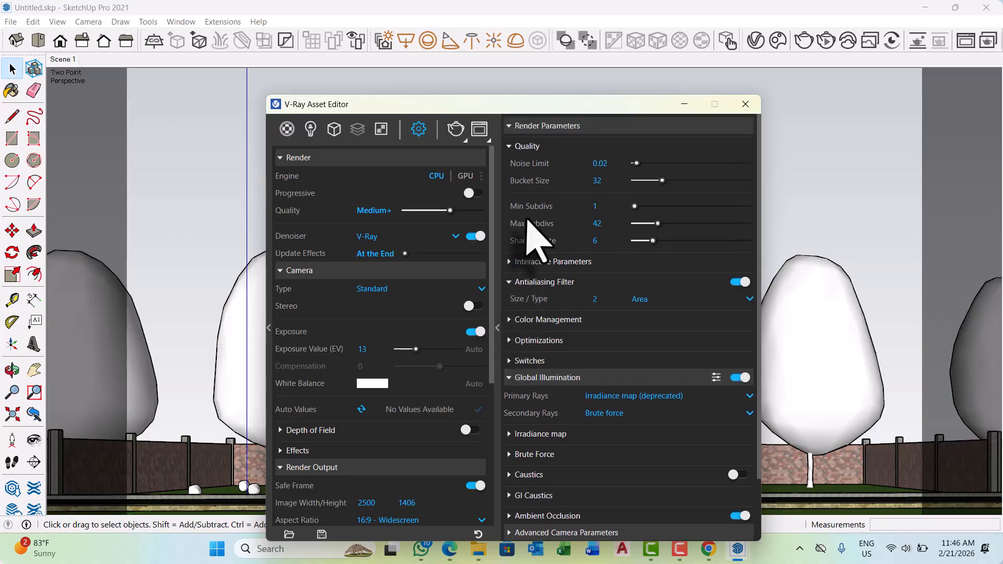
{"action": "left_click", "coordinate": [512, 128]}
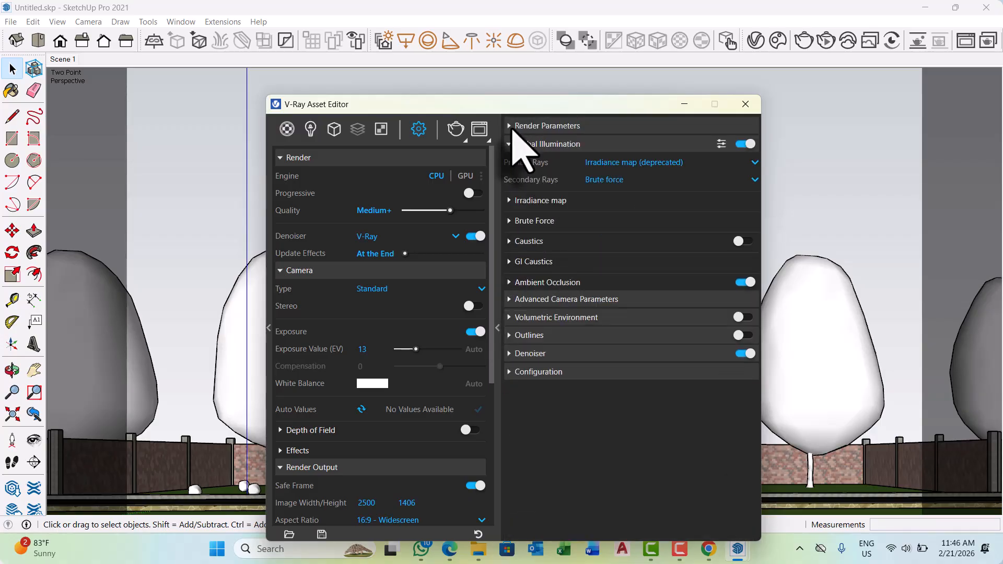
{"action": "left_click", "coordinate": [512, 127]}
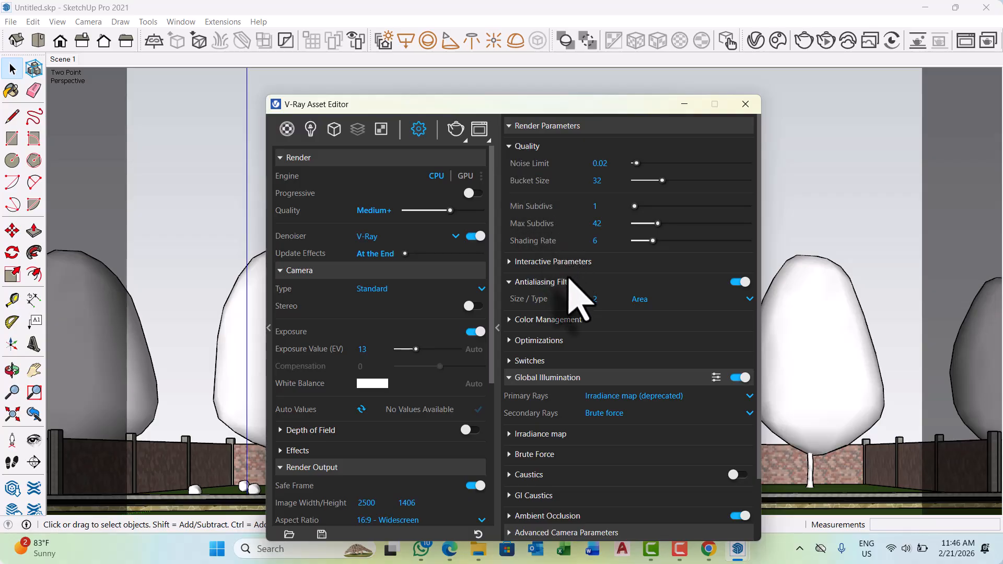
{"action": "left_click", "coordinate": [514, 260]}
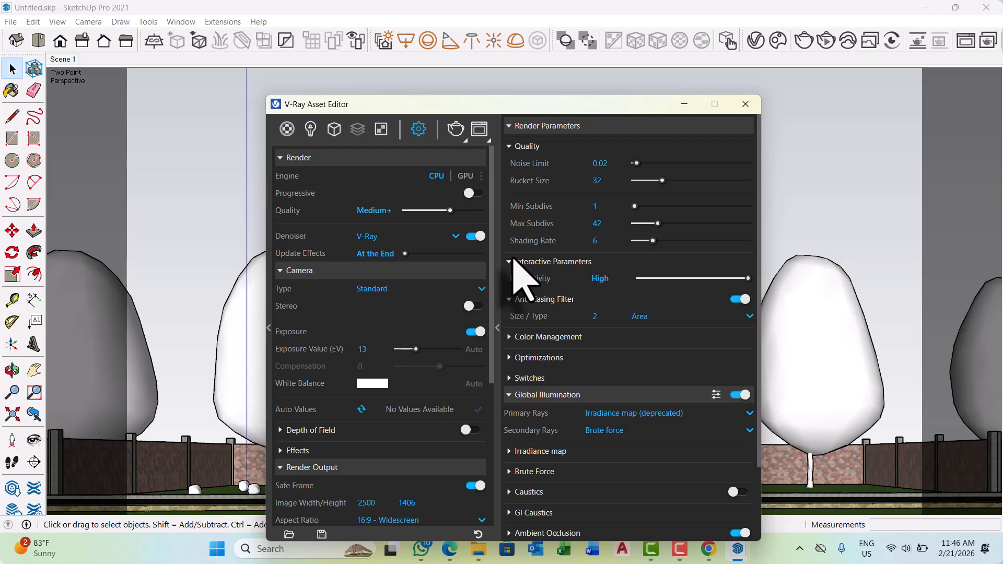
{"action": "left_click", "coordinate": [513, 260]}
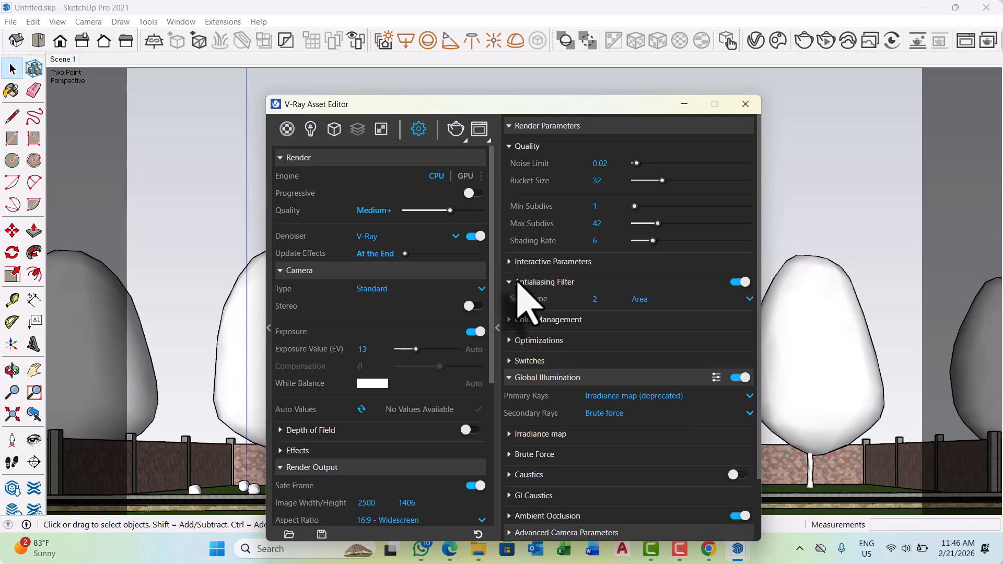
Review the Antialiasing Filter, Color Management, Optimizations and Switches settings in the render parameters.
{"action": "left_click", "coordinate": [515, 285]}
{"action": "left_click", "coordinate": [515, 285]}
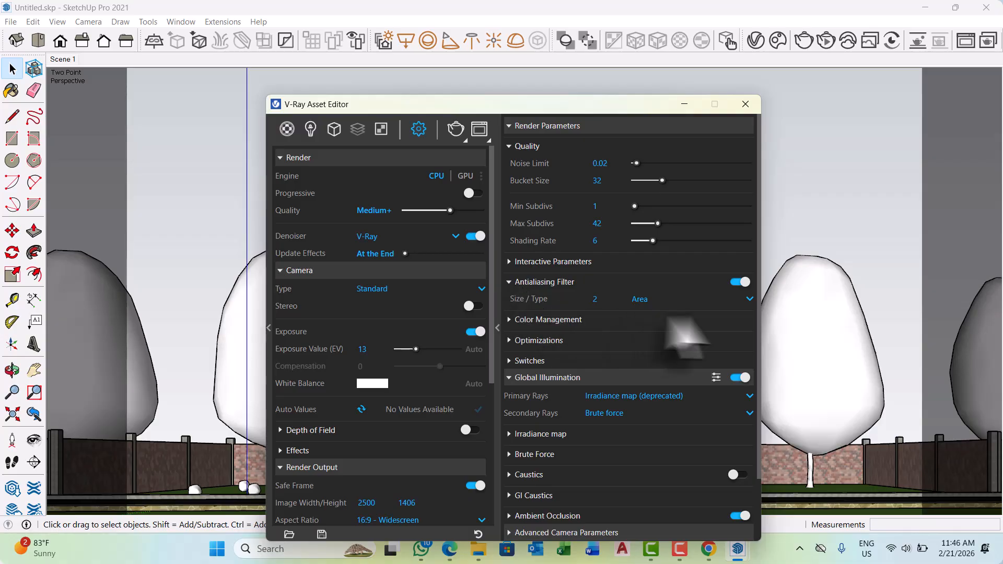
{"action": "left_click", "coordinate": [510, 282]}
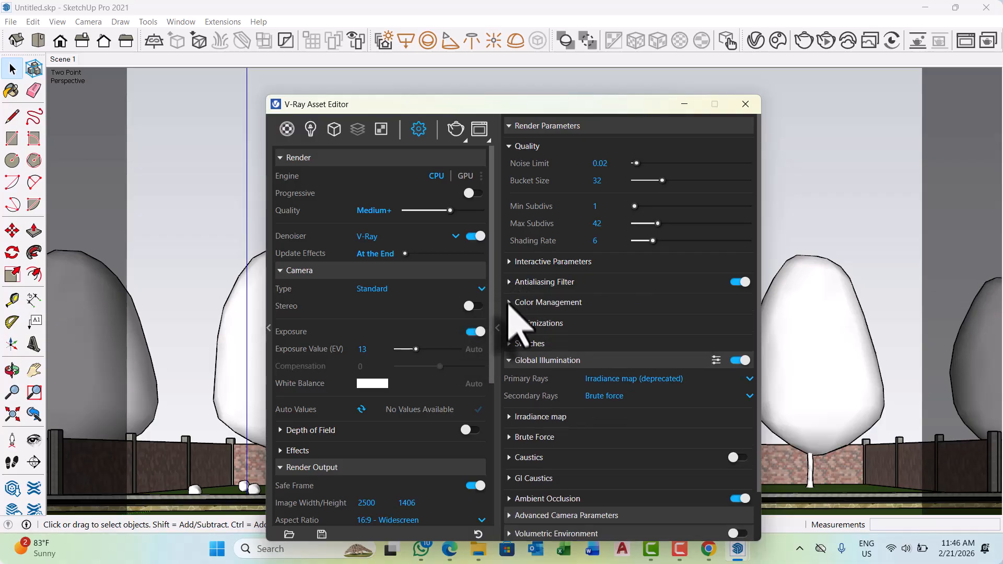
{"action": "left_click", "coordinate": [509, 303]}
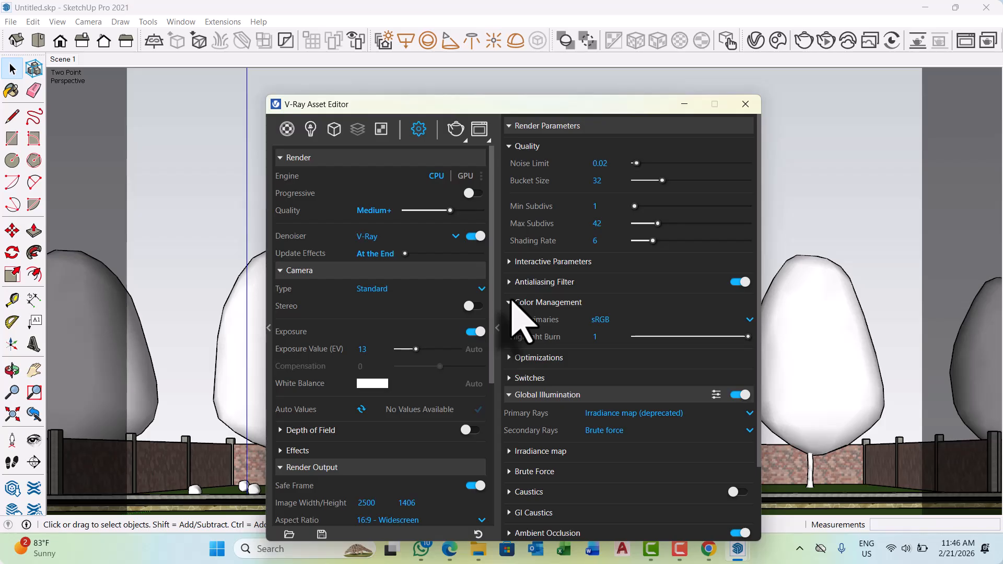
{"action": "left_click", "coordinate": [515, 358]}
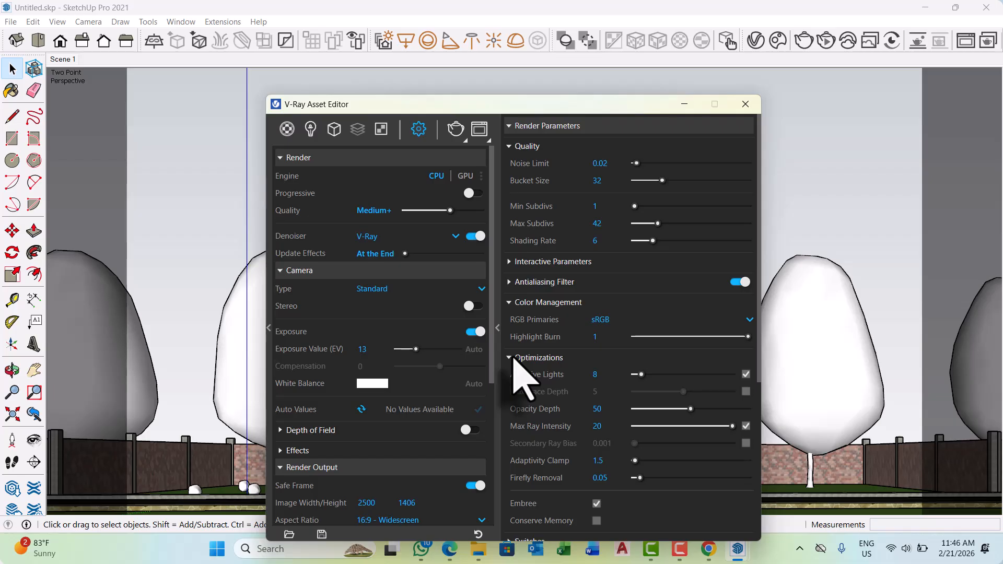
{"action": "left_click", "coordinate": [513, 357]}
{"action": "scroll", "coordinate": [514, 371], "scroll_direction": "down", "scroll_amount": 2}
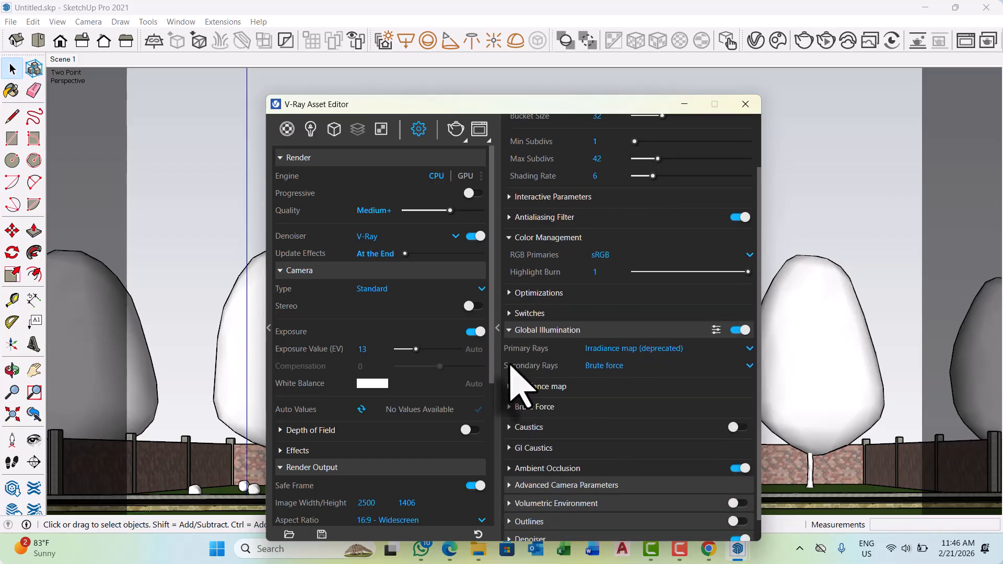
{"action": "left_click", "coordinate": [508, 313]}
{"action": "left_click", "coordinate": [507, 313]}
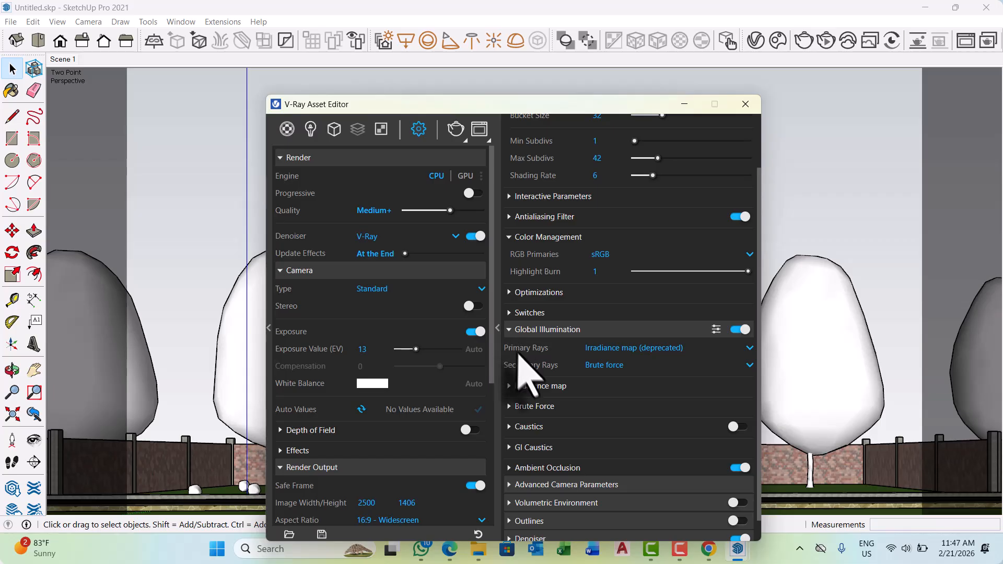
Examine the Irradiance map, Brute Force and Caustics settings under Global Illumination and collapse them again.
{"action": "left_click", "coordinate": [509, 386]}
{"action": "scroll", "coordinate": [507, 385], "scroll_direction": "down", "scroll_amount": 2}
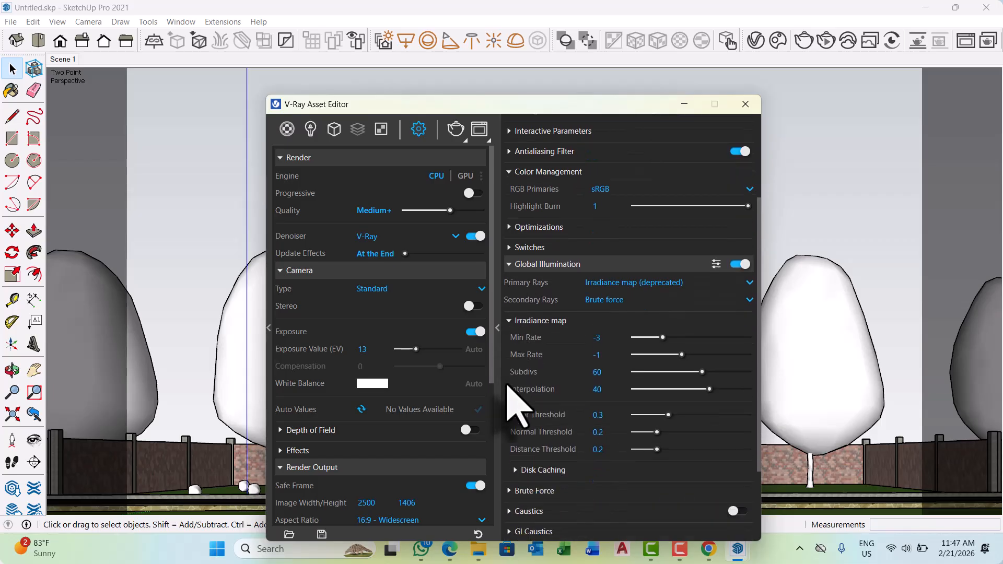
{"action": "left_click", "coordinate": [509, 321]}
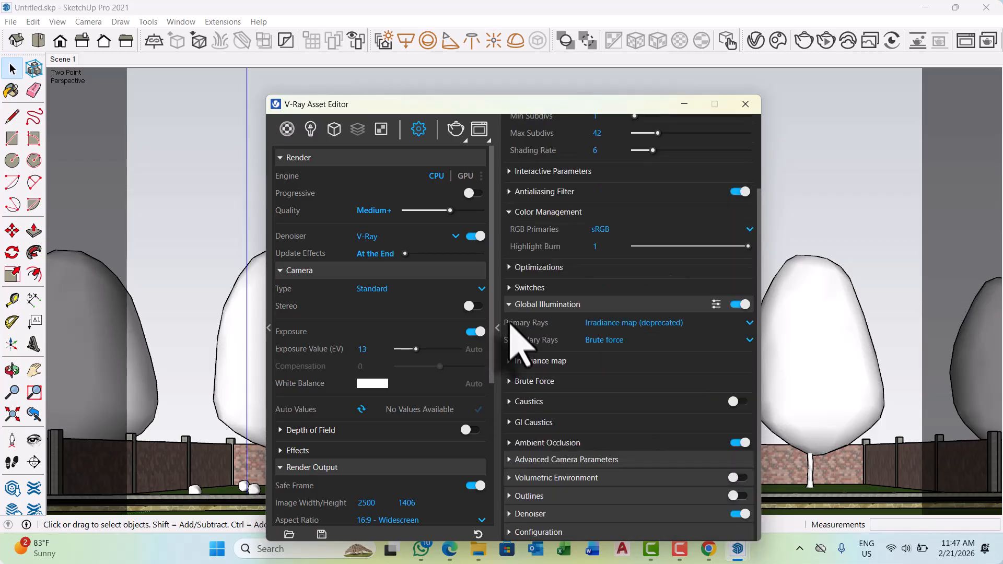
{"action": "left_click", "coordinate": [510, 380]}
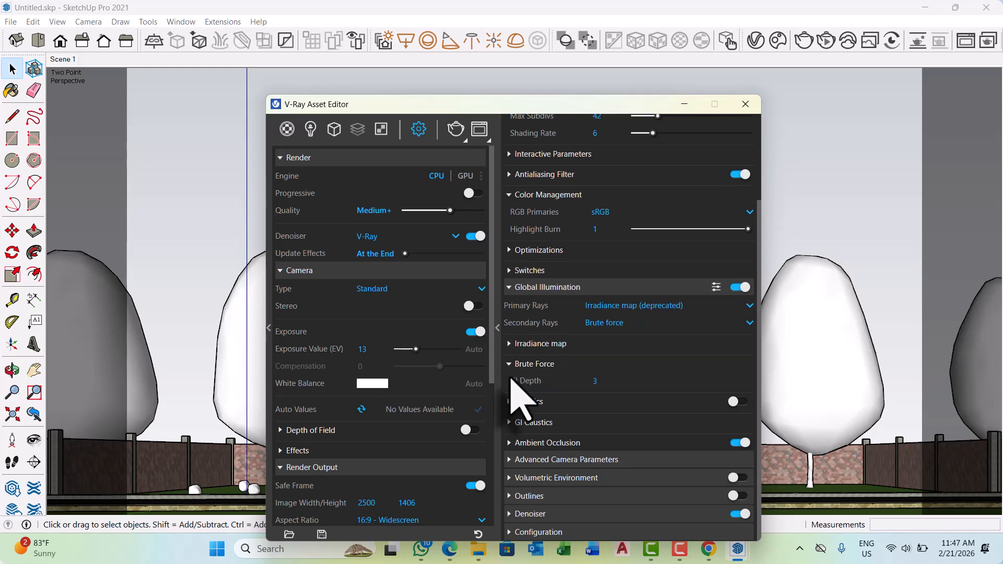
{"action": "left_click", "coordinate": [511, 367]}
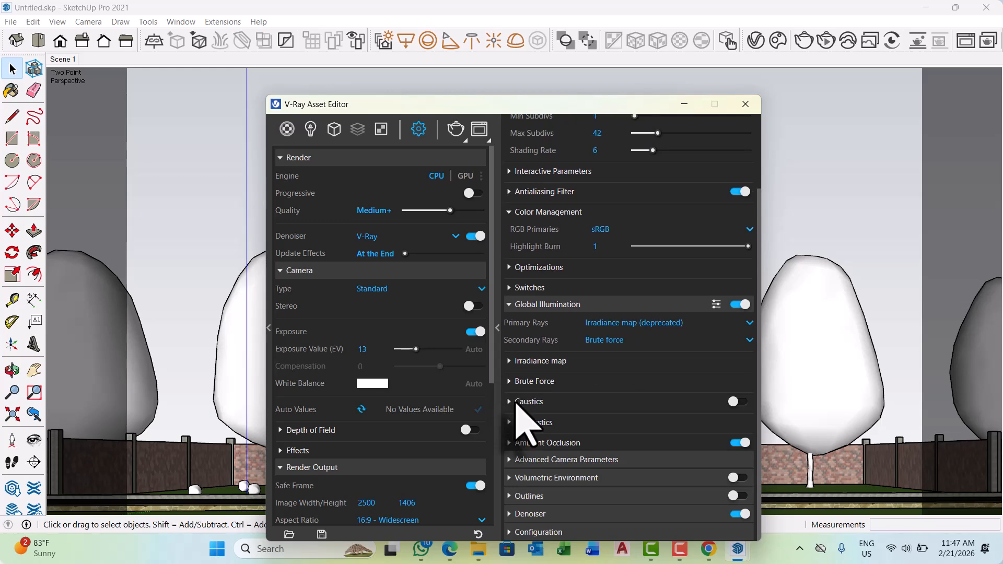
{"action": "left_click", "coordinate": [511, 402]}
{"action": "left_click", "coordinate": [510, 362]}
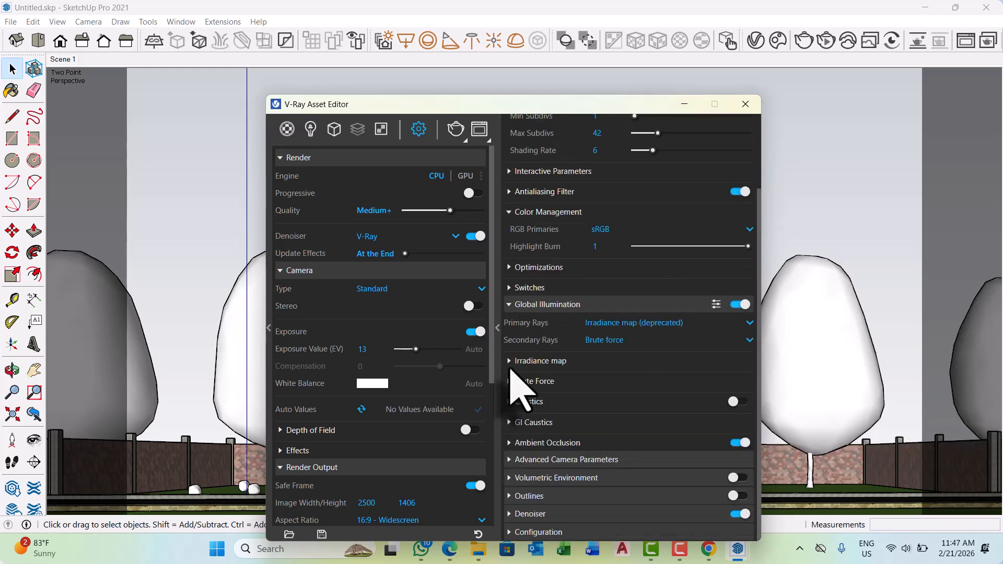
Review the GI Caustics and Ambient Occlusion settings, collapsing each section again.
{"action": "left_click", "coordinate": [511, 421]}
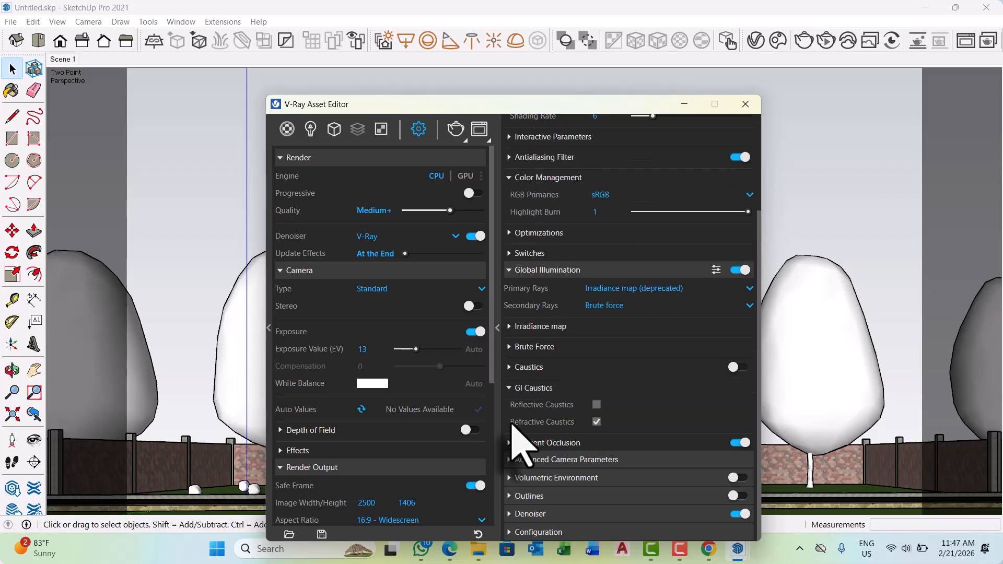
{"action": "left_click", "coordinate": [509, 389]}
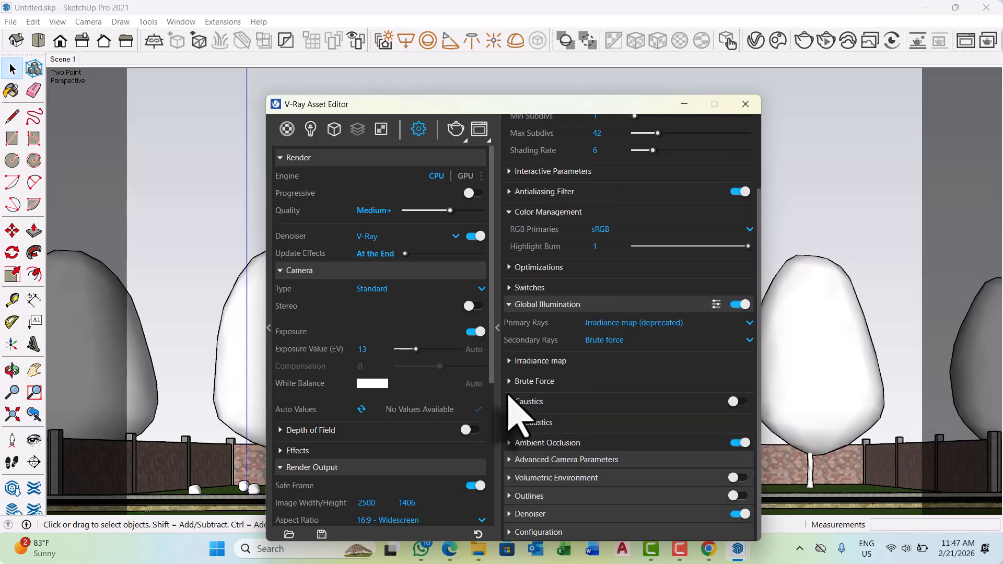
{"action": "left_click", "coordinate": [509, 442]}
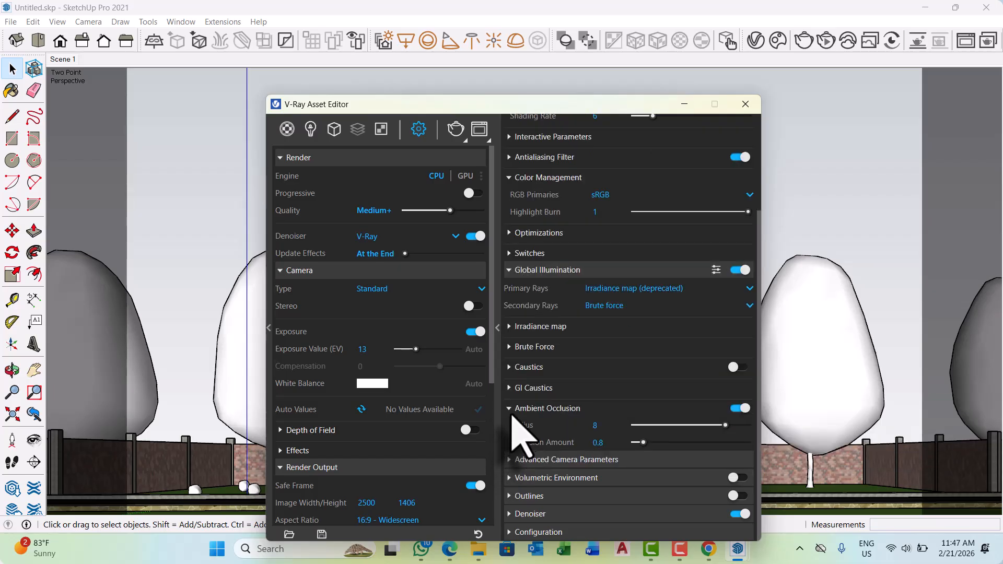
{"action": "left_click", "coordinate": [511, 409]}
Check the Advanced Camera Parameters and the Outlines settings and collapse both sections.
{"action": "left_click", "coordinate": [511, 459]}
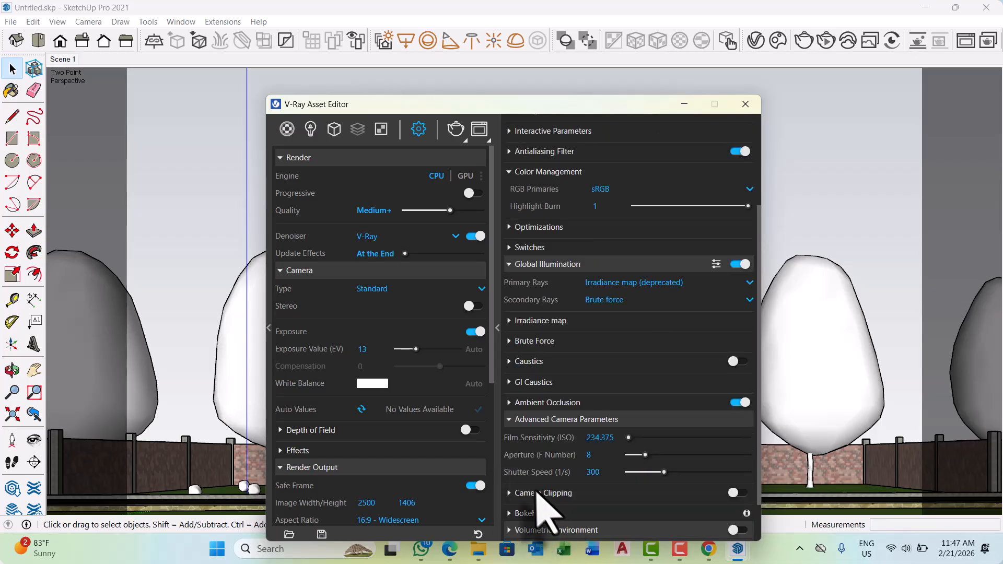
{"action": "left_click", "coordinate": [511, 420]}
{"action": "left_click", "coordinate": [511, 496]}
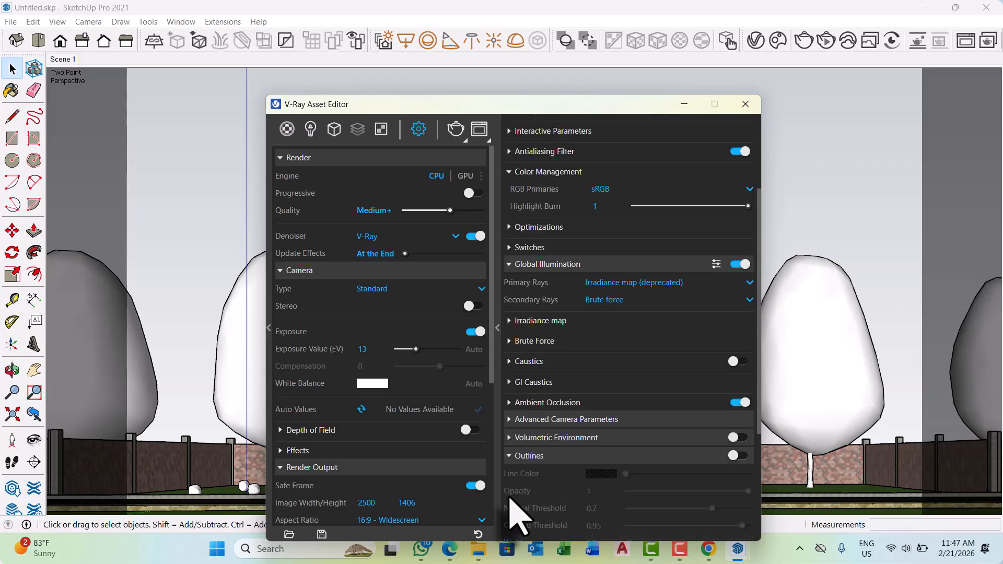
{"action": "left_click", "coordinate": [512, 455]}
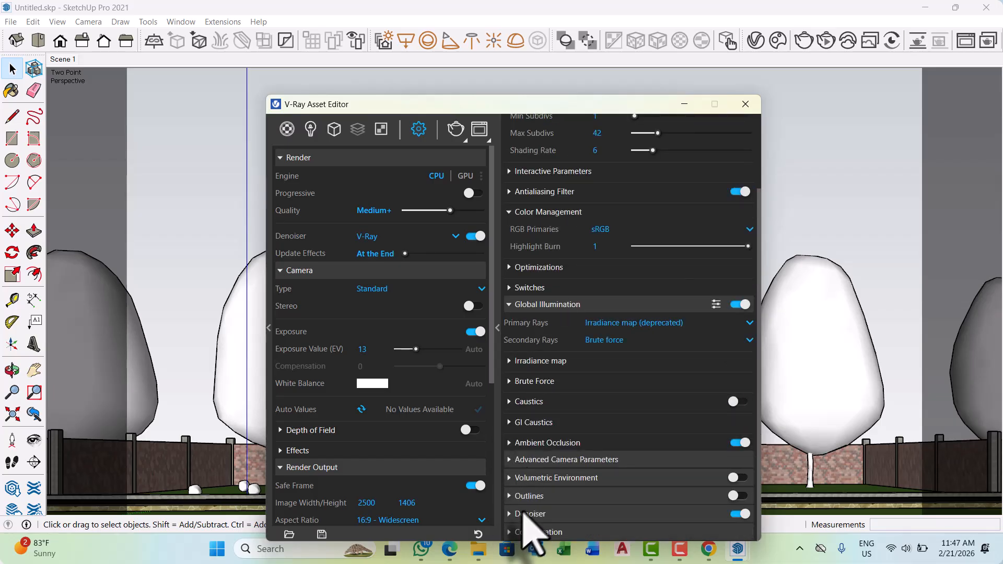
Collapse the Quality section of the render parameters and review the Configuration settings.
{"action": "scroll", "coordinate": [528, 519], "scroll_direction": "up", "scroll_amount": 2}
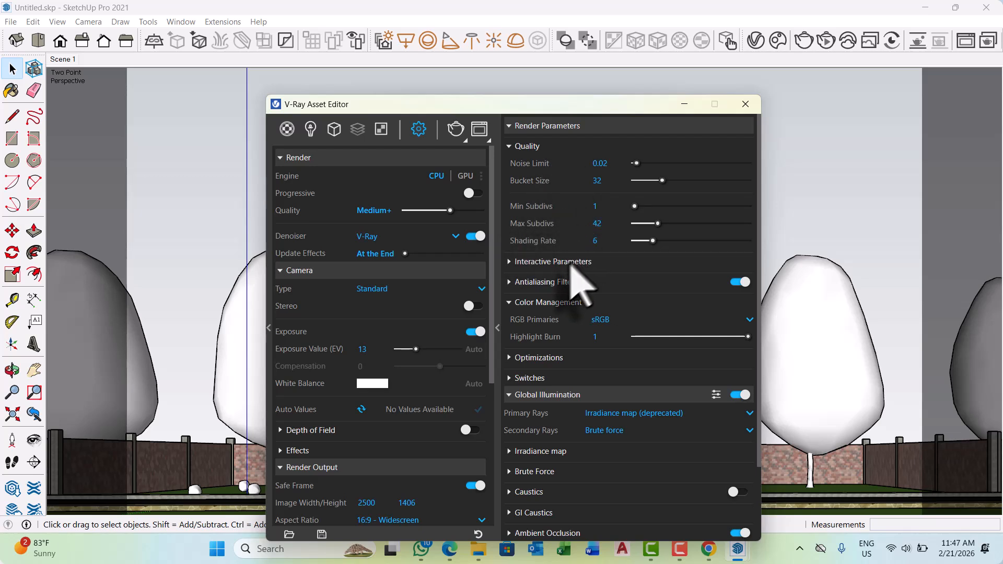
{"action": "left_click", "coordinate": [509, 147]}
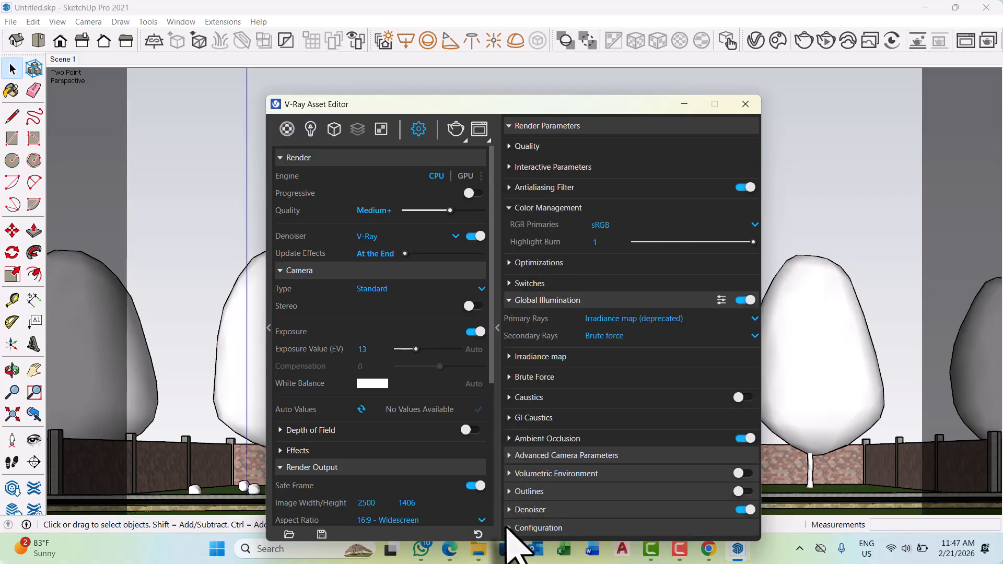
{"action": "left_click", "coordinate": [511, 528]}
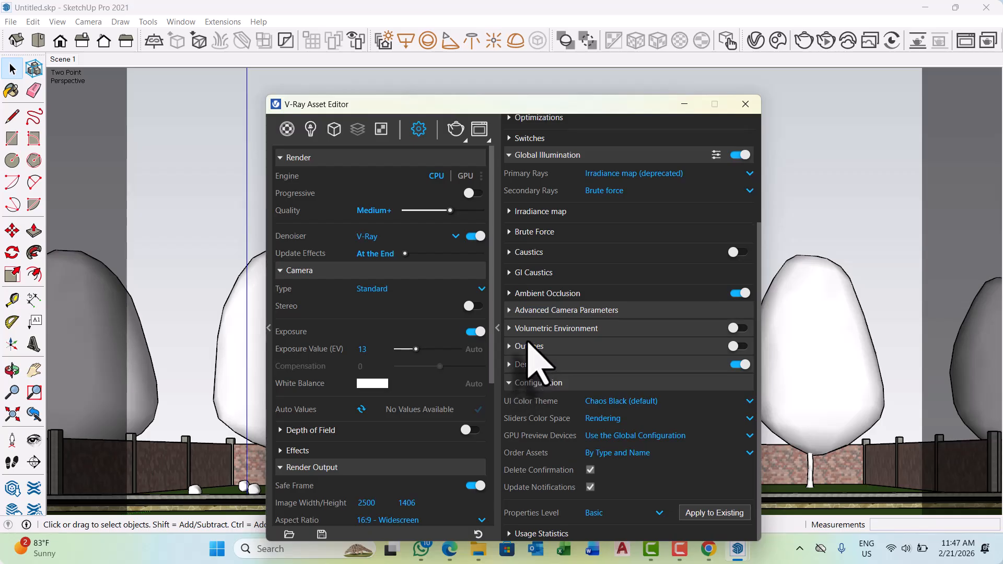
{"action": "left_click", "coordinate": [509, 382]}
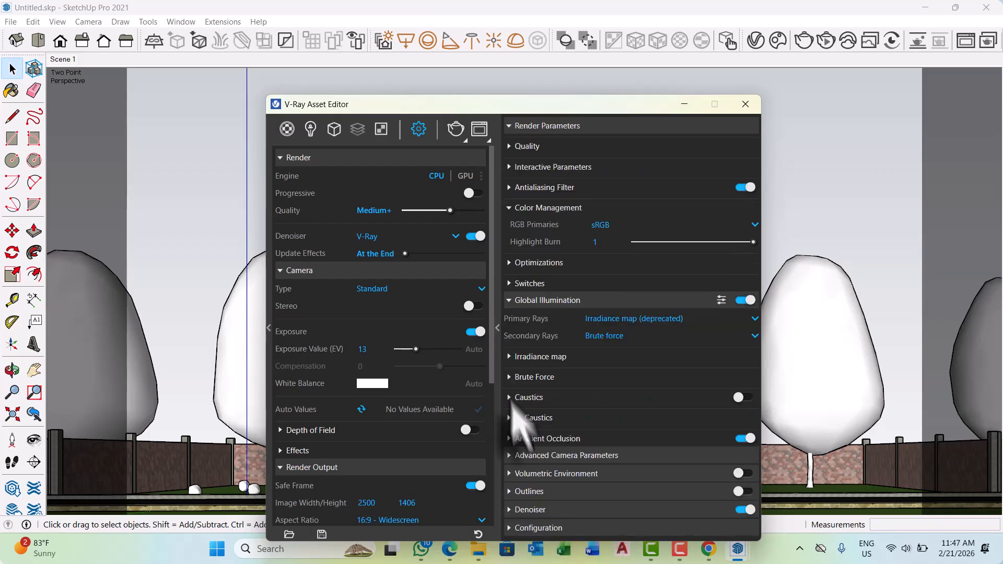
Examine the Denoiser settings and the full list of Outlines options, collapsing both sections again.
{"action": "left_click", "coordinate": [509, 510]}
{"action": "scroll", "coordinate": [537, 504], "scroll_direction": "down", "scroll_amount": 3}
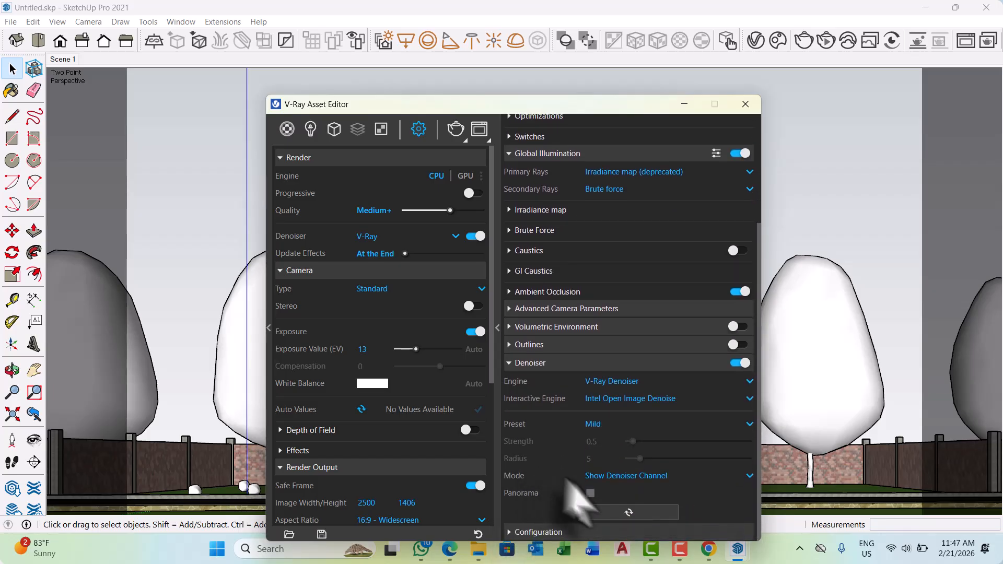
{"action": "left_click", "coordinate": [511, 362]}
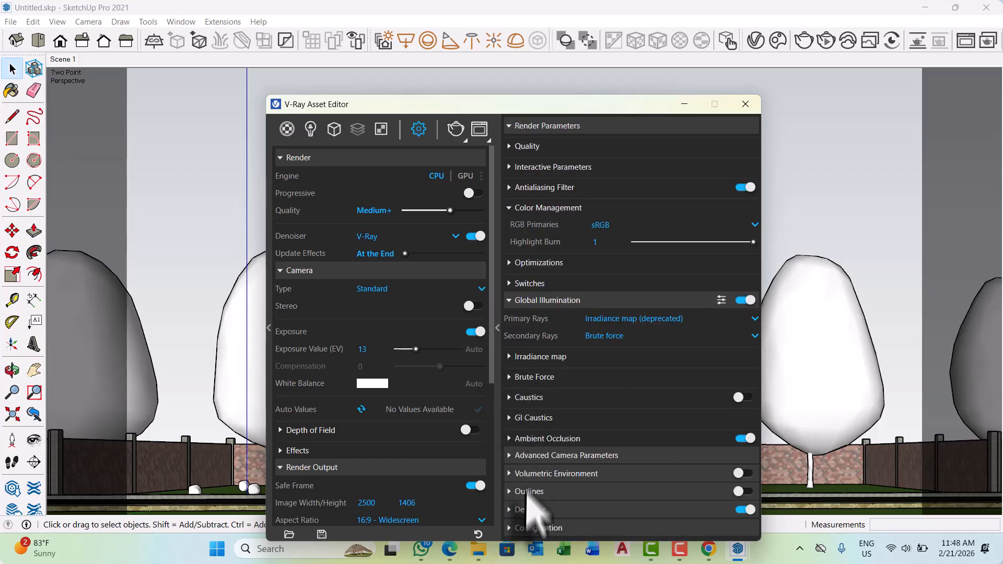
{"action": "left_click", "coordinate": [509, 491]}
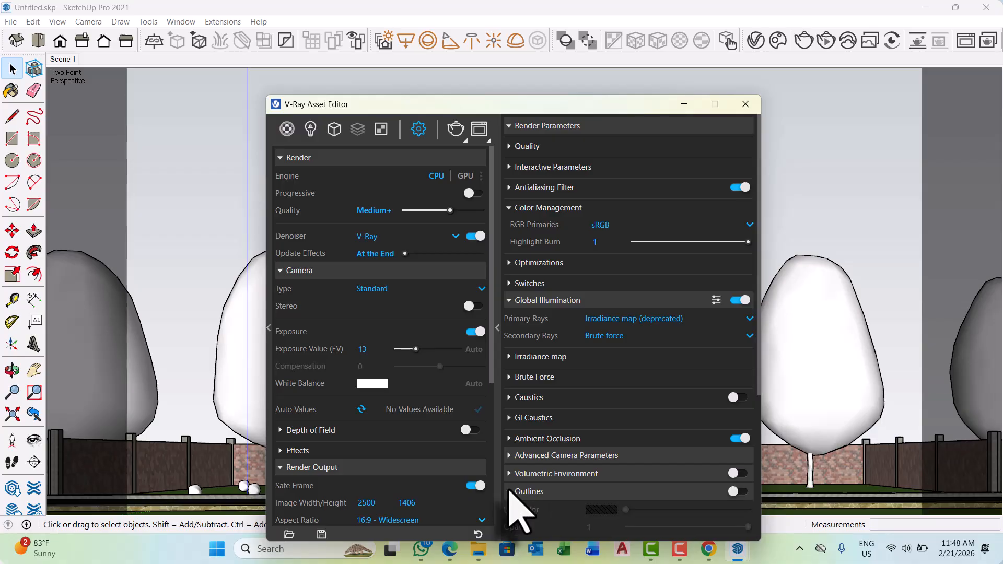
{"action": "scroll", "coordinate": [530, 470], "scroll_direction": "down", "scroll_amount": 4}
{"action": "scroll", "coordinate": [537, 470], "scroll_direction": "down", "scroll_amount": 1}
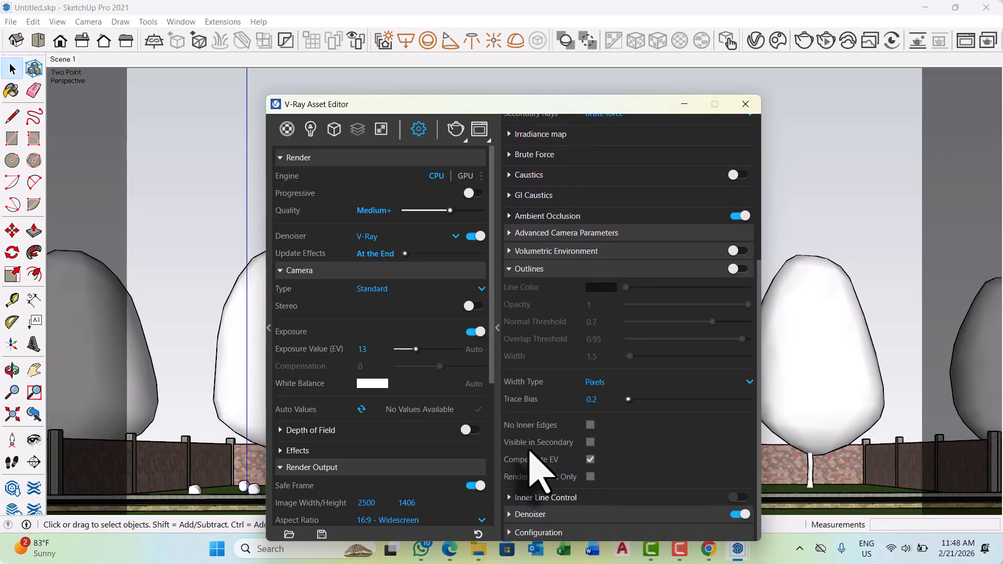
{"action": "left_click", "coordinate": [511, 269]}
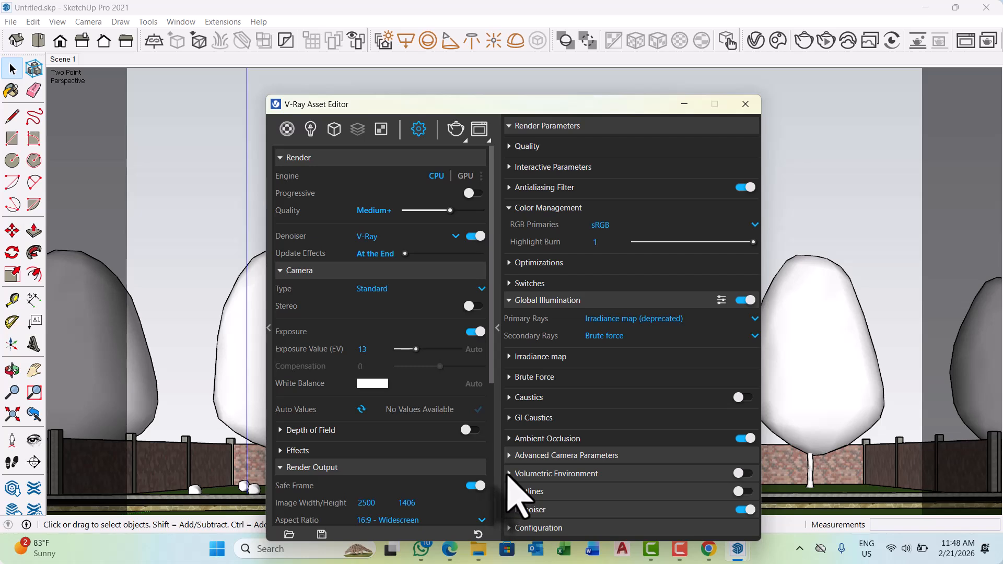
Review the Volumetric Environment type and the Advanced Camera Parameters, collapsing both sections again.
{"action": "left_click", "coordinate": [530, 470]}
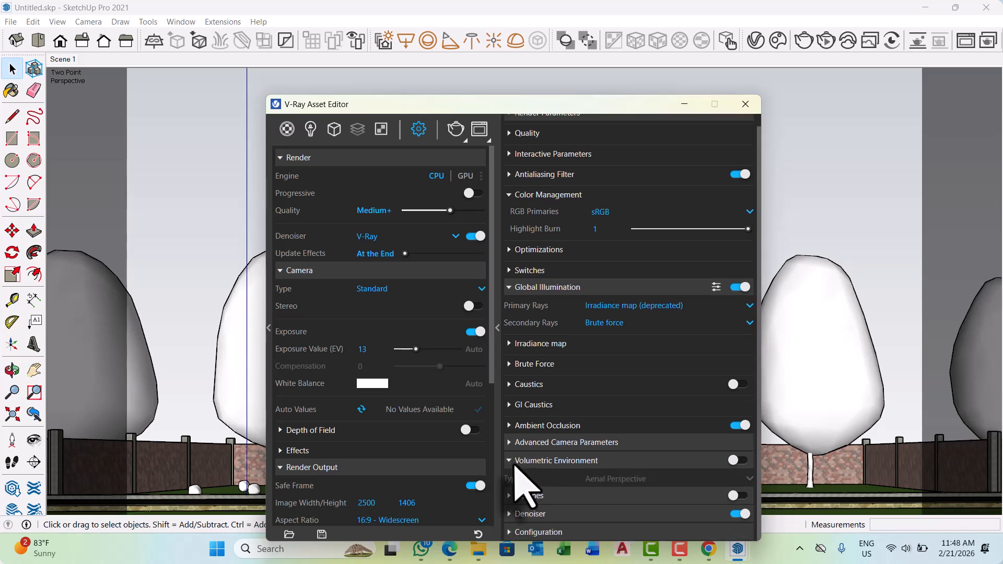
{"action": "left_click", "coordinate": [515, 462]}
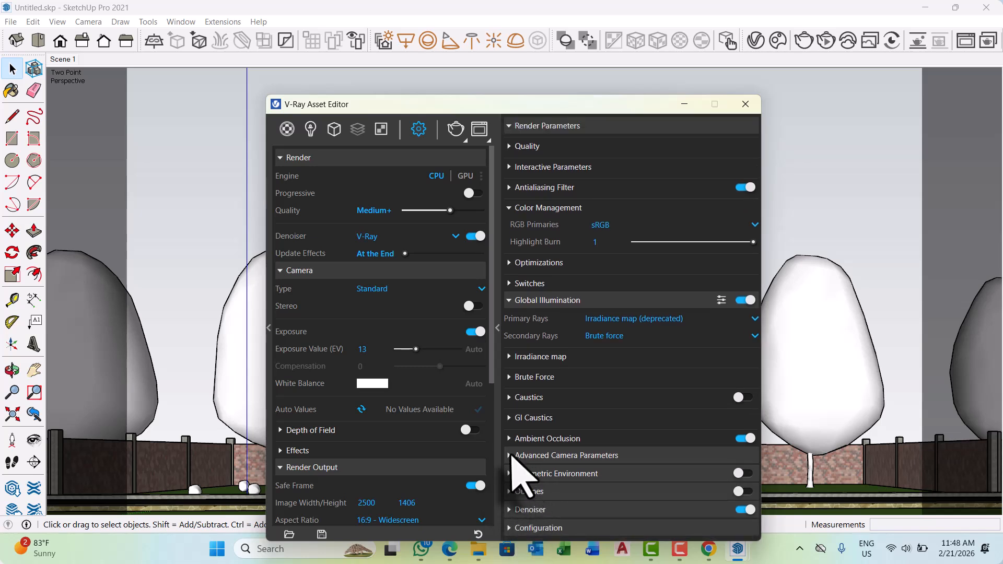
{"action": "left_click", "coordinate": [511, 455]}
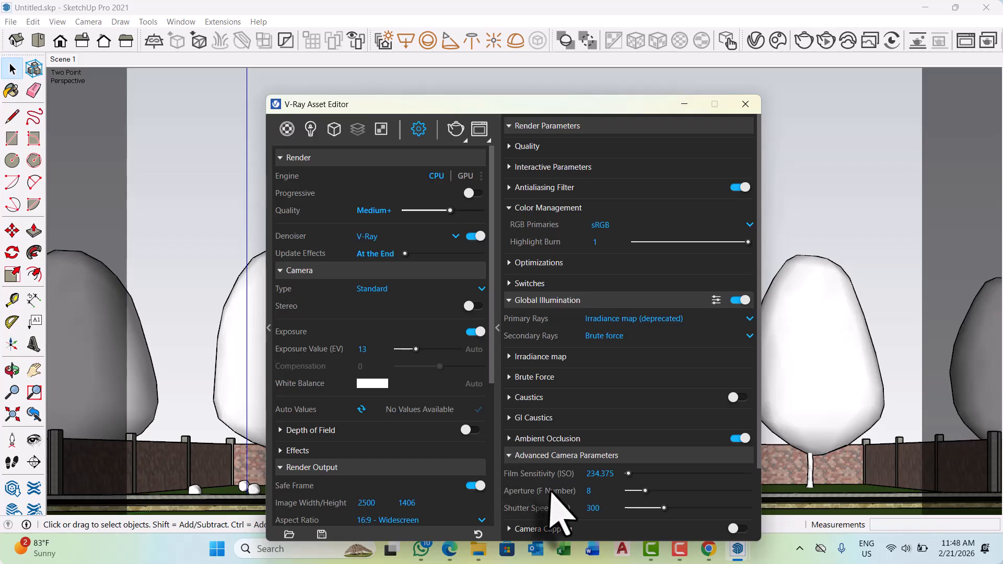
{"action": "scroll", "coordinate": [559, 503], "scroll_direction": "down", "scroll_amount": 4}
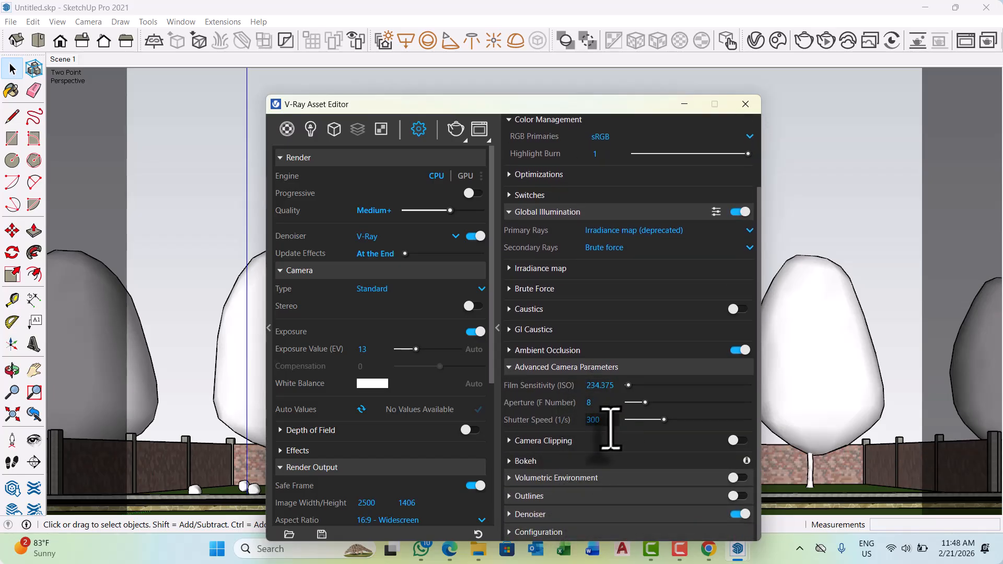
{"action": "left_click", "coordinate": [505, 367]}
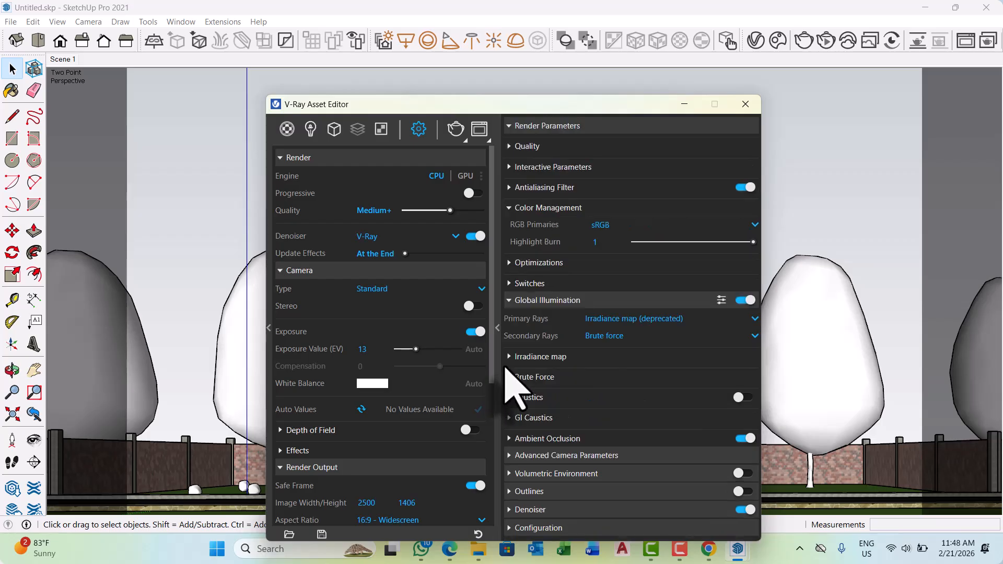
Recheck the Global Illumination subsections from Ambient Occlusion up to Irradiance map, leaving each one collapsed.
{"action": "left_click", "coordinate": [509, 439]}
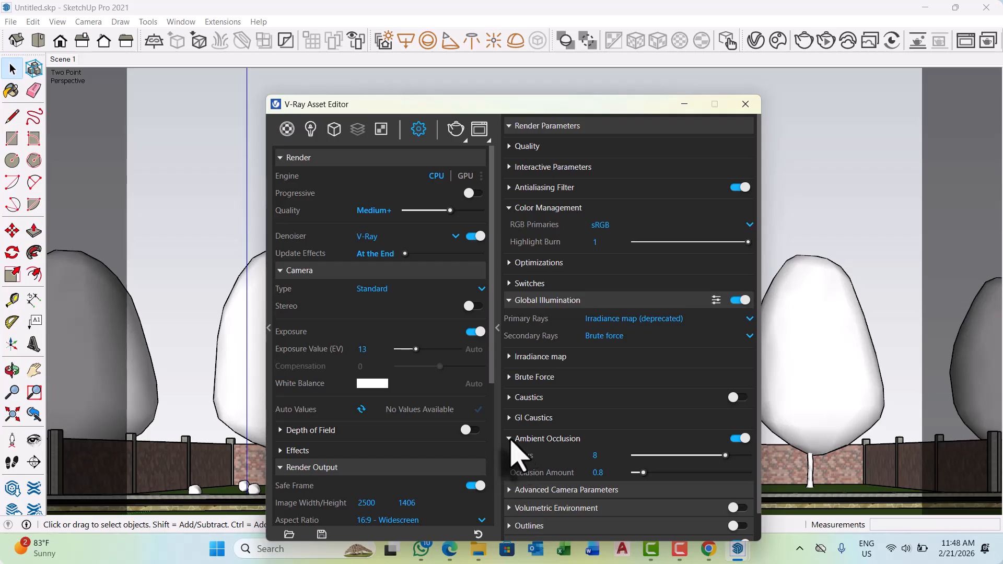
{"action": "left_click", "coordinate": [510, 439]}
{"action": "left_click", "coordinate": [509, 418]}
{"action": "left_click", "coordinate": [509, 418]}
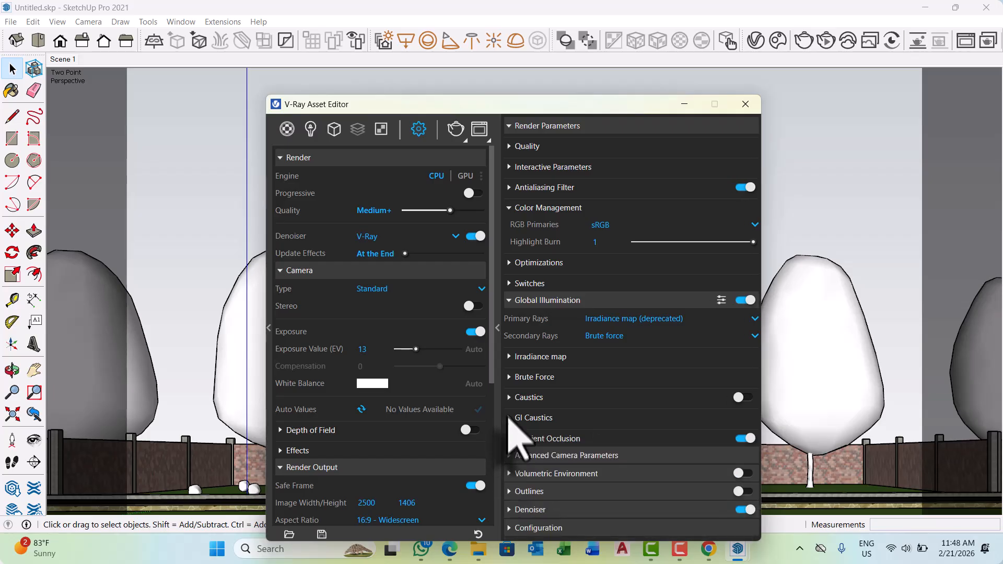
{"action": "left_click", "coordinate": [509, 397]}
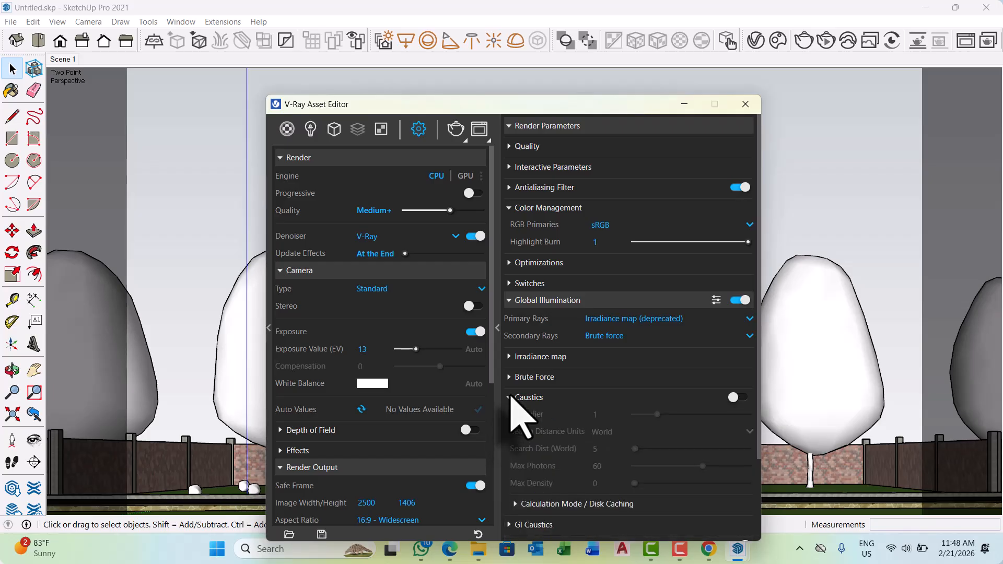
{"action": "left_click", "coordinate": [509, 398]}
{"action": "left_click", "coordinate": [509, 378]}
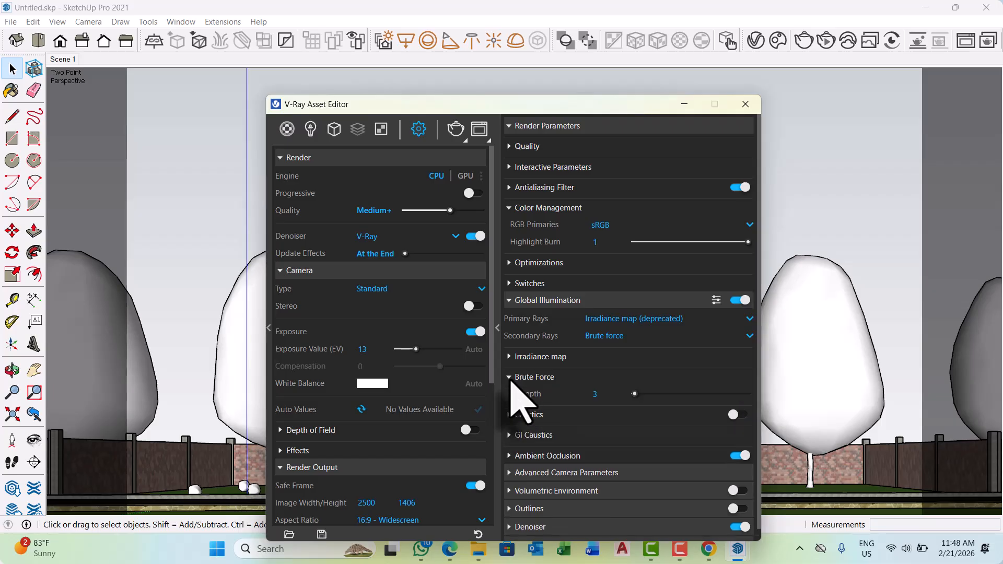
{"action": "left_click", "coordinate": [509, 378]}
{"action": "left_click", "coordinate": [509, 357]}
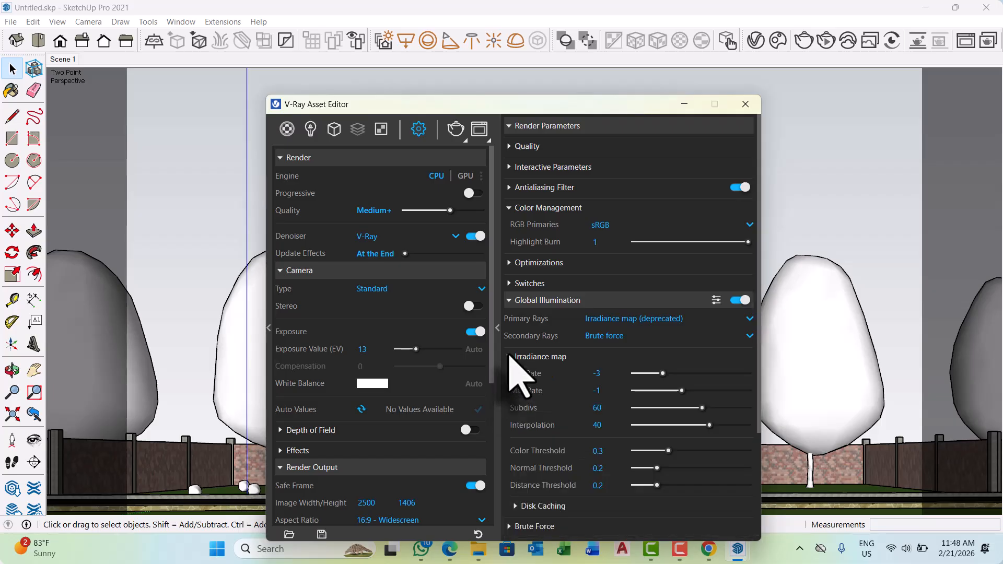
{"action": "left_click", "coordinate": [509, 356]}
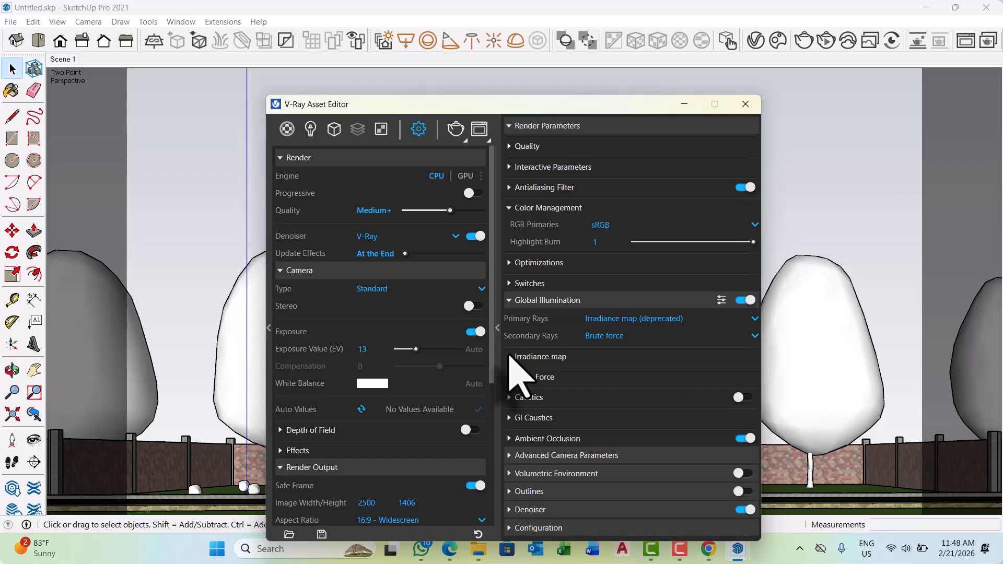
Set the Global Illumination secondary rays to Light cache with 2000 subdivs and expand the Irradiance map settings.
{"action": "left_click", "coordinate": [709, 336]}
{"action": "left_click", "coordinate": [595, 387]}
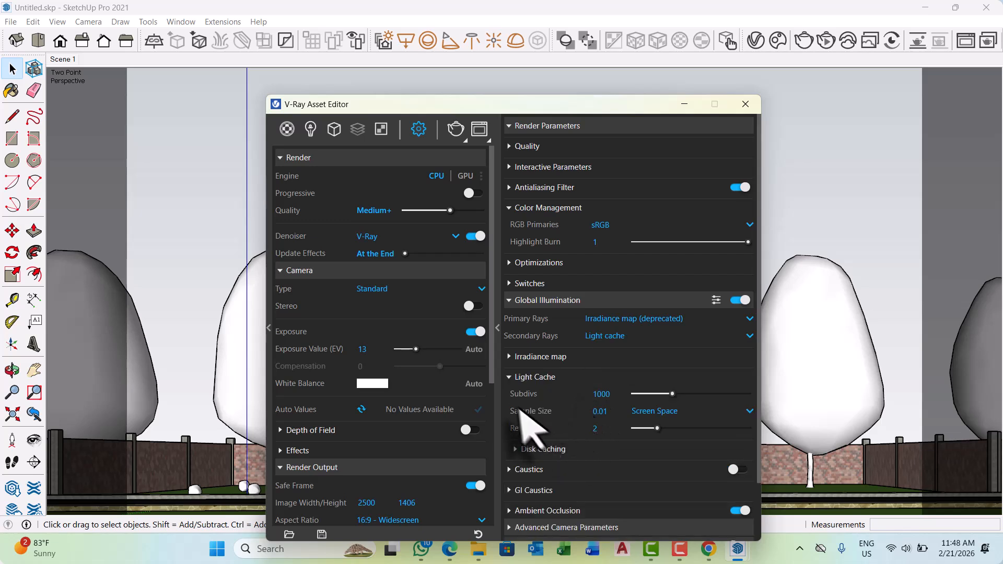
{"action": "left_click", "coordinate": [612, 395]}
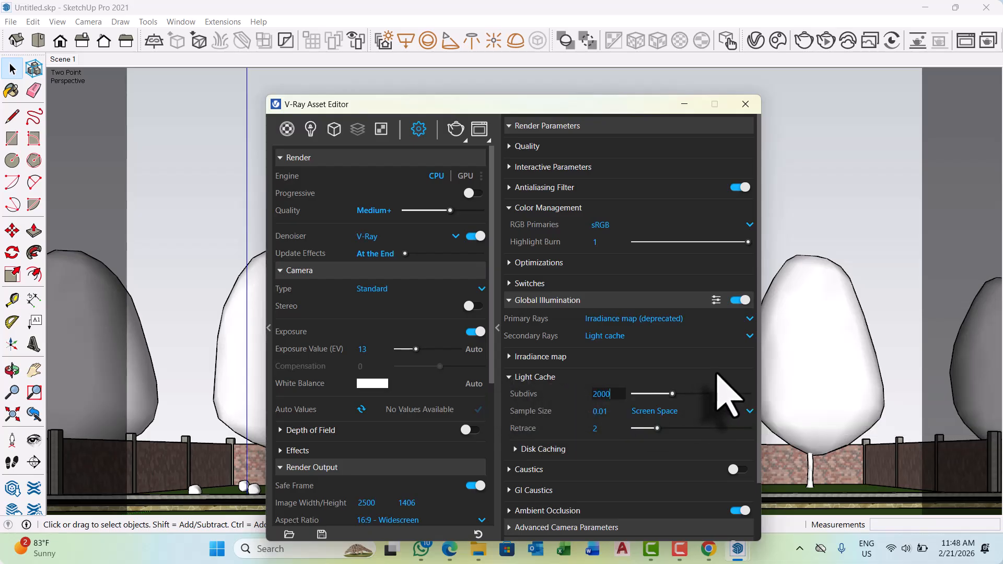
{"action": "left_click", "coordinate": [667, 365]}
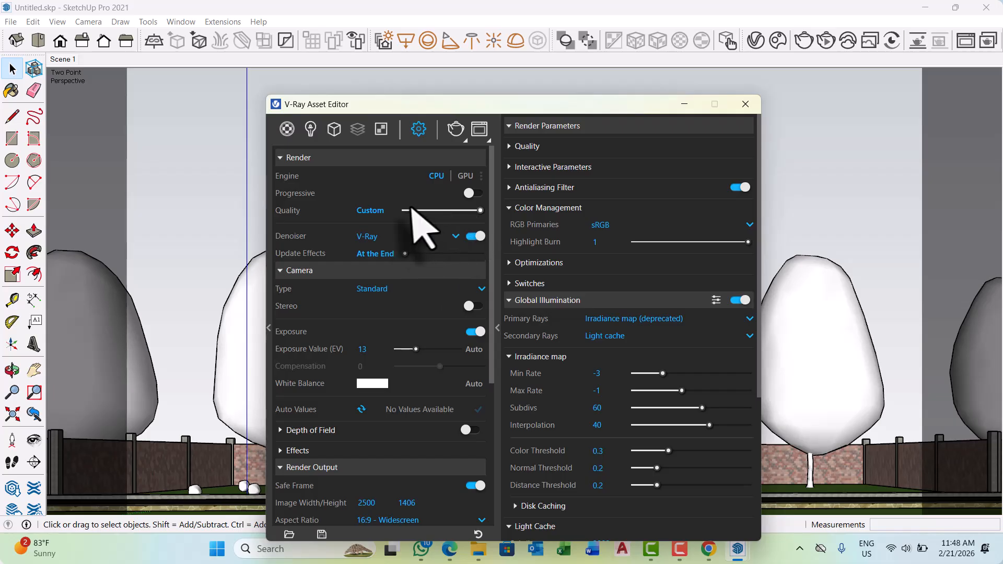
{"action": "scroll", "coordinate": [589, 398], "scroll_direction": "down", "scroll_amount": 5}
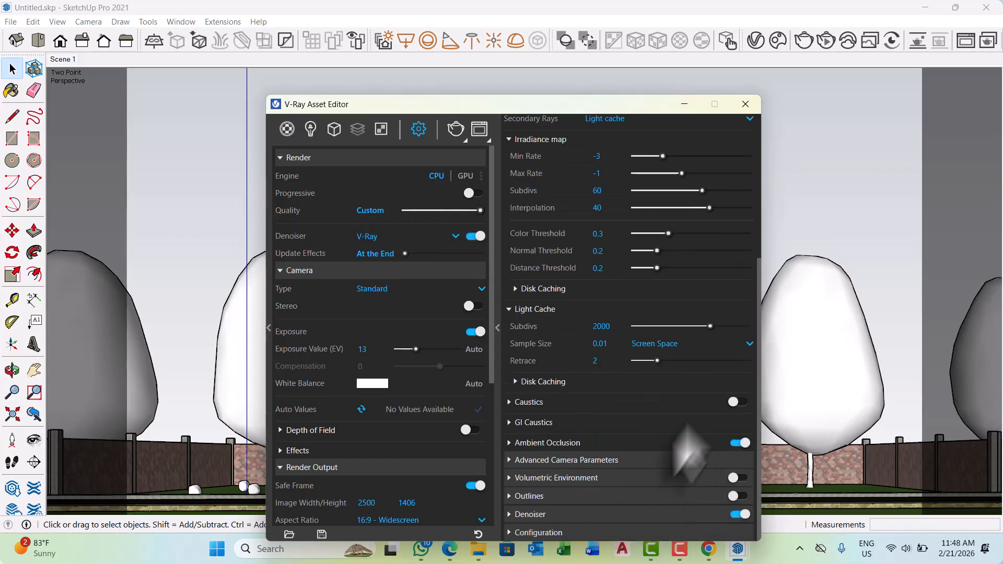
{"action": "scroll", "coordinate": [627, 480], "scroll_direction": "up", "scroll_amount": 5}
{"action": "scroll", "coordinate": [317, 361], "scroll_direction": "down", "scroll_amount": 1}
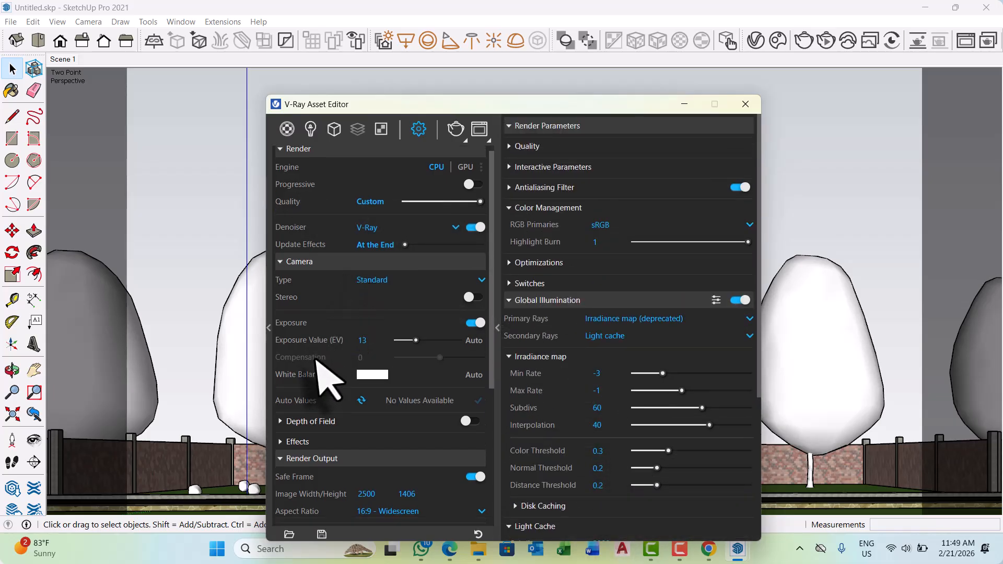
{"action": "scroll", "coordinate": [317, 361], "scroll_direction": "down", "scroll_amount": 4}
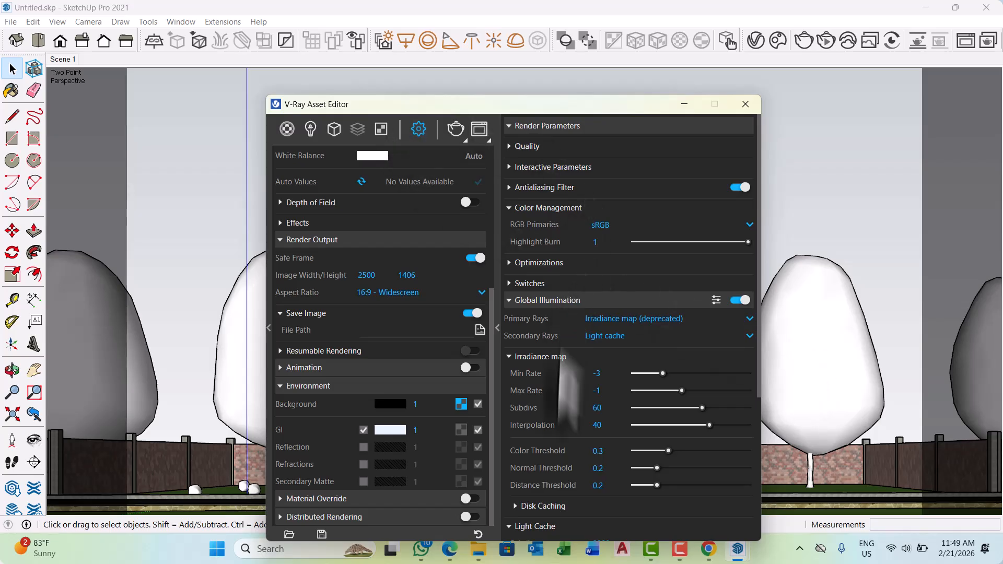
{"action": "scroll", "coordinate": [366, 335], "scroll_direction": "up", "scroll_amount": 4}
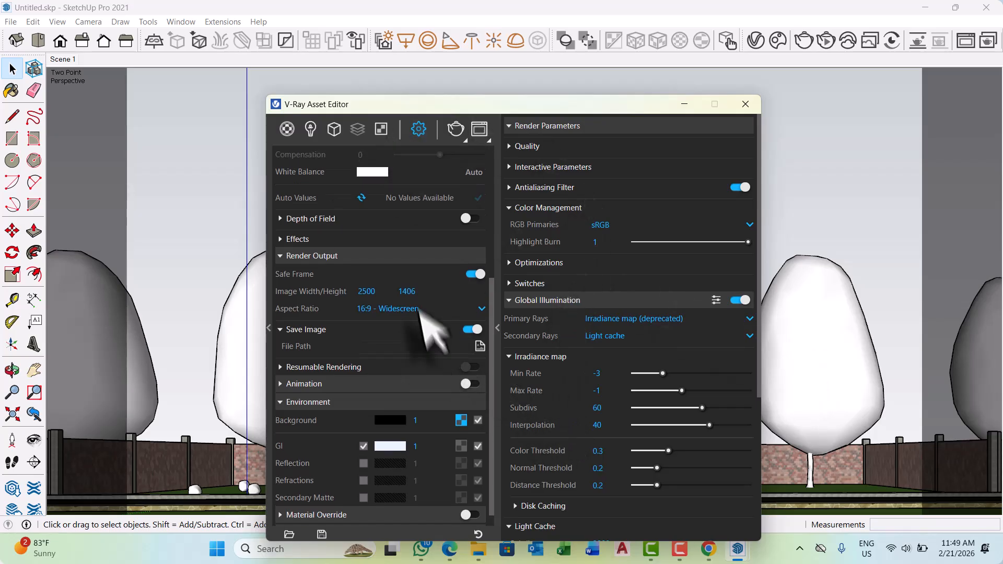
{"action": "left_click", "coordinate": [456, 128]}
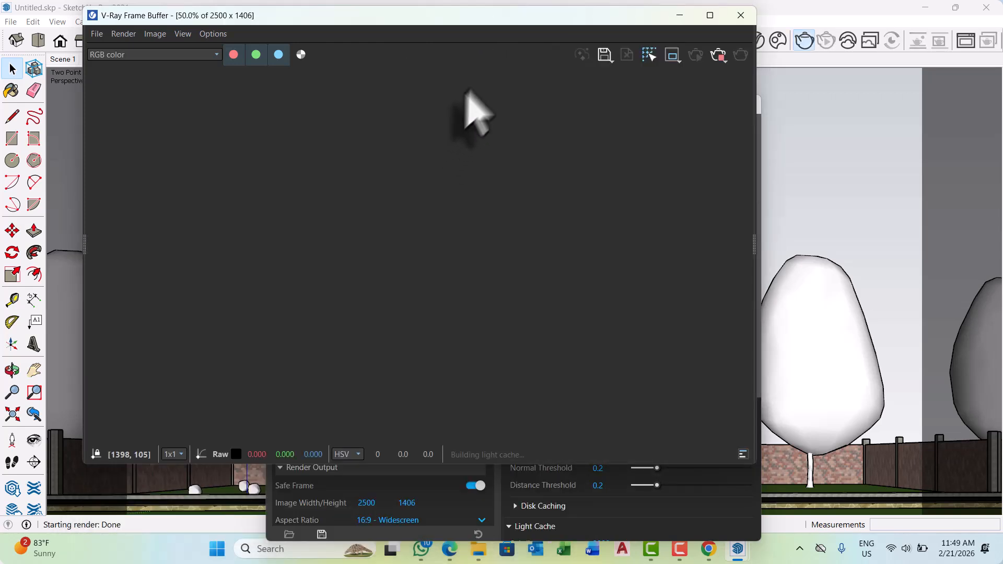
{"action": "mouse_move", "coordinate": [708, 14]}
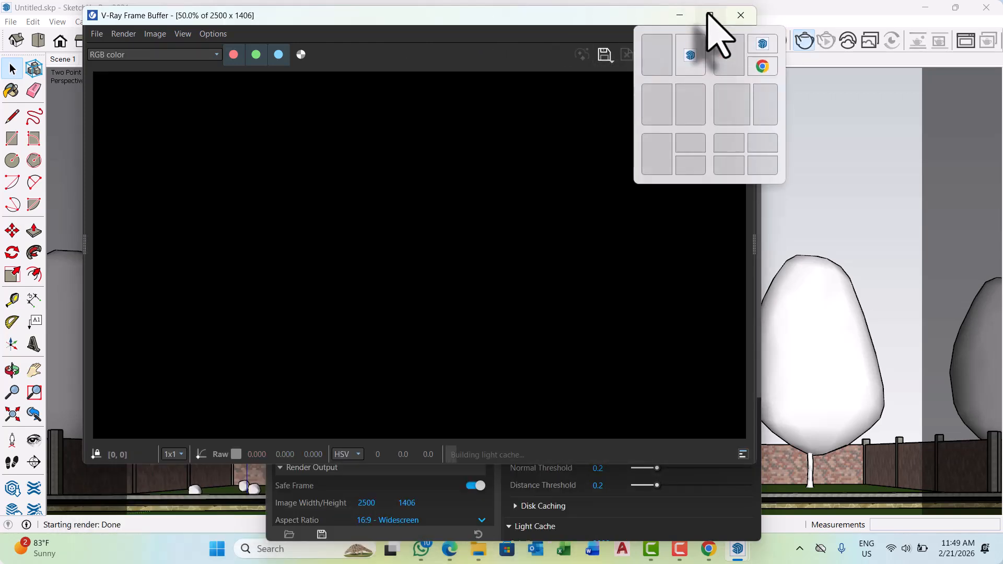
{"action": "left_click", "coordinate": [709, 15]}
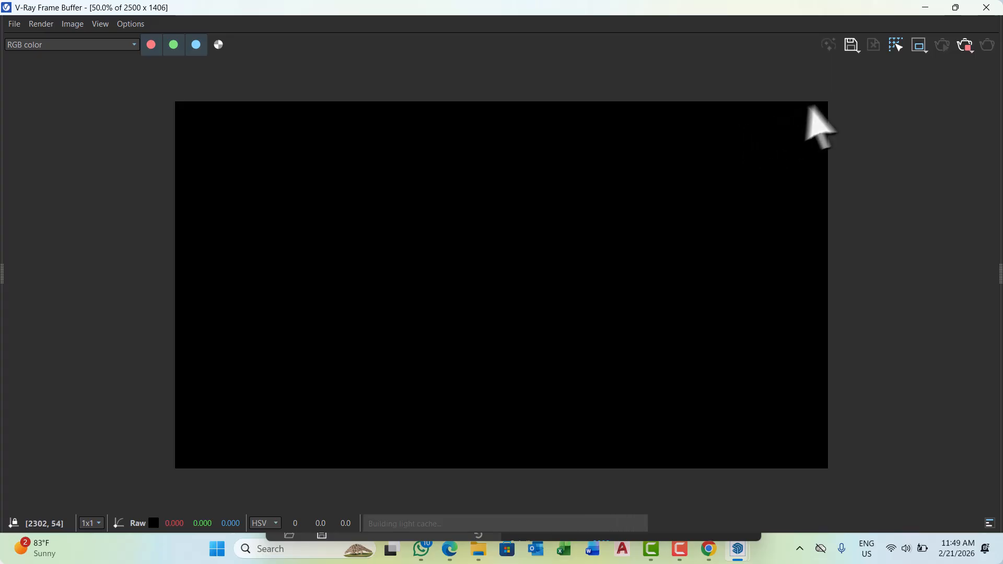
{"action": "left_click", "coordinate": [955, 8]}
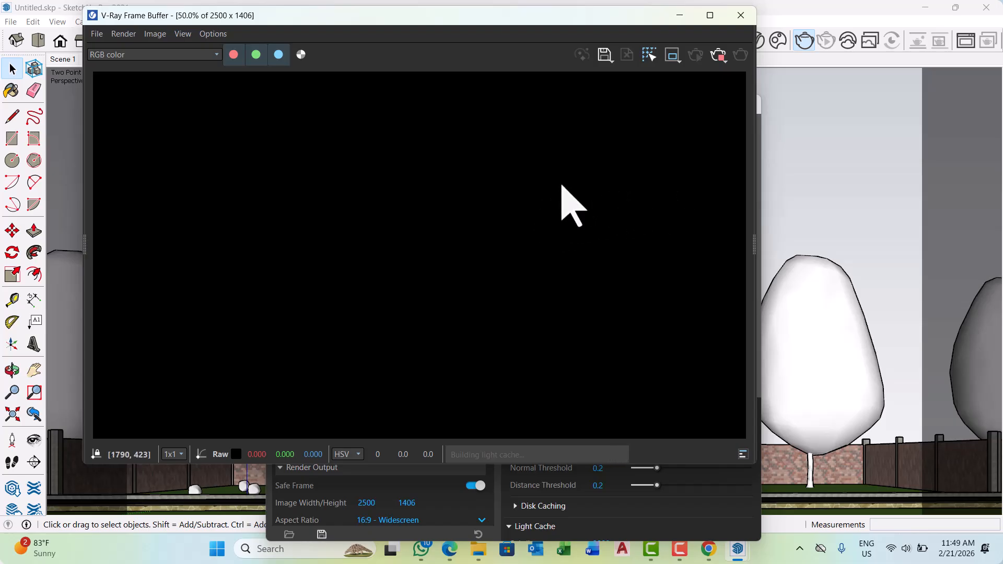
{"action": "left_click", "coordinate": [713, 59]}
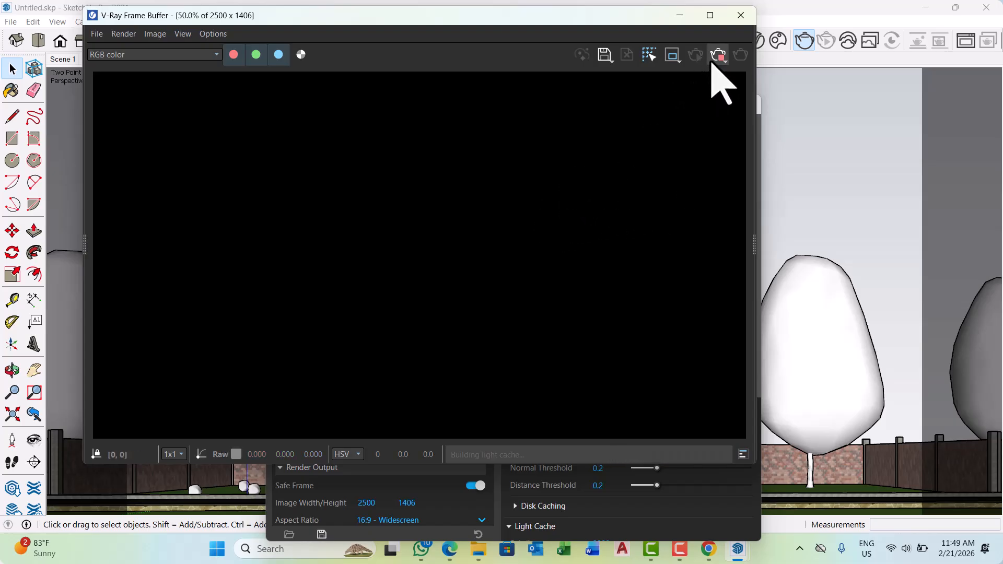
{"action": "left_click", "coordinate": [683, 15]}
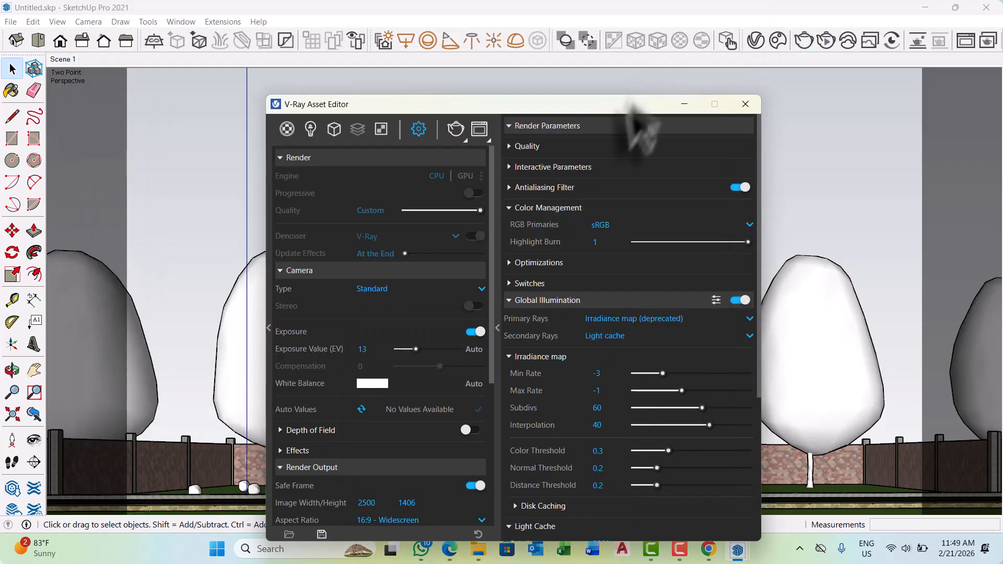
Show the scene's lights in the V-Ray Asset Editor and enable the SunLight.
{"action": "left_click", "coordinate": [310, 128]}
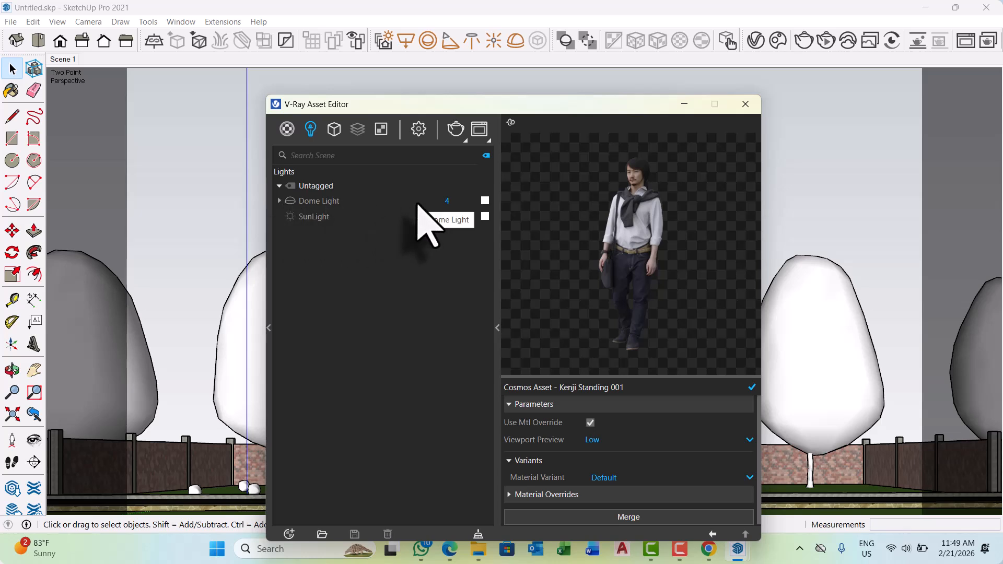
{"action": "left_click", "coordinate": [294, 218]}
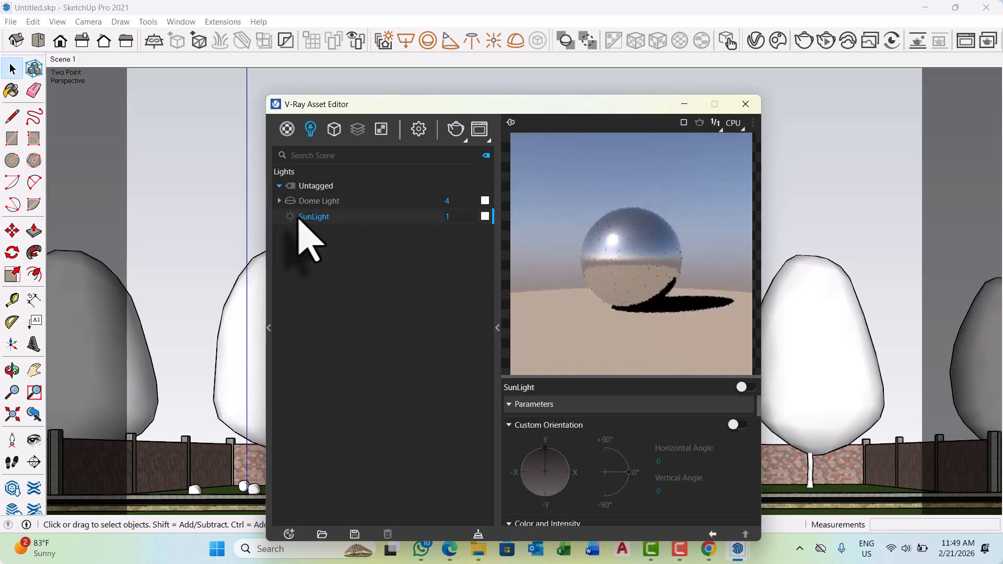
{"action": "left_click", "coordinate": [290, 216]}
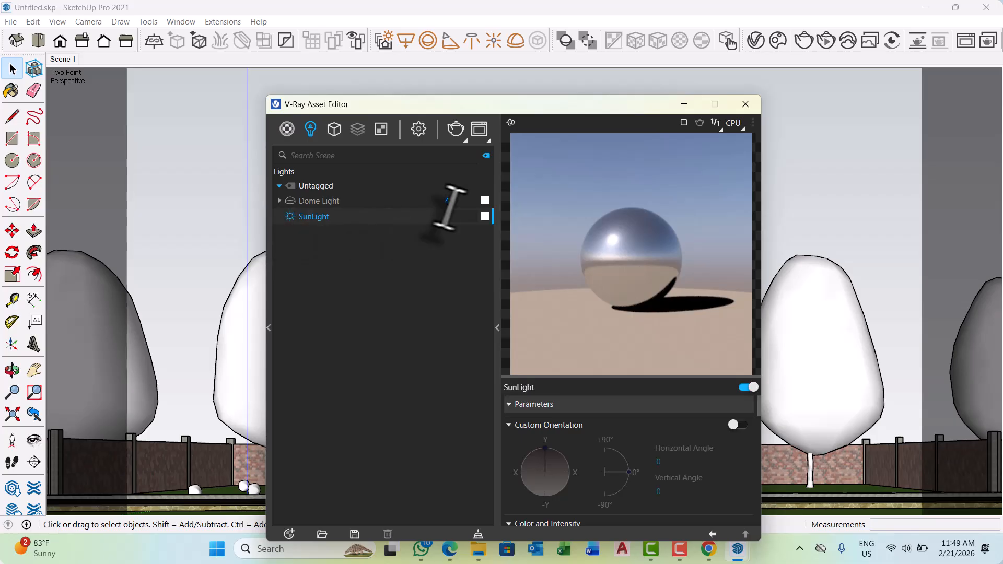
Delete the Dome Light from the scene's lights and confirm the deletion.
{"action": "left_click", "coordinate": [337, 202]}
{"action": "right_click", "coordinate": [337, 203]}
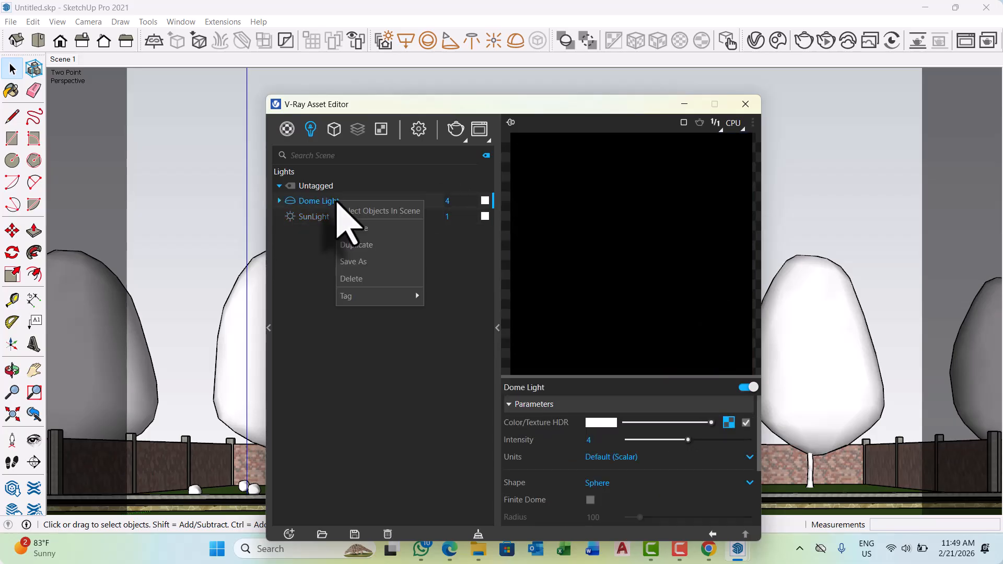
{"action": "left_click", "coordinate": [368, 278]}
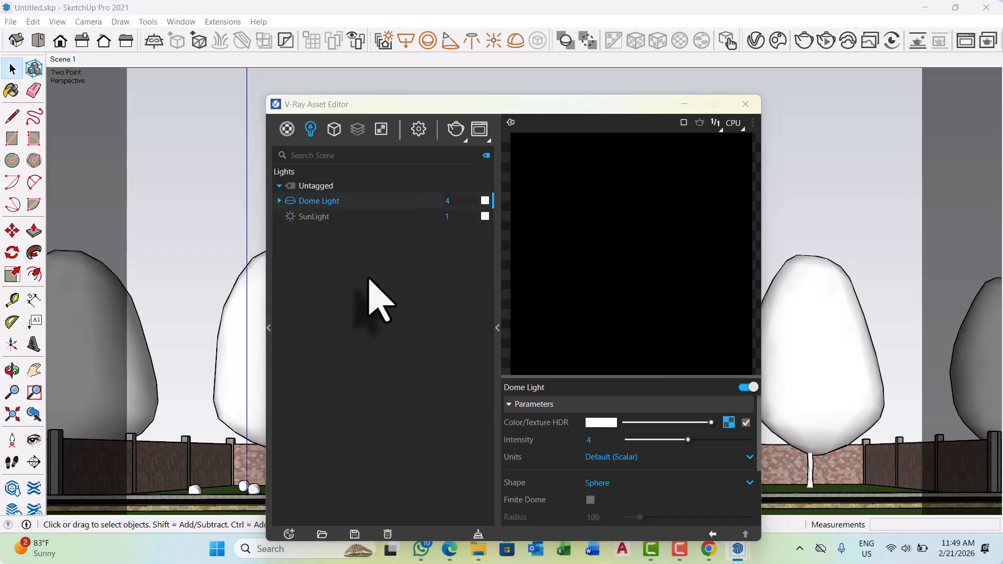
{"action": "left_click", "coordinate": [538, 275]}
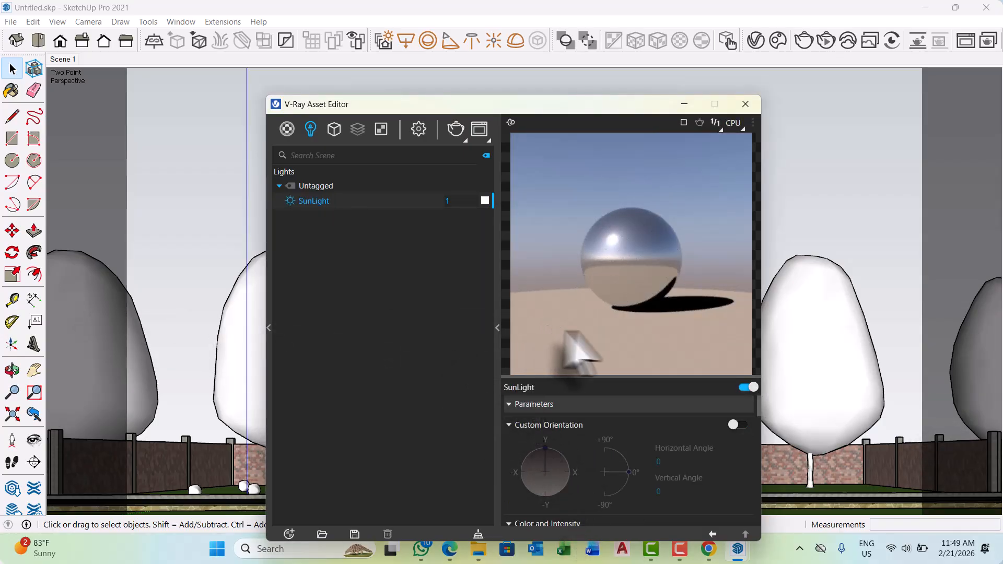
Leave the SunLight's custom orientation off, render the front view and maximize the frame buffer window.
{"action": "left_click", "coordinate": [739, 424]}
{"action": "left_click", "coordinate": [737, 426]}
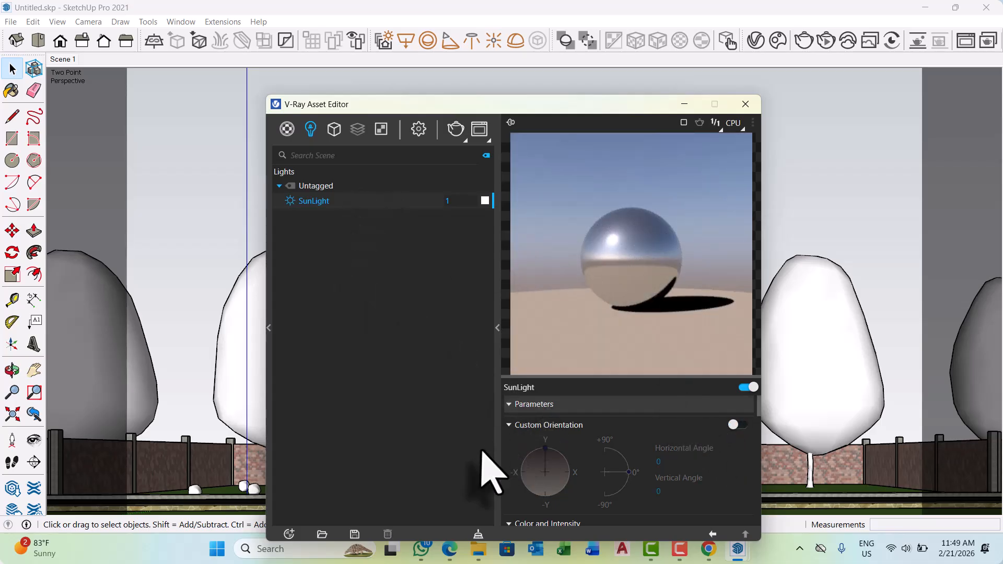
{"action": "left_click", "coordinate": [457, 131]}
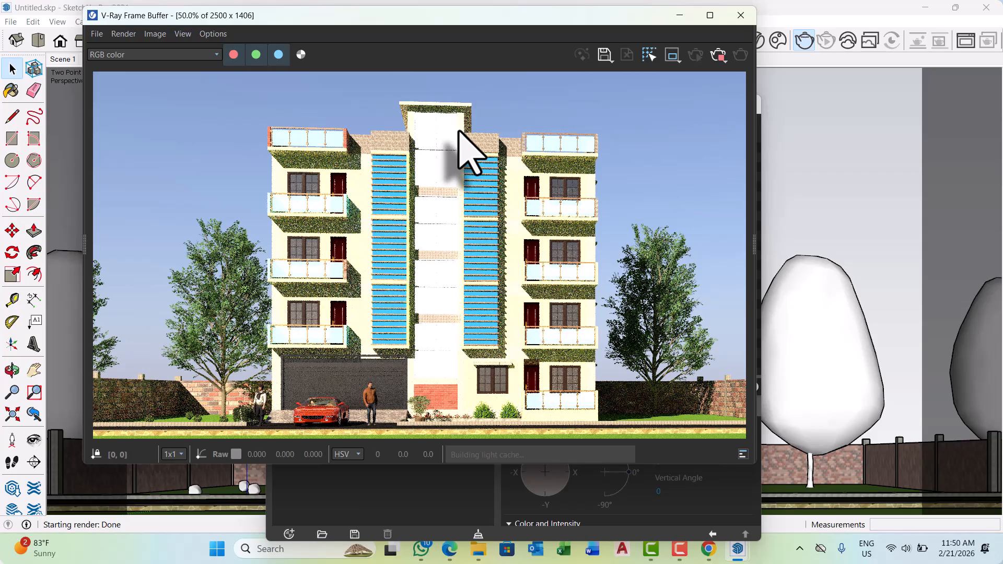
{"action": "left_click", "coordinate": [710, 15]}
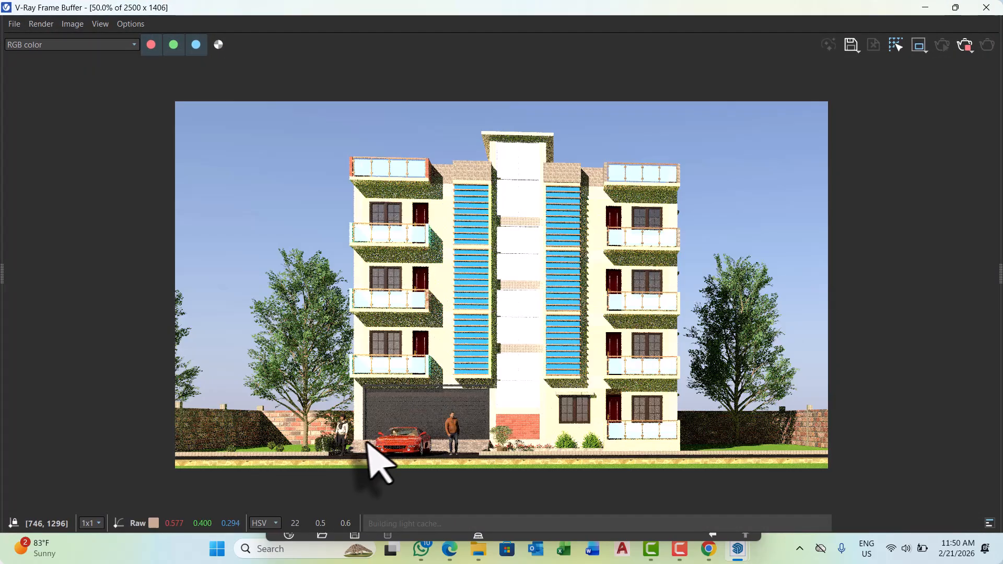
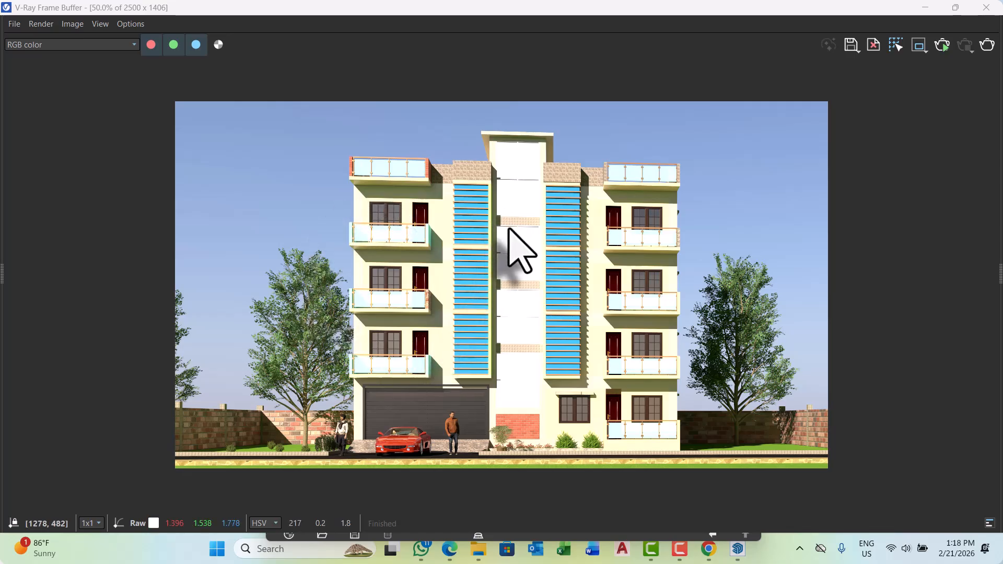
Inspect the finished front elevation render up close, checking the brick boundary walls, trees, garage entrance and balconies.
{"action": "double_click", "coordinate": [232, 438]}
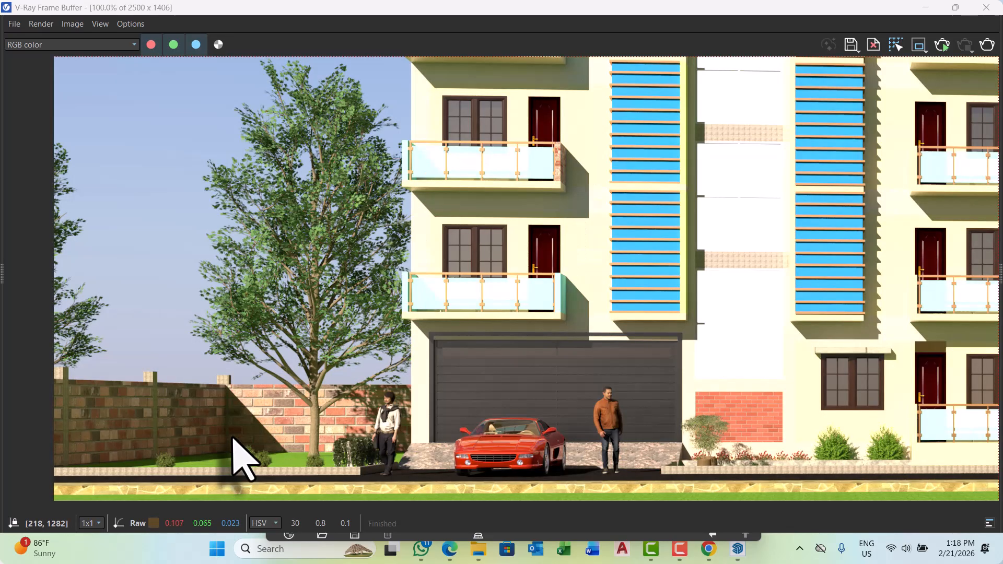
{"action": "scroll", "coordinate": [232, 438], "scroll_direction": "up", "scroll_amount": 2}
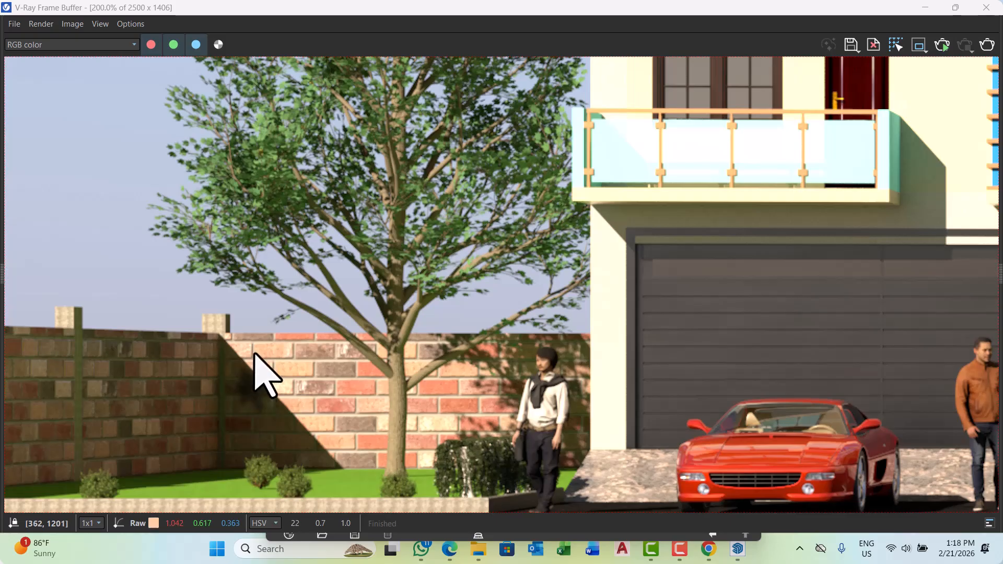
{"action": "scroll", "coordinate": [254, 353], "scroll_direction": "down", "scroll_amount": 2}
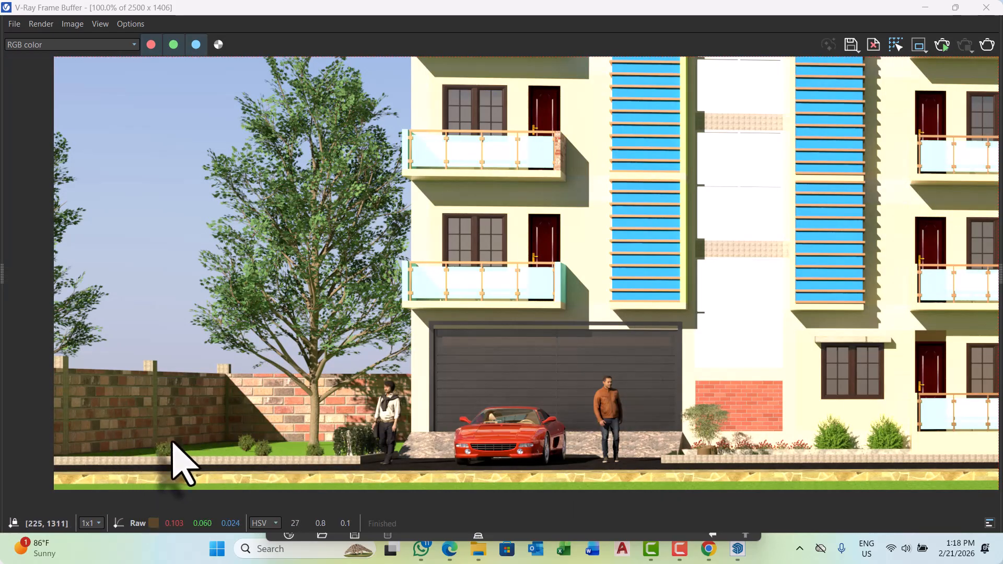
{"action": "scroll", "coordinate": [172, 443], "scroll_direction": "down", "scroll_amount": 2}
{"action": "scroll", "coordinate": [804, 428], "scroll_direction": "up", "scroll_amount": 4}
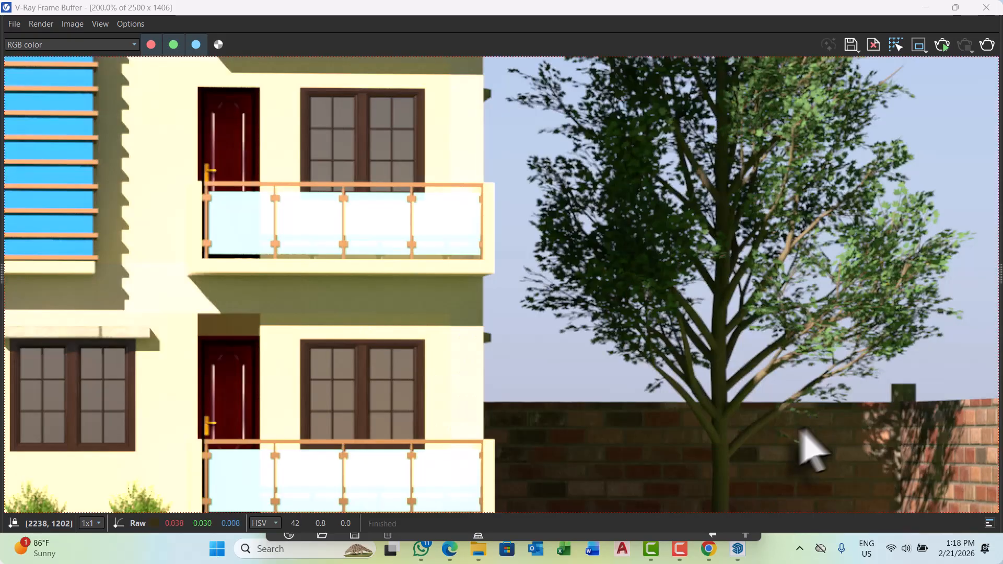
{"action": "scroll", "coordinate": [807, 449], "scroll_direction": "down", "scroll_amount": 2}
{"action": "scroll", "coordinate": [924, 441], "scroll_direction": "up", "scroll_amount": 2}
{"action": "scroll", "coordinate": [827, 403], "scroll_direction": "up", "scroll_amount": 2}
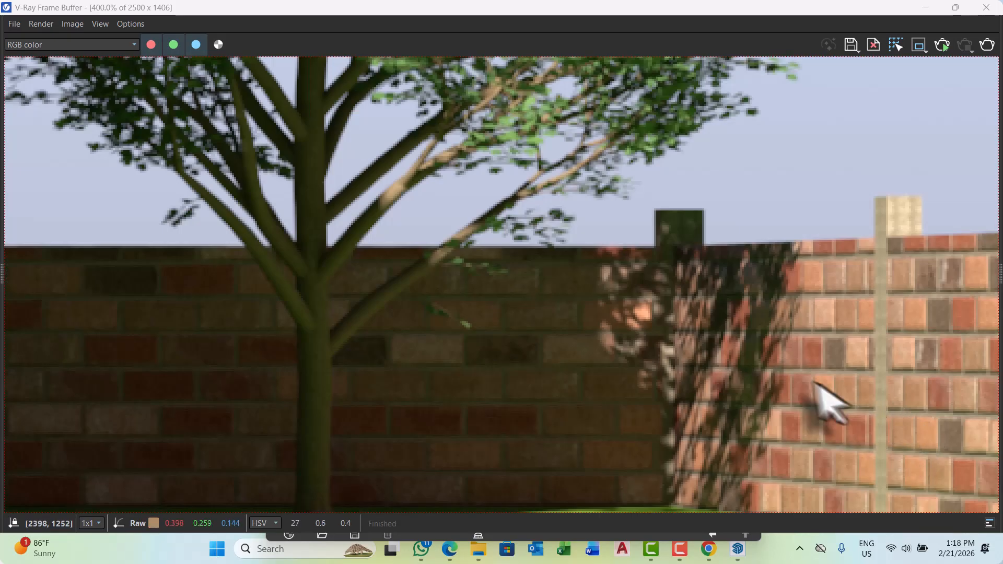
{"action": "scroll", "coordinate": [816, 384], "scroll_direction": "down", "scroll_amount": 4}
{"action": "scroll", "coordinate": [671, 413], "scroll_direction": "down", "scroll_amount": 3}
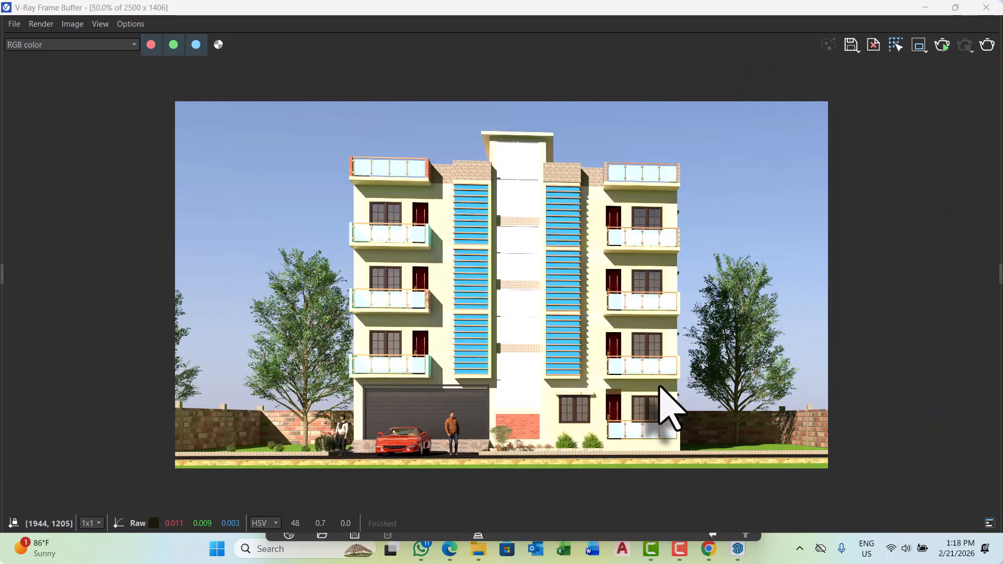
{"action": "scroll", "coordinate": [365, 449], "scroll_direction": "up", "scroll_amount": 3}
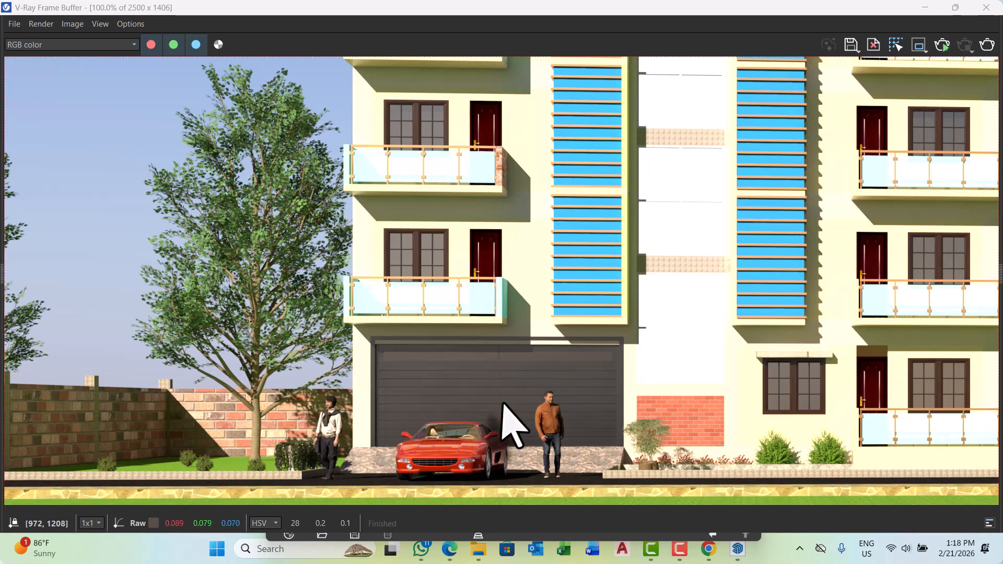
{"action": "scroll", "coordinate": [485, 418], "scroll_direction": "down", "scroll_amount": 2}
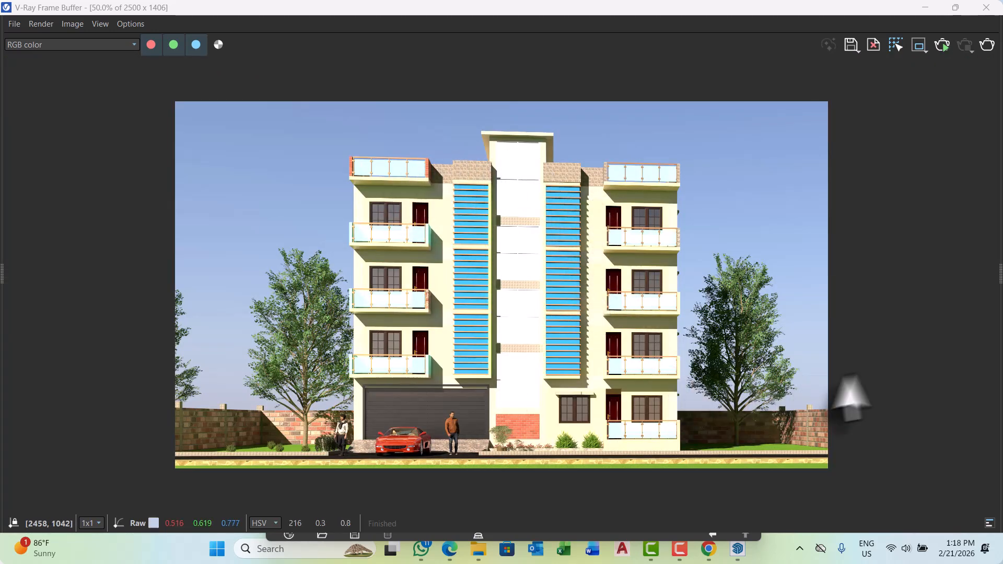
Add an Exposure correction layer to the render, with exposure at -1.407 and contrast at 0.099.
{"action": "left_click", "coordinate": [991, 279]}
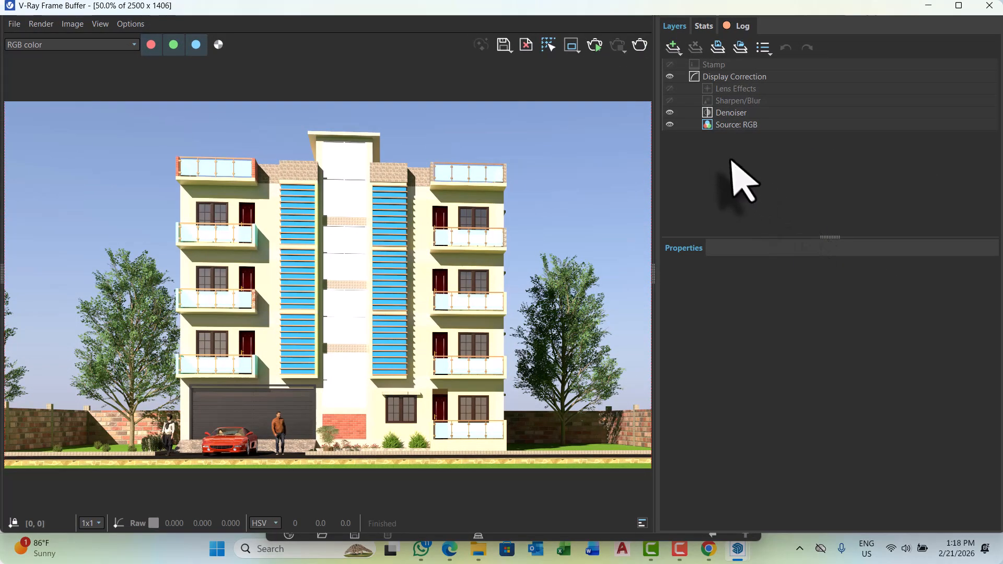
{"action": "left_click", "coordinate": [674, 47]}
{"action": "left_click", "coordinate": [699, 195]}
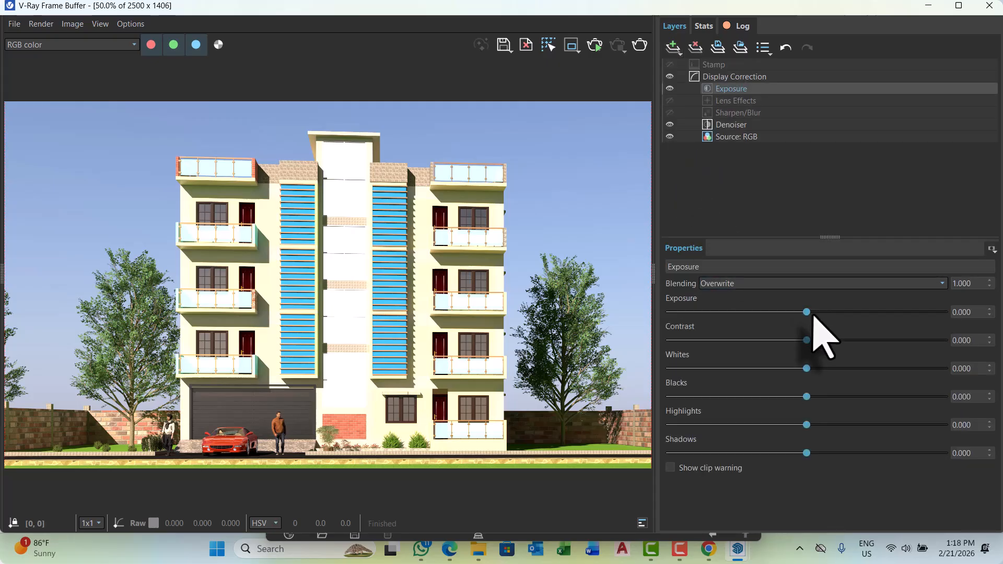
{"action": "left_click_drag", "start_coordinate": [803, 312], "coordinate": [772, 312]}
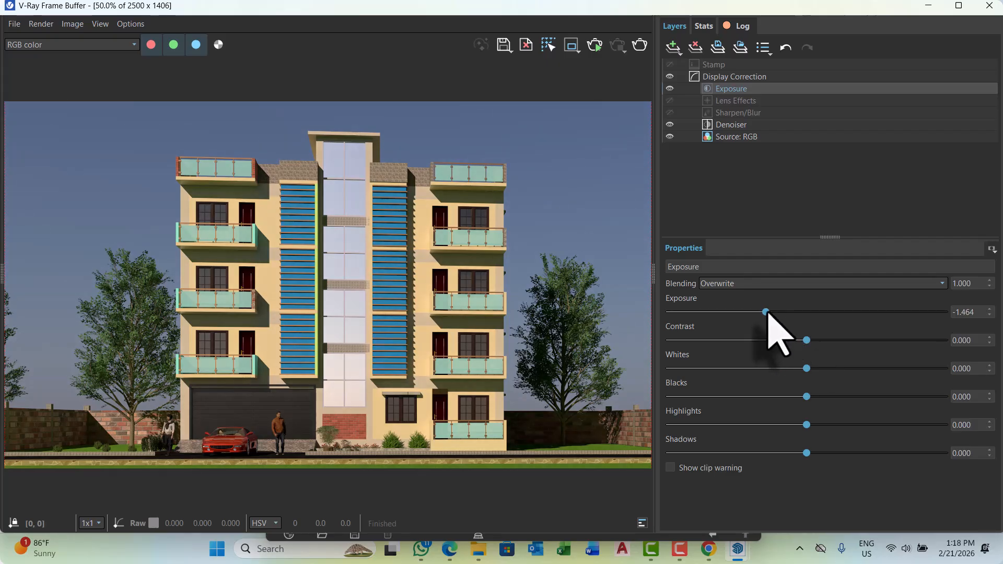
{"action": "mouse_move", "coordinate": [769, 312]}
{"action": "left_mouse_down"}
{"action": "mouse_move", "coordinate": [780, 312]}
{"action": "mouse_move", "coordinate": [769, 311]}
{"action": "left_mouse_up"}
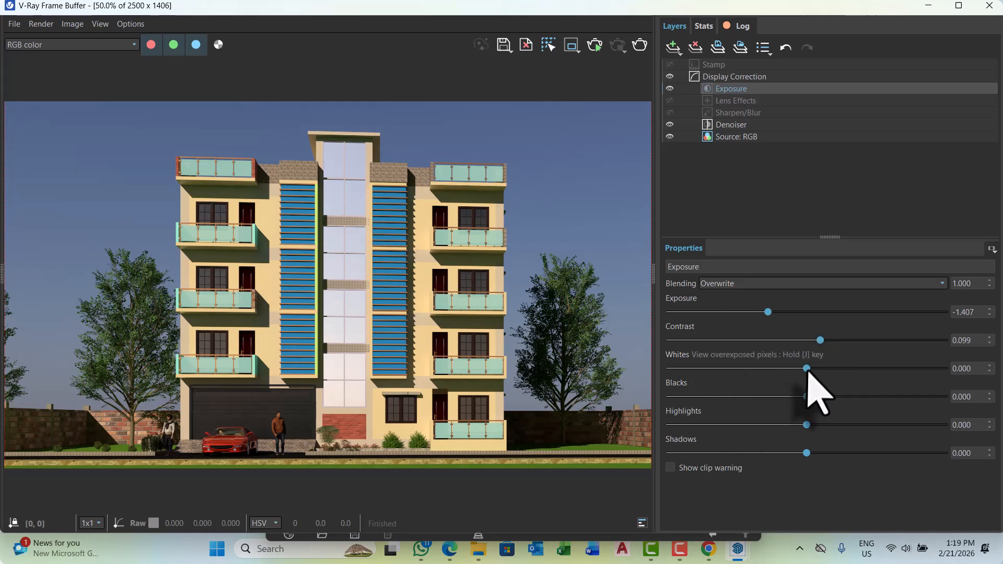
Set the Exposure layer's whites to -0.456, blacks to -0.464 and shadows to 0.624.
{"action": "left_click_drag", "start_coordinate": [808, 368], "coordinate": [778, 368]}
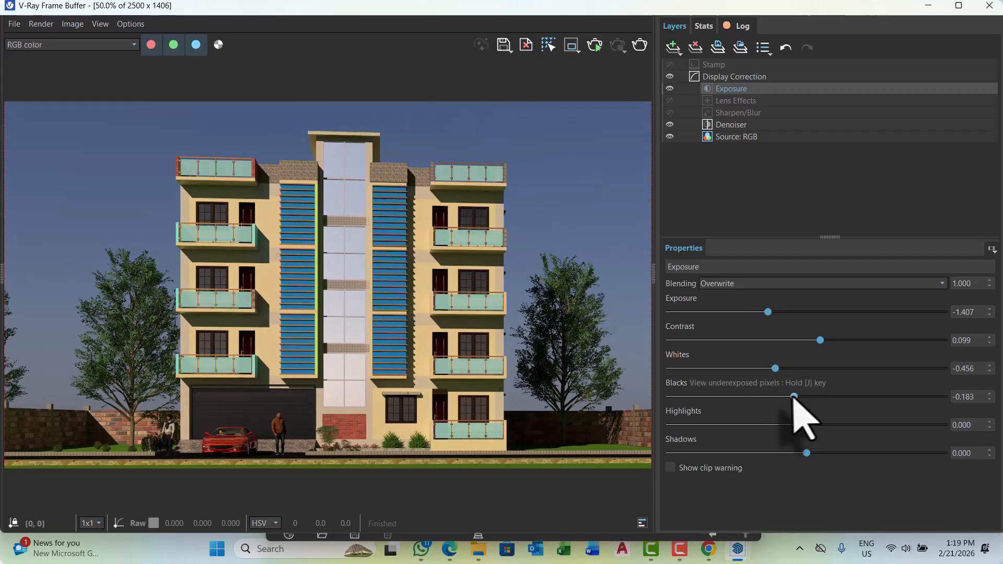
{"action": "left_click_drag", "start_coordinate": [794, 397], "coordinate": [775, 396]}
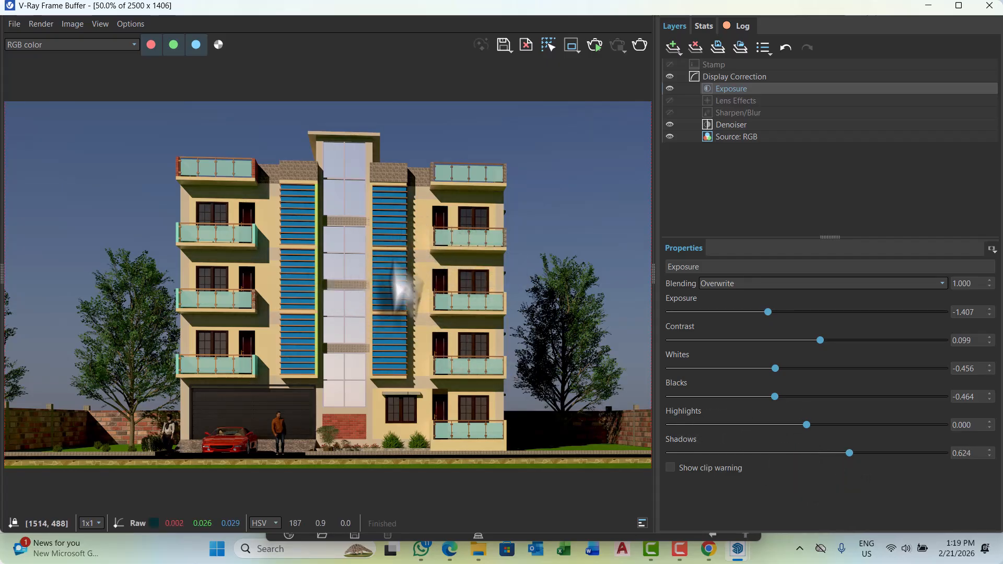
Check the central glazing in the corrected render and set the Denoiser layer's opacity to 0.865.
{"action": "scroll", "coordinate": [355, 261], "scroll_direction": "up", "scroll_amount": 3}
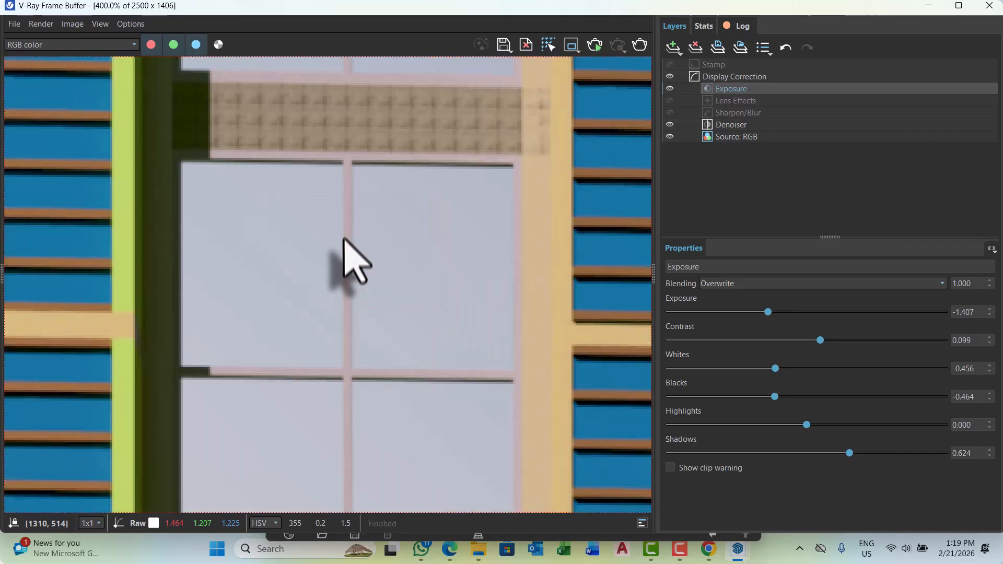
{"action": "scroll", "coordinate": [344, 245], "scroll_direction": "down", "scroll_amount": 3}
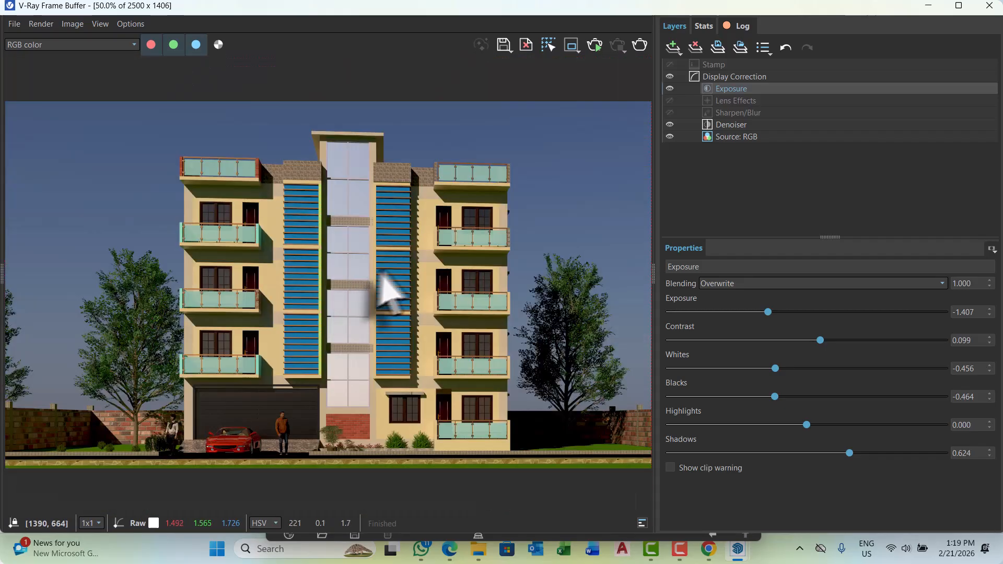
{"action": "scroll", "coordinate": [382, 279], "scroll_direction": "up", "scroll_amount": 1}
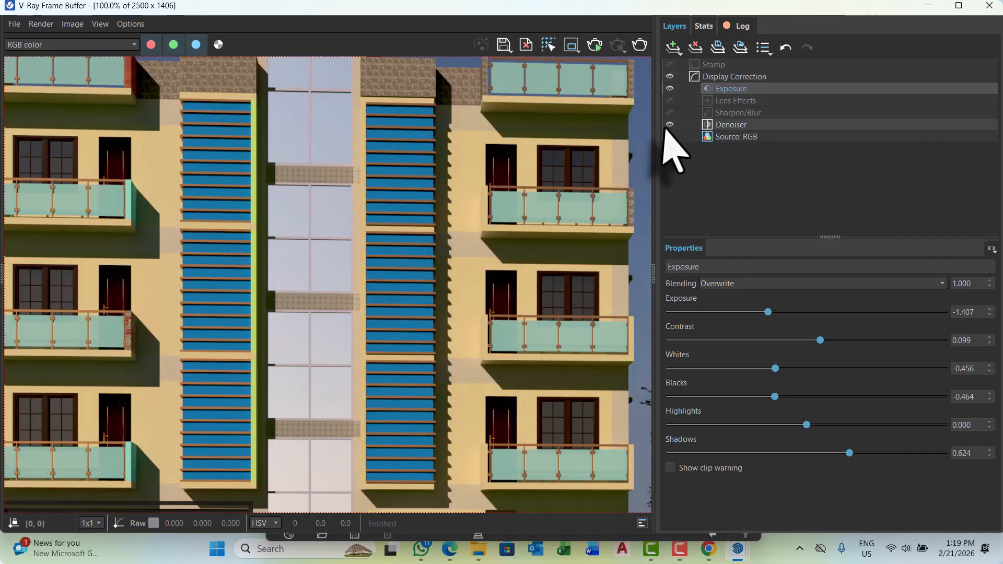
{"action": "left_click", "coordinate": [765, 128]}
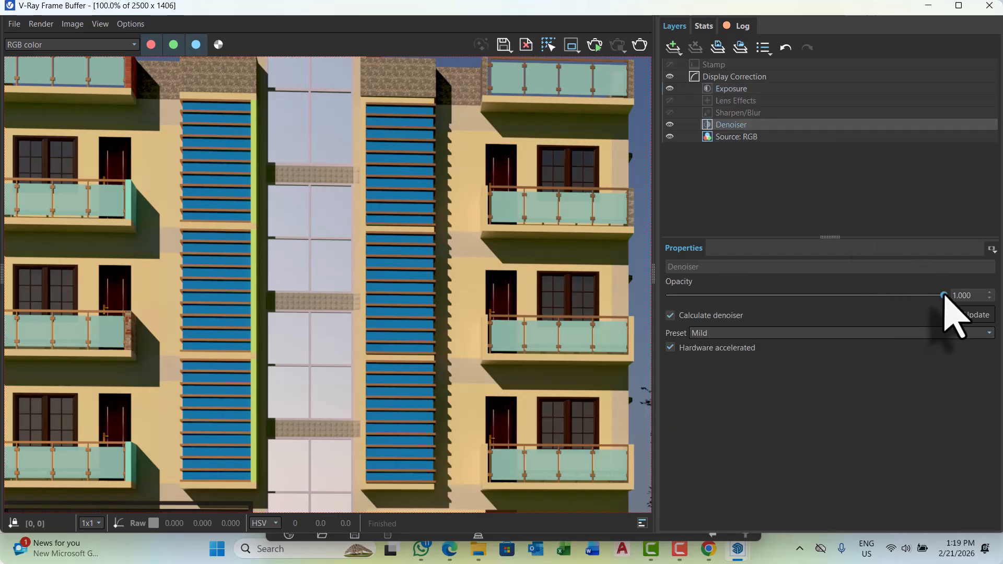
{"action": "left_click_drag", "start_coordinate": [908, 295], "coordinate": [906, 295]}
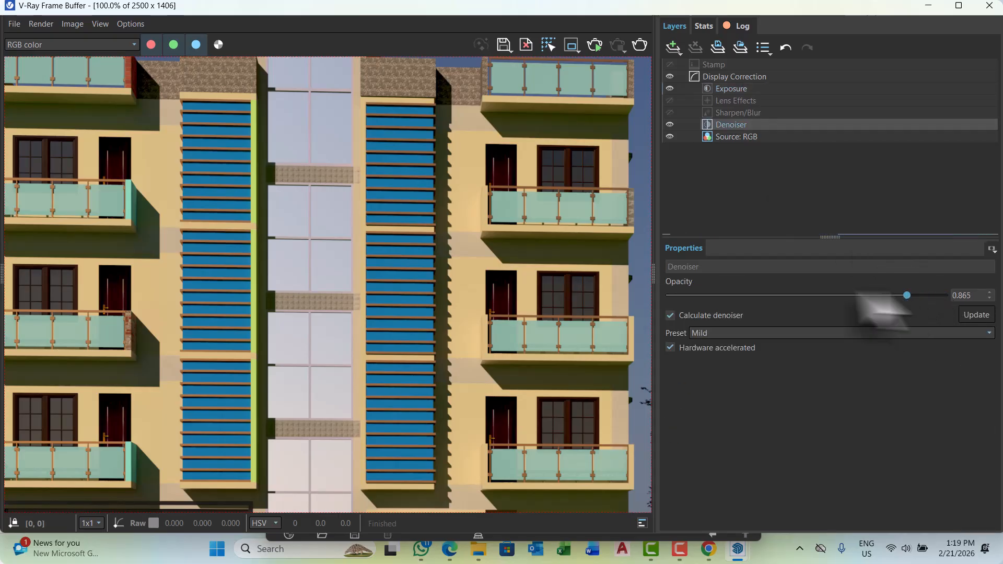
Review the corrected render and save it to the Desktop as a PNG image named batch-03.
{"action": "scroll", "coordinate": [488, 291], "scroll_direction": "down", "scroll_amount": 1}
{"action": "scroll", "coordinate": [416, 298], "scroll_direction": "down", "scroll_amount": 1}
{"action": "scroll", "coordinate": [345, 300], "scroll_direction": "up", "scroll_amount": 1}
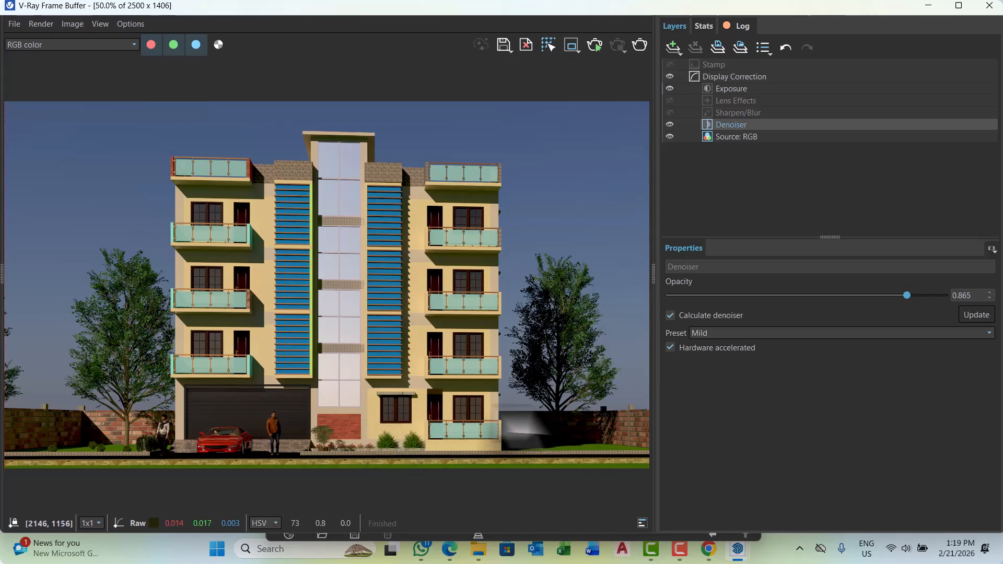
{"action": "scroll", "coordinate": [340, 224], "scroll_direction": "up", "scroll_amount": 4}
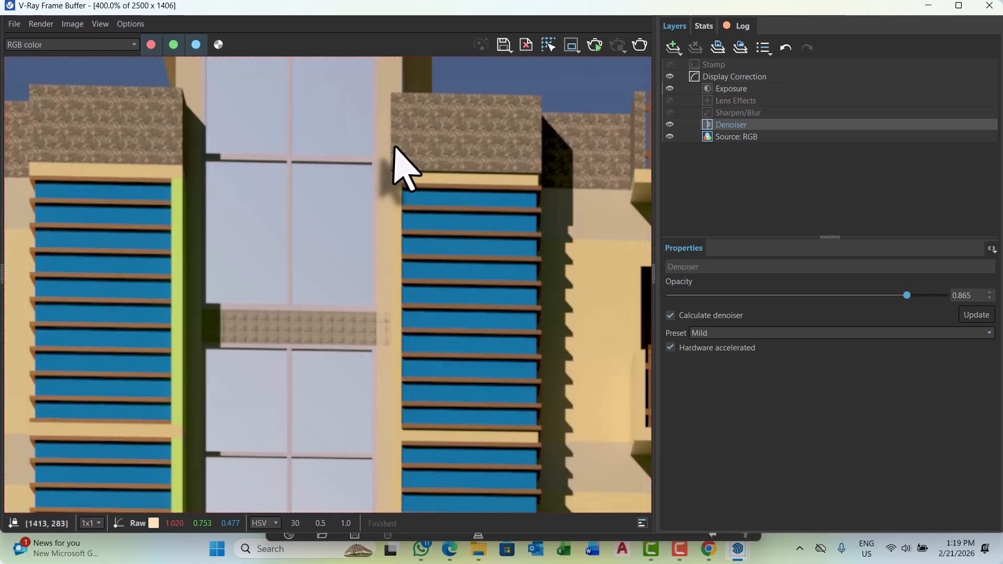
{"action": "scroll", "coordinate": [448, 157], "scroll_direction": "down", "scroll_amount": 1}
{"action": "scroll", "coordinate": [460, 219], "scroll_direction": "down", "scroll_amount": 3}
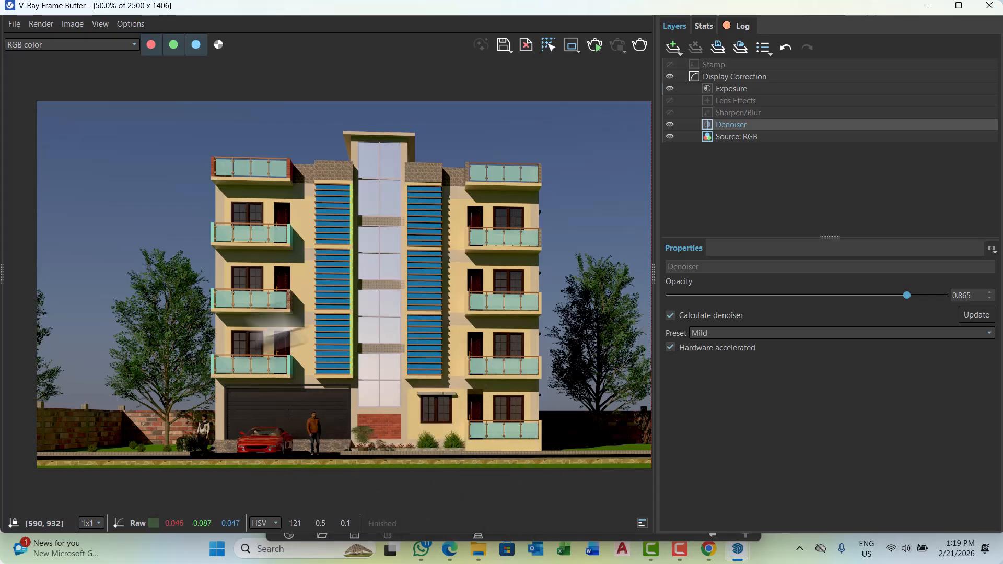
{"action": "left_click", "coordinate": [504, 46]}
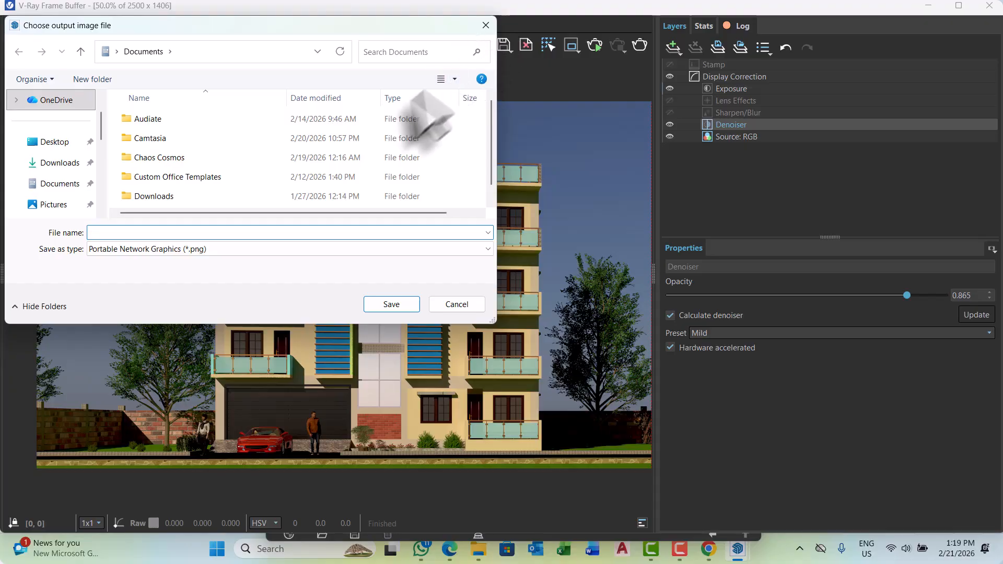
{"action": "left_click", "coordinate": [58, 142]}
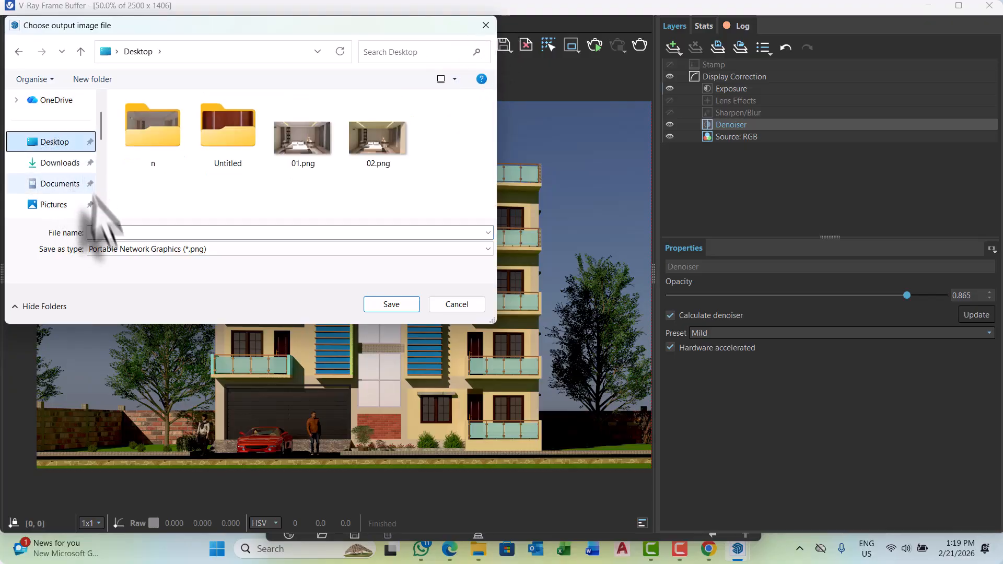
{"action": "left_click", "coordinate": [112, 232]}
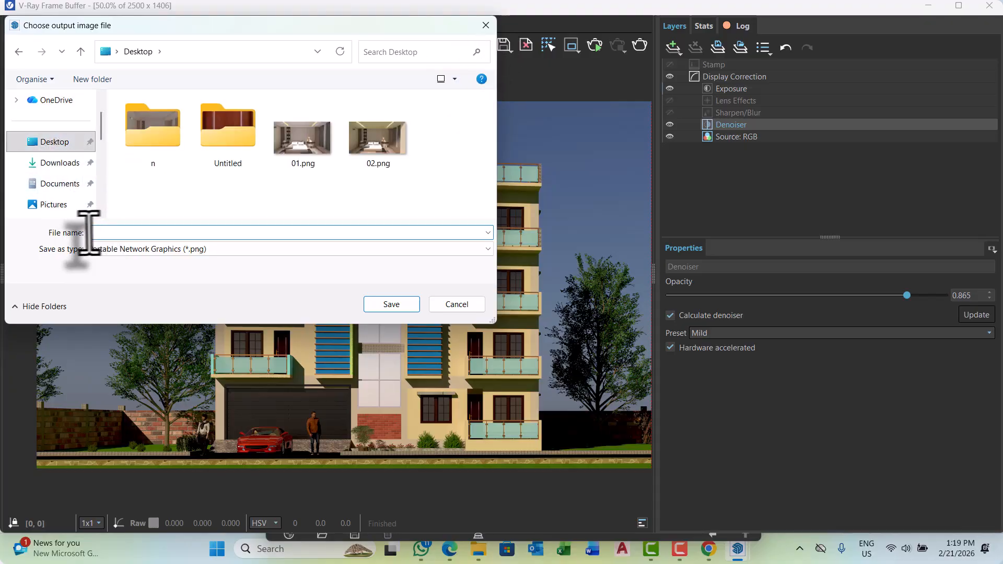
{"action": "type", "text": "batch-03"}
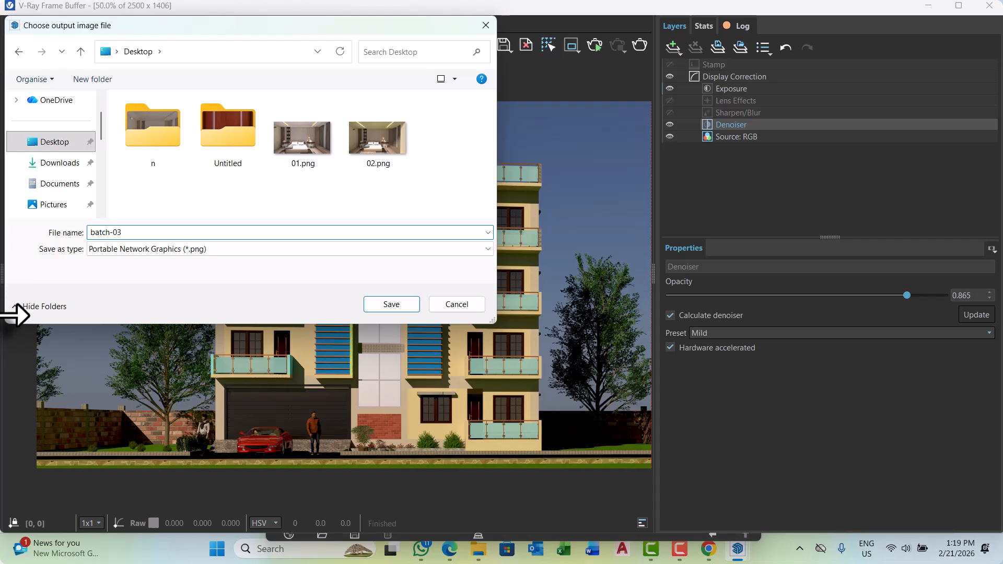
{"action": "left_click", "coordinate": [386, 305]}
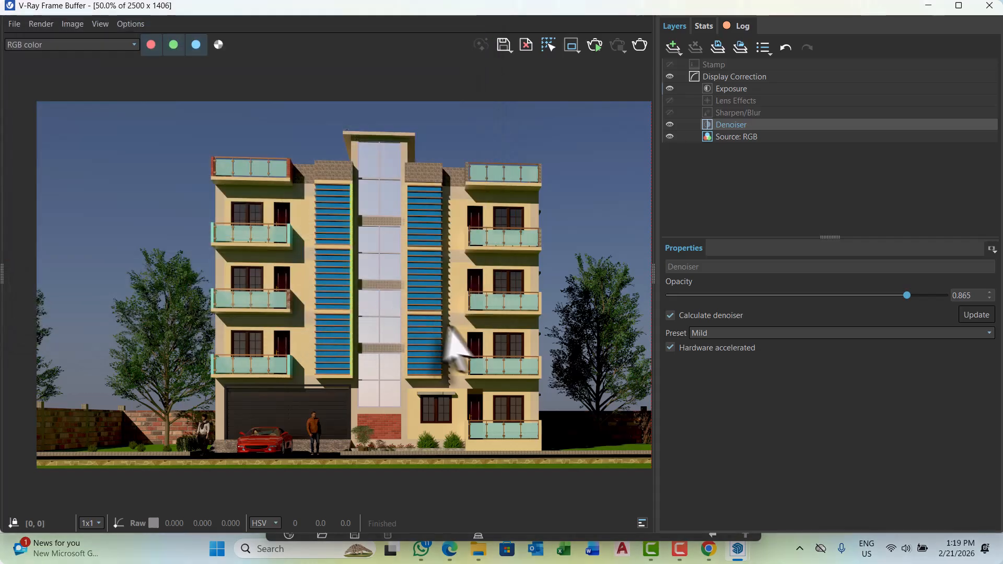
{"action": "left_click", "coordinate": [656, 272]}
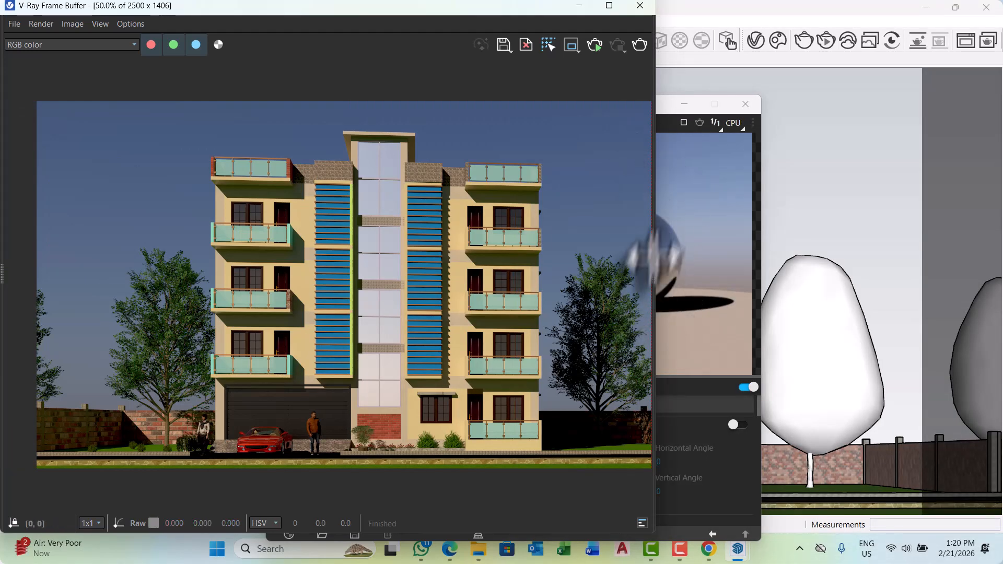
{"action": "left_click", "coordinate": [652, 272]}
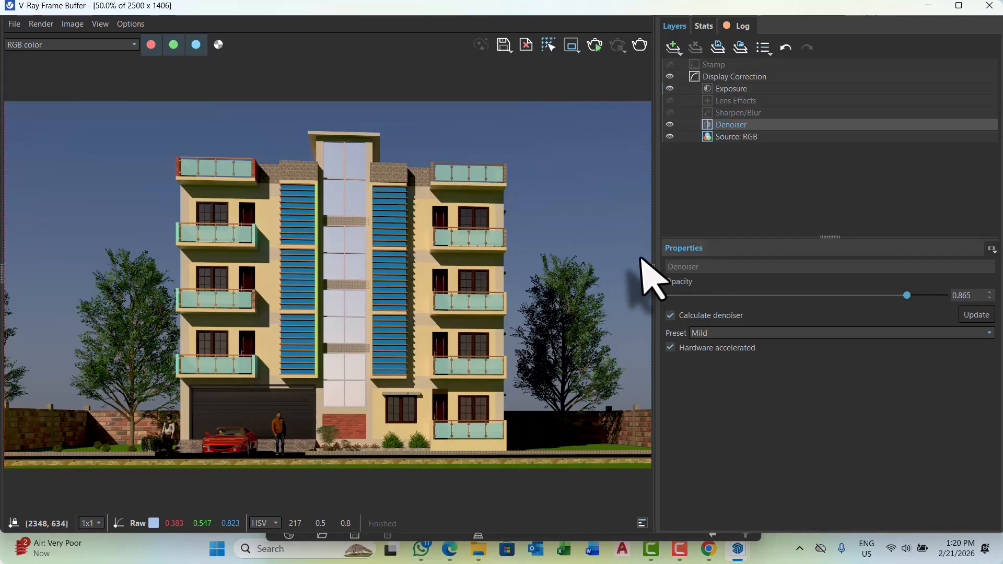